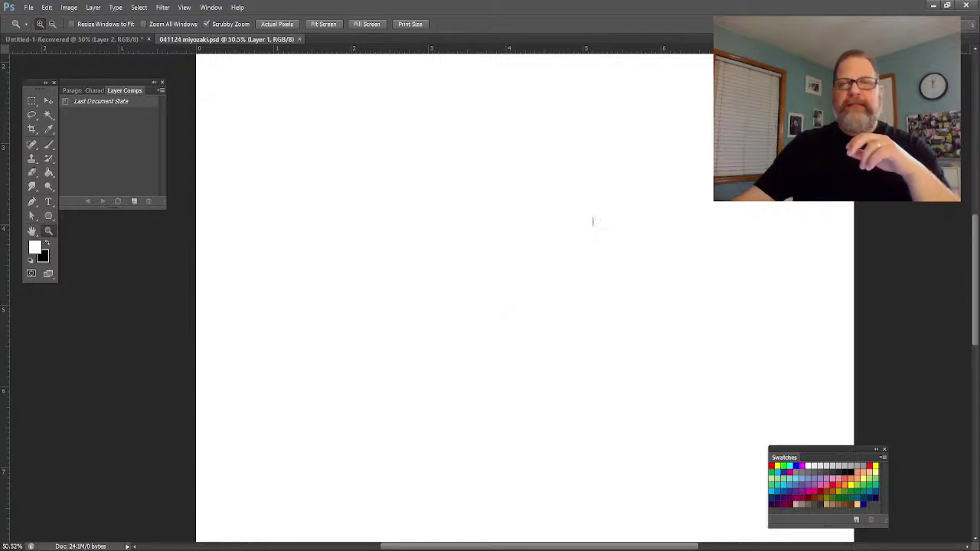
Create a new layer filled with black, fade it to a light grey backdrop, and return to Layer 1.
key("ctrl+shift+alt+n")
left_click(45, 244)
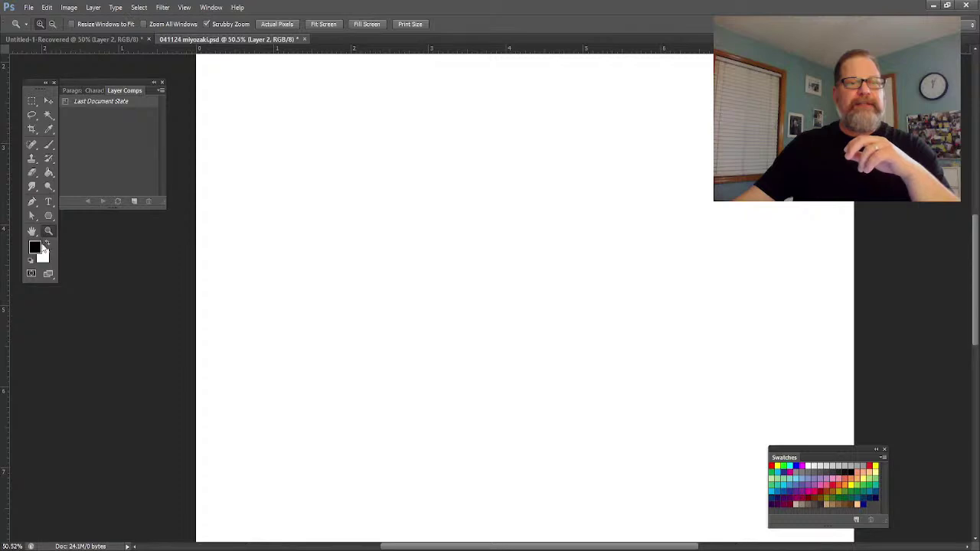
left_click(49, 173)
left_click(359, 230)
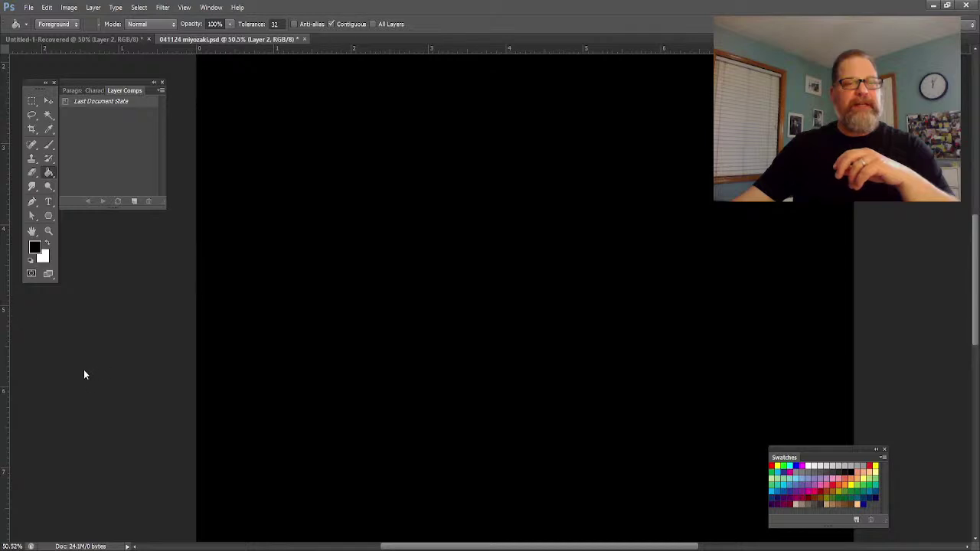
key("ctrl+z")
key("ctrl+alt+z")
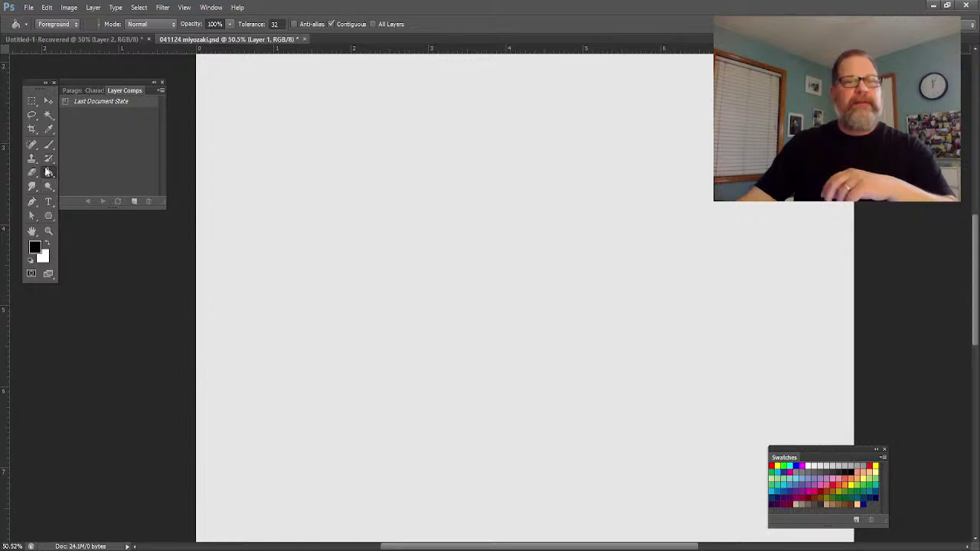
Set up the Brush tool for black line sketching with a brush size of 4 px.
left_click(49, 145)
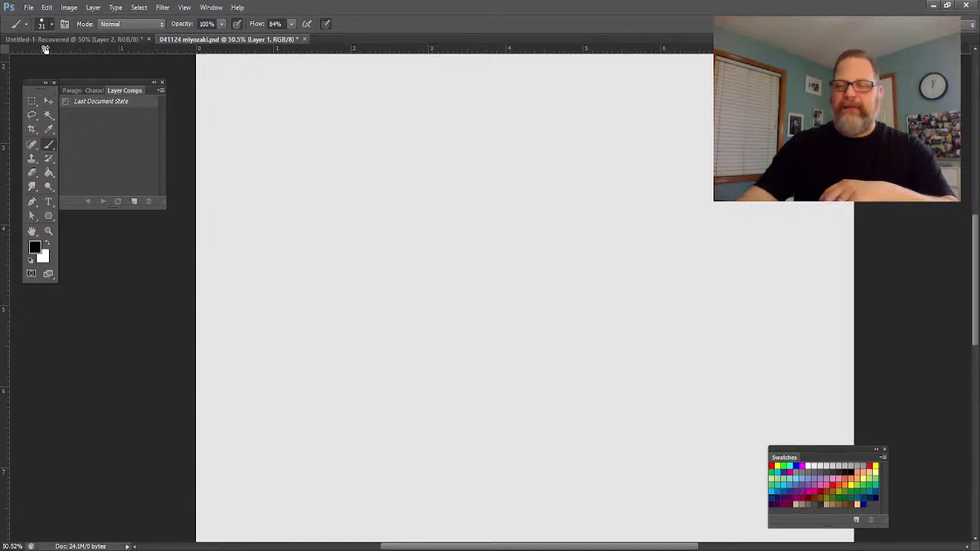
key("bracketright")
key("bracketright")
key("bracketright")
key("bracketright")
key("bracketright")
key("bracketright")
key("bracketright")
key("bracketright")
key("bracketright")
key("bracketright")
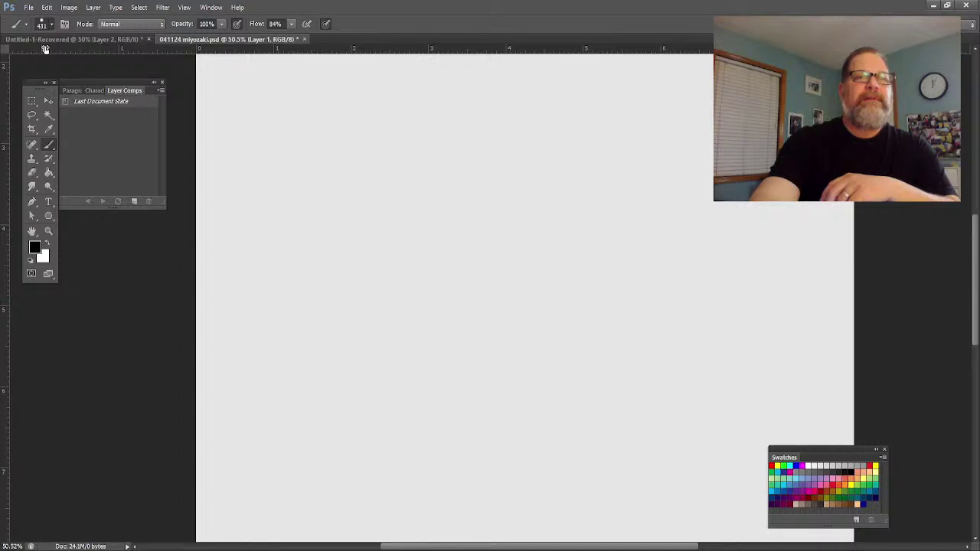
key("bracketleft")
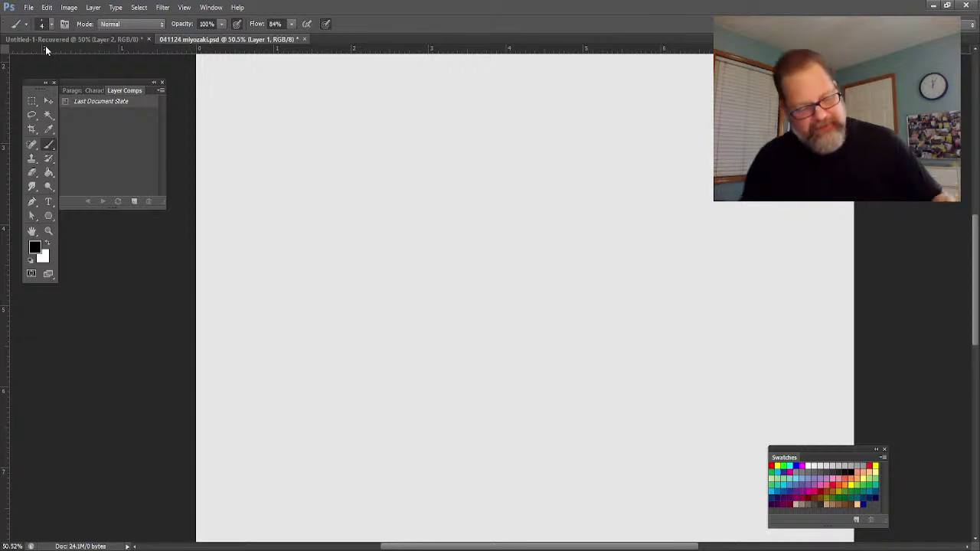
left_click(48, 232)
left_click_drag(409, 243, 454, 246)
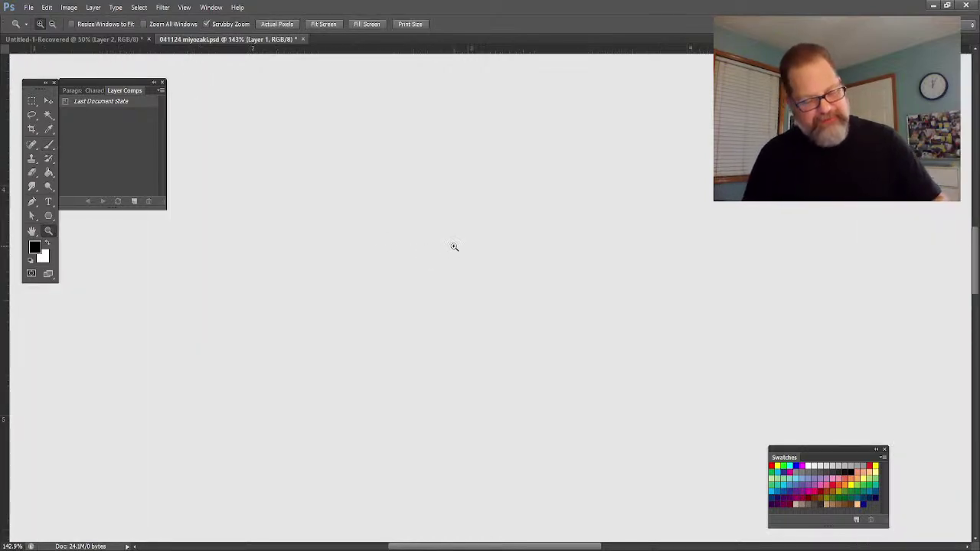
left_click(48, 144)
mouse_move(297, 308)
left_mouse_down()
mouse_move(252, 300)
mouse_move(225, 340)
left_mouse_up()
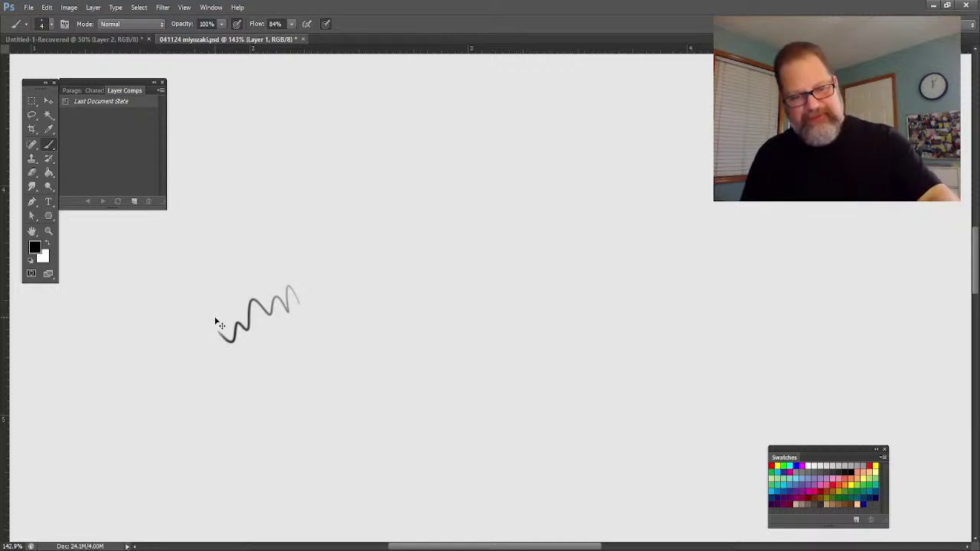
key("ctrl+z")
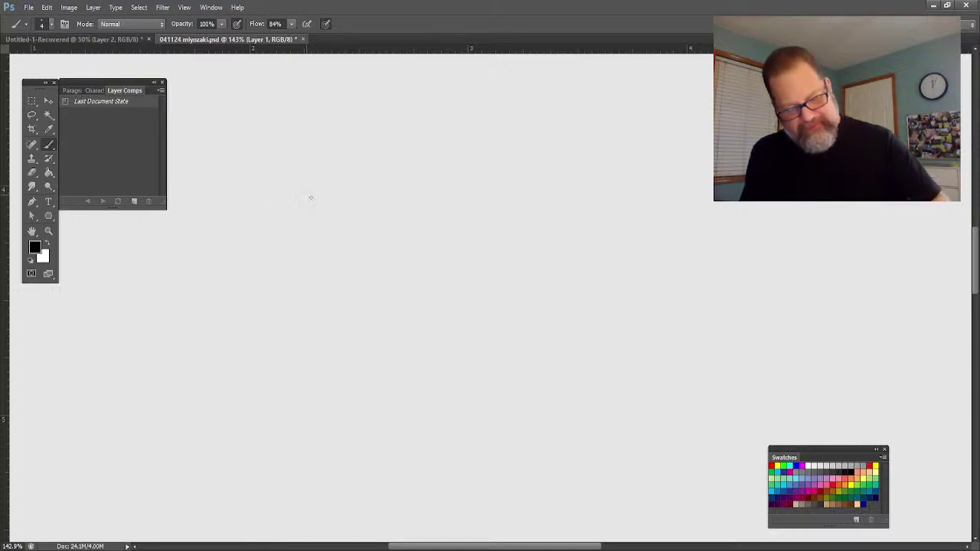
mouse_move(313, 191)
left_mouse_down()
mouse_move(298, 208)
mouse_move(303, 222)
left_mouse_up()
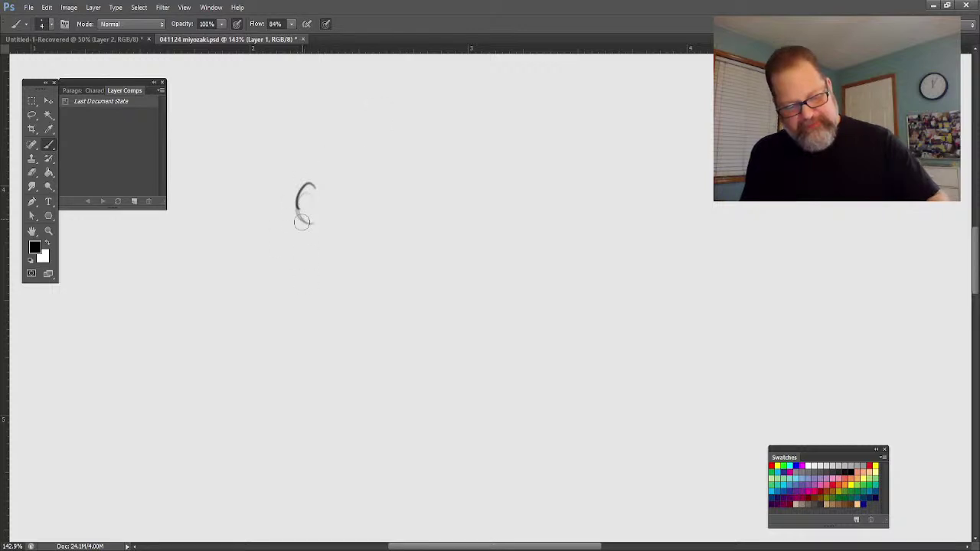
key("ctrl+alt+z")
key("ctrl+alt+z")
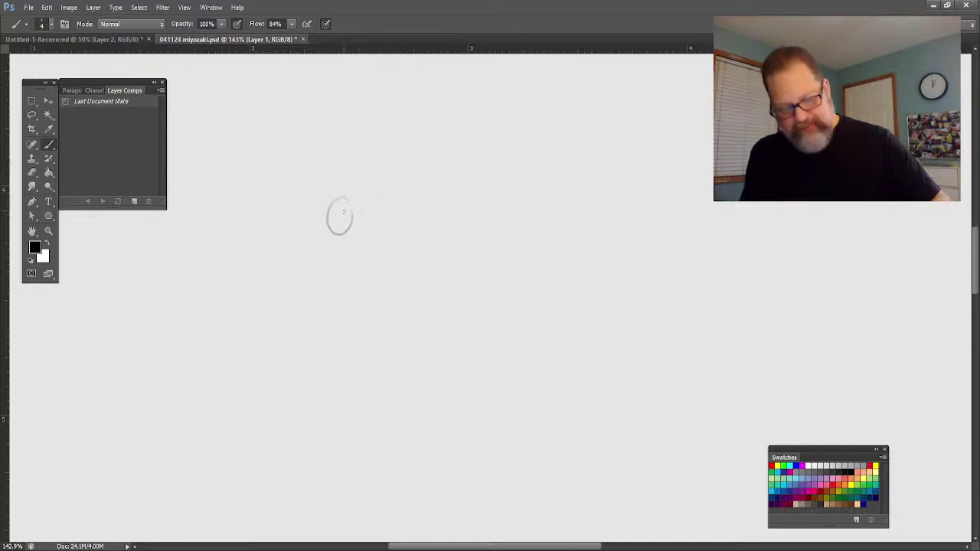
Sketch two oval eyes with small pupils and surround them with short, loose fur strokes radiating outward.
left_click_drag(369, 199, 367, 223)
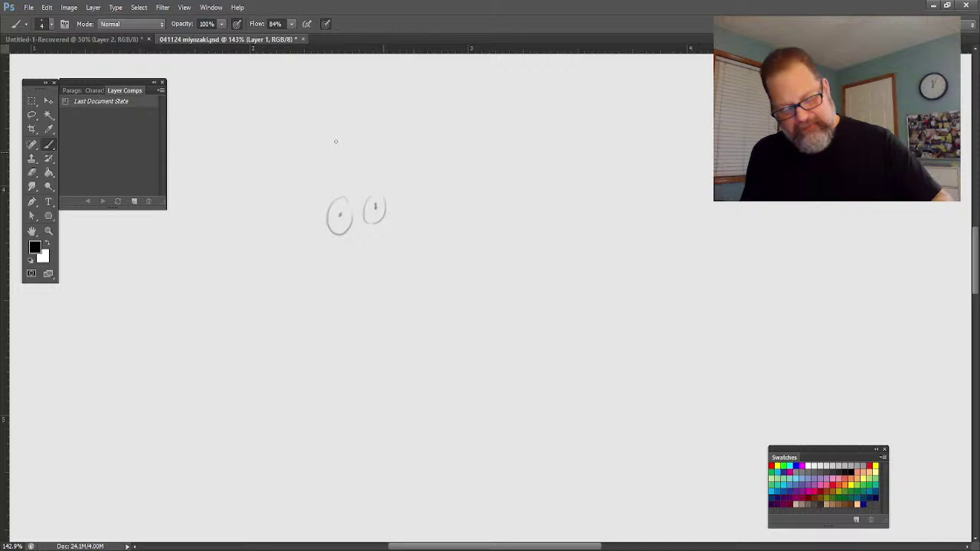
mouse_move(366, 127)
left_mouse_down()
mouse_move(377, 152)
mouse_move(364, 139)
mouse_move(333, 146)
left_mouse_up()
left_click_drag(280, 111, 331, 146)
left_click_drag(251, 142, 320, 161)
mouse_move(248, 163)
left_mouse_down()
mouse_move(304, 170)
mouse_move(294, 161)
left_mouse_up()
left_click_drag(238, 184, 285, 175)
left_click_drag(249, 224, 290, 203)
mouse_move(226, 256)
left_mouse_down()
mouse_move(280, 230)
mouse_move(256, 268)
left_mouse_up()
mouse_move(276, 247)
left_mouse_down()
mouse_move(267, 276)
mouse_move(291, 314)
left_mouse_up()
left_click_drag(317, 281, 322, 317)
mouse_move(337, 285)
left_mouse_down()
mouse_move(345, 318)
mouse_move(379, 302)
mouse_move(392, 315)
left_mouse_up()
mouse_move(397, 308)
left_mouse_down()
mouse_move(399, 269)
mouse_move(441, 298)
left_mouse_up()
left_click_drag(409, 253, 443, 297)
left_click_drag(410, 235, 452, 265)
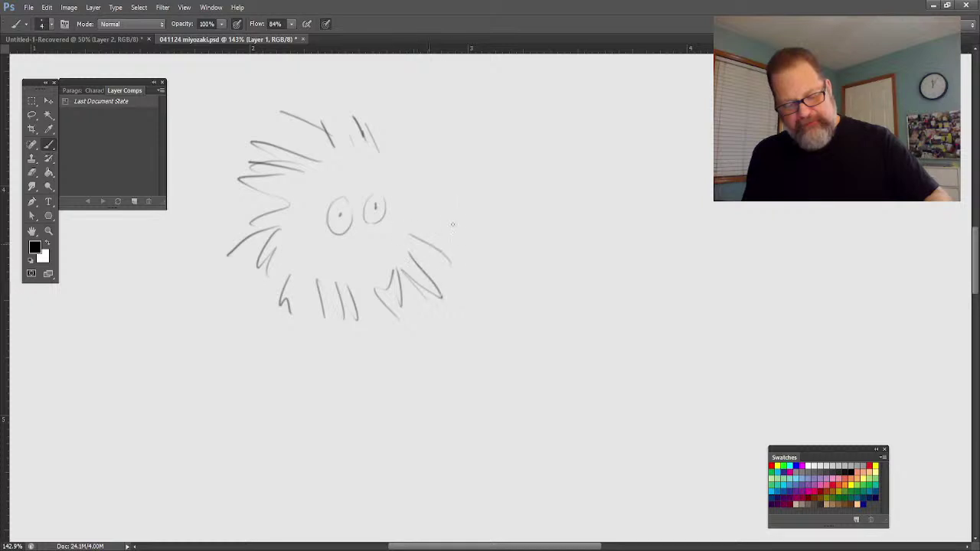
Thicken the fur ring around the eyes with longer overlapping radiating strokes, closing the open gap beside the second eye.
mouse_move(418, 213)
left_mouse_down()
mouse_move(438, 185)
mouse_move(394, 168)
left_mouse_up()
mouse_move(399, 124)
left_mouse_down()
mouse_move(383, 173)
mouse_move(388, 160)
left_mouse_up()
left_click_drag(421, 182, 464, 196)
mouse_move(423, 200)
left_mouse_down()
mouse_move(455, 229)
mouse_move(426, 208)
left_mouse_up()
left_click_drag(406, 236, 465, 285)
left_click_drag(387, 268, 422, 314)
left_click_drag(353, 285, 375, 328)
left_click_drag(313, 265, 285, 346)
mouse_move(300, 265)
left_mouse_down()
mouse_move(272, 297)
mouse_move(238, 292)
left_mouse_up()
left_click_drag(268, 228, 218, 234)
left_click_drag(267, 216, 213, 217)
left_click_drag(269, 124, 311, 164)
left_click_drag(331, 144, 337, 155)
left_click_drag(311, 111, 332, 147)
left_click_drag(343, 98, 355, 158)
left_click_drag(383, 115, 387, 176)
left_click_drag(452, 149, 410, 187)
left_click_drag(439, 107, 397, 166)
left_click_drag(474, 182, 421, 195)
left_click_drag(428, 182, 408, 190)
left_click_drag(487, 212, 431, 198)
left_click_drag(429, 270, 467, 299)
left_click_drag(389, 276, 416, 336)
left_click_drag(360, 281, 372, 351)
left_click_drag(318, 274, 328, 343)
left_click_drag(291, 208, 218, 205)
mouse_move(294, 174)
left_mouse_down()
mouse_move(234, 158)
mouse_move(269, 116)
left_mouse_up()
left_click_drag(309, 147, 280, 91)
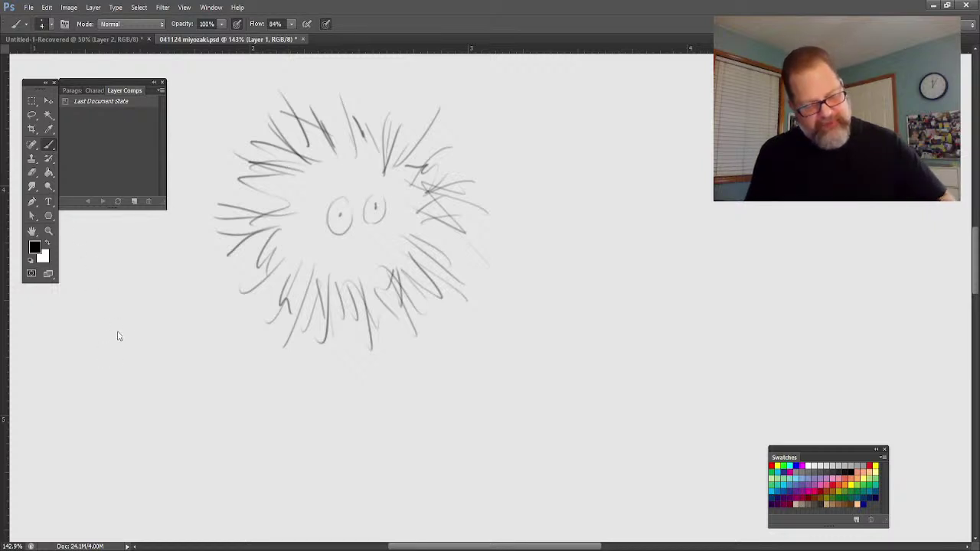
Add a new layer and paint broad dark strokes over the creature's left-side fur with an 80 px black brush.
key("ctrl+shift+alt+n")
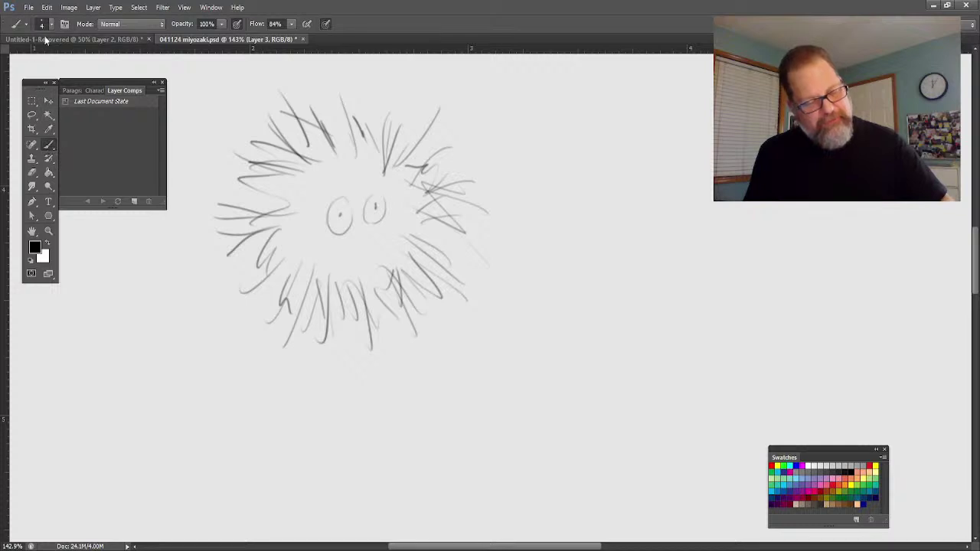
key("bracketright")
key("bracketright")
key("bracketright")
key("bracketright")
key("bracketright")
key("bracketright")
key("bracketright")
key("bracketright")
key("bracketright")
key("bracketright")
key("bracketright")
key("bracketright")
key("bracketright")
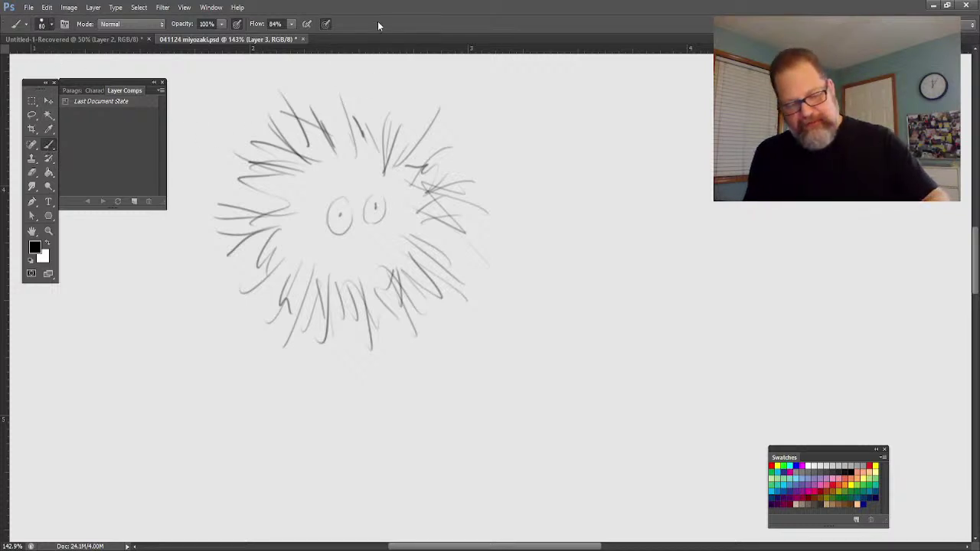
mouse_move(322, 157)
left_mouse_down()
mouse_move(299, 130)
mouse_move(310, 170)
mouse_move(273, 161)
mouse_move(258, 165)
mouse_move(294, 182)
mouse_move(241, 182)
mouse_move(306, 199)
mouse_move(273, 204)
mouse_move(315, 198)
mouse_move(304, 206)
mouse_move(281, 173)
mouse_move(293, 220)
mouse_move(280, 224)
mouse_move(272, 200)
mouse_move(241, 181)
mouse_move(313, 190)
left_mouse_up()
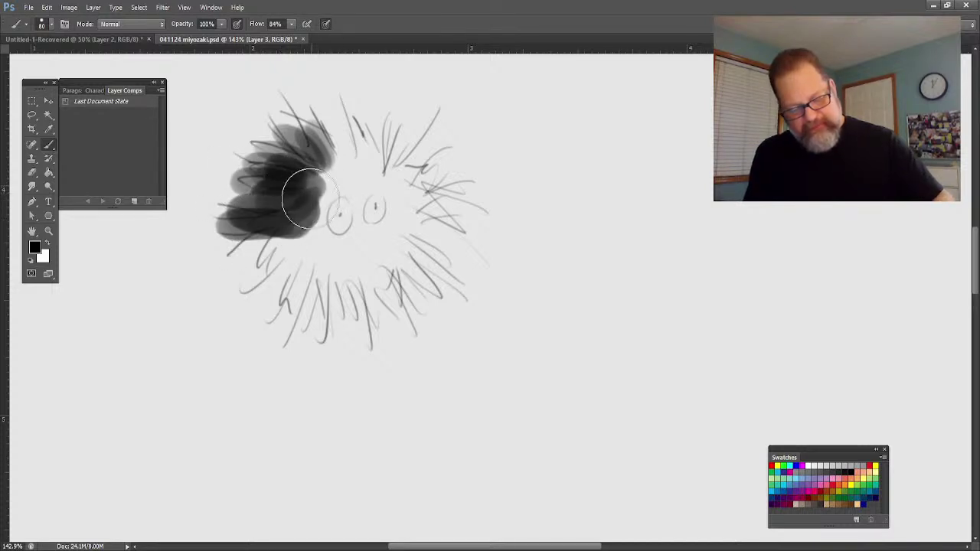
Paint black fur closely around the creature's left eye and beneath it with a smaller brush, leaving the eye uncovered.
left_click(49, 229)
left_click_drag(323, 228, 373, 224)
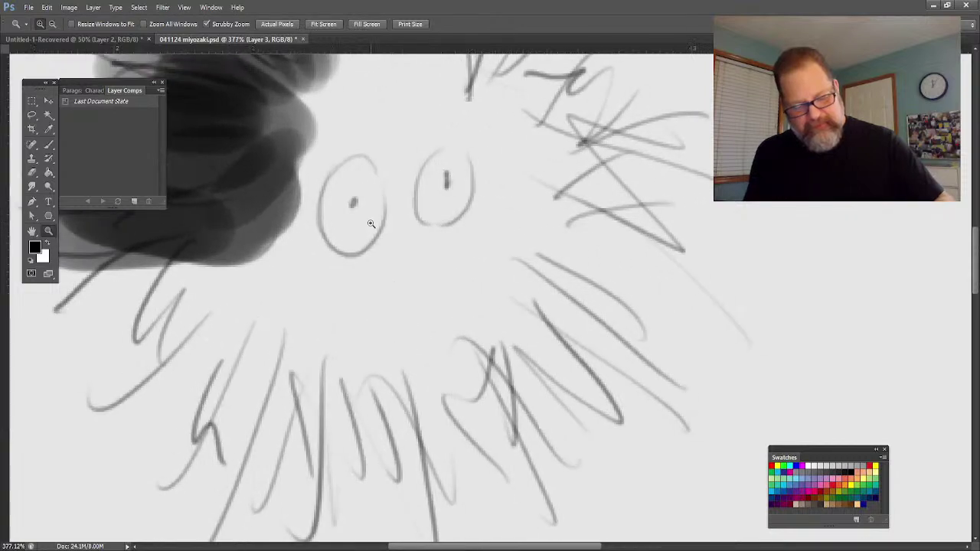
left_click_drag(245, 274, 226, 274)
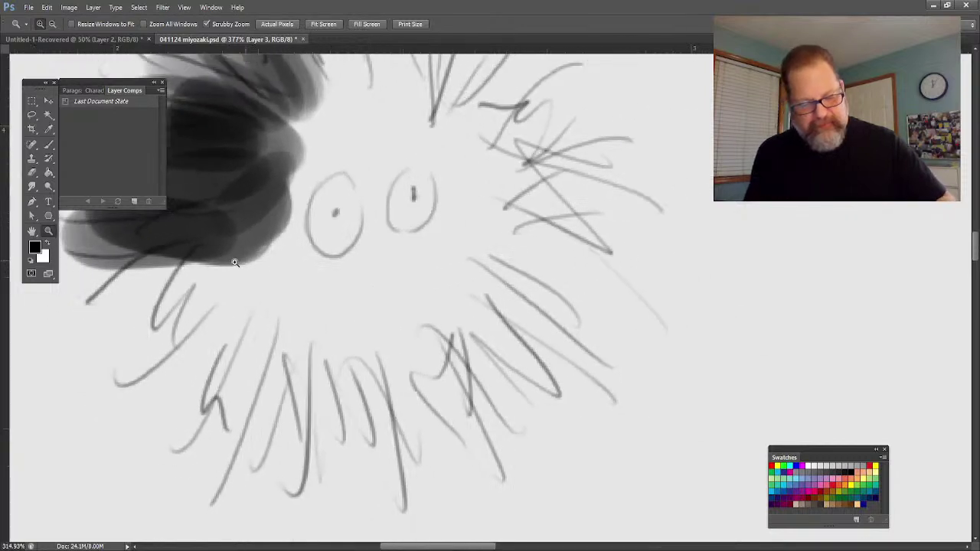
left_click(48, 144)
key("comma")
mouse_move(372, 301)
left_mouse_down()
mouse_move(350, 280)
mouse_move(303, 265)
mouse_move(287, 241)
mouse_move(295, 164)
mouse_move(281, 222)
mouse_move(331, 289)
mouse_move(341, 275)
mouse_move(306, 262)
mouse_move(375, 233)
mouse_move(366, 263)
mouse_move(335, 267)
left_mouse_up()
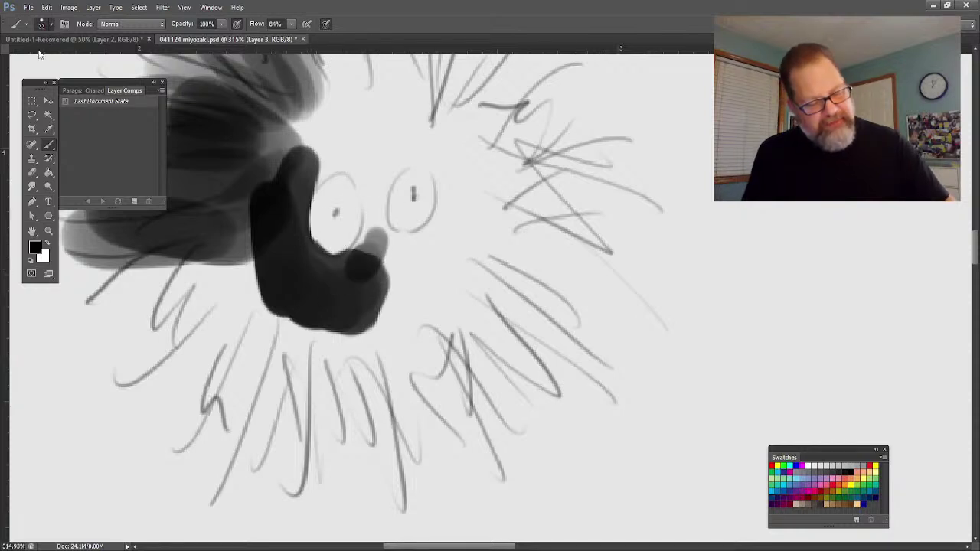
Paint the face black around both eyes and add thick tufts radiating from the body with a 17 px brush.
mouse_move(375, 153)
left_mouse_down()
mouse_move(372, 115)
mouse_move(374, 164)
mouse_move(348, 142)
mouse_move(361, 176)
mouse_move(341, 166)
mouse_move(323, 173)
mouse_move(302, 203)
mouse_move(341, 165)
mouse_move(295, 245)
mouse_move(334, 165)
mouse_move(375, 203)
mouse_move(366, 253)
mouse_move(352, 229)
mouse_move(361, 186)
mouse_move(315, 252)
mouse_move(393, 162)
mouse_move(366, 214)
mouse_move(398, 149)
mouse_move(458, 193)
mouse_move(413, 149)
mouse_move(379, 180)
mouse_move(457, 194)
mouse_move(456, 229)
mouse_move(451, 187)
mouse_move(442, 217)
mouse_move(406, 241)
mouse_move(380, 218)
mouse_move(375, 180)
mouse_move(382, 275)
mouse_move(310, 314)
mouse_move(264, 257)
mouse_move(322, 127)
mouse_move(349, 173)
mouse_move(305, 136)
mouse_move(283, 157)
mouse_move(226, 126)
mouse_move(255, 157)
mouse_move(331, 153)
mouse_move(358, 73)
mouse_move(296, 98)
mouse_move(372, 82)
mouse_move(386, 141)
mouse_move(425, 100)
mouse_move(459, 127)
mouse_move(395, 118)
mouse_move(475, 149)
mouse_move(460, 143)
left_mouse_up()
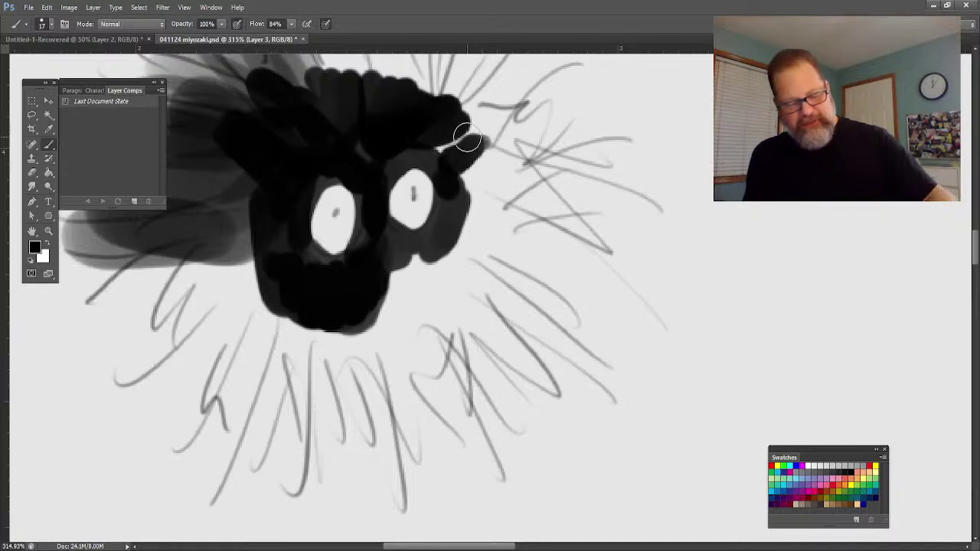
mouse_move(402, 331)
left_mouse_down()
mouse_move(383, 289)
mouse_move(427, 313)
mouse_move(449, 280)
mouse_move(364, 315)
mouse_move(467, 342)
left_mouse_up()
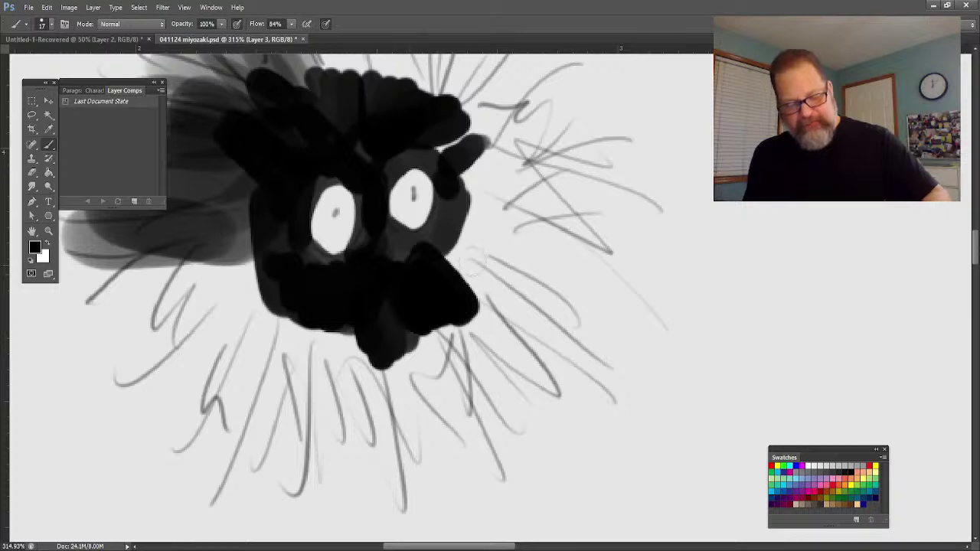
left_click_drag(465, 140, 442, 155)
mouse_move(490, 180)
left_mouse_down()
mouse_move(489, 204)
mouse_move(463, 244)
left_mouse_up()
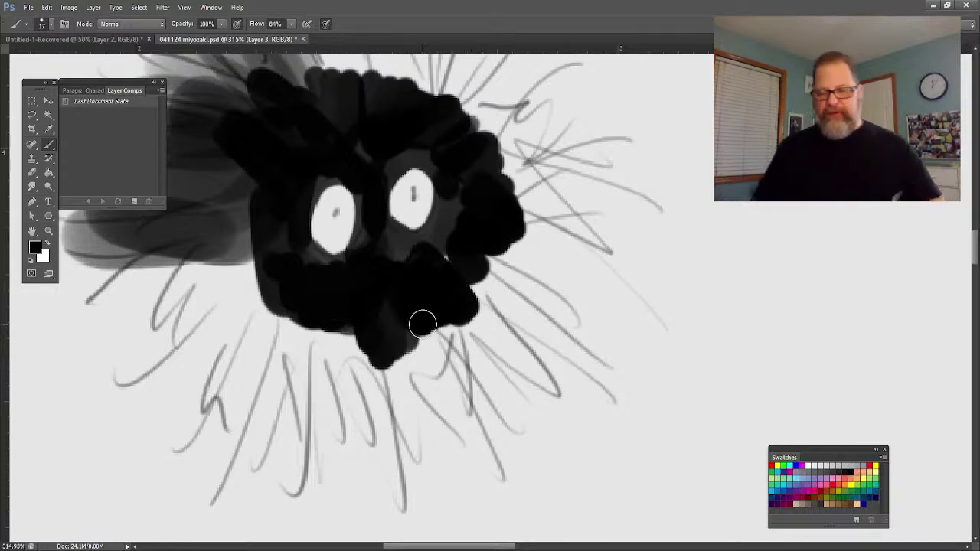
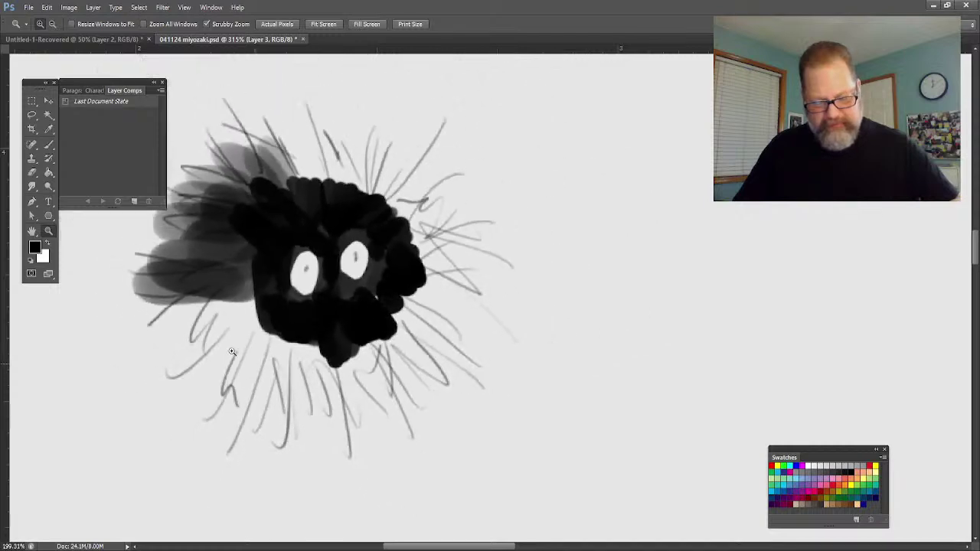
left_click(49, 144)
mouse_move(301, 222)
left_mouse_down()
mouse_move(289, 179)
mouse_move(285, 228)
mouse_move(270, 234)
mouse_move(259, 216)
mouse_move(237, 284)
mouse_move(238, 364)
mouse_move(268, 340)
mouse_move(242, 322)
mouse_move(272, 383)
mouse_move(290, 352)
mouse_move(318, 383)
mouse_move(337, 352)
mouse_move(357, 360)
mouse_move(348, 334)
mouse_move(367, 345)
mouse_move(424, 310)
mouse_move(387, 283)
mouse_move(414, 252)
mouse_move(375, 229)
mouse_move(360, 191)
mouse_move(321, 229)
mouse_move(303, 165)
left_mouse_up()
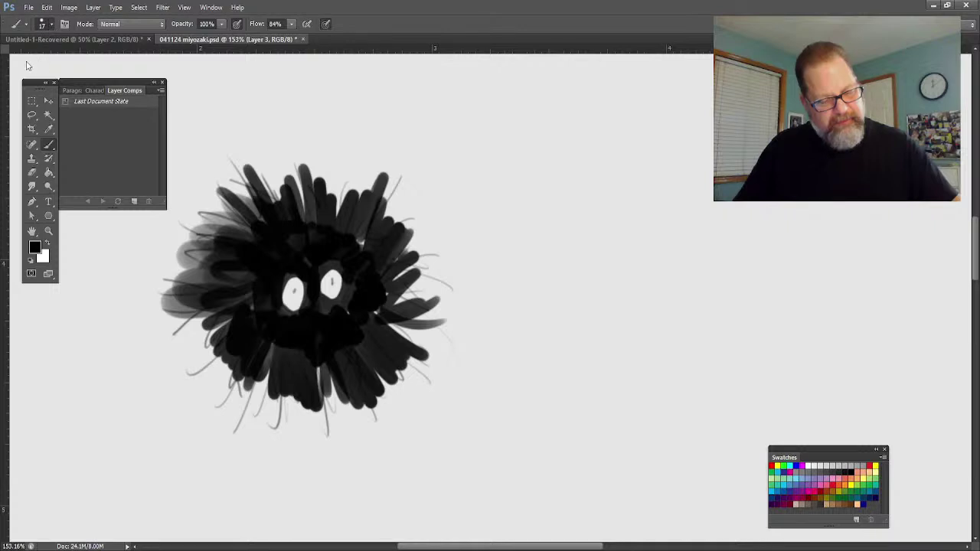
Reduce the brush to 9 px and paint thin black spikes along the creature's underside and left side.
key("bracketleft")
key("bracketleft")
left_click_drag(324, 364, 329, 448)
left_click_drag(320, 365, 304, 432)
left_click_drag(314, 367, 301, 438)
mouse_move(300, 360)
left_mouse_down()
mouse_move(277, 430)
mouse_move(230, 418)
left_mouse_up()
left_click_drag(252, 369, 218, 415)
mouse_move(239, 357)
left_mouse_down()
mouse_move(216, 411)
mouse_move(199, 417)
left_mouse_up()
left_click_drag(231, 353, 178, 413)
left_click_drag(227, 334, 167, 361)
mouse_move(219, 342)
left_mouse_down()
mouse_move(166, 358)
mouse_move(152, 348)
left_mouse_up()
mouse_move(229, 327)
left_mouse_down()
mouse_move(171, 346)
mouse_move(142, 331)
left_mouse_up()
left_click_drag(226, 306, 135, 299)
mouse_move(207, 287)
left_mouse_down()
mouse_move(152, 289)
mouse_move(166, 269)
left_mouse_up()
left_click_drag(252, 226, 210, 173)
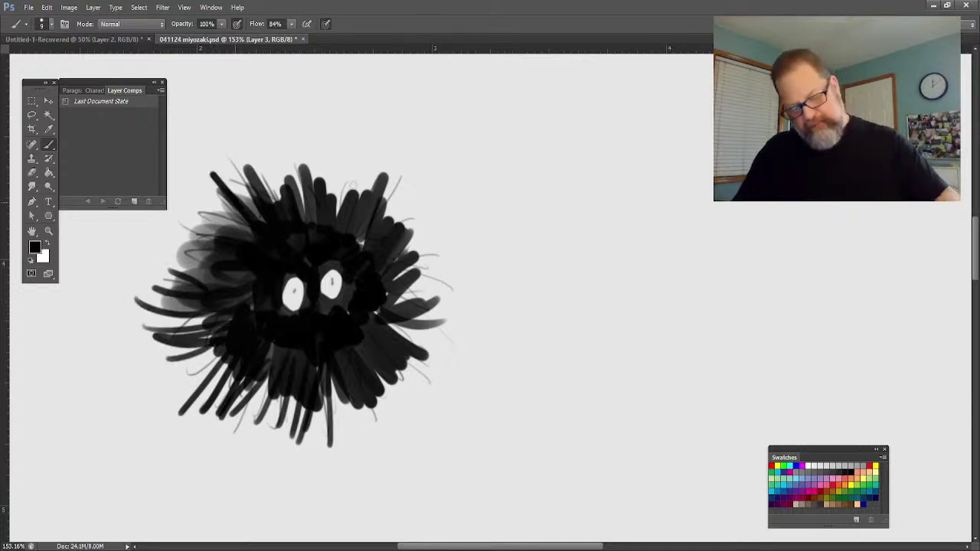
Paint thin black spikes outward across the creature's top, right side and underside, and darken the lower-left fur.
left_click_drag(247, 222, 205, 164)
left_click_drag(274, 205, 239, 153)
mouse_move(300, 216)
left_mouse_down()
mouse_move(270, 154)
mouse_move(312, 155)
left_mouse_up()
left_click_drag(354, 219, 354, 150)
left_click_drag(345, 221, 345, 137)
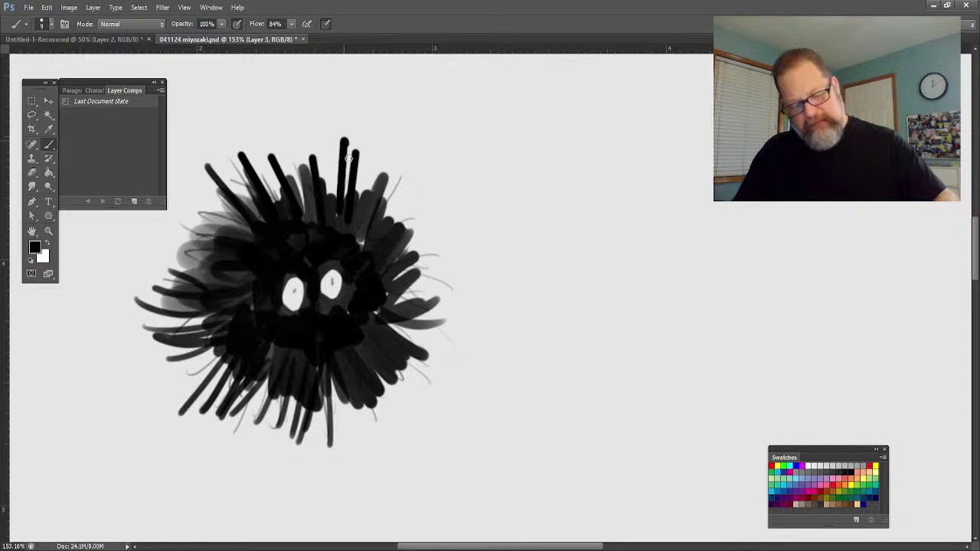
left_click_drag(383, 243, 426, 194)
left_click_drag(375, 277, 458, 268)
left_click_drag(388, 297, 456, 302)
left_click_drag(395, 335, 441, 360)
left_click_drag(375, 349, 422, 398)
left_click_drag(337, 372, 400, 423)
left_click_drag(353, 388, 392, 444)
mouse_move(294, 346)
left_mouse_down()
mouse_move(297, 439)
mouse_move(263, 438)
left_mouse_up()
left_click_drag(273, 352, 246, 425)
mouse_move(255, 372)
left_mouse_down()
mouse_move(222, 419)
mouse_move(211, 414)
left_mouse_up()
mouse_move(233, 350)
left_mouse_down()
mouse_move(184, 396)
mouse_move(186, 366)
left_mouse_up()
mouse_move(233, 315)
left_mouse_down()
mouse_move(182, 339)
mouse_move(187, 285)
left_mouse_up()
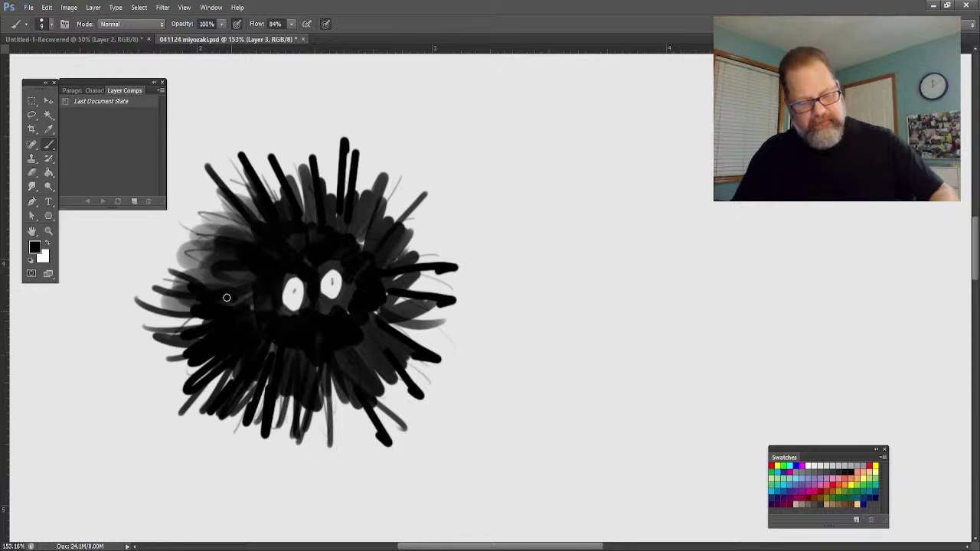
Add another round of thin black spikes clockwise from the upper left to the underside to fill out the fur.
left_click_drag(239, 257, 209, 222)
left_click_drag(257, 244, 215, 185)
mouse_move(314, 222)
left_mouse_down()
mouse_move(311, 160)
mouse_move(281, 145)
left_mouse_up()
left_click_drag(285, 217, 247, 142)
mouse_move(329, 208)
left_mouse_down()
mouse_move(325, 126)
mouse_move(342, 130)
left_mouse_up()
left_click_drag(356, 218, 381, 185)
left_click_drag(344, 239, 397, 199)
left_click_drag(360, 245, 414, 234)
left_click_drag(375, 264, 425, 261)
left_click_drag(382, 300, 421, 322)
left_click_drag(360, 350, 392, 398)
left_click_drag(341, 379, 356, 436)
left_click_drag(321, 383, 331, 425)
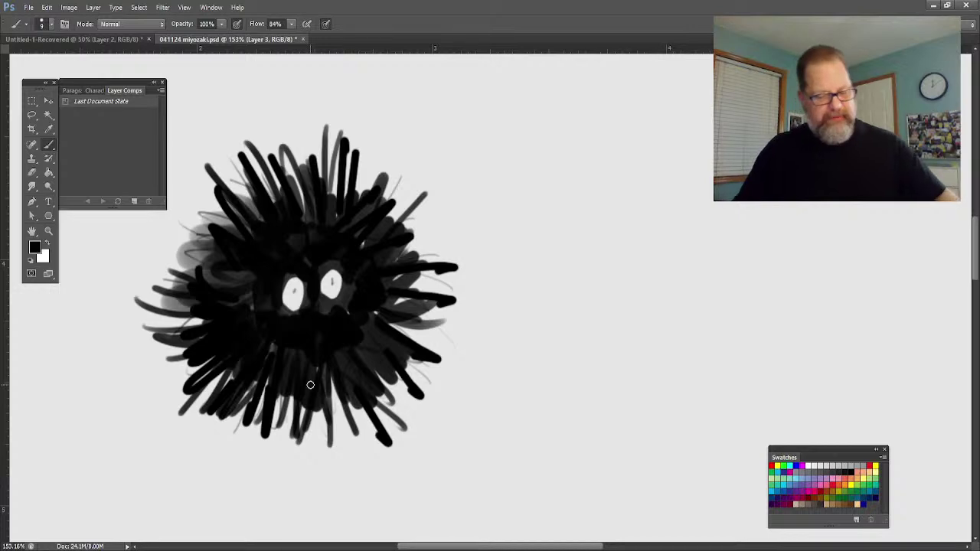
Combine the creature's sketch and paint layers and name the result Dust Bunny.
key("z")
left_click_drag(209, 382, 191, 342)
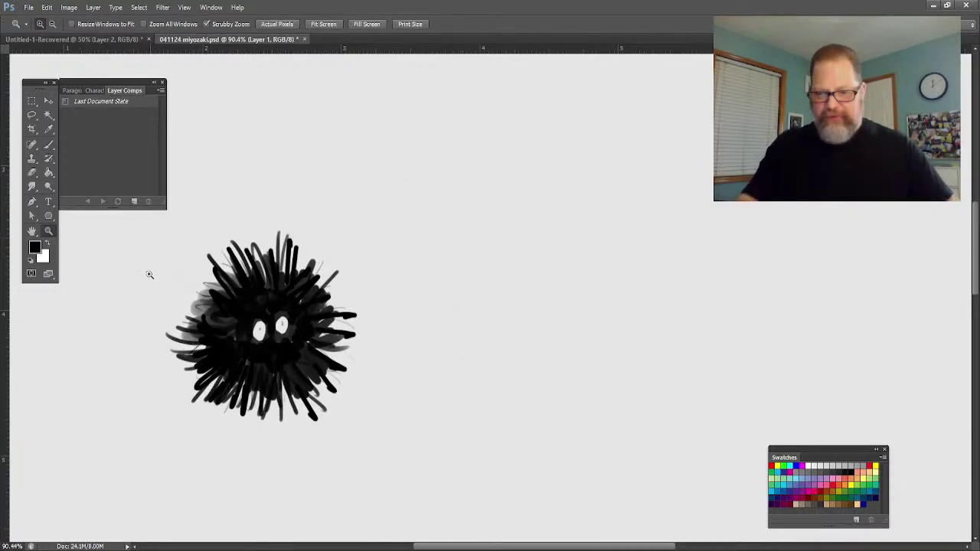
key("ctrl+e")
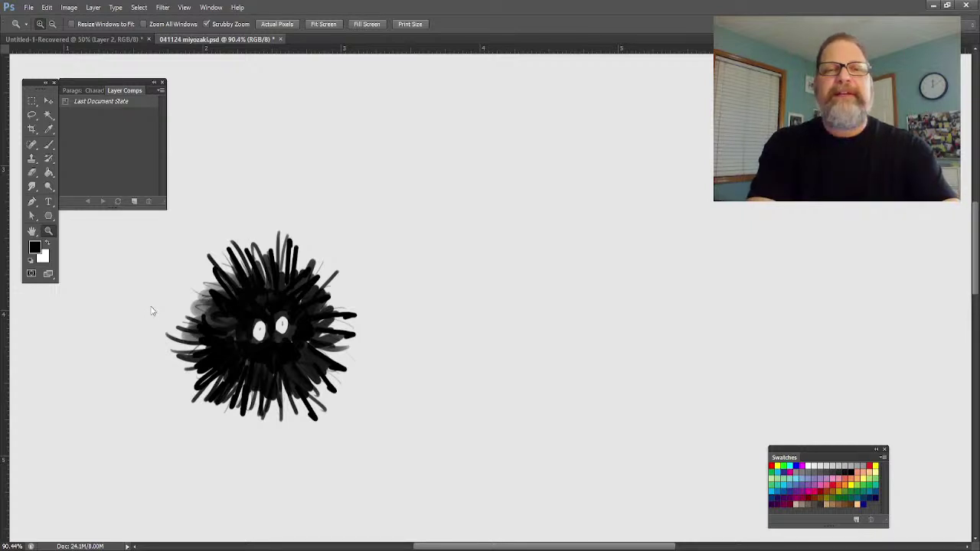
key("Return")
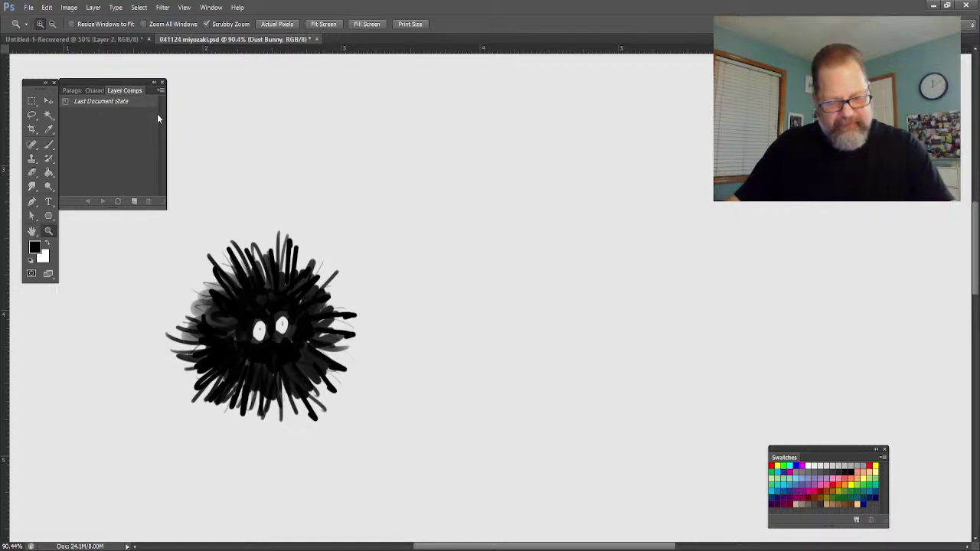
Duplicate the Dust Bunny and move the copy up and to the right of the original.
key("ctrl+j")
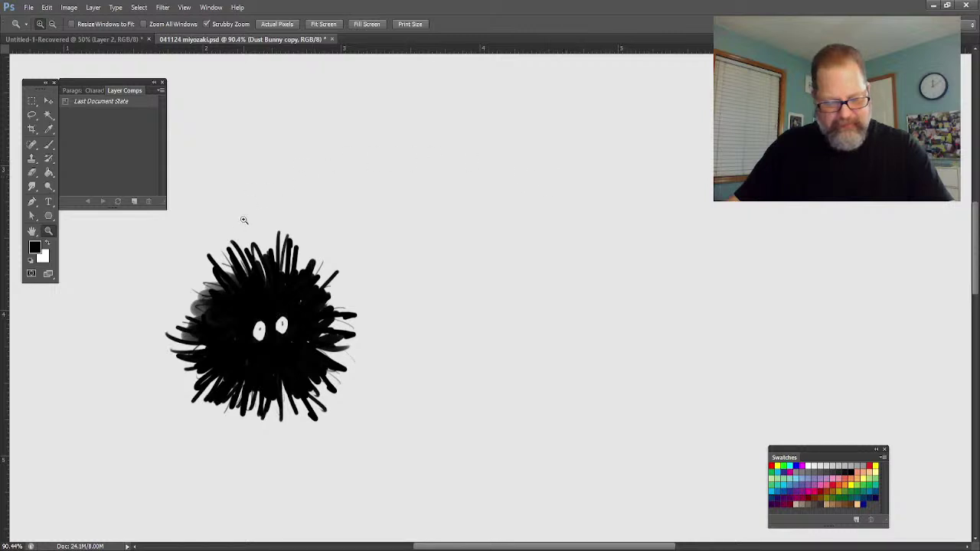
left_click(49, 100)
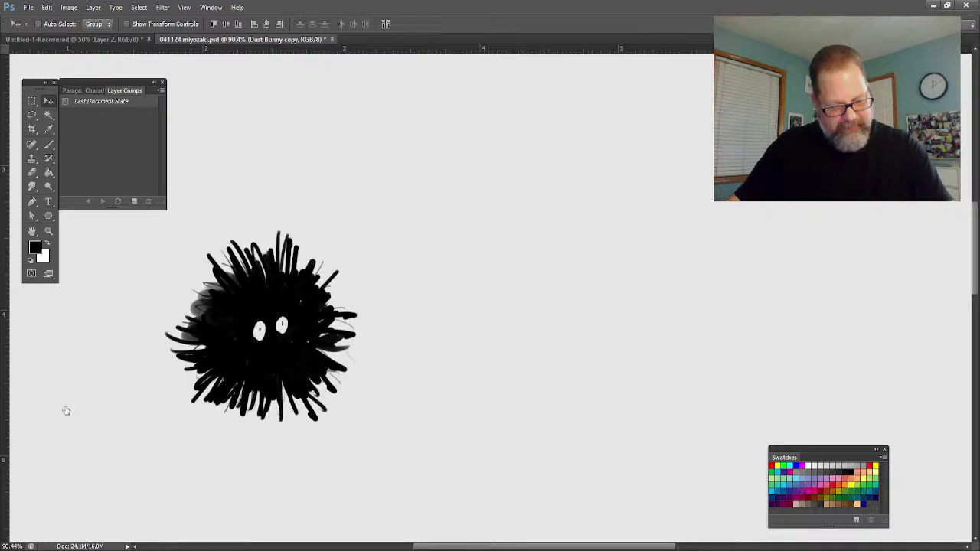
key("ctrl+shift+alt+n")
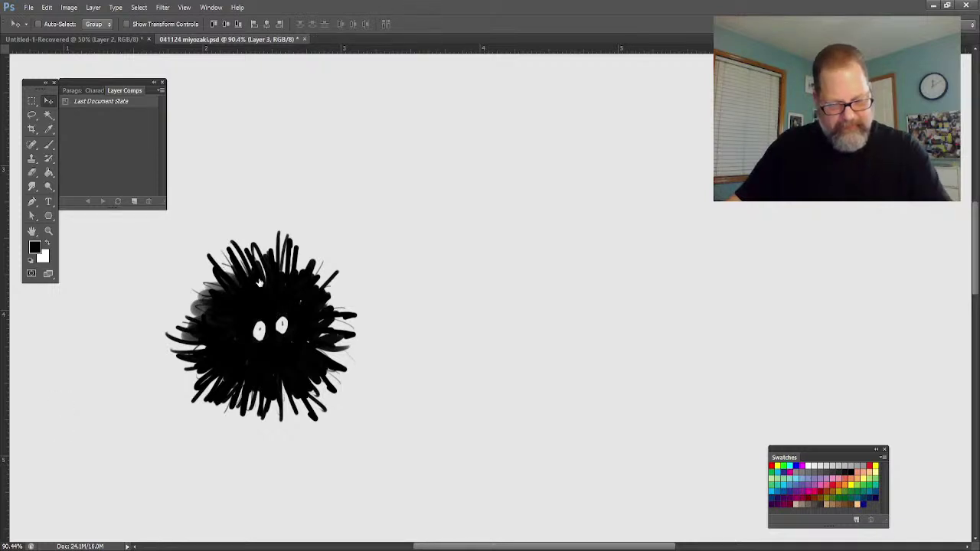
left_click_drag(308, 289, 481, 209)
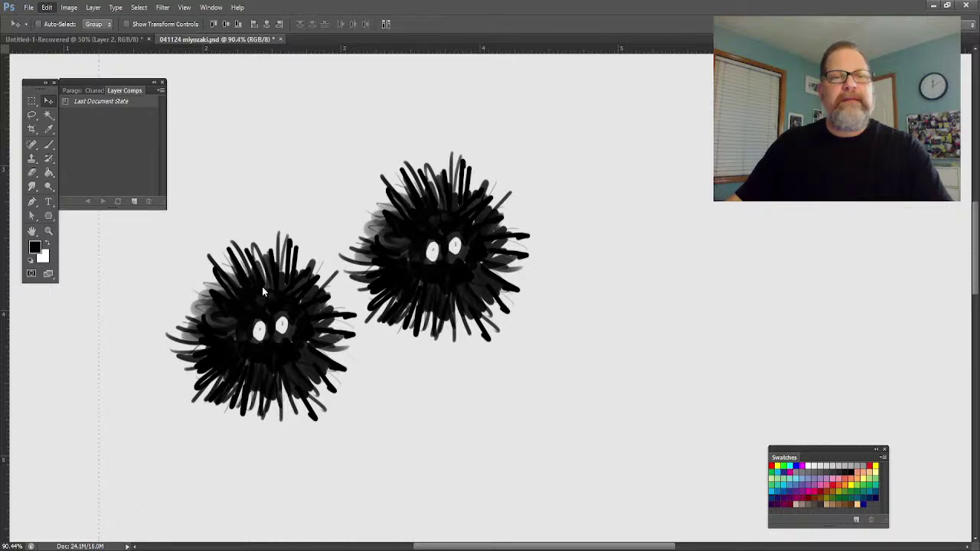
Scale the dust bunny copy to 51.67% width and 47.61% height and place it close beside the original's right side.
key("ctrl+t")
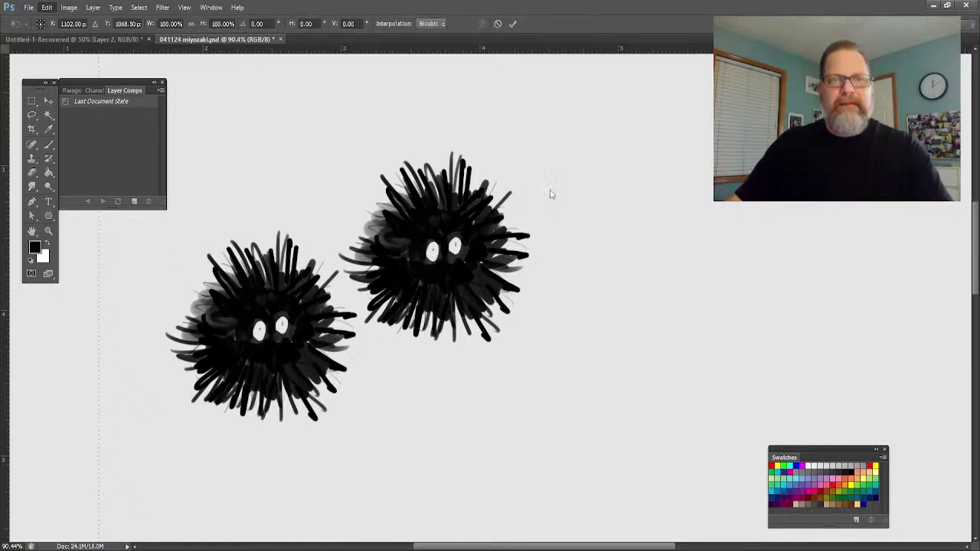
left_click_drag(524, 159, 437, 254)
left_click_drag(410, 286, 440, 340)
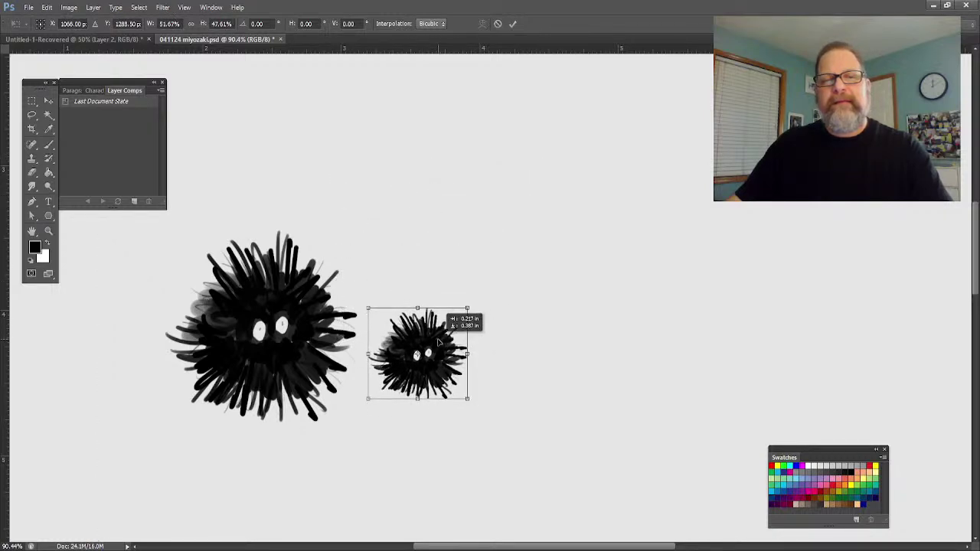
key("Tab")
key("Tab")
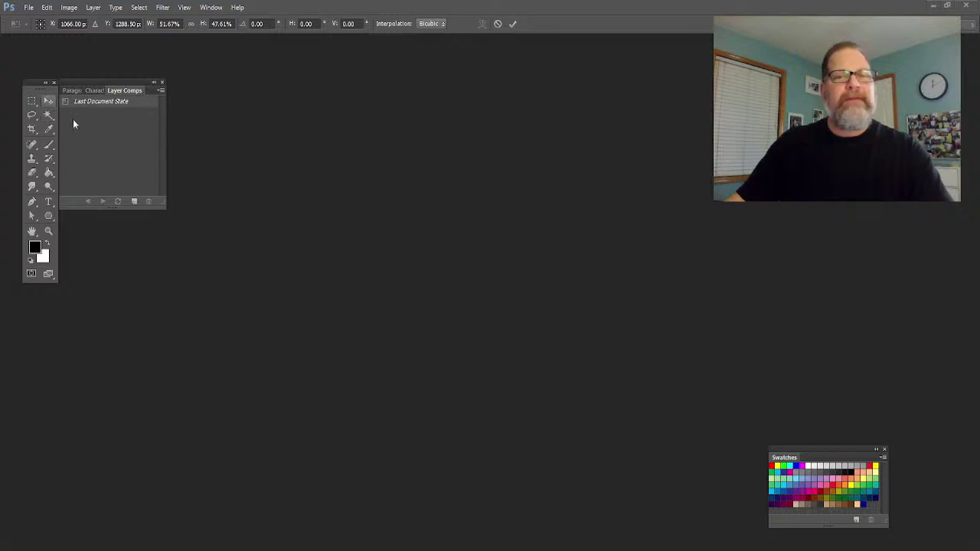
key("Return")
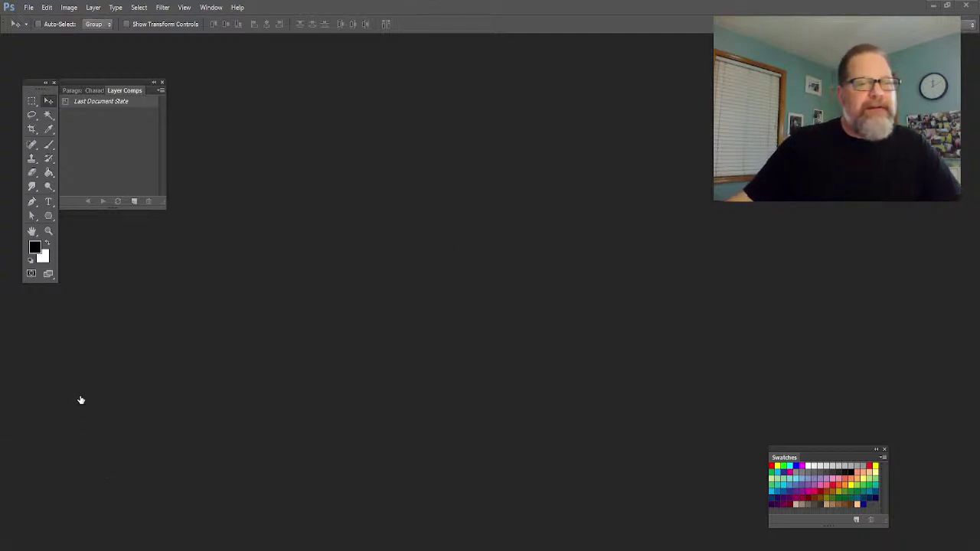
left_click_drag(81, 402, 75, 488)
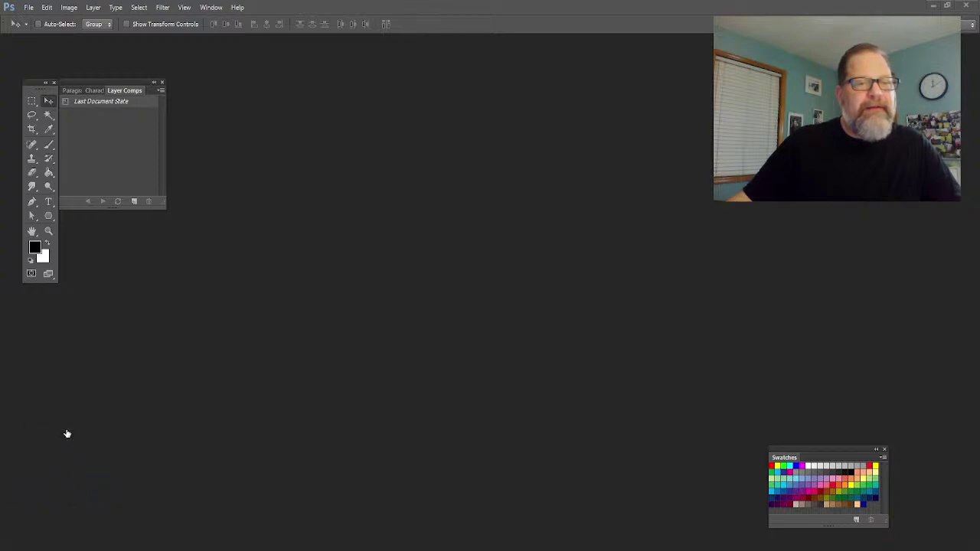
left_click_drag(67, 434, 80, 376)
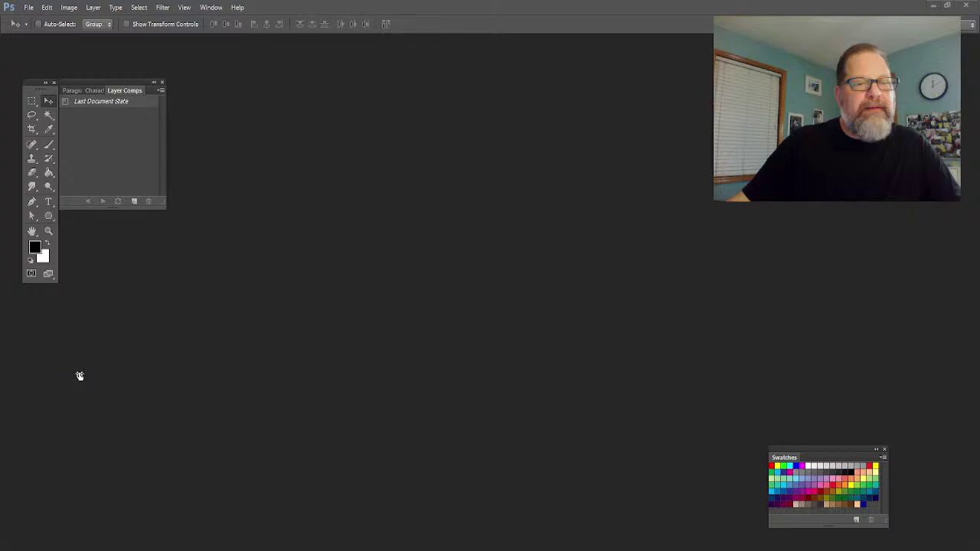
left_click_drag(77, 445, 81, 416)
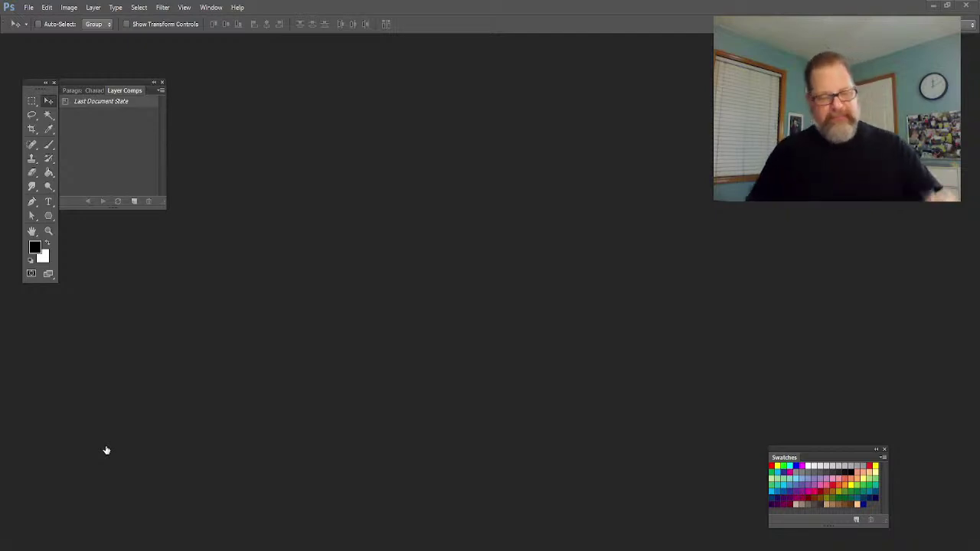
left_click(32, 231)
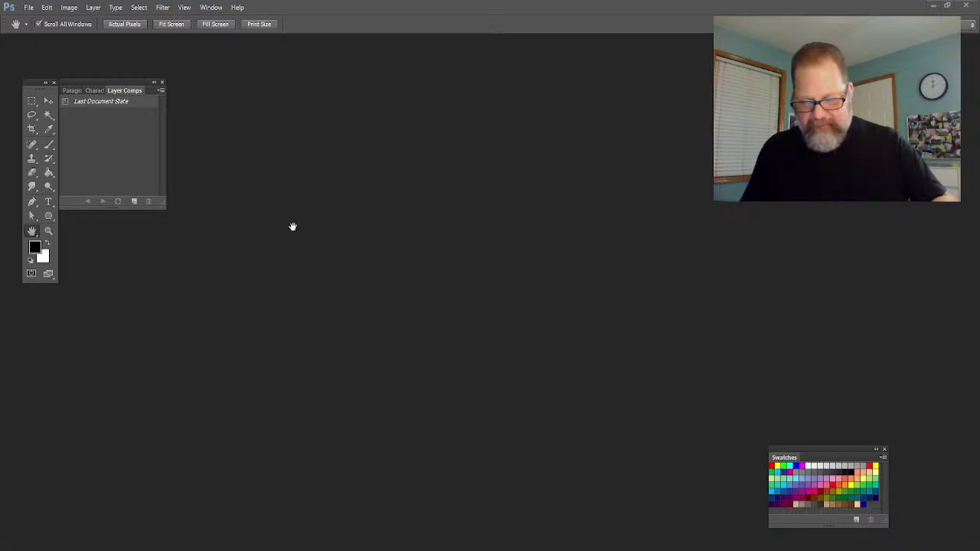
left_click(47, 231)
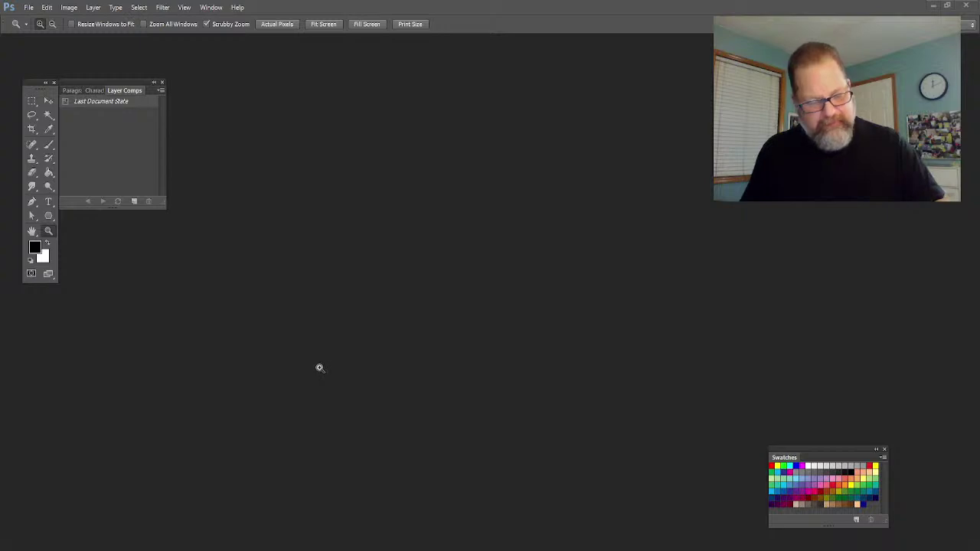
left_click(32, 230)
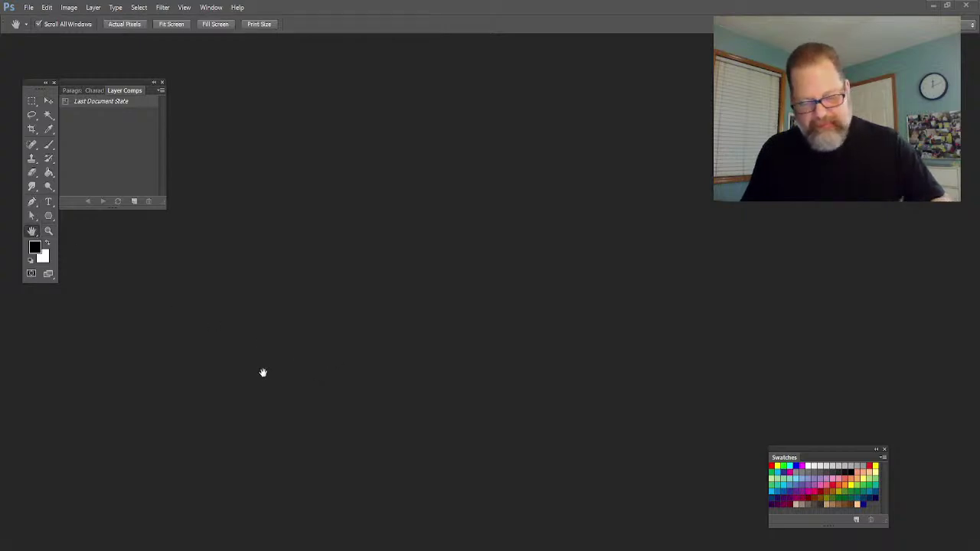
Show the layer list, close the Layer Comps panel, and move the list below the toolbox.
left_click(49, 144)
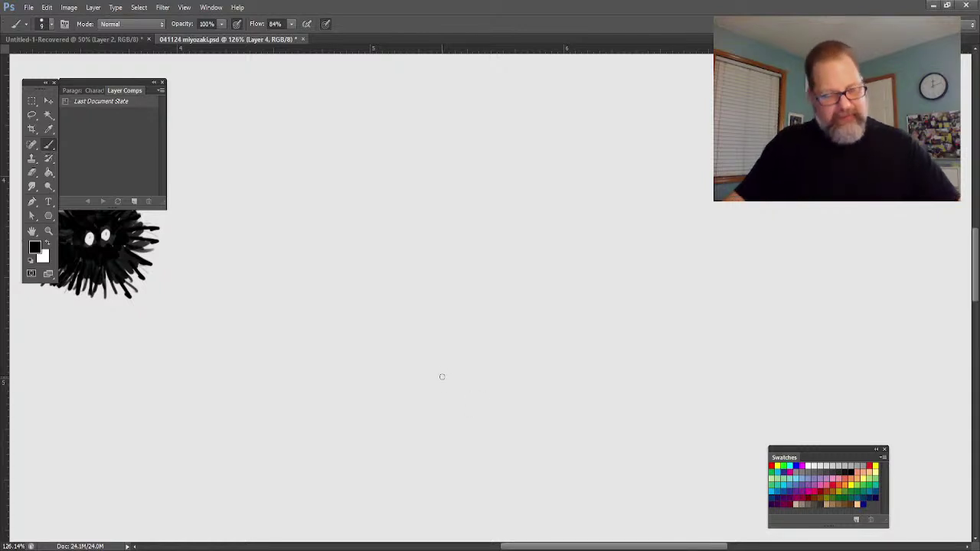
key("F7")
left_click_drag(163, 300, 118, 251)
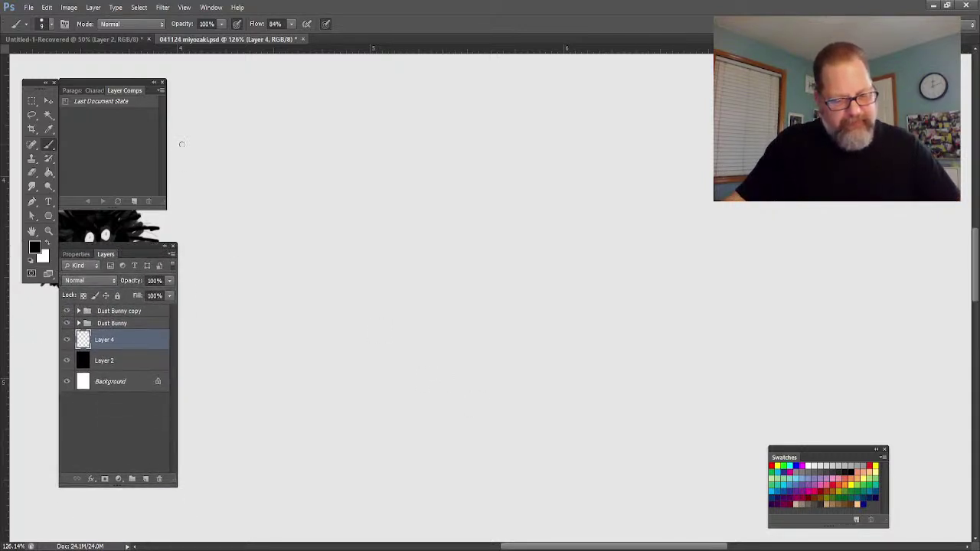
left_click(162, 83)
left_click_drag(140, 257, 129, 304)
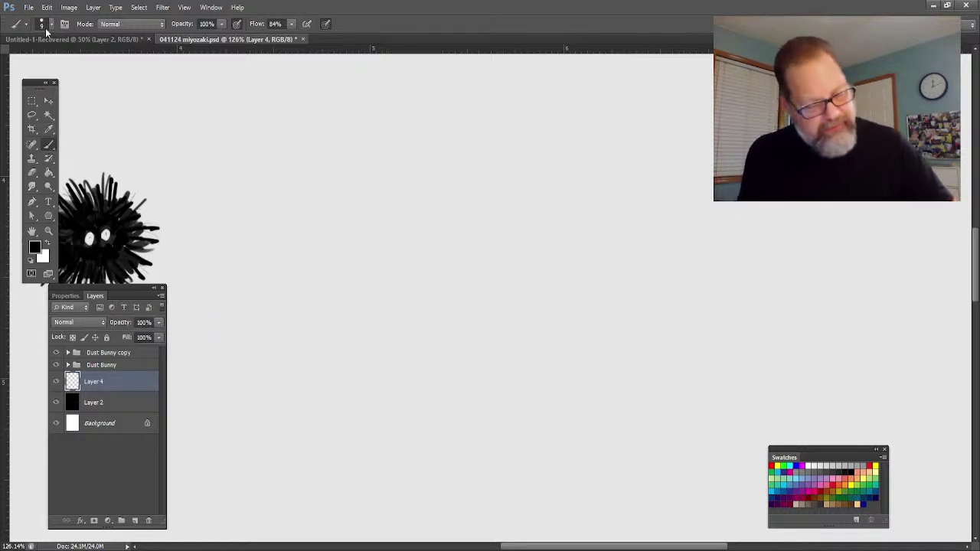
Reduce the brush to 4 px, then try a short curved stroke on the empty canvas and undo it.
key("bracketleft")
key("bracketleft")
key("bracketleft")
key("bracketleft")
key("bracketleft")
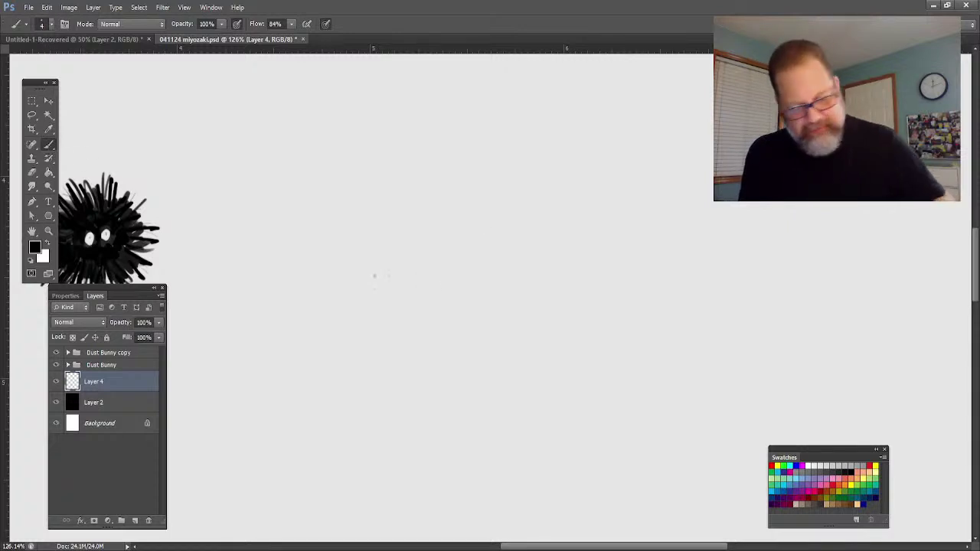
left_click_drag(487, 225, 462, 218)
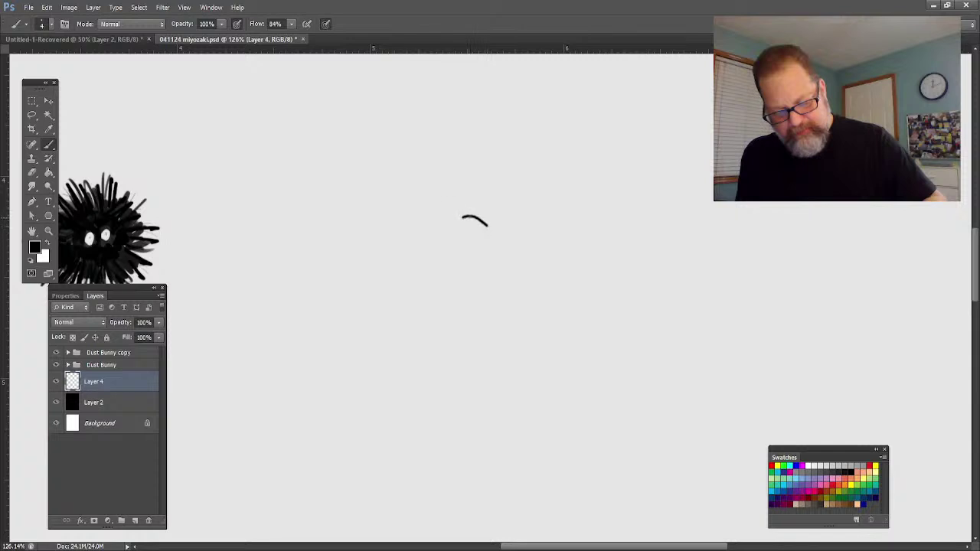
key("ctrl+z")
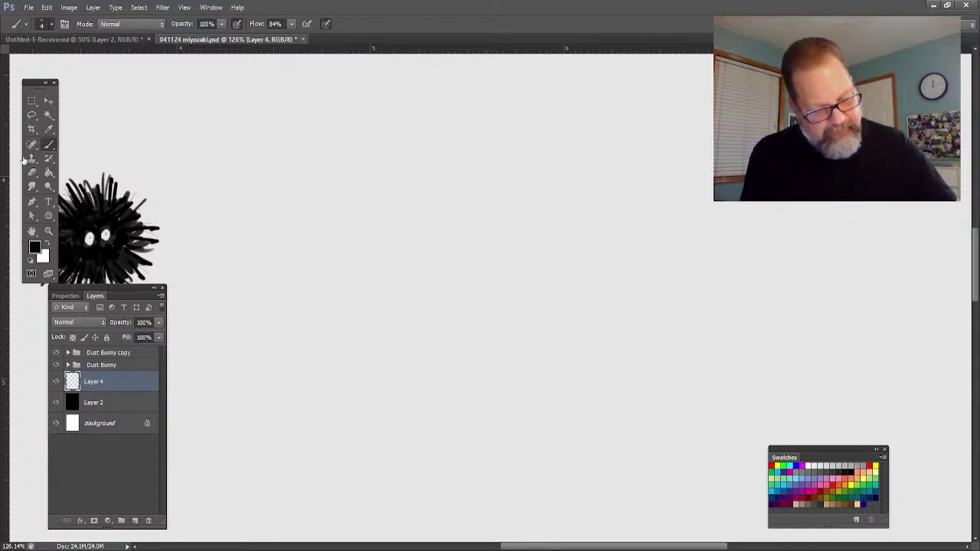
Sketch a dress outline on Layer 4 to the right of the dust bunnies, with a narrow bodice, flared skirt and pointed collar.
left_click(48, 230)
left_click_drag(261, 354, 244, 322)
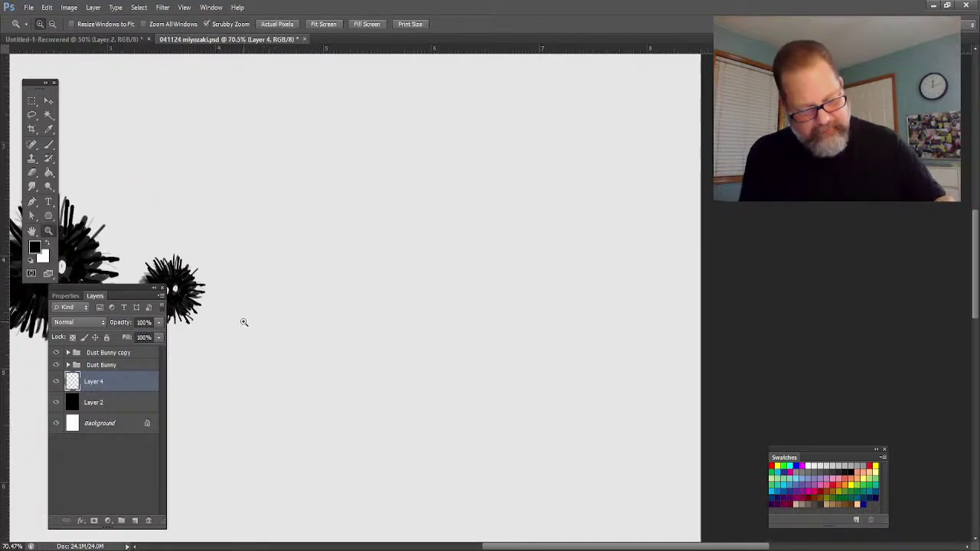
left_click(49, 145)
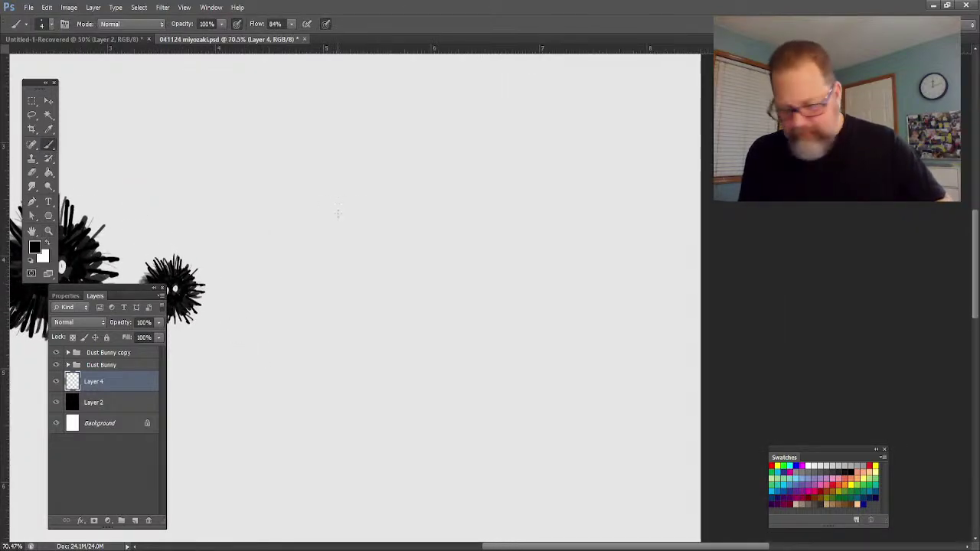
mouse_move(377, 218)
left_mouse_down()
mouse_move(353, 212)
mouse_move(335, 236)
mouse_move(337, 276)
mouse_move(387, 267)
mouse_move(451, 353)
mouse_move(370, 381)
mouse_move(291, 364)
left_mouse_up()
left_click_drag(322, 301, 291, 344)
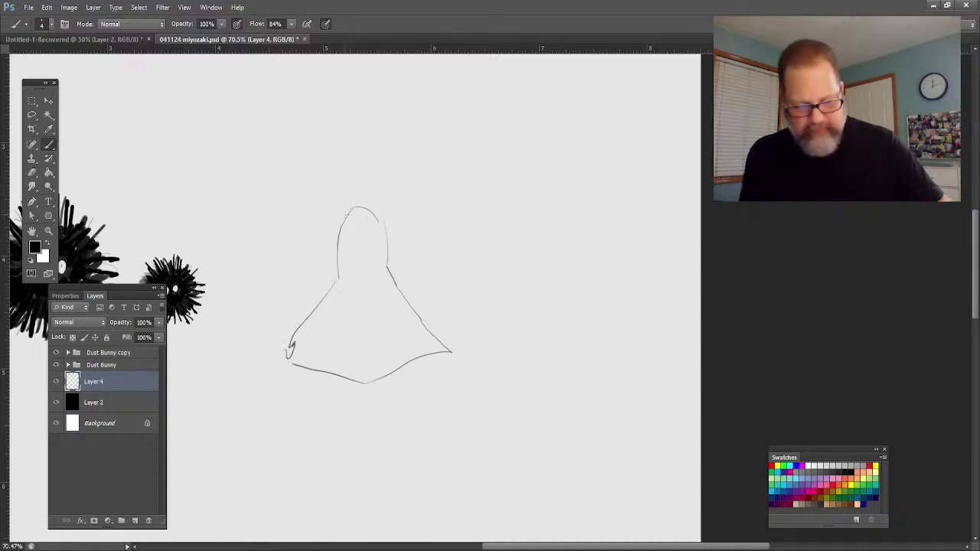
left_click_drag(305, 317, 286, 357)
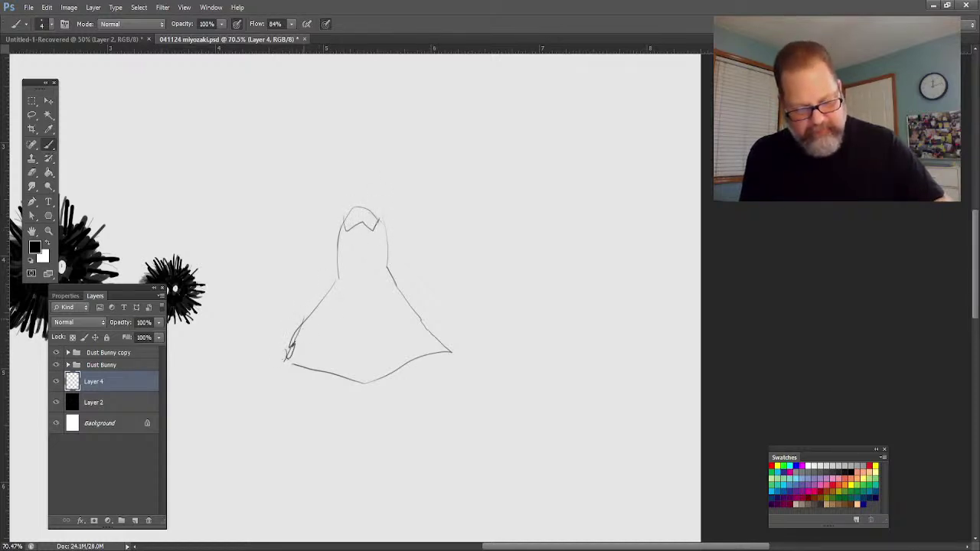
Sketch wavy ruffles along both sides of the skirt's hem, curling out past its left corner.
left_click(48, 230)
left_click(260, 340)
left_click(261, 340)
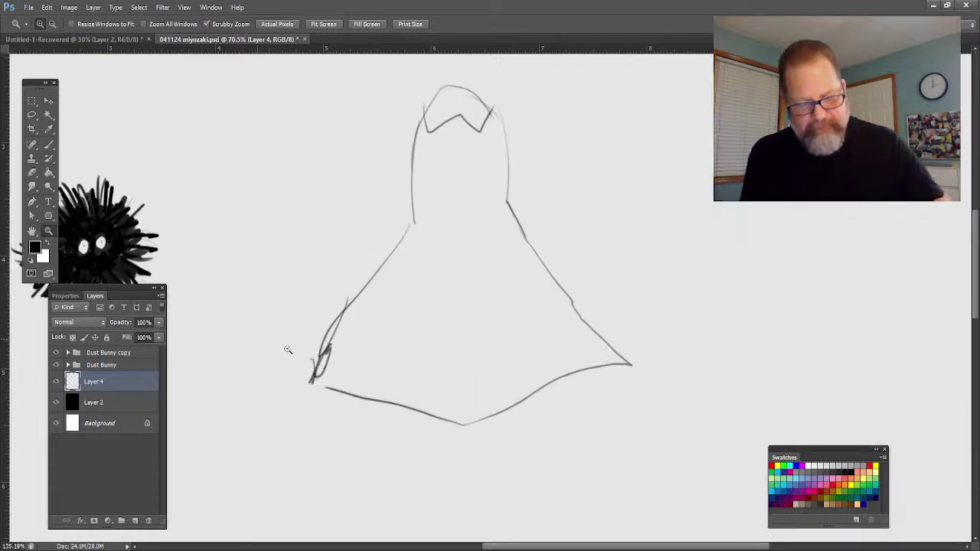
left_click(48, 145)
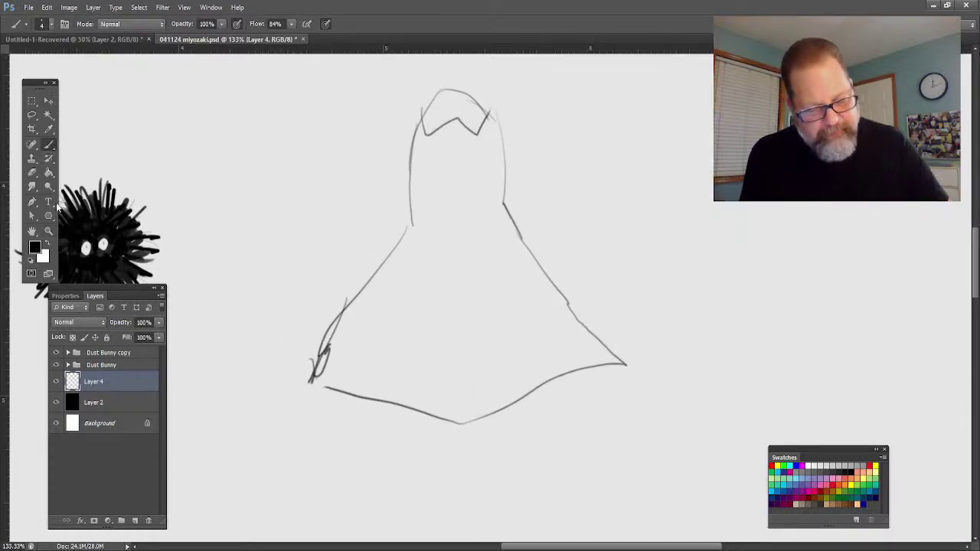
left_click(31, 231)
mouse_move(293, 301)
left_mouse_down()
mouse_move(313, 365)
mouse_move(339, 376)
mouse_move(340, 361)
left_mouse_up()
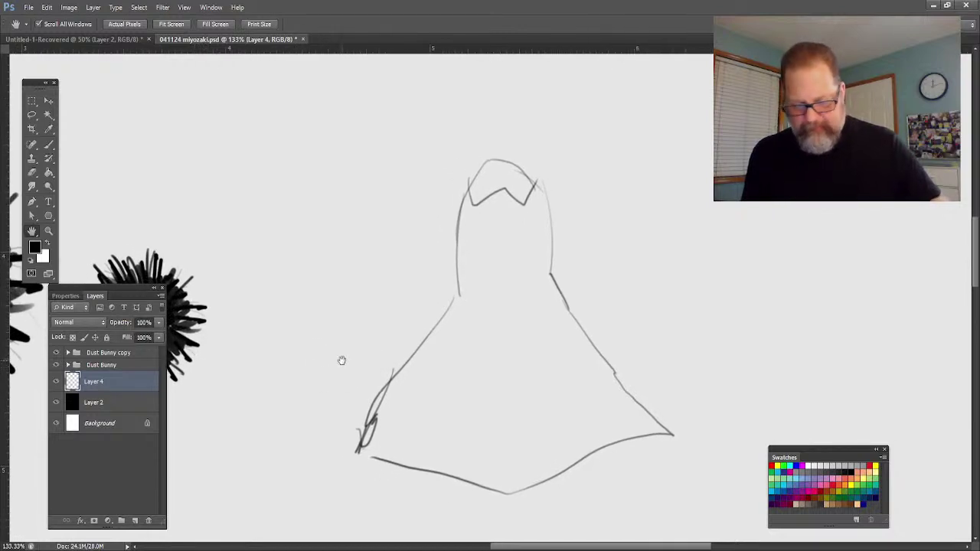
left_click(48, 146)
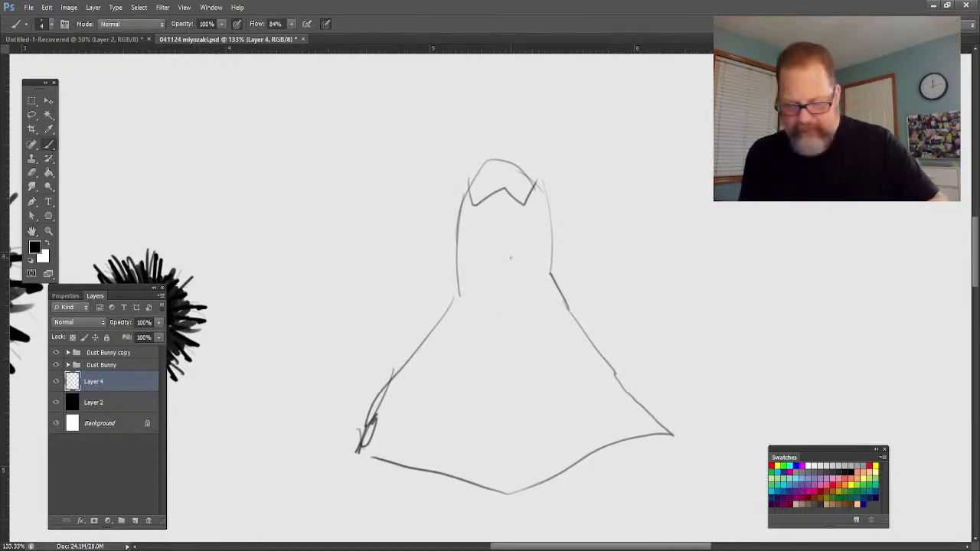
mouse_move(651, 451)
left_mouse_down()
mouse_move(605, 454)
mouse_move(583, 472)
mouse_move(541, 477)
left_mouse_up()
mouse_move(481, 480)
left_mouse_down()
mouse_move(425, 483)
mouse_move(325, 449)
left_mouse_up()
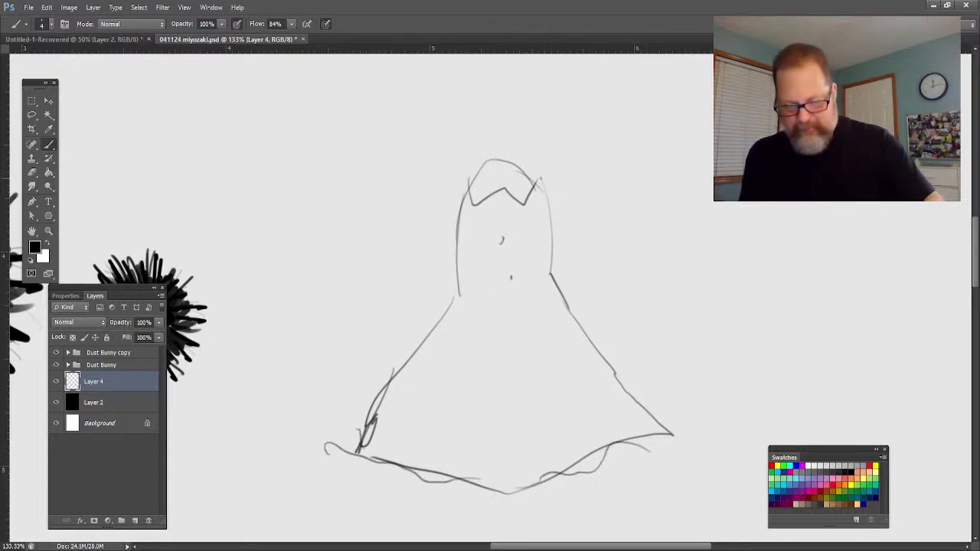
Sketch puffed sleeves on both shoulders and an outstretched right-side arm ending in a hand with fingers.
mouse_move(533, 175)
left_mouse_down()
mouse_move(573, 180)
mouse_move(578, 227)
mouse_move(555, 247)
mouse_move(582, 219)
left_mouse_up()
mouse_move(458, 178)
left_mouse_down()
mouse_move(426, 239)
mouse_move(461, 245)
mouse_move(430, 253)
mouse_move(420, 233)
mouse_move(458, 278)
left_mouse_up()
left_click_drag(588, 223, 622, 250)
mouse_move(673, 274)
left_mouse_down()
mouse_move(692, 290)
mouse_move(671, 301)
mouse_move(583, 280)
mouse_move(549, 258)
left_mouse_up()
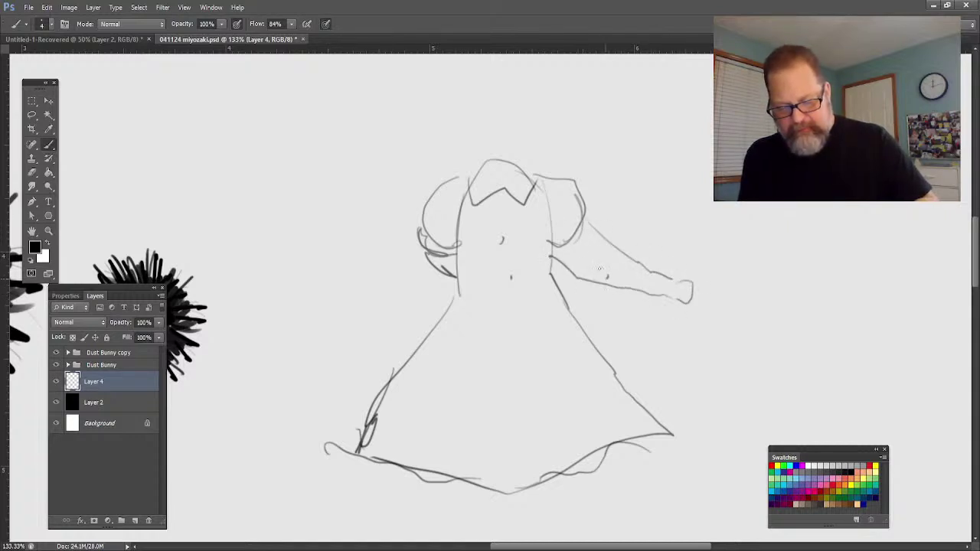
mouse_move(678, 282)
left_mouse_down()
mouse_move(692, 275)
mouse_move(692, 307)
left_mouse_up()
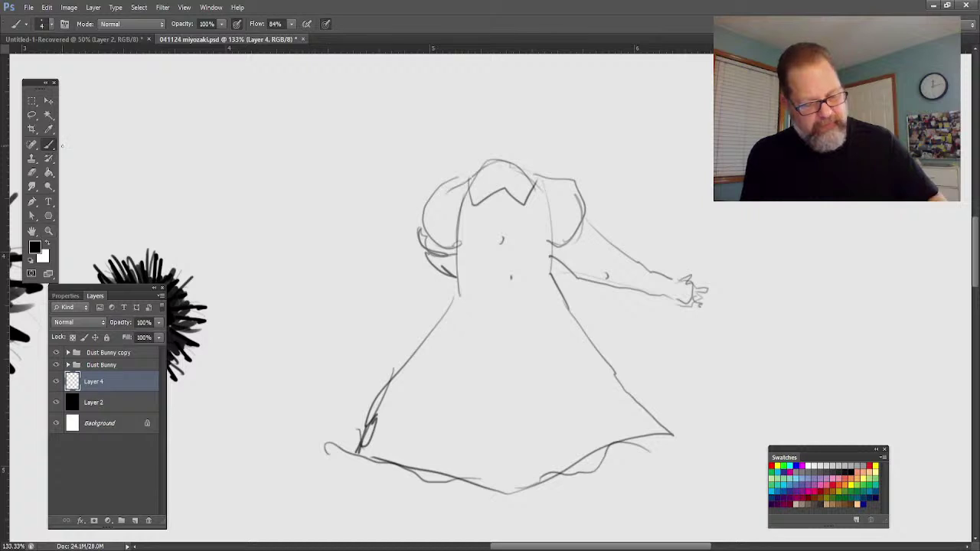
Sketch a round head above the collar with bow-tied hair and a ponytail on the right, and lighten the face's left edge.
left_click(48, 231)
left_click_drag(350, 391, 316, 362)
left_click(48, 146)
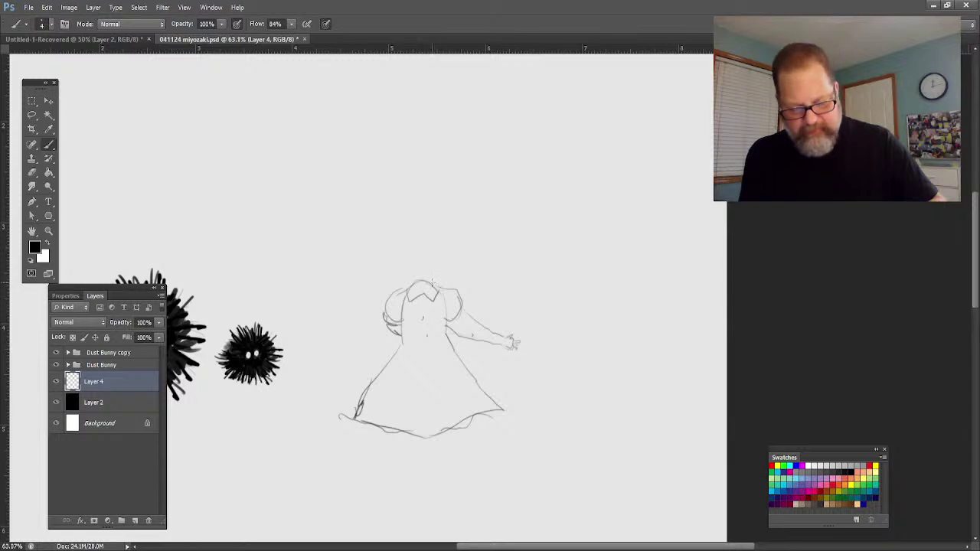
mouse_move(435, 235)
left_mouse_down()
mouse_move(405, 233)
mouse_move(423, 250)
mouse_move(401, 232)
mouse_move(419, 230)
mouse_move(398, 273)
mouse_move(425, 238)
mouse_move(386, 262)
mouse_move(428, 232)
left_mouse_up()
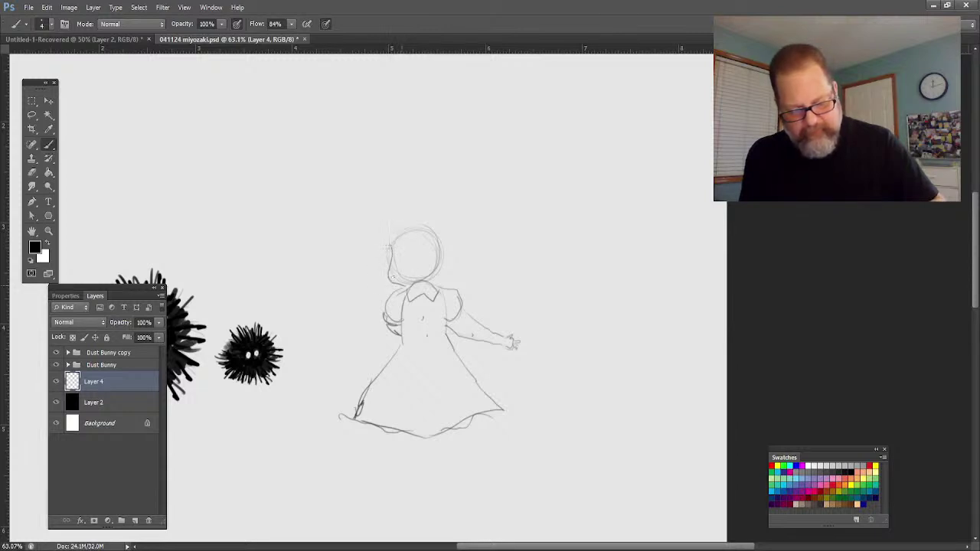
mouse_move(395, 240)
left_mouse_down()
mouse_move(392, 287)
mouse_move(423, 286)
mouse_move(413, 242)
mouse_move(437, 236)
mouse_move(413, 272)
mouse_move(411, 262)
mouse_move(451, 237)
mouse_move(485, 259)
mouse_move(443, 280)
left_mouse_up()
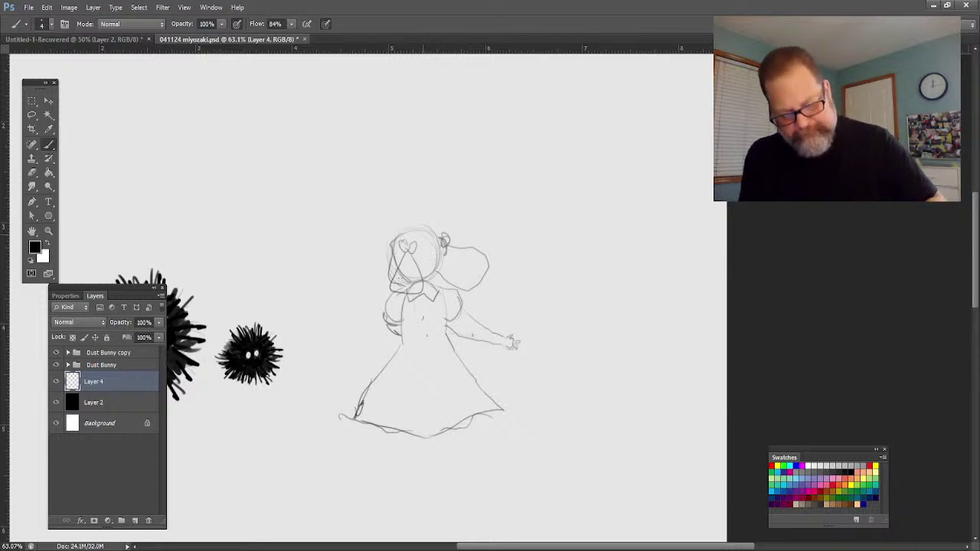
left_click_drag(395, 233, 400, 277)
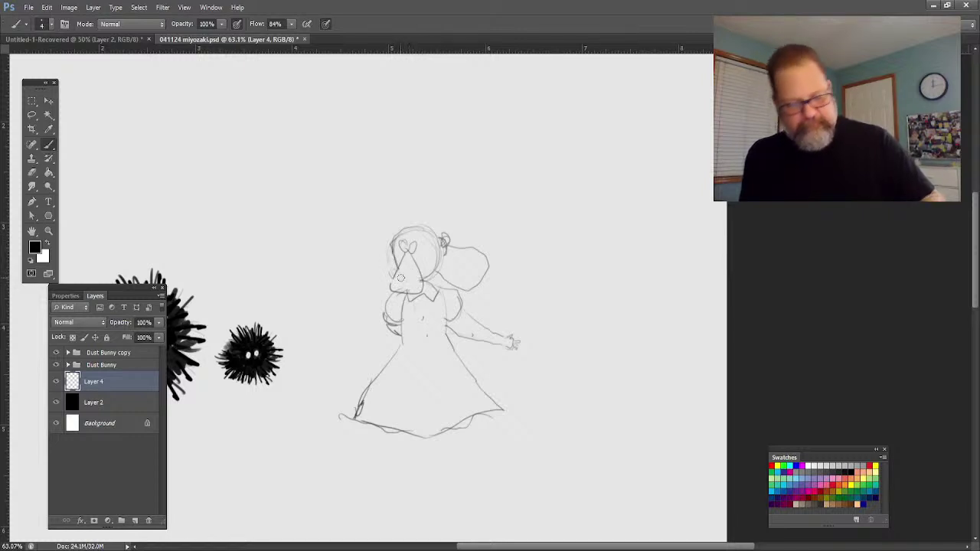
Darken the outlines of the front hair lock and left-side sleeve, and sketch a second forearm and hand below the outstretched arm.
key("z")
left_click_drag(376, 281, 415, 289)
key("b")
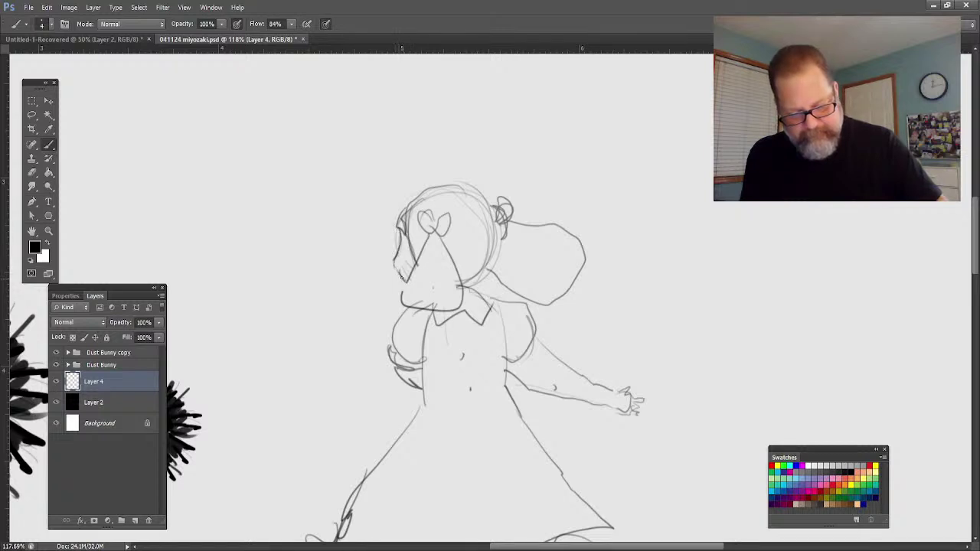
mouse_move(416, 246)
left_mouse_down()
mouse_move(401, 302)
mouse_move(436, 309)
mouse_move(462, 268)
left_mouse_up()
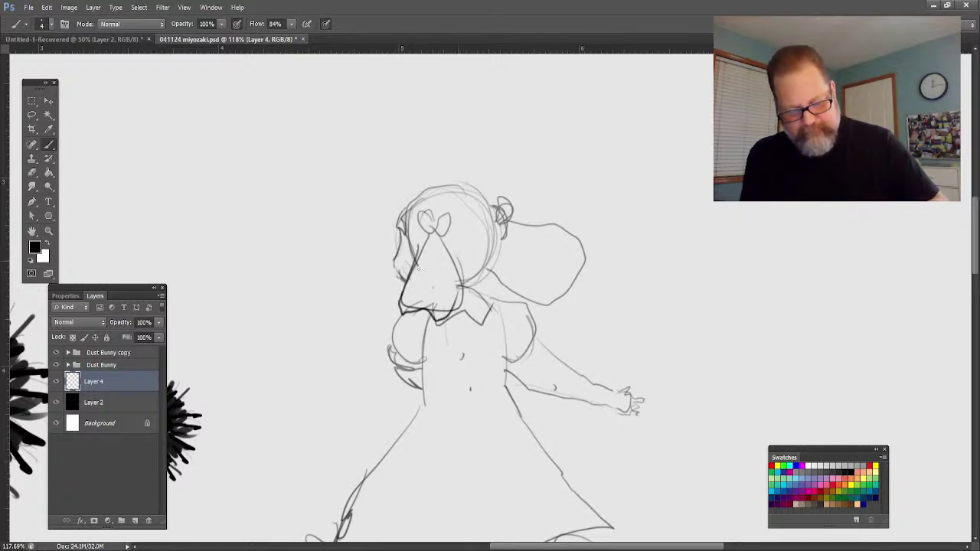
mouse_move(421, 370)
left_mouse_down()
mouse_move(386, 351)
mouse_move(423, 392)
left_mouse_up()
left_click_drag(518, 405, 559, 399)
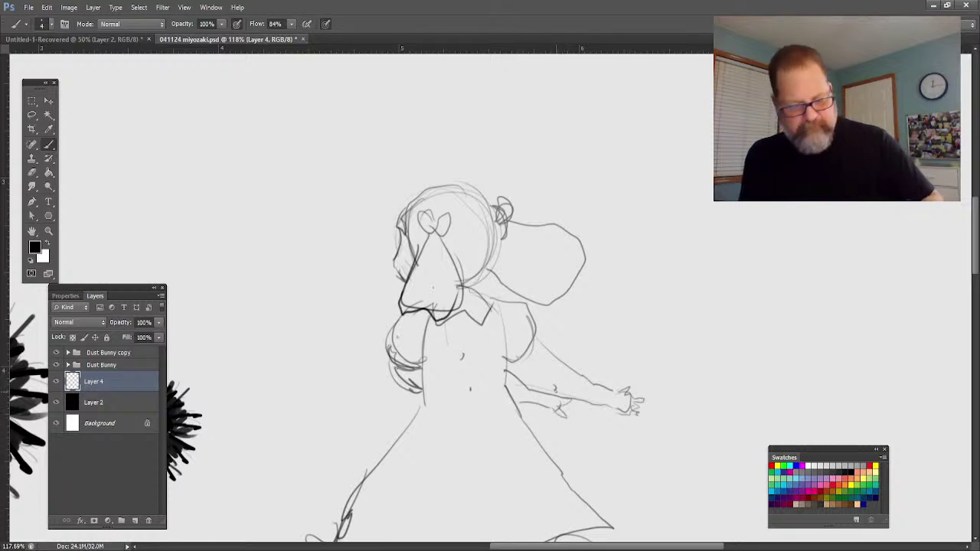
Sketch two legs below the skirt's hem, with crumpled ankle socks and small shoes.
left_click(32, 230)
mouse_move(287, 496)
left_mouse_down()
mouse_move(299, 372)
mouse_move(323, 327)
left_mouse_up()
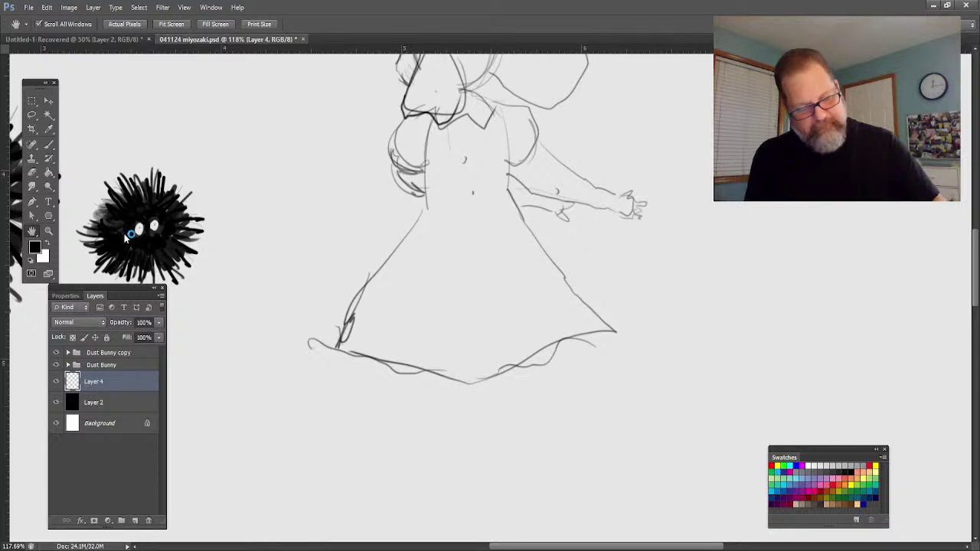
left_click_drag(330, 182, 362, 199)
mouse_move(318, 288)
left_mouse_down()
mouse_move(354, 284)
mouse_move(325, 244)
left_mouse_up()
left_click(48, 230)
mouse_move(271, 302)
left_mouse_down()
mouse_move(241, 308)
mouse_move(258, 309)
left_mouse_up()
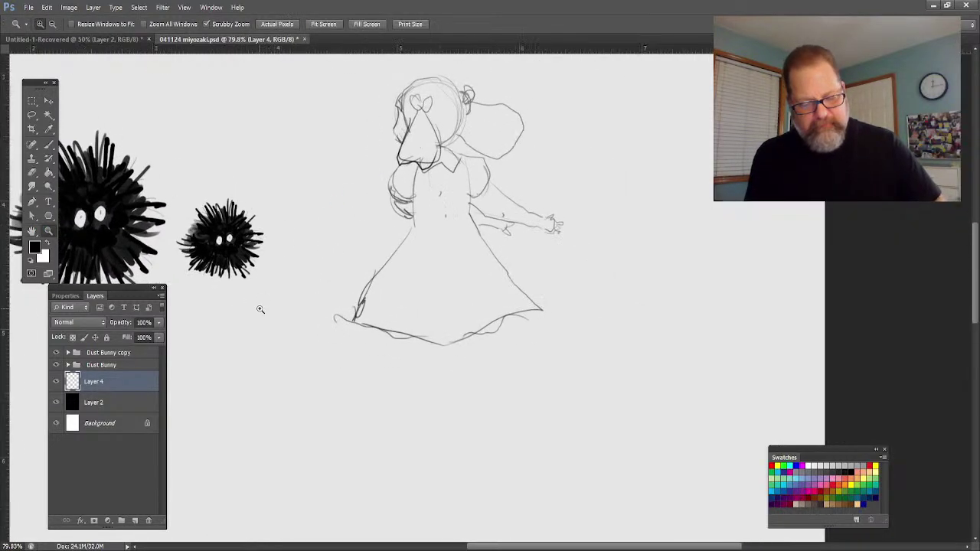
left_click(48, 144)
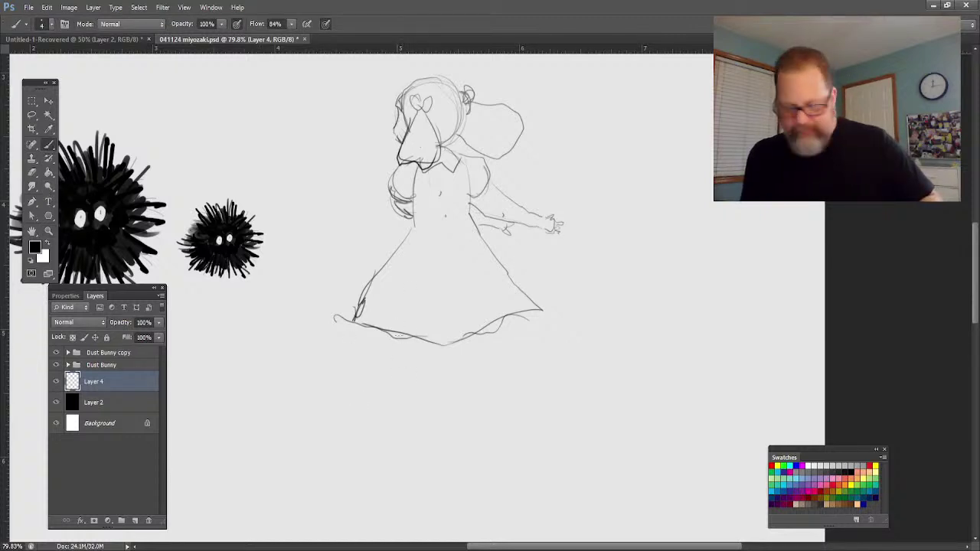
mouse_move(412, 346)
left_mouse_down()
mouse_move(427, 400)
mouse_move(446, 357)
mouse_move(439, 421)
mouse_move(421, 413)
mouse_move(441, 436)
mouse_move(415, 443)
left_mouse_up()
mouse_move(475, 387)
left_mouse_down()
mouse_move(475, 339)
mouse_move(495, 327)
mouse_move(484, 389)
left_mouse_up()
mouse_move(462, 348)
left_mouse_down()
mouse_move(475, 408)
mouse_move(487, 405)
mouse_move(480, 419)
mouse_move(467, 376)
left_mouse_up()
mouse_move(491, 328)
left_mouse_down()
mouse_move(489, 425)
mouse_move(475, 442)
mouse_move(489, 450)
left_mouse_up()
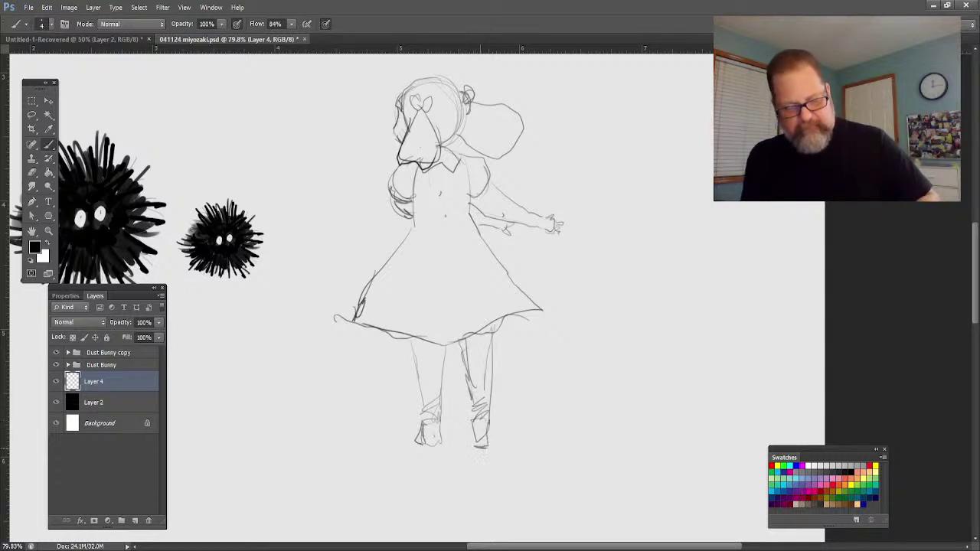
left_click_drag(493, 401, 484, 447)
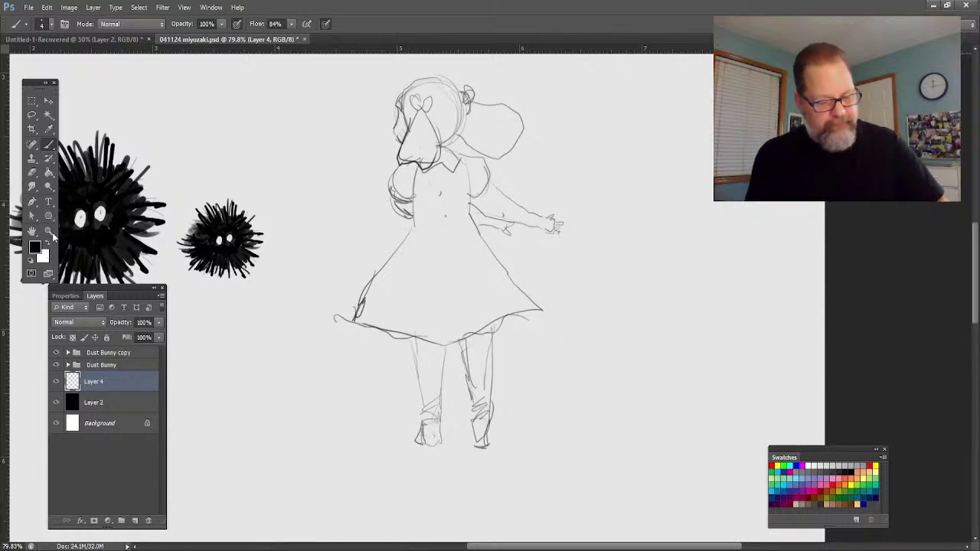
Create a new layer above the girl sketch, lasso the dress along its outline and fill the selection with pink.
left_click(49, 231)
left_click_drag(265, 370, 222, 337)
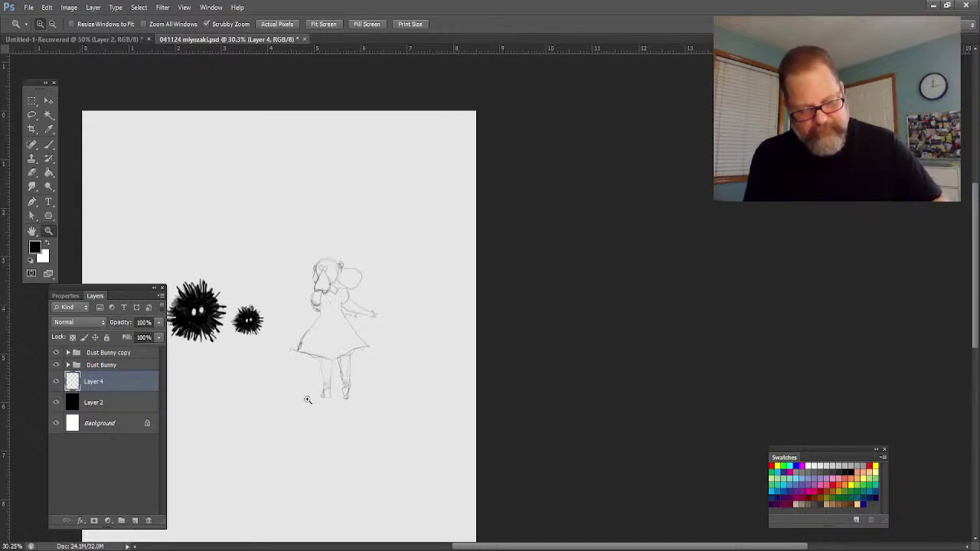
left_click_drag(297, 332, 335, 329)
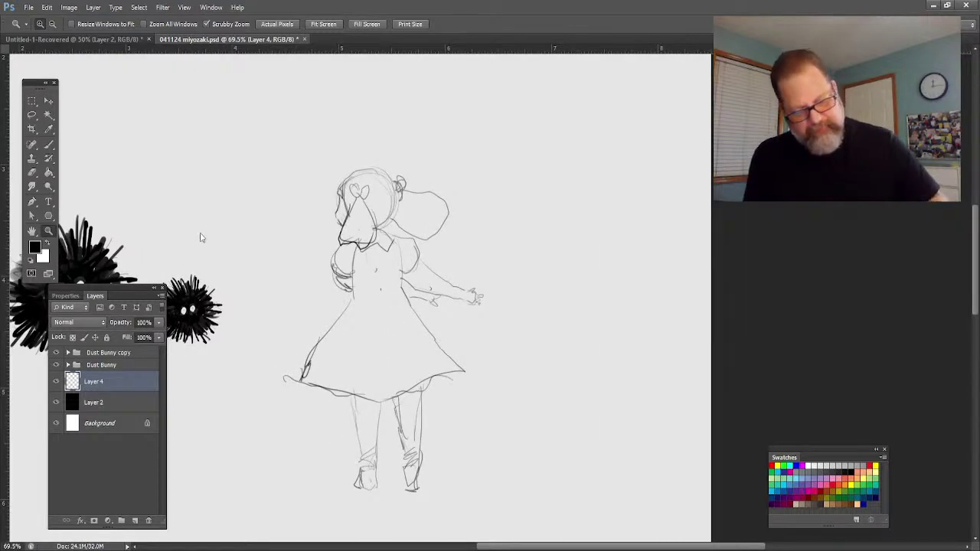
key("ctrl+shift+alt+n")
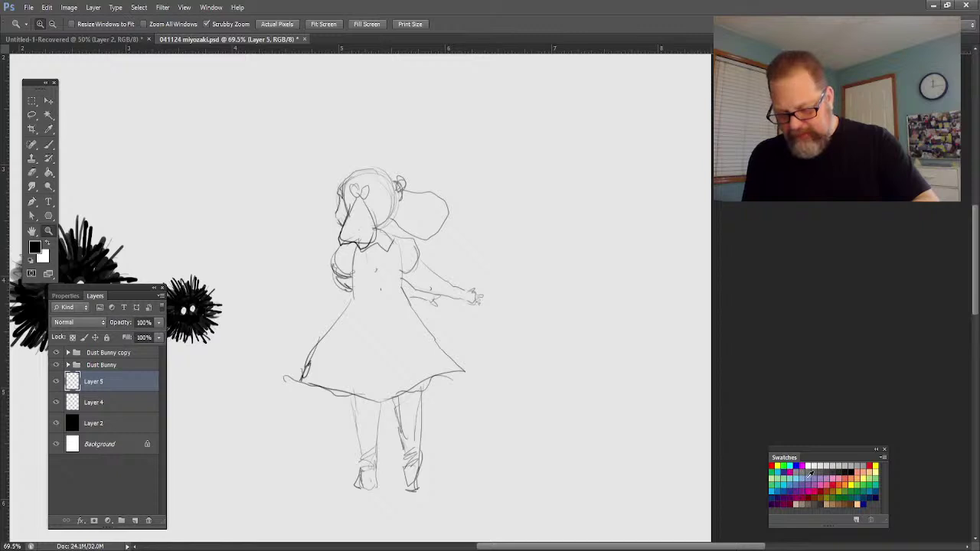
left_click(822, 481)
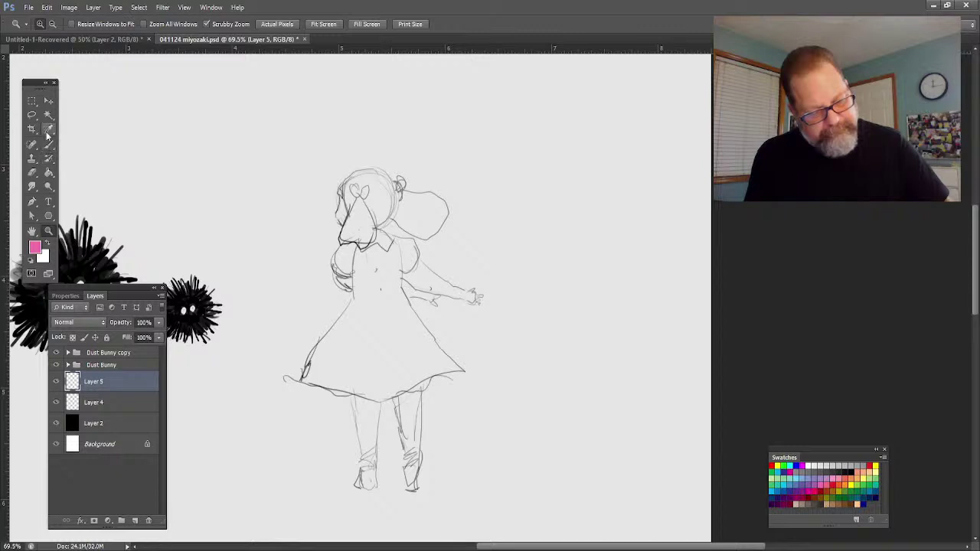
left_click(32, 114)
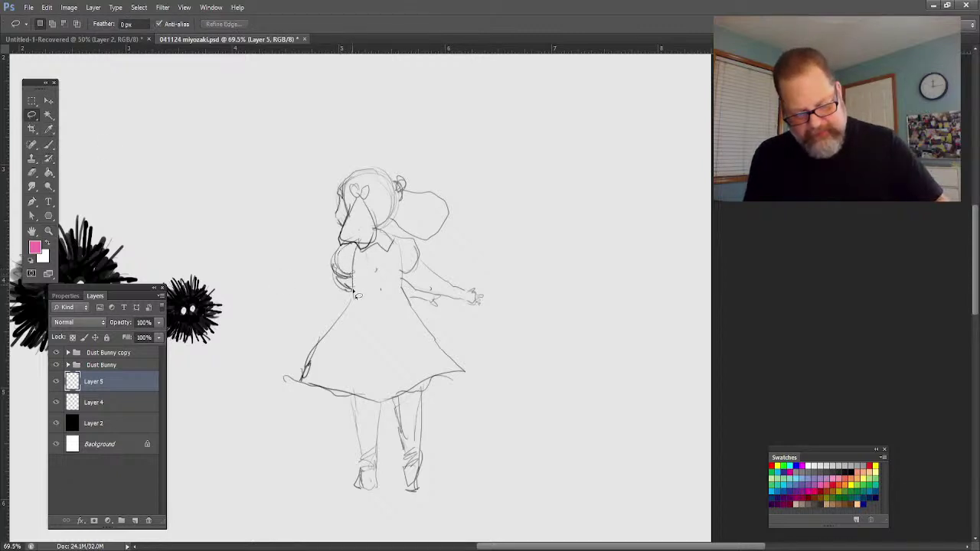
mouse_move(338, 332)
left_mouse_down()
mouse_move(297, 383)
mouse_move(399, 400)
mouse_move(463, 373)
mouse_move(398, 242)
mouse_move(385, 251)
mouse_move(348, 243)
left_mouse_up()
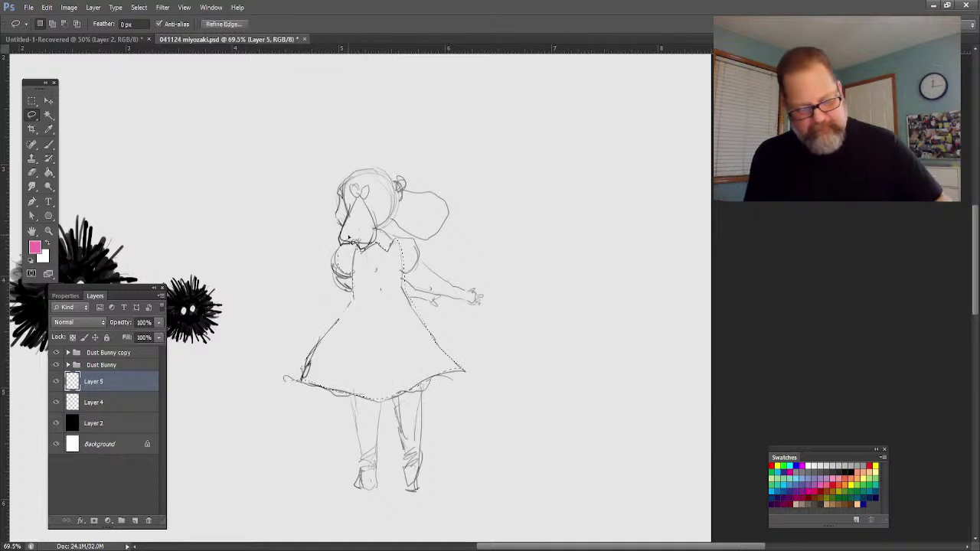
left_click(49, 172)
left_click(342, 344)
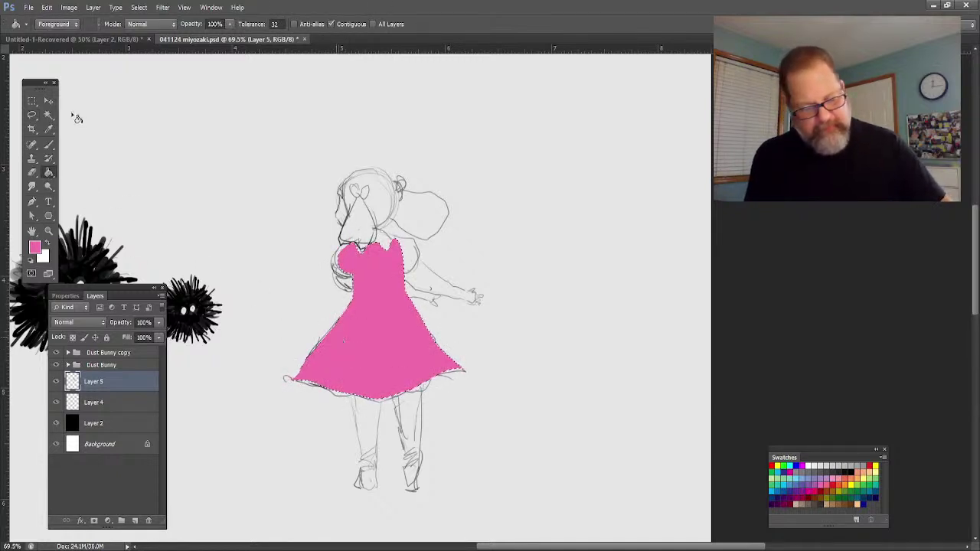
Lower the opacity of the pink color layer to 22%.
left_click(144, 323)
type("35")
key("Return")
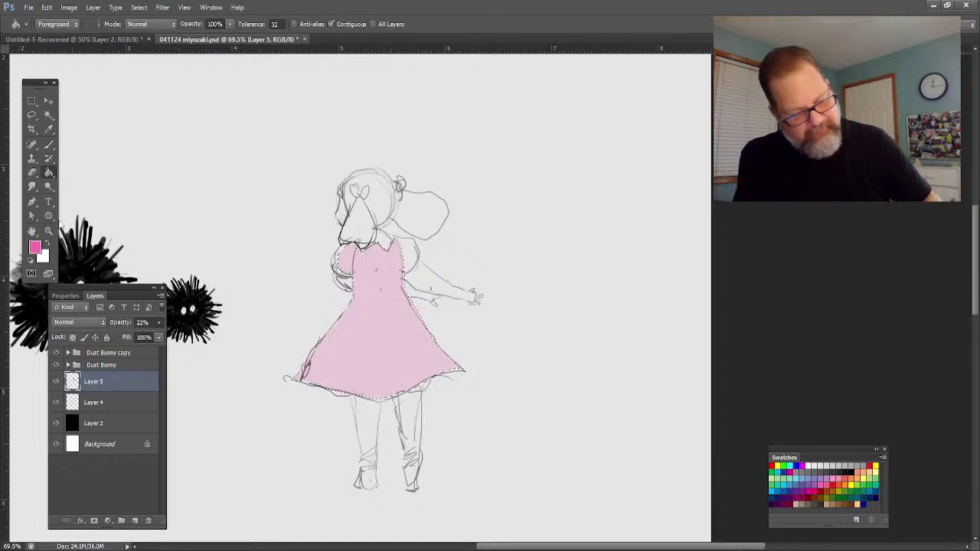
Deselect the dress and paint the girl's face, arms and legs in peach with a size 27 brush.
left_click(48, 145)
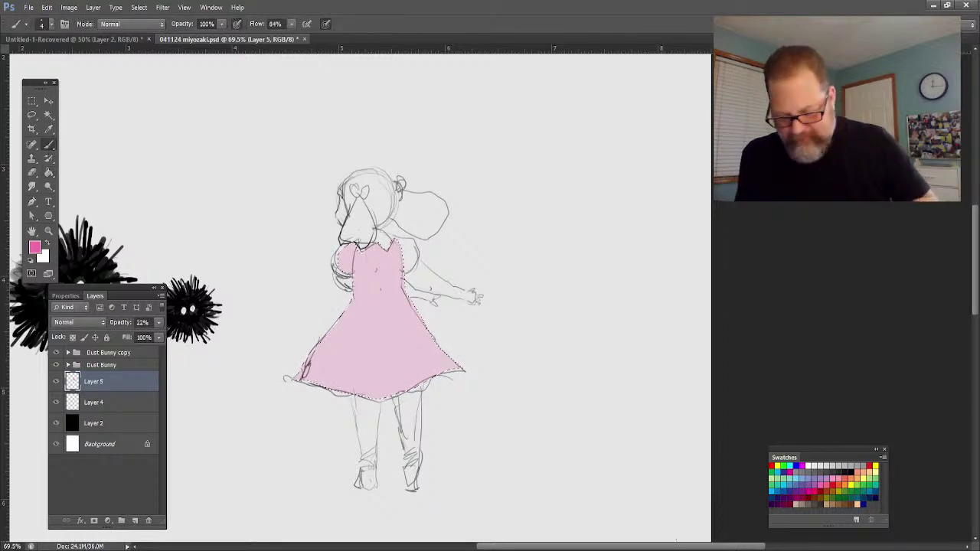
left_click(866, 470)
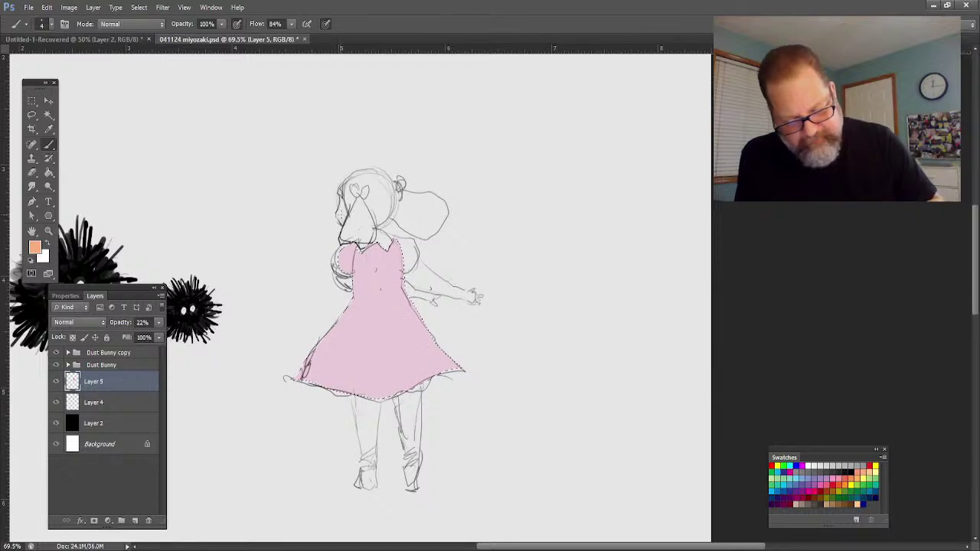
key("ctrl+d")
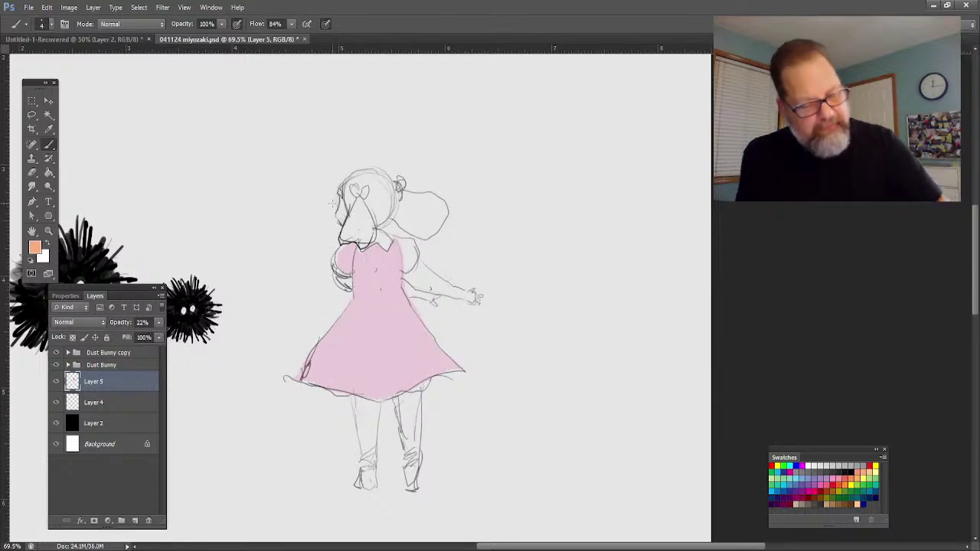
key("bracketright")
key("bracketright")
key("bracketright")
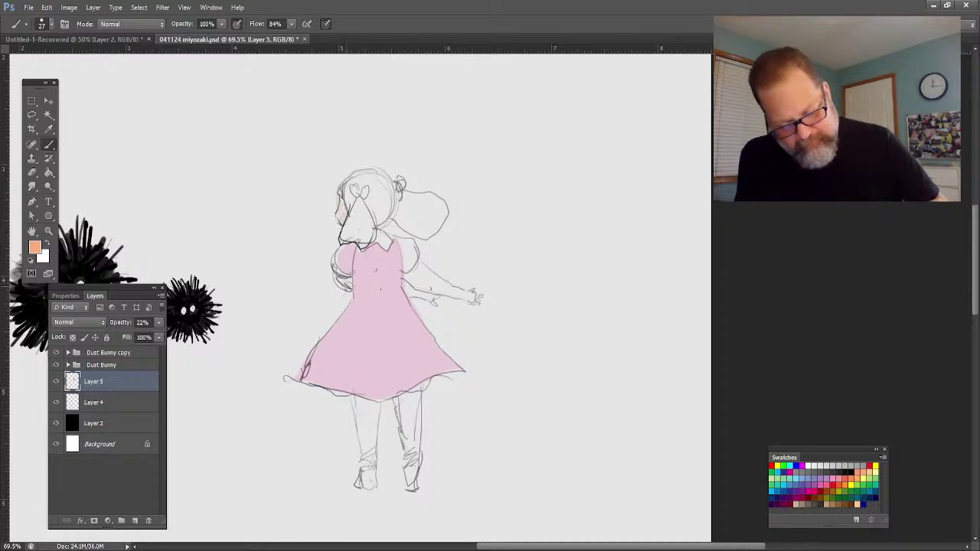
mouse_move(411, 287)
left_mouse_down()
mouse_move(418, 276)
mouse_move(431, 295)
mouse_move(469, 295)
left_mouse_up()
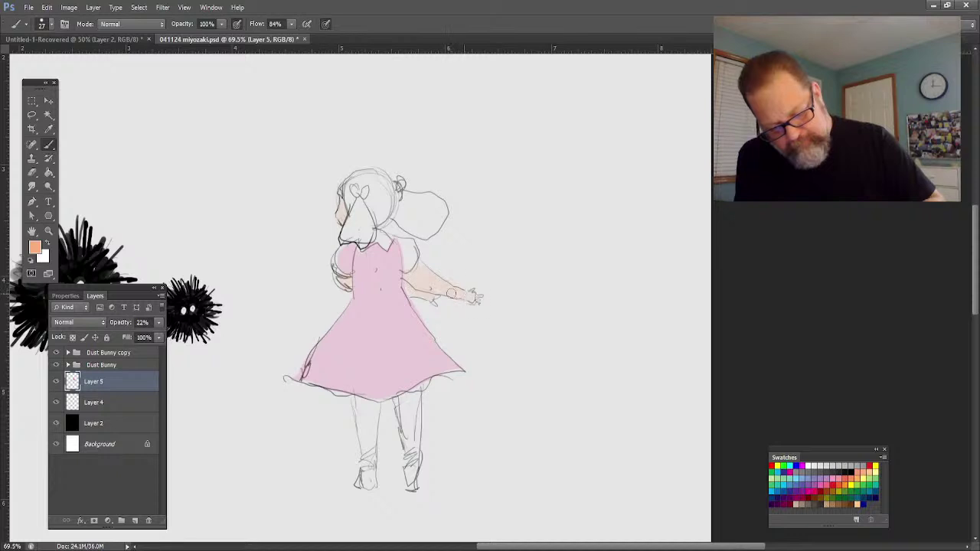
left_click_drag(408, 396, 405, 459)
left_click_drag(364, 412, 359, 404)
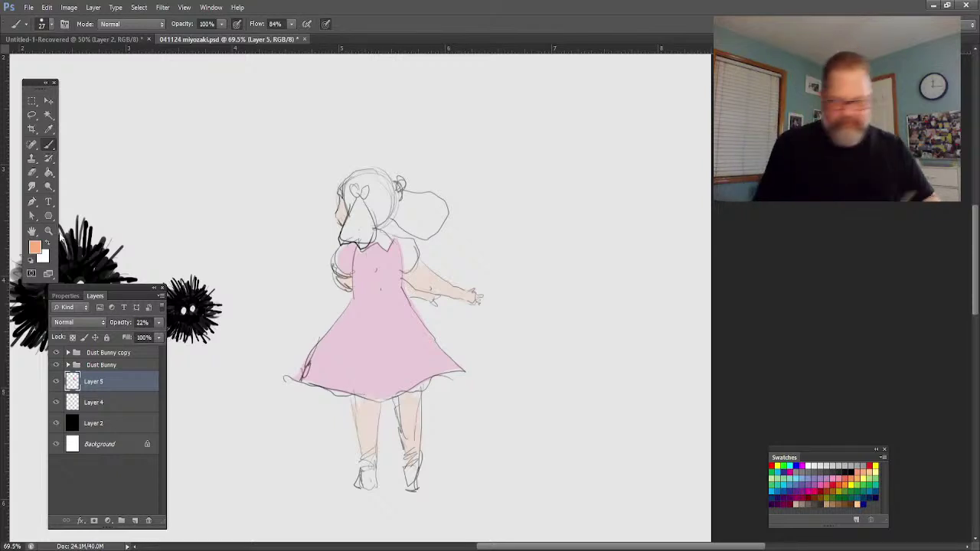
Paint the hair and ponytail brown, and tint the right-side sleeve and the socks with pink sampled from the dress.
left_click(840, 499)
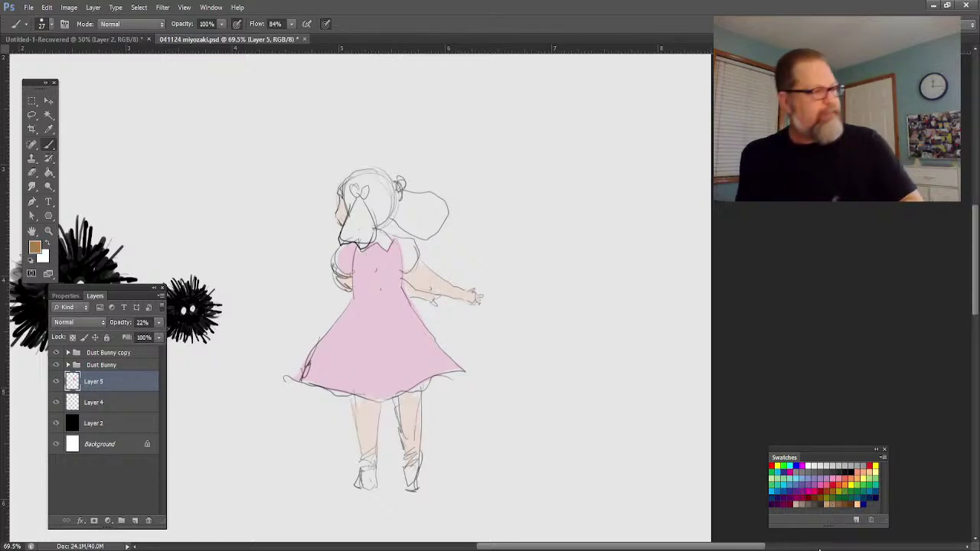
mouse_move(359, 226)
left_mouse_down()
mouse_move(364, 208)
mouse_move(369, 223)
mouse_move(349, 238)
mouse_move(352, 196)
mouse_move(379, 213)
mouse_move(388, 200)
mouse_move(398, 219)
mouse_move(417, 222)
mouse_move(435, 201)
mouse_move(424, 232)
mouse_move(369, 184)
left_mouse_up()
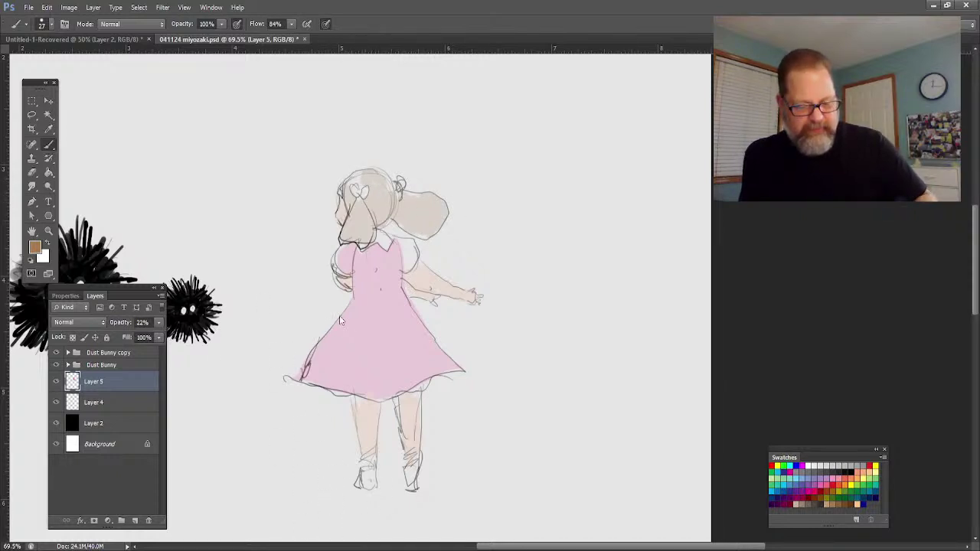
left_click(48, 129)
left_click(372, 344)
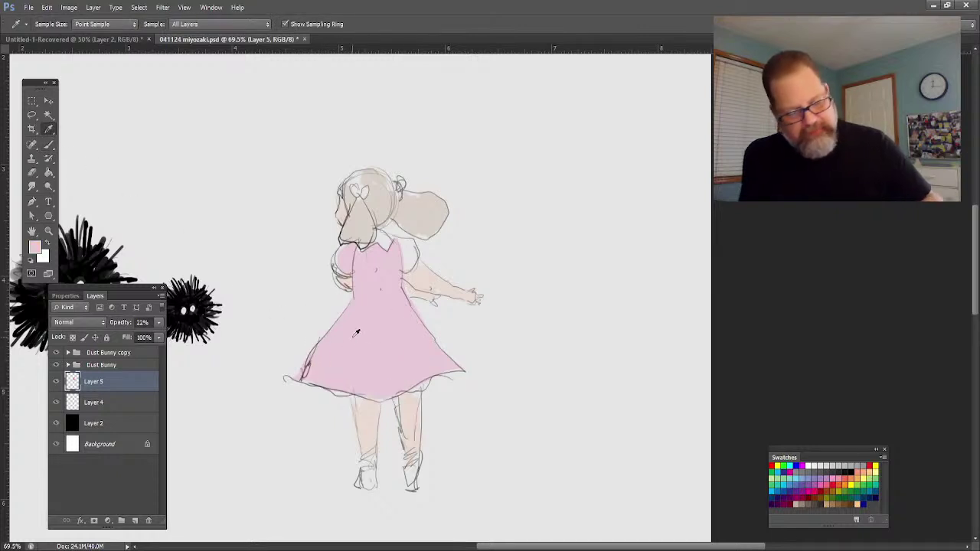
left_click(48, 144)
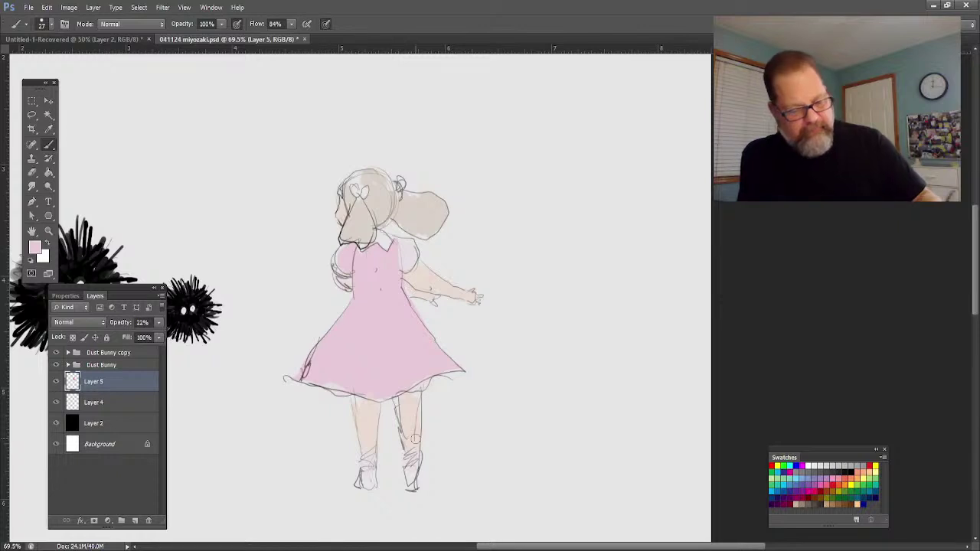
Lasso the right-side puffed sleeve, fill it with the sampled light pink and deselect it.
left_click(31, 114)
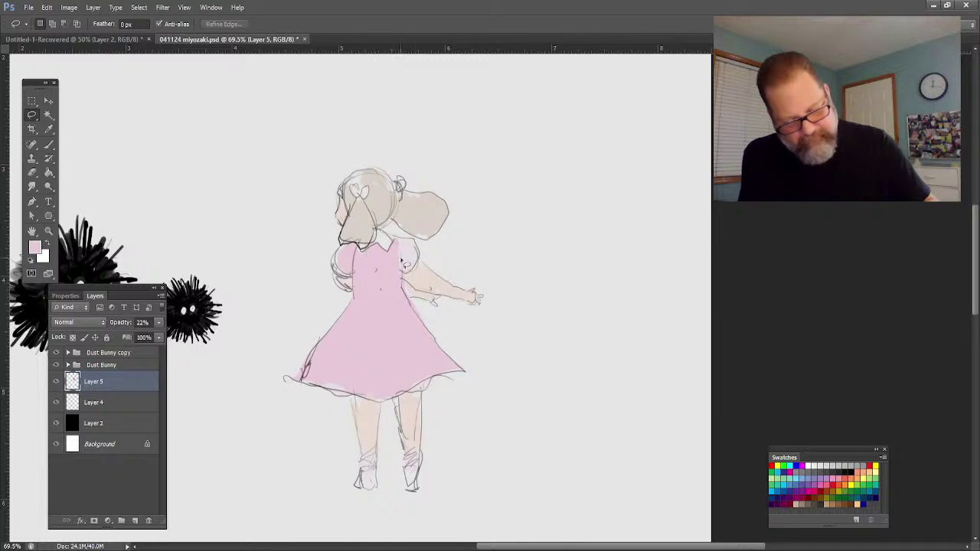
mouse_move(401, 275)
left_mouse_down()
mouse_move(419, 257)
mouse_move(412, 241)
mouse_move(382, 236)
left_mouse_up()
left_click(47, 174)
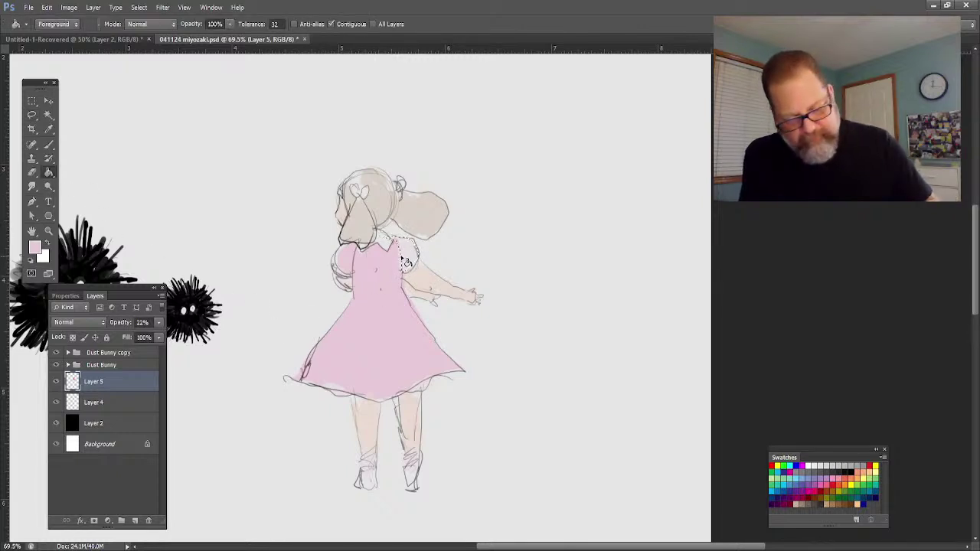
left_click(48, 128)
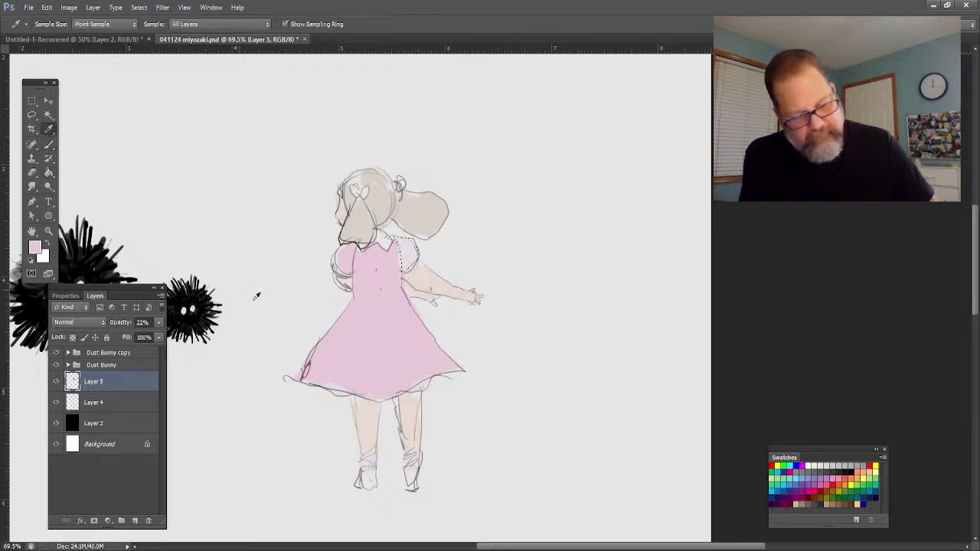
left_click(48, 144)
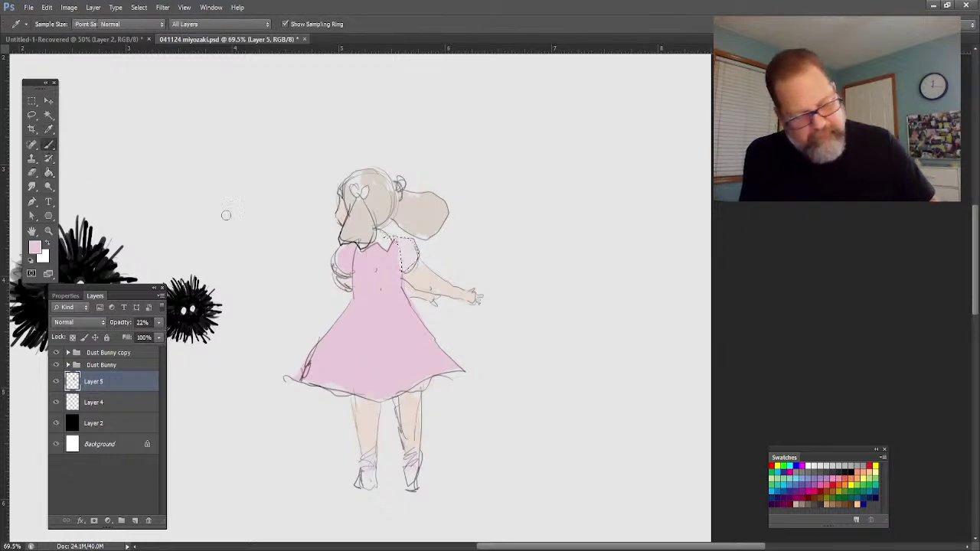
left_click(48, 174)
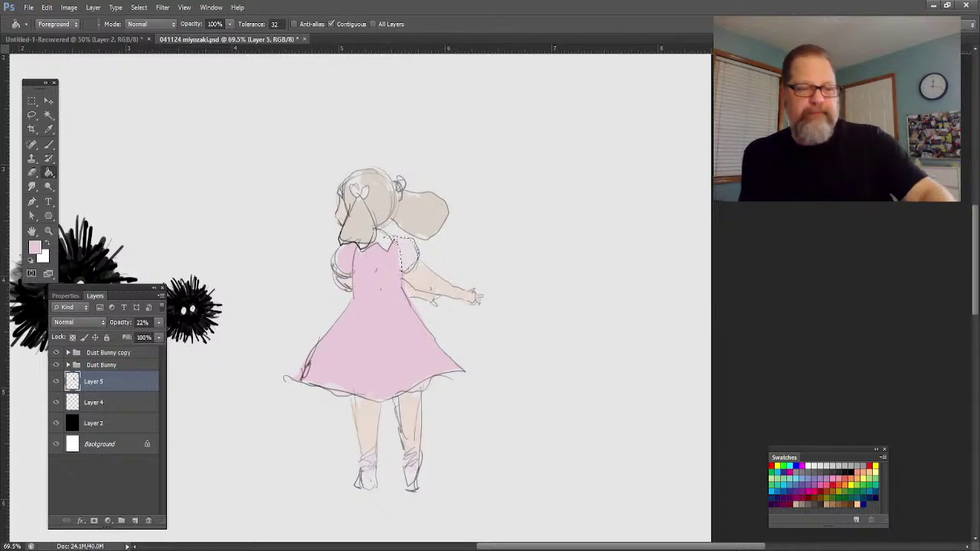
left_click(408, 260)
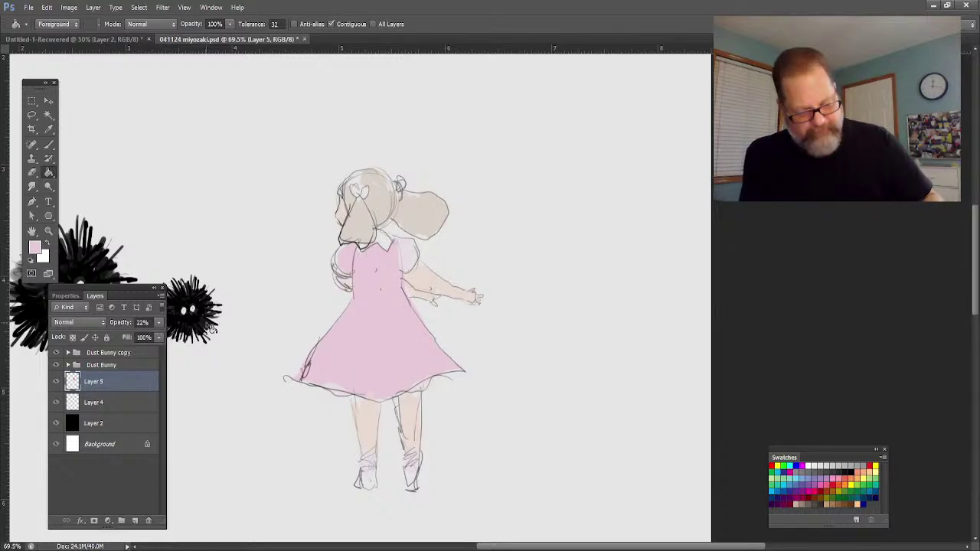
Reset the colors to black and brush shading on the shoes and long horizontal ground-shadow strokes beneath the girl's feet.
key("i")
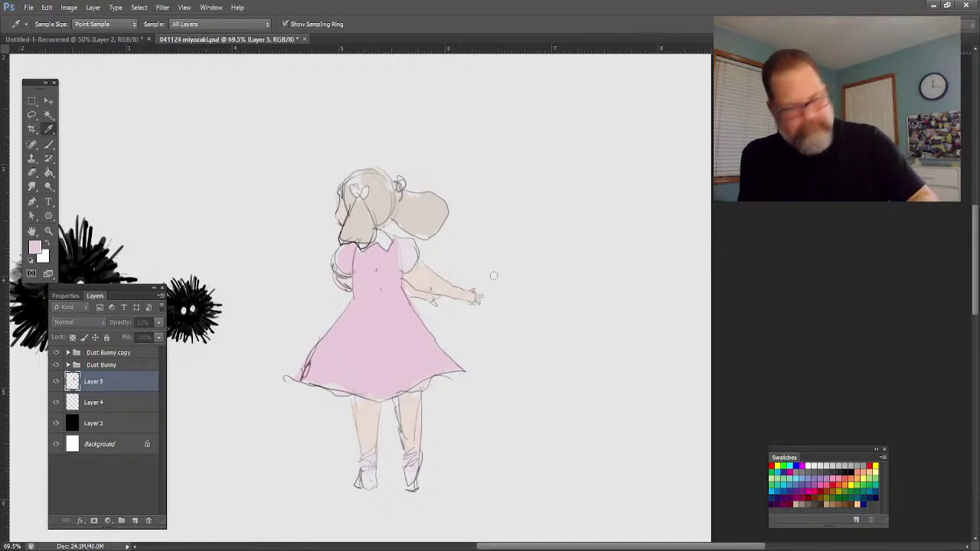
key("g")
key("d")
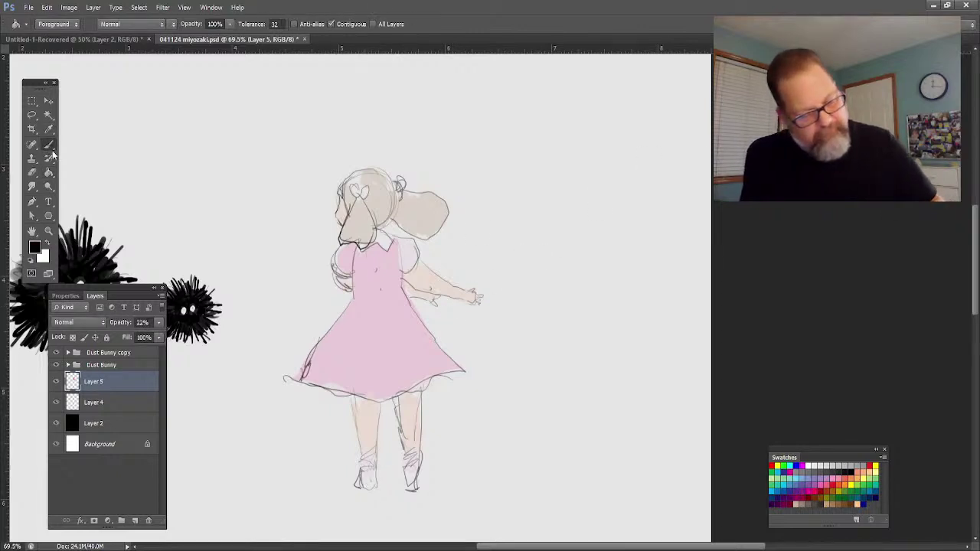
key("b")
mouse_move(369, 487)
left_mouse_down()
mouse_move(361, 476)
mouse_move(350, 482)
left_mouse_up()
mouse_move(404, 477)
left_mouse_down()
mouse_move(413, 484)
mouse_move(233, 495)
mouse_move(540, 492)
mouse_move(223, 504)
mouse_move(574, 491)
mouse_move(273, 487)
mouse_move(191, 499)
mouse_move(206, 485)
left_mouse_up()
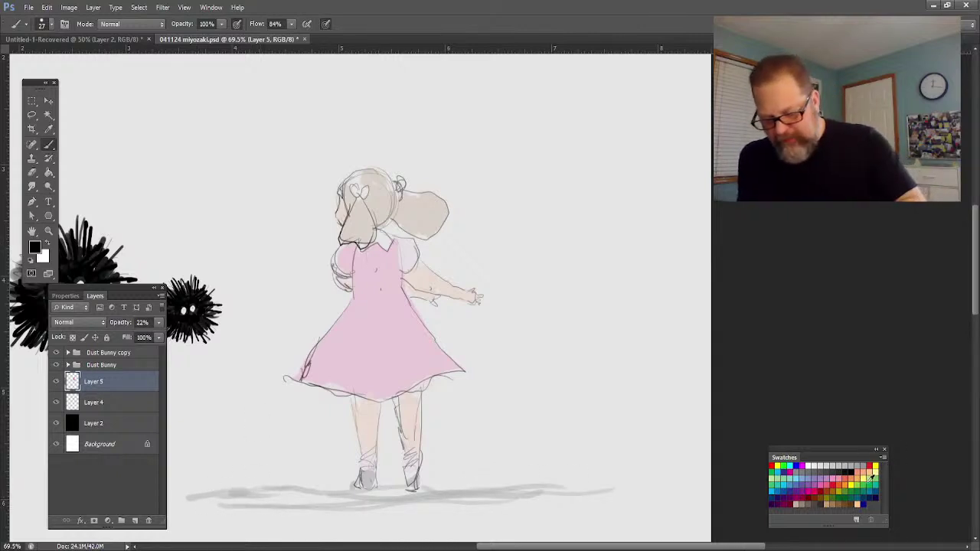
Paint a tall bush to the right of the girl and grass tufts by the ground shadow in bright green on Layer 5.
left_click(860, 481)
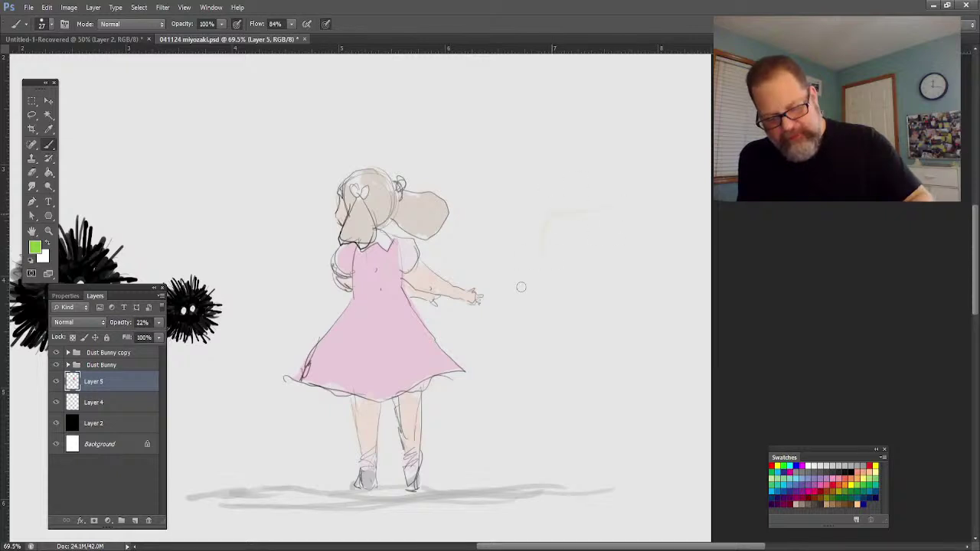
mouse_move(542, 264)
left_mouse_down()
mouse_move(444, 469)
mouse_move(459, 477)
mouse_move(476, 425)
mouse_move(491, 459)
mouse_move(506, 469)
mouse_move(524, 460)
mouse_move(525, 313)
mouse_move(567, 361)
mouse_move(555, 257)
mouse_move(575, 214)
mouse_move(619, 288)
mouse_move(640, 300)
mouse_move(621, 254)
mouse_move(630, 327)
mouse_move(602, 430)
mouse_move(586, 304)
mouse_move(536, 451)
mouse_move(609, 420)
left_mouse_up()
mouse_move(324, 446)
left_mouse_down()
mouse_move(323, 495)
mouse_move(271, 477)
mouse_move(204, 500)
mouse_move(259, 491)
left_mouse_up()
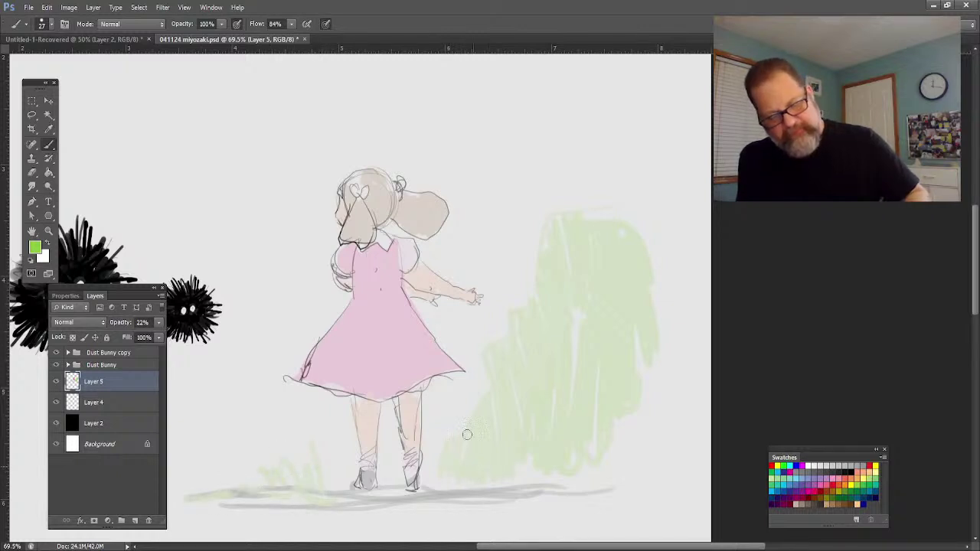
mouse_move(606, 467)
left_mouse_down()
mouse_move(621, 400)
mouse_move(645, 358)
mouse_move(665, 361)
mouse_move(694, 458)
mouse_move(705, 389)
mouse_move(660, 334)
mouse_move(633, 225)
mouse_move(610, 193)
mouse_move(526, 332)
left_mouse_up()
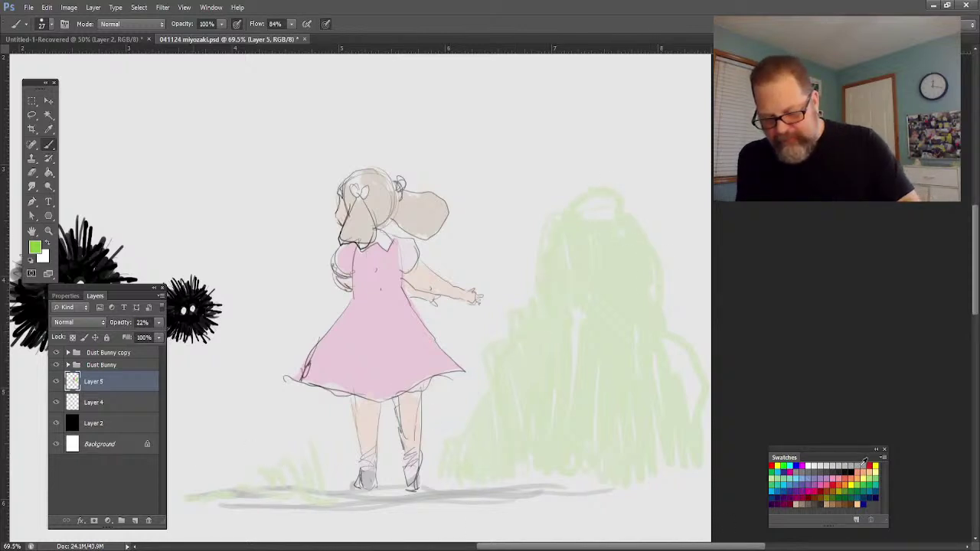
Pick grey and paint a tall thin pole to the left of the girl, with shading at its base.
left_click(858, 466)
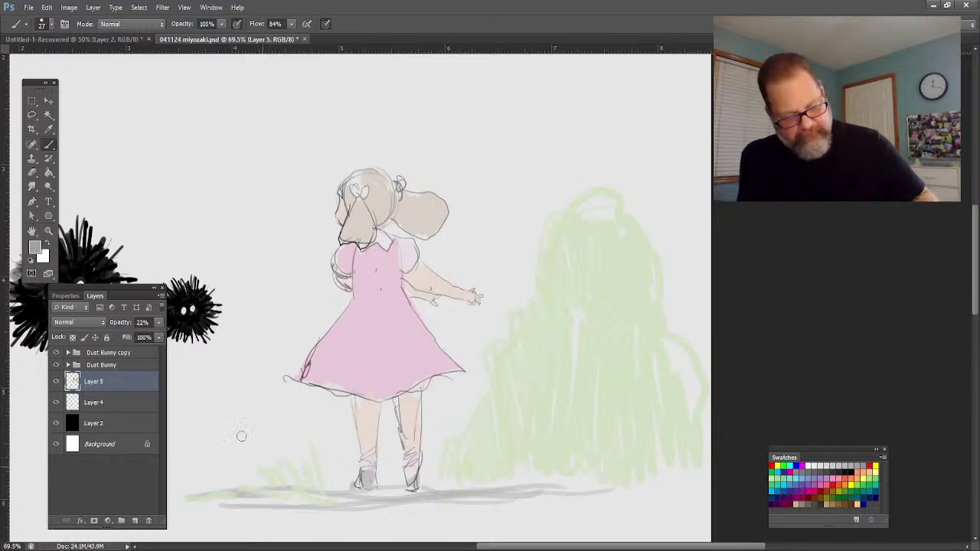
left_click_drag(243, 325, 253, 465)
left_click_drag(236, 200, 213, 91)
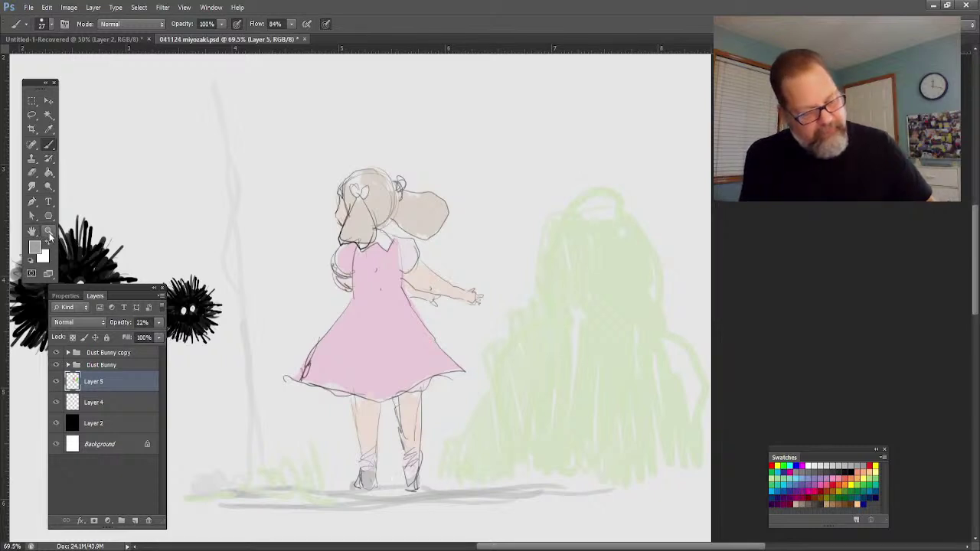
Paint a bright blue balloon above the girl's outstretched arm, leaving a light highlight inside it.
left_click(48, 231)
left_click_drag(267, 339, 248, 334)
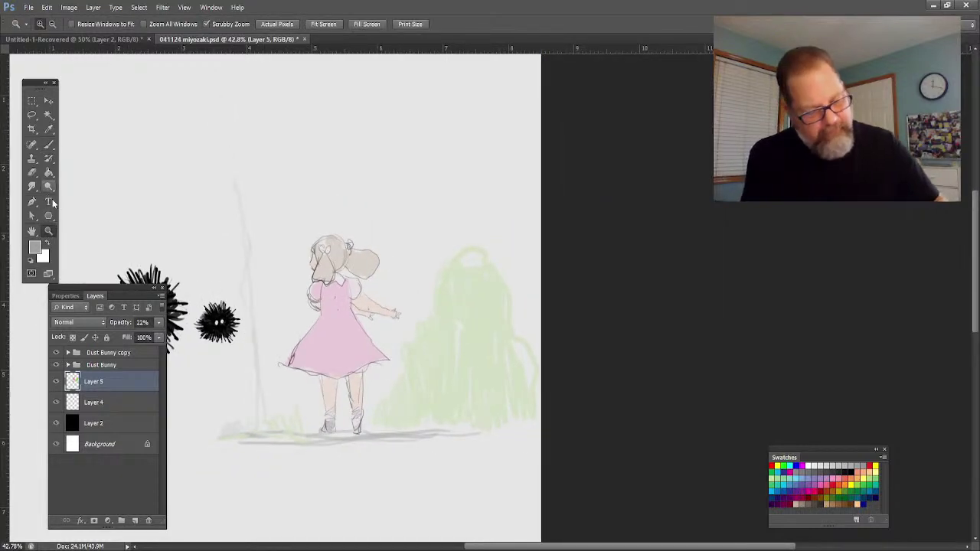
left_click(775, 485)
left_click(48, 146)
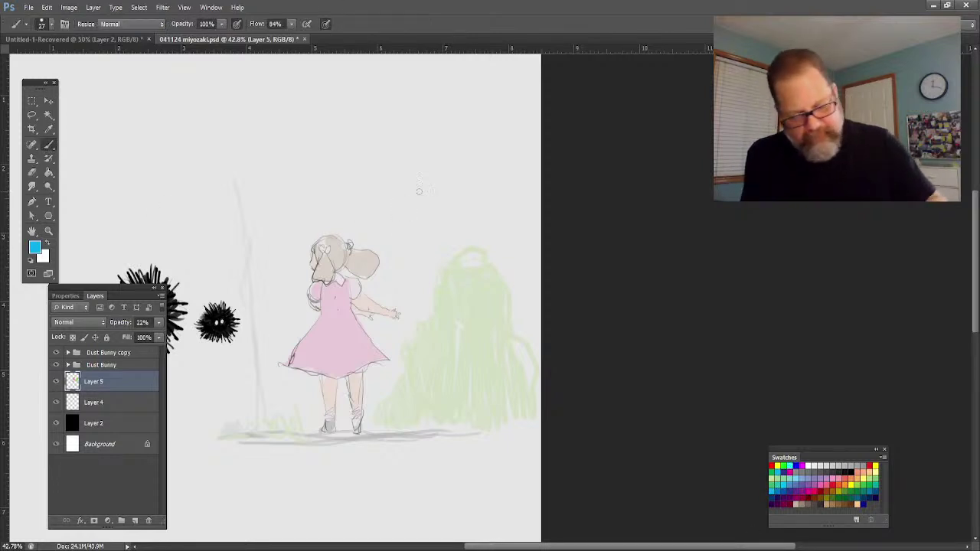
mouse_move(399, 192)
left_mouse_down()
mouse_move(419, 208)
mouse_move(438, 179)
mouse_move(424, 164)
mouse_move(436, 188)
mouse_move(427, 196)
mouse_move(430, 179)
mouse_move(428, 202)
mouse_move(431, 190)
mouse_move(421, 202)
mouse_move(417, 179)
mouse_move(412, 204)
mouse_move(399, 188)
mouse_move(413, 167)
mouse_move(419, 208)
left_mouse_up()
mouse_move(413, 159)
left_mouse_down()
mouse_move(436, 200)
mouse_move(412, 206)
left_mouse_up()
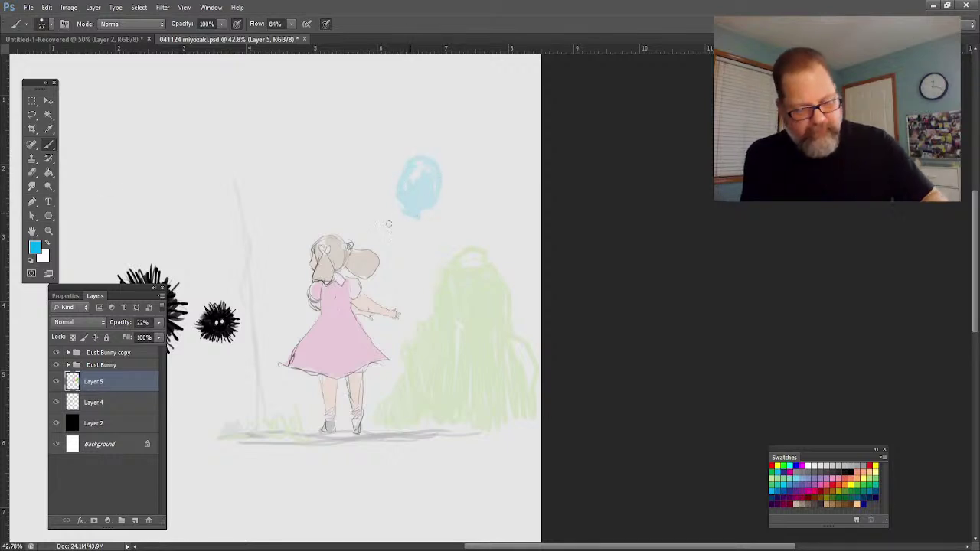
mouse_move(441, 177)
left_mouse_down()
mouse_move(418, 158)
mouse_move(419, 197)
left_mouse_up()
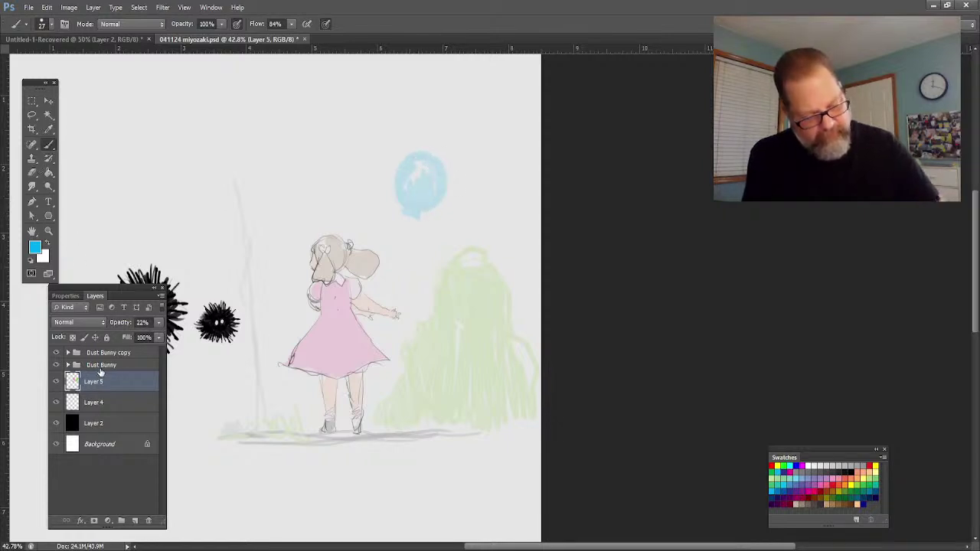
On Layer 4, draw the balloon's knot and string through the girl's hand and leafy stem lines over the bush with a size 4 black brush.
left_click(95, 399)
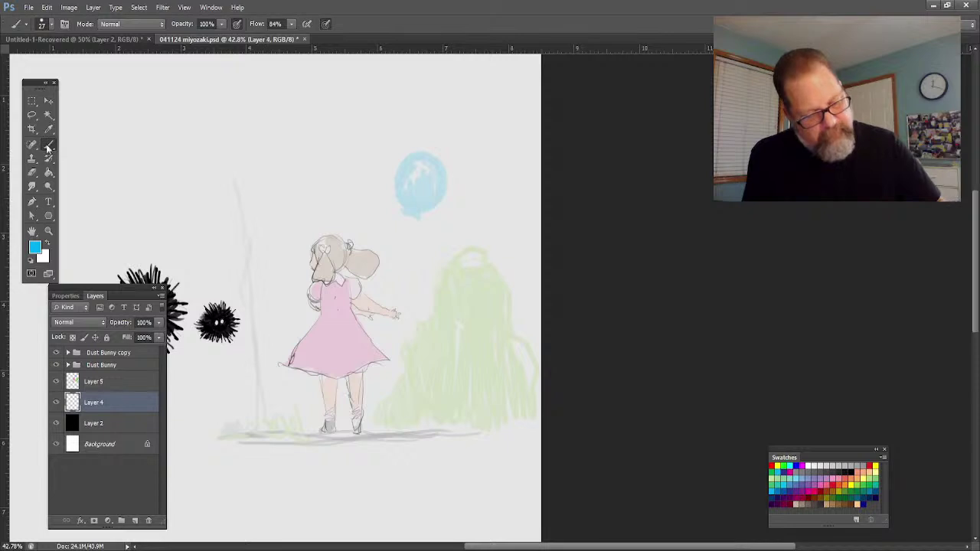
key("i")
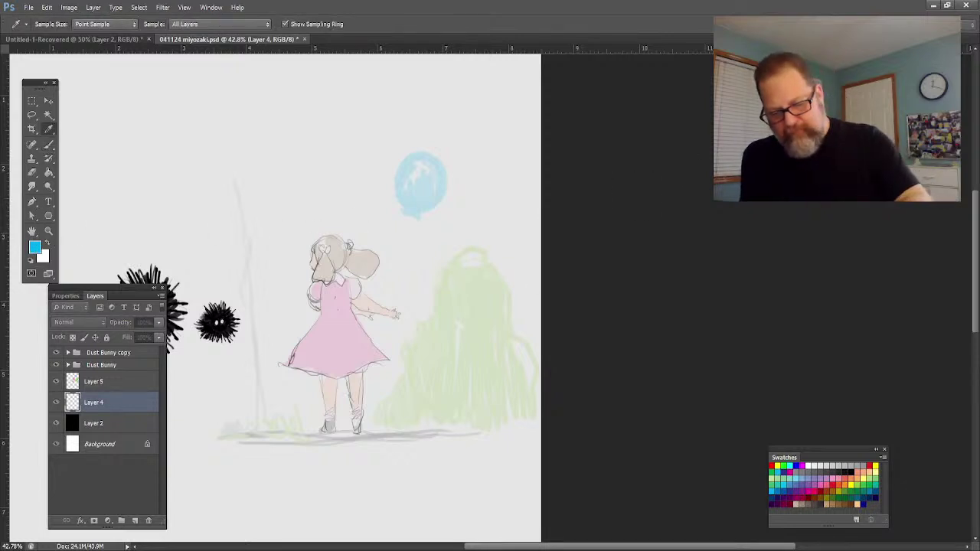
key("b")
key("d")
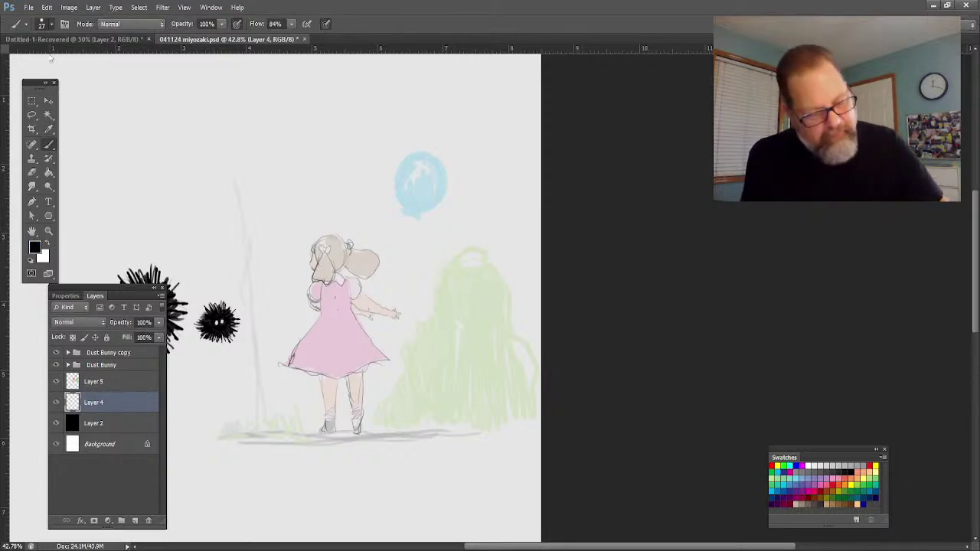
key("bracketleft")
key("bracketleft")
key("bracketleft")
key("bracketleft")
key("bracketleft")
key("bracketleft")
key("bracketleft")
key("bracketleft")
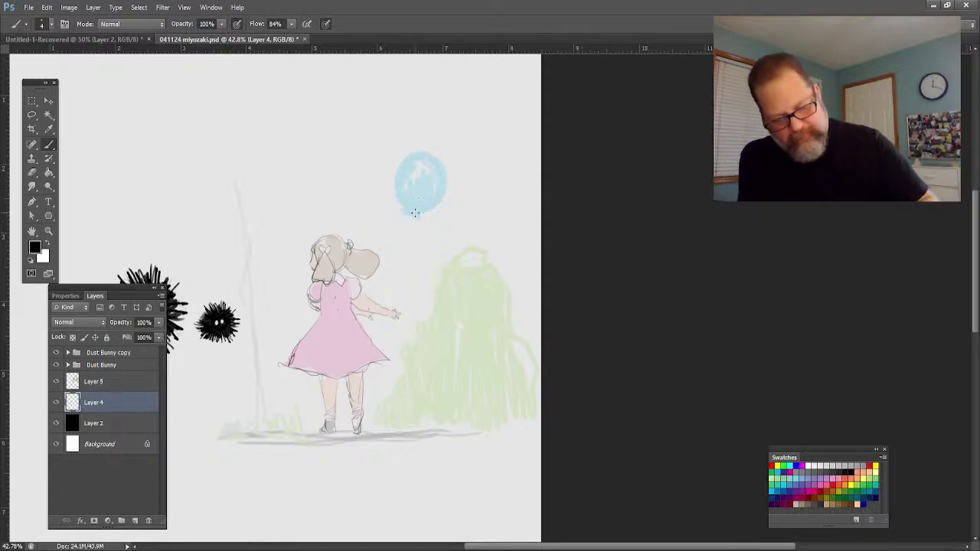
mouse_move(420, 216)
left_mouse_down()
mouse_move(429, 215)
mouse_move(415, 211)
left_mouse_up()
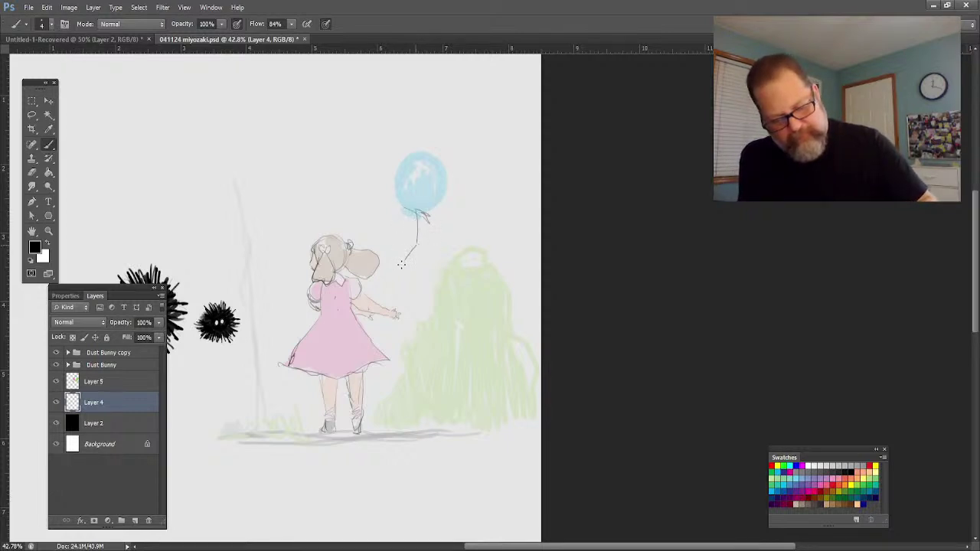
left_click_drag(391, 305, 392, 353)
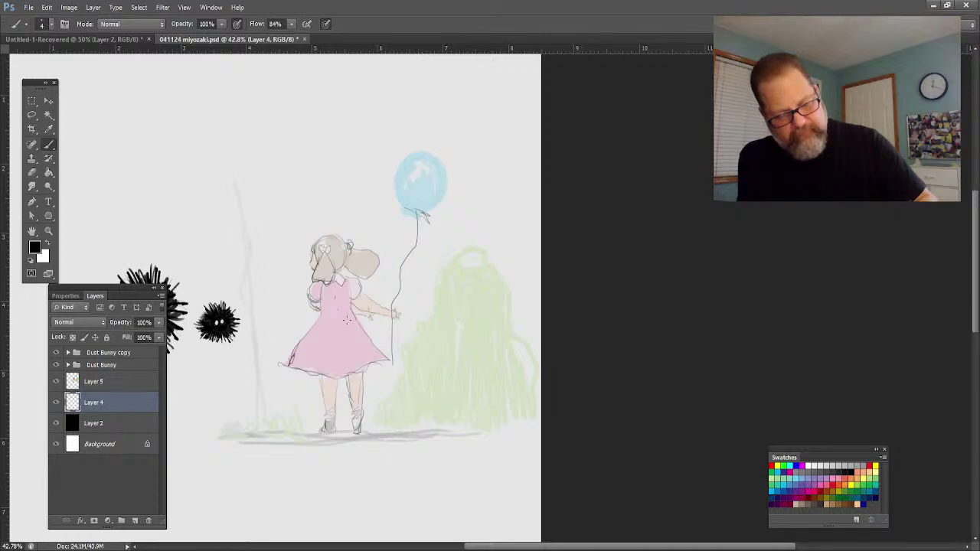
left_click_drag(458, 341, 446, 269)
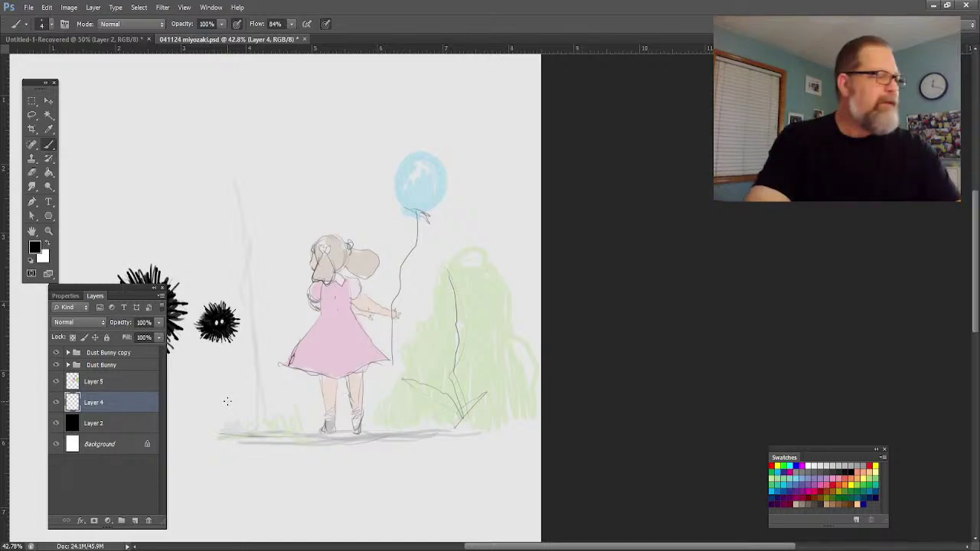
Add a new layer above Layer 4 and sketch a large face profile from forehead to jaw below the dust bunnies with a size 7 black brush.
key("ctrl+plus")
key("ctrl+minus")
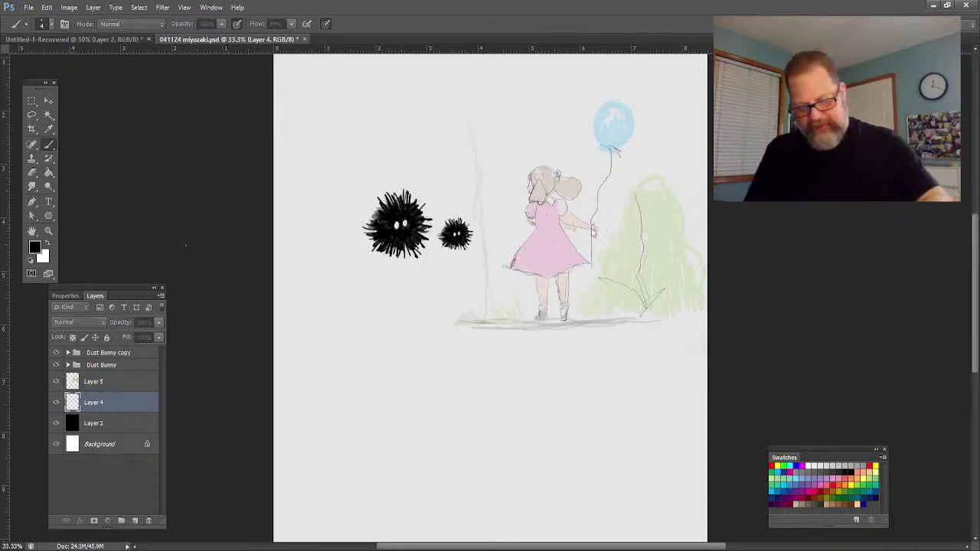
key("ctrl+shift+alt+n")
left_click(49, 230)
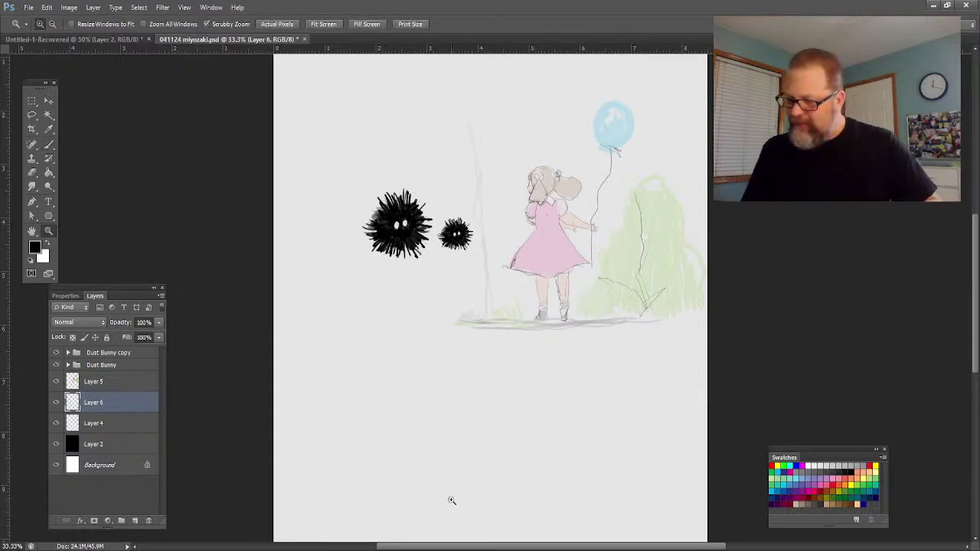
left_click_drag(462, 488, 479, 470)
left_click(48, 146)
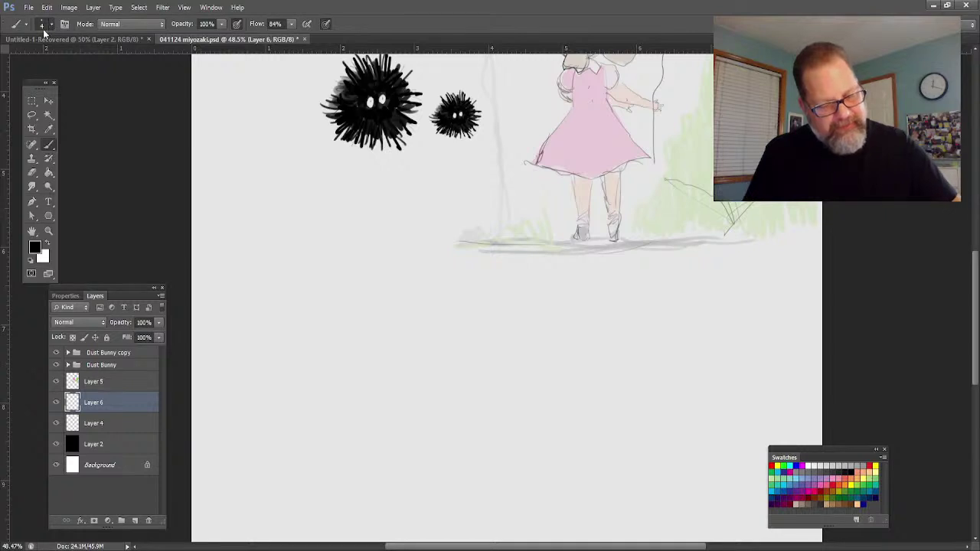
key("bracketright")
key("bracketright")
key("bracketright")
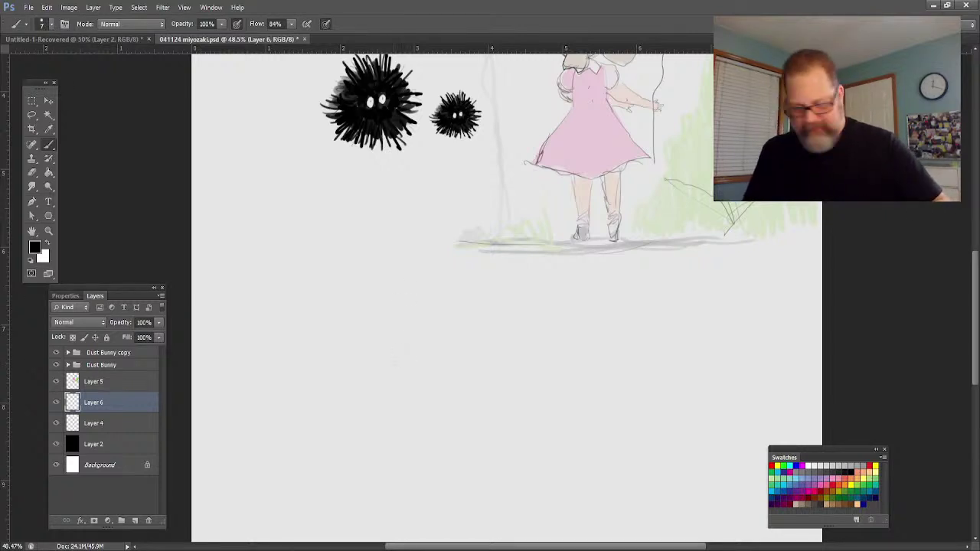
mouse_move(396, 389)
left_mouse_down()
mouse_move(406, 333)
mouse_move(387, 294)
left_mouse_up()
left_click_drag(394, 392, 403, 414)
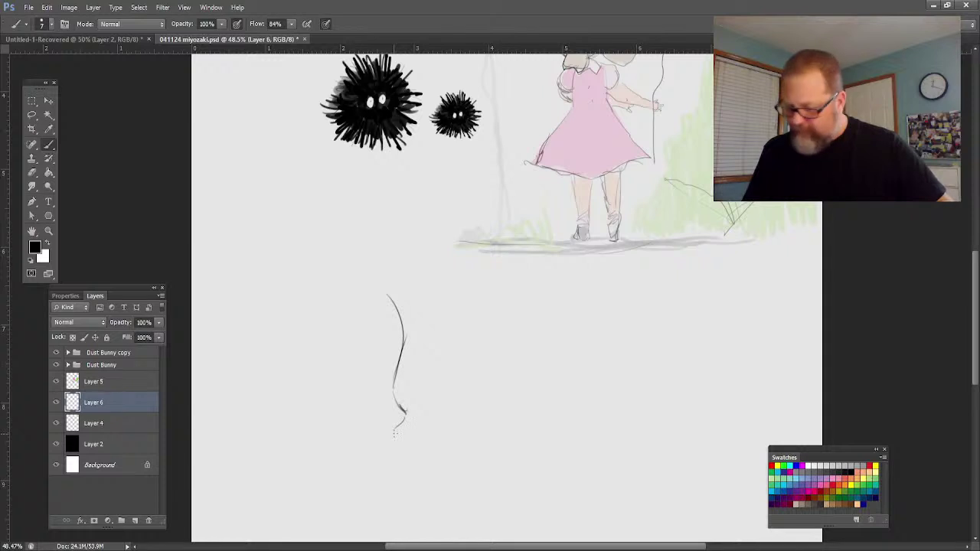
mouse_move(394, 434)
left_mouse_down()
mouse_move(389, 468)
mouse_move(370, 485)
mouse_move(355, 489)
mouse_move(307, 462)
left_mouse_up()
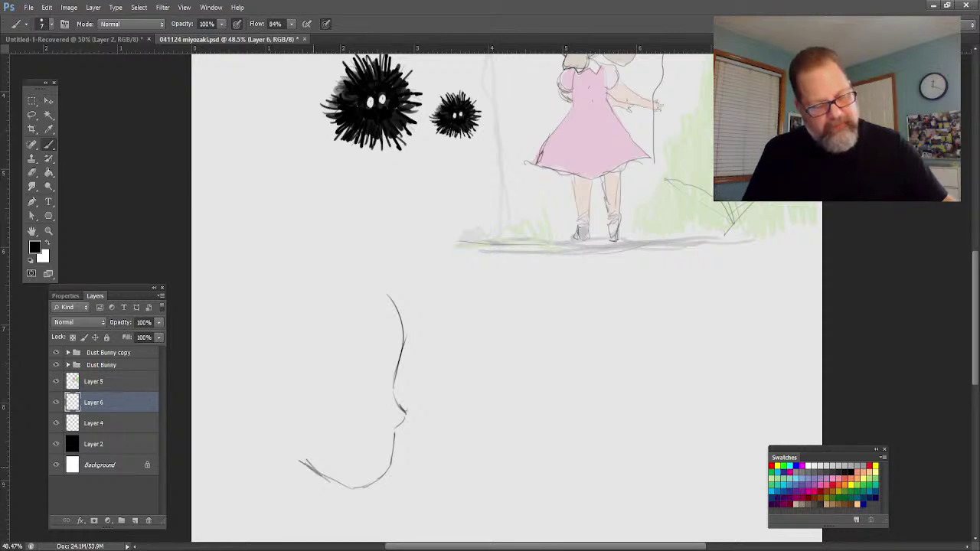
Move the face profile to the right and draw an ear with its inner fold behind the cheek.
left_click(49, 100)
left_click_drag(321, 469, 397, 483)
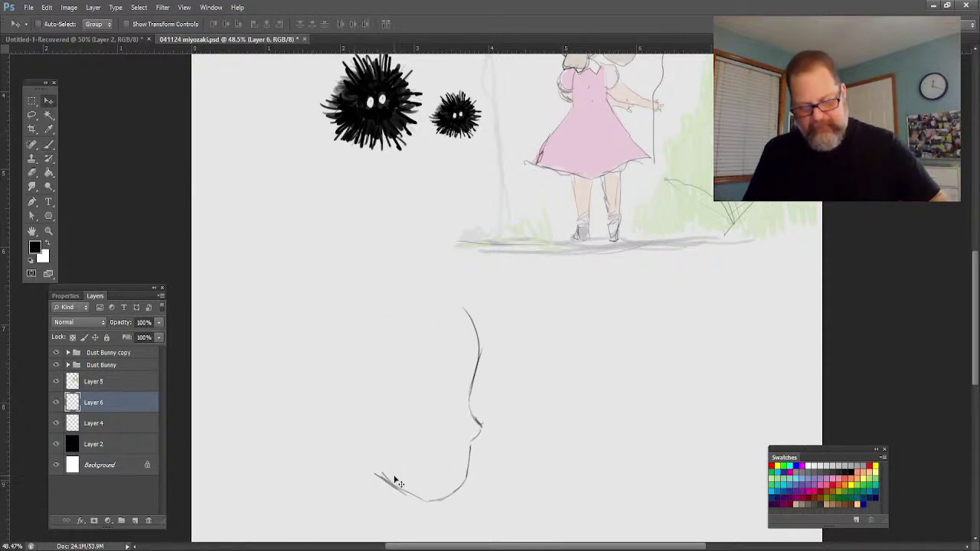
left_click(48, 144)
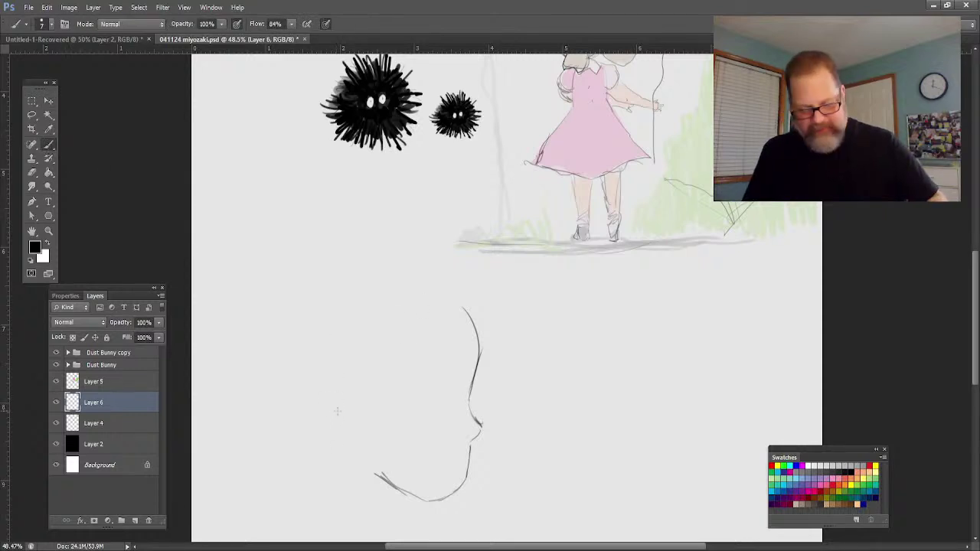
mouse_move(358, 381)
left_mouse_down()
mouse_move(330, 389)
mouse_move(351, 425)
left_mouse_up()
mouse_move(352, 386)
left_mouse_down()
mouse_move(339, 403)
mouse_move(345, 422)
left_mouse_up()
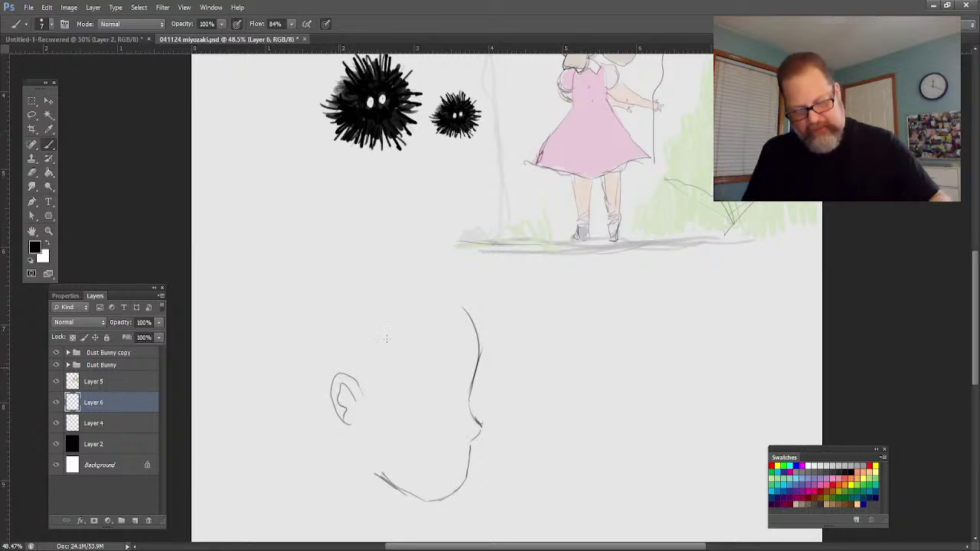
Sketch the hairline in front of the ear, the rounded back of the head, and the neck with its collar line.
mouse_move(374, 395)
left_mouse_down()
mouse_move(395, 315)
mouse_move(452, 294)
left_mouse_up()
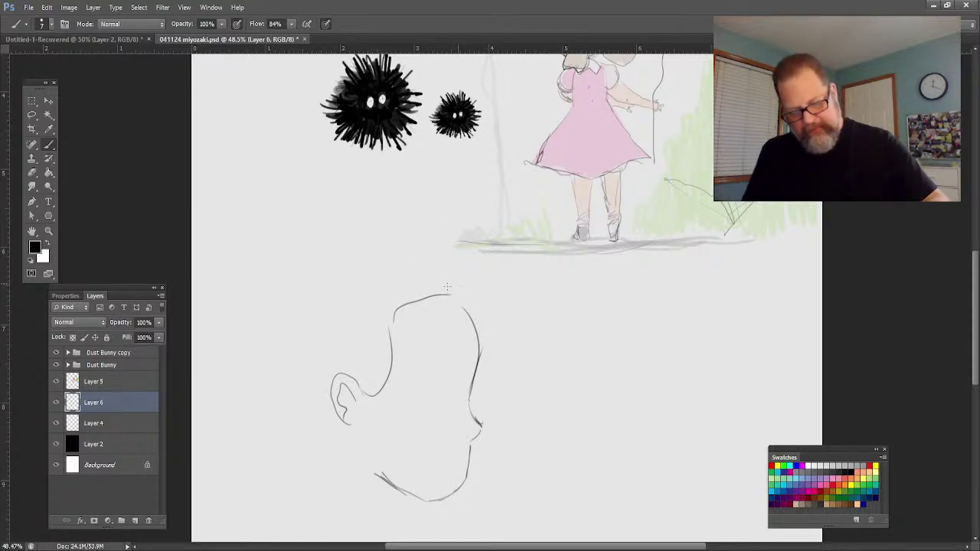
mouse_move(452, 283)
left_mouse_down()
mouse_move(392, 255)
mouse_move(333, 262)
mouse_move(340, 258)
mouse_move(282, 304)
mouse_move(285, 419)
left_mouse_up()
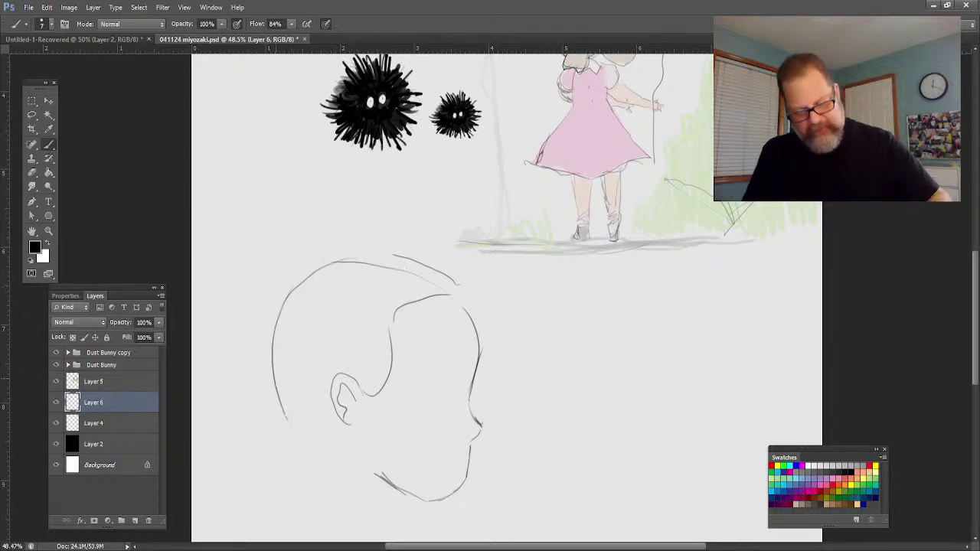
mouse_move(273, 387)
left_mouse_down()
mouse_move(326, 457)
mouse_move(334, 496)
left_mouse_up()
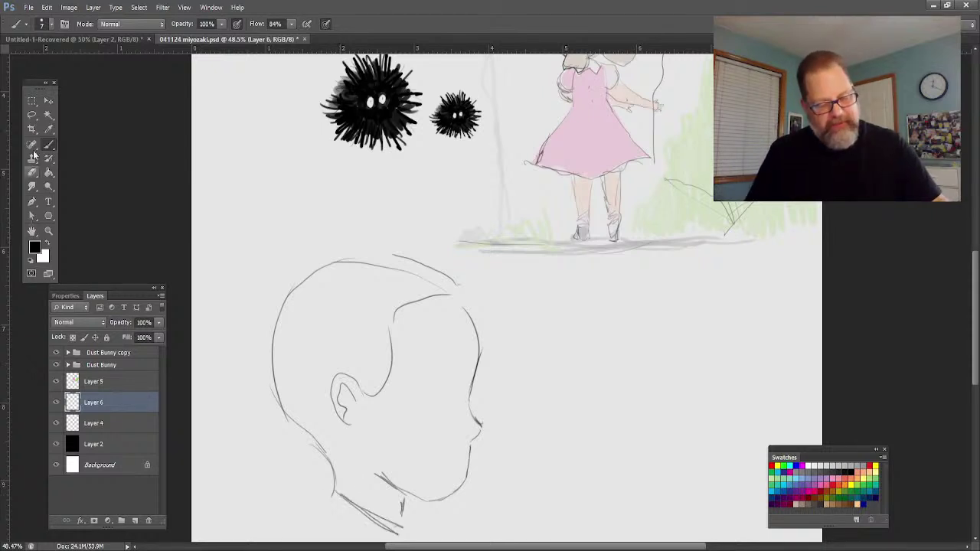
Draw a large rounded puffed sleeve below the neck, with curved fold lines along its lower edge.
left_click(33, 230)
left_click_drag(274, 313, 274, 166)
left_click(46, 161)
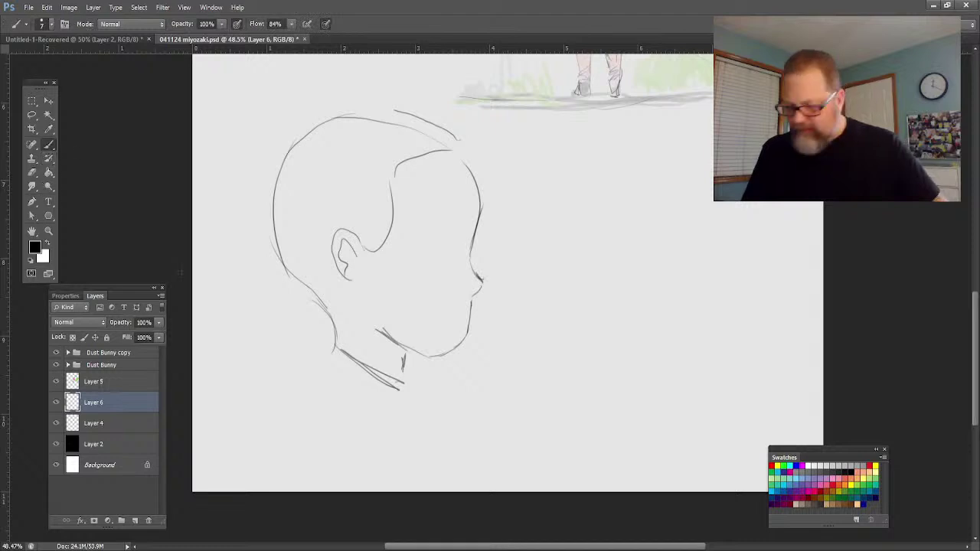
mouse_move(394, 410)
left_mouse_down()
mouse_move(339, 361)
mouse_move(287, 360)
mouse_move(280, 441)
mouse_move(330, 458)
mouse_move(308, 467)
left_mouse_up()
mouse_move(391, 406)
left_mouse_down()
mouse_move(387, 463)
mouse_move(276, 453)
left_mouse_up()
left_click_drag(354, 451, 295, 438)
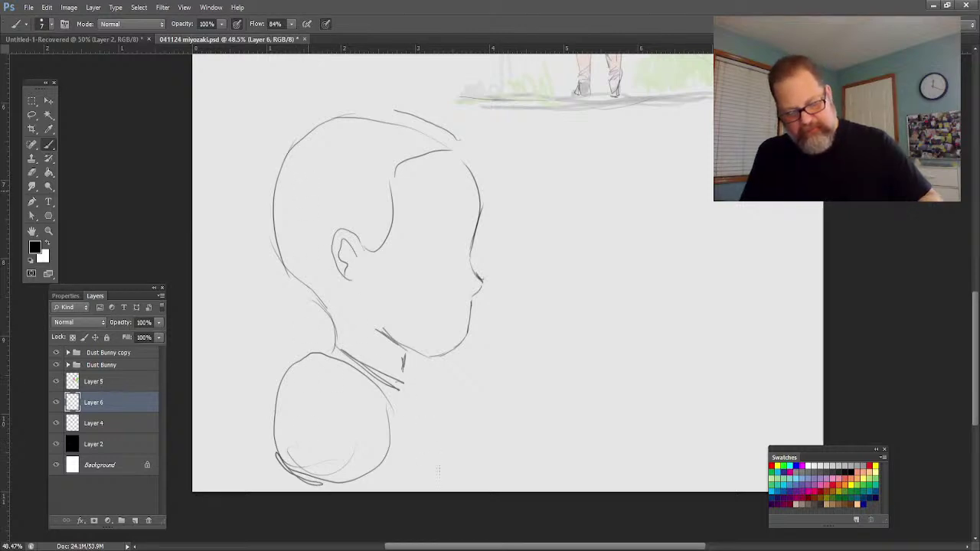
Sketch the dress front and far sleeve below the chin, and add ruffled cuff strokes under the near sleeve.
mouse_move(407, 387)
left_mouse_down()
mouse_move(440, 469)
mouse_move(431, 437)
left_mouse_up()
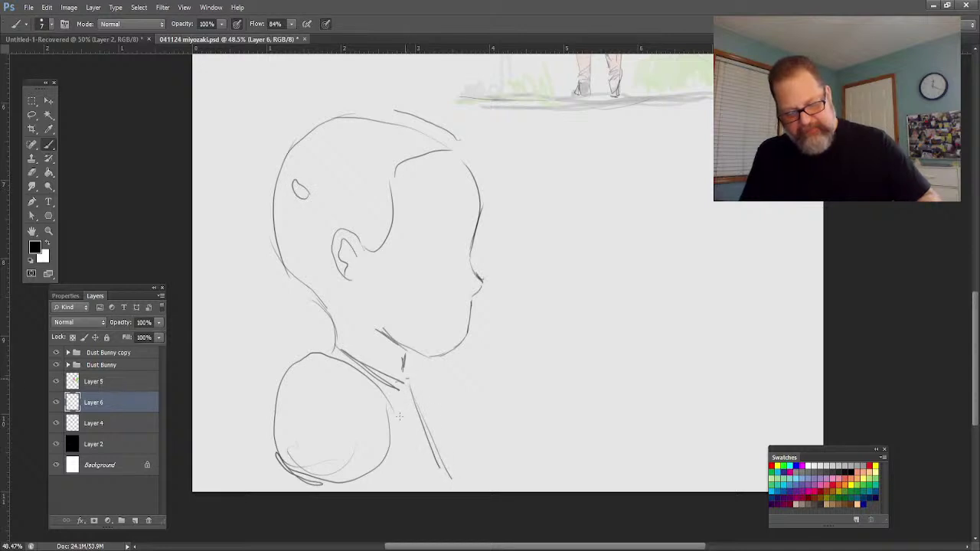
left_click_drag(410, 379, 452, 453)
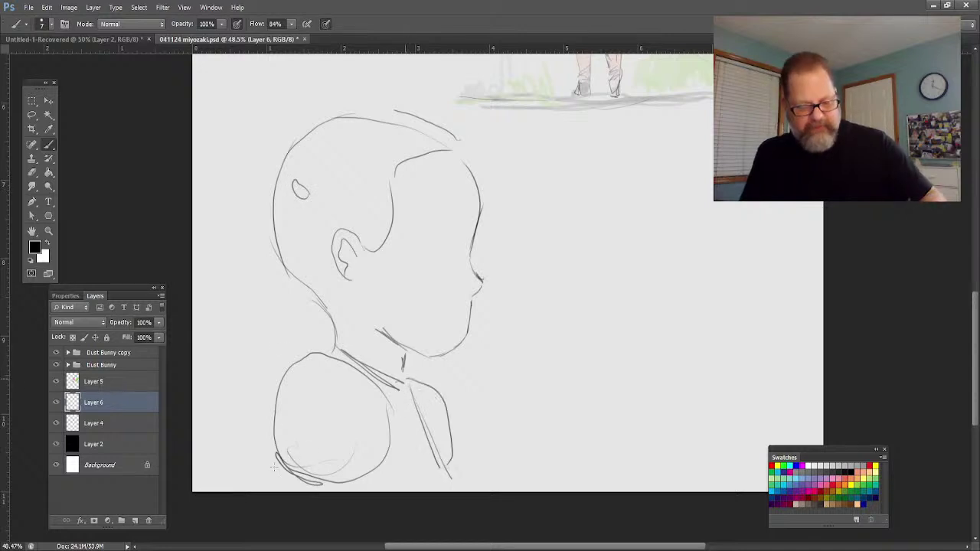
mouse_move(278, 438)
left_mouse_down()
mouse_move(349, 490)
mouse_move(285, 482)
left_mouse_up()
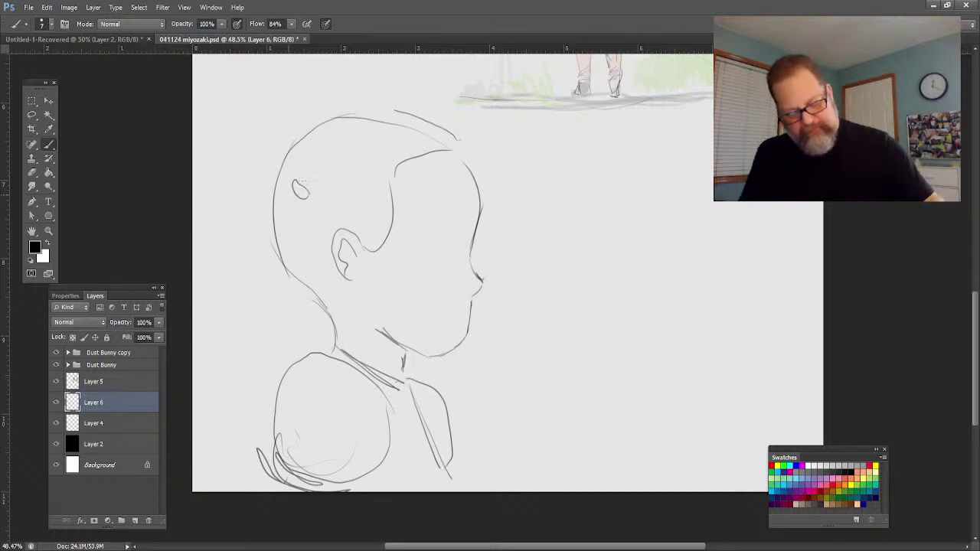
Draw a hair tie with a long, full pigtail behind the head and a second tied pigtail rising from the crown.
mouse_move(299, 161)
left_mouse_down()
mouse_move(291, 172)
mouse_move(316, 190)
mouse_move(242, 271)
mouse_move(249, 356)
mouse_move(270, 249)
mouse_move(222, 222)
mouse_move(205, 310)
mouse_move(230, 354)
mouse_move(205, 331)
mouse_move(228, 389)
mouse_move(275, 321)
left_mouse_up()
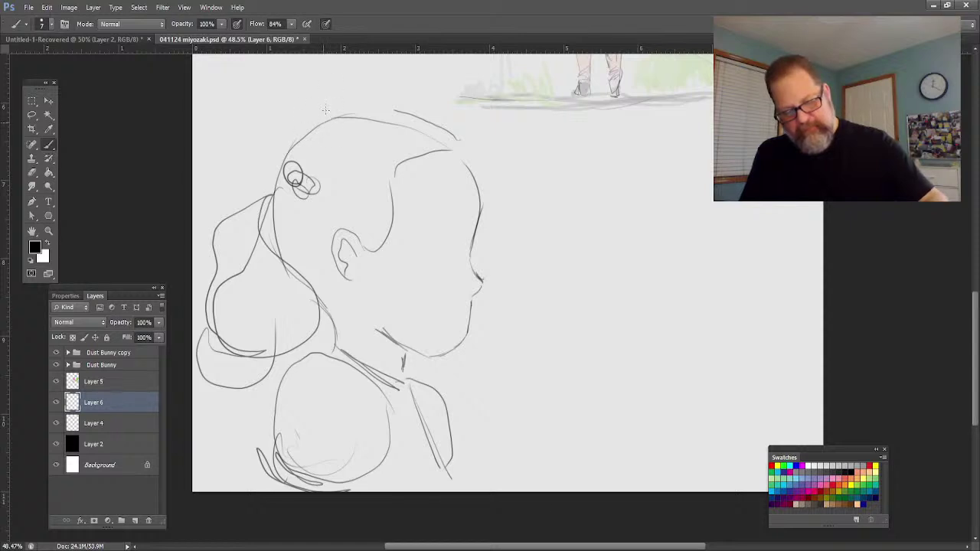
mouse_move(310, 126)
left_mouse_down()
mouse_move(325, 116)
mouse_move(294, 75)
mouse_move(234, 115)
mouse_move(317, 126)
mouse_move(253, 90)
left_mouse_up()
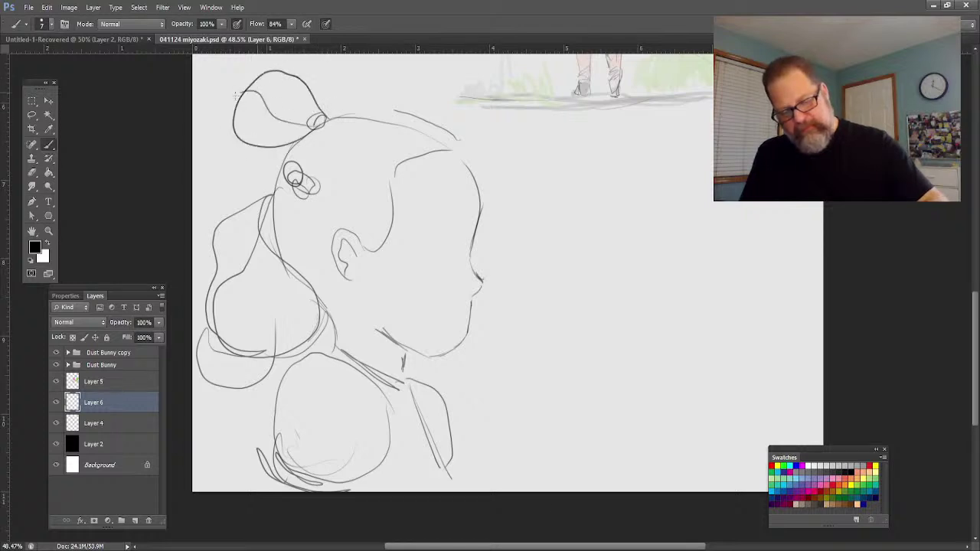
Add strand lines to the near pigtails and outline a large, full far lock of hair falling in front of the face.
left_click_drag(307, 125, 232, 151)
mouse_move(262, 209)
left_mouse_down()
mouse_move(210, 345)
mouse_move(241, 365)
left_mouse_up()
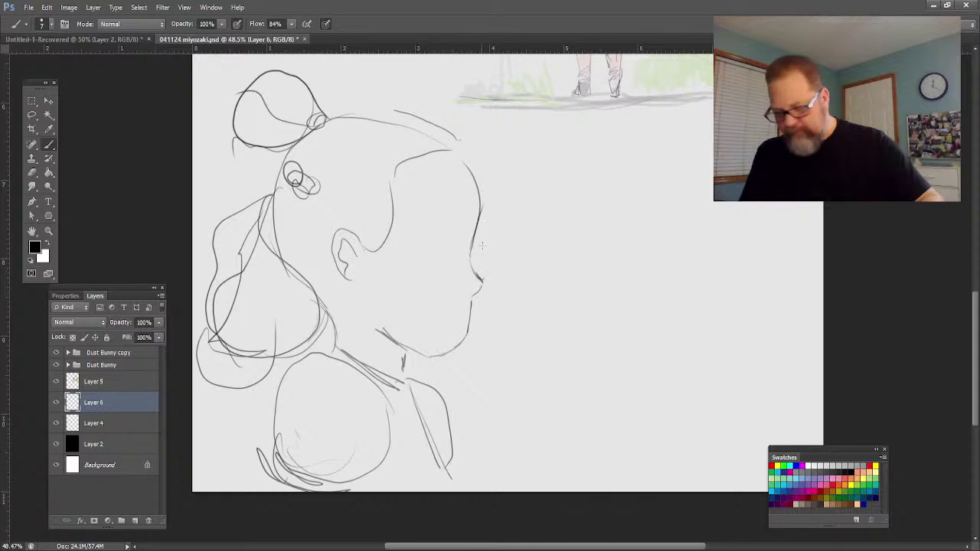
mouse_move(481, 230)
left_mouse_down()
mouse_move(535, 333)
mouse_move(442, 435)
left_mouse_up()
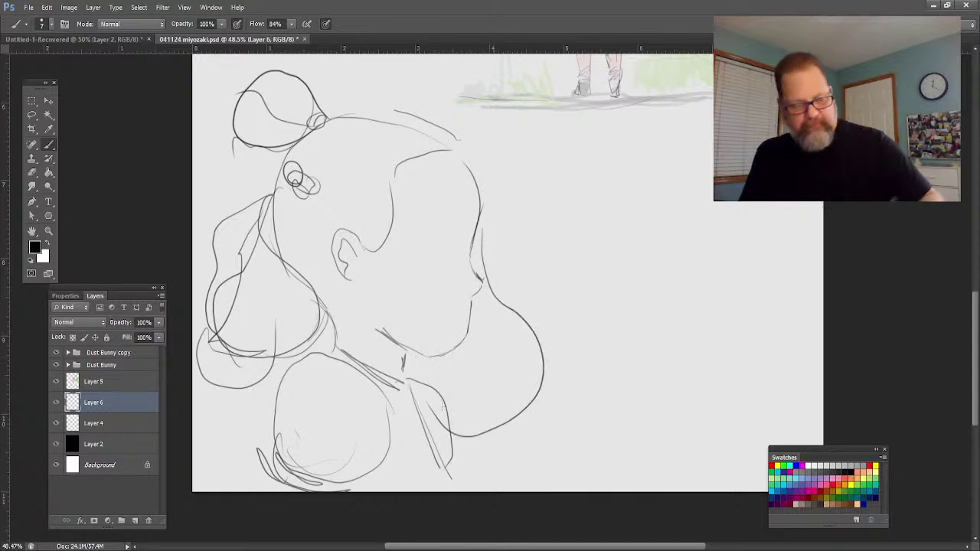
Draw the eyebrow and eye on the profile, and add a short hairline stroke behind the ear toward the nape.
mouse_move(444, 242)
left_mouse_down()
mouse_move(458, 233)
mouse_move(436, 247)
left_mouse_up()
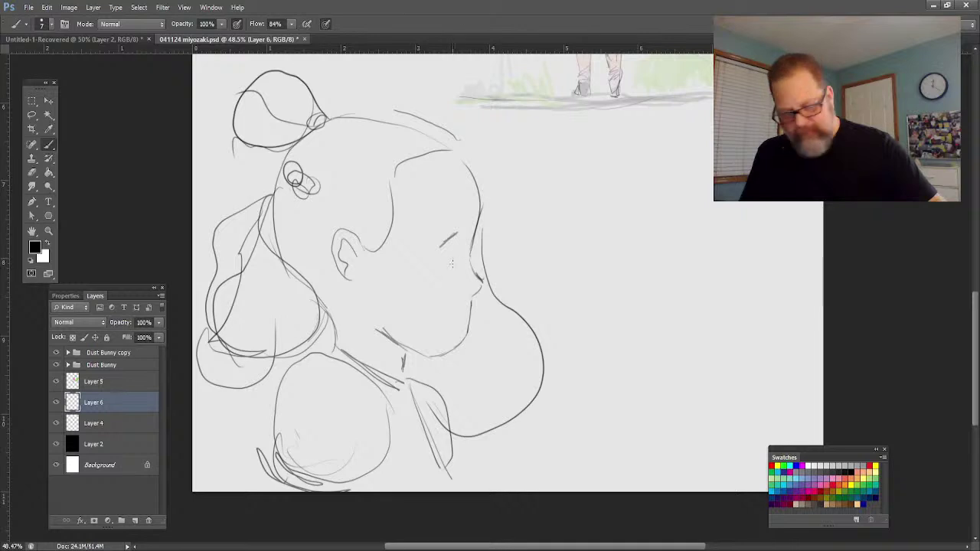
left_click_drag(452, 262, 444, 265)
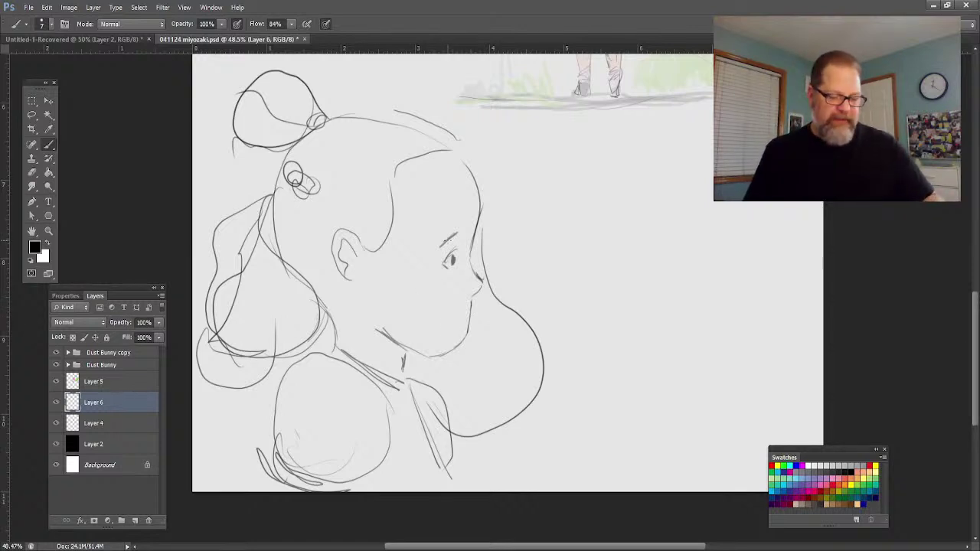
left_click_drag(331, 272, 320, 294)
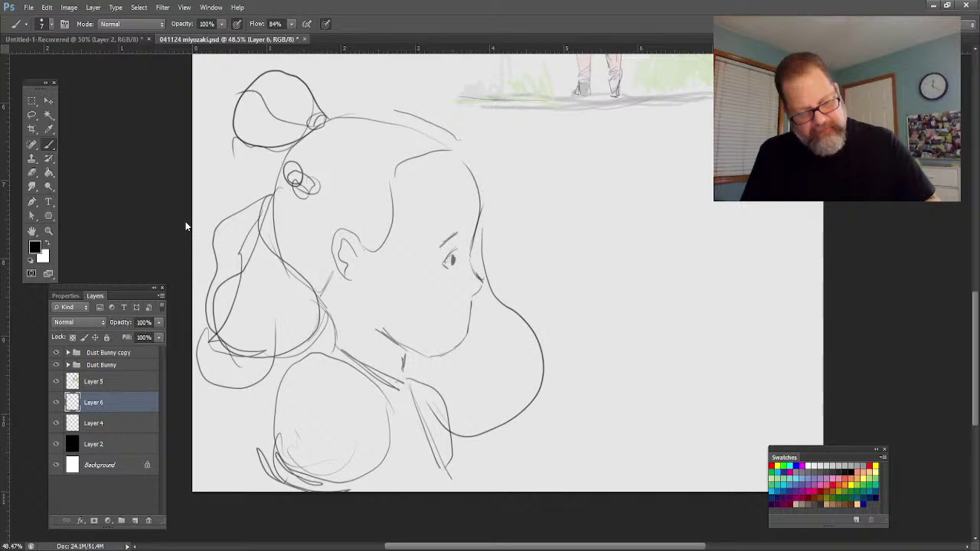
Create a new layer above Layer 6 and scribble a light pink blush on the girl's cheek.
key("ctrl+shift+alt+n")
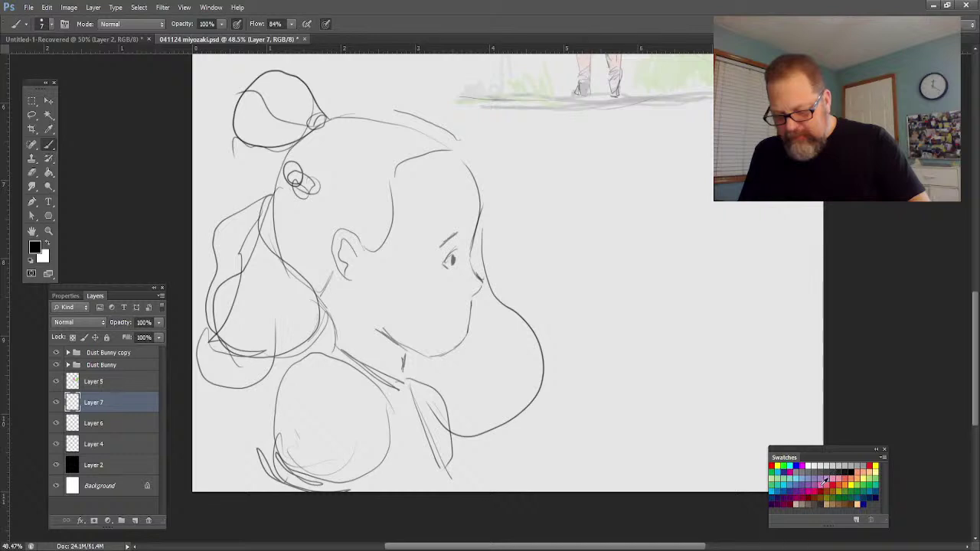
left_click(835, 476)
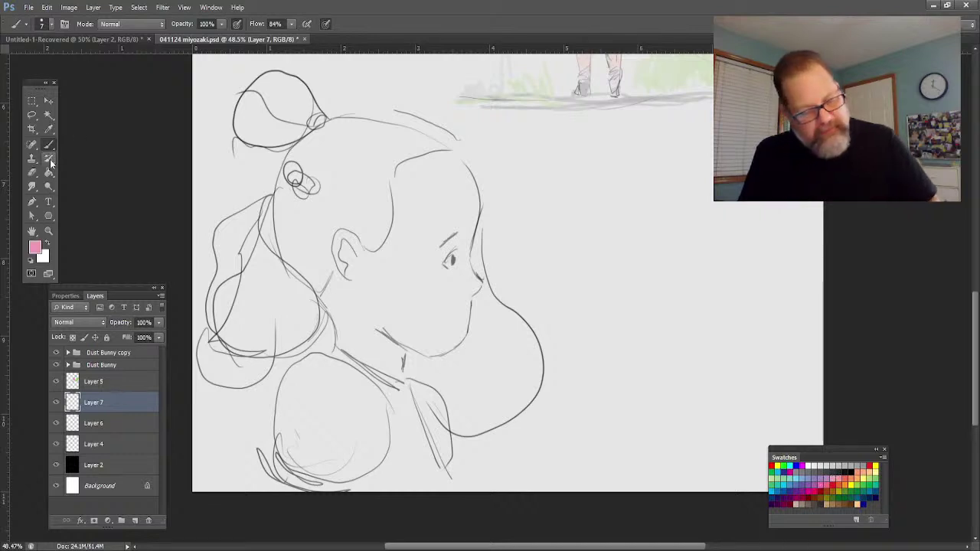
mouse_move(444, 296)
left_mouse_down()
mouse_move(431, 290)
mouse_move(431, 299)
left_mouse_up()
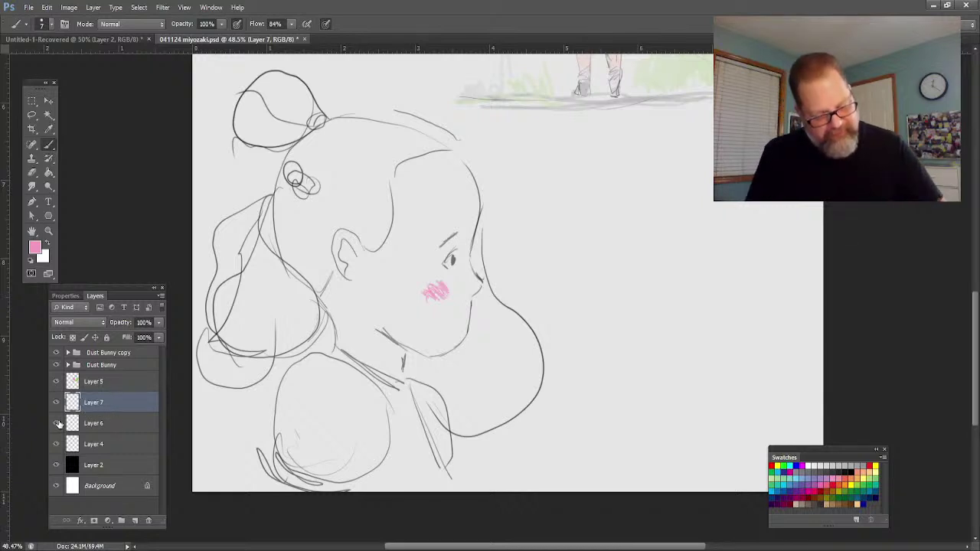
Toggle the sketch and blush layers to identify them, and move Layer 7 beneath Layer 6.
left_click(56, 404)
left_click(56, 403)
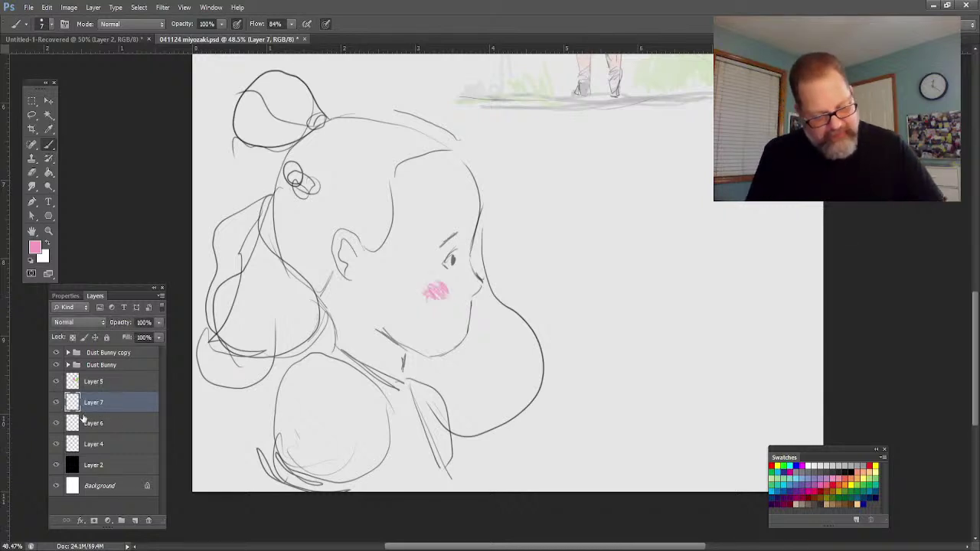
left_click(56, 444)
left_click(56, 445)
left_click(55, 423)
left_click(55, 423)
left_click_drag(92, 404, 93, 427)
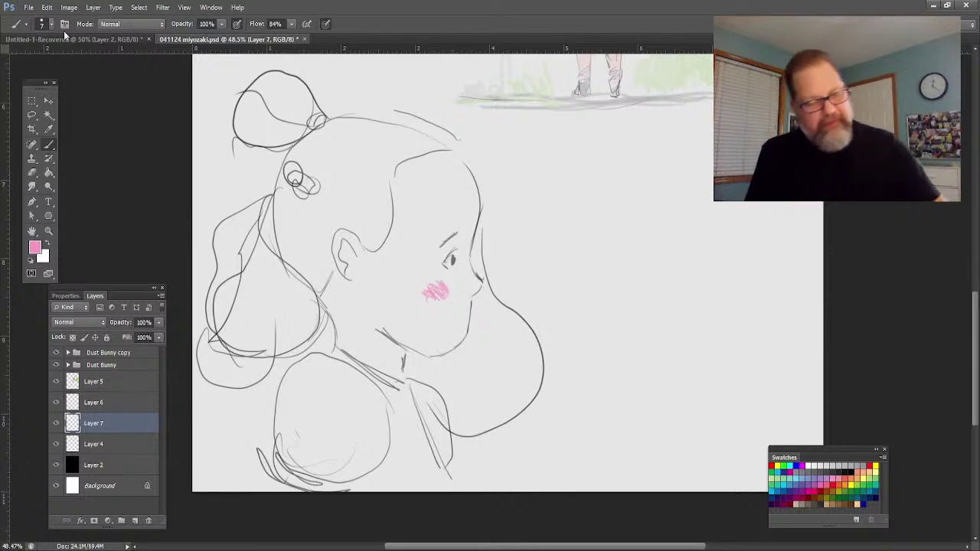
Enlarge the brush, choose a light orange skin colour, and lower Layer 7's opacity to 36%.
key("bracketright")
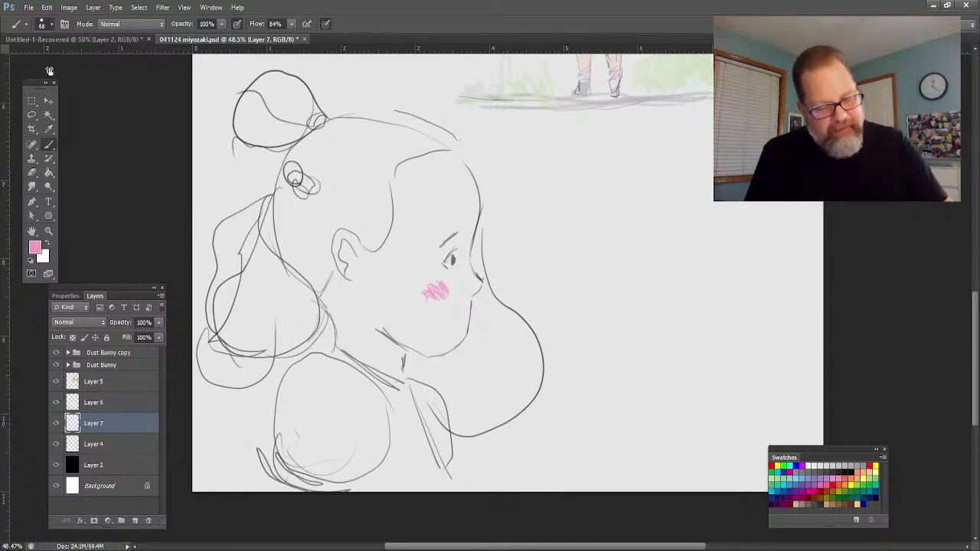
left_click(862, 471)
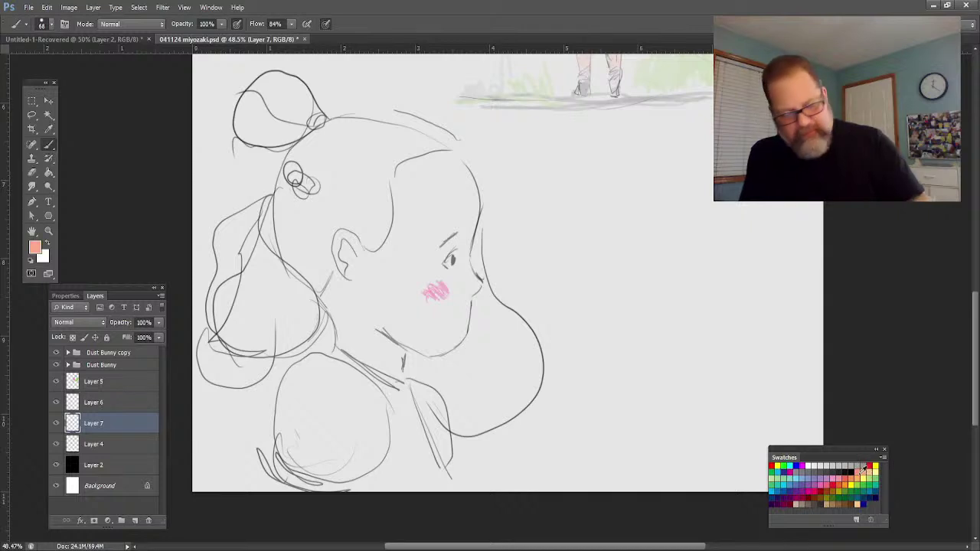
left_click(158, 322)
left_click_drag(141, 336, 128, 342)
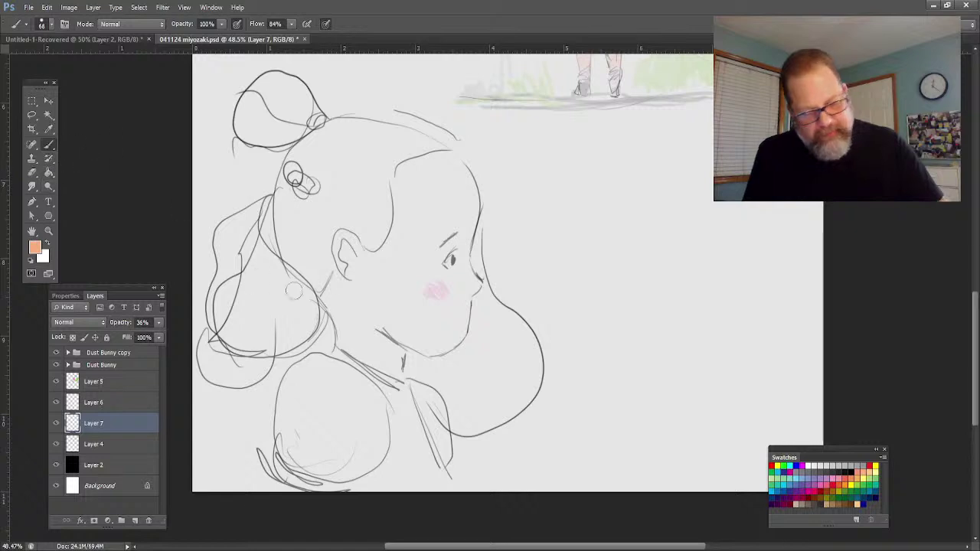
Fill the face, ear and neck with light orange using a larger brush, and paint a round pink blush on the cheek.
key("bracketright")
key("bracketright")
key("bracketright")
key("bracketright")
key("bracketright")
key("bracketright")
key("bracketright")
key("bracketright")
key("bracketright")
key("bracketright")
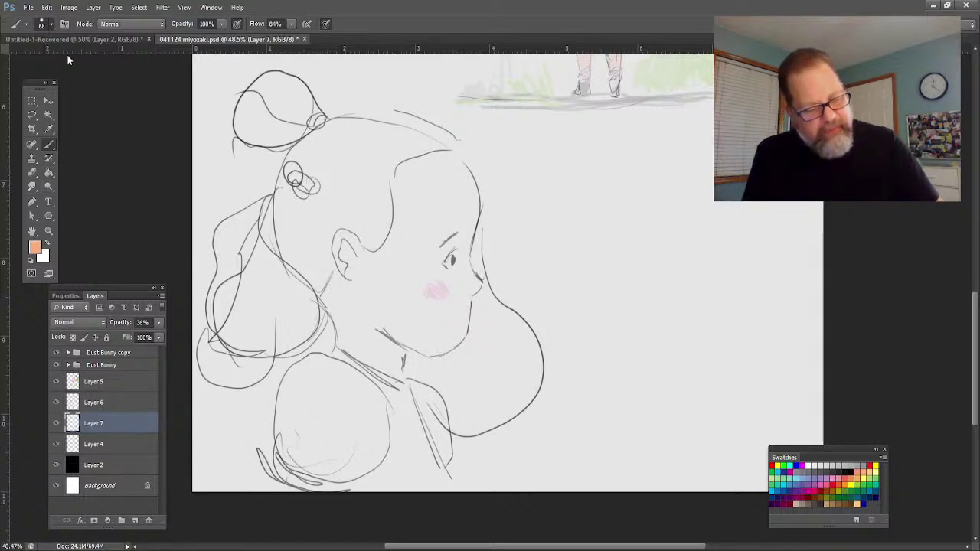
mouse_move(423, 203)
left_mouse_down()
mouse_move(408, 233)
mouse_move(408, 208)
mouse_move(383, 283)
mouse_move(408, 191)
mouse_move(440, 276)
mouse_move(453, 250)
mouse_move(464, 285)
mouse_move(453, 319)
mouse_move(455, 306)
mouse_move(436, 324)
mouse_move(405, 320)
mouse_move(391, 354)
mouse_move(380, 297)
mouse_move(344, 250)
mouse_move(345, 333)
mouse_move(366, 266)
mouse_move(410, 257)
mouse_move(417, 200)
mouse_move(435, 170)
mouse_move(463, 183)
left_mouse_up()
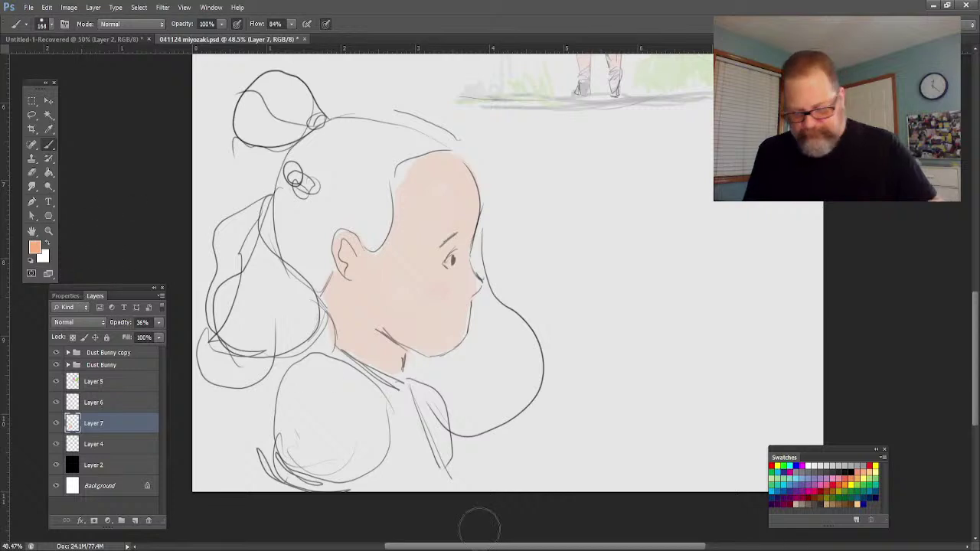
left_click(825, 483)
left_click_drag(438, 284, 425, 295)
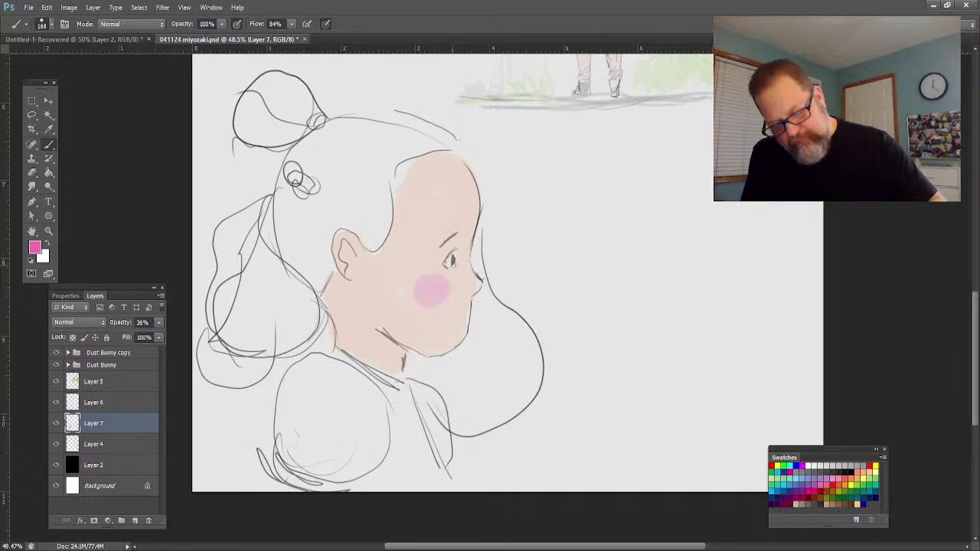
Paint the hair on the head, the pigtails and the lock in front of the face with brown.
left_click(842, 503)
left_click(845, 502)
mouse_move(490, 315)
left_mouse_down()
mouse_move(483, 352)
mouse_move(480, 239)
mouse_move(491, 318)
mouse_move(524, 369)
mouse_move(503, 319)
mouse_move(531, 350)
mouse_move(515, 402)
mouse_move(512, 341)
mouse_move(498, 399)
mouse_move(480, 410)
mouse_move(478, 335)
mouse_move(437, 370)
mouse_move(461, 360)
mouse_move(405, 363)
mouse_move(423, 365)
mouse_move(414, 358)
mouse_move(454, 401)
mouse_move(478, 418)
left_mouse_up()
mouse_move(375, 232)
left_mouse_down()
mouse_move(377, 184)
mouse_move(372, 230)
mouse_move(362, 166)
mouse_move(340, 222)
mouse_move(322, 234)
mouse_move(316, 285)
mouse_move(337, 163)
mouse_move(373, 167)
mouse_move(432, 138)
mouse_move(332, 120)
mouse_move(350, 142)
mouse_move(322, 157)
mouse_move(310, 138)
mouse_move(287, 180)
mouse_move(298, 233)
mouse_move(280, 268)
mouse_move(287, 353)
mouse_move(265, 275)
mouse_move(310, 352)
mouse_move(272, 366)
mouse_move(230, 345)
mouse_move(233, 276)
mouse_move(234, 306)
mouse_move(253, 230)
mouse_move(222, 252)
mouse_move(252, 306)
mouse_move(245, 124)
mouse_move(287, 92)
mouse_move(245, 104)
left_mouse_up()
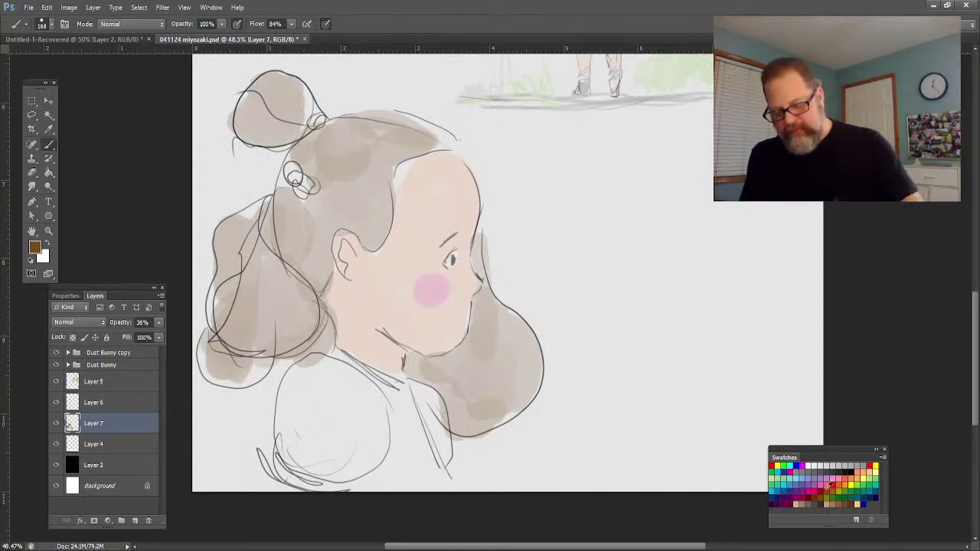
Paint the dress, its puffed sleeve and both hair ties with pink.
left_click(824, 481)
mouse_move(395, 391)
left_mouse_down()
mouse_move(421, 447)
mouse_move(400, 401)
mouse_move(347, 366)
mouse_move(299, 370)
mouse_move(348, 436)
mouse_move(363, 379)
mouse_move(306, 423)
mouse_move(308, 400)
mouse_move(386, 420)
mouse_move(438, 405)
mouse_move(437, 428)
mouse_move(400, 365)
mouse_move(401, 415)
mouse_move(373, 420)
mouse_move(341, 461)
mouse_move(354, 449)
mouse_move(380, 478)
mouse_move(397, 442)
left_mouse_up()
left_click_drag(291, 171, 303, 193)
left_click_drag(312, 115, 318, 123)
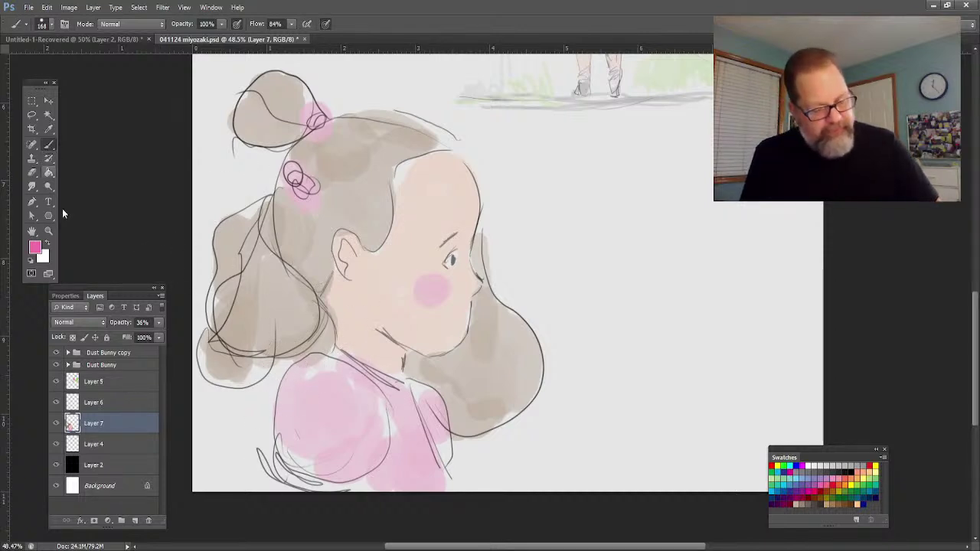
Draw a short mouth line on Layer 6 with a black brush reduced to size 4.
left_click(96, 404)
key("i")
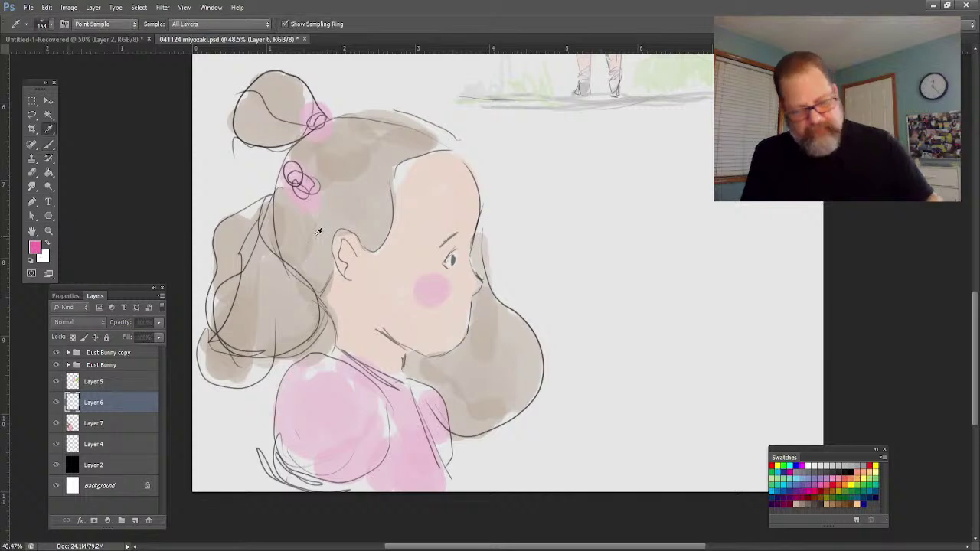
key("b")
key("d")
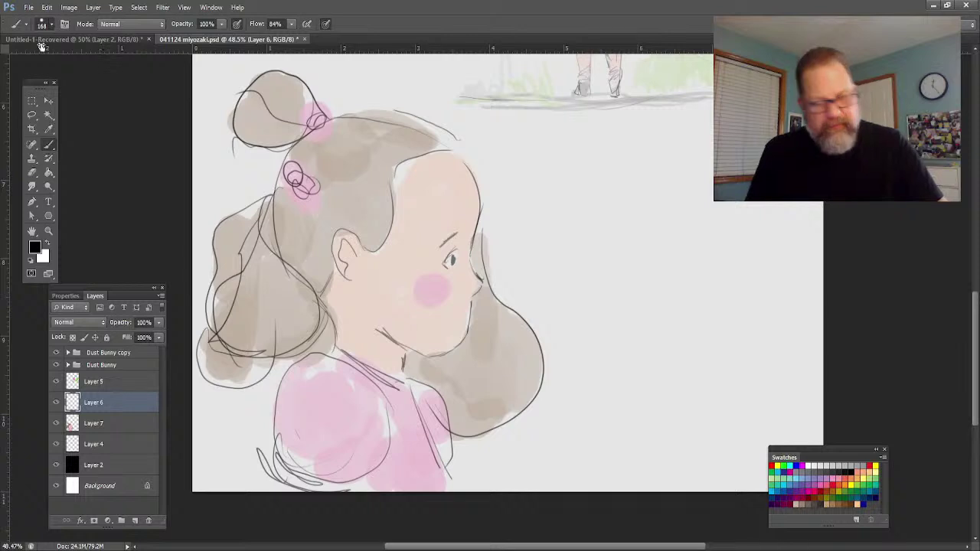
key("bracketleft")
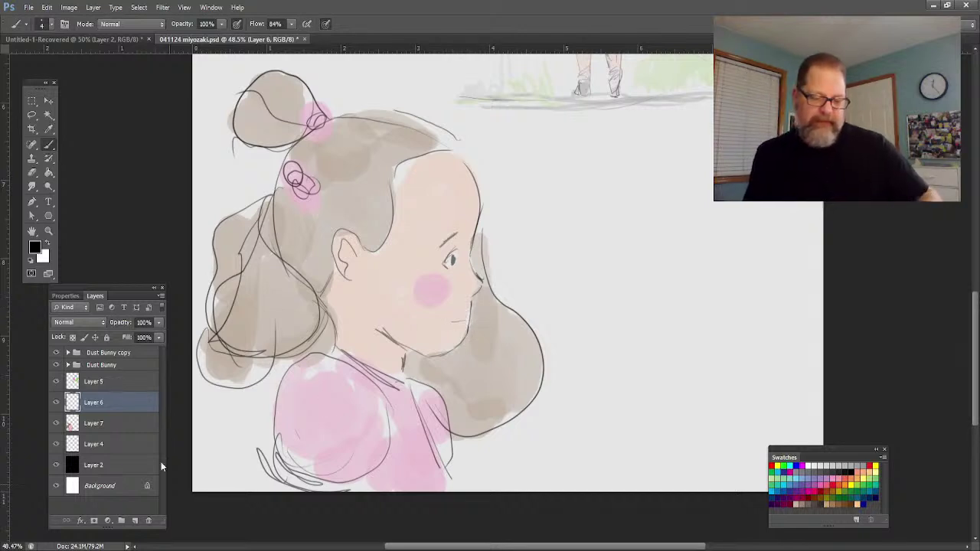
Darken the eye's upper lid and pupil and the corner of the mouth with a size 12 black brush.
left_click(48, 231)
left_click_drag(316, 272, 398, 272)
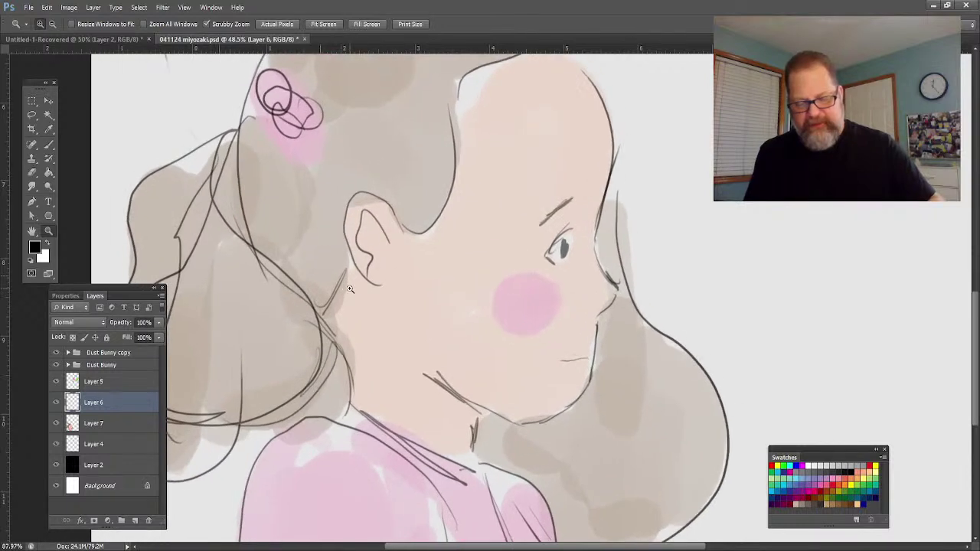
left_click(49, 143)
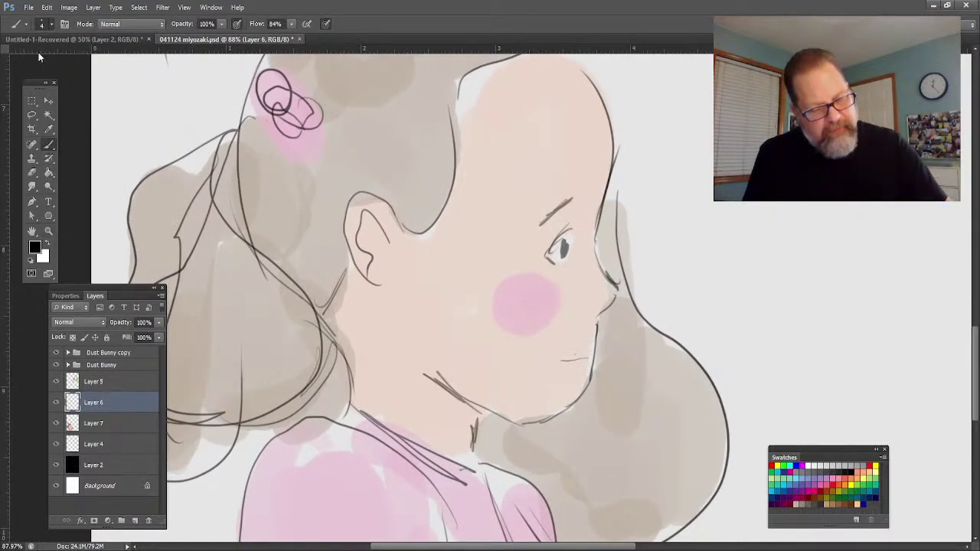
key("bracketright")
key("bracketright")
key("bracketright")
key("bracketright")
key("bracketright")
key("bracketright")
key("bracketright")
key("bracketright")
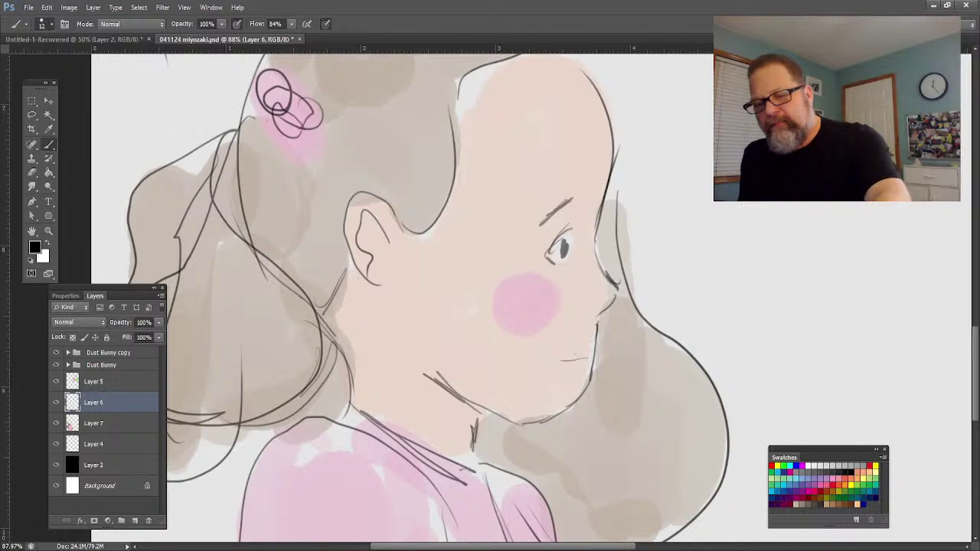
left_click_drag(549, 256, 570, 226)
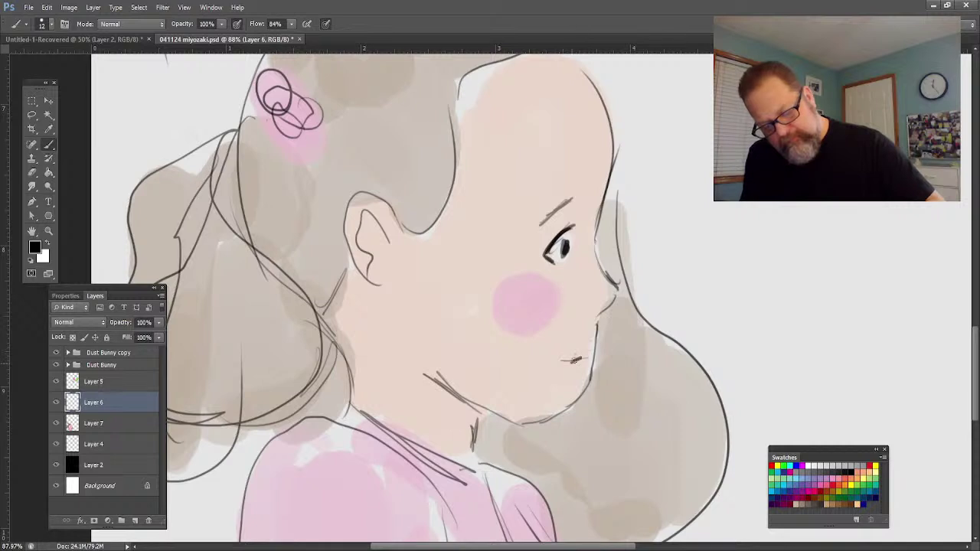
Ink the profile from forehead through nose to chin with heavier black lines, and redraw the eyebrow higher and thicker.
mouse_move(597, 317)
left_mouse_down()
mouse_move(616, 296)
mouse_move(606, 276)
mouse_move(618, 286)
mouse_move(595, 247)
mouse_move(609, 177)
mouse_move(601, 108)
left_mouse_up()
left_click_drag(611, 144, 574, 64)
mouse_move(598, 321)
left_mouse_down()
mouse_move(575, 406)
mouse_move(523, 422)
left_mouse_up()
left_click_drag(538, 228, 568, 201)
key("ctrl+z")
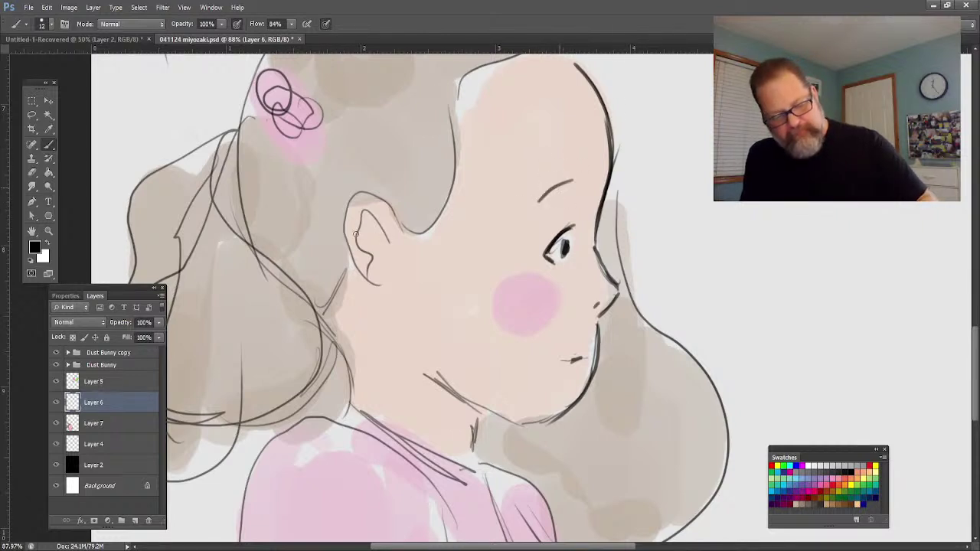
left_click_drag(575, 180, 540, 201)
Ink the inner and outer ear, the nape, the front of the neck and the jawline with heavier black lines.
left_click_drag(388, 237, 373, 269)
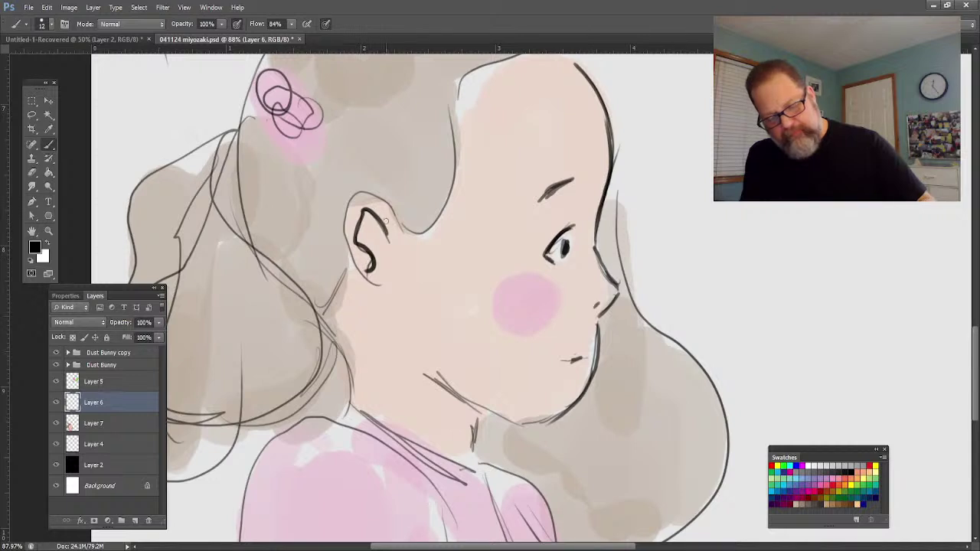
mouse_move(398, 222)
left_mouse_down()
mouse_move(365, 194)
mouse_move(349, 208)
mouse_move(346, 250)
mouse_move(372, 286)
mouse_move(367, 272)
mouse_move(325, 325)
mouse_move(352, 411)
left_mouse_up()
left_click_drag(481, 406, 475, 461)
mouse_move(442, 376)
left_mouse_down()
mouse_move(454, 387)
mouse_move(555, 404)
left_mouse_up()
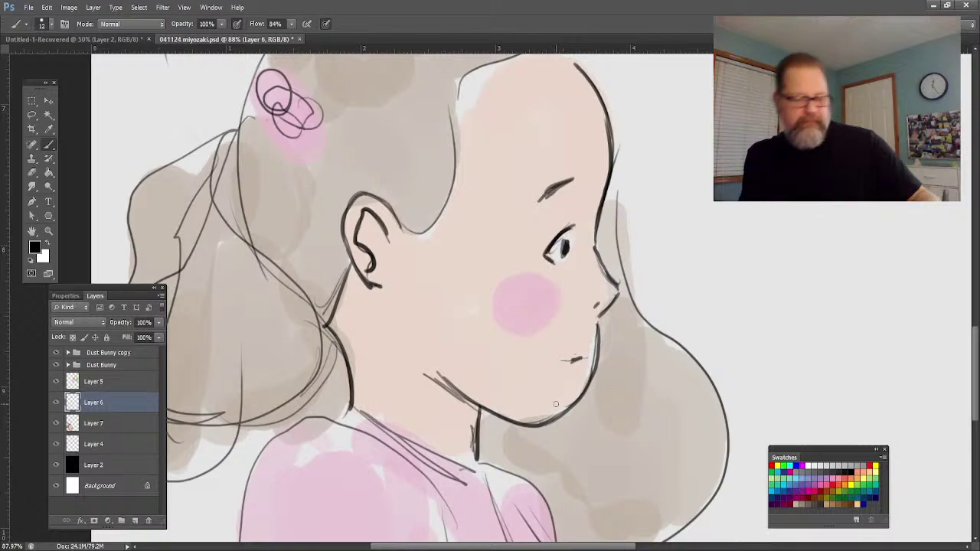
Create a new layer directly above Layer 2.
left_click(49, 231)
left_click_drag(343, 339, 296, 304)
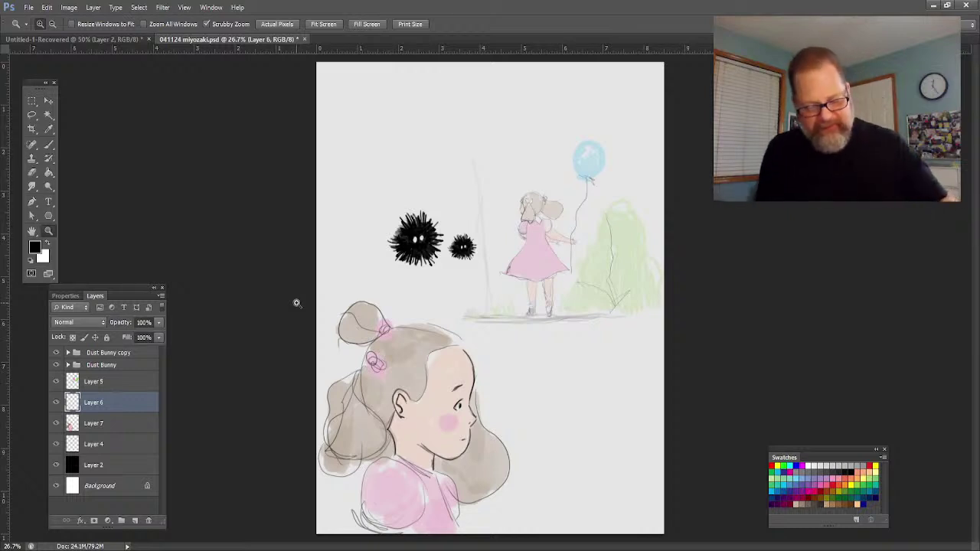
left_click(98, 465)
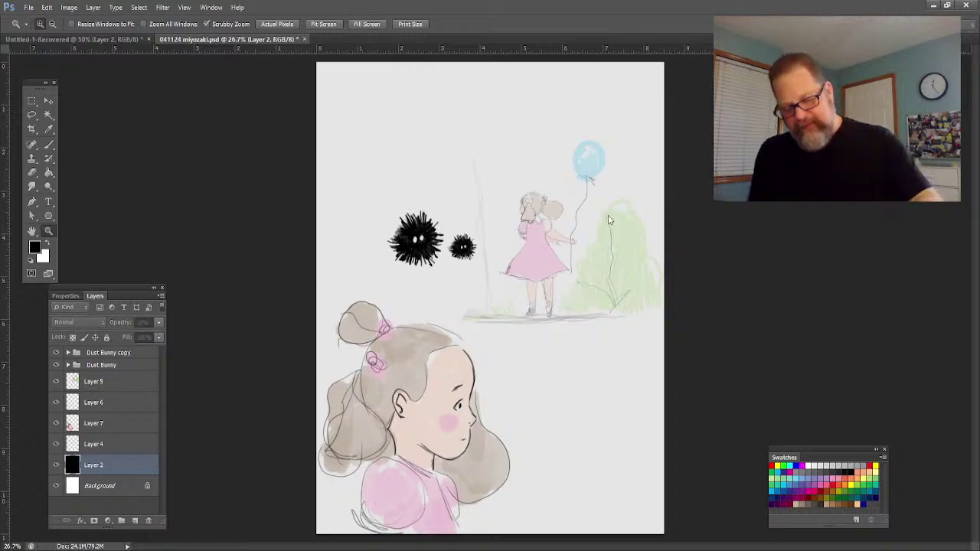
key("ctrl+shift+alt+n")
Try sketching a rounded head outline with short neck lines in the empty space in front of the profile portrait.
left_click_drag(487, 478, 529, 459)
left_click(32, 232)
left_click_drag(450, 443, 333, 329)
left_click_drag(257, 285, 246, 333)
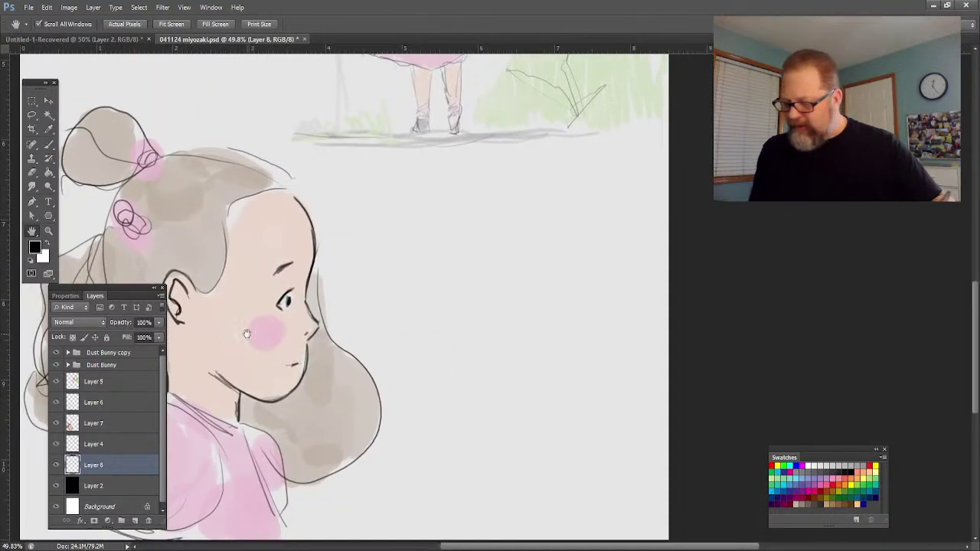
left_click(48, 143)
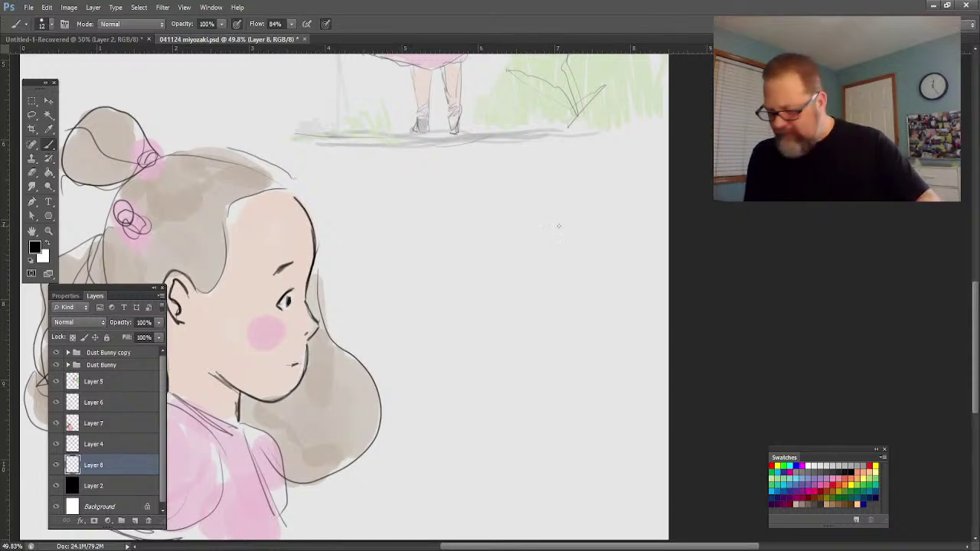
mouse_move(567, 230)
left_mouse_down()
mouse_move(454, 239)
mouse_move(438, 304)
mouse_move(436, 286)
mouse_move(446, 317)
mouse_move(433, 313)
mouse_move(465, 359)
left_mouse_up()
left_click_drag(553, 212, 588, 313)
mouse_move(571, 230)
left_mouse_down()
mouse_move(590, 315)
mouse_move(573, 358)
left_mouse_up()
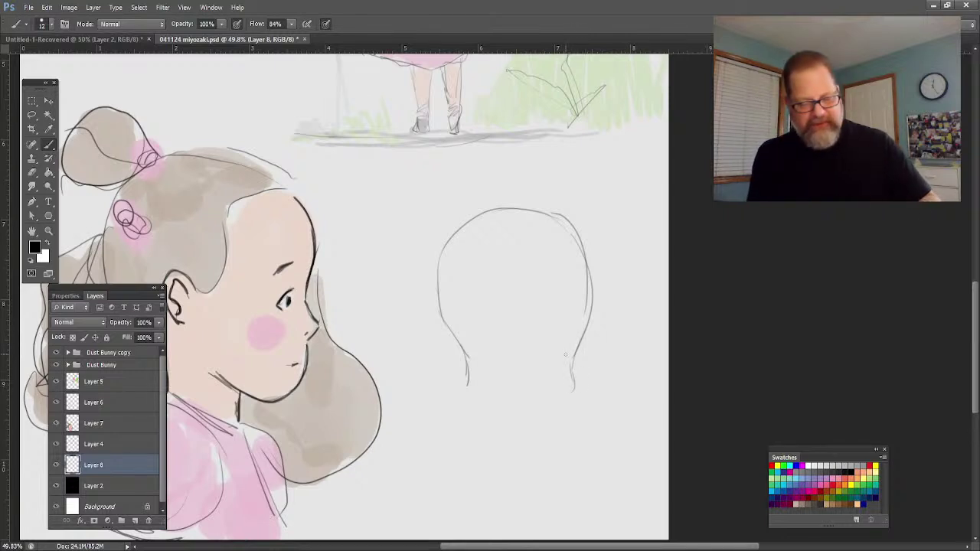
Erase the sketched head outline and neck lines in front of the profile portrait.
mouse_move(472, 399)
left_mouse_down()
mouse_move(439, 274)
mouse_move(453, 312)
left_mouse_up()
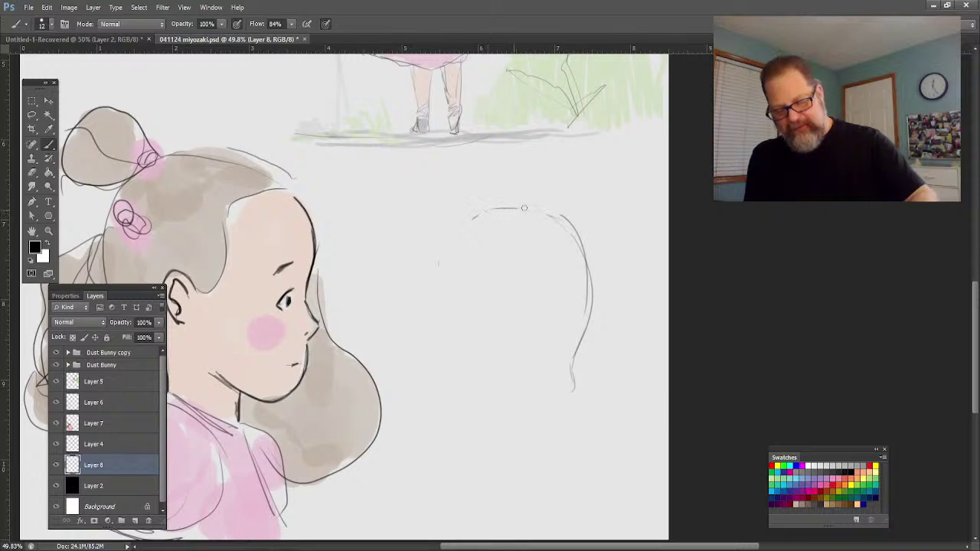
left_click_drag(582, 256, 599, 333)
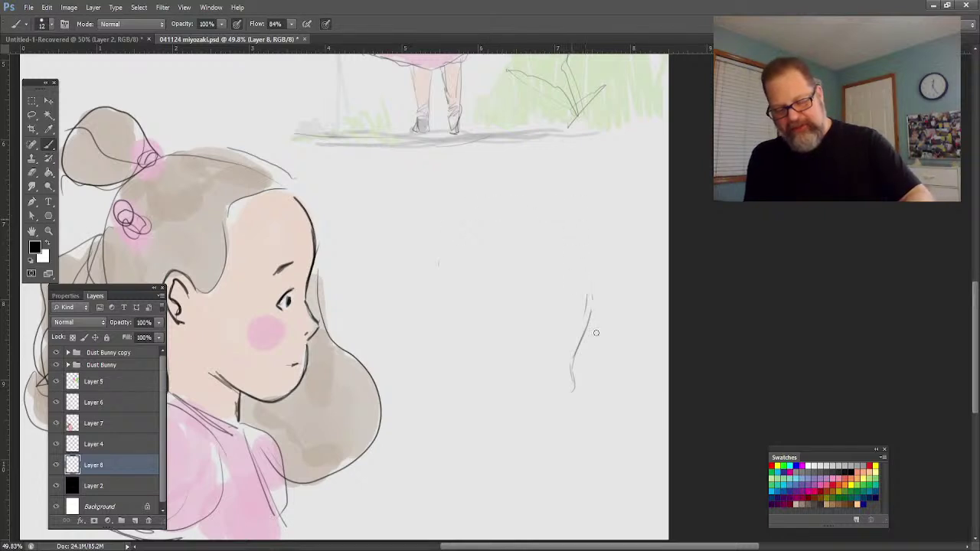
left_click_drag(572, 398, 586, 300)
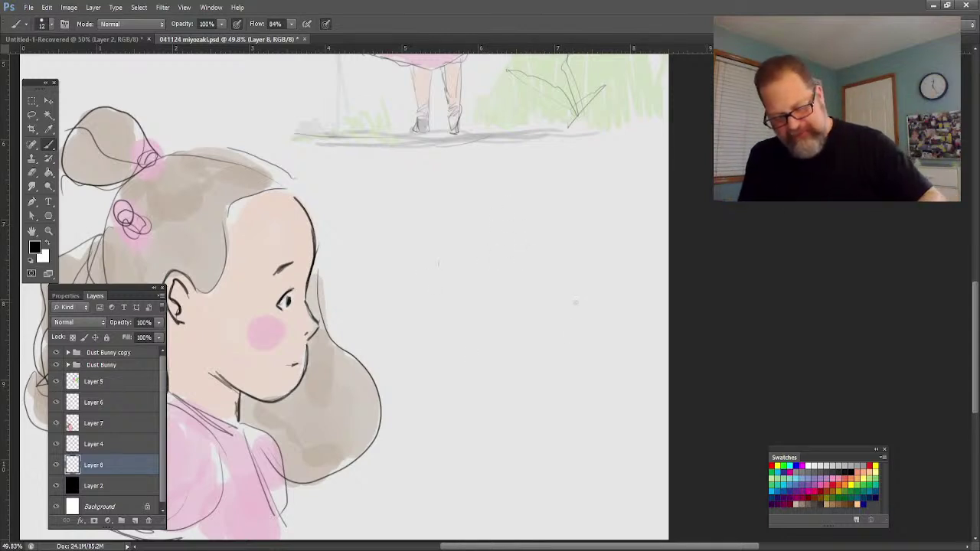
Sketch a large circle for the new head with a wide curved jaw beneath it.
mouse_move(502, 201)
left_mouse_down()
mouse_move(569, 317)
mouse_move(420, 285)
mouse_move(452, 189)
left_mouse_up()
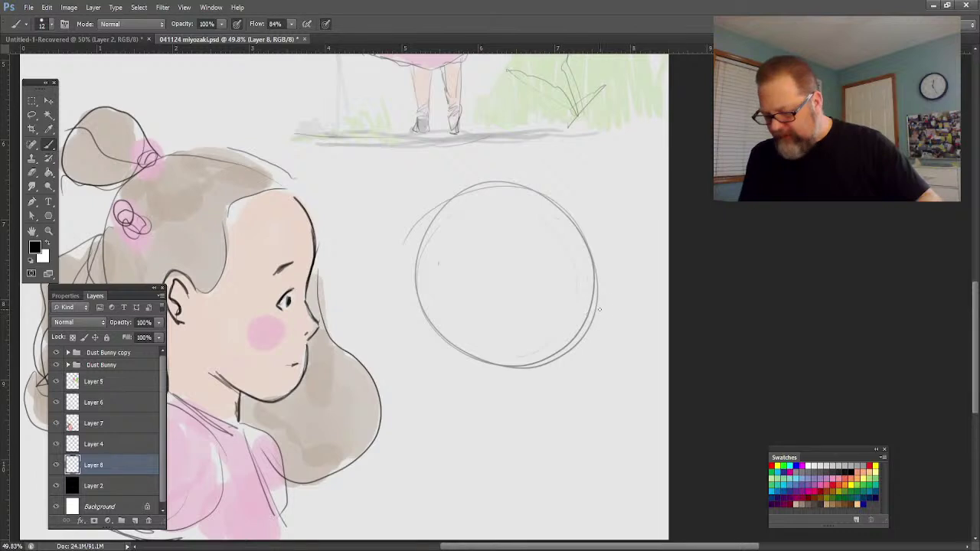
mouse_move(594, 358)
left_mouse_down()
mouse_move(573, 400)
mouse_move(514, 412)
left_mouse_up()
left_click_drag(505, 406, 429, 375)
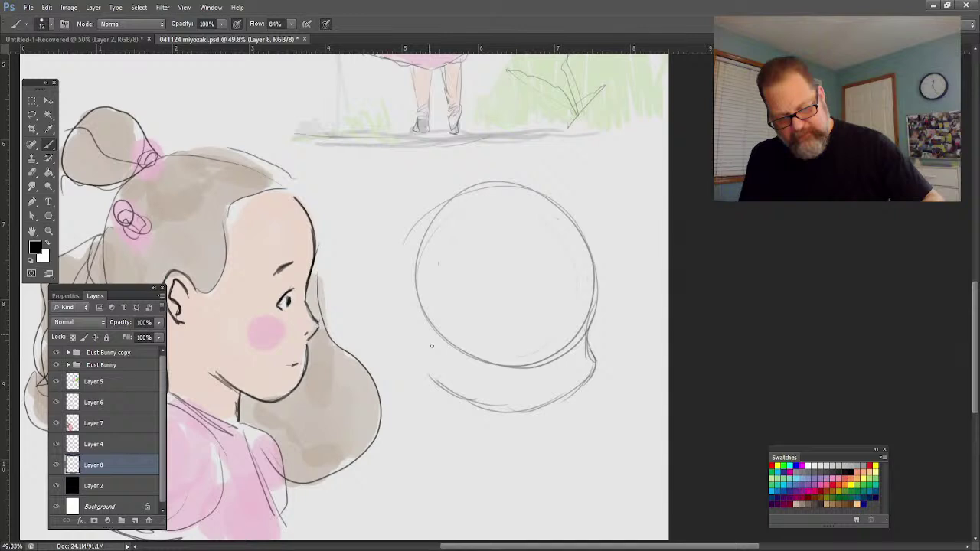
Redraw the head's left edge down into the cheek with a darker line, and clear the circle's lower arc from inside the face.
left_click_drag(419, 249, 431, 338)
key("ctrl+z")
key("ctrl+z")
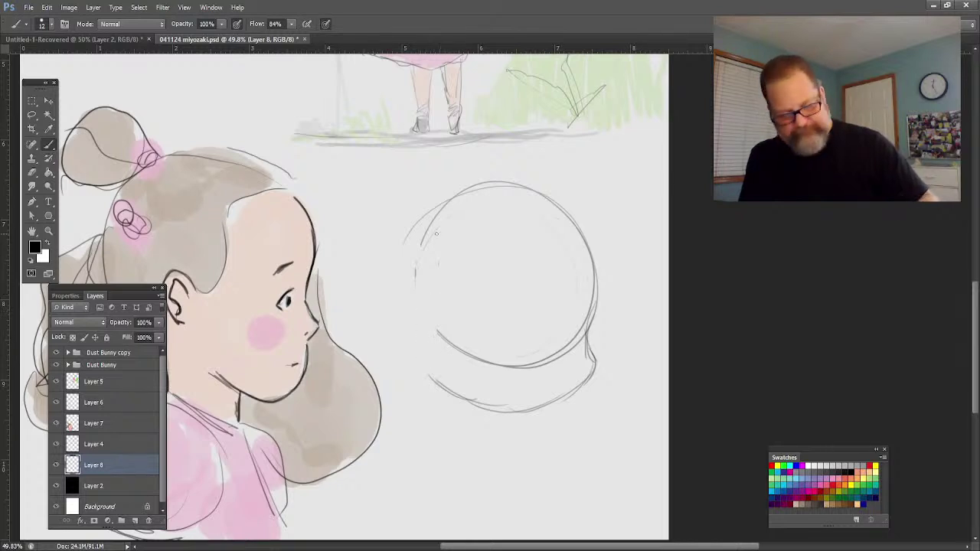
mouse_move(433, 219)
left_mouse_down()
mouse_move(416, 325)
mouse_move(436, 349)
mouse_move(434, 385)
mouse_move(464, 408)
mouse_move(431, 370)
left_mouse_up()
key("ctrl+z")
key("ctrl+z")
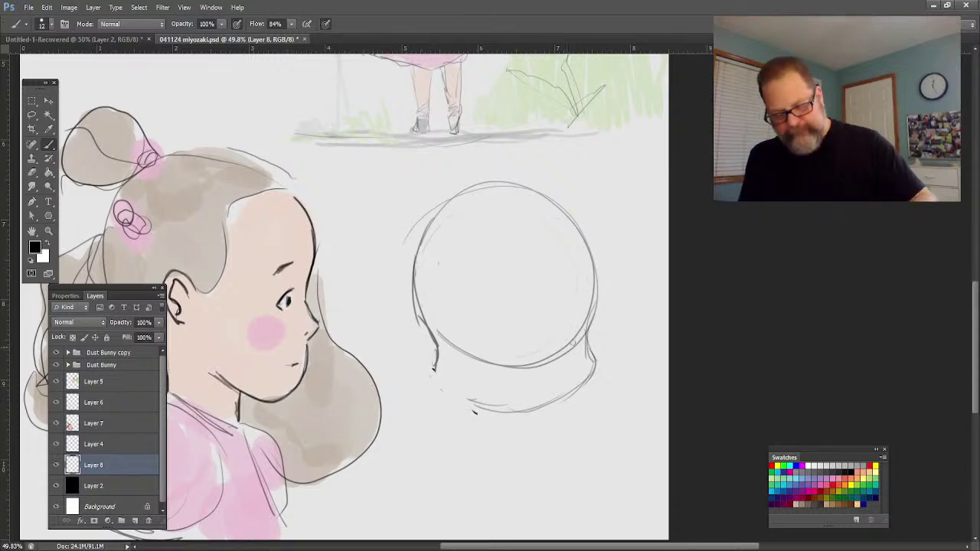
mouse_move(564, 350)
left_mouse_down()
mouse_move(481, 360)
mouse_move(445, 340)
left_mouse_up()
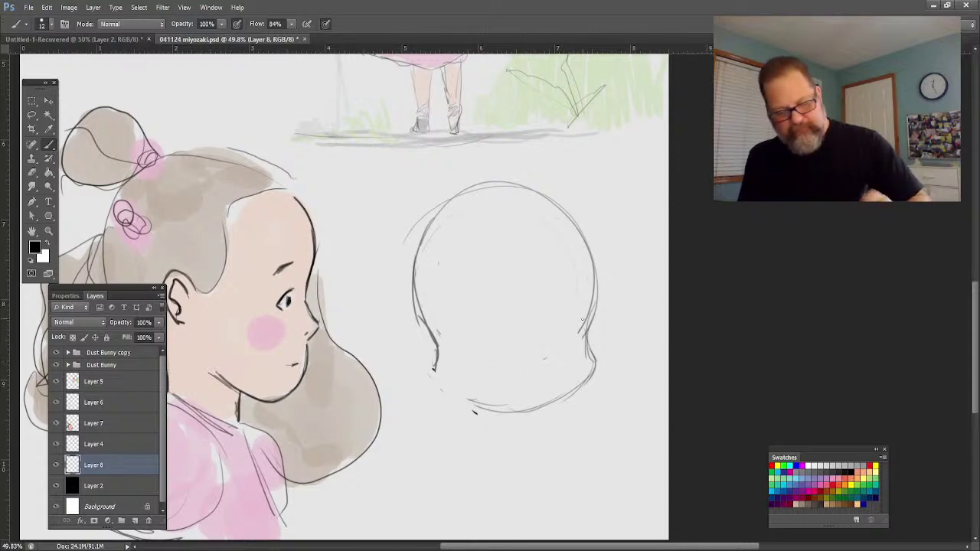
Redraw the jawline from the left cheek around the chin, and sketch two pointed collar shapes below it.
left_click_drag(434, 365, 463, 399)
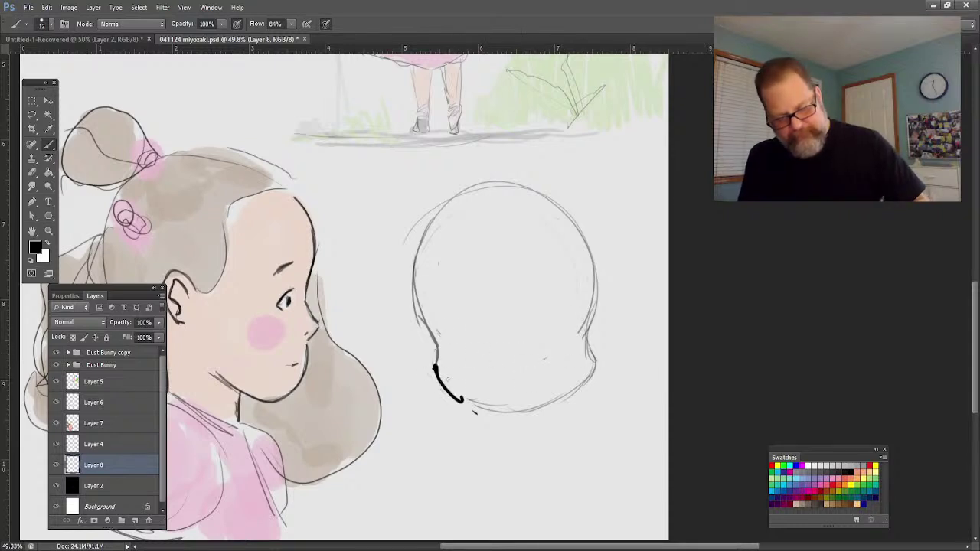
key("ctrl+z")
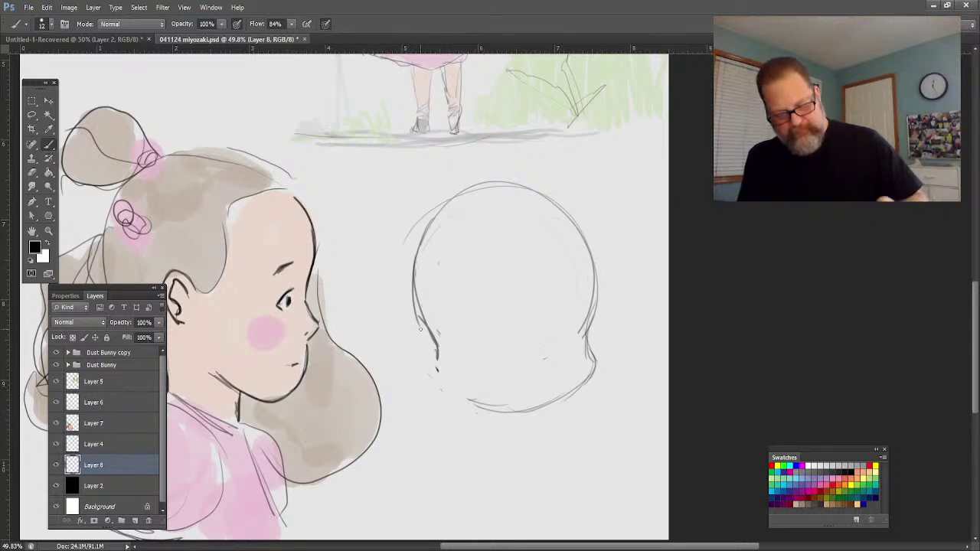
left_click_drag(433, 370, 503, 418)
left_click_drag(592, 380, 536, 414)
left_click_drag(447, 397, 492, 418)
left_click_drag(540, 446, 523, 456)
mouse_move(518, 452)
left_mouse_down()
mouse_move(551, 481)
mouse_move(527, 442)
mouse_move(505, 450)
mouse_move(520, 459)
mouse_move(495, 433)
left_mouse_up()
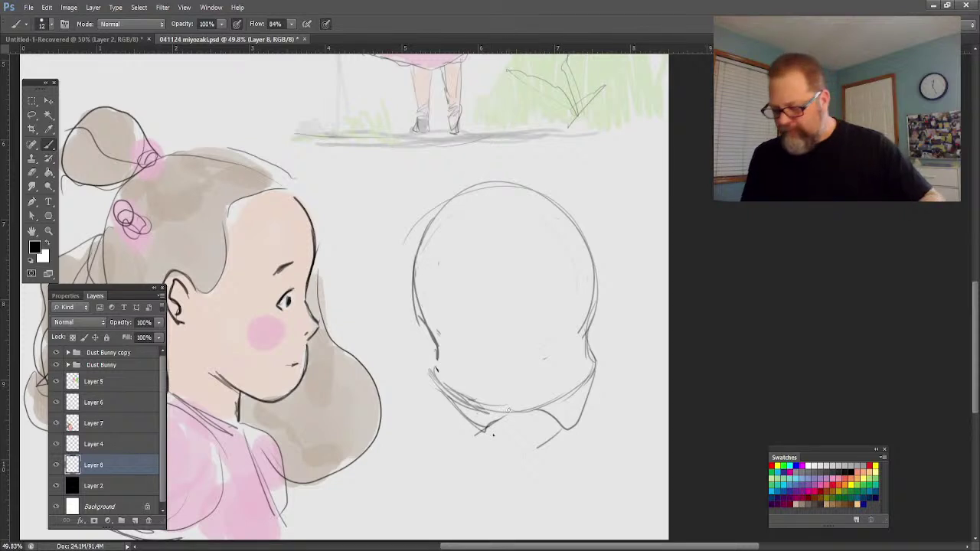
Sketch a wide arched mouth line across the lower face, and try several lower-lip strokes beneath it.
left_click_drag(565, 364, 482, 359)
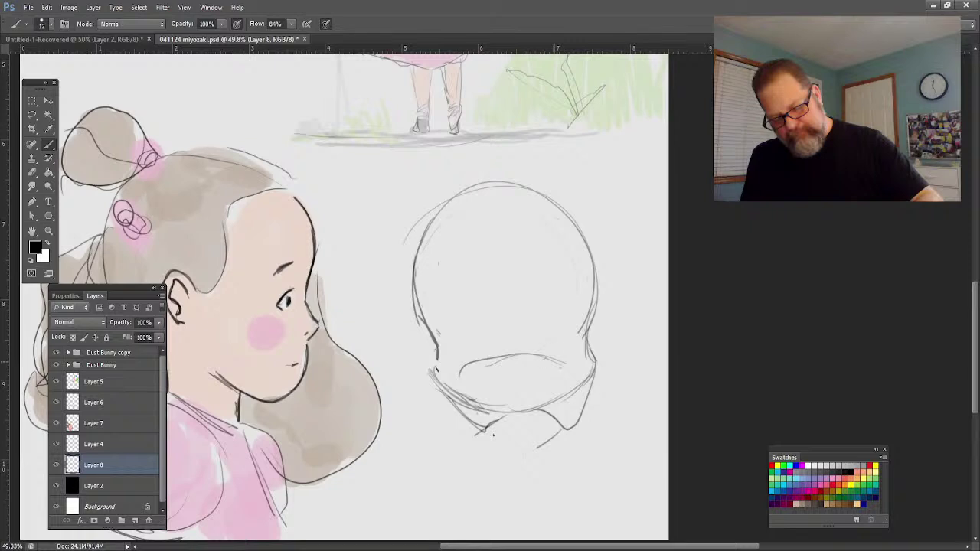
left_click_drag(564, 368, 494, 390)
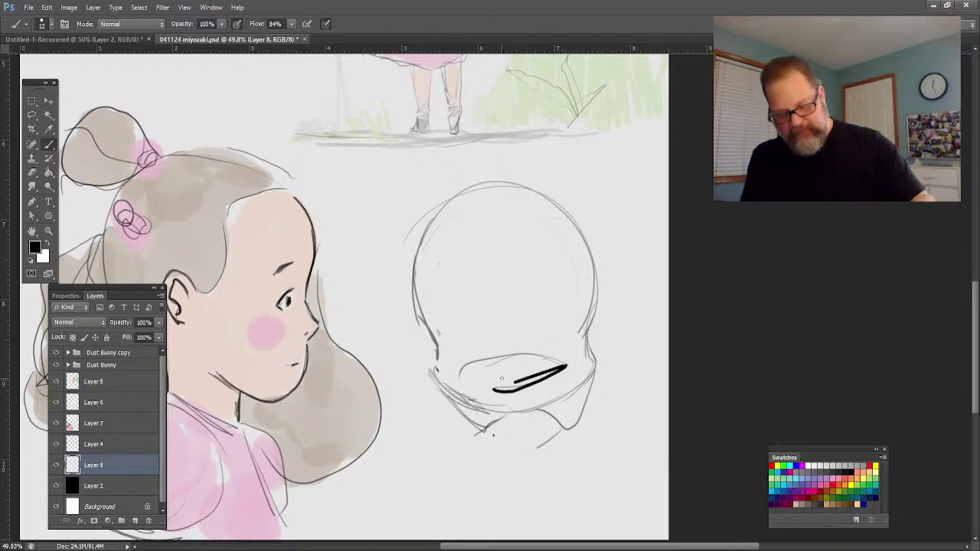
mouse_move(558, 372)
left_mouse_down()
mouse_move(506, 392)
mouse_move(565, 367)
left_mouse_up()
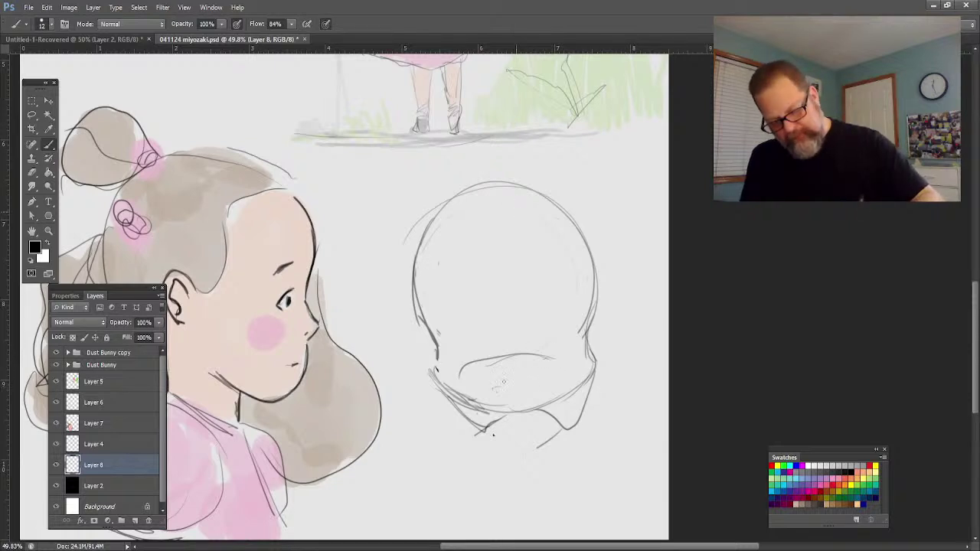
left_click_drag(523, 386, 568, 364)
mouse_move(474, 387)
left_mouse_down()
mouse_move(567, 365)
mouse_move(470, 387)
left_mouse_up()
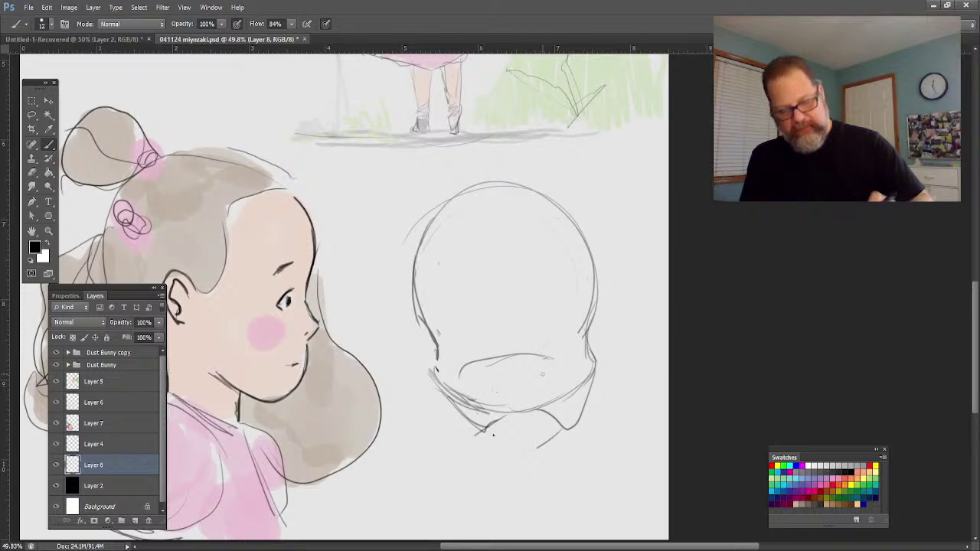
mouse_move(460, 374)
left_mouse_down()
mouse_move(497, 390)
mouse_move(543, 384)
mouse_move(494, 395)
left_mouse_up()
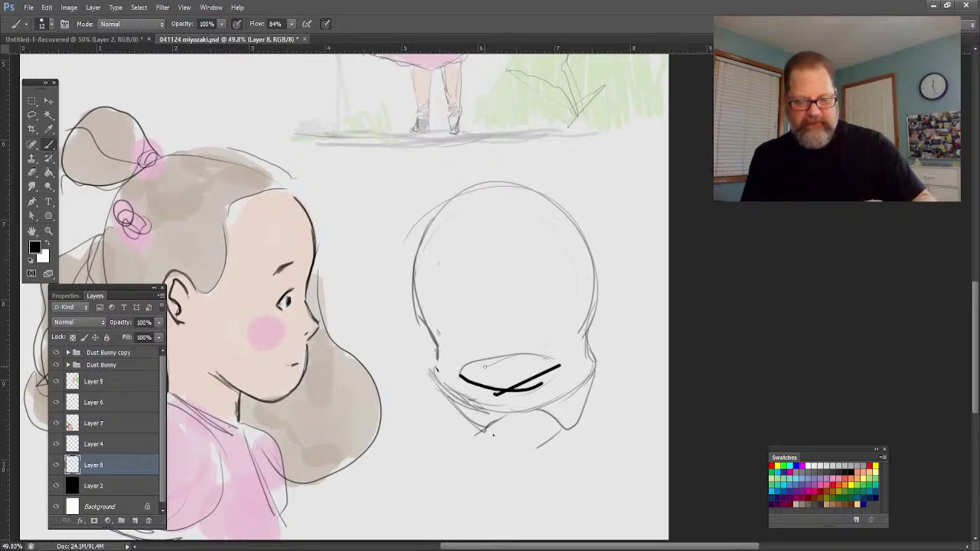
mouse_move(543, 376)
left_mouse_down()
mouse_move(506, 390)
mouse_move(559, 366)
mouse_move(495, 392)
left_mouse_up()
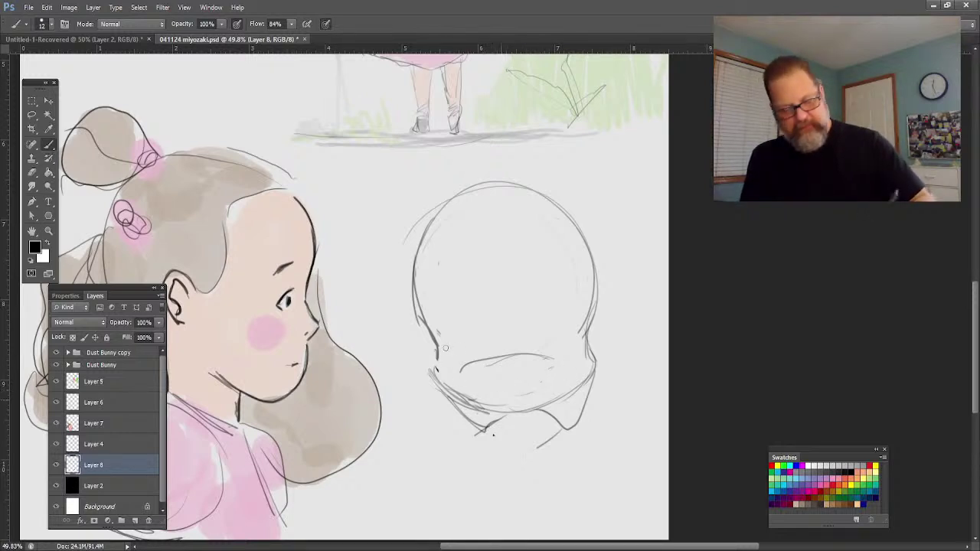
Mark two small black nostrils in the middle of the face above the mouth.
left_click(48, 232)
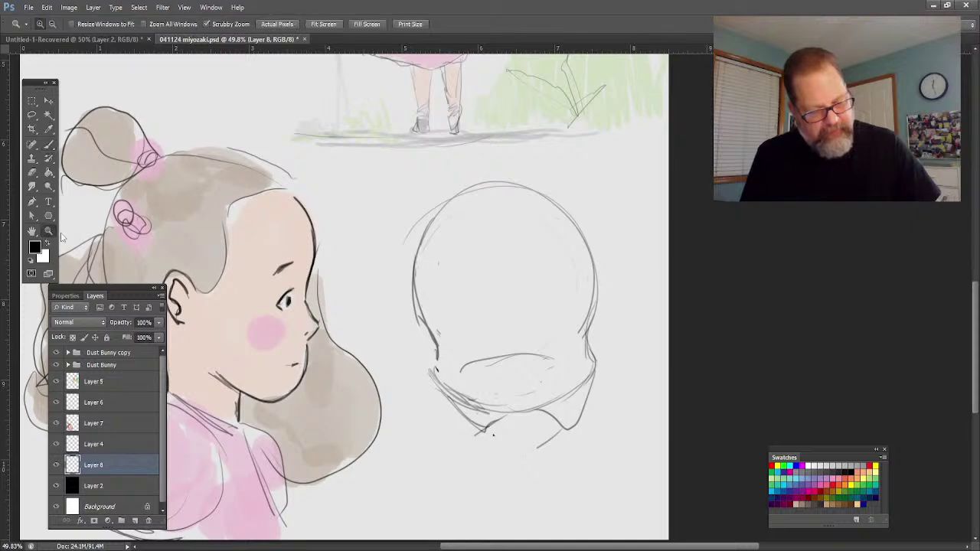
mouse_move(458, 392)
left_mouse_down()
mouse_move(437, 392)
mouse_move(475, 389)
left_mouse_up()
left_click(33, 231)
left_click_drag(376, 398, 304, 442)
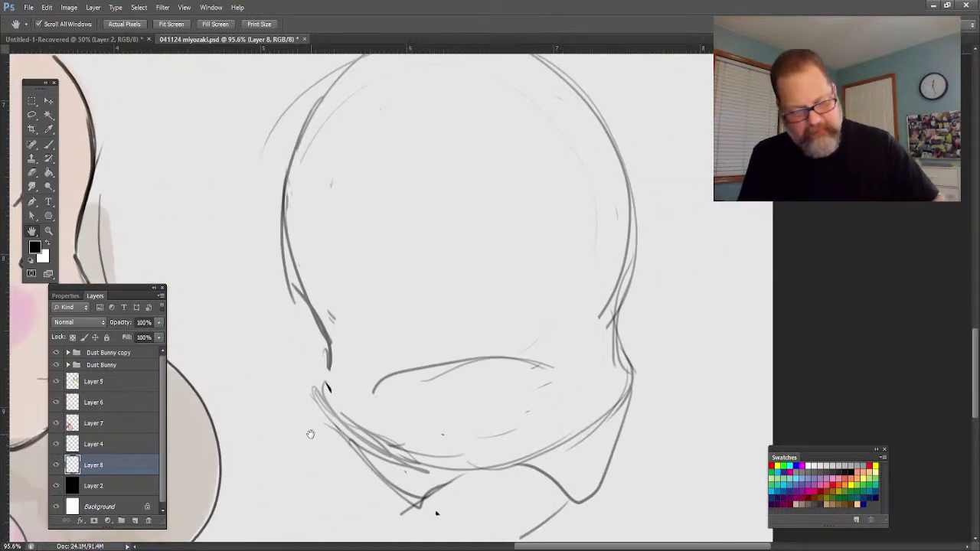
left_click(48, 144)
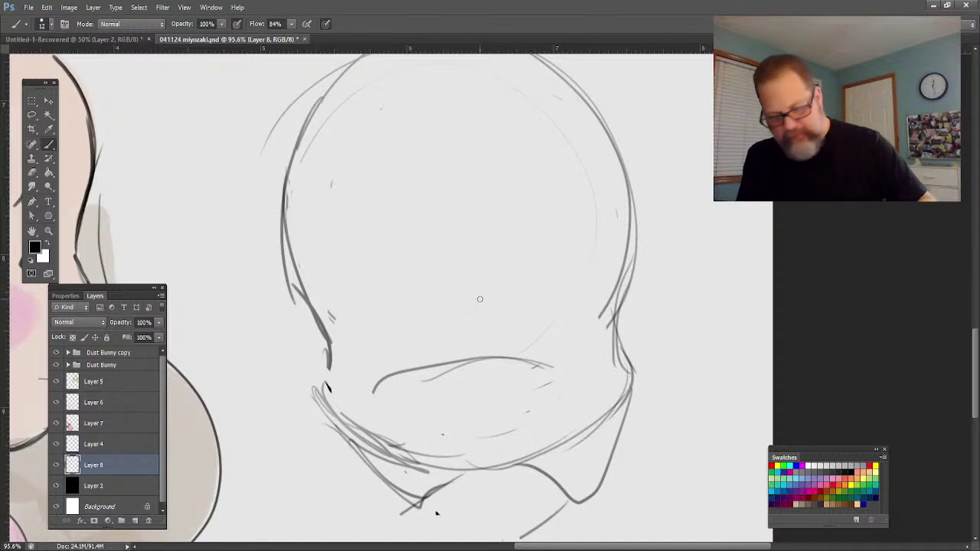
left_click(443, 312)
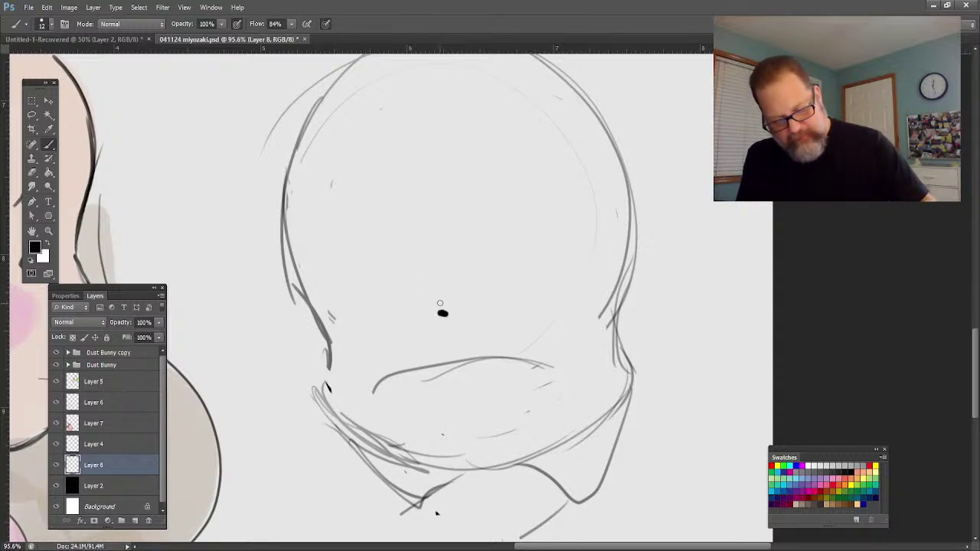
left_click(481, 313)
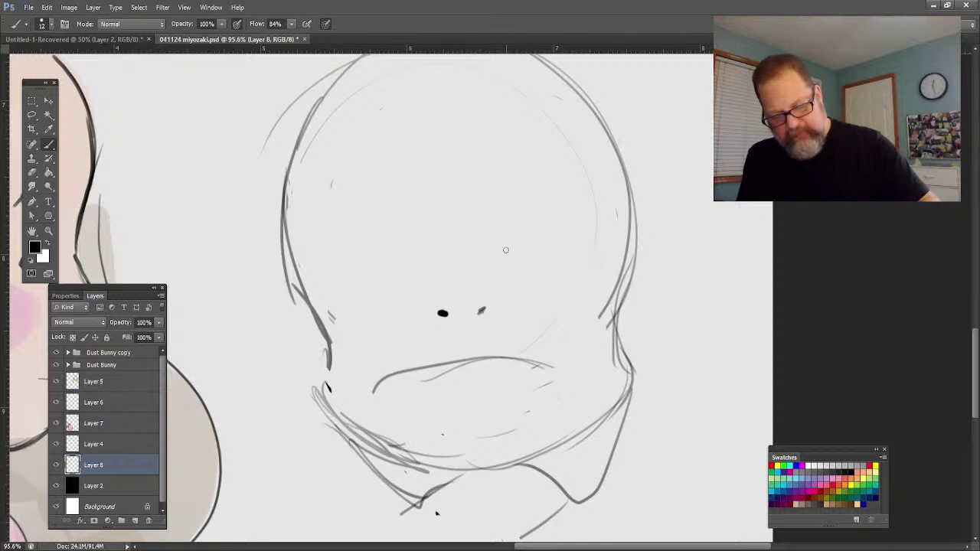
Draw a small round pupil for each eye, shade the left one, and outline the left eye as a large slanted oval.
mouse_move(510, 240)
left_mouse_down()
mouse_move(513, 254)
mouse_move(504, 247)
left_mouse_up()
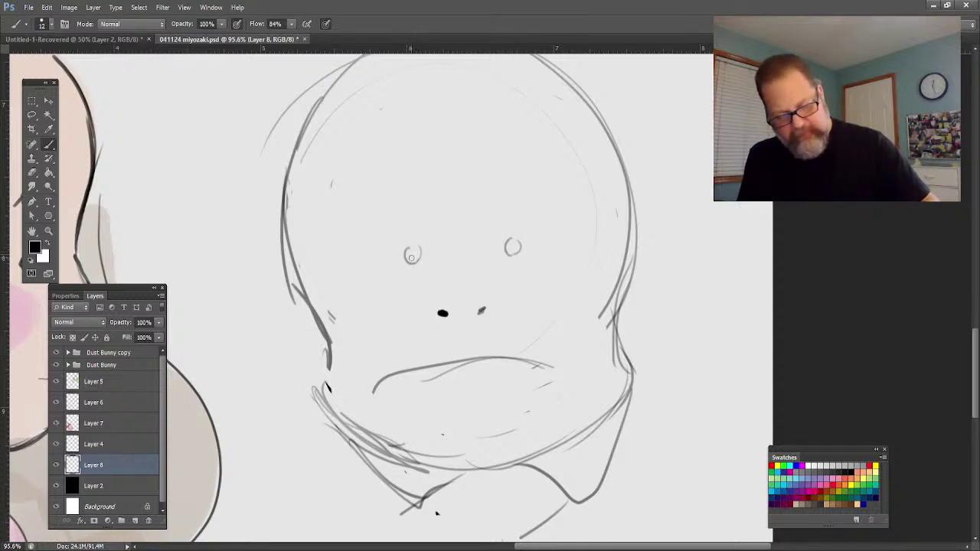
mouse_move(421, 253)
left_mouse_down()
mouse_move(392, 201)
mouse_move(376, 190)
mouse_move(354, 250)
mouse_move(390, 275)
left_mouse_up()
Try several curved strokes for the inner edge of the right eye beside its pupil circle.
left_click_drag(496, 242, 507, 206)
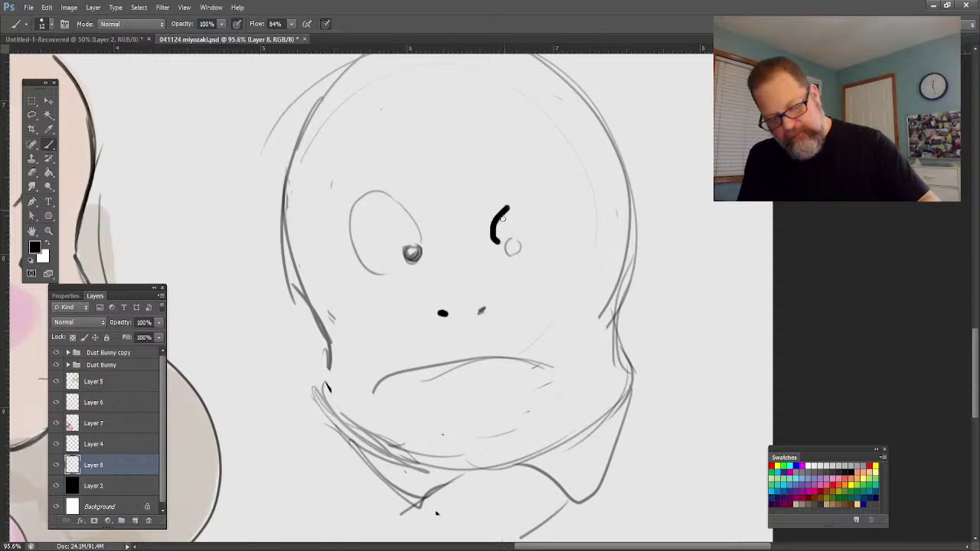
left_click_drag(494, 243, 502, 209)
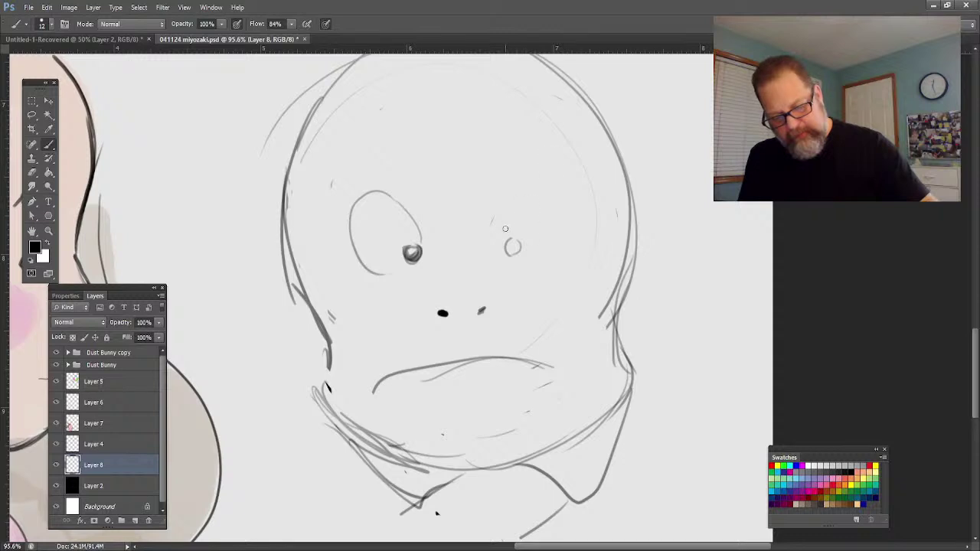
mouse_move(493, 244)
left_mouse_down()
mouse_move(494, 217)
mouse_move(517, 191)
left_mouse_up()
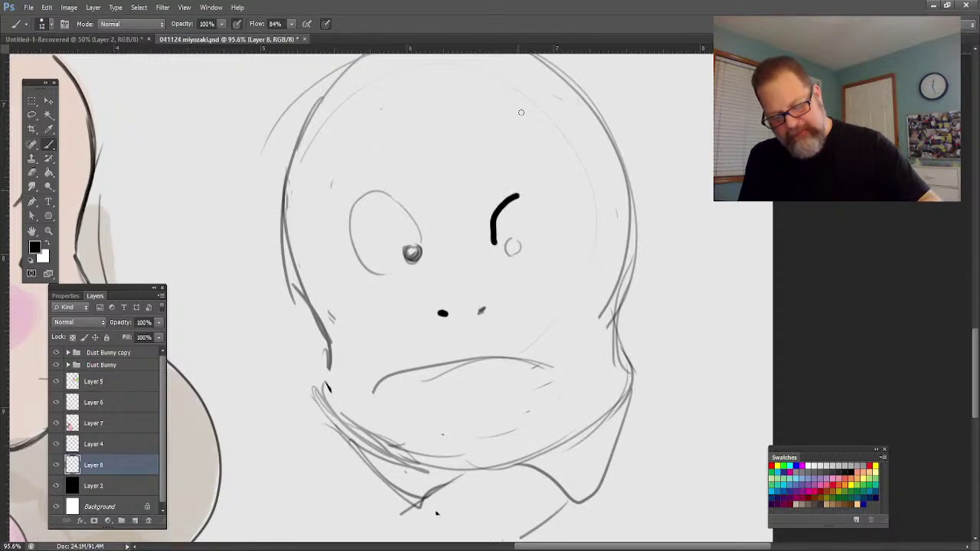
key("ctrl+z")
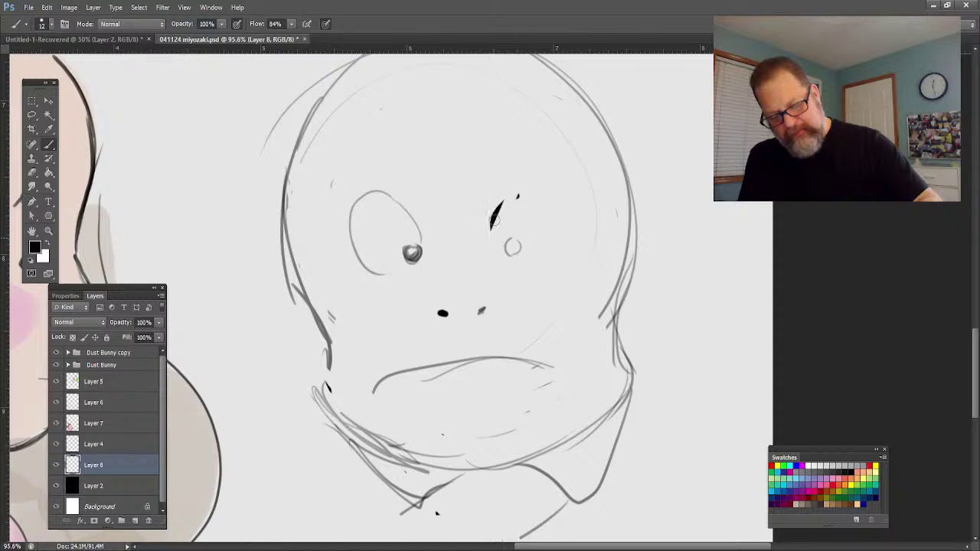
left_click_drag(514, 166, 503, 213)
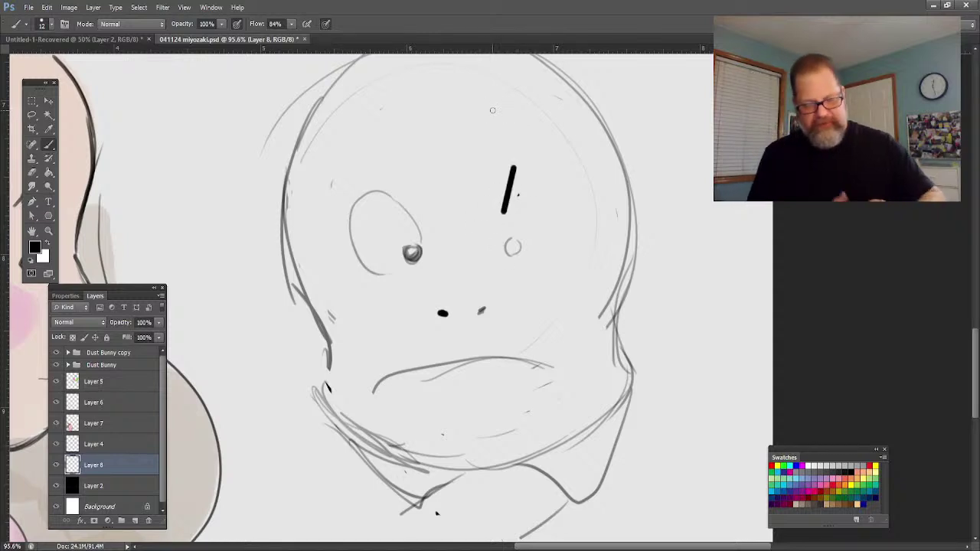
key("ctrl+z")
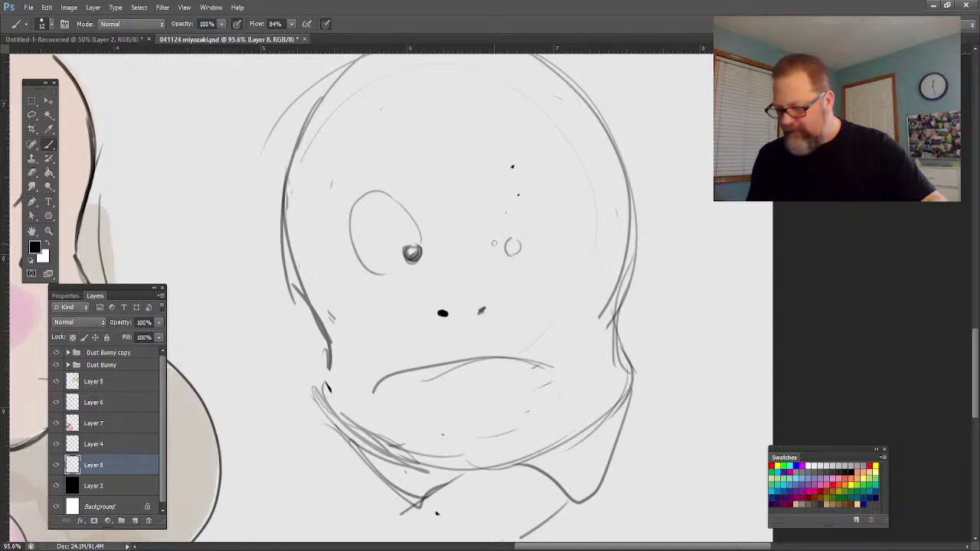
Try outlining both sides and the top of the right eye as an oval around its pupil circle.
mouse_move(493, 237)
left_mouse_down()
mouse_move(513, 198)
mouse_move(545, 190)
mouse_move(552, 239)
left_mouse_up()
left_click_drag(558, 201, 555, 234)
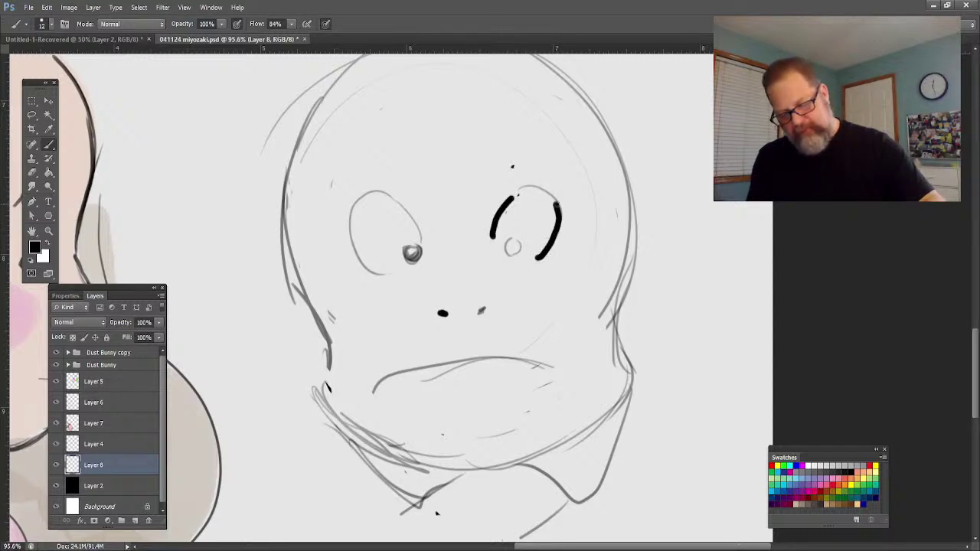
key("ctrl+alt+z")
key("ctrl+alt+z")
key("ctrl+alt+z")
key("ctrl+alt+z")
key("ctrl+alt+z")
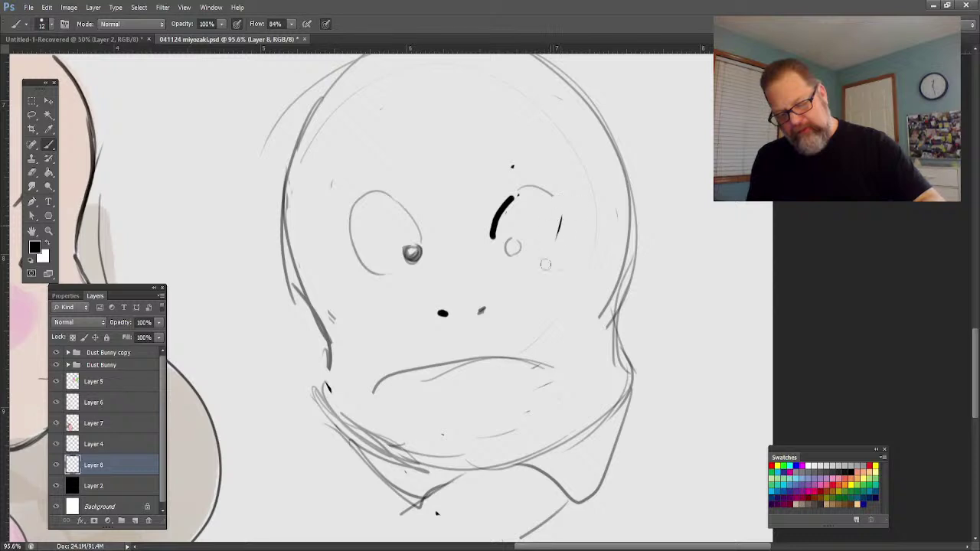
key("ctrl+alt+z")
key("ctrl+alt+z")
key("ctrl+alt+z")
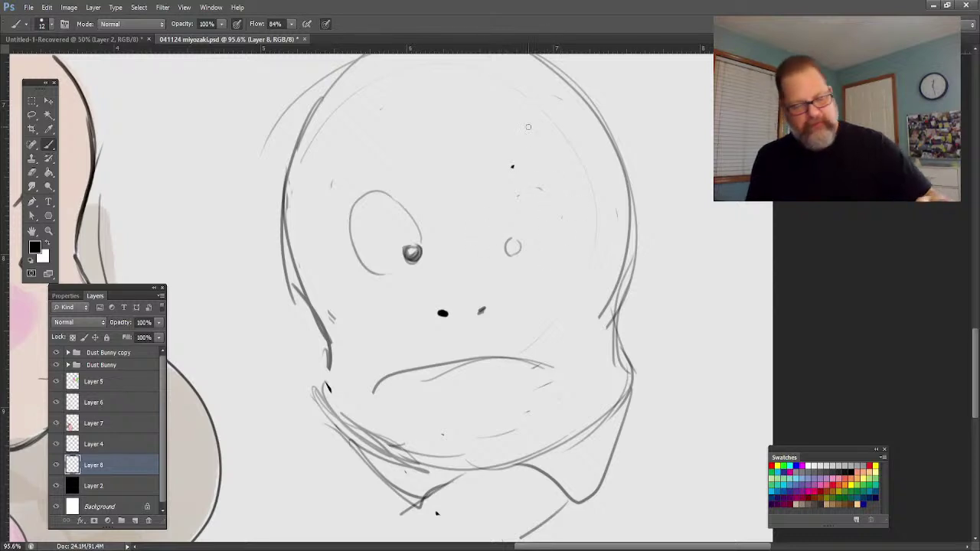
Outline the right eye as an open oval arch around its pupil and shade the pupil grey with a small highlight.
left_click(48, 231)
left_click_drag(415, 307, 444, 316)
left_click(48, 145)
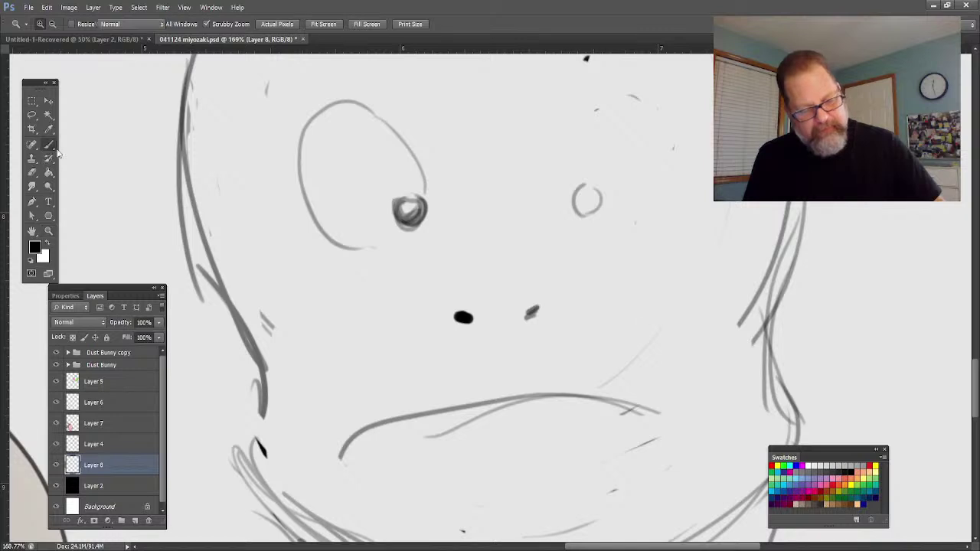
left_click_drag(553, 184, 569, 130)
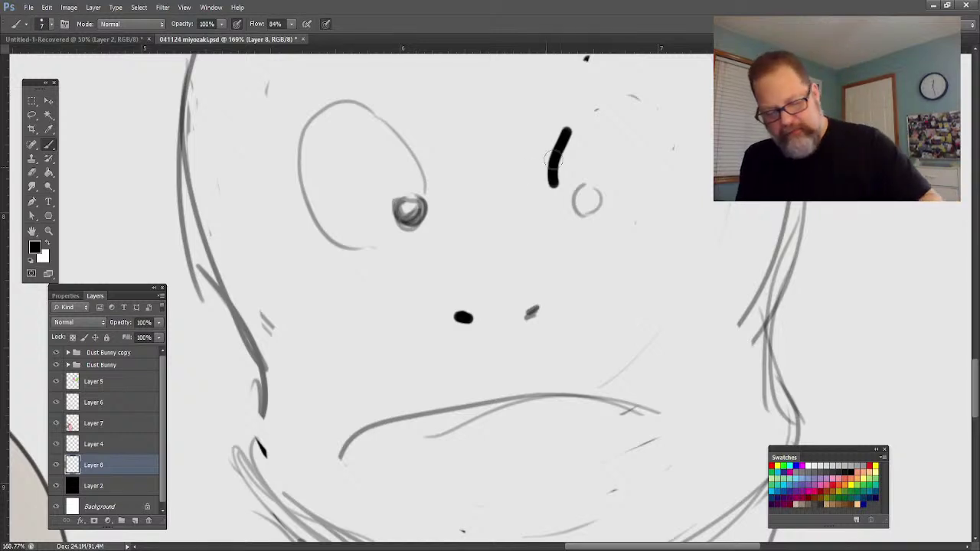
key("ctrl+z")
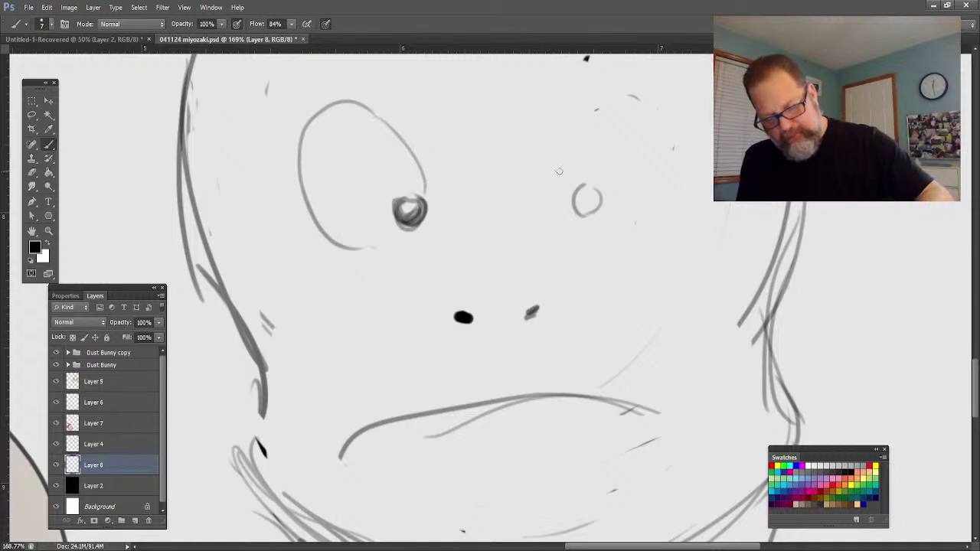
mouse_move(561, 177)
left_mouse_down()
mouse_move(591, 121)
mouse_move(618, 120)
mouse_move(645, 170)
mouse_move(617, 228)
left_mouse_up()
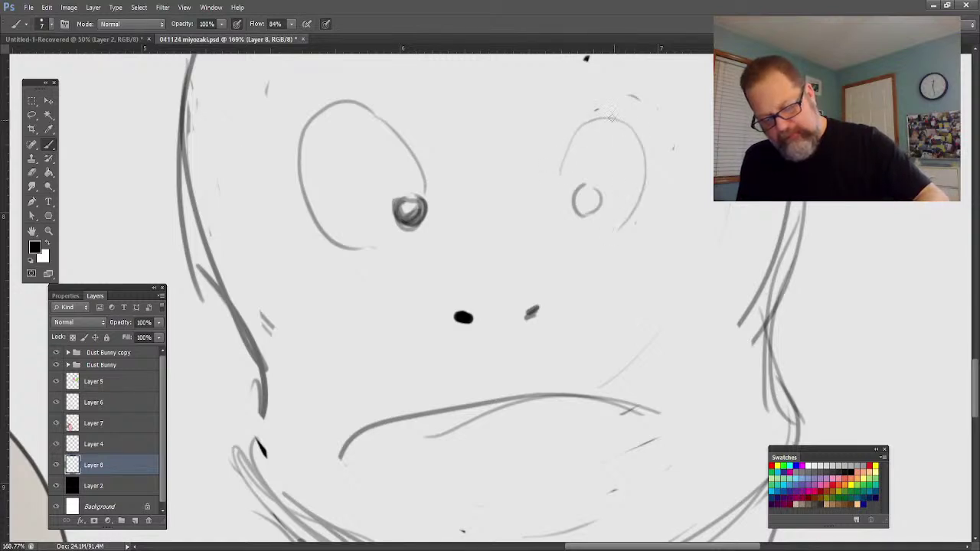
mouse_move(587, 126)
left_mouse_down()
mouse_move(555, 179)
mouse_move(630, 119)
mouse_move(624, 228)
left_mouse_up()
left_click_drag(566, 205, 595, 193)
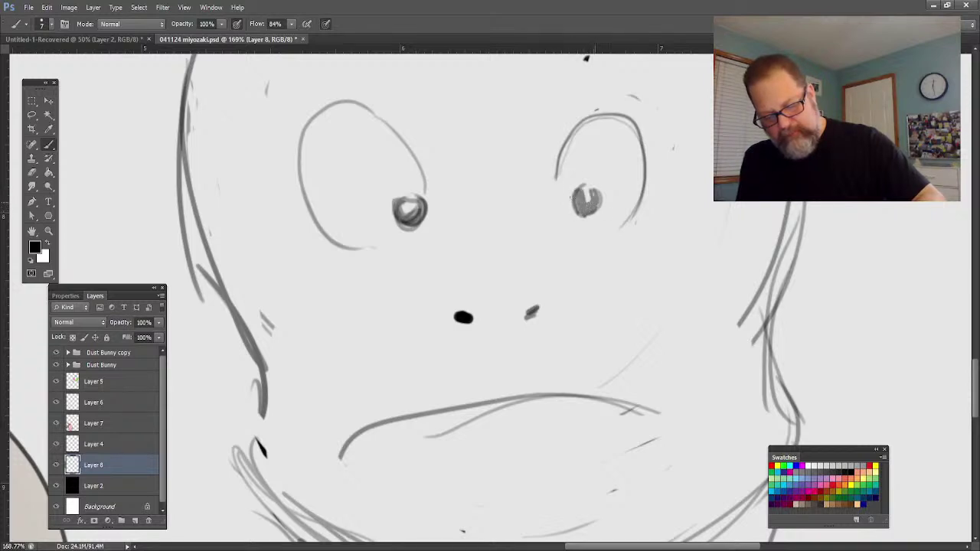
Dot small freckles on both cheeks and add short accent marks above the two nostrils.
left_click(357, 314)
left_click(381, 295)
left_click(328, 329)
left_click(453, 308)
left_click_drag(534, 311, 547, 304)
left_click_drag(664, 290, 674, 294)
Complete the mouth with a curved lower lip, a wavy tongue line and a row of upper teeth.
mouse_move(641, 412)
left_mouse_down()
mouse_move(665, 446)
mouse_move(566, 489)
left_mouse_up()
mouse_move(628, 462)
left_mouse_down()
mouse_move(483, 497)
mouse_move(345, 458)
left_mouse_up()
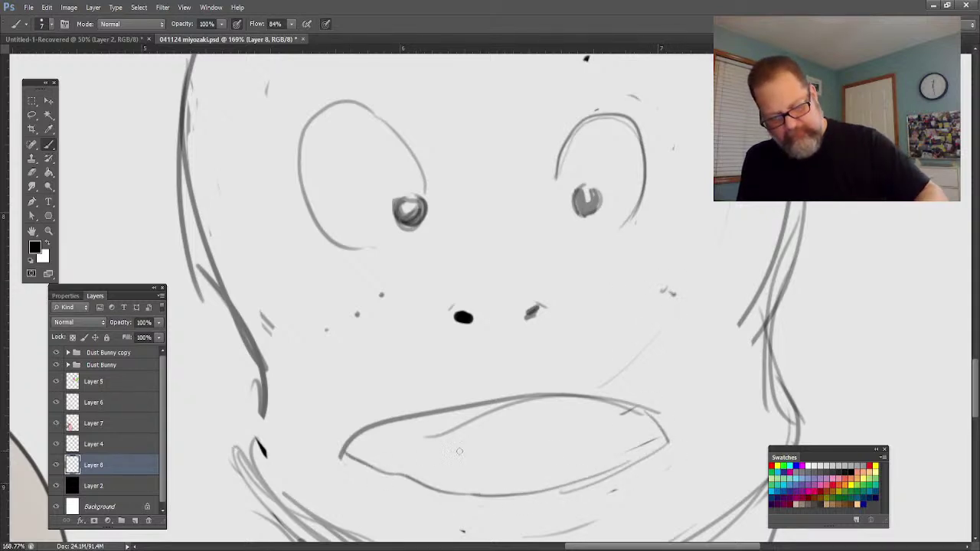
mouse_move(654, 440)
left_mouse_down()
mouse_move(547, 433)
mouse_move(480, 460)
mouse_move(349, 452)
left_mouse_up()
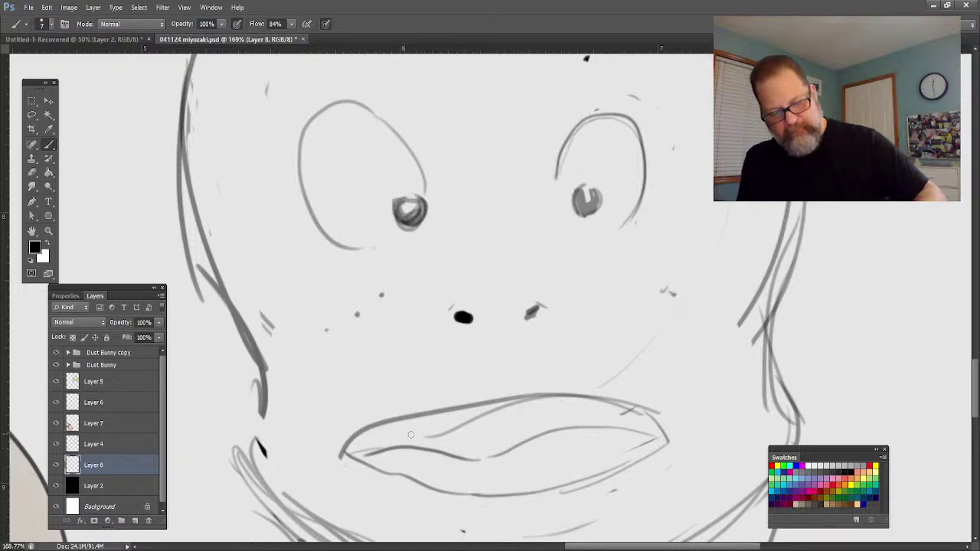
left_click_drag(398, 434, 484, 428)
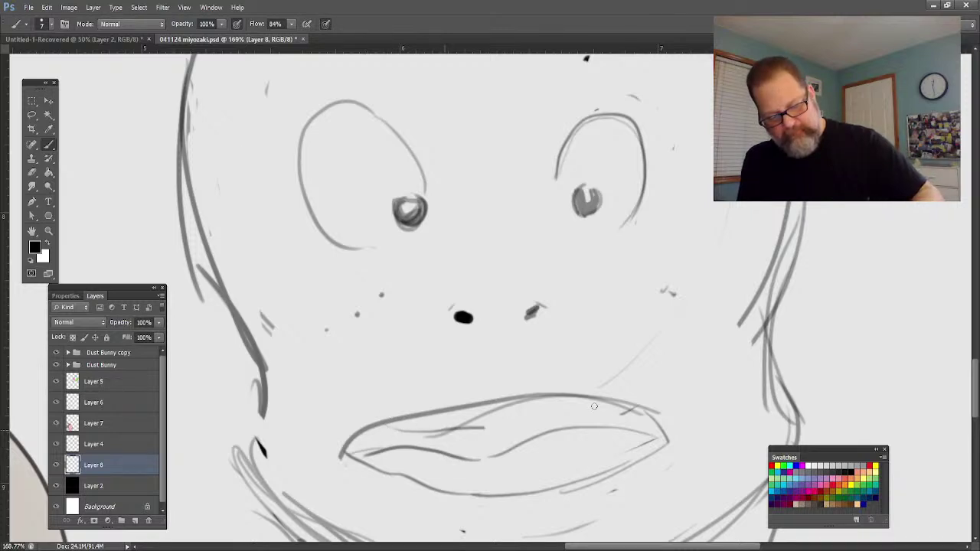
mouse_move(484, 428)
left_mouse_down()
mouse_move(588, 414)
mouse_move(602, 399)
left_mouse_up()
mouse_move(489, 425)
left_mouse_down()
mouse_move(491, 402)
mouse_move(540, 397)
left_mouse_up()
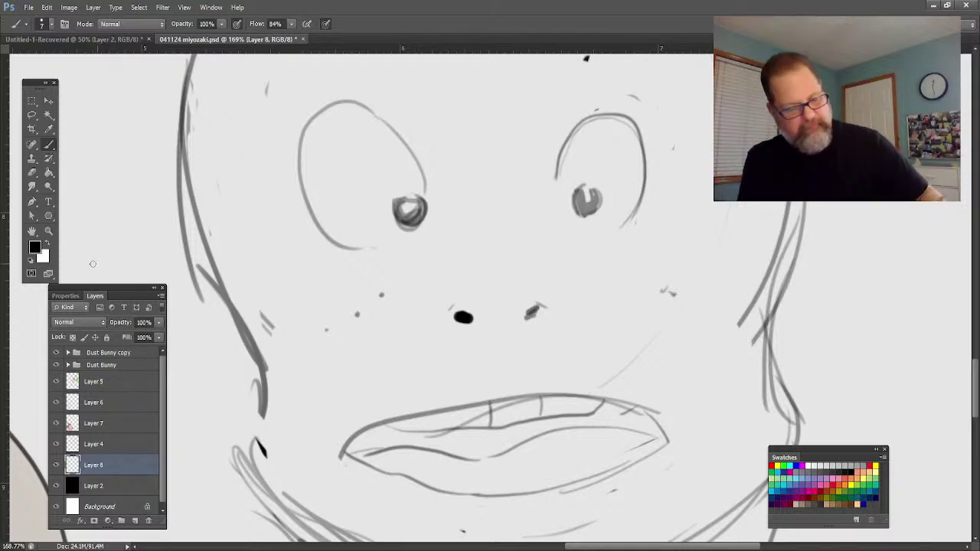
Draw an ear on each side of the head with short curved lines for the inner folds.
left_click(49, 230)
key("ctrl+0")
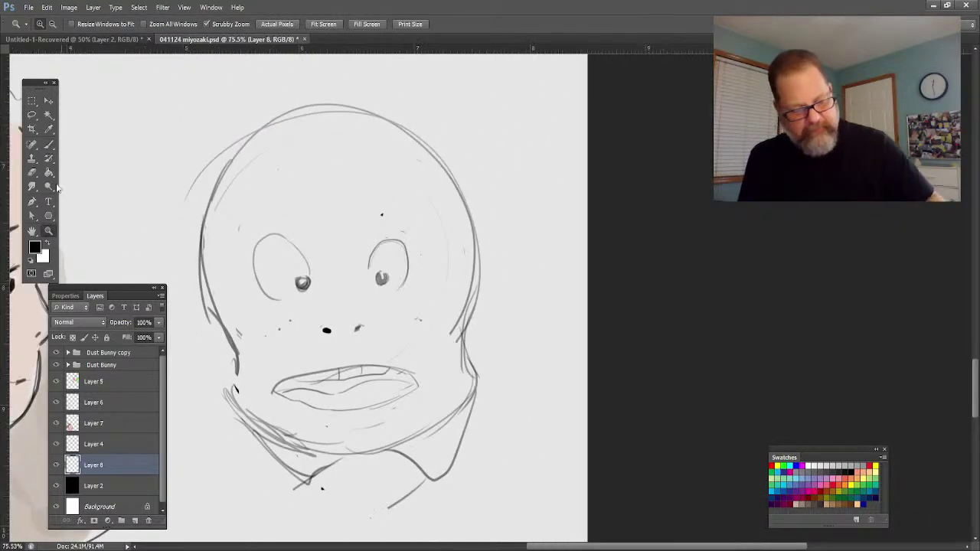
left_click(47, 147)
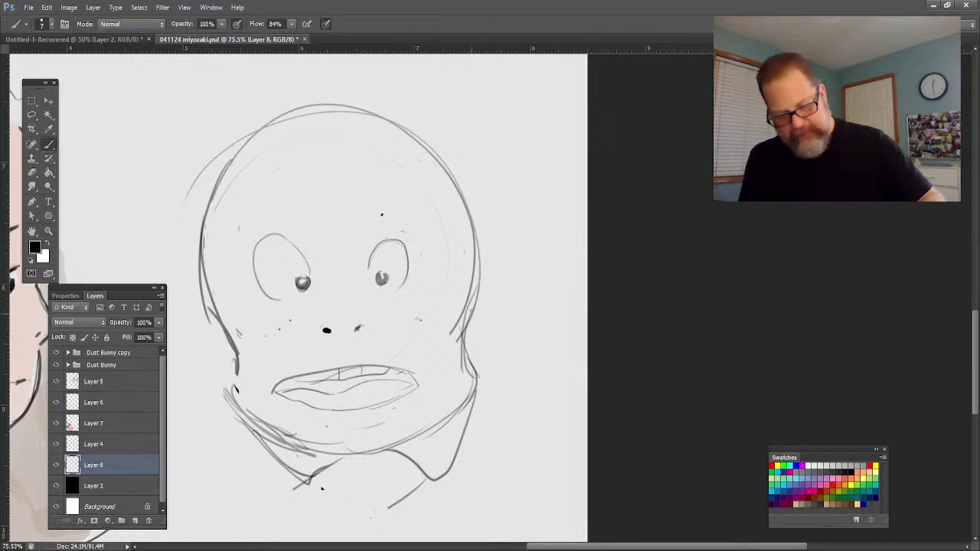
mouse_move(471, 312)
left_mouse_down()
mouse_move(511, 277)
mouse_move(523, 288)
mouse_move(480, 346)
left_mouse_up()
mouse_move(513, 300)
left_mouse_down()
mouse_move(469, 352)
mouse_move(498, 308)
mouse_move(475, 331)
left_mouse_up()
left_click_drag(162, 282, 205, 369)
left_click_drag(184, 314, 219, 342)
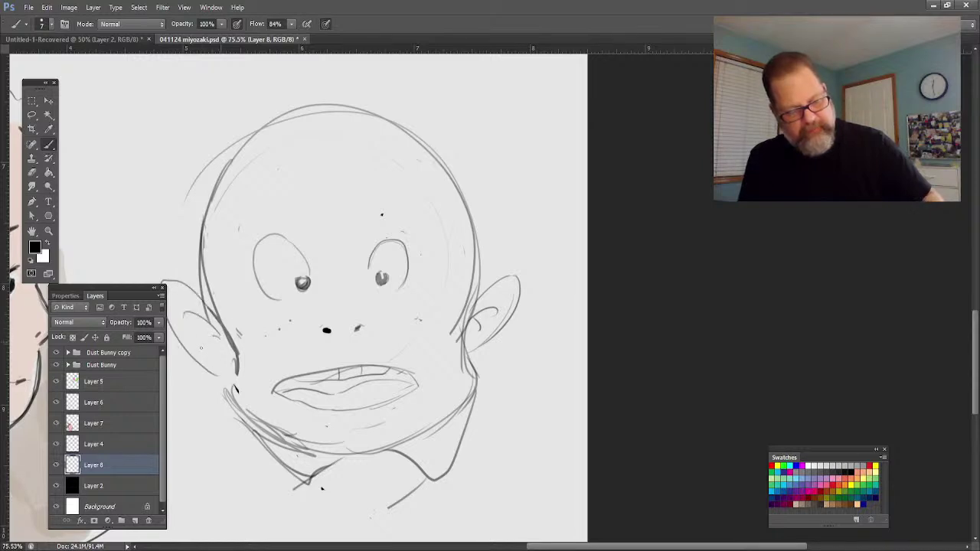
left_click_drag(182, 301, 218, 375)
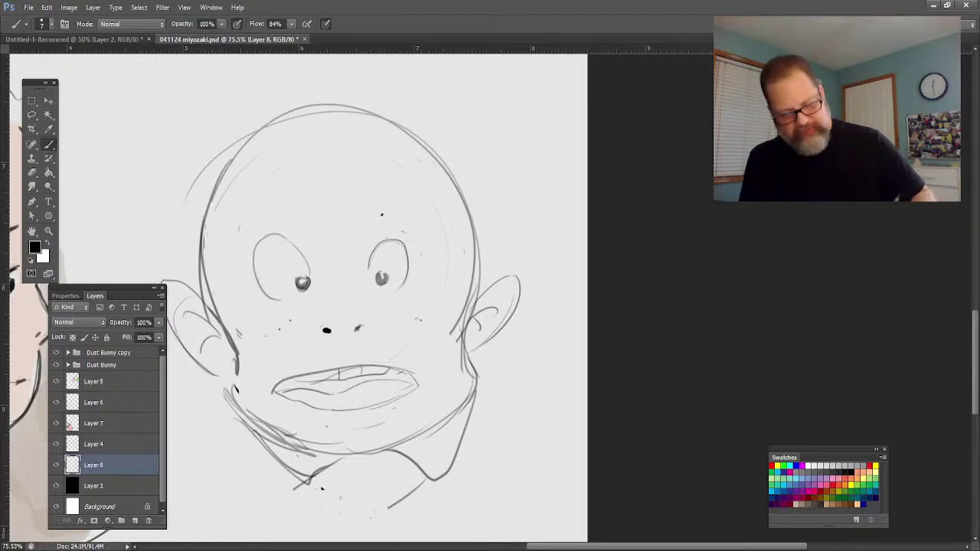
Sketch the lower edges of the shirt collar and the start of a tie below the chin.
left_click_drag(427, 480, 383, 526)
mouse_move(297, 489)
left_mouse_down()
mouse_move(347, 524)
mouse_move(337, 540)
left_mouse_up()
left_click_drag(392, 522, 407, 540)
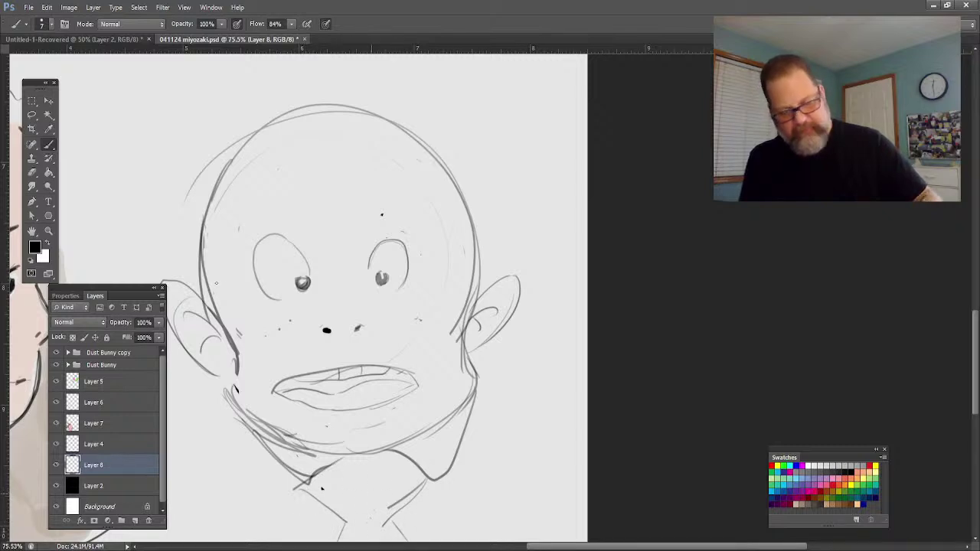
Outline spiky hair around the head, scribble a fringe over the forehead and add two slanted eyebrows.
mouse_move(186, 253)
left_mouse_down()
mouse_move(208, 297)
mouse_move(179, 245)
mouse_move(172, 153)
mouse_move(183, 103)
left_mouse_up()
left_click(49, 231)
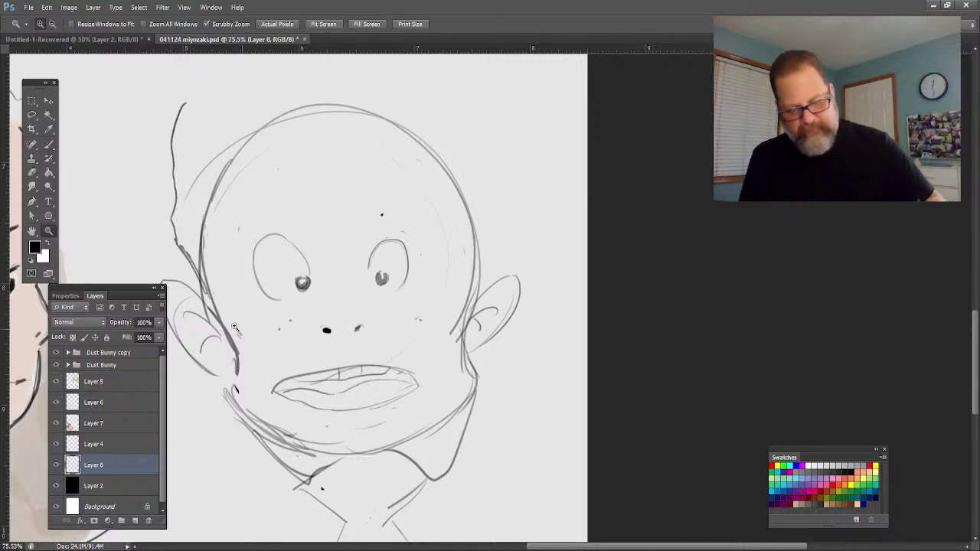
left_click_drag(229, 331, 191, 331)
left_click_drag(253, 226, 242, 231)
left_click(49, 147)
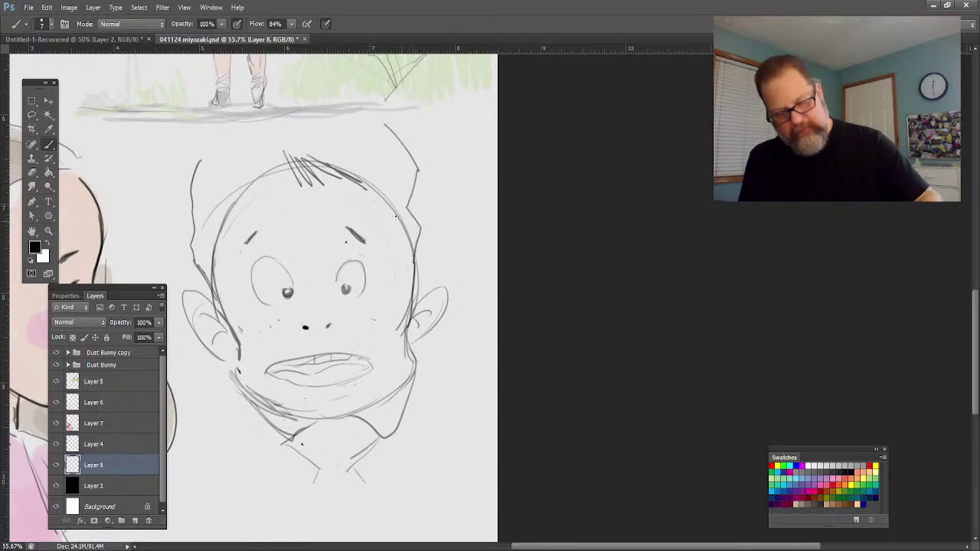
left_click_drag(314, 128, 378, 134)
left_click_drag(351, 97, 296, 128)
left_click_drag(309, 89, 245, 129)
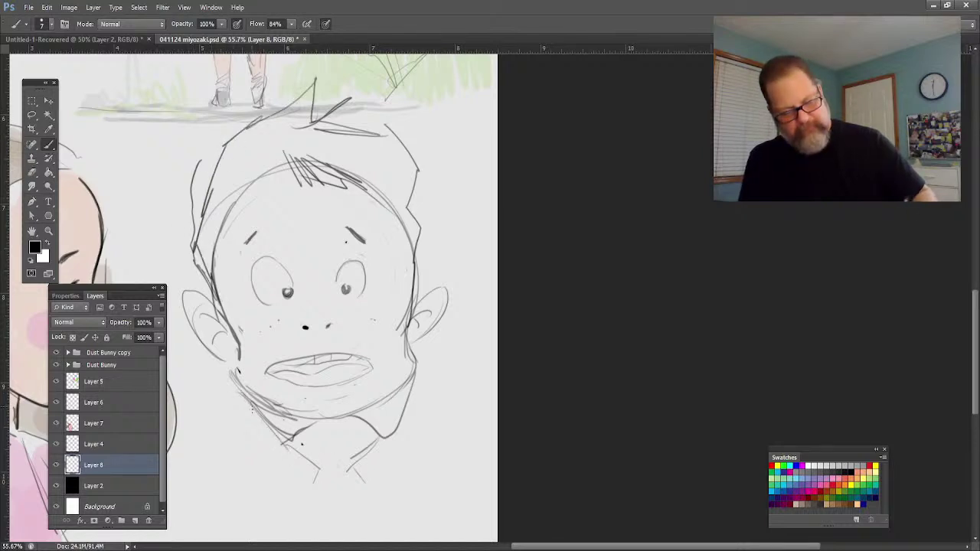
Draw the sloping shoulders and the jacket lapel lines on both sides of the collar.
left_click_drag(411, 404, 371, 504)
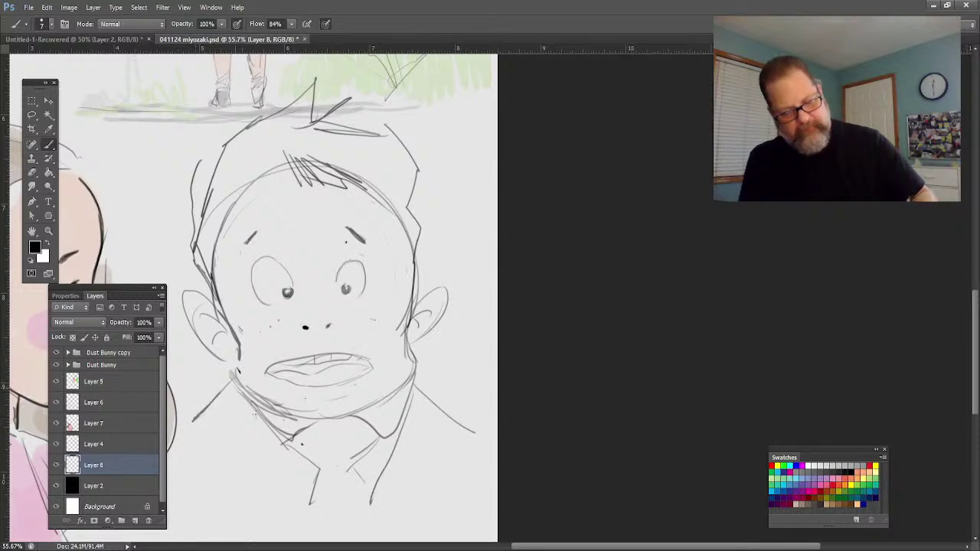
left_click_drag(260, 419, 312, 503)
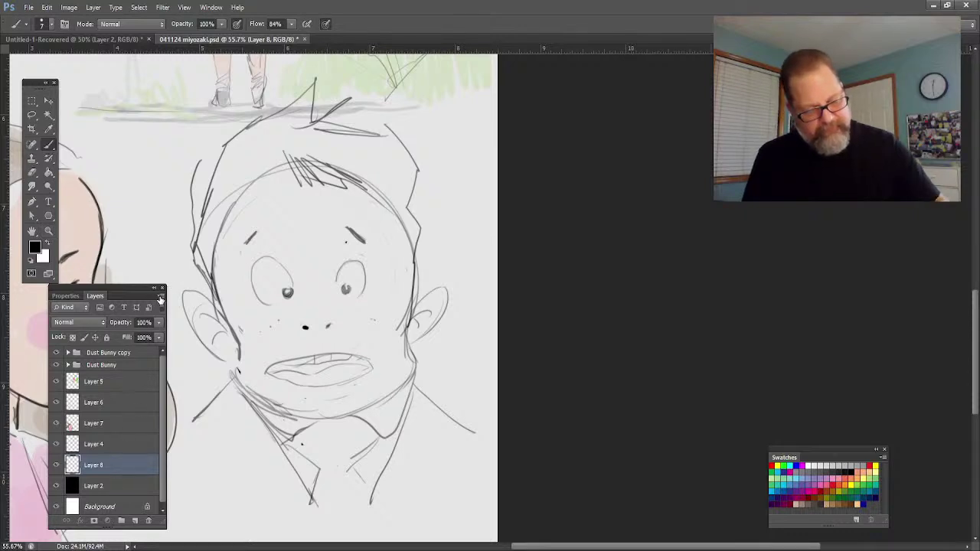
On a new layer beneath the sketch, paint the face and ears peach with a size 96 brush and set the layer opacity to 51%.
key("alt+bracketleft")
key("ctrl+shift+alt+n")
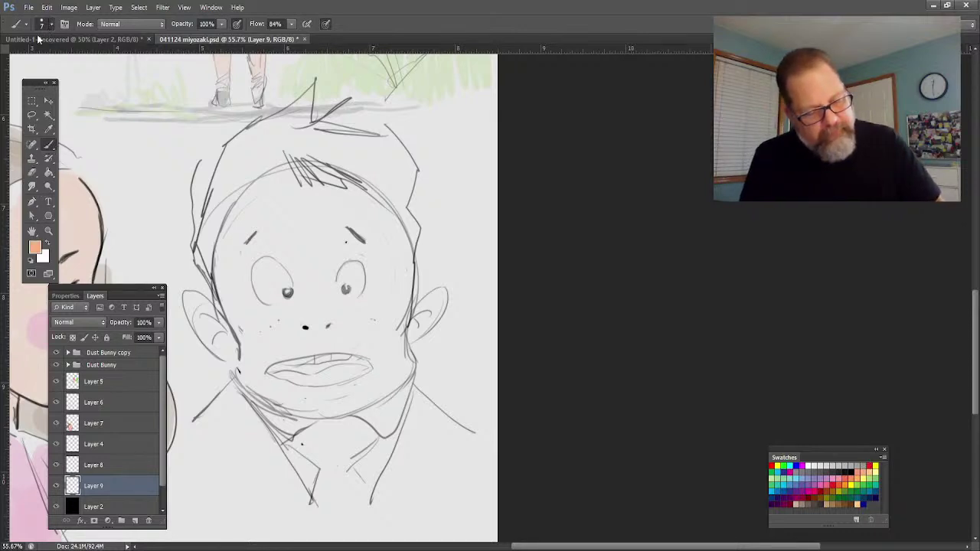
key("bracketright")
key("bracketright")
key("bracketright")
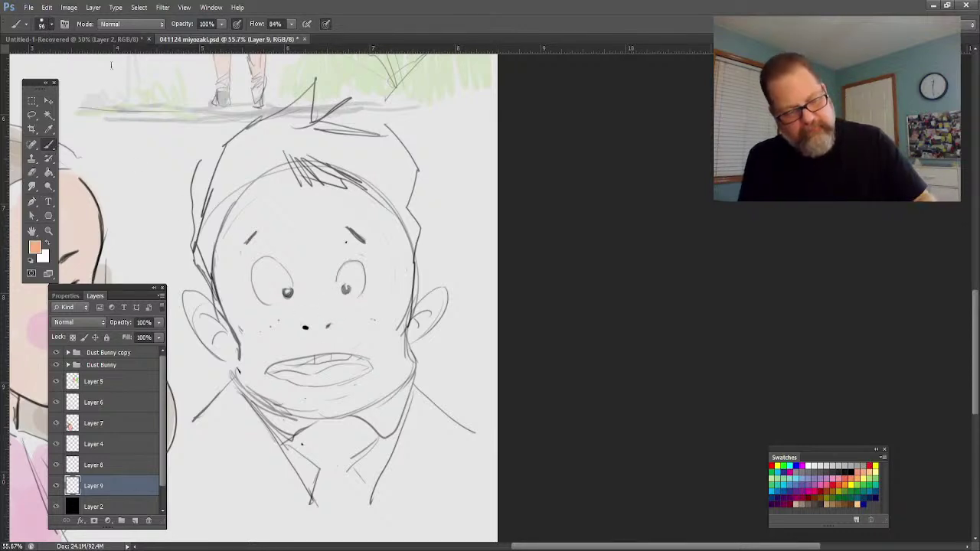
mouse_move(375, 230)
left_mouse_down()
mouse_move(383, 329)
mouse_move(375, 242)
mouse_move(371, 313)
mouse_move(377, 250)
mouse_move(389, 299)
mouse_move(399, 257)
mouse_move(389, 359)
mouse_move(368, 324)
mouse_move(400, 363)
mouse_move(423, 320)
mouse_move(406, 330)
mouse_move(368, 399)
mouse_move(368, 383)
mouse_move(363, 390)
mouse_move(406, 371)
mouse_move(319, 405)
mouse_move(361, 382)
mouse_move(296, 398)
mouse_move(316, 398)
mouse_move(255, 385)
mouse_move(305, 393)
mouse_move(261, 379)
mouse_move(310, 400)
mouse_move(266, 397)
mouse_move(203, 308)
mouse_move(232, 335)
mouse_move(235, 297)
mouse_move(217, 282)
mouse_move(227, 224)
mouse_move(252, 204)
mouse_move(271, 227)
mouse_move(274, 180)
mouse_move(232, 210)
mouse_move(228, 235)
mouse_move(260, 186)
mouse_move(306, 255)
mouse_move(288, 247)
mouse_move(295, 262)
mouse_move(271, 247)
mouse_move(304, 290)
mouse_move(299, 316)
mouse_move(252, 324)
mouse_move(264, 358)
mouse_move(316, 318)
mouse_move(322, 238)
mouse_move(310, 192)
mouse_move(337, 207)
mouse_move(330, 182)
mouse_move(387, 226)
mouse_move(337, 264)
mouse_move(318, 295)
mouse_move(360, 322)
mouse_move(326, 310)
mouse_move(372, 309)
mouse_move(370, 342)
left_mouse_up()
mouse_move(303, 343)
left_mouse_down()
mouse_move(334, 352)
mouse_move(287, 348)
mouse_move(267, 359)
left_mouse_up()
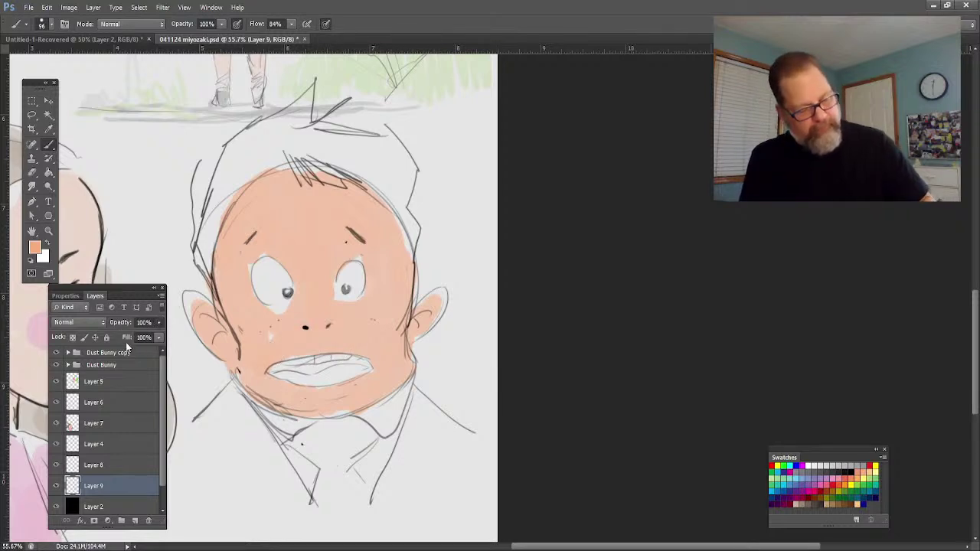
left_click_drag(133, 336, 136, 340)
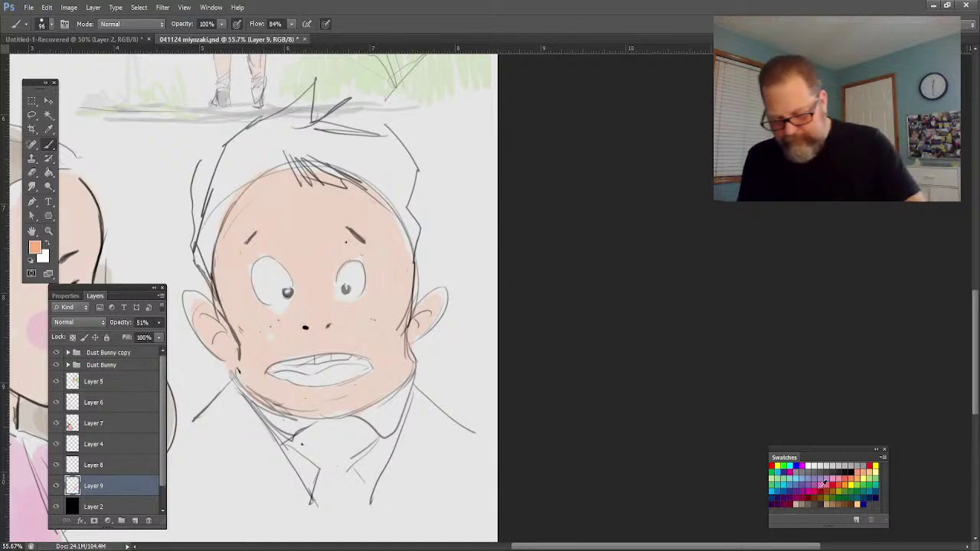
Paint pink blush on both cheeks and colour the inside of the mouth below the teeth pink.
left_click(830, 476)
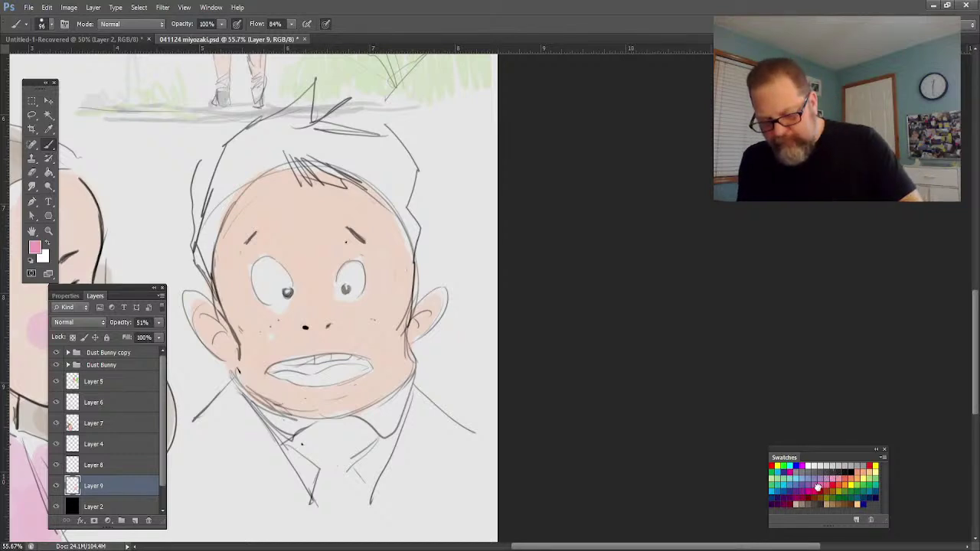
left_click_drag(372, 329, 378, 331)
left_click_drag(253, 325, 263, 331)
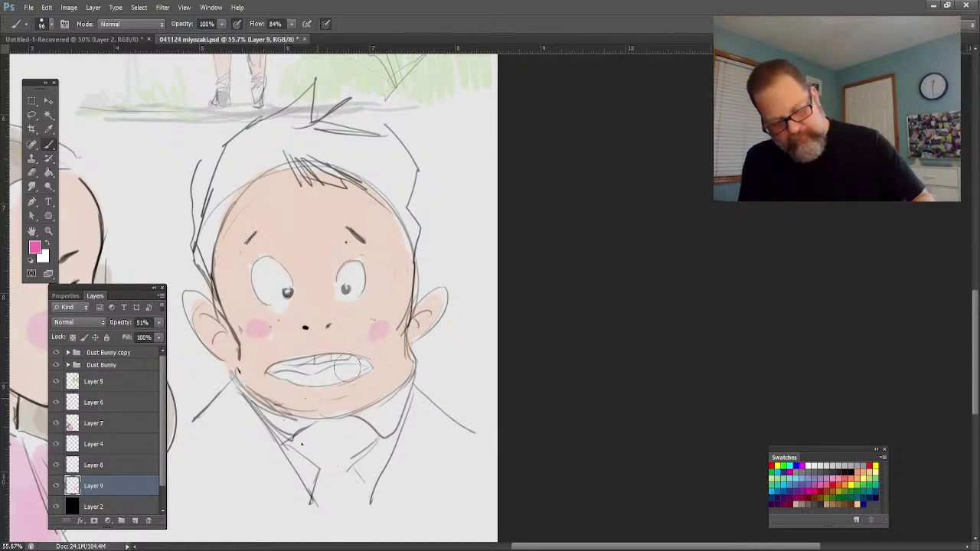
mouse_move(360, 369)
left_mouse_down()
mouse_move(305, 368)
mouse_move(321, 361)
mouse_move(287, 375)
mouse_move(348, 373)
mouse_move(286, 374)
mouse_move(358, 368)
mouse_move(283, 381)
left_mouse_up()
mouse_move(363, 367)
left_mouse_down()
mouse_move(285, 372)
mouse_move(296, 368)
left_mouse_up()
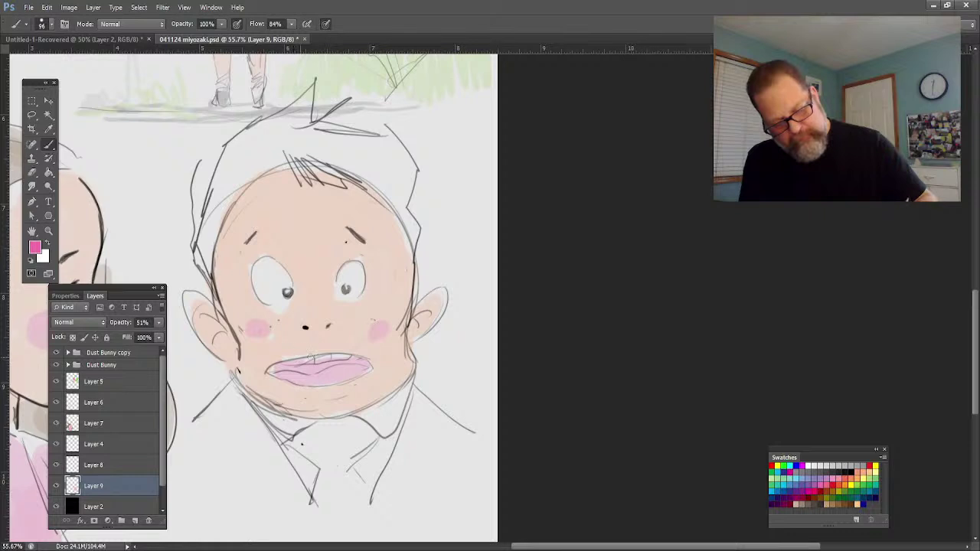
Paint the hair, both sides of the jacket and the shadow inside the mouth with black.
left_click(855, 466)
mouse_move(321, 366)
left_mouse_down()
mouse_move(277, 369)
mouse_move(363, 362)
mouse_move(303, 365)
mouse_move(280, 353)
left_mouse_up()
mouse_move(214, 233)
left_mouse_down()
mouse_move(218, 304)
mouse_move(205, 244)
mouse_move(197, 247)
mouse_move(208, 266)
mouse_move(208, 200)
mouse_move(205, 251)
mouse_move(186, 265)
mouse_move(201, 243)
mouse_move(200, 185)
mouse_move(213, 197)
mouse_move(244, 166)
mouse_move(239, 153)
mouse_move(216, 175)
mouse_move(230, 142)
mouse_move(264, 134)
mouse_move(301, 97)
mouse_move(238, 155)
mouse_move(292, 140)
mouse_move(276, 158)
mouse_move(308, 190)
mouse_move(259, 141)
mouse_move(296, 193)
mouse_move(279, 172)
mouse_move(245, 159)
mouse_move(307, 197)
mouse_move(220, 170)
mouse_move(249, 198)
mouse_move(249, 189)
mouse_move(211, 208)
mouse_move(190, 253)
mouse_move(229, 216)
mouse_move(205, 295)
left_mouse_up()
mouse_move(341, 153)
left_mouse_down()
mouse_move(349, 181)
mouse_move(336, 184)
mouse_move(264, 140)
mouse_move(280, 171)
mouse_move(325, 150)
mouse_move(359, 174)
mouse_move(307, 130)
mouse_move(372, 138)
mouse_move(350, 126)
mouse_move(295, 117)
mouse_move(406, 151)
mouse_move(334, 140)
mouse_move(374, 160)
mouse_move(400, 196)
mouse_move(395, 206)
mouse_move(384, 156)
mouse_move(395, 156)
mouse_move(419, 200)
mouse_move(352, 150)
mouse_move(382, 184)
left_mouse_up()
mouse_move(326, 165)
left_mouse_down()
mouse_move(422, 279)
mouse_move(340, 188)
left_mouse_up()
mouse_move(261, 423)
left_mouse_down()
mouse_move(237, 390)
mouse_move(291, 481)
mouse_move(240, 407)
mouse_move(224, 421)
mouse_move(245, 470)
mouse_move(218, 451)
mouse_move(217, 409)
mouse_move(185, 454)
mouse_move(245, 501)
left_mouse_up()
mouse_move(427, 420)
left_mouse_down()
mouse_move(396, 487)
mouse_move(401, 455)
mouse_move(390, 473)
mouse_move(416, 402)
mouse_move(446, 434)
mouse_move(407, 499)
mouse_move(395, 482)
mouse_move(467, 467)
mouse_move(485, 473)
mouse_move(419, 475)
left_mouse_up()
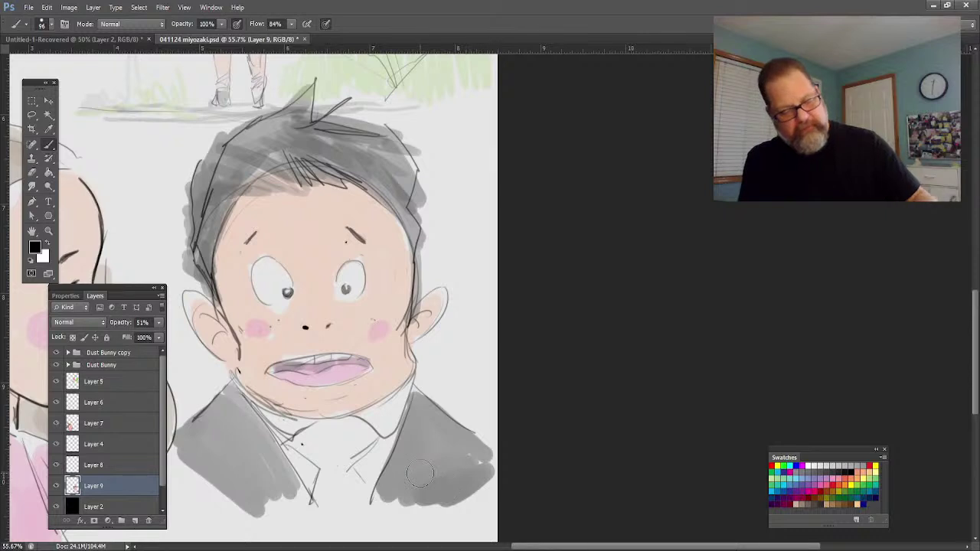
Paint the tie red and save the document.
left_click(771, 465)
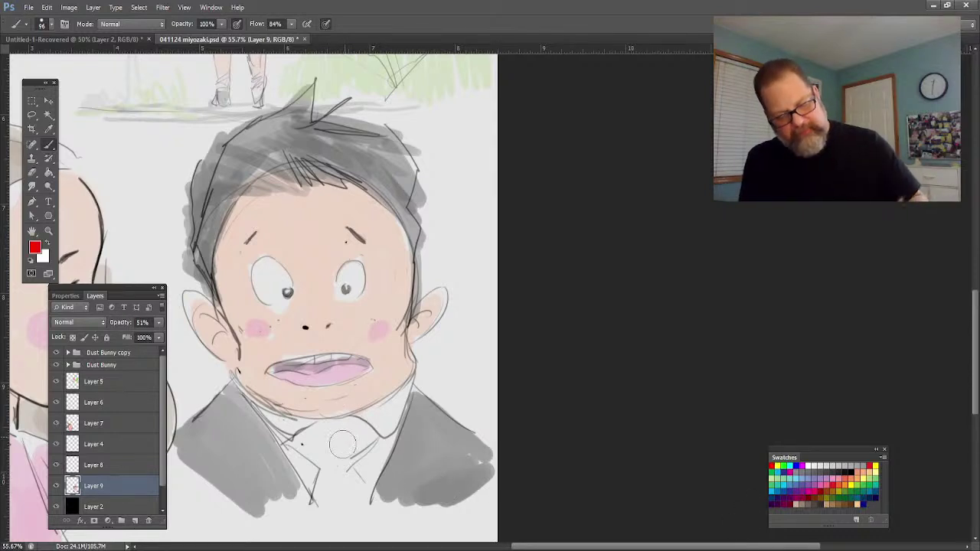
mouse_move(358, 433)
left_mouse_down()
mouse_move(320, 434)
mouse_move(328, 439)
mouse_move(298, 442)
mouse_move(341, 466)
mouse_move(314, 500)
mouse_move(364, 502)
mouse_move(340, 460)
mouse_move(355, 482)
mouse_move(326, 484)
left_mouse_up()
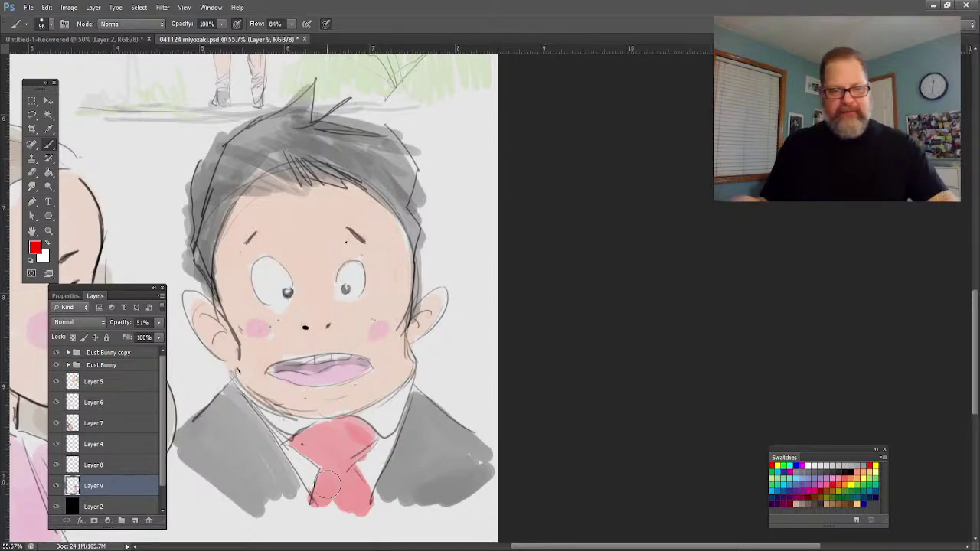
key("ctrl+minus")
key("ctrl+minus")
key("ctrl+minus")
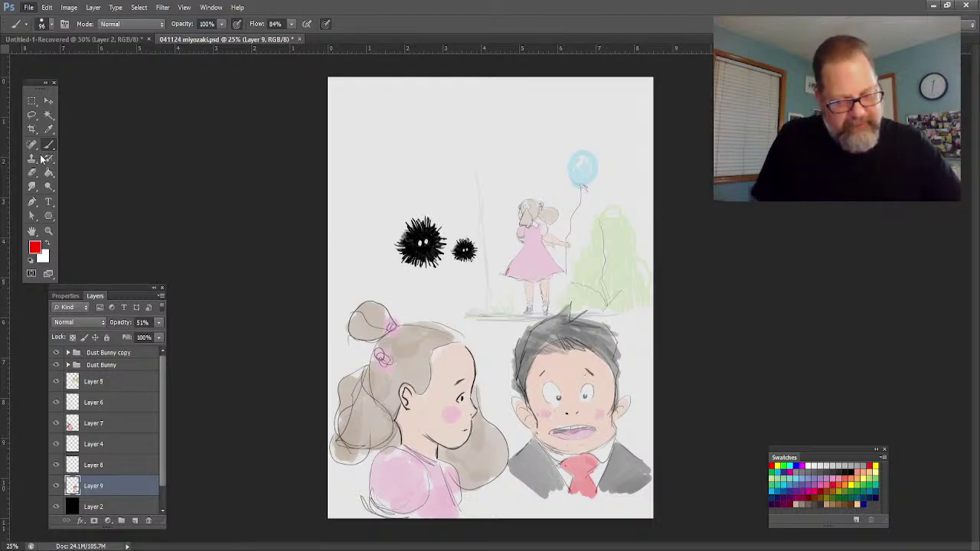
key("ctrl+s")
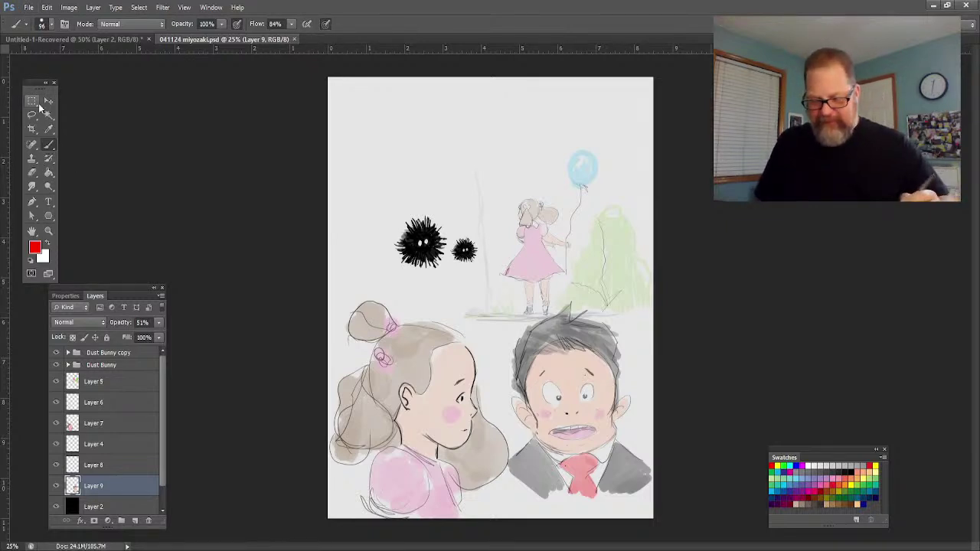
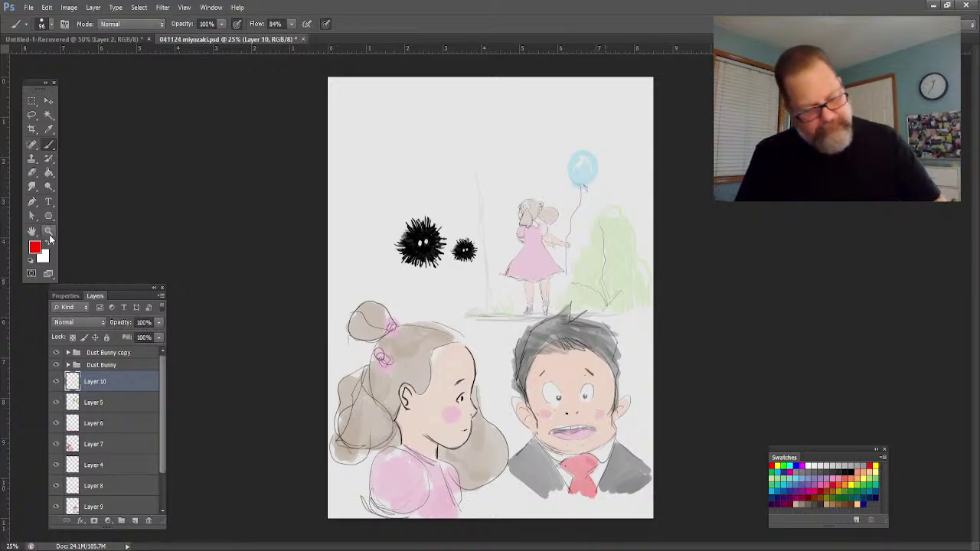
Sketch a round head with a vertical centre line above the larger dust bunny, using a black size 7 brush.
key("i")
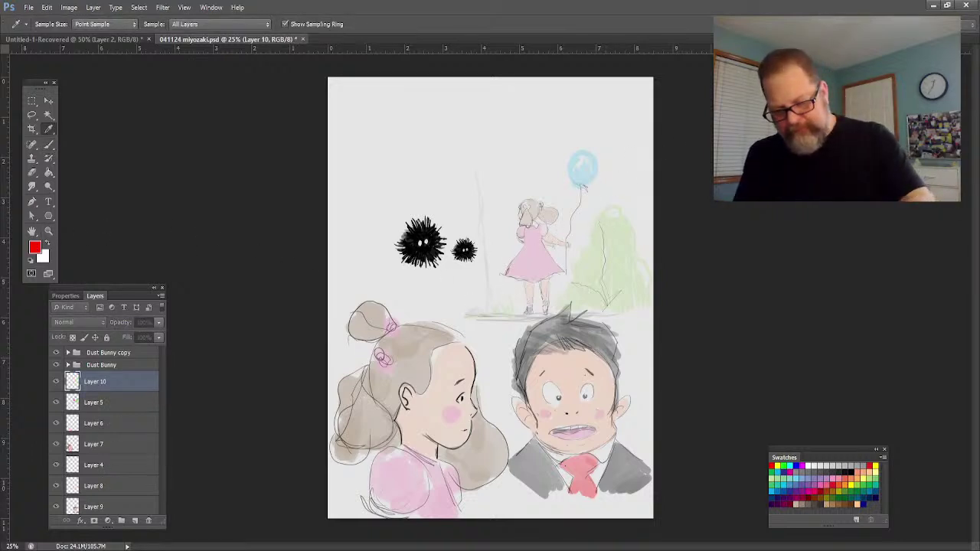
key("b")
key("d")
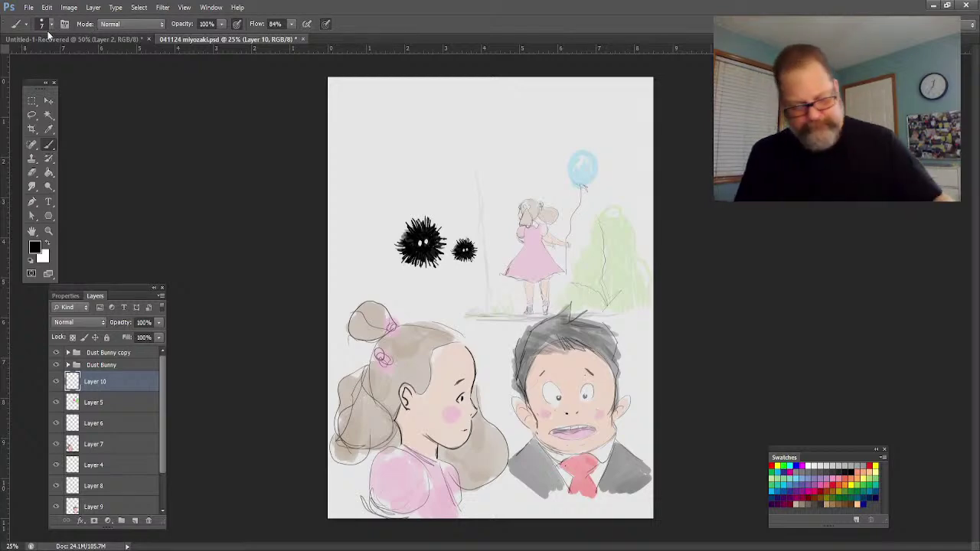
left_click(48, 231)
left_click_drag(430, 163, 485, 192)
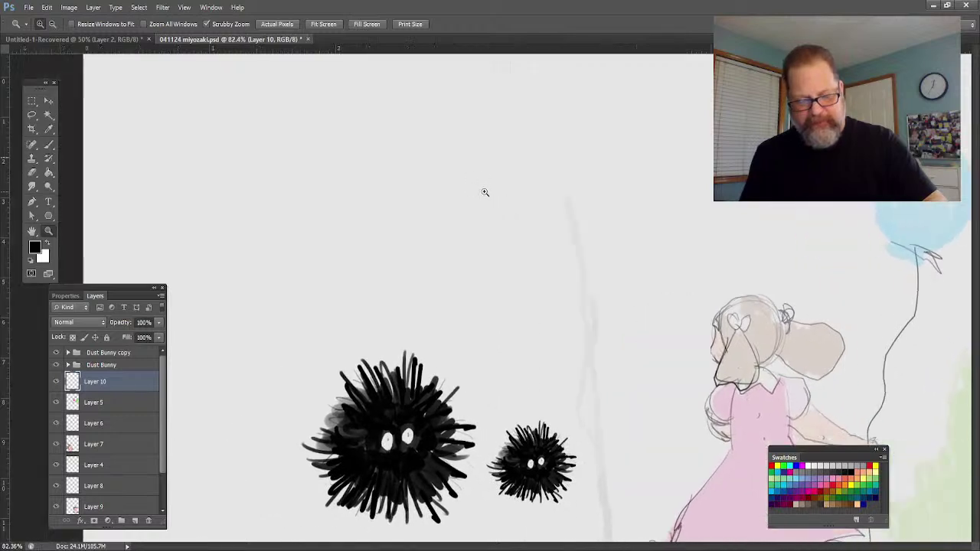
left_click(49, 144)
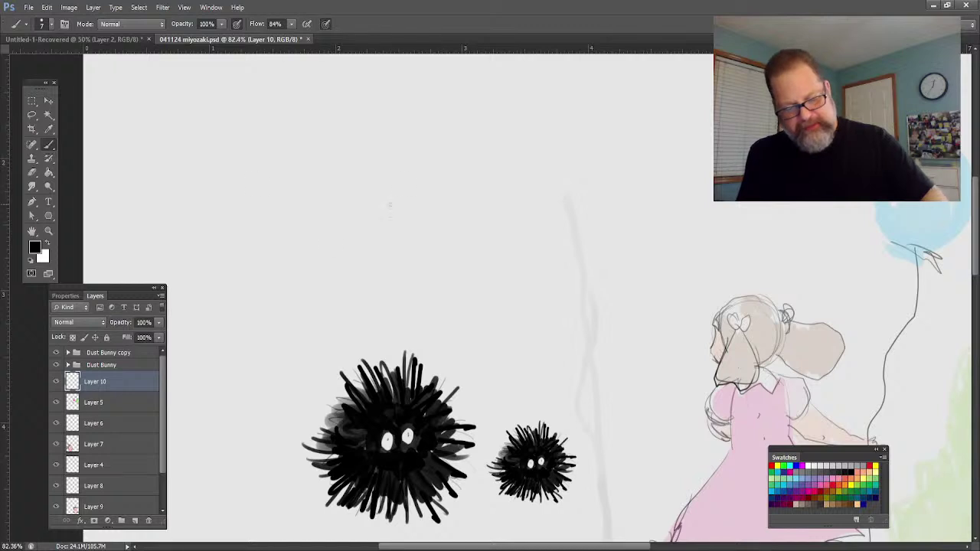
mouse_move(349, 84)
left_mouse_down()
mouse_move(400, 204)
mouse_move(252, 219)
mouse_move(306, 73)
mouse_move(403, 166)
left_mouse_up()
left_click_drag(398, 123, 271, 136)
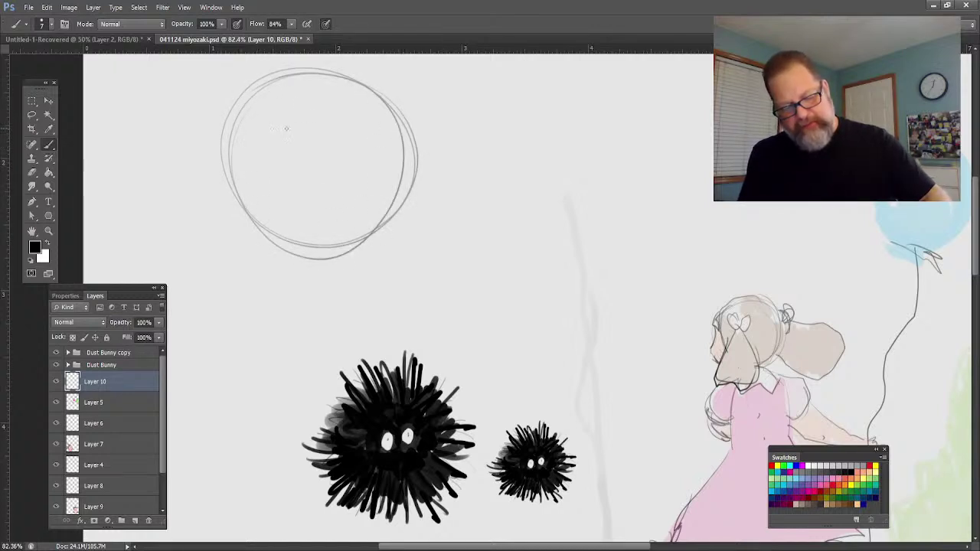
mouse_move(322, 109)
left_mouse_down()
mouse_move(337, 264)
mouse_move(337, 245)
left_mouse_up()
left_click_drag(417, 162, 414, 230)
left_click_drag(409, 196, 419, 268)
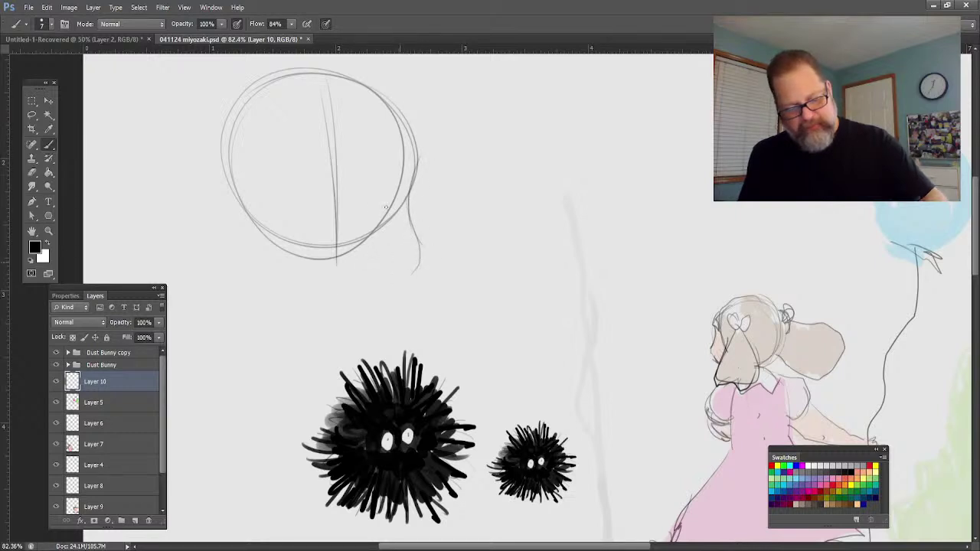
left_click_drag(337, 282, 428, 247)
left_click_drag(422, 258, 349, 297)
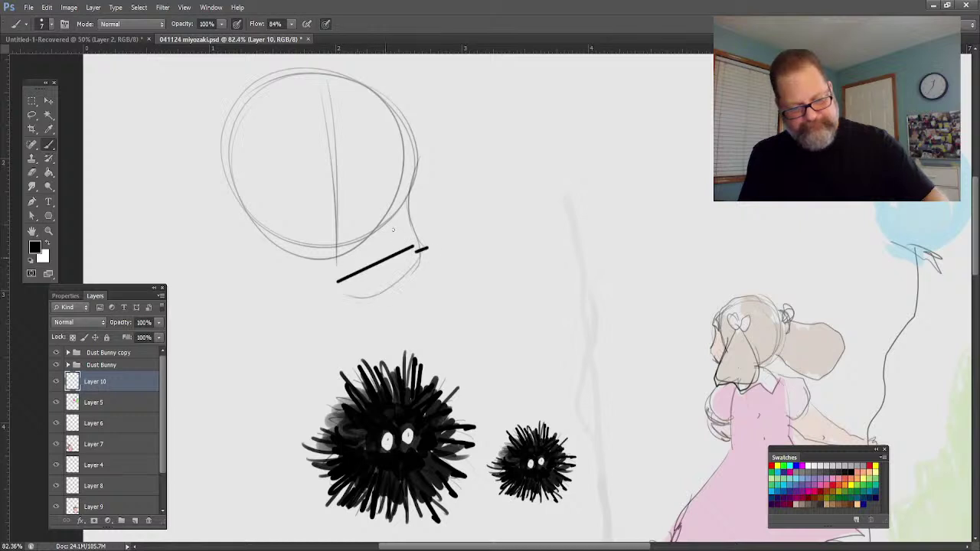
mouse_move(425, 246)
left_mouse_down()
mouse_move(324, 298)
mouse_move(338, 285)
mouse_move(412, 239)
mouse_move(393, 284)
mouse_move(330, 311)
mouse_move(379, 282)
mouse_move(429, 278)
left_mouse_up()
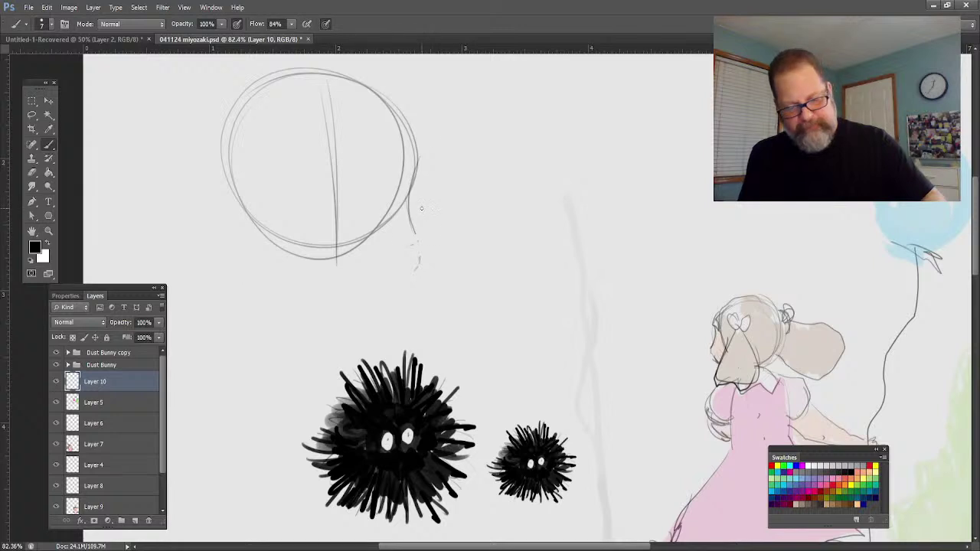
mouse_move(411, 225)
left_mouse_down()
mouse_move(403, 287)
mouse_move(415, 259)
mouse_move(403, 289)
mouse_move(406, 218)
mouse_move(407, 281)
mouse_move(419, 256)
left_mouse_up()
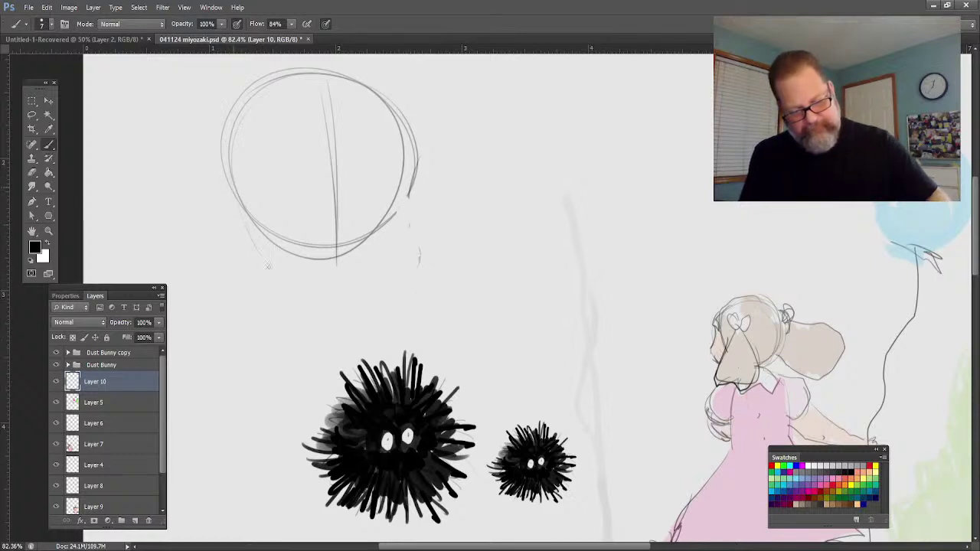
Sketch the cheeks, jaw and rounded chin below the head circle.
mouse_move(256, 242)
left_mouse_down()
mouse_move(363, 291)
mouse_move(322, 284)
mouse_move(416, 241)
mouse_move(416, 153)
mouse_move(299, 76)
mouse_move(237, 176)
mouse_move(261, 253)
mouse_move(401, 198)
left_mouse_up()
mouse_move(416, 161)
left_mouse_down()
mouse_move(417, 252)
mouse_move(392, 283)
left_mouse_up()
mouse_move(425, 243)
left_mouse_down()
mouse_move(409, 262)
mouse_move(272, 268)
left_mouse_up()
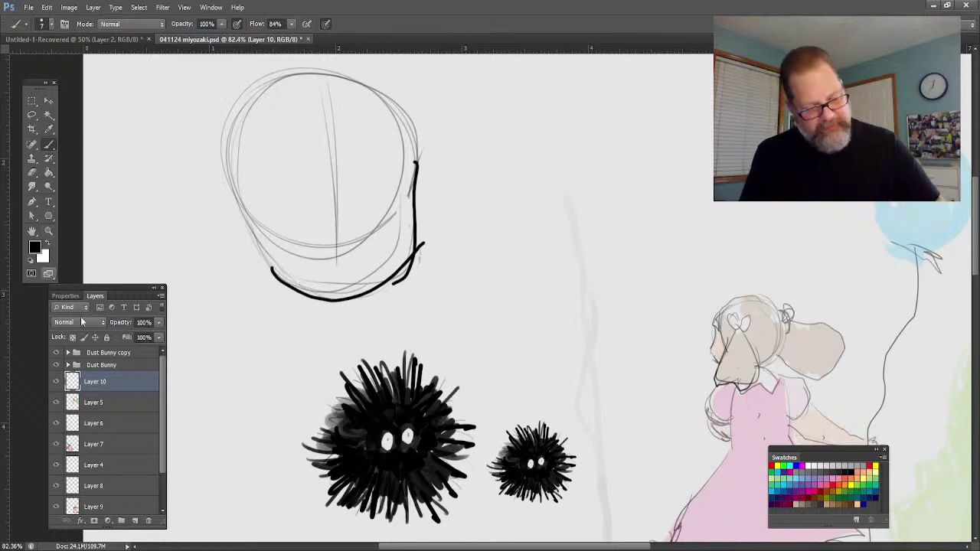
Set the rough head layer's opacity to 17% and add a new layer above it.
left_click(144, 325)
type("17")
key("Return")
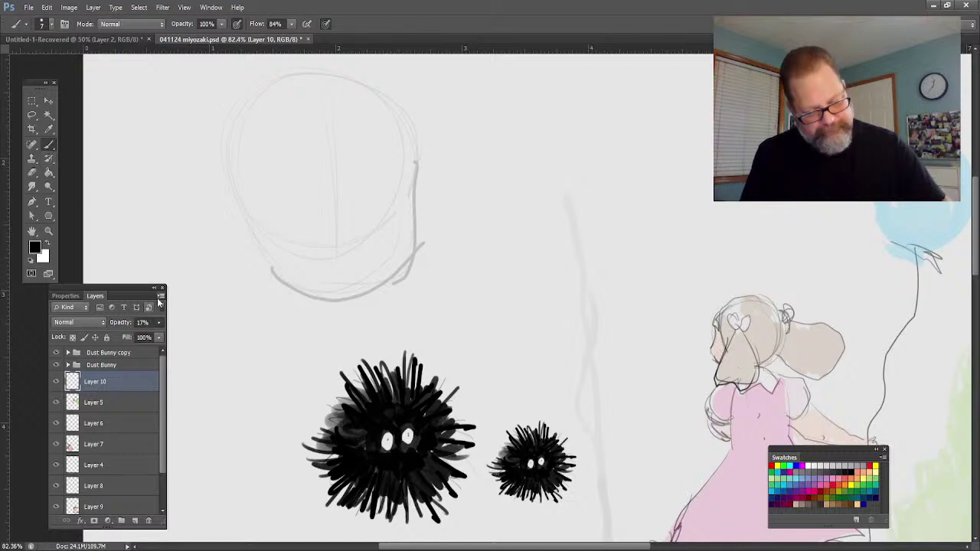
key("ctrl+shift+alt+n")
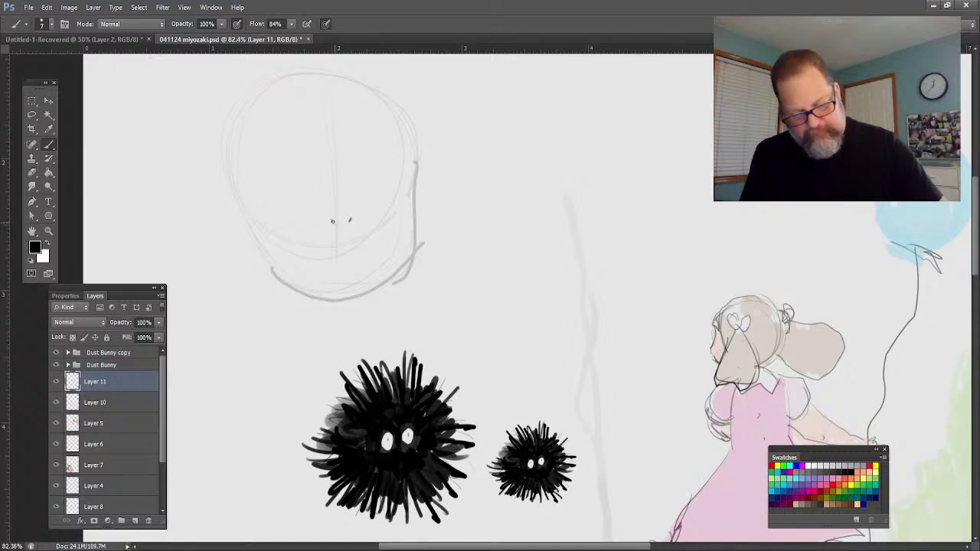
Draw the nostrils, a small oval mouth and both eyes over the faint head guide.
left_click(332, 223)
left_click_drag(334, 258, 322, 267)
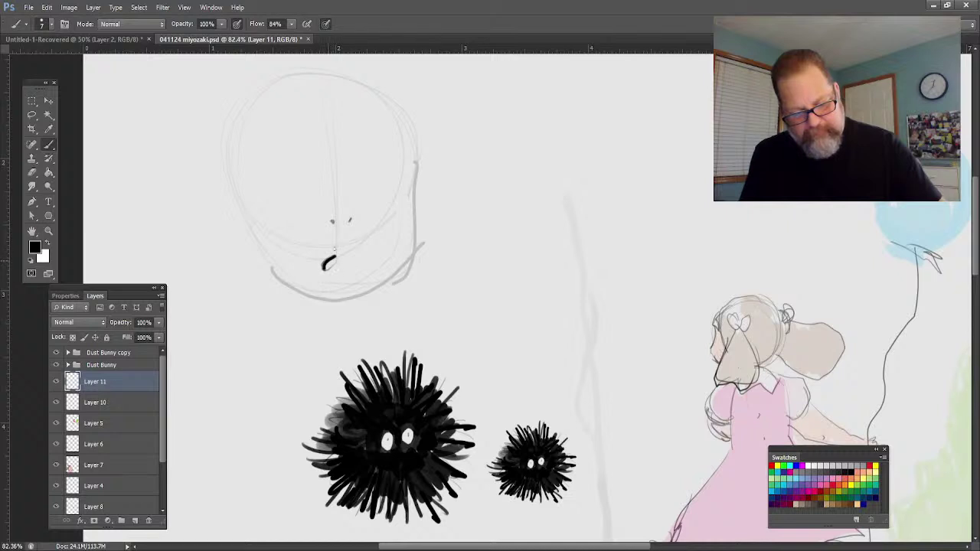
key("ctrl+z")
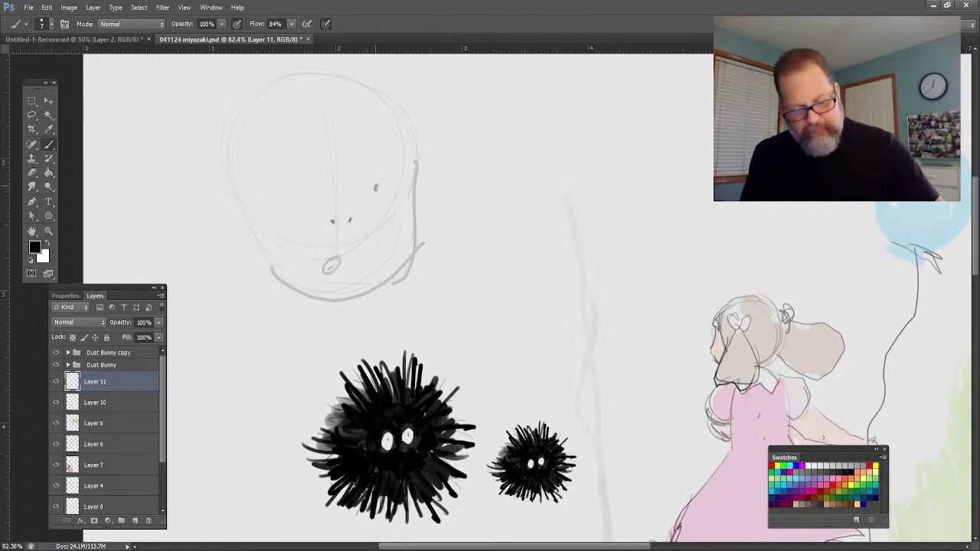
left_click_drag(385, 163, 370, 161)
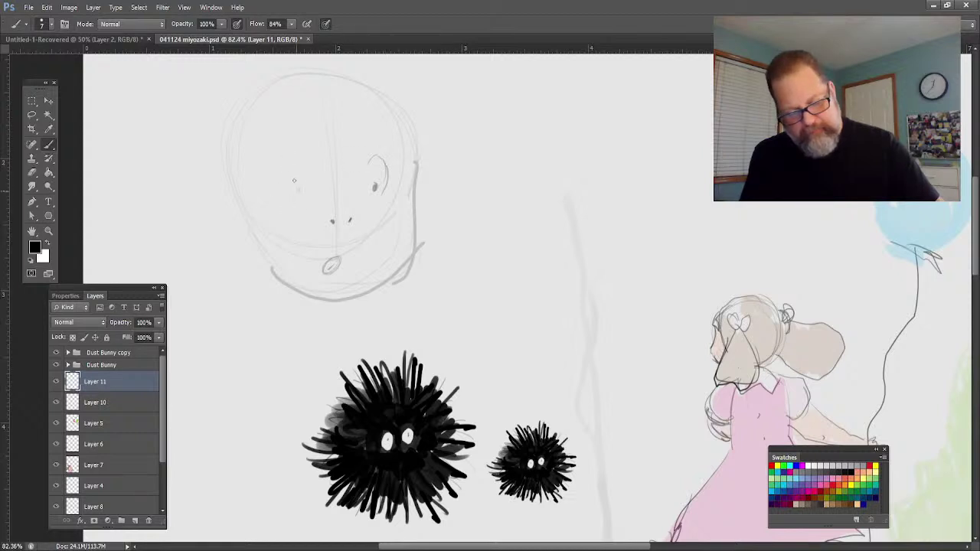
left_click_drag(293, 161, 285, 187)
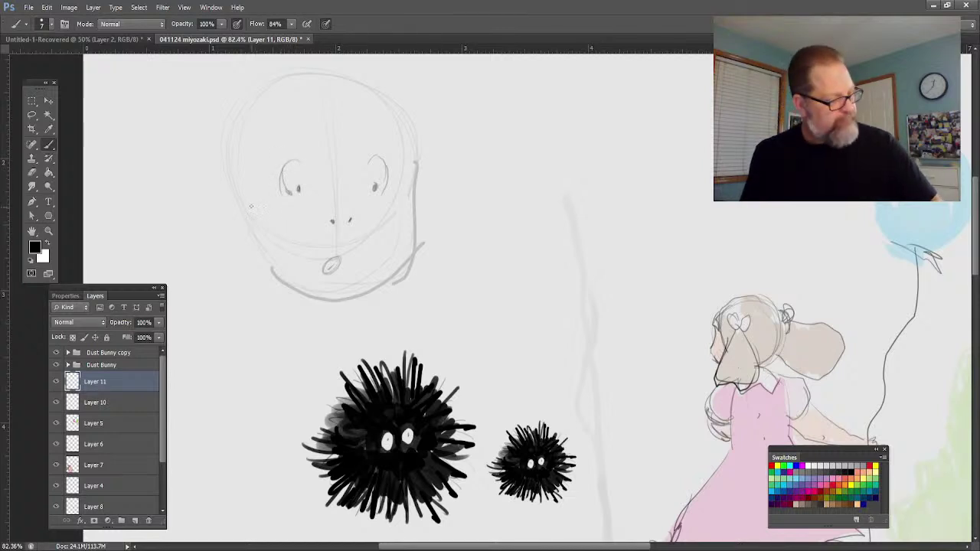
Draw both ears and the left jaw line, and hatch blush marks on both cheeks.
mouse_move(215, 169)
left_mouse_down()
mouse_move(218, 215)
mouse_move(235, 222)
mouse_move(203, 177)
mouse_move(241, 221)
mouse_move(252, 257)
mouse_move(285, 277)
left_mouse_up()
left_click_drag(241, 225, 321, 293)
mouse_move(417, 163)
left_mouse_down()
mouse_move(434, 192)
mouse_move(426, 184)
mouse_move(420, 213)
left_mouse_up()
left_click_drag(258, 251, 291, 273)
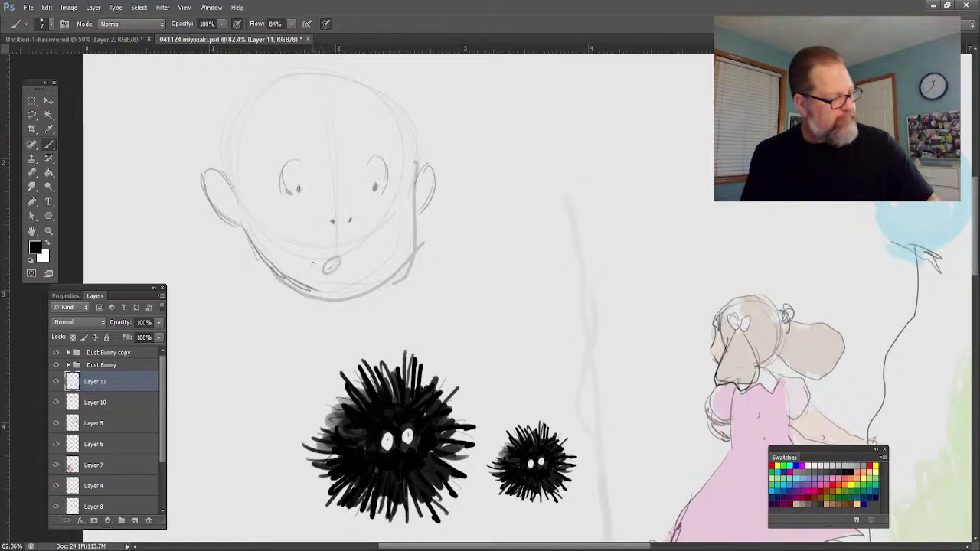
left_click_drag(272, 203, 298, 222)
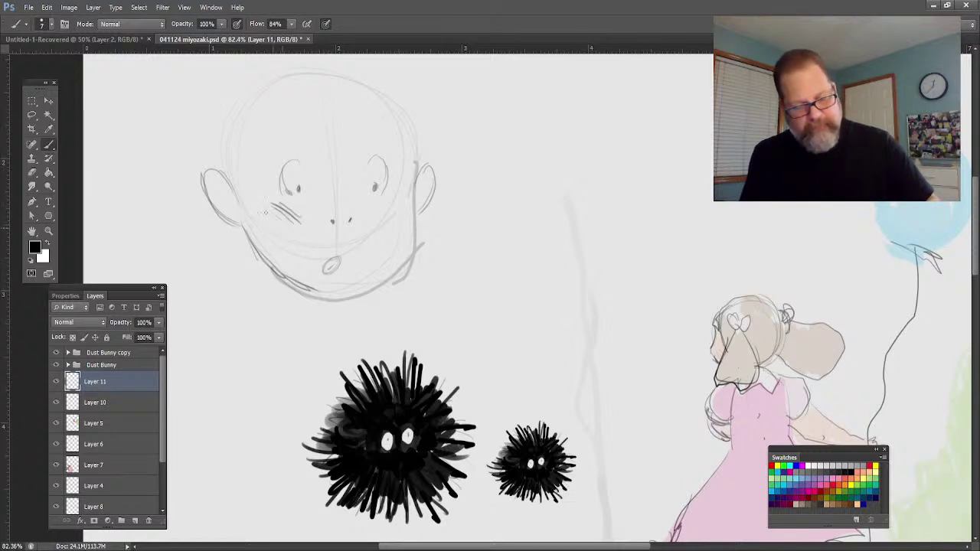
left_click_drag(372, 211, 393, 222)
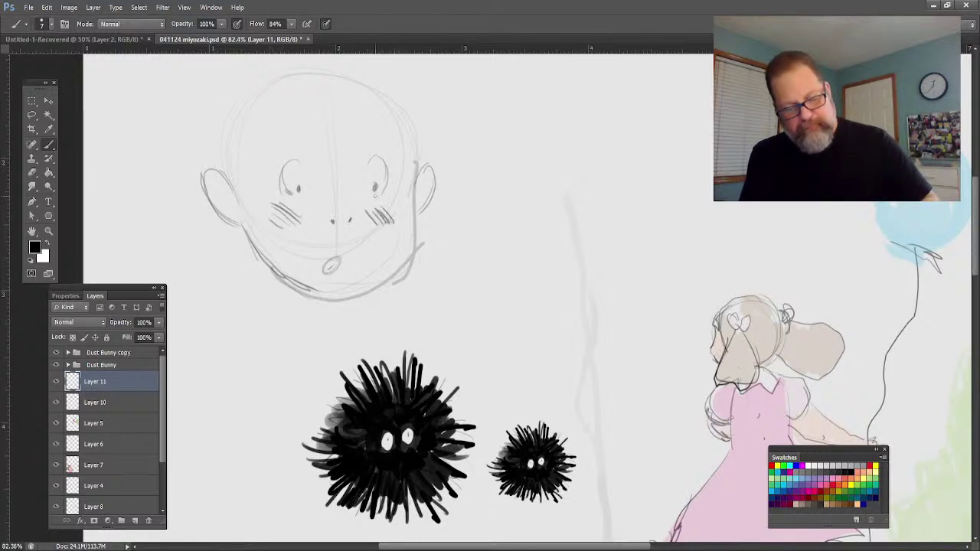
Draw the bangs on the forehead and the outline of the hair across the crown.
left_click(48, 230)
left_click_drag(153, 222, 86, 159)
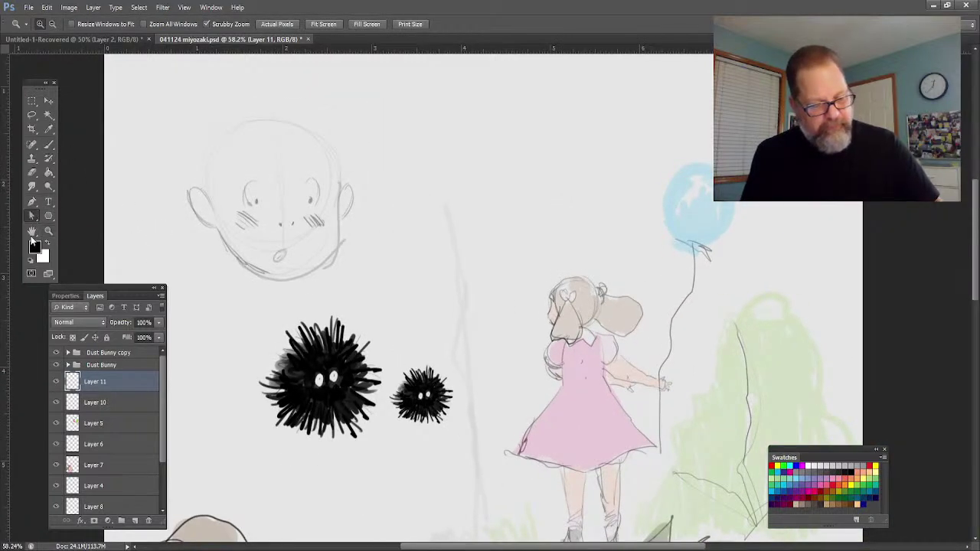
left_click(32, 230)
left_click_drag(147, 187, 238, 212)
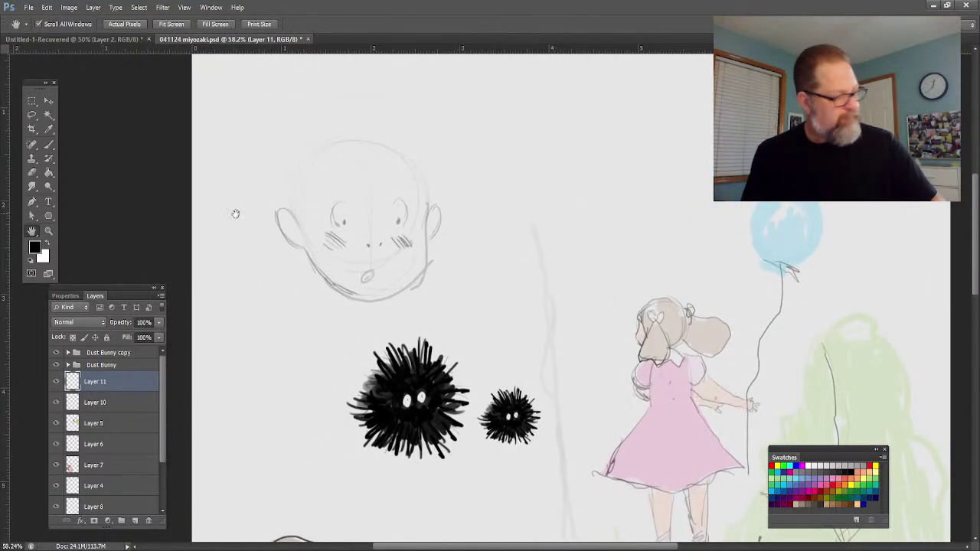
left_click(48, 144)
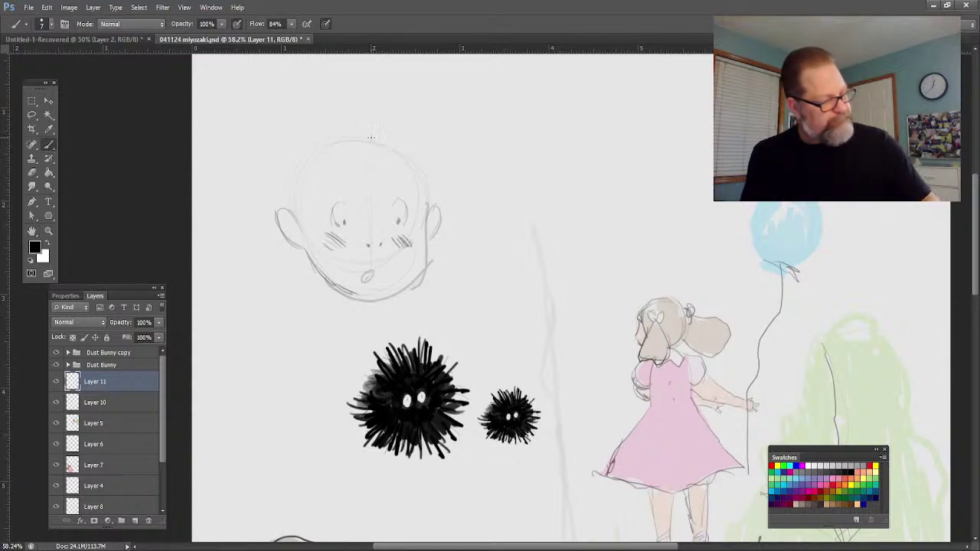
mouse_move(354, 141)
left_mouse_down()
mouse_move(375, 188)
mouse_move(406, 176)
mouse_move(395, 163)
mouse_move(418, 195)
left_mouse_up()
left_click_drag(392, 159, 421, 191)
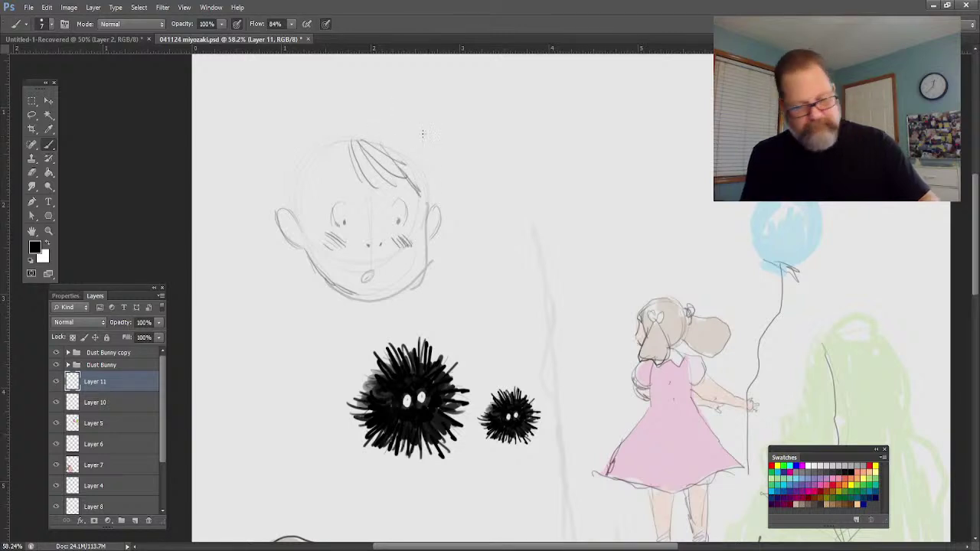
left_click_drag(400, 115, 421, 147)
left_click_drag(406, 116, 428, 159)
mouse_move(343, 100)
left_mouse_down()
mouse_move(380, 115)
mouse_move(303, 126)
mouse_move(284, 144)
left_mouse_up()
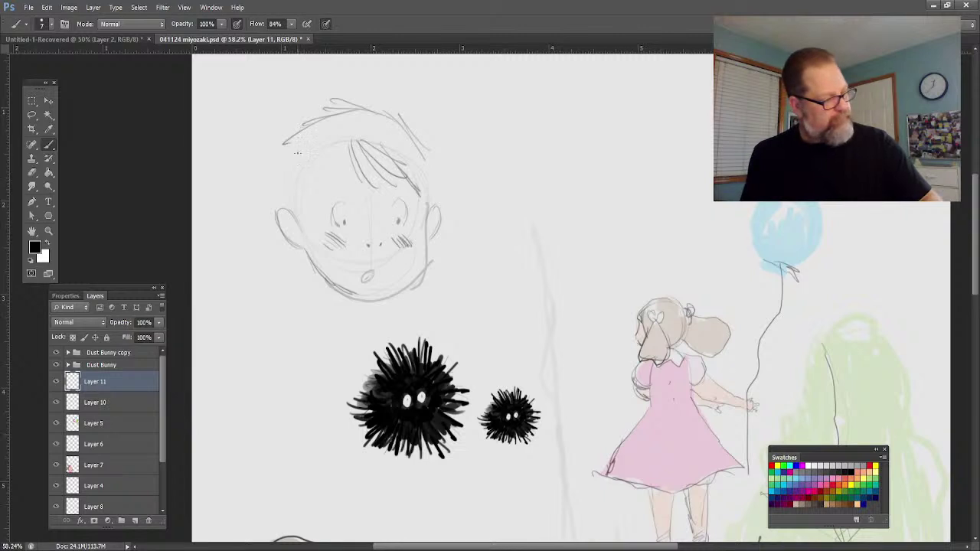
Draw the hair along the left side of the face and a tied pigtail on the left.
left_click_drag(320, 153, 305, 218)
left_click_drag(314, 186, 300, 228)
mouse_move(284, 136)
left_mouse_down()
mouse_move(267, 184)
mouse_move(285, 206)
mouse_move(210, 236)
left_mouse_up()
mouse_move(259, 204)
left_mouse_down()
mouse_move(200, 227)
mouse_move(226, 286)
left_mouse_up()
left_click_drag(258, 222, 215, 288)
mouse_move(238, 234)
left_mouse_down()
mouse_move(210, 257)
mouse_move(222, 250)
left_mouse_up()
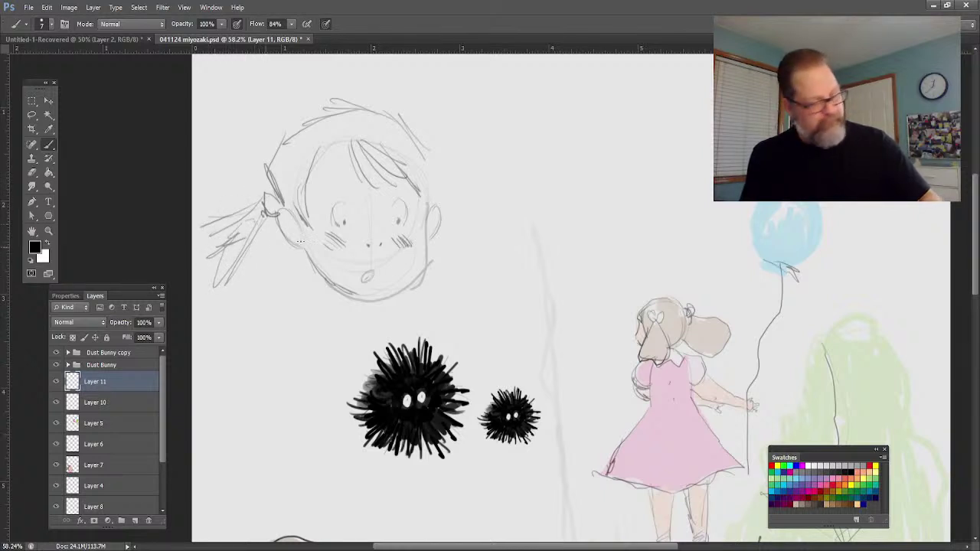
Draw the pointed collar below the chin and the upper side lines of the dress.
left_click_drag(340, 296, 346, 327)
mouse_move(346, 327)
left_mouse_down()
mouse_move(371, 299)
mouse_move(363, 320)
left_mouse_up()
left_click_drag(334, 289, 325, 344)
left_click_drag(408, 294, 432, 347)
left_click_drag(329, 295, 310, 372)
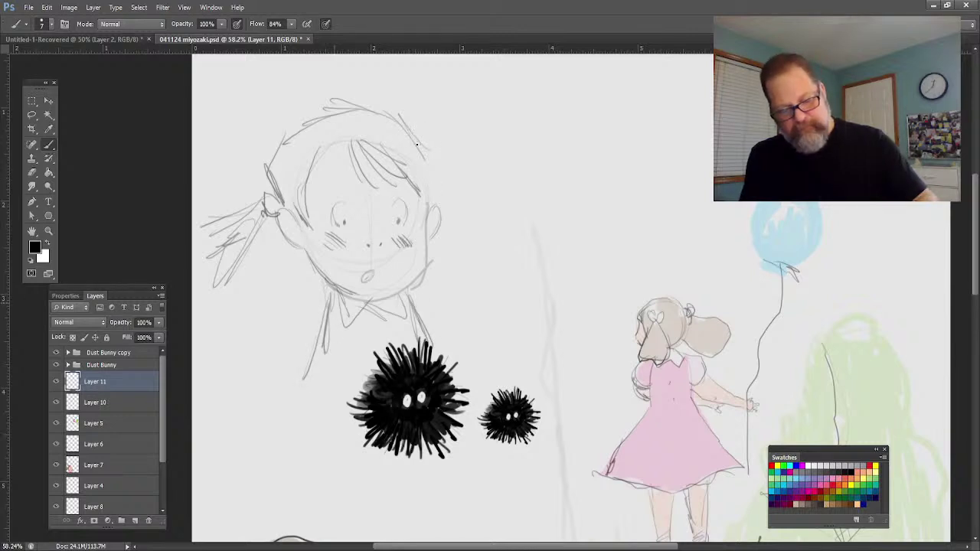
Draw the hair and pigtail on the right, extend the left pigtail's tip and strengthen the jaw line.
left_click_drag(410, 131, 429, 204)
mouse_move(430, 162)
left_mouse_down()
mouse_move(440, 203)
mouse_move(504, 250)
mouse_move(467, 286)
left_mouse_up()
left_click_drag(436, 228, 464, 285)
left_click_drag(276, 228, 227, 290)
mouse_move(265, 245)
left_mouse_down()
mouse_move(217, 292)
mouse_move(196, 277)
left_mouse_up()
mouse_move(283, 242)
left_mouse_down()
mouse_move(341, 300)
mouse_move(418, 241)
left_mouse_up()
Draw puffy sleeves on both shoulders of the girl's dress.
mouse_move(401, 298)
left_mouse_down()
mouse_move(343, 300)
mouse_move(309, 364)
left_mouse_up()
mouse_move(318, 297)
left_mouse_down()
mouse_move(303, 371)
mouse_move(310, 291)
mouse_move(316, 337)
left_mouse_up()
mouse_move(288, 296)
left_mouse_down()
mouse_move(327, 297)
mouse_move(291, 337)
left_mouse_up()
mouse_move(420, 280)
left_mouse_down()
mouse_move(450, 307)
mouse_move(447, 340)
left_mouse_up()
mouse_move(452, 294)
left_mouse_down()
mouse_move(436, 342)
mouse_move(445, 352)
left_mouse_up()
Draw the girl's left-side arm reaching down to the hand, and the adjoining side and waist of the dress.
mouse_move(294, 320)
left_mouse_down()
mouse_move(277, 342)
mouse_move(305, 366)
mouse_move(252, 403)
left_mouse_up()
left_click_drag(272, 353, 241, 433)
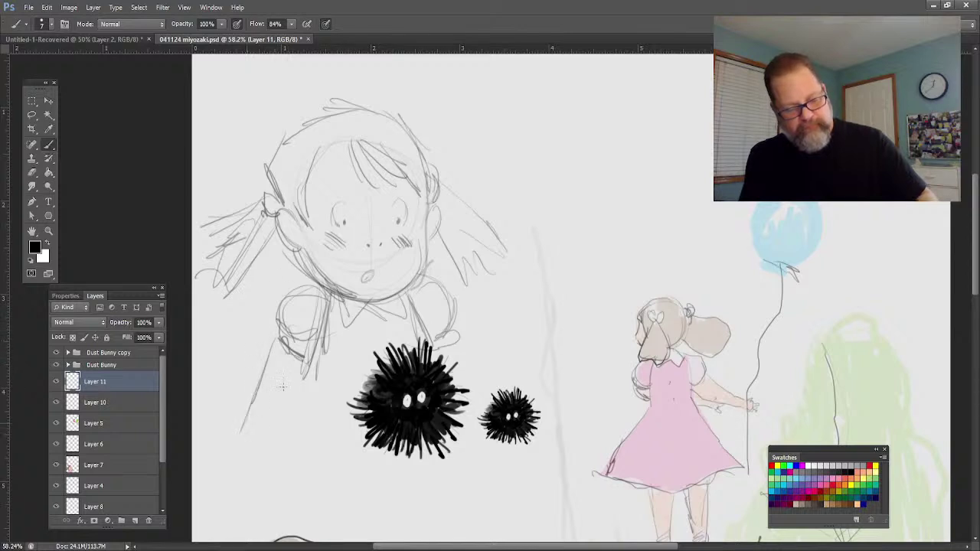
left_click_drag(288, 412, 260, 434)
mouse_move(299, 372)
left_mouse_down()
mouse_move(271, 447)
mouse_move(246, 464)
left_mouse_up()
mouse_move(253, 391)
left_mouse_down()
mouse_move(247, 475)
mouse_move(229, 487)
left_mouse_up()
mouse_move(258, 452)
left_mouse_down()
mouse_move(266, 499)
mouse_move(230, 499)
mouse_move(268, 503)
mouse_move(213, 514)
mouse_move(287, 341)
mouse_move(295, 400)
left_mouse_up()
left_click_drag(314, 331, 296, 423)
mouse_move(295, 383)
left_mouse_down()
mouse_move(291, 433)
mouse_move(349, 443)
mouse_move(271, 424)
mouse_move(279, 452)
mouse_move(314, 351)
left_mouse_up()
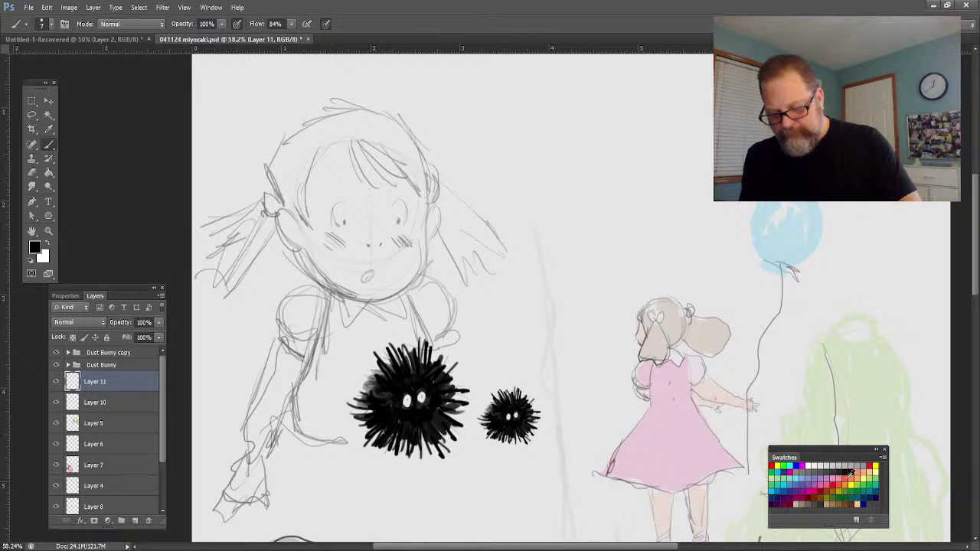
Choose orange as the foreground colour and add a new layer between the line drawing and the faint head guide.
left_click(851, 477)
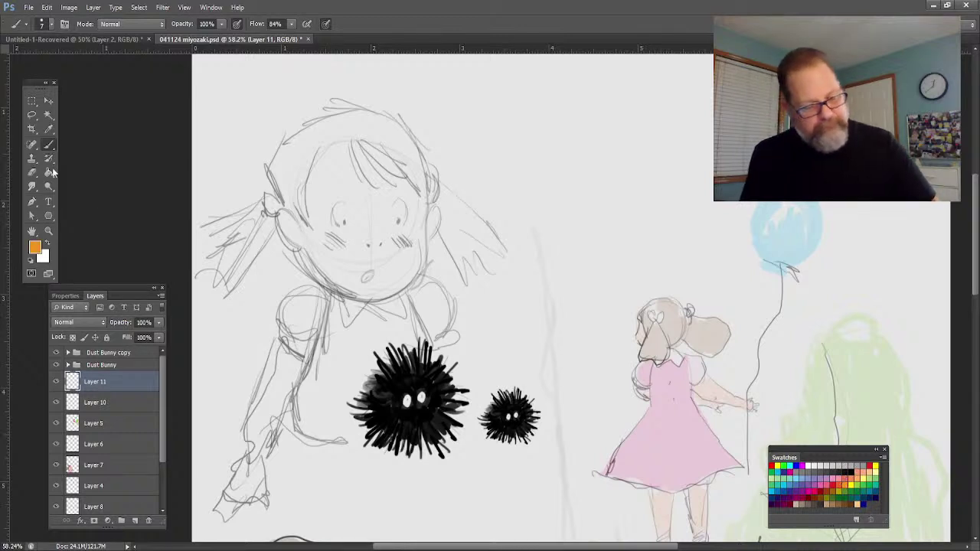
left_click(107, 403)
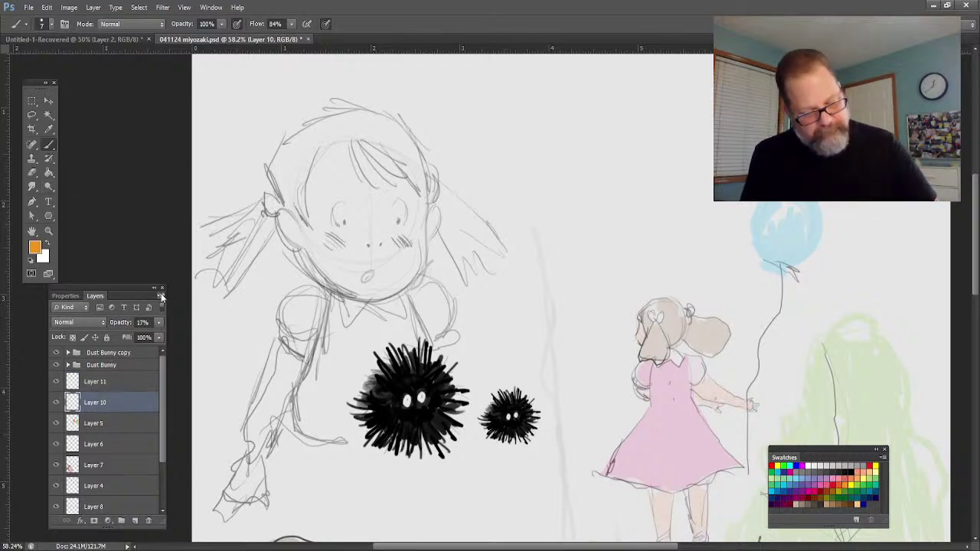
key("ctrl+shift+alt+n")
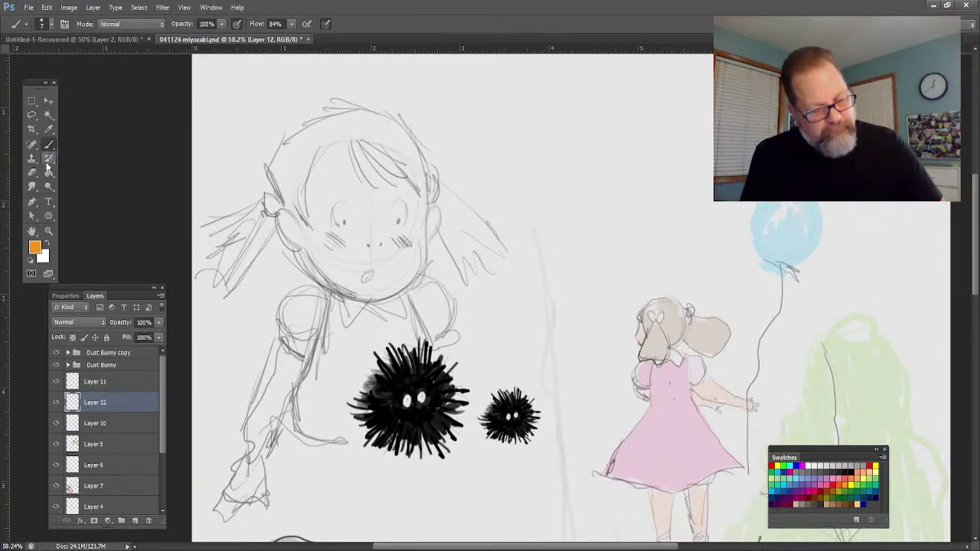
Paint the hair, bangs and both pigtails orange with a size 139 brush and set the layer opacity to 38%.
key("bracketright")
key("bracketright")
key("bracketright")
key("bracketright")
key("bracketright")
key("bracketright")
key("bracketright")
key("bracketright")
key("bracketright")
key("bracketright")
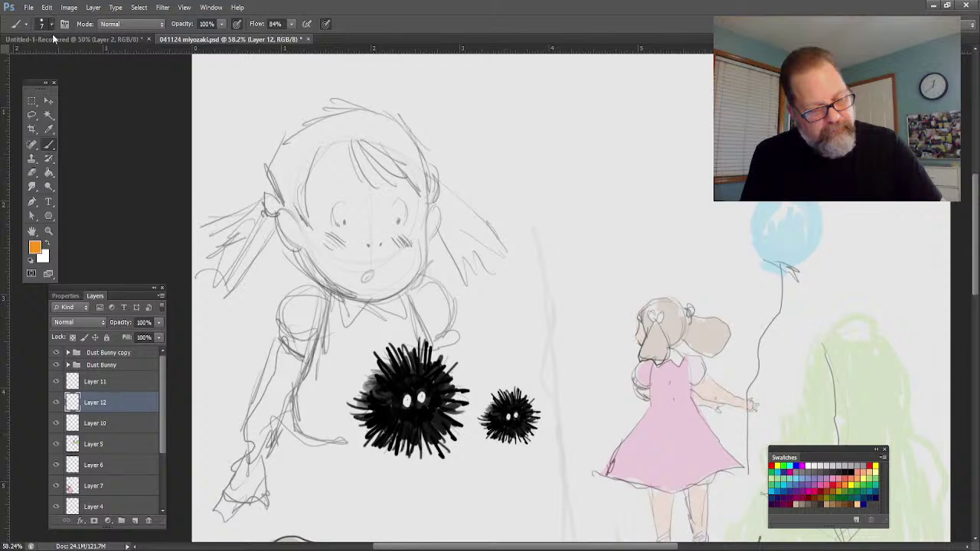
mouse_move(319, 143)
left_mouse_down()
mouse_move(301, 205)
mouse_move(284, 171)
mouse_move(301, 214)
mouse_move(290, 191)
mouse_move(257, 264)
mouse_move(247, 252)
mouse_move(255, 216)
mouse_move(221, 245)
mouse_move(246, 240)
mouse_move(226, 253)
mouse_move(230, 276)
left_mouse_up()
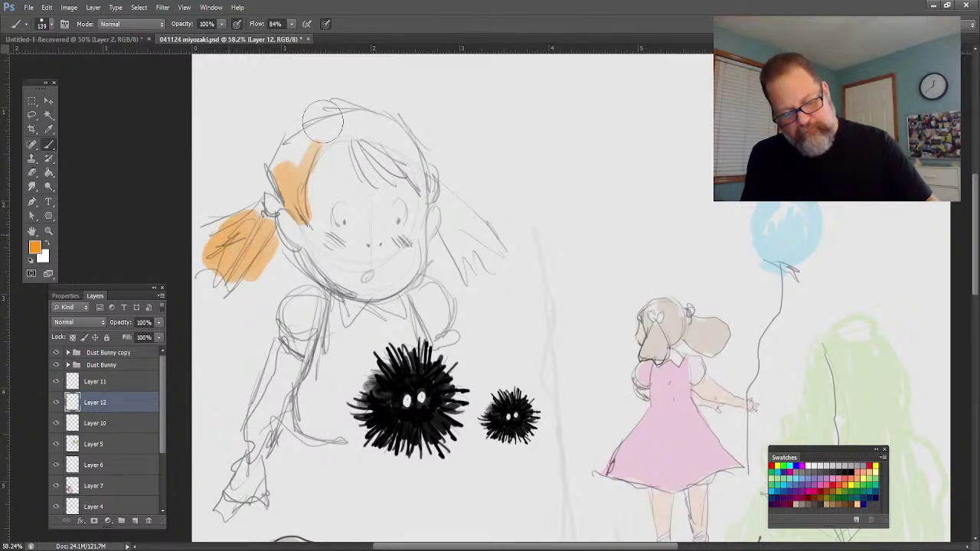
left_click(287, 163)
mouse_move(310, 137)
left_mouse_down()
mouse_move(306, 176)
mouse_move(317, 133)
mouse_move(293, 161)
mouse_move(326, 126)
mouse_move(318, 149)
left_mouse_up()
mouse_move(260, 261)
left_mouse_down()
mouse_move(245, 242)
mouse_move(223, 246)
left_mouse_up()
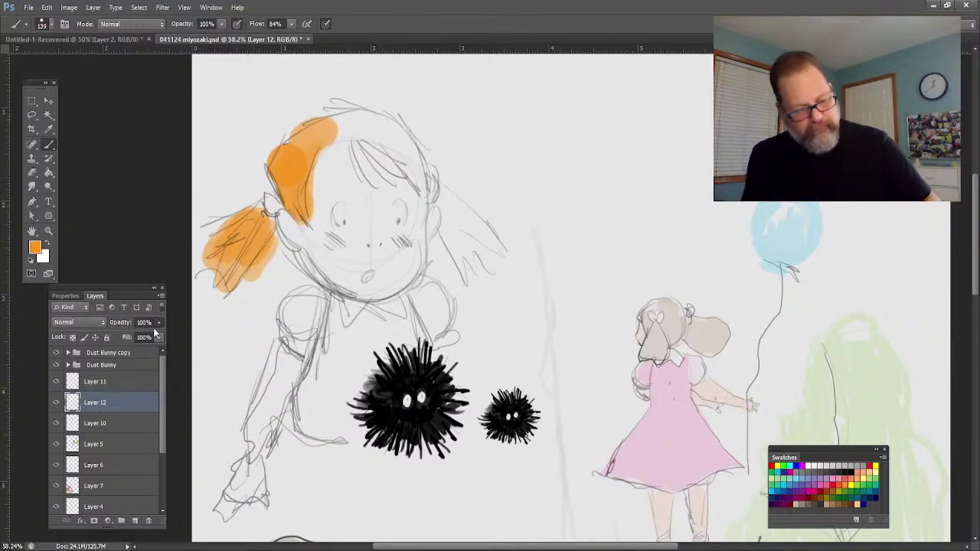
mouse_move(383, 116)
left_mouse_down()
mouse_move(391, 145)
mouse_move(365, 133)
mouse_move(378, 188)
mouse_move(390, 154)
mouse_move(354, 129)
mouse_move(319, 139)
mouse_move(453, 208)
mouse_move(451, 197)
mouse_move(497, 261)
mouse_move(473, 268)
mouse_move(437, 190)
mouse_move(483, 264)
left_mouse_up()
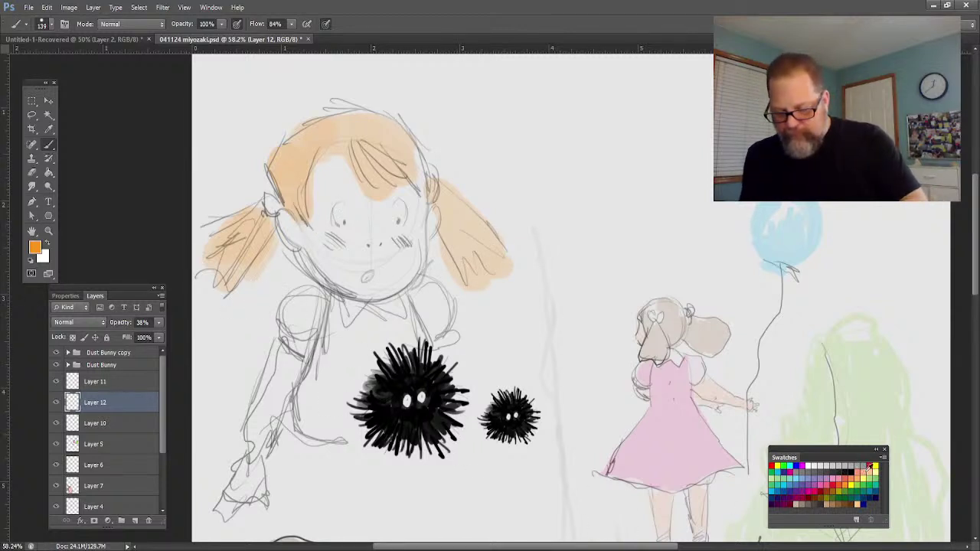
Paint the girl's face, ears and left-side arm in a peach skin tone on the 38% opacity colour layer.
left_click(867, 468)
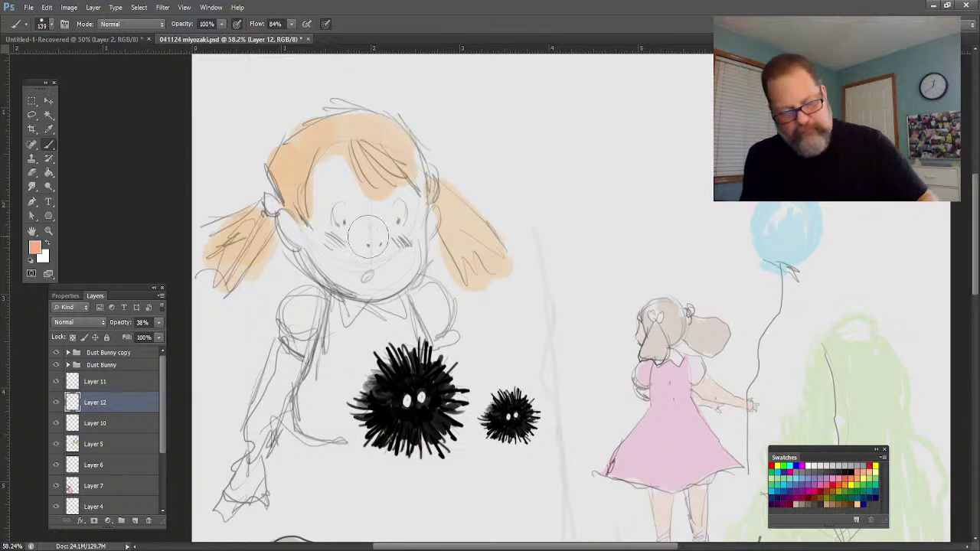
mouse_move(424, 220)
left_mouse_down()
mouse_move(404, 268)
mouse_move(376, 280)
mouse_move(379, 269)
mouse_move(369, 280)
mouse_move(361, 261)
mouse_move(341, 274)
mouse_move(307, 240)
mouse_move(305, 247)
mouse_move(296, 226)
mouse_move(343, 287)
mouse_move(313, 242)
mouse_move(321, 178)
mouse_move(333, 172)
mouse_move(377, 212)
mouse_move(413, 192)
mouse_move(359, 270)
left_mouse_up()
mouse_move(274, 387)
left_mouse_down()
mouse_move(253, 442)
mouse_move(280, 367)
left_mouse_up()
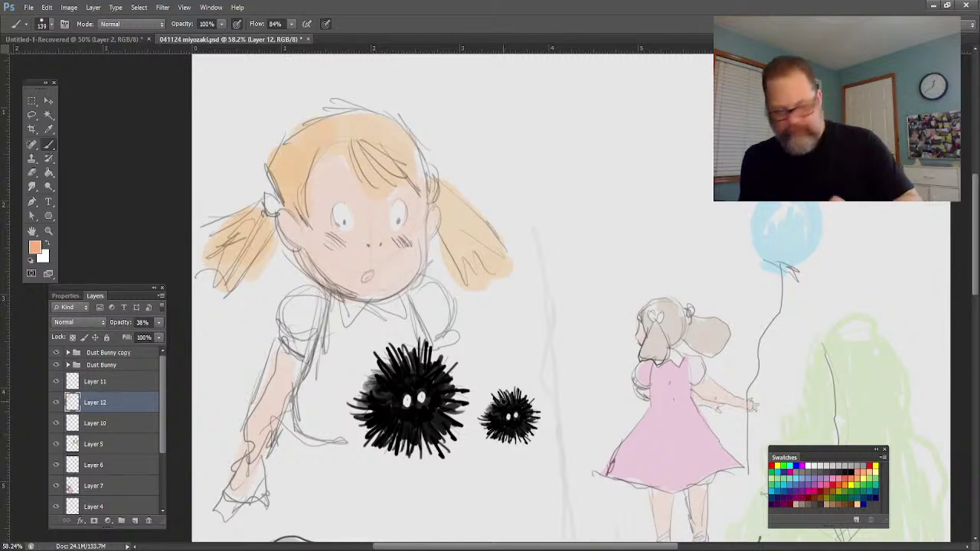
Paint the girl's puffy sleeves and dress bodice pink, leaving the collar unpainted.
left_click(821, 484)
mouse_move(341, 331)
left_mouse_down()
mouse_move(308, 392)
mouse_move(323, 358)
mouse_move(307, 306)
left_mouse_up()
mouse_move(440, 302)
left_mouse_down()
mouse_move(402, 310)
mouse_move(399, 348)
mouse_move(381, 333)
mouse_move(365, 339)
mouse_move(327, 401)
mouse_move(358, 391)
mouse_move(346, 429)
mouse_move(314, 360)
left_mouse_up()
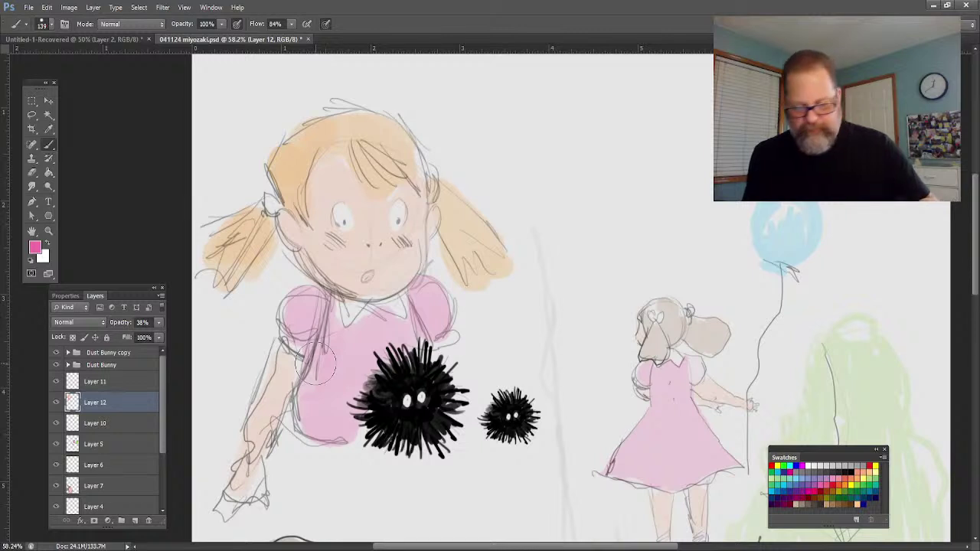
On the line drawing layer (Layer 11), fill in the girl's mouth and both pupils with a black size 9 brush.
left_click(95, 382)
key("i")
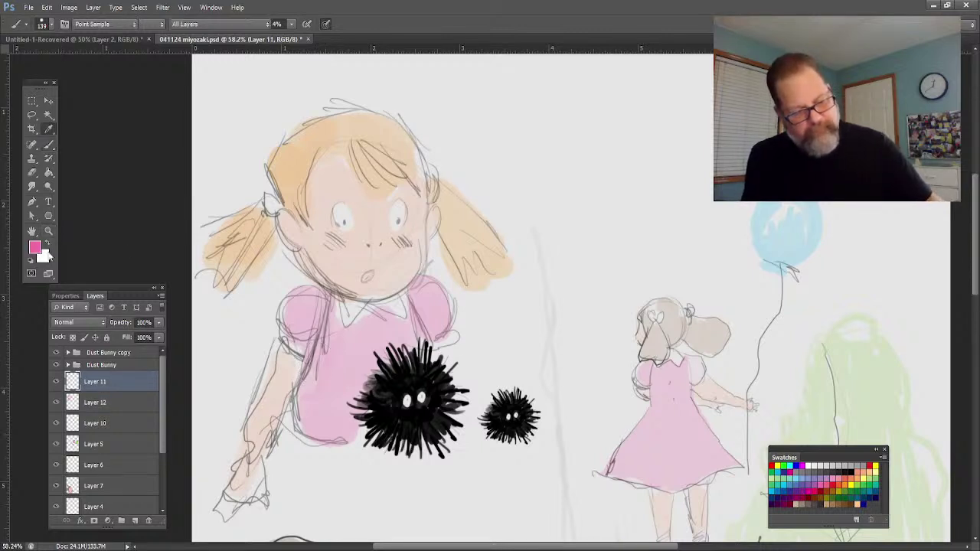
key("b")
key("d")
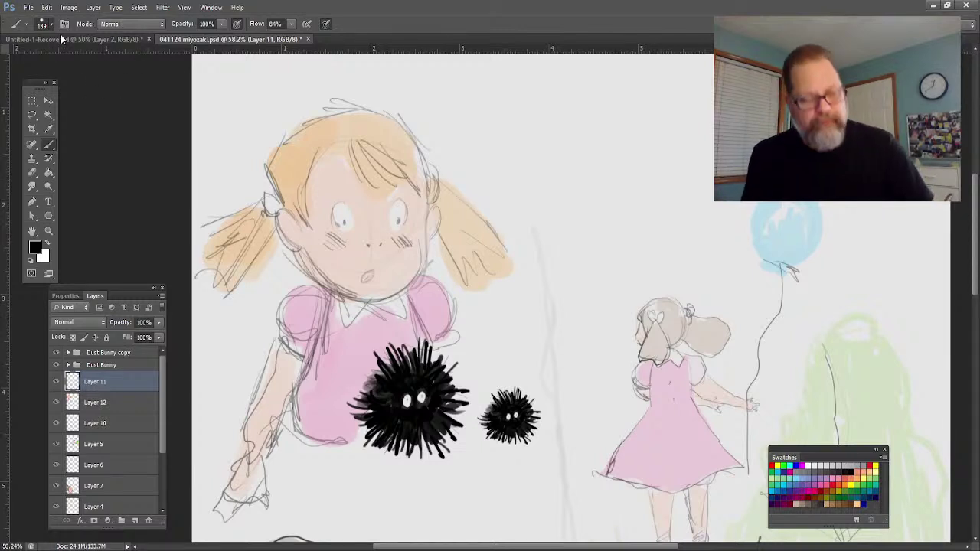
key("bracketleft")
key("bracketleft")
key("bracketleft")
key("bracketleft")
key("bracketleft")
key("bracketleft")
key("bracketleft")
key("bracketleft")
key("bracketleft")
key("bracketleft")
key("bracketleft")
key("bracketleft")
key("bracketleft")
key("bracketleft")
key("bracketleft")
key("bracketleft")
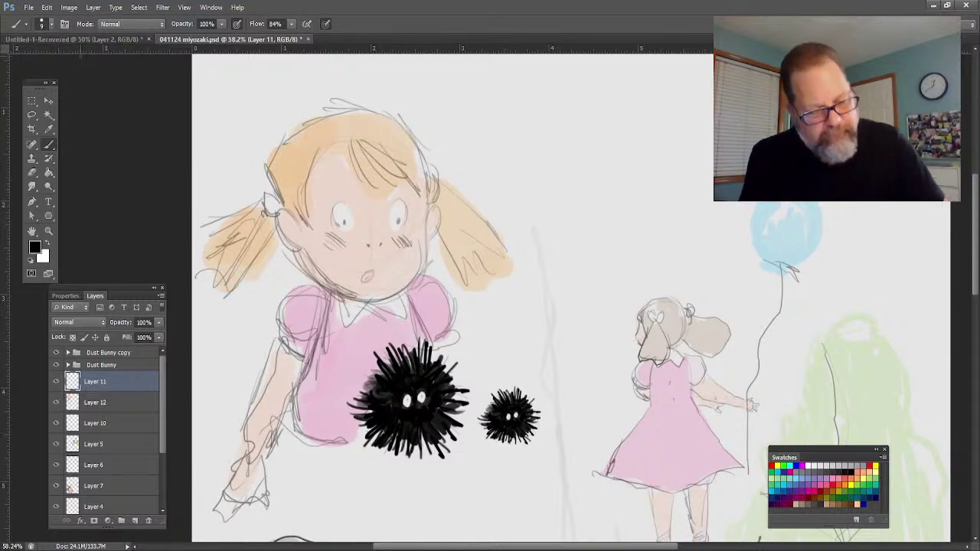
left_click(47, 231)
left_click_drag(260, 183, 311, 199)
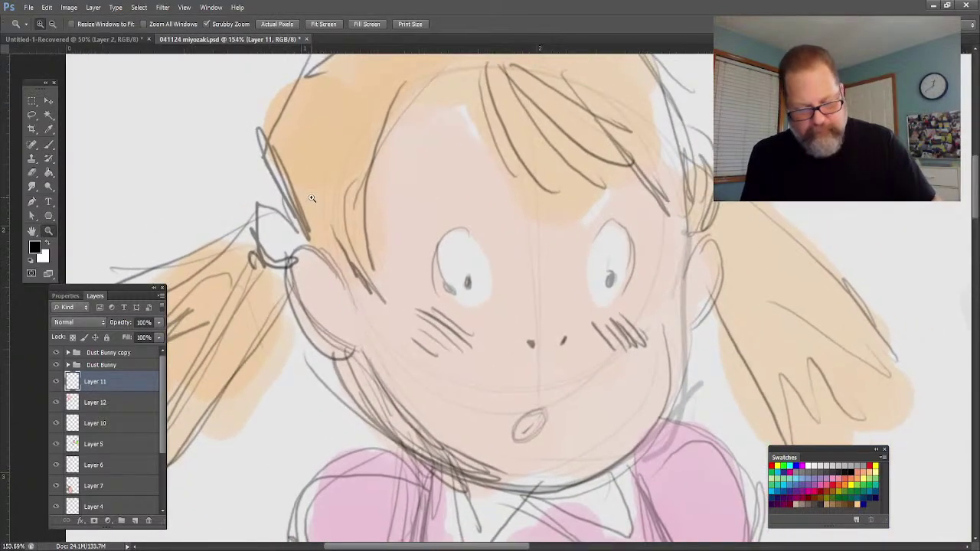
left_click(48, 145)
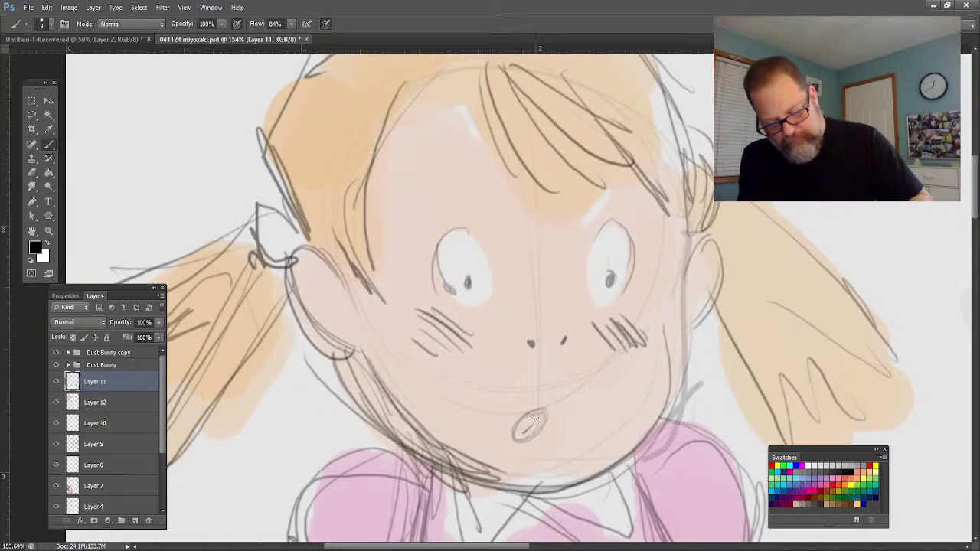
mouse_move(546, 411)
left_mouse_down()
mouse_move(514, 444)
mouse_move(533, 438)
mouse_move(514, 428)
left_mouse_up()
mouse_move(471, 276)
left_mouse_down()
mouse_move(465, 291)
mouse_move(474, 280)
left_mouse_up()
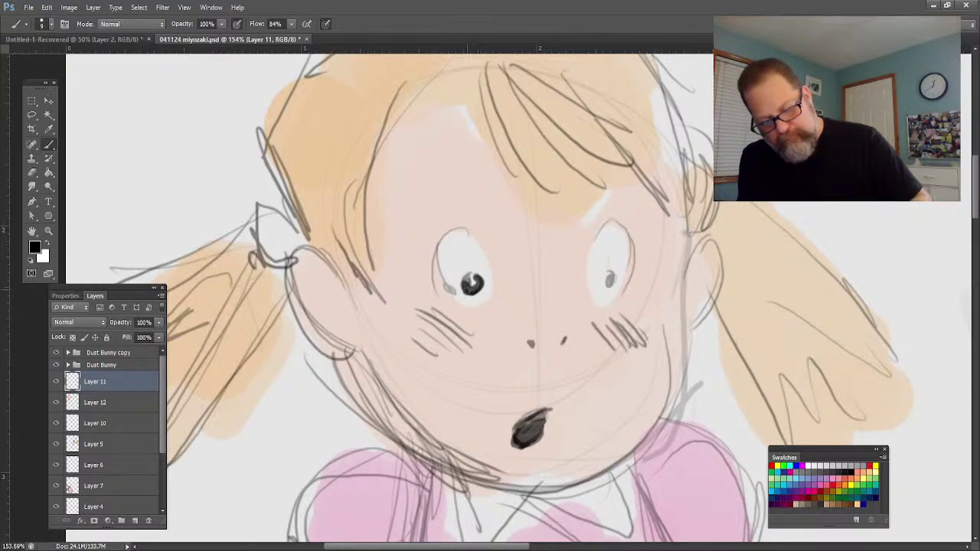
mouse_move(612, 276)
left_mouse_down()
mouse_move(610, 286)
mouse_move(608, 275)
left_mouse_up()
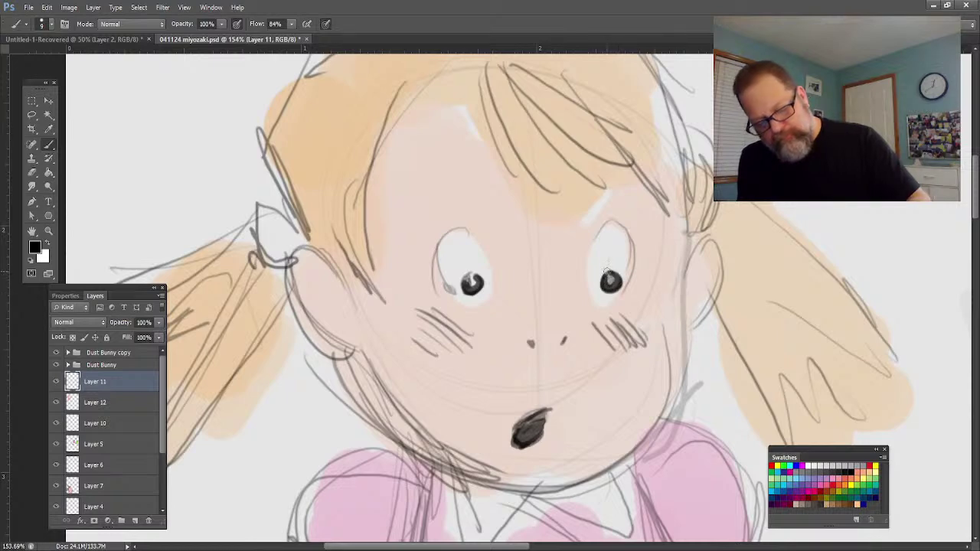
Darken the nostrils and ink the upper eye contours, lashes and short eyebrow marks in black.
left_click(531, 345)
left_click_drag(562, 338, 565, 343)
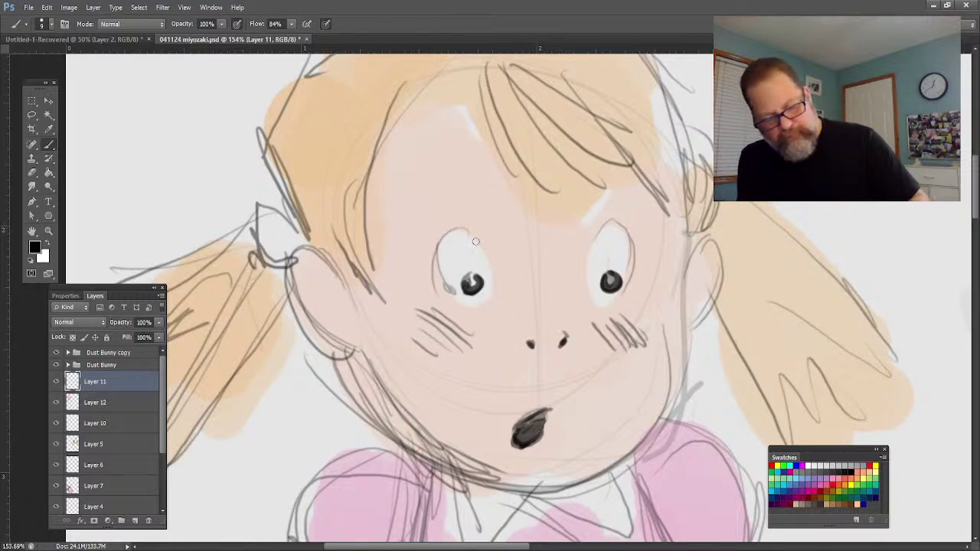
mouse_move(450, 232)
left_mouse_down()
mouse_move(438, 262)
mouse_move(449, 289)
mouse_move(436, 256)
mouse_move(440, 237)
mouse_move(476, 245)
left_mouse_up()
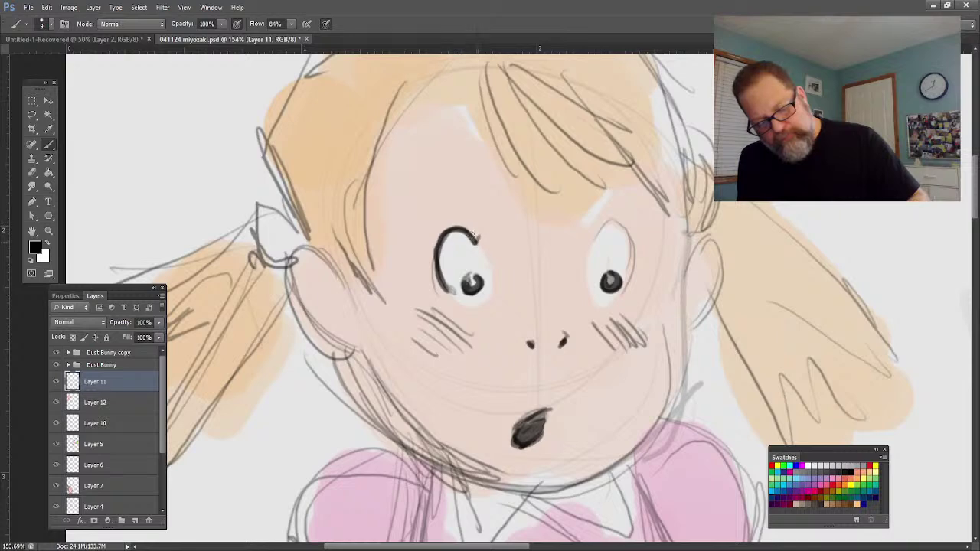
mouse_move(594, 242)
left_mouse_down()
mouse_move(605, 221)
mouse_move(631, 230)
mouse_move(631, 243)
left_mouse_up()
left_click_drag(420, 173, 429, 168)
left_click(603, 197)
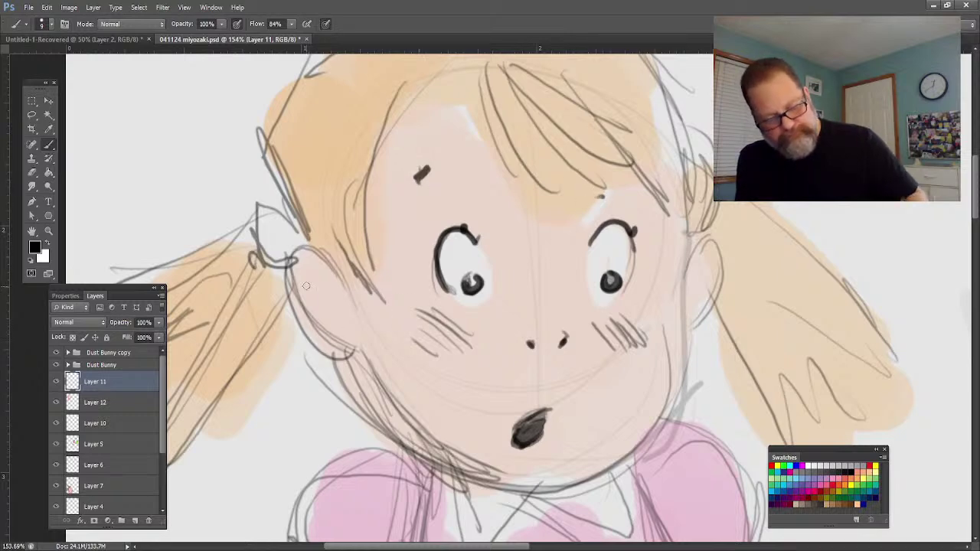
Ink the face contour in black from the right-side temple around the jaw and chin to the left-side ear.
left_click_drag(688, 225, 681, 329)
mouse_move(691, 226)
left_mouse_down()
mouse_move(686, 328)
mouse_move(633, 450)
mouse_move(582, 484)
left_mouse_up()
left_click_drag(668, 389, 373, 449)
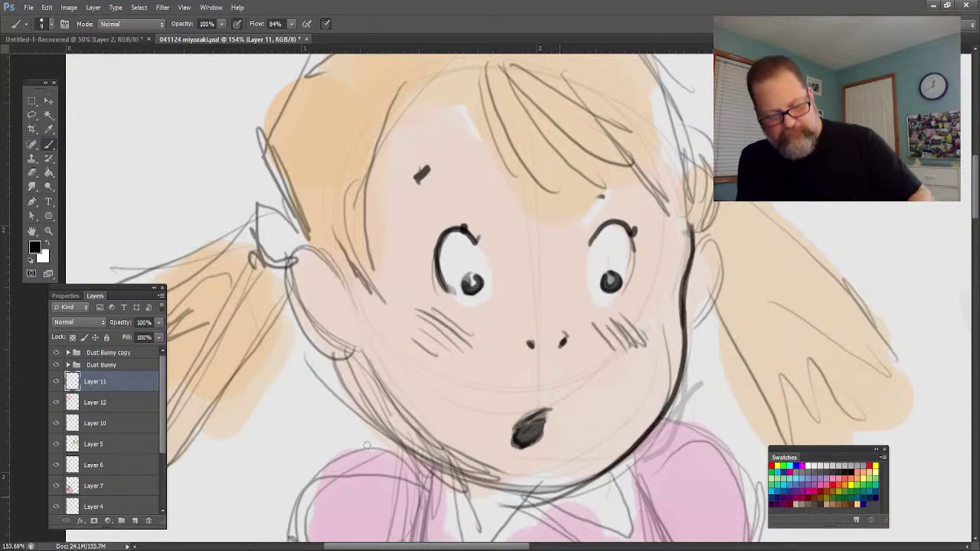
mouse_move(592, 458)
left_mouse_down()
mouse_move(428, 445)
mouse_move(375, 411)
mouse_move(402, 438)
mouse_move(342, 350)
left_mouse_up()
Ink the left-side temple hair and hair tie, and the inner edge of the bangs.
mouse_move(320, 280)
left_mouse_down()
mouse_move(290, 329)
mouse_move(337, 368)
mouse_move(298, 305)
mouse_move(307, 298)
mouse_move(282, 285)
mouse_move(313, 333)
mouse_move(337, 303)
mouse_move(320, 262)
mouse_move(356, 310)
mouse_move(383, 303)
mouse_move(351, 207)
mouse_move(375, 131)
left_mouse_up()
mouse_move(292, 236)
left_mouse_down()
mouse_move(253, 266)
mouse_move(238, 230)
mouse_move(291, 203)
mouse_move(252, 245)
left_mouse_up()
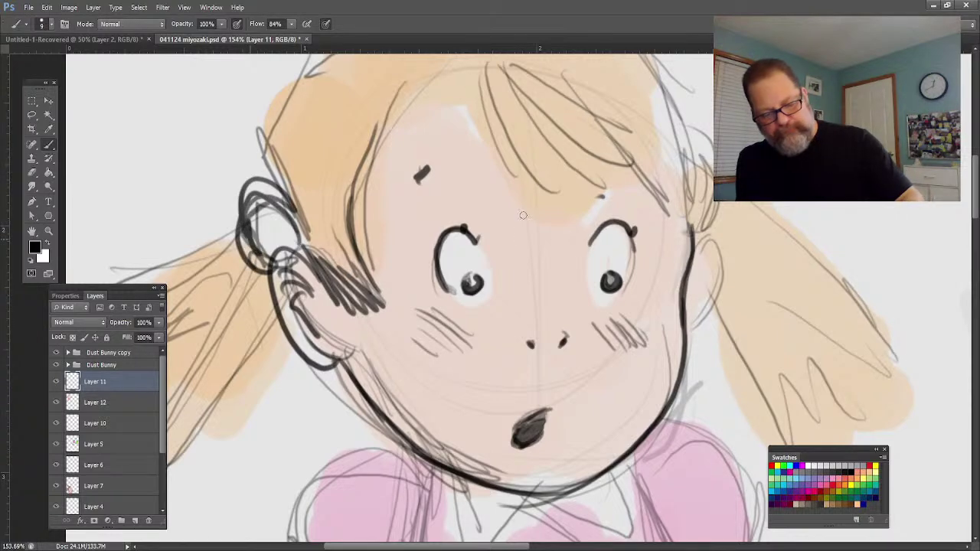
left_click_drag(478, 76, 534, 225)
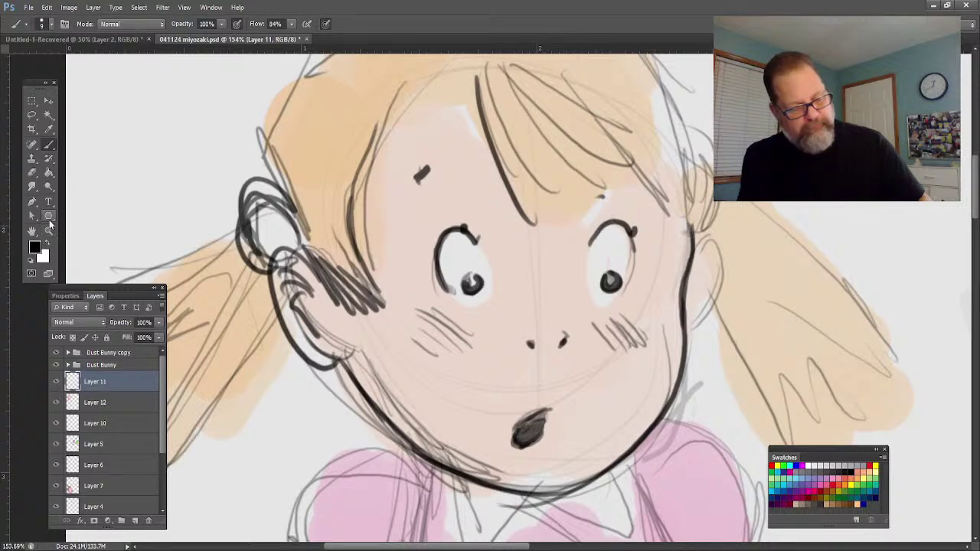
Ink the right-side ear and draw rounded loops on the hair ties on both sides of the head.
left_click(48, 230)
left_click_drag(250, 312, 234, 306)
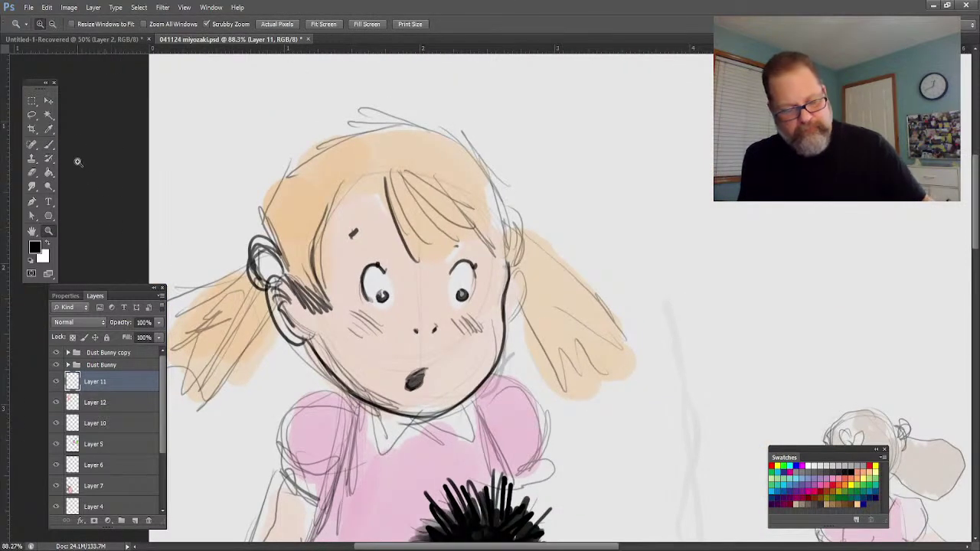
left_click_drag(510, 316, 506, 277)
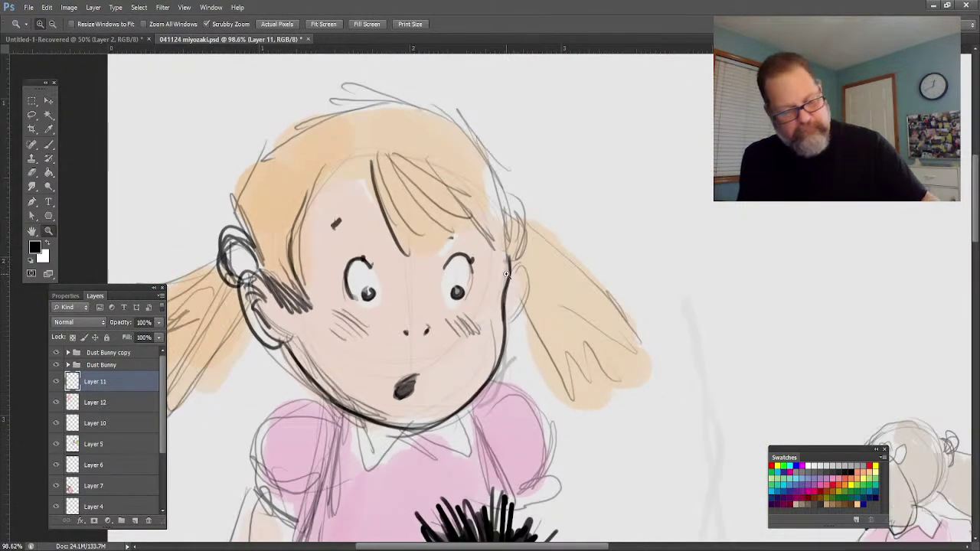
left_click(48, 144)
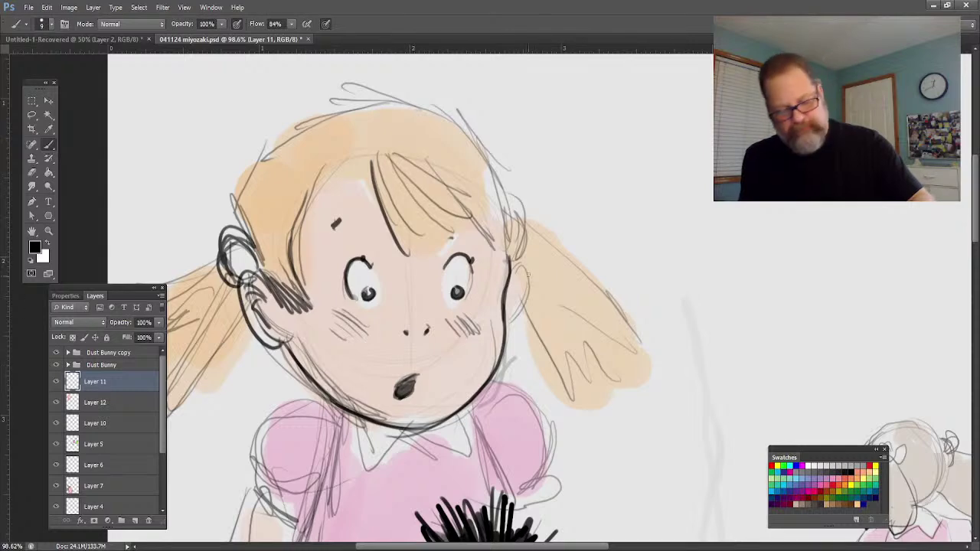
mouse_move(511, 313)
left_mouse_down()
mouse_move(516, 259)
mouse_move(499, 177)
mouse_move(528, 231)
mouse_move(513, 245)
mouse_move(489, 207)
left_mouse_up()
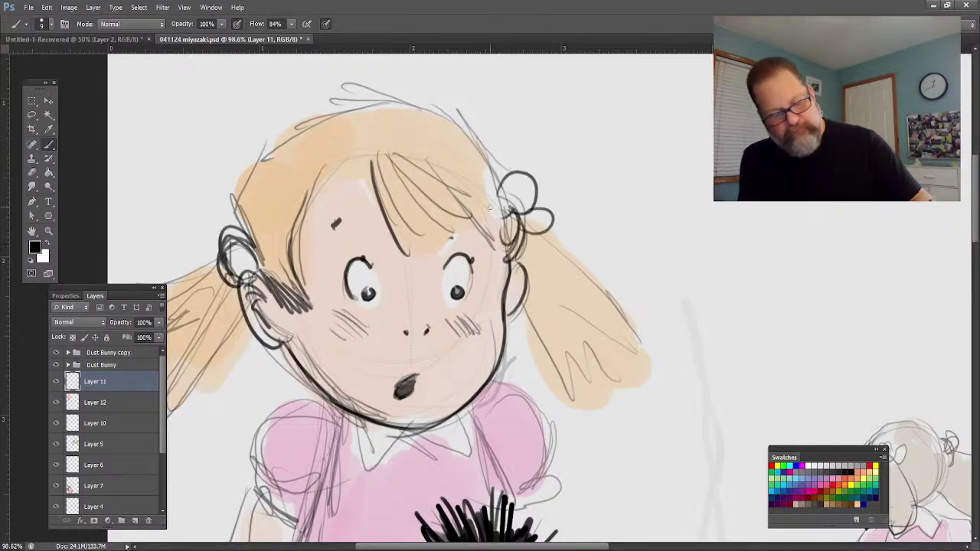
left_click_drag(234, 230, 225, 265)
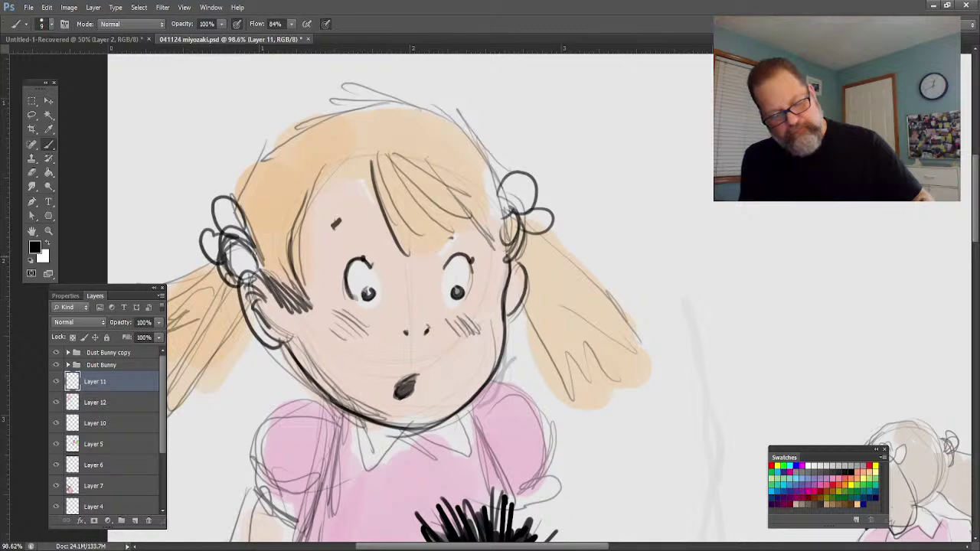
Ink the bangs with long black strokes sweeping from the parting towards the right-side temple.
mouse_move(375, 161)
left_mouse_down()
mouse_move(413, 253)
mouse_move(456, 234)
left_mouse_up()
mouse_move(374, 141)
left_mouse_down()
mouse_move(471, 230)
mouse_move(456, 212)
left_mouse_up()
left_click_drag(413, 157, 511, 253)
left_click_drag(394, 153, 460, 218)
Ink the top outline of the hair and the strands running down the left side of the head.
left_click_drag(452, 108, 506, 174)
left_click_drag(382, 107, 464, 101)
left_click_drag(315, 110, 440, 67)
left_click_drag(366, 65, 269, 161)
mouse_move(336, 92)
left_mouse_down()
mouse_move(252, 164)
mouse_move(239, 206)
mouse_move(243, 234)
left_mouse_up()
left_click_drag(377, 137, 295, 311)
left_click_drag(297, 186, 266, 319)
left_click_drag(329, 157, 243, 237)
Ink the right-side pigtail's outline, inner strands and pointed tips.
left_click_drag(507, 316, 597, 453)
left_click_drag(541, 366, 599, 433)
mouse_move(569, 401)
left_mouse_down()
mouse_move(632, 455)
mouse_move(585, 468)
left_mouse_up()
left_click_drag(561, 383, 567, 472)
left_click_drag(544, 227, 686, 343)
left_click_drag(541, 258, 693, 348)
mouse_move(579, 279)
left_mouse_down()
mouse_move(671, 380)
mouse_move(660, 368)
left_mouse_up()
left_click_drag(579, 301, 660, 421)
left_click_drag(554, 268, 656, 414)
left_click_drag(561, 360, 654, 409)
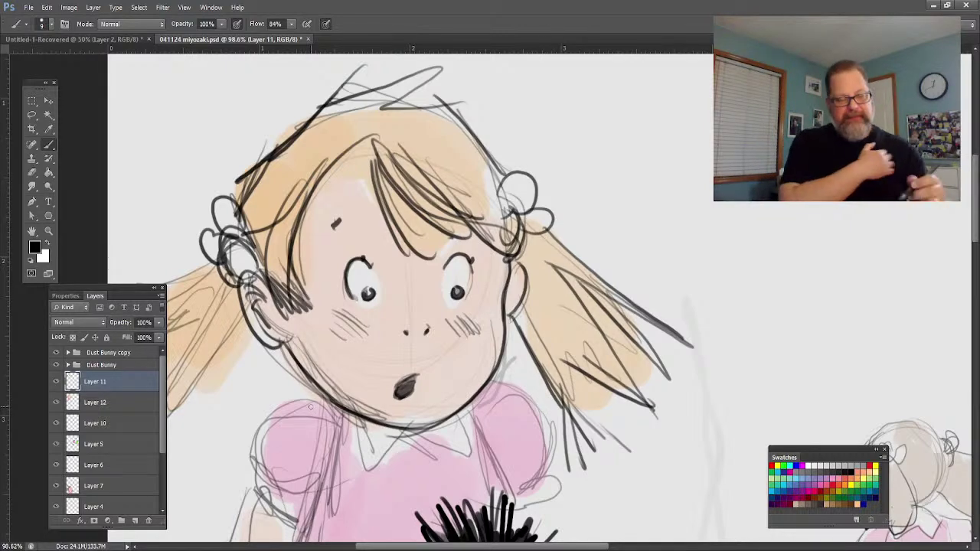
Ink the left-side pigtail with long black strands fanning out from the hair tie.
left_click(33, 231)
left_click_drag(216, 342, 353, 301)
left_click(48, 144)
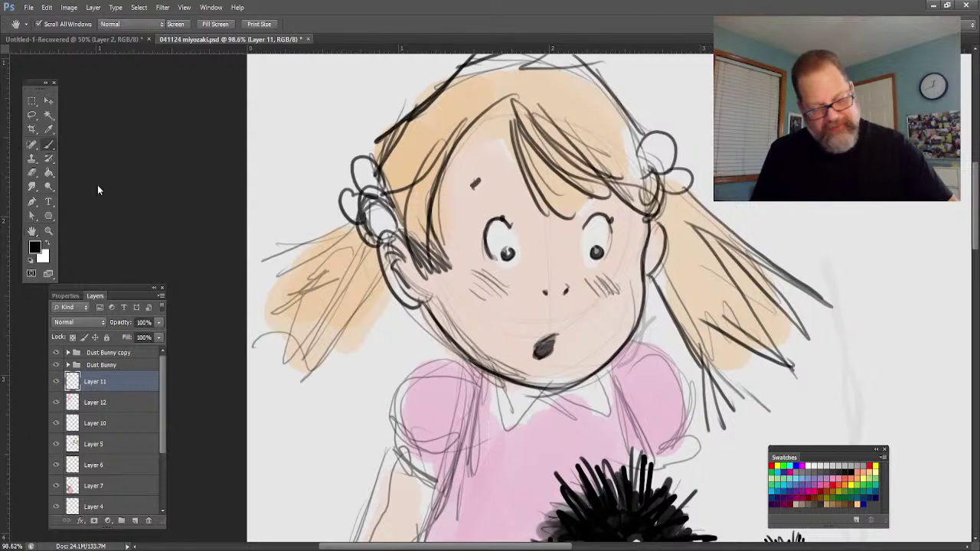
left_click_drag(351, 220, 232, 287)
mouse_move(383, 268)
left_mouse_down()
mouse_move(299, 401)
mouse_move(311, 413)
mouse_move(297, 405)
left_mouse_up()
left_click_drag(359, 288, 270, 411)
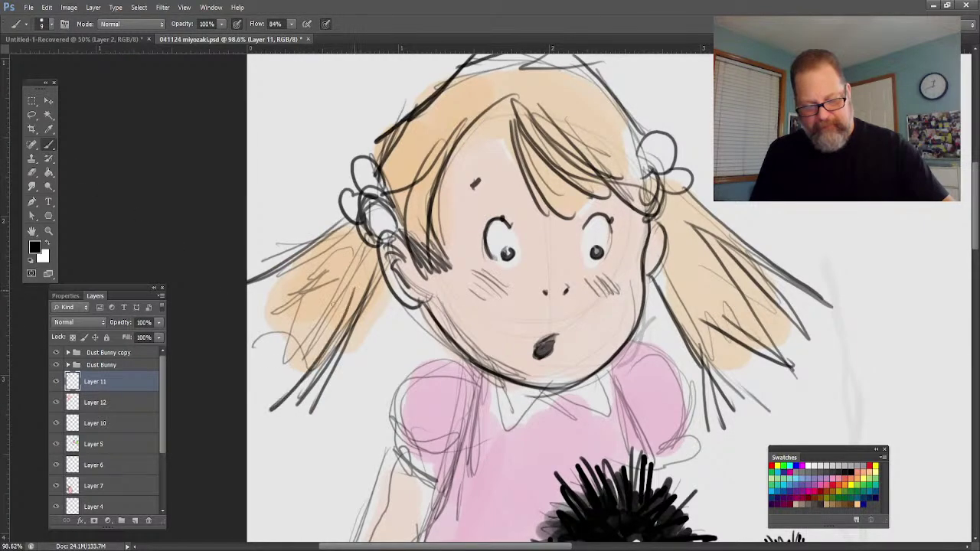
left_click_drag(337, 302, 250, 373)
mouse_move(375, 282)
left_mouse_down()
mouse_move(317, 425)
mouse_move(372, 415)
left_mouse_up()
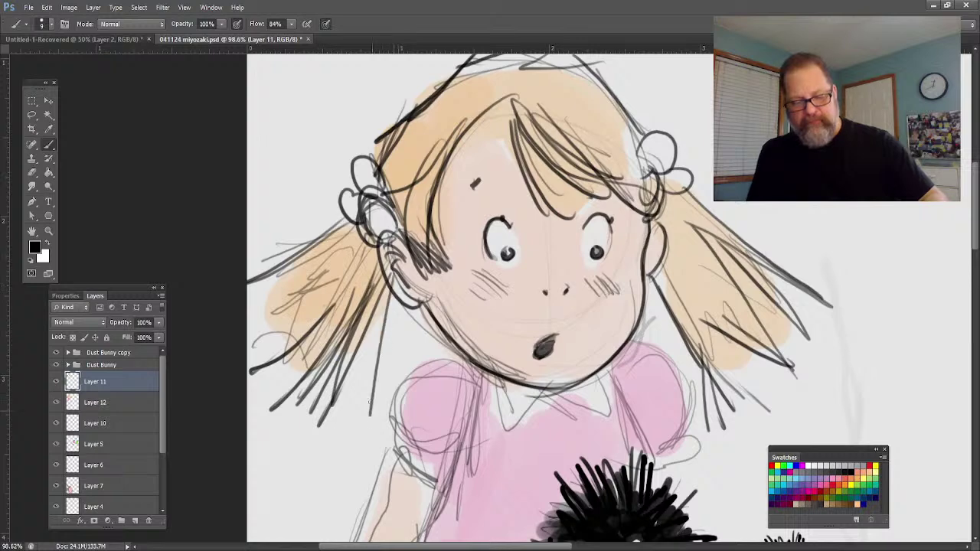
left_click_drag(380, 337, 371, 413)
left_click_drag(349, 245, 253, 270)
Add extra black strands along the inner edge of the right-side pigtail beside the jaw.
left_click_drag(650, 286, 700, 403)
left_click_drag(651, 277, 676, 355)
left_click_drag(653, 303, 675, 360)
Ink the pointed collar with two buttons below it, and the right-side puffy sleeve with its cuff.
mouse_move(484, 375)
left_mouse_down()
mouse_move(527, 419)
mouse_move(559, 392)
mouse_move(617, 426)
mouse_move(547, 392)
mouse_move(557, 413)
left_mouse_up()
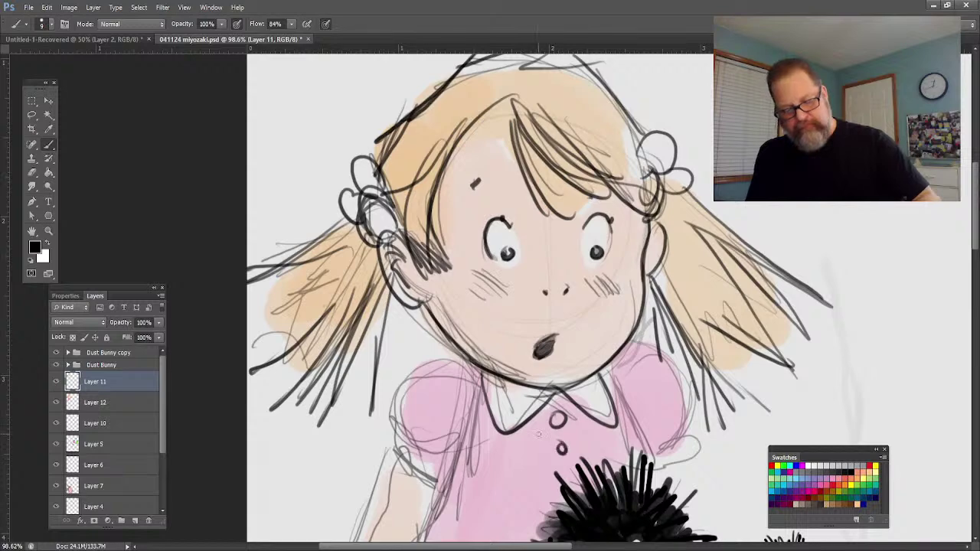
left_click_drag(605, 378, 657, 458)
left_click_drag(629, 349, 661, 458)
mouse_move(692, 360)
left_mouse_down()
mouse_move(672, 434)
mouse_move(698, 418)
left_mouse_up()
left_click_drag(663, 473, 701, 455)
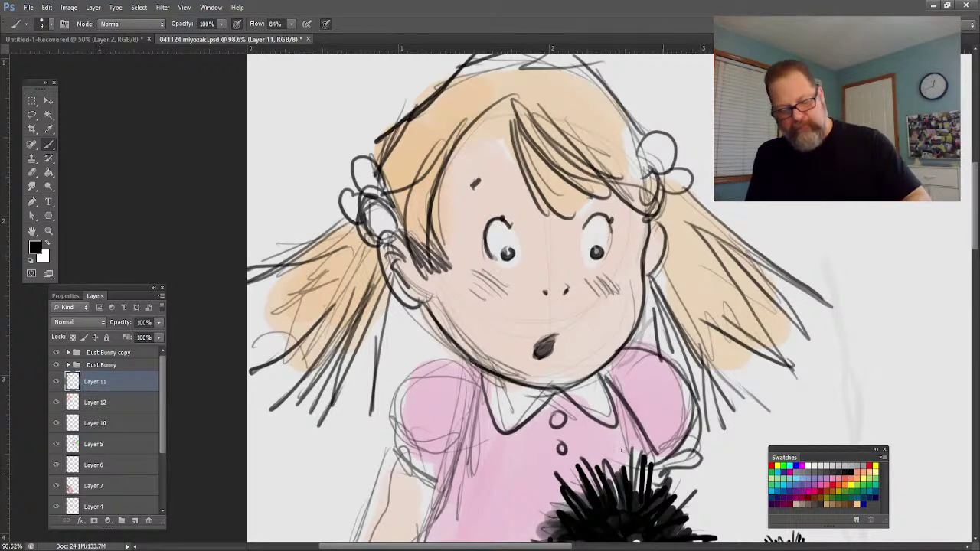
Ink the left-side puffy sleeve with its cuff, the adjoining dress side and the start of the arm.
left_click_drag(401, 367, 429, 459)
mouse_move(383, 387)
left_mouse_down()
mouse_move(450, 418)
mouse_move(438, 529)
left_mouse_up()
left_click_drag(455, 457, 435, 533)
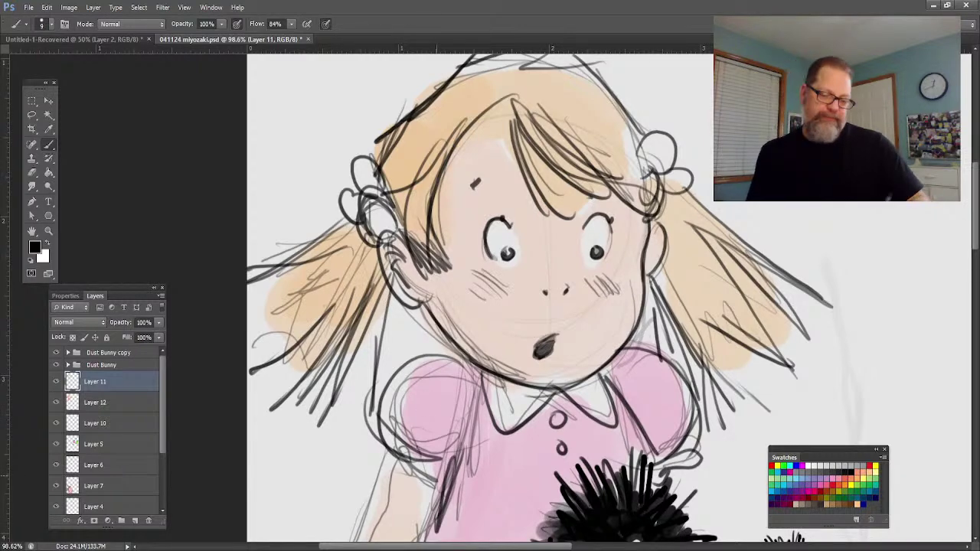
mouse_move(420, 481)
left_mouse_down()
mouse_move(448, 467)
mouse_move(375, 455)
mouse_move(368, 431)
left_mouse_up()
left_click_drag(388, 469, 358, 542)
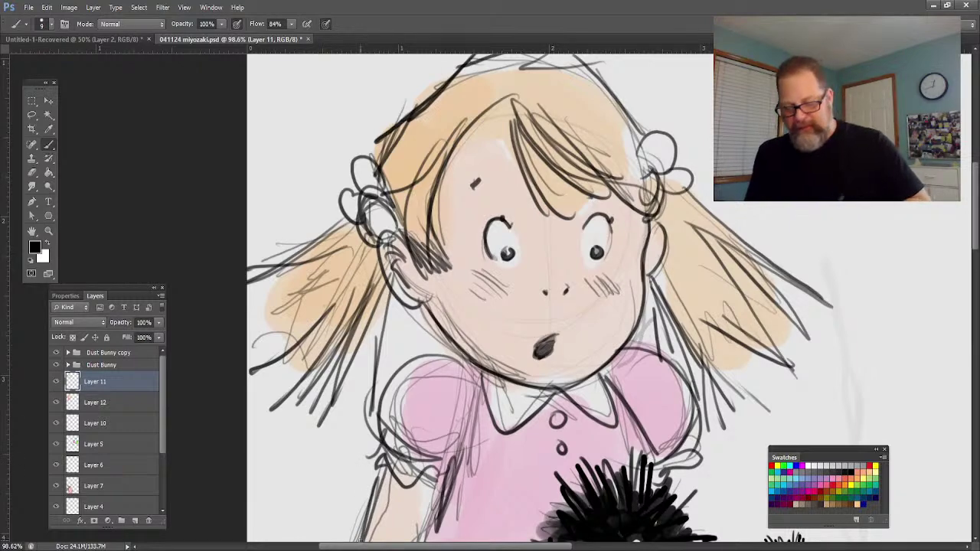
Add a layer at 32% opacity below the line drawing and paint red blush on the cheeks and nose with a size 76 brush.
left_click(871, 466)
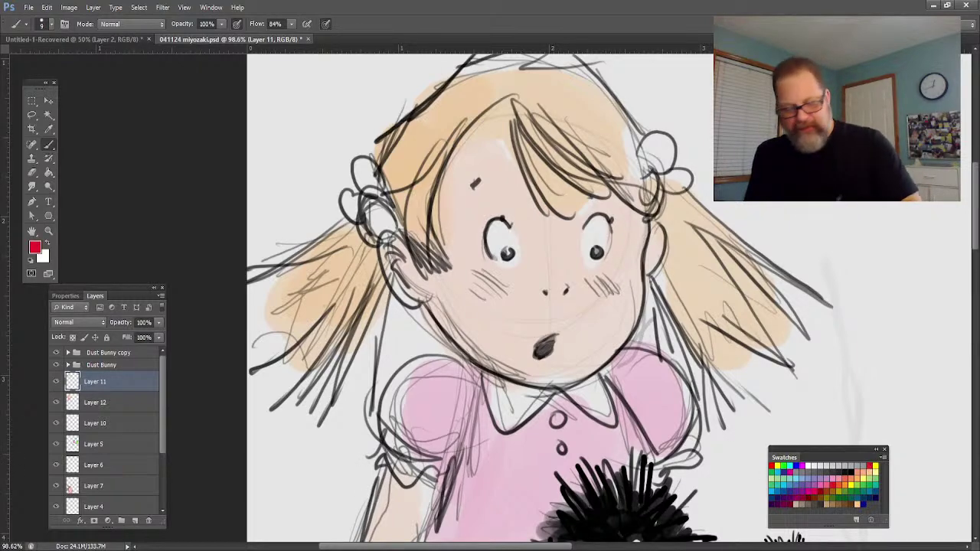
left_click(105, 404)
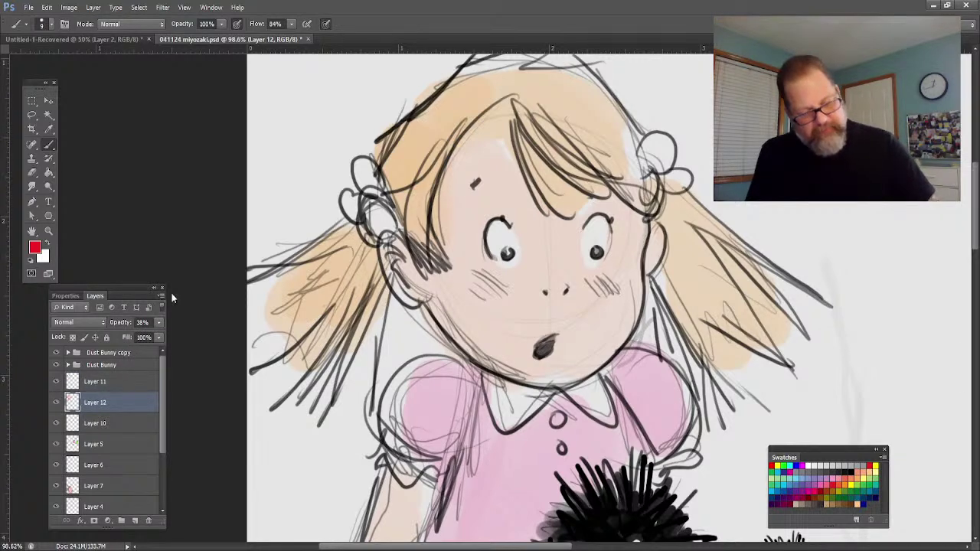
key("ctrl+shift+alt+n")
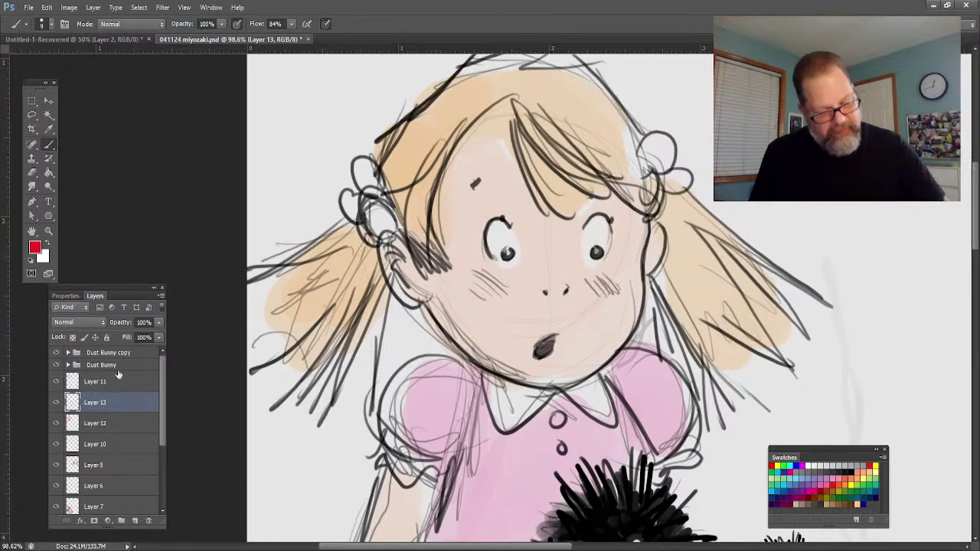
left_click_drag(159, 323, 120, 337)
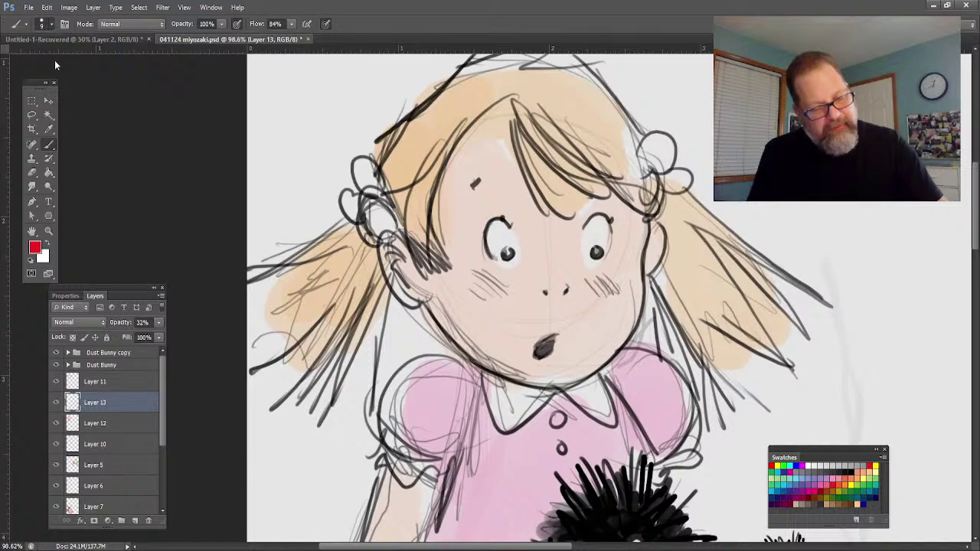
mouse_move(456, 295)
left_mouse_down()
mouse_move(496, 280)
mouse_move(470, 285)
left_mouse_up()
mouse_move(591, 289)
left_mouse_down()
mouse_move(617, 285)
mouse_move(575, 295)
mouse_move(564, 287)
left_mouse_up()
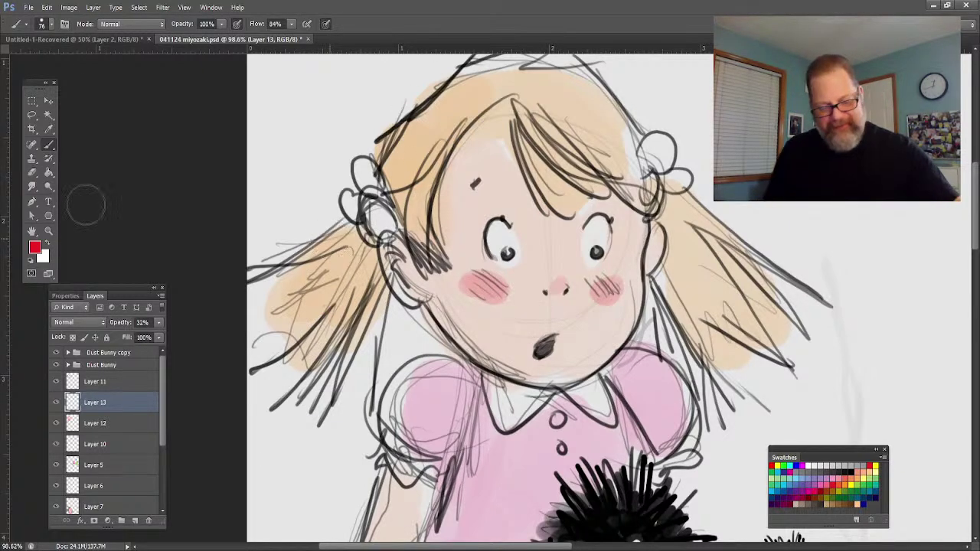
Paint the hair ties on both pigtails magenta.
left_click(810, 480)
mouse_move(387, 203)
left_mouse_down()
mouse_move(379, 226)
mouse_move(368, 173)
mouse_move(349, 207)
left_mouse_up()
mouse_move(691, 167)
left_mouse_down()
mouse_move(666, 150)
mouse_move(679, 170)
mouse_move(676, 180)
mouse_move(652, 177)
left_mouse_up()
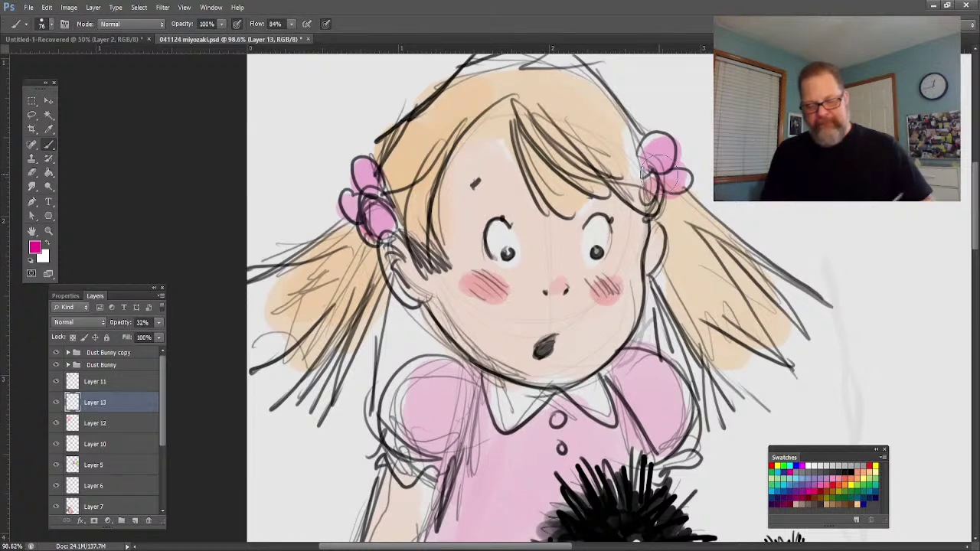
Paint magenta shading along the undersides of both puffy sleeves and across the waist of the pigtailed girl's dress.
mouse_move(456, 433)
left_mouse_down()
mouse_move(413, 437)
mouse_move(406, 459)
mouse_move(428, 479)
left_mouse_up()
left_click_drag(678, 418, 663, 444)
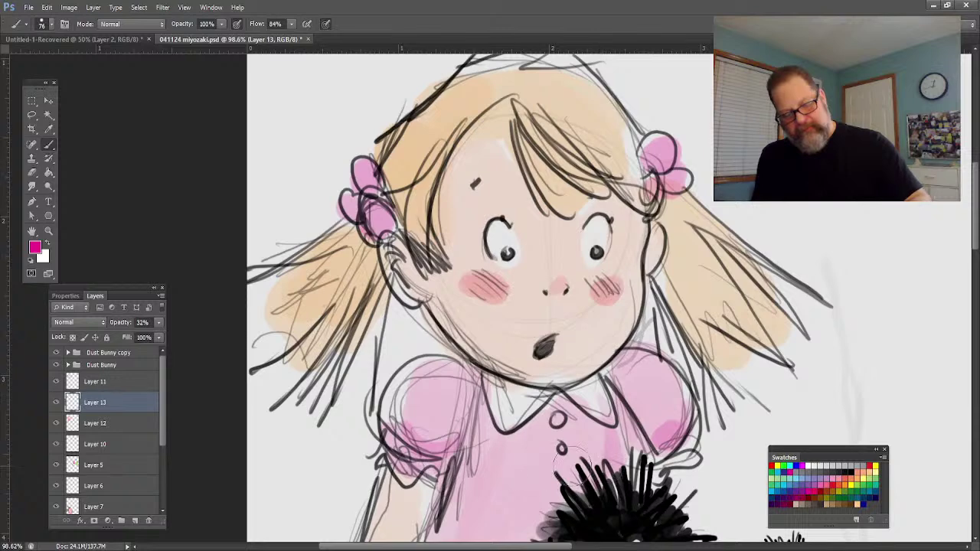
left_click_drag(526, 524, 438, 524)
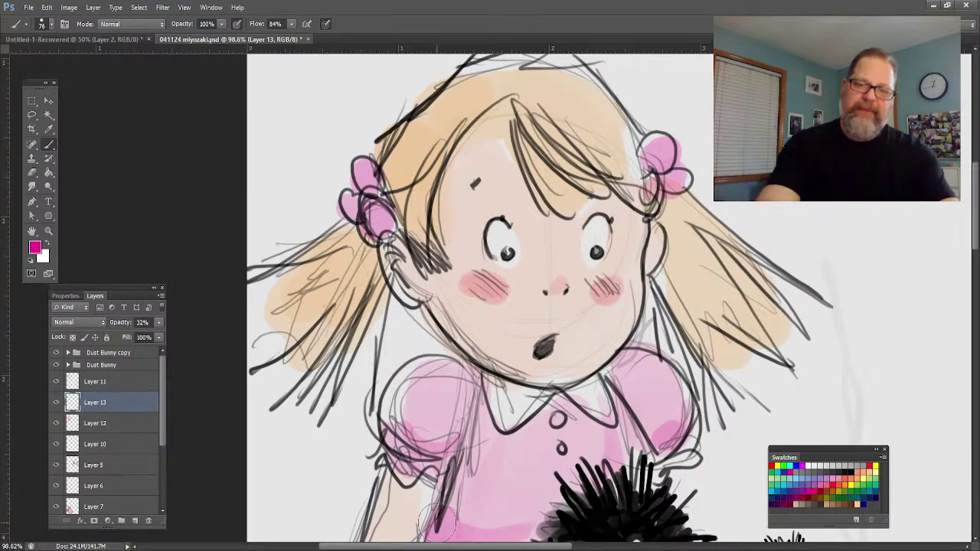
Group all layers from Layer 11 down to Layer 9 into a group named sketches.
key("ctrl+minus")
key("ctrl+minus")
key("ctrl+minus")
key("ctrl+minus")
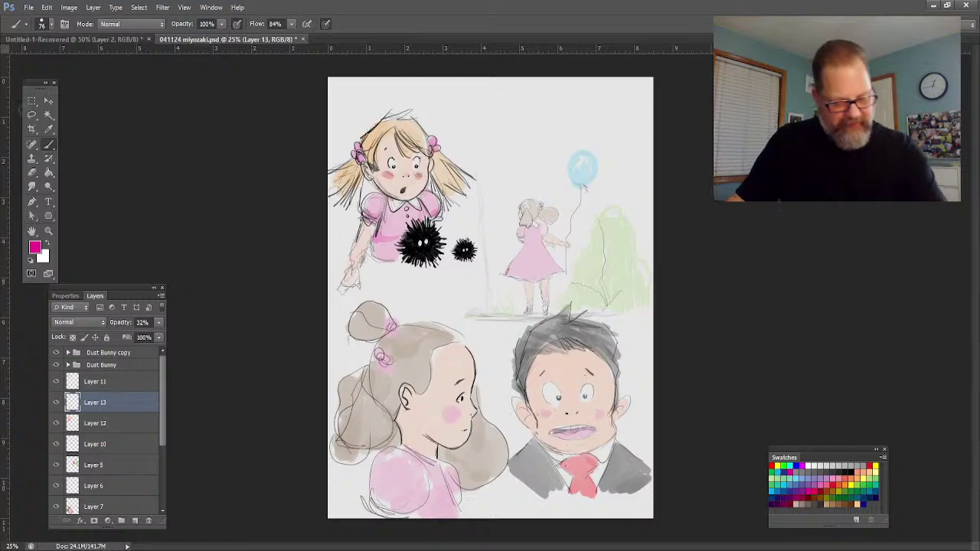
left_click(137, 387)
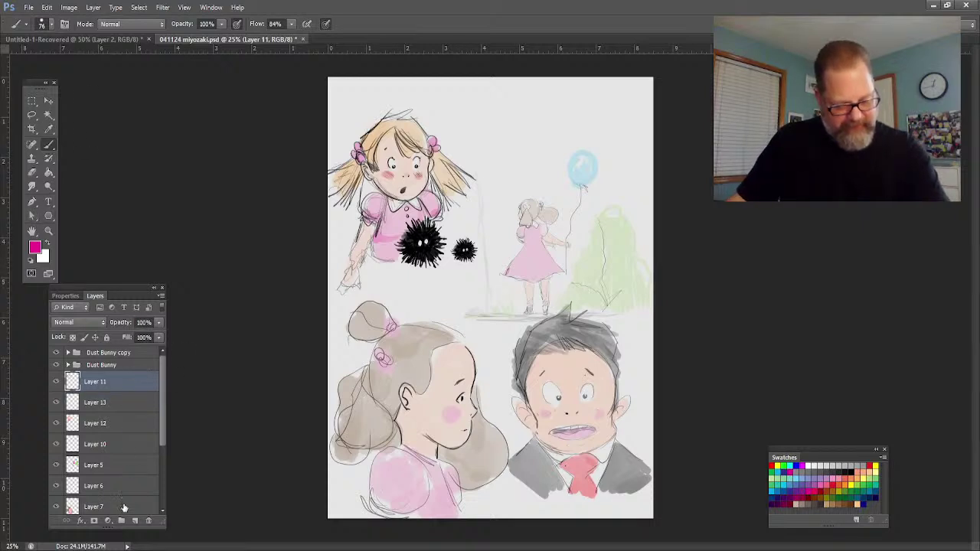
scroll(125, 498, "down", 3)
scroll(125, 496, "down", 1)
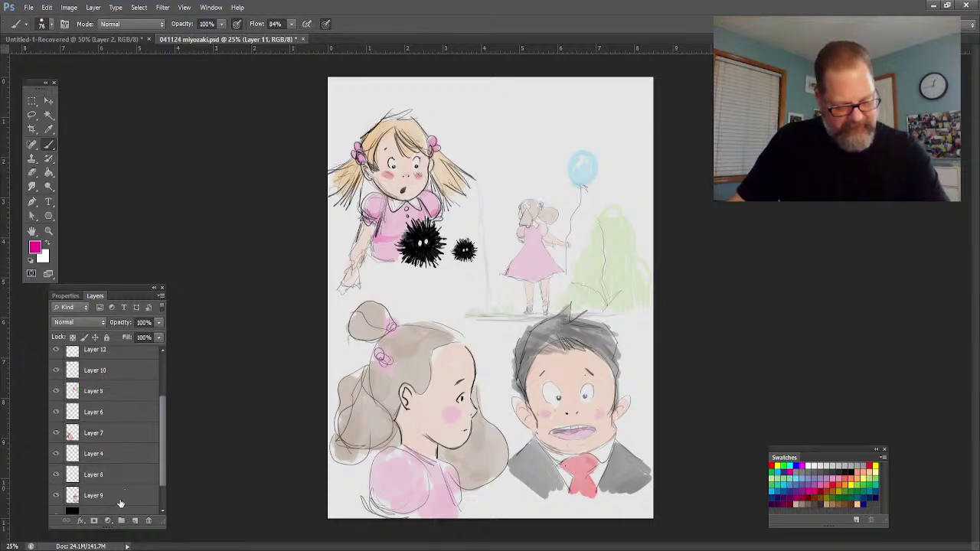
left_click(124, 498, "shift")
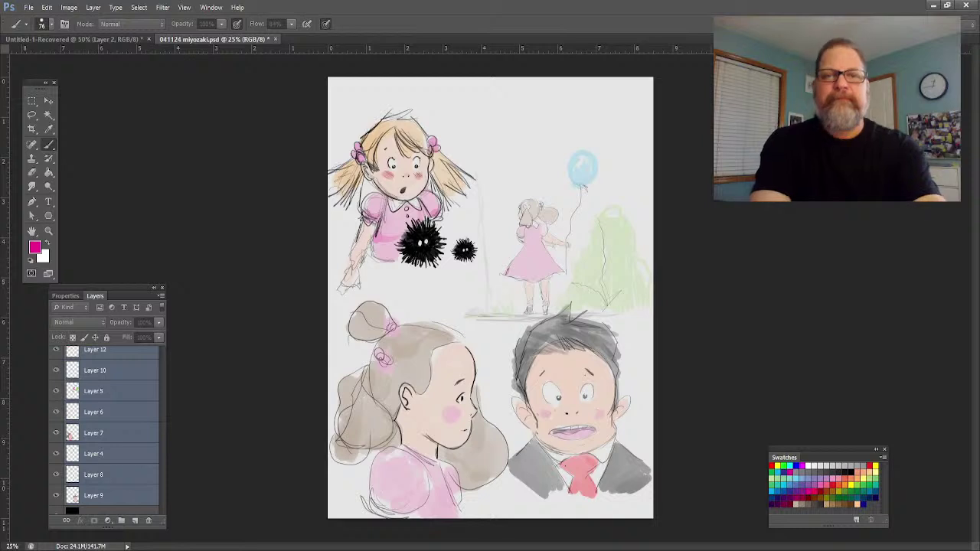
key("Return")
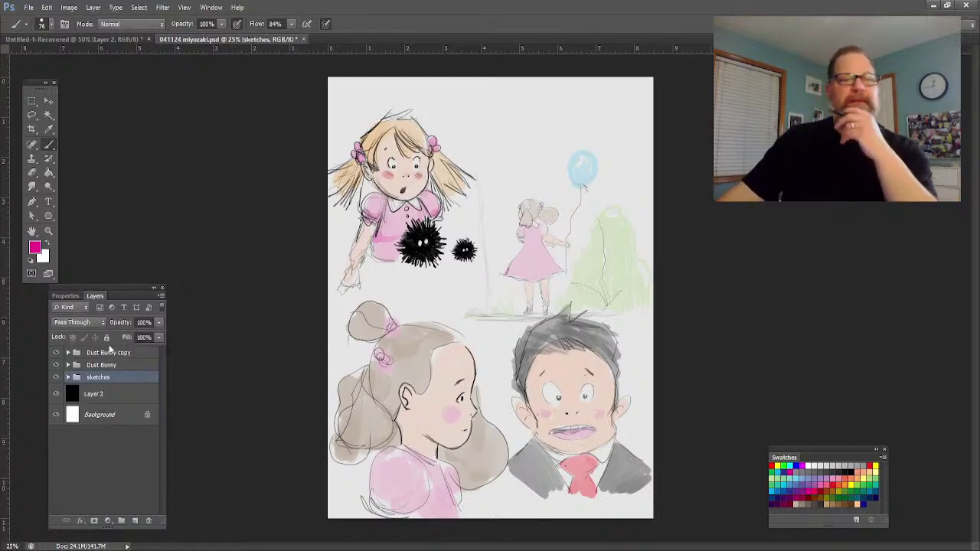
Hide the sketches, Dust Bunny and Dust Bunny copy groups to leave a blank grey page.
left_click(55, 377)
left_click(55, 365)
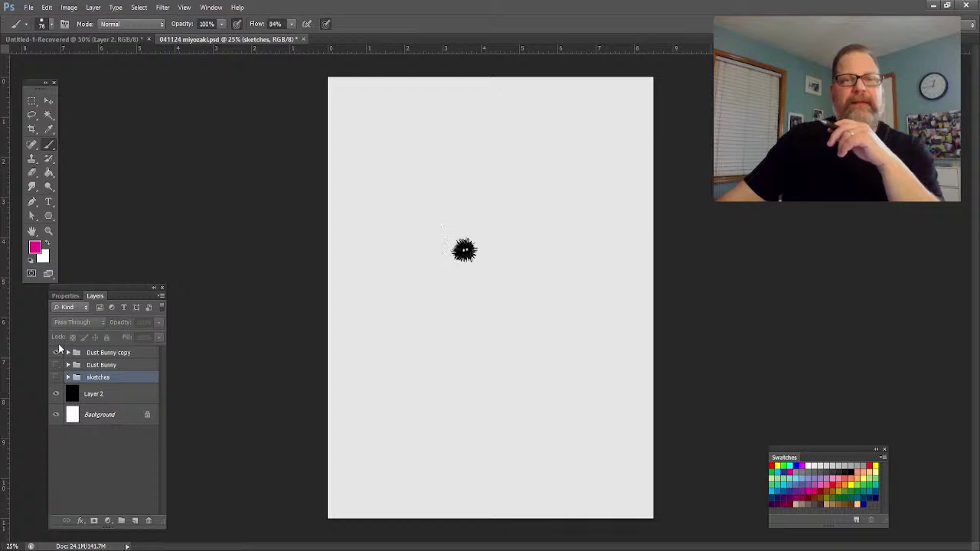
left_click(56, 352)
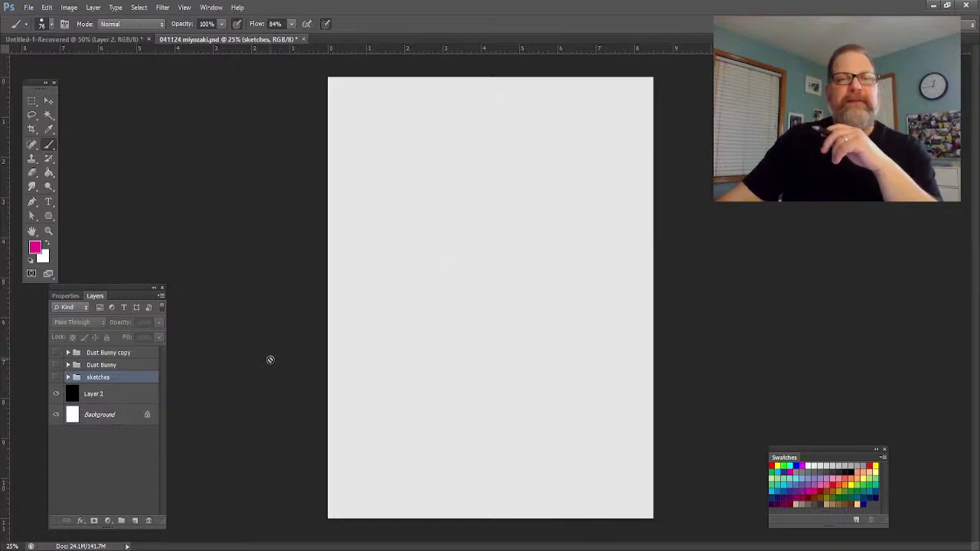
Reset the painting colour to black and add a new layer directly above Layer 2.
key("i")
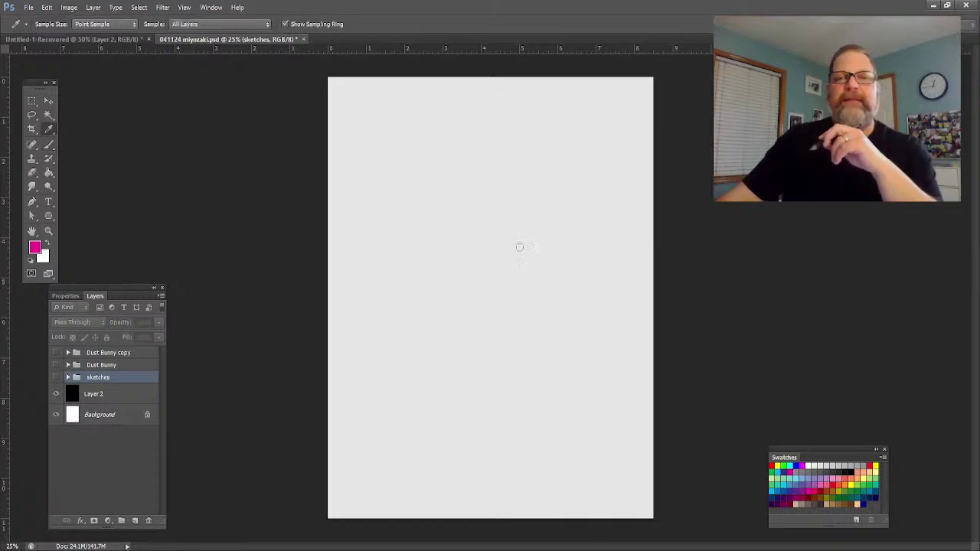
key("b")
key("d")
left_click(48, 232)
left_click_drag(399, 197, 442, 213)
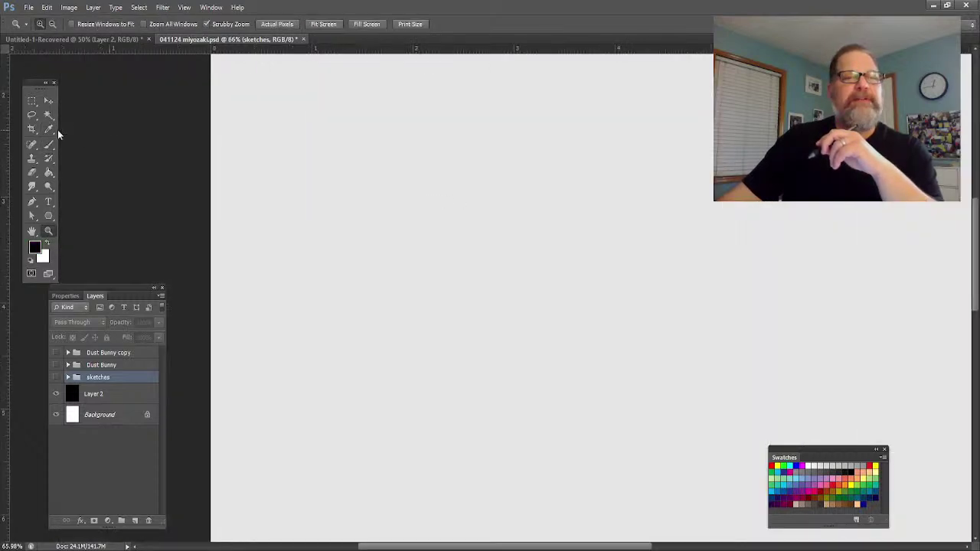
left_click(49, 146)
left_click(49, 232)
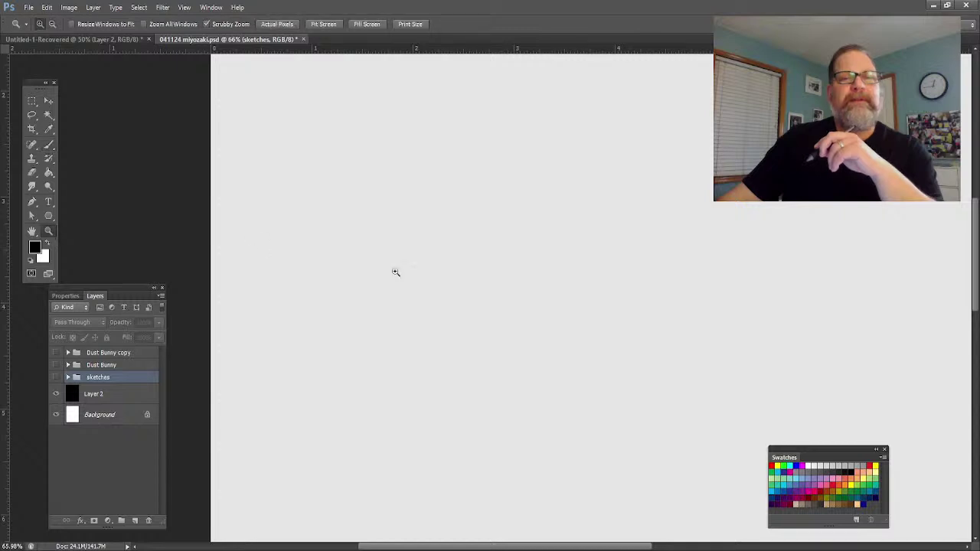
left_click_drag(506, 286, 525, 284)
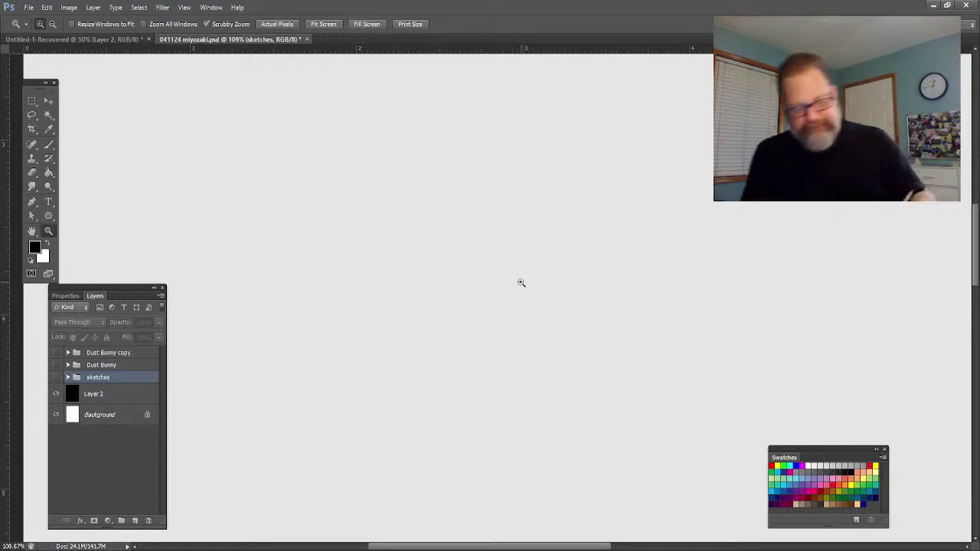
left_click(49, 144)
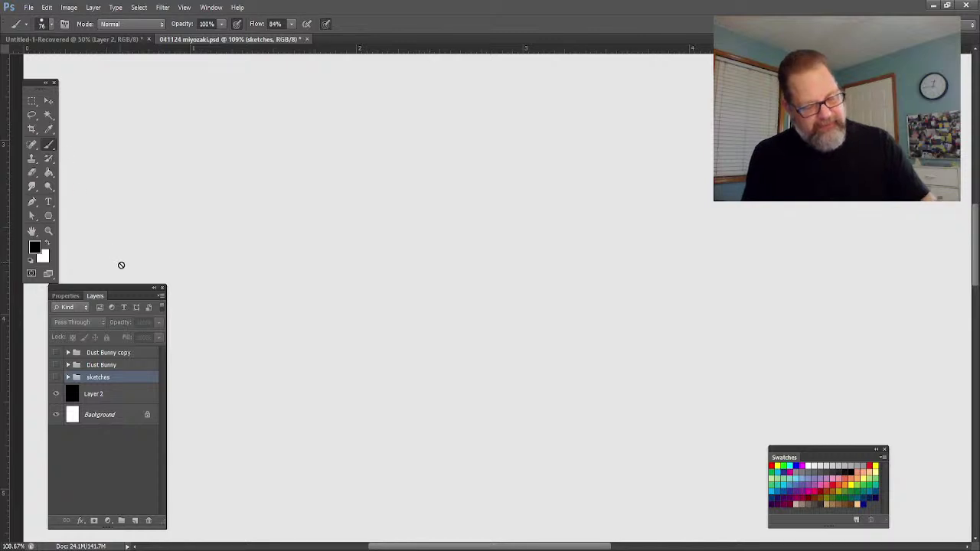
left_click(114, 394)
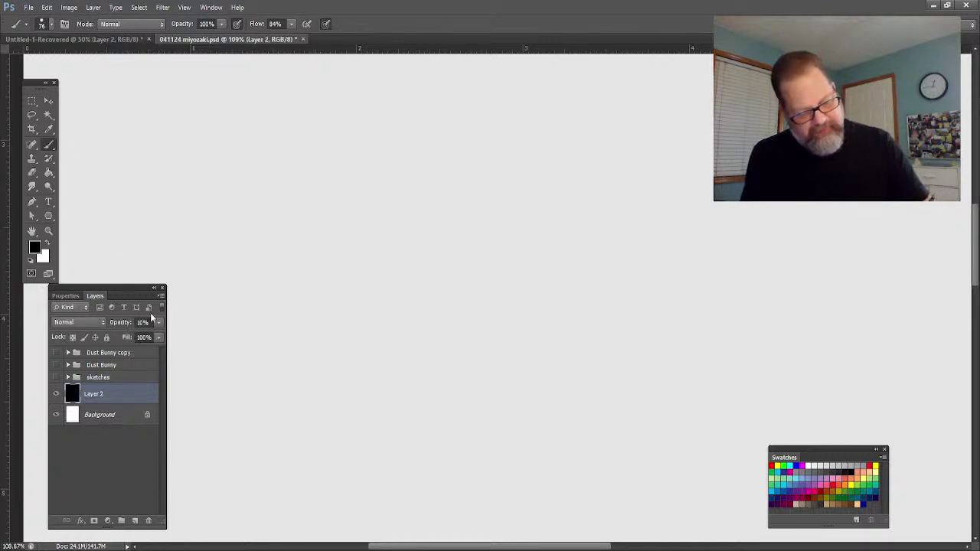
left_click_drag(191, 234, 427, 237)
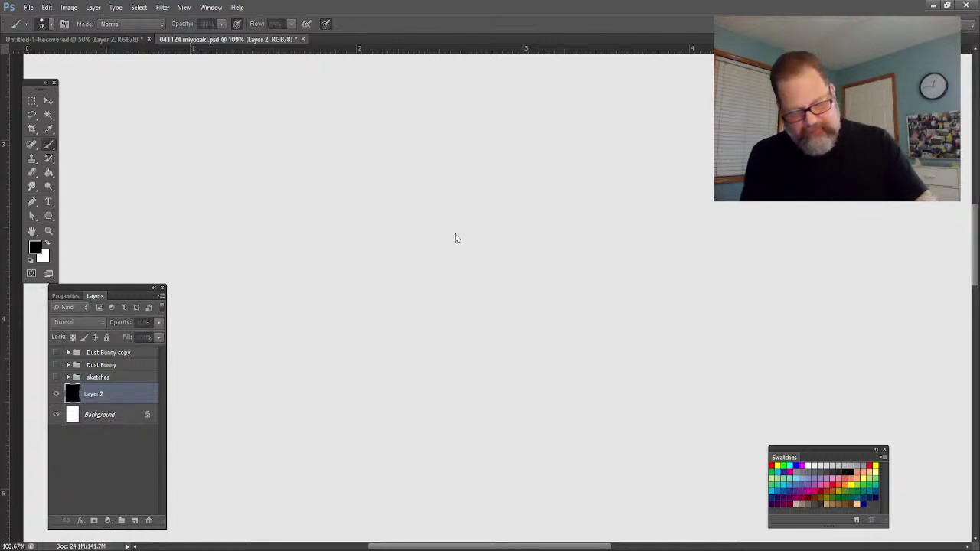
key("ctrl+shift+alt+n")
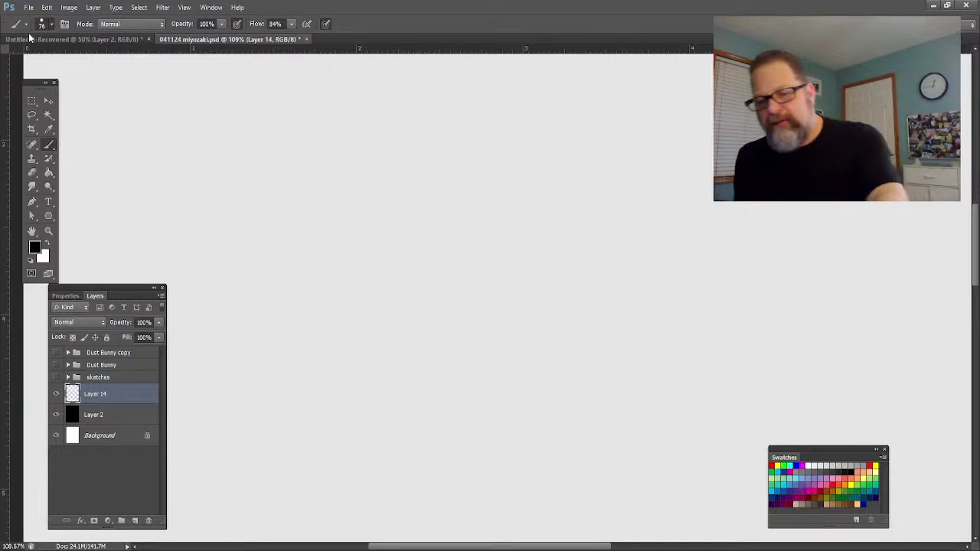
Sketch a tall pear-shaped body outline, narrow at the head and wide at the base, with a size 7 brush.
key("bracketleft")
key("bracketleft")
key("bracketleft")
key("bracketleft")
key("bracketleft")
key("bracketleft")
key("bracketleft")
key("bracketleft")
key("bracketleft")
key("bracketleft")
key("bracketleft")
key("bracketleft")
key("bracketleft")
key("bracketleft")
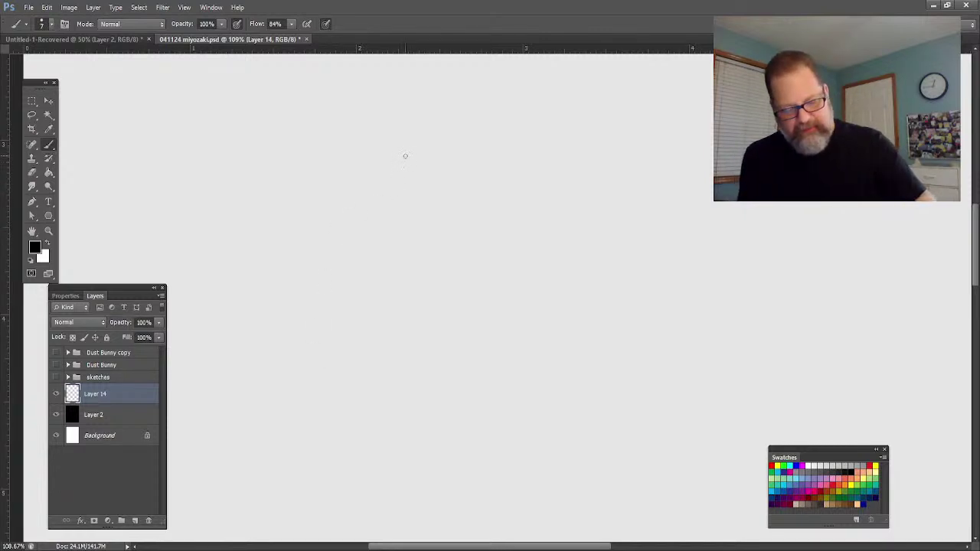
left_click_drag(407, 143, 325, 265)
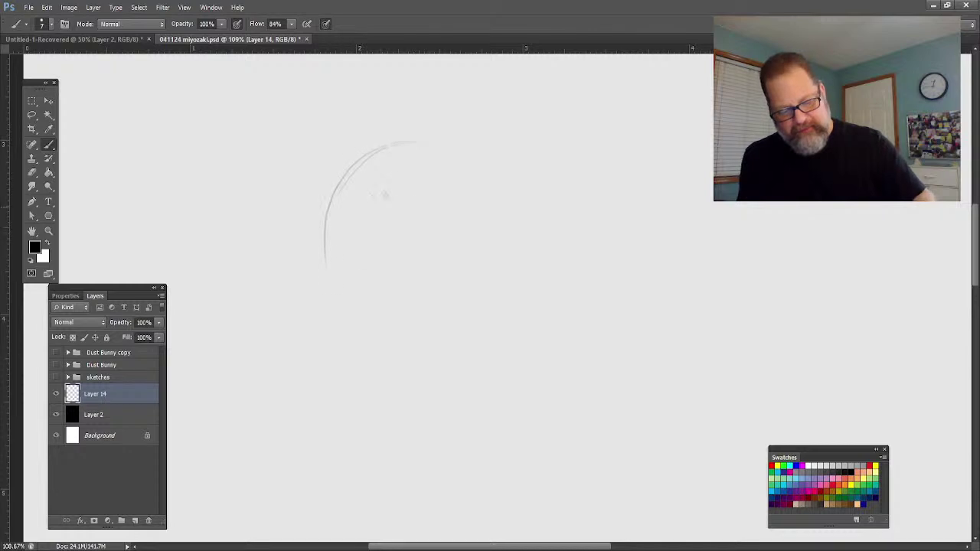
left_click_drag(441, 154, 472, 262)
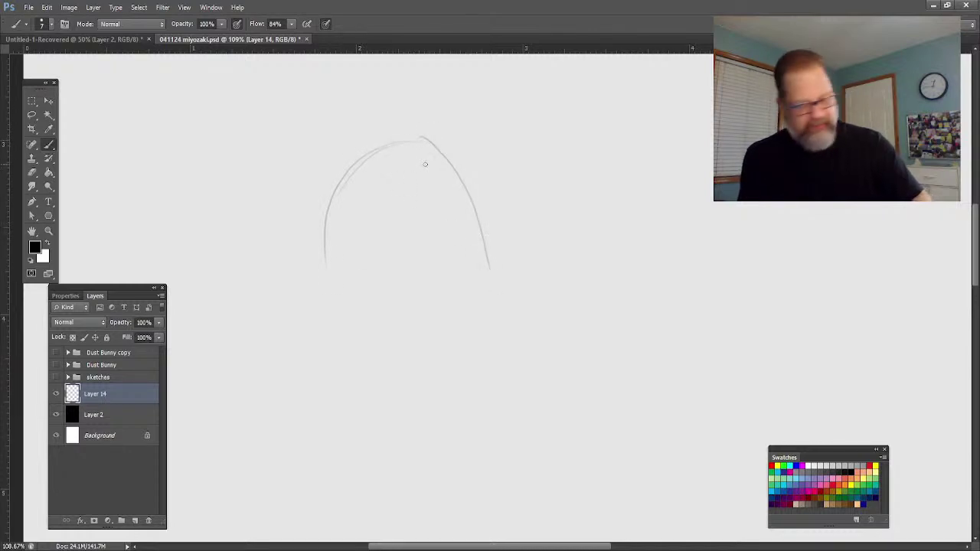
mouse_move(443, 159)
left_mouse_down()
mouse_move(560, 447)
mouse_move(483, 501)
mouse_move(398, 504)
left_mouse_up()
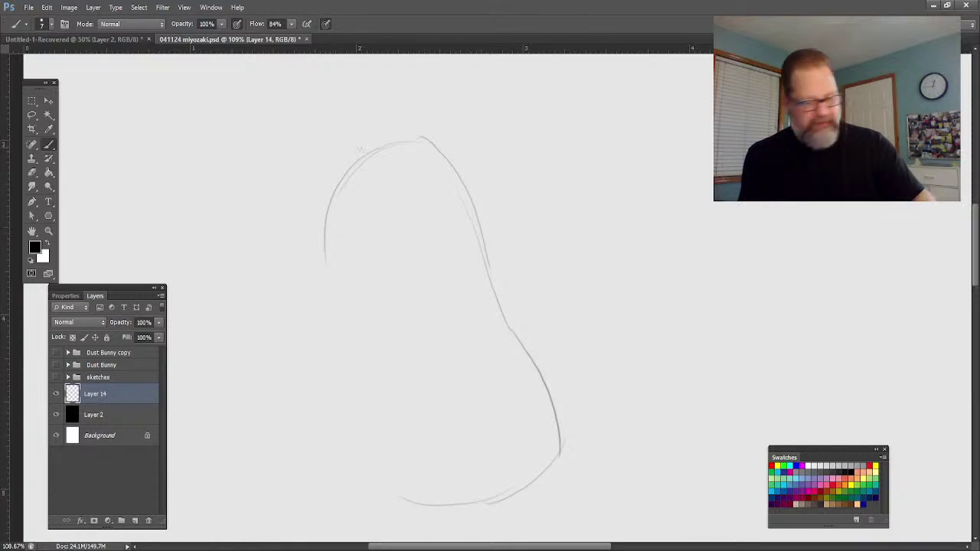
mouse_move(345, 177)
left_mouse_down()
mouse_move(322, 248)
mouse_move(311, 314)
left_mouse_up()
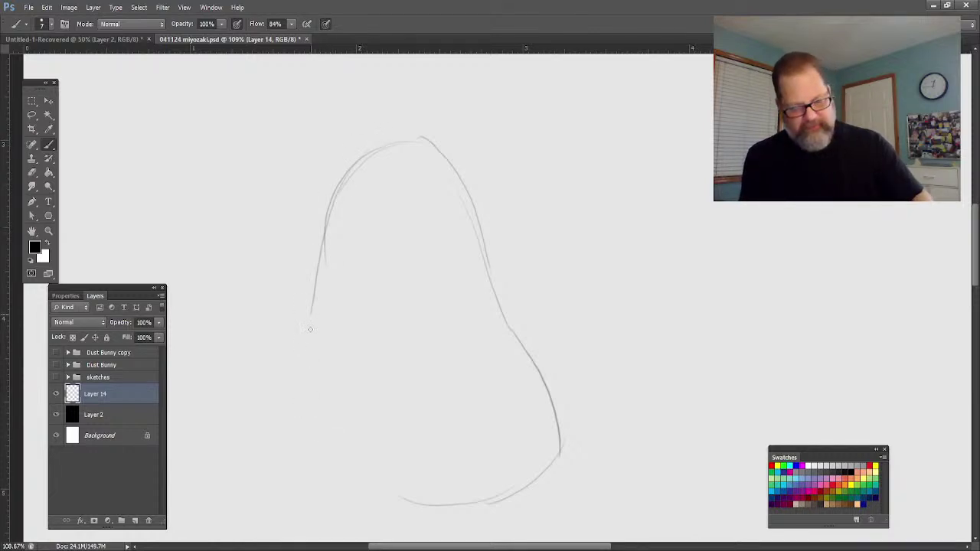
left_click_drag(319, 295, 326, 492)
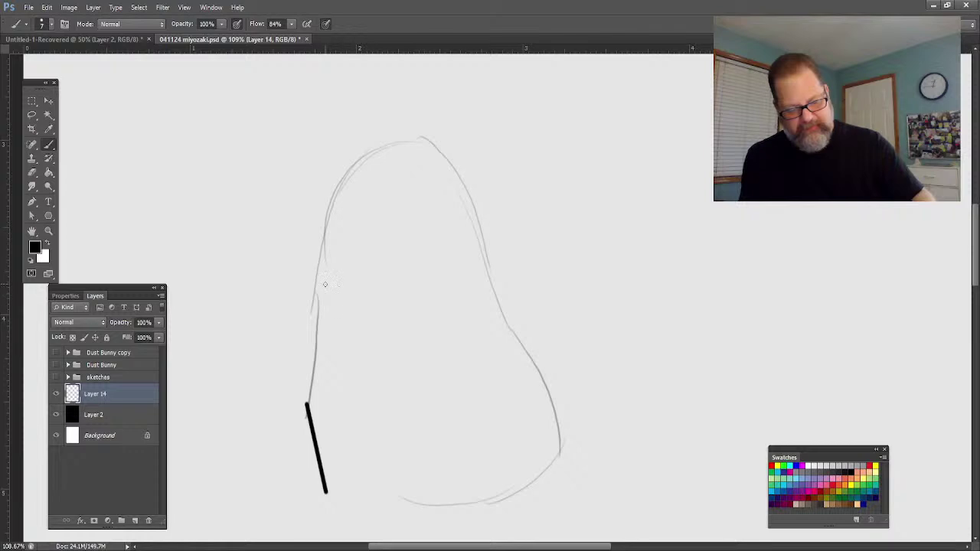
mouse_move(315, 425)
left_mouse_down()
mouse_move(330, 505)
mouse_move(315, 448)
mouse_move(324, 490)
left_mouse_up()
mouse_move(314, 329)
left_mouse_down()
mouse_move(309, 426)
mouse_move(324, 464)
mouse_move(361, 496)
mouse_move(426, 508)
left_mouse_up()
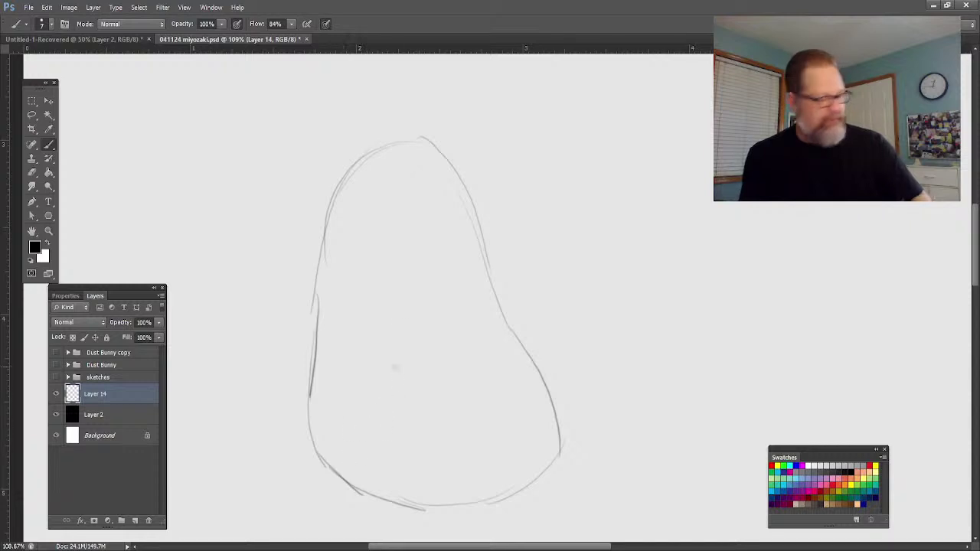
Sketch the large belly patch, the arms along both sides of the body with claws on the left-side hand, and two nostril dots.
mouse_move(414, 274)
left_mouse_down()
mouse_move(371, 346)
mouse_move(359, 460)
mouse_move(395, 499)
left_mouse_up()
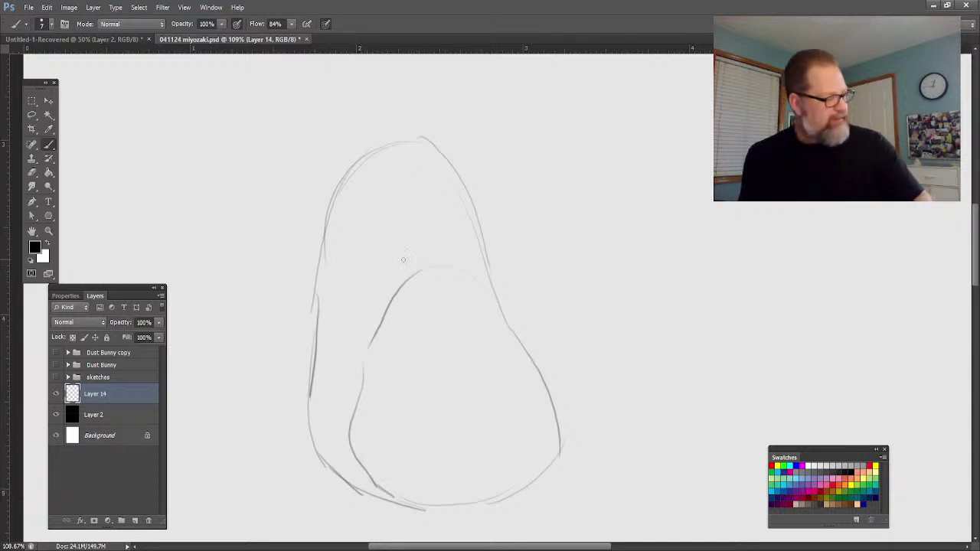
mouse_move(318, 224)
left_mouse_down()
mouse_move(291, 405)
mouse_move(299, 390)
mouse_move(310, 408)
mouse_move(354, 291)
left_mouse_up()
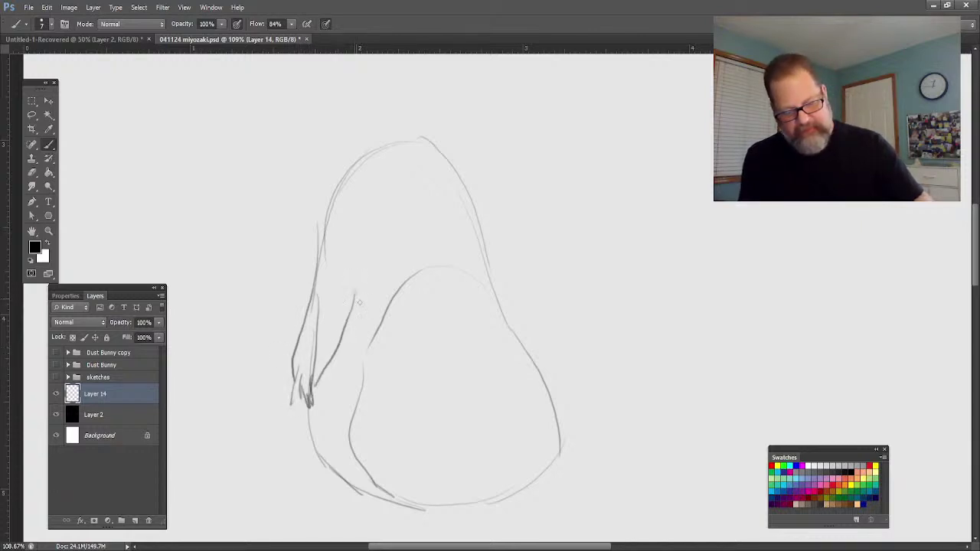
mouse_move(487, 255)
left_mouse_down()
mouse_move(520, 345)
mouse_move(475, 225)
left_mouse_up()
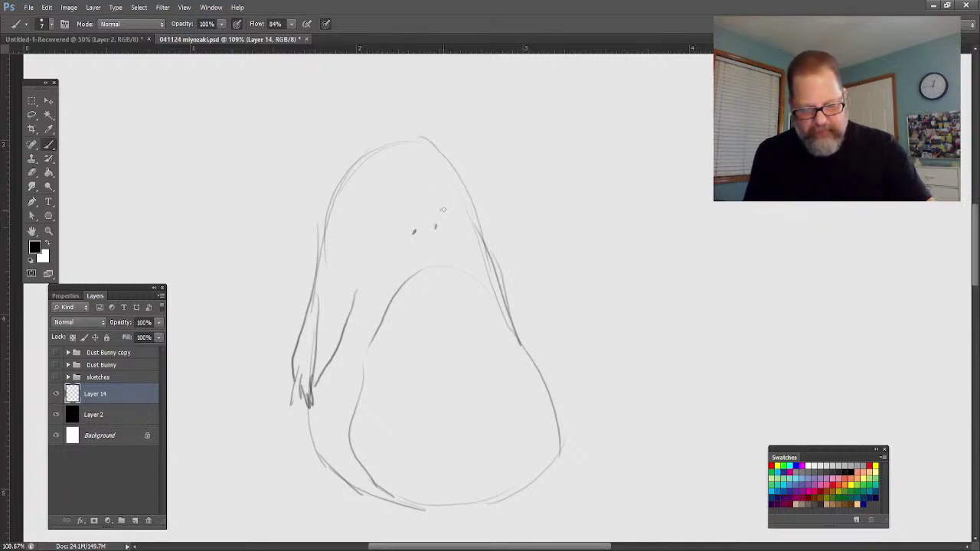
Sketch two round eyes with small pupils and two tall pointed ears, and strengthen the left-side arm contour.
mouse_move(402, 208)
left_mouse_down()
mouse_move(383, 236)
mouse_move(380, 228)
left_mouse_up()
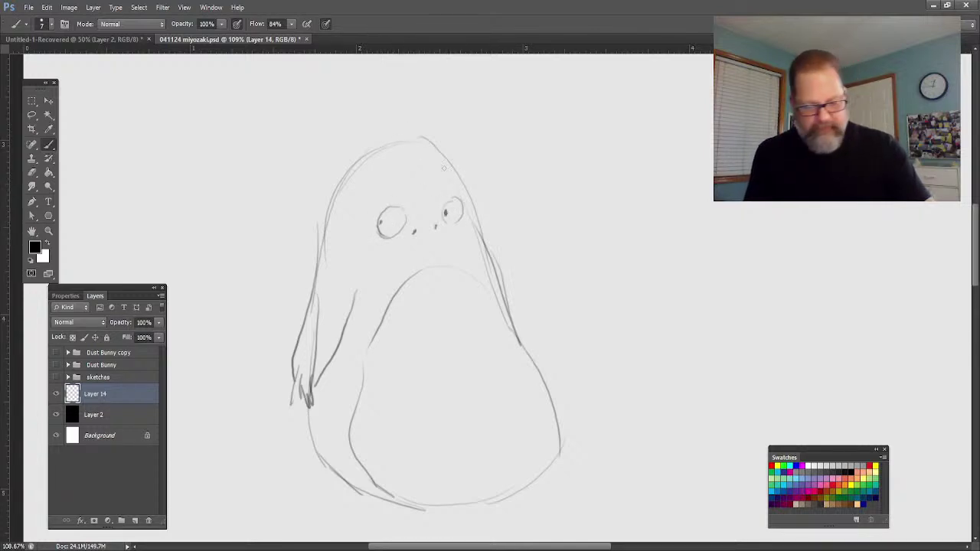
mouse_move(462, 184)
left_mouse_down()
mouse_move(393, 79)
mouse_move(387, 149)
mouse_move(310, 108)
mouse_move(324, 177)
left_mouse_up()
left_click_drag(280, 91, 324, 215)
left_click_drag(323, 133, 305, 290)
mouse_move(314, 236)
left_mouse_down()
mouse_move(292, 376)
mouse_move(287, 425)
left_mouse_up()
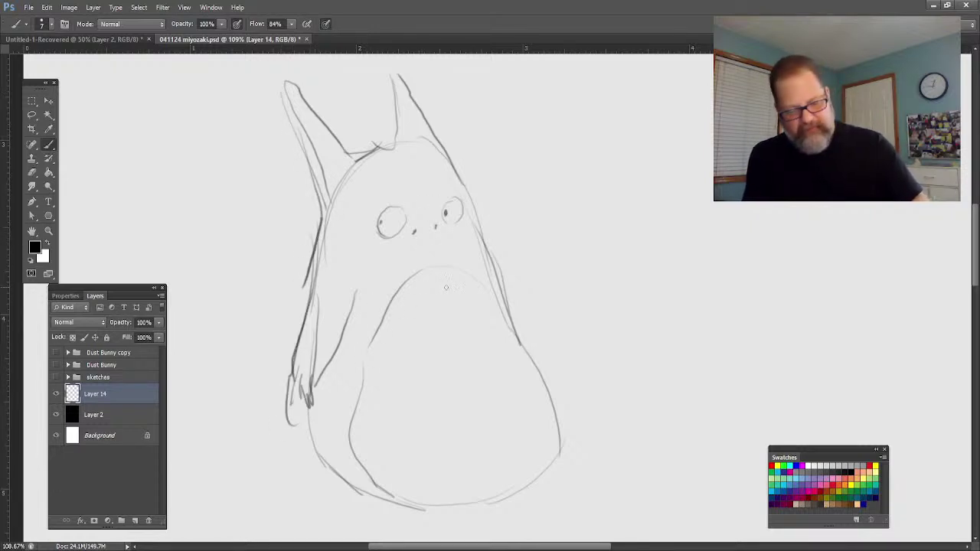
Reinforce the belly patch and lower body outline, and define the right-side arm and both hands.
mouse_move(456, 274)
left_mouse_down()
mouse_move(413, 289)
mouse_move(366, 331)
mouse_move(349, 417)
left_mouse_up()
mouse_move(494, 295)
left_mouse_down()
mouse_move(556, 459)
mouse_move(487, 509)
mouse_move(438, 516)
mouse_move(385, 511)
mouse_move(320, 473)
left_mouse_up()
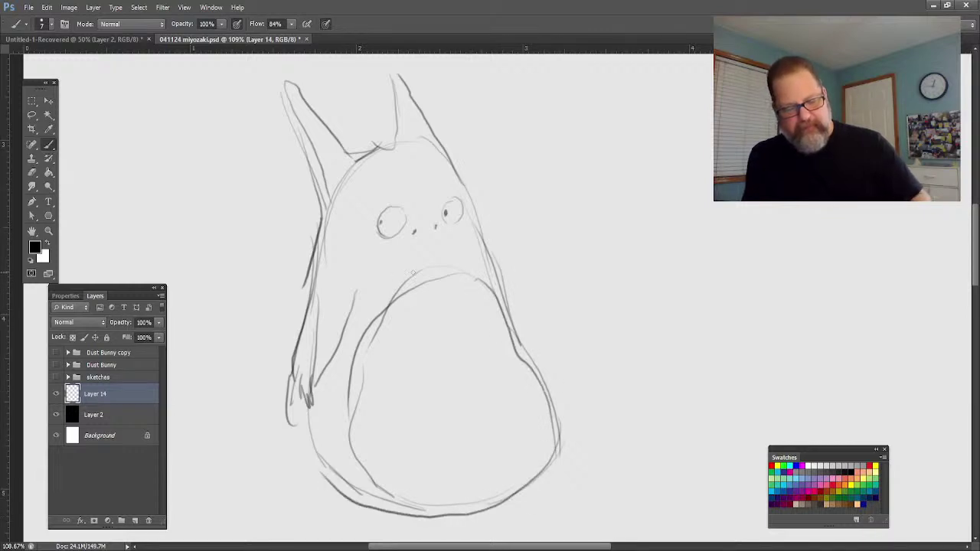
mouse_move(492, 241)
left_mouse_down()
mouse_move(562, 369)
mouse_move(529, 363)
left_mouse_up()
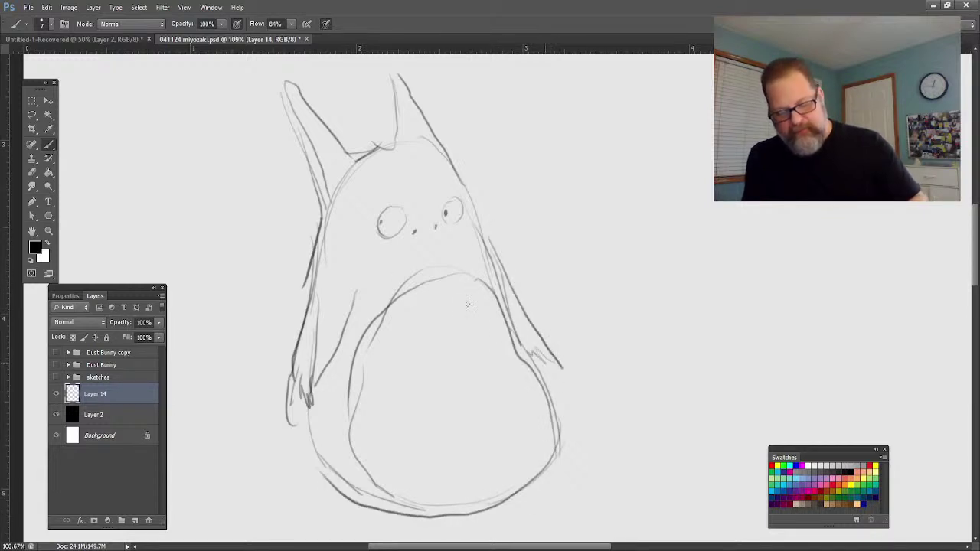
left_click_drag(297, 366, 281, 407)
left_click_drag(307, 442, 333, 482)
left_click_drag(325, 467, 307, 436)
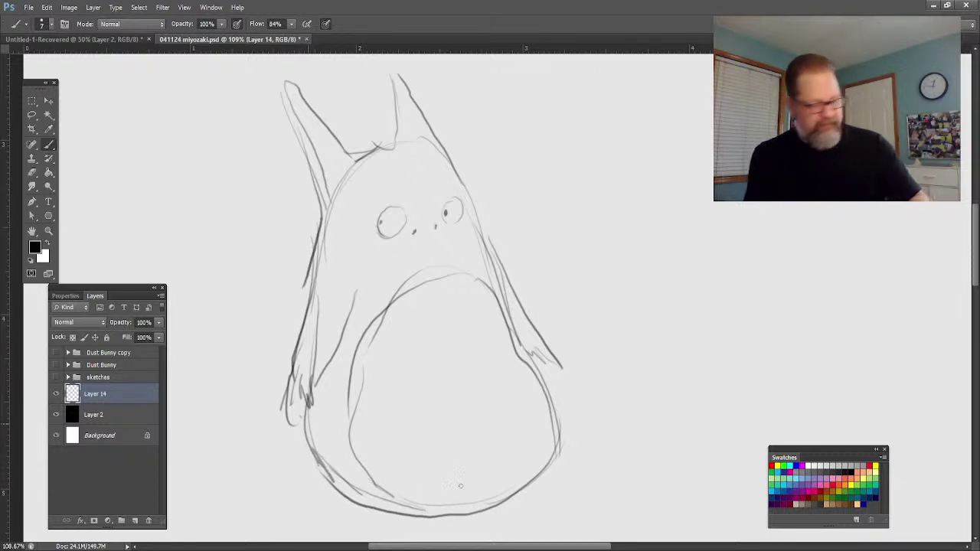
left_click(302, 422)
left_click(332, 506, "shift")
left_click(382, 490)
left_click(555, 418, "shift")
left_click(560, 469, "shift")
left_click(448, 490, "shift")
left_click(550, 463)
left_click(554, 400, "shift")
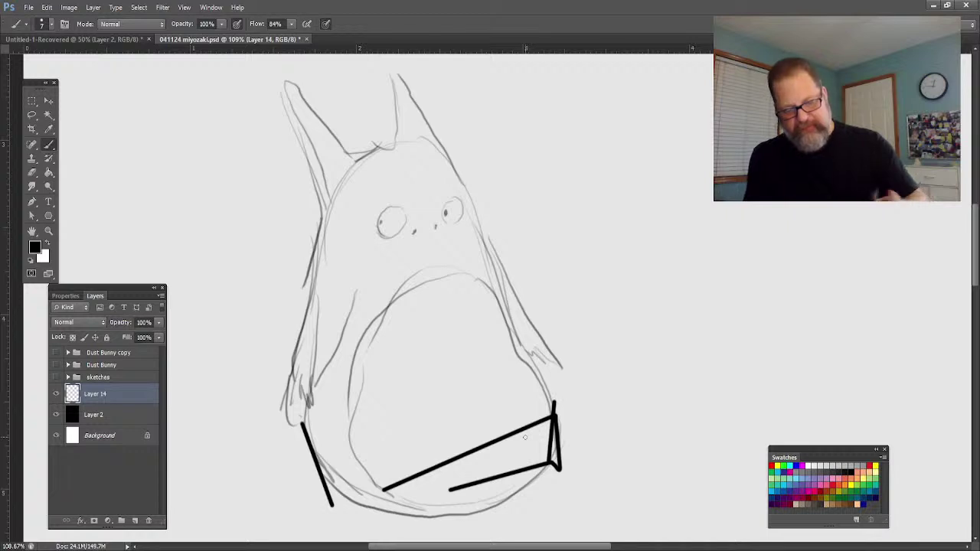
Erase the lower body outline and resketch the belly arch, rounded base and feet.
mouse_move(560, 442)
left_mouse_down()
mouse_move(554, 413)
mouse_move(540, 471)
mouse_move(540, 431)
mouse_move(531, 422)
mouse_move(400, 491)
mouse_move(467, 453)
mouse_move(416, 474)
mouse_move(441, 458)
mouse_move(408, 491)
mouse_move(433, 478)
mouse_move(301, 497)
mouse_move(318, 496)
mouse_move(323, 458)
mouse_move(297, 432)
mouse_move(307, 461)
mouse_move(490, 475)
mouse_move(424, 476)
left_mouse_up()
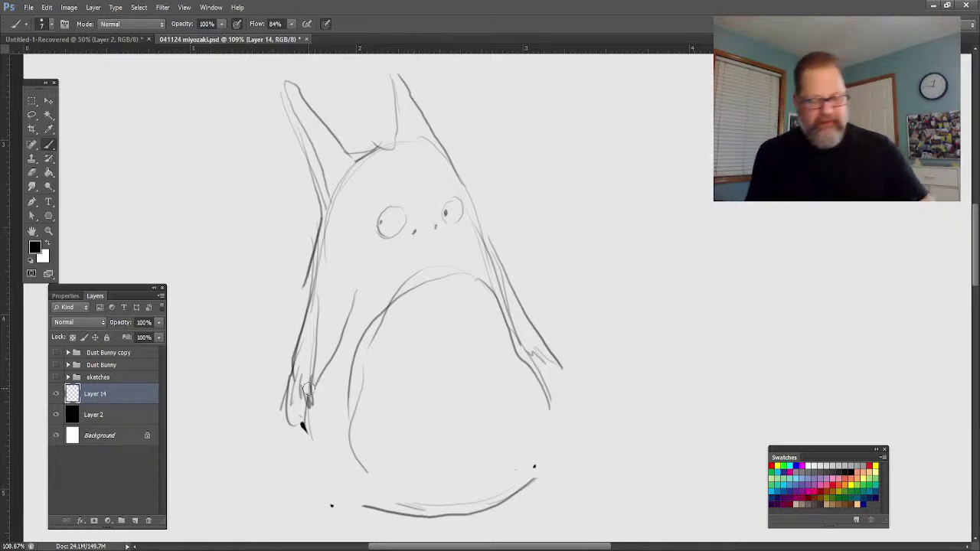
mouse_move(483, 266)
left_mouse_down()
mouse_move(359, 334)
mouse_move(331, 440)
left_mouse_up()
mouse_move(504, 290)
left_mouse_down()
mouse_move(515, 368)
mouse_move(536, 380)
mouse_move(555, 436)
mouse_move(516, 503)
mouse_move(418, 524)
mouse_move(317, 494)
mouse_move(444, 518)
mouse_move(427, 494)
mouse_move(350, 505)
mouse_move(346, 522)
mouse_move(534, 512)
mouse_move(506, 518)
left_mouse_up()
mouse_move(322, 507)
left_mouse_down()
mouse_move(291, 441)
mouse_move(291, 499)
left_mouse_up()
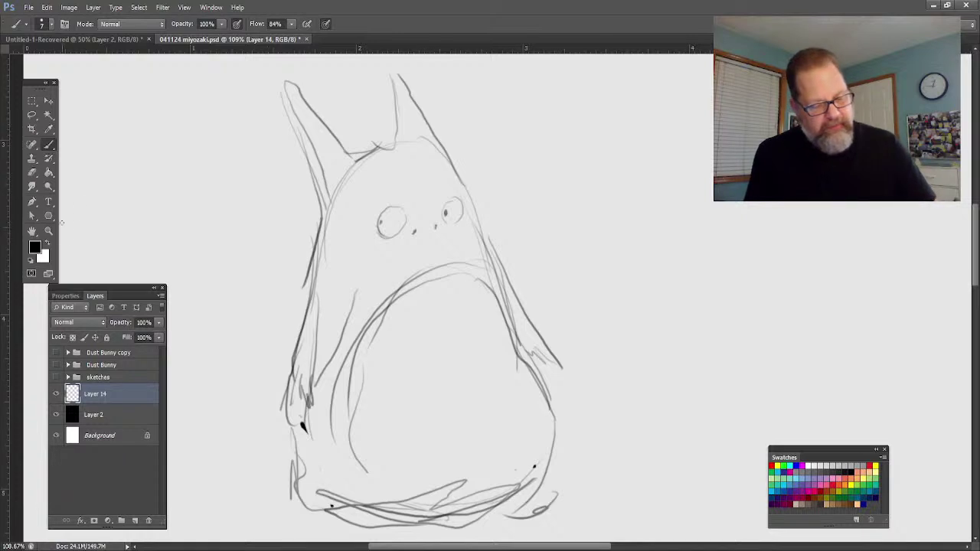
Reduce the opacity of the creature's sketch layer to 18%.
left_click(152, 323)
type("38")
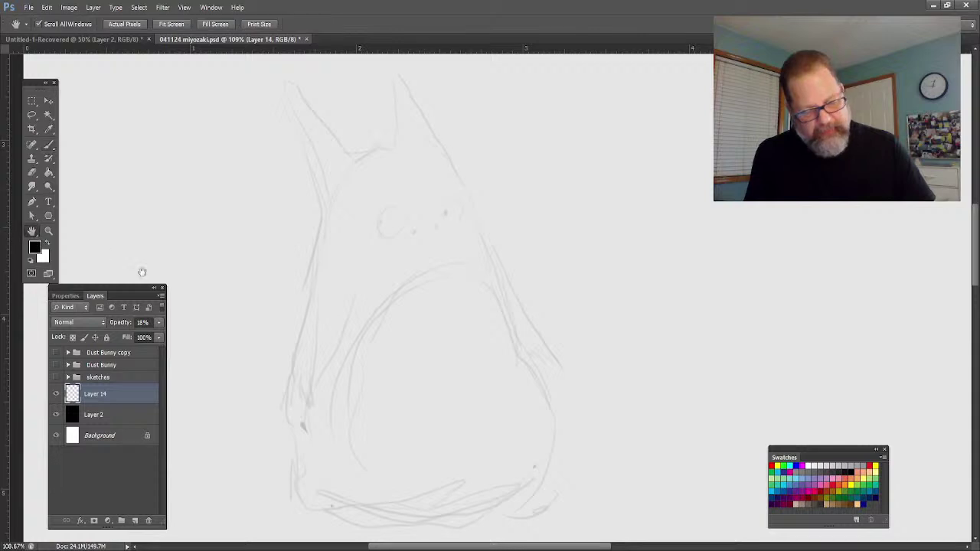
left_click(48, 232)
left_click(35, 232)
left_click_drag(329, 333, 357, 315)
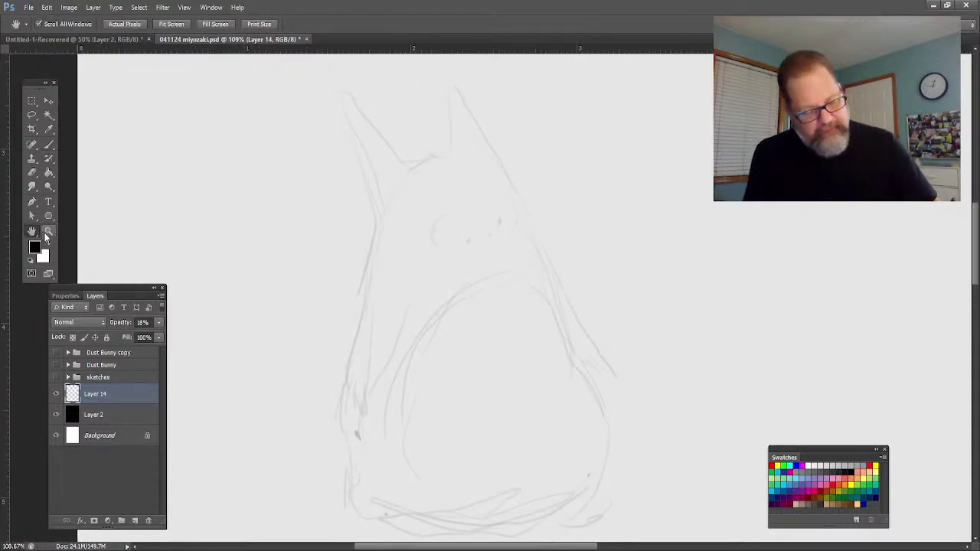
left_click(48, 231)
left_click_drag(344, 271, 365, 281)
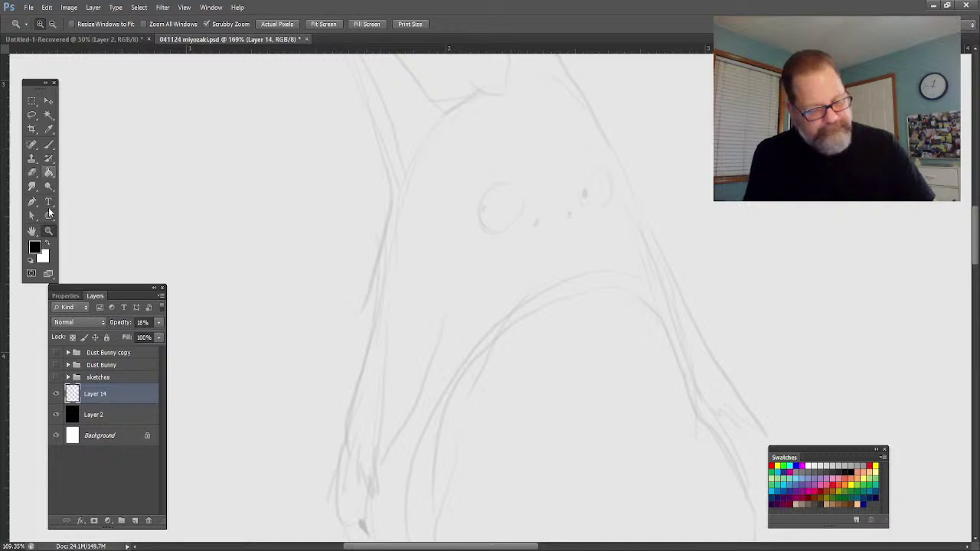
left_click(49, 145)
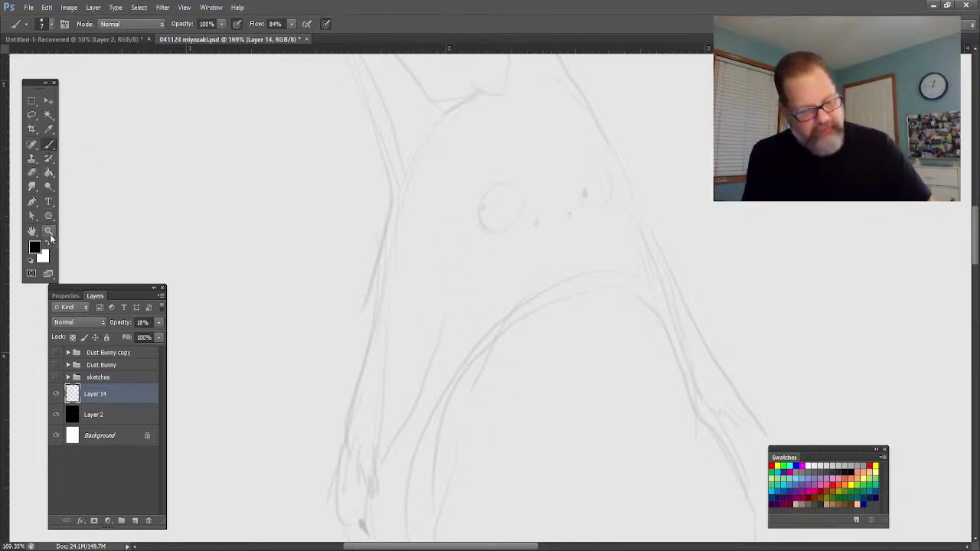
left_click(48, 231)
left_click_drag(289, 346, 291, 329)
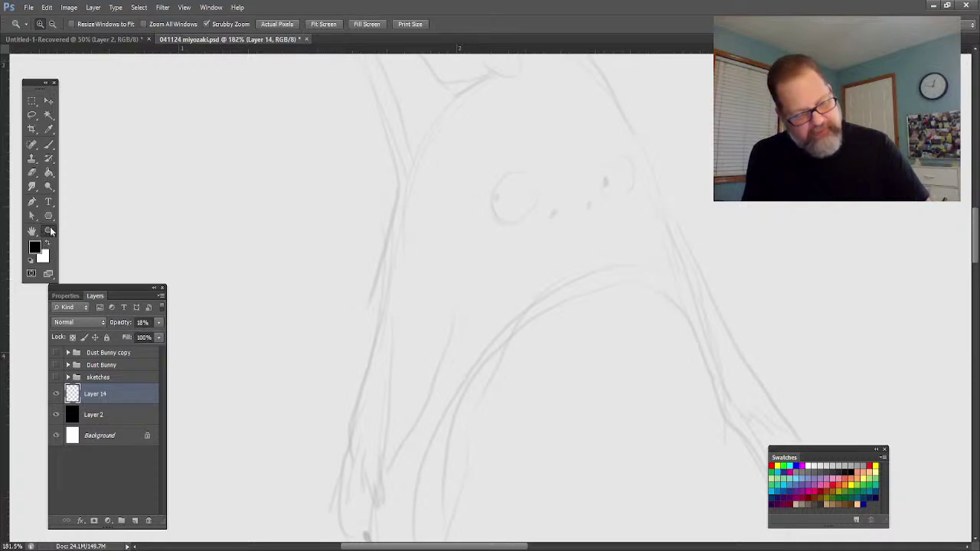
mouse_move(372, 348)
left_mouse_down()
mouse_move(328, 317)
mouse_move(355, 329)
left_mouse_up()
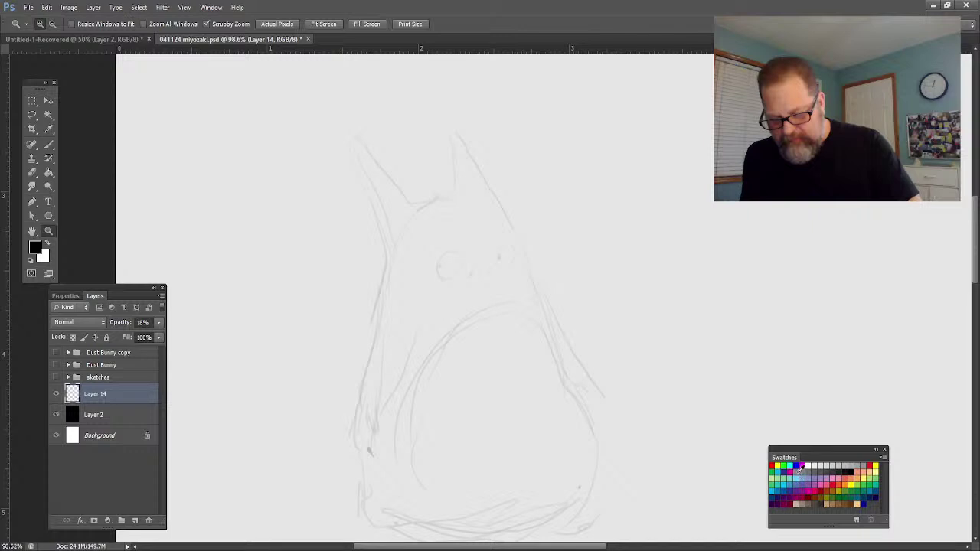
Choose a medium blue and add a new layer beneath the sketch layer with its opacity set to 50%.
left_click(793, 479)
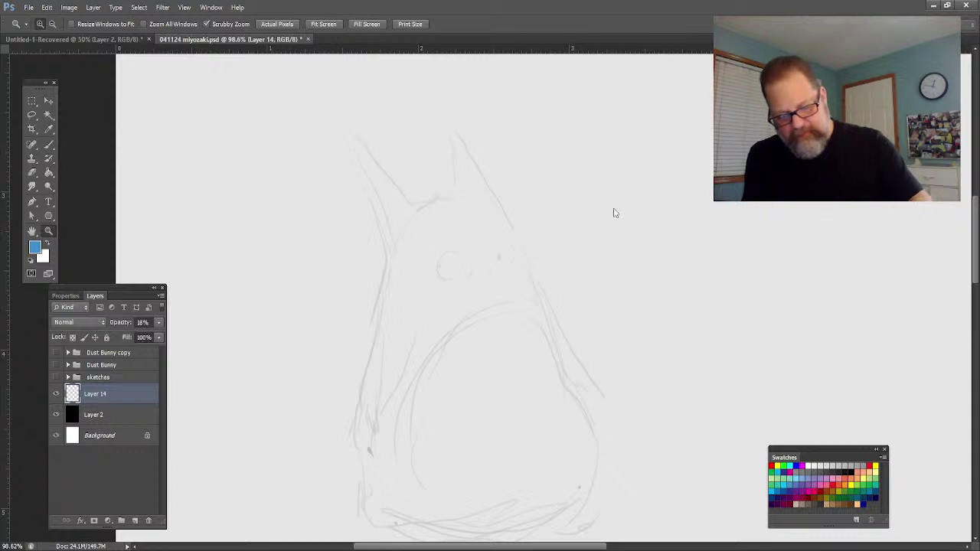
key("ctrl+shift+alt+n")
left_click_drag(105, 396, 103, 430)
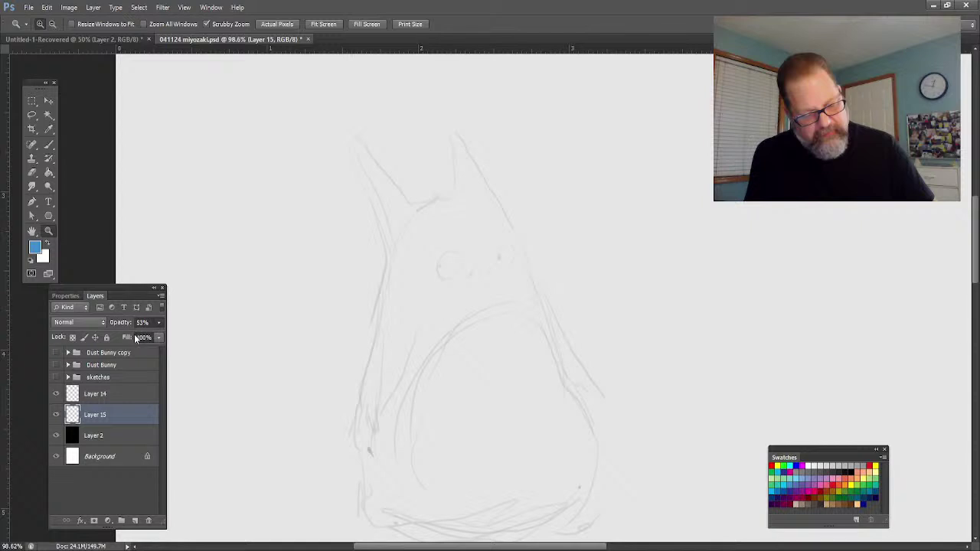
left_click_drag(127, 327, 123, 307)
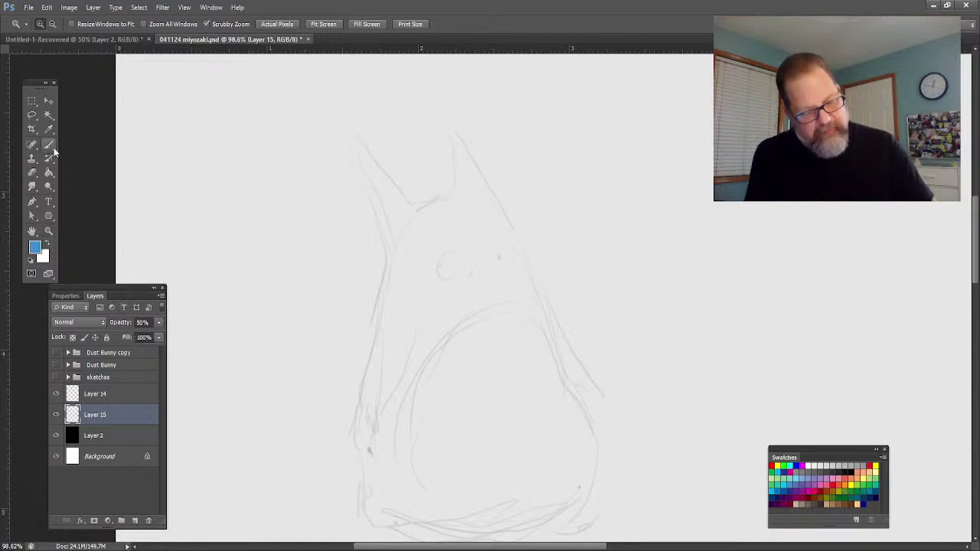
Block in the creature's head, ears, arms, body sides and feet in blue with a 137 px brush, leaving the belly unpainted.
left_click(48, 144)
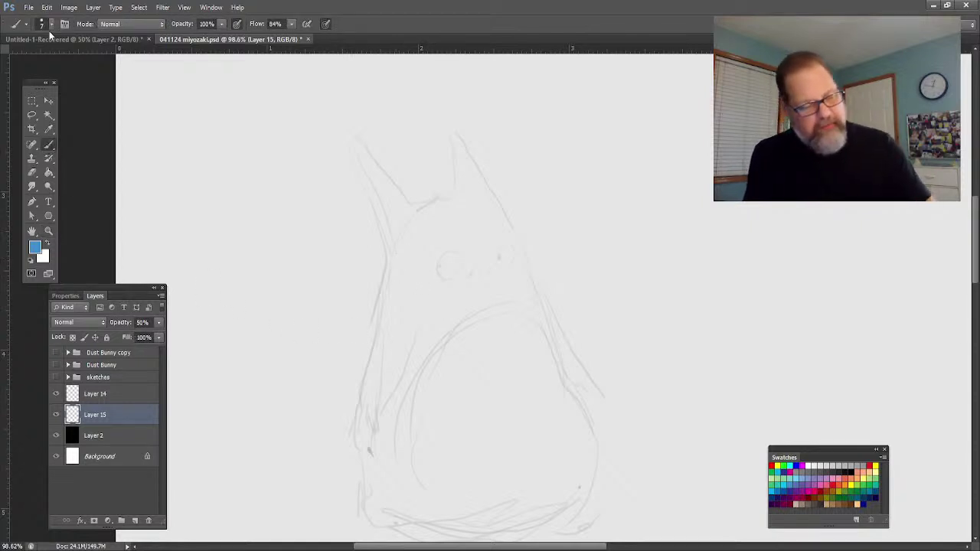
key("bracketright")
key("bracketright")
key("bracketright")
key("bracketright")
key("bracketright")
mouse_move(467, 211)
left_mouse_down()
mouse_move(422, 229)
mouse_move(390, 267)
mouse_move(377, 351)
mouse_move(389, 281)
mouse_move(403, 338)
mouse_move(422, 308)
mouse_move(449, 309)
mouse_move(505, 281)
mouse_move(505, 240)
mouse_move(537, 299)
mouse_move(480, 219)
mouse_move(420, 228)
mouse_move(390, 276)
mouse_move(410, 211)
mouse_move(373, 159)
mouse_move(407, 254)
mouse_move(382, 172)
mouse_move(463, 161)
mouse_move(451, 140)
mouse_move(461, 211)
mouse_move(498, 229)
mouse_move(544, 315)
mouse_move(533, 297)
mouse_move(594, 426)
mouse_move(599, 486)
mouse_move(566, 466)
mouse_move(572, 358)
mouse_move(558, 336)
mouse_move(613, 438)
mouse_move(520, 313)
mouse_move(387, 336)
mouse_move(380, 301)
mouse_move(345, 417)
mouse_move(350, 441)
mouse_move(388, 336)
mouse_move(371, 416)
mouse_move(415, 342)
mouse_move(439, 324)
mouse_move(411, 360)
mouse_move(476, 317)
mouse_move(533, 318)
mouse_move(513, 313)
mouse_move(442, 338)
mouse_move(498, 323)
mouse_move(544, 351)
mouse_move(460, 324)
mouse_move(400, 376)
mouse_move(376, 462)
mouse_move(405, 332)
mouse_move(383, 378)
mouse_move(391, 323)
mouse_move(372, 398)
mouse_move(410, 314)
mouse_move(358, 442)
mouse_move(375, 373)
mouse_move(413, 319)
mouse_move(368, 474)
mouse_move(372, 420)
mouse_move(372, 498)
mouse_move(434, 459)
mouse_move(460, 520)
mouse_move(606, 516)
mouse_move(385, 520)
mouse_move(357, 483)
left_mouse_up()
mouse_move(440, 241)
left_mouse_down()
mouse_move(393, 353)
mouse_move(502, 314)
mouse_move(544, 340)
mouse_move(430, 326)
mouse_move(476, 277)
mouse_move(393, 309)
mouse_move(461, 228)
mouse_move(497, 254)
mouse_move(546, 331)
mouse_move(517, 267)
left_mouse_up()
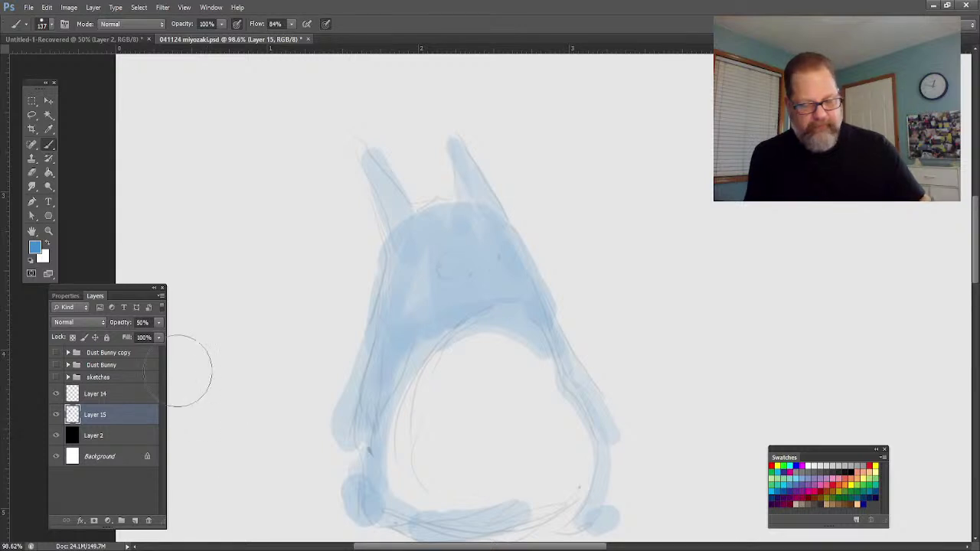
Make two white oval eyes in the blue head and clean up the upper edge of the belly patch.
left_click(48, 231)
left_click_drag(457, 277, 467, 270)
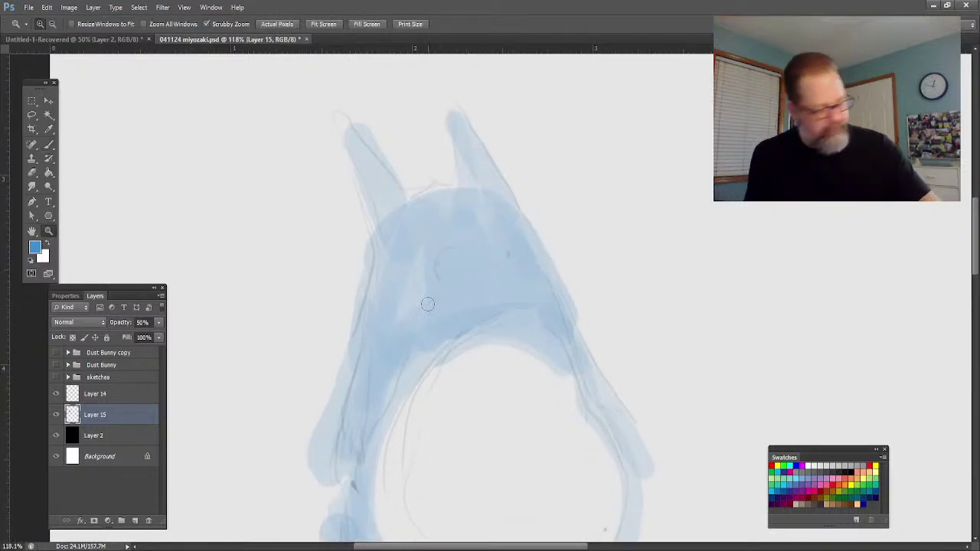
mouse_move(510, 248)
left_mouse_down()
mouse_move(517, 258)
mouse_move(512, 247)
left_mouse_up()
mouse_move(440, 259)
left_mouse_down()
mouse_move(451, 259)
mouse_move(442, 271)
left_mouse_up()
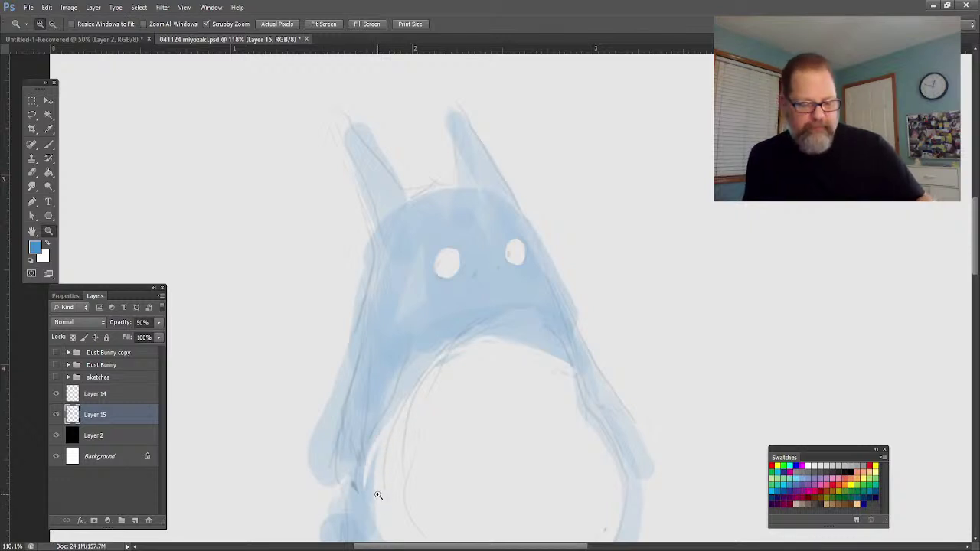
Add a new layer above the sketch layer and reset the brush colour to black for the line work.
left_click(99, 397)
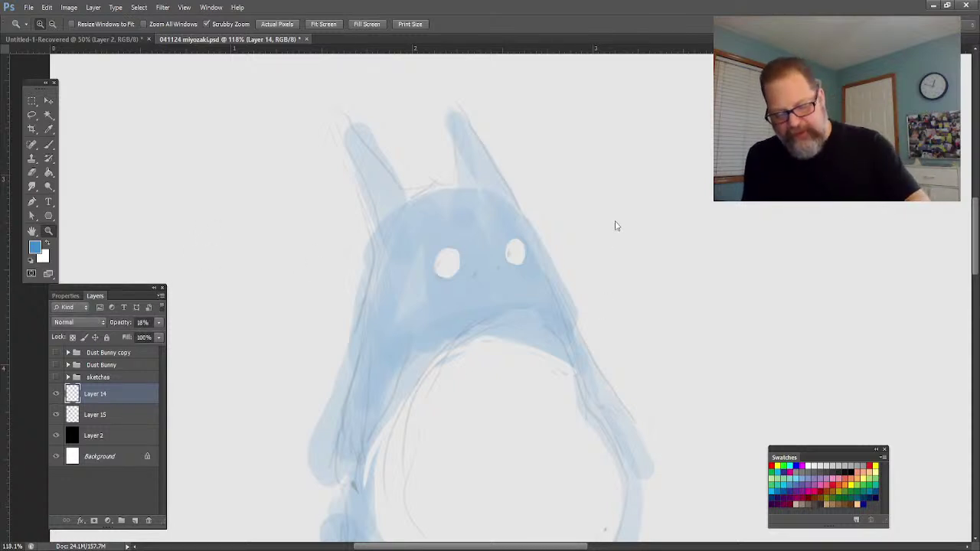
key("ctrl+shift+alt+n")
key("i")
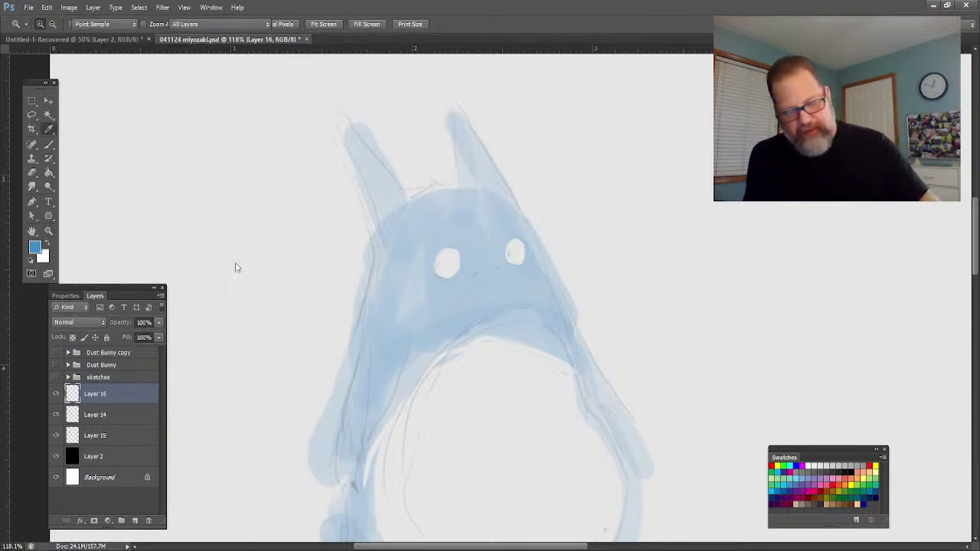
key("z")
key("d")
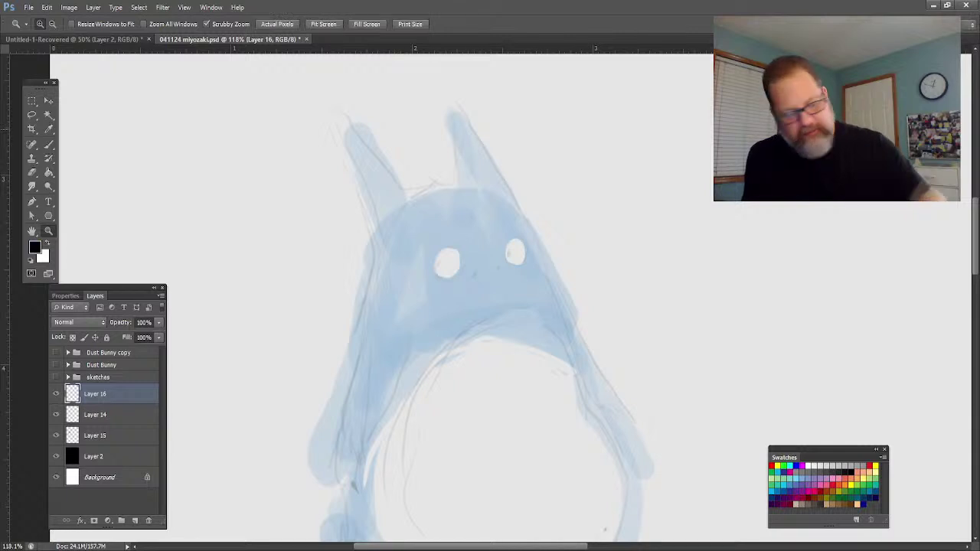
left_click(47, 148)
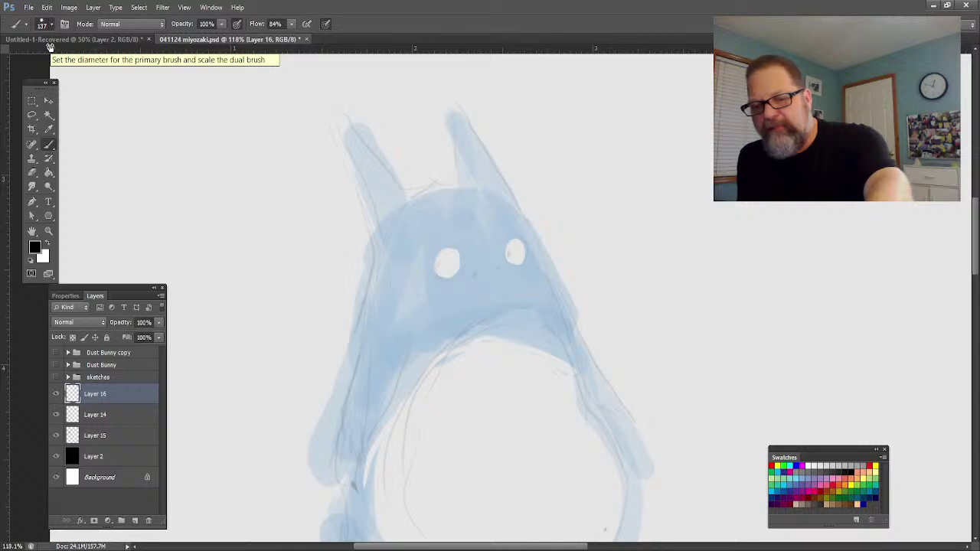
With a 7 px brush, ink two nostril dots and the pupils, and outline both eyes in black.
left_click(48, 232)
left_click_drag(400, 291, 434, 313)
left_click(49, 145)
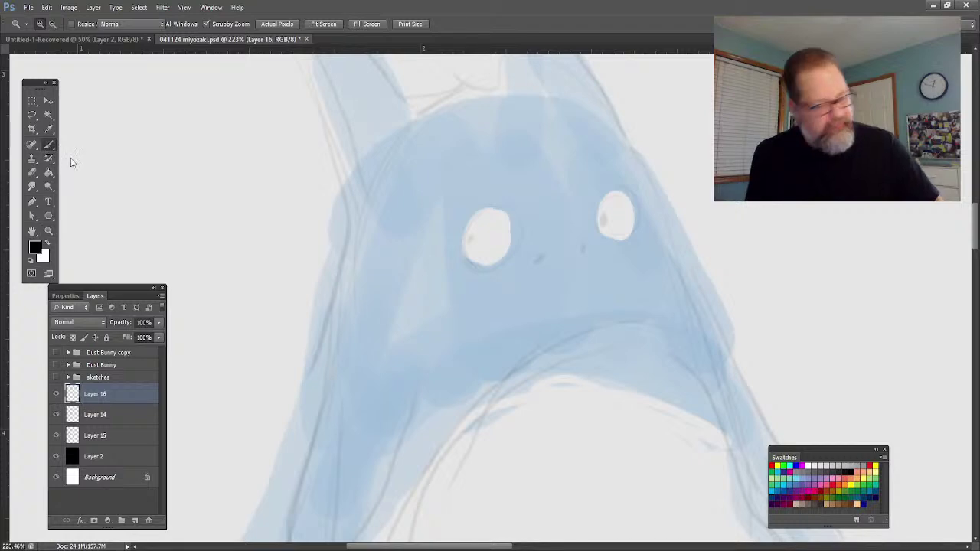
left_click(552, 256)
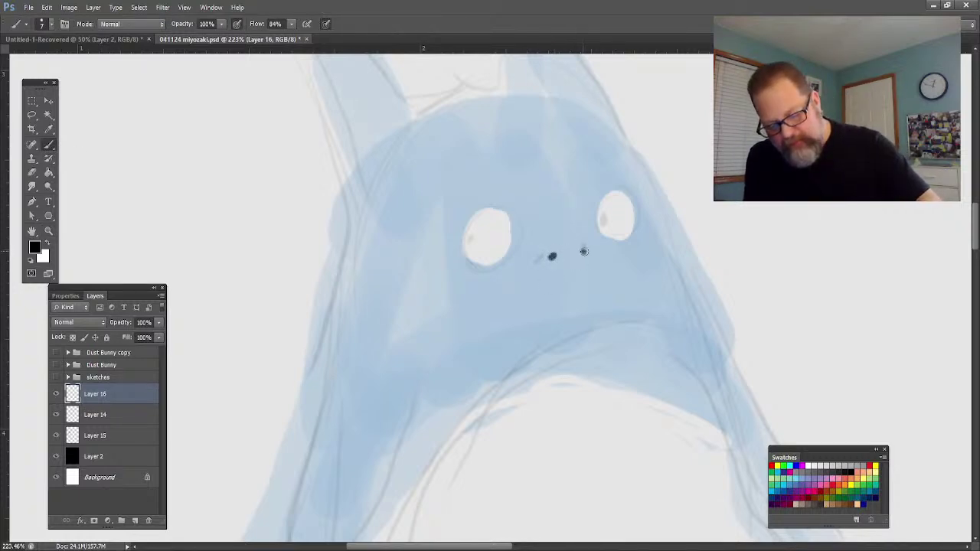
left_click(602, 220)
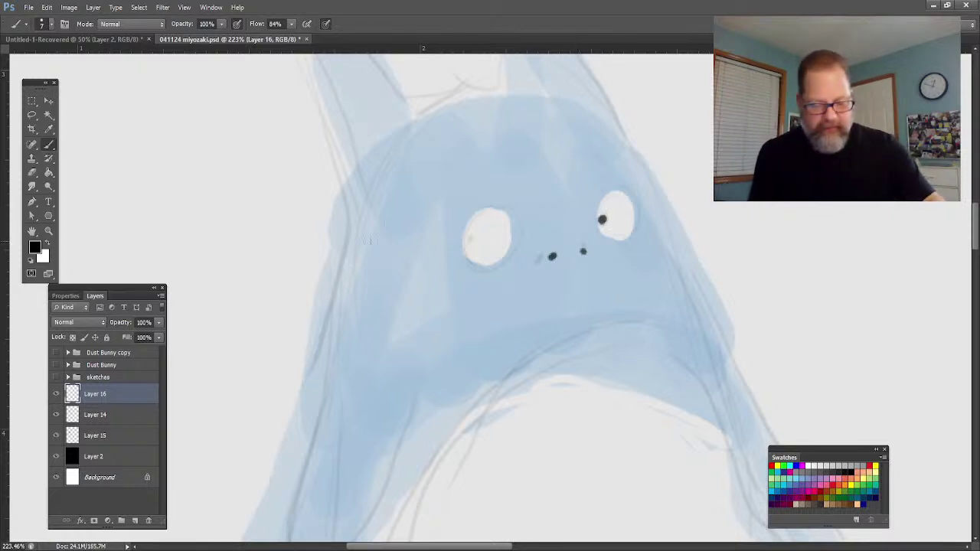
left_click(467, 240)
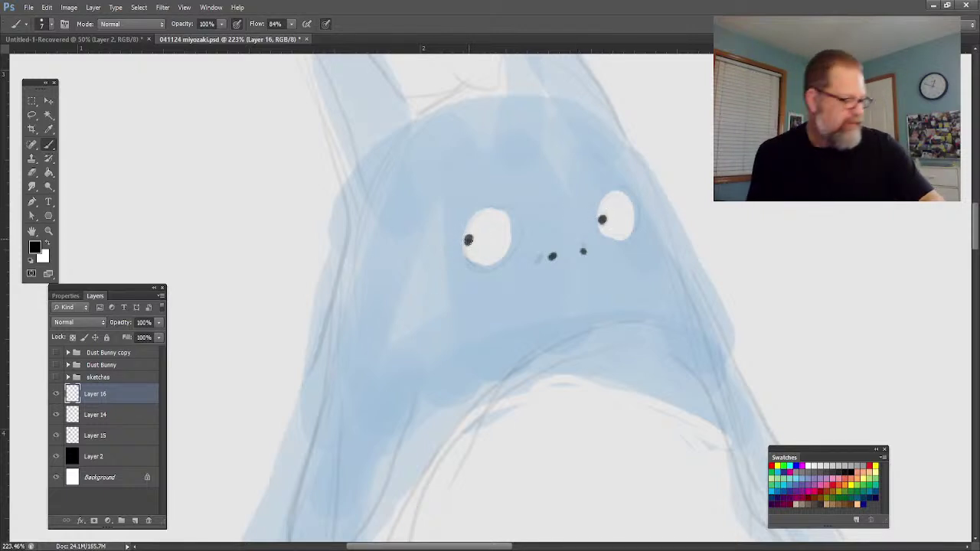
mouse_move(471, 213)
left_mouse_down()
mouse_move(508, 219)
mouse_move(463, 224)
mouse_move(510, 252)
mouse_move(469, 265)
left_mouse_up()
mouse_move(601, 203)
left_mouse_down()
mouse_move(621, 190)
mouse_move(638, 226)
left_mouse_up()
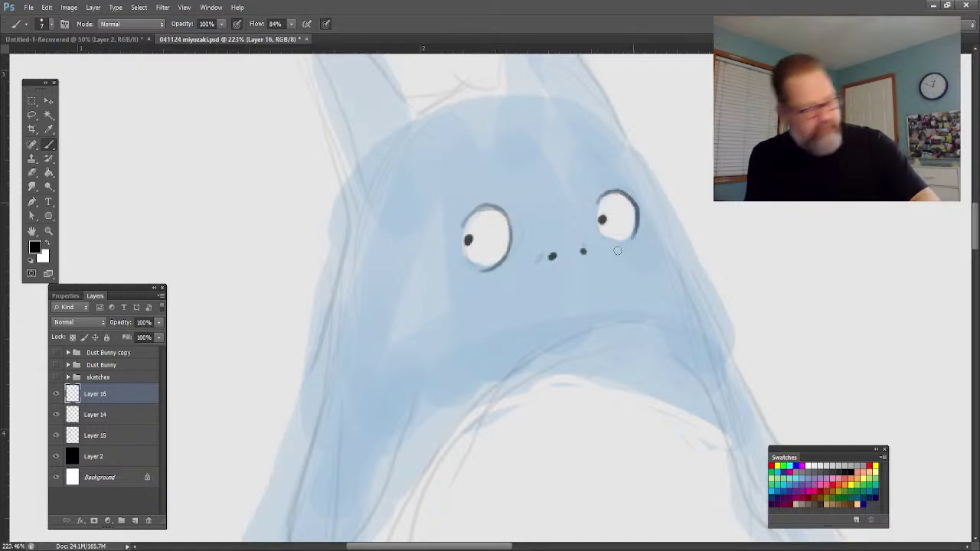
Ink the body contours on both sides of the head and the upper arch of the belly patch.
mouse_move(628, 129)
left_mouse_down()
mouse_move(677, 201)
mouse_move(703, 308)
mouse_move(766, 421)
left_mouse_up()
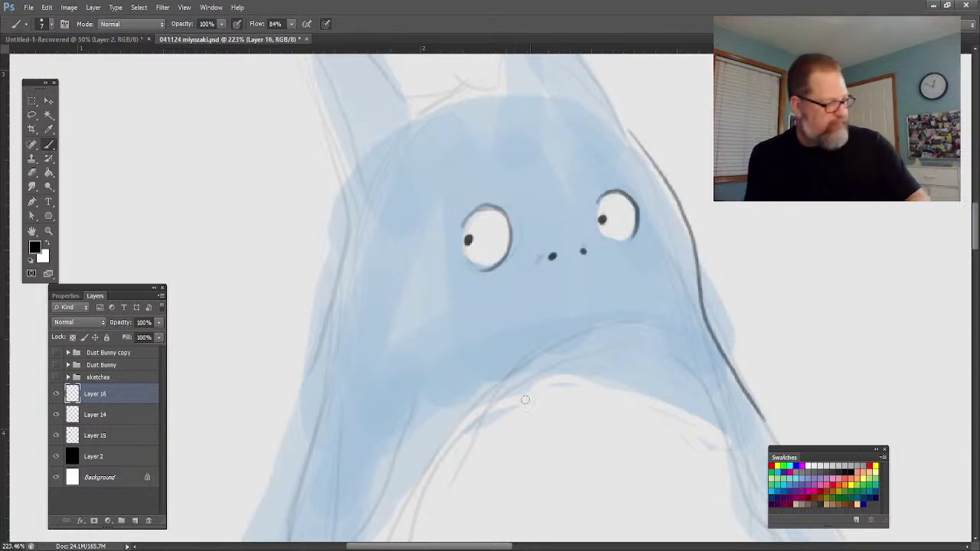
mouse_move(707, 404)
left_mouse_down()
mouse_move(642, 379)
mouse_move(564, 376)
mouse_move(506, 399)
mouse_move(455, 441)
mouse_move(383, 542)
left_mouse_up()
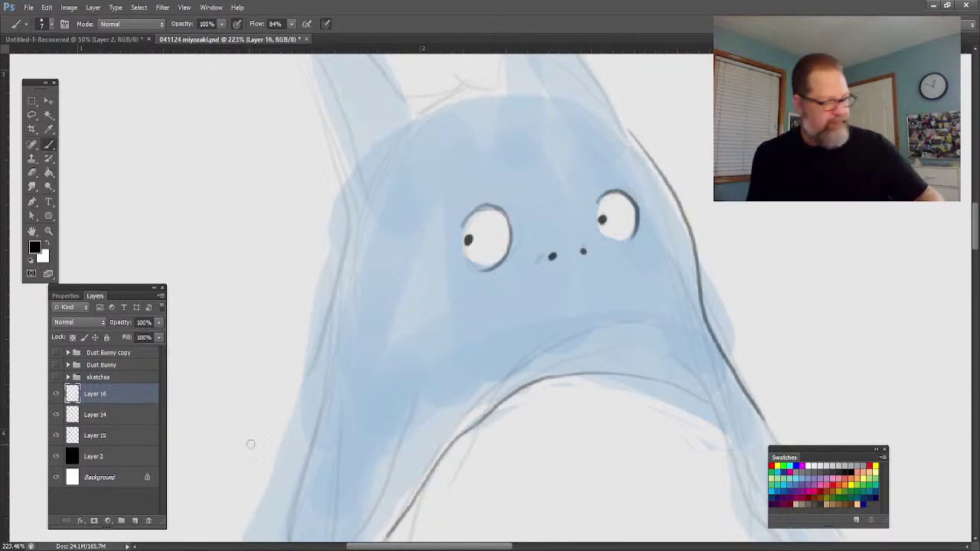
mouse_move(272, 465)
left_mouse_down()
mouse_move(329, 237)
mouse_move(323, 142)
left_mouse_up()
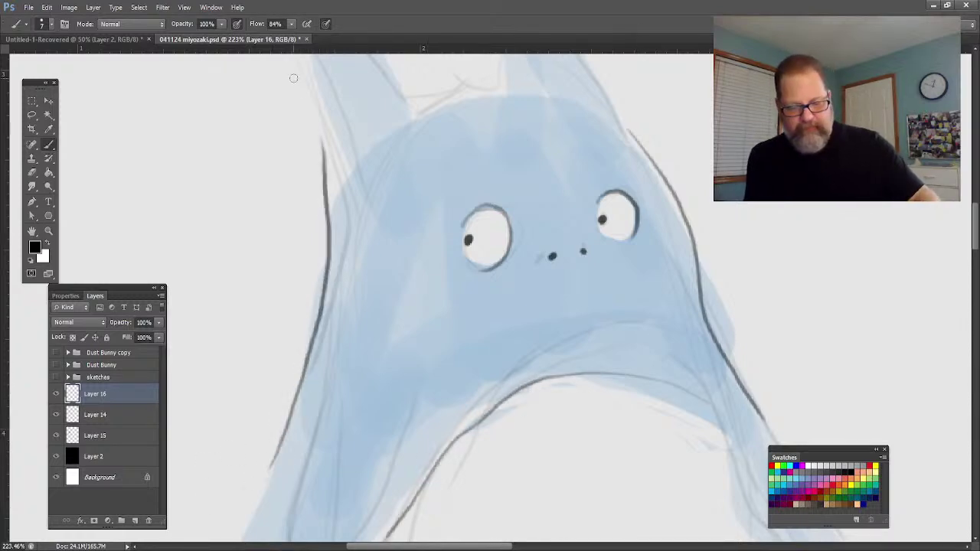
Ink the top of the head and the two tall pointed ears.
key("z")
left_click_drag(237, 338, 208, 310)
key("b")
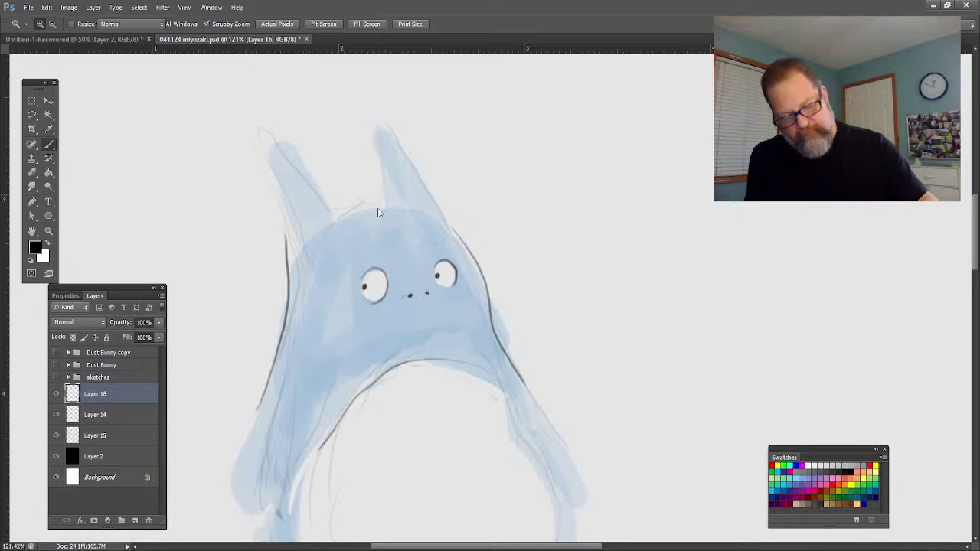
mouse_move(379, 204)
left_mouse_down()
mouse_move(325, 217)
mouse_move(410, 202)
left_mouse_up()
mouse_move(372, 157)
left_mouse_down()
mouse_move(350, 105)
mouse_move(448, 224)
left_mouse_up()
mouse_move(325, 210)
left_mouse_down()
mouse_move(264, 138)
mouse_move(267, 186)
mouse_move(291, 259)
left_mouse_up()
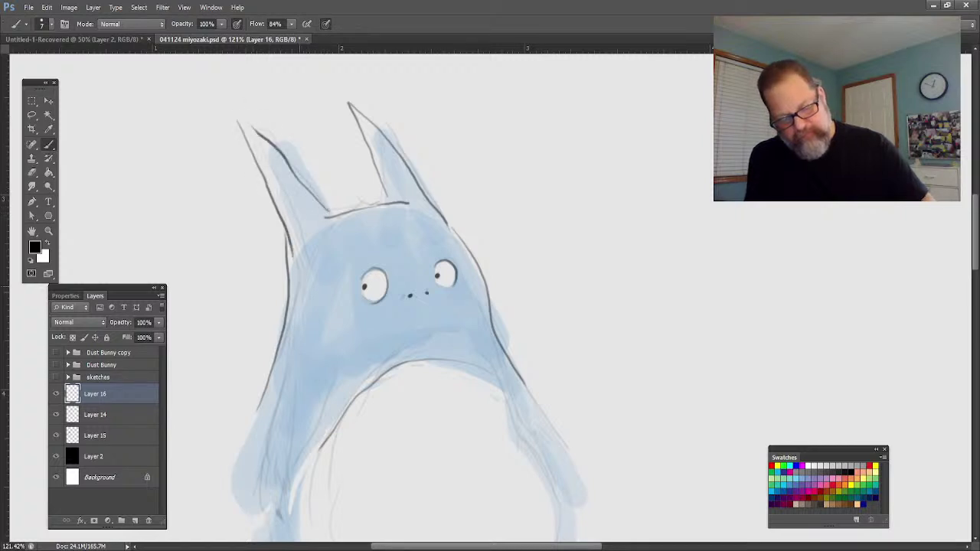
Ink the right-side arm with its clawed hand and the adjoining edge of the belly.
left_click_drag(500, 341, 578, 471)
left_click_drag(490, 377, 557, 523)
left_click_drag(519, 420, 578, 520)
left_click_drag(573, 465, 590, 507)
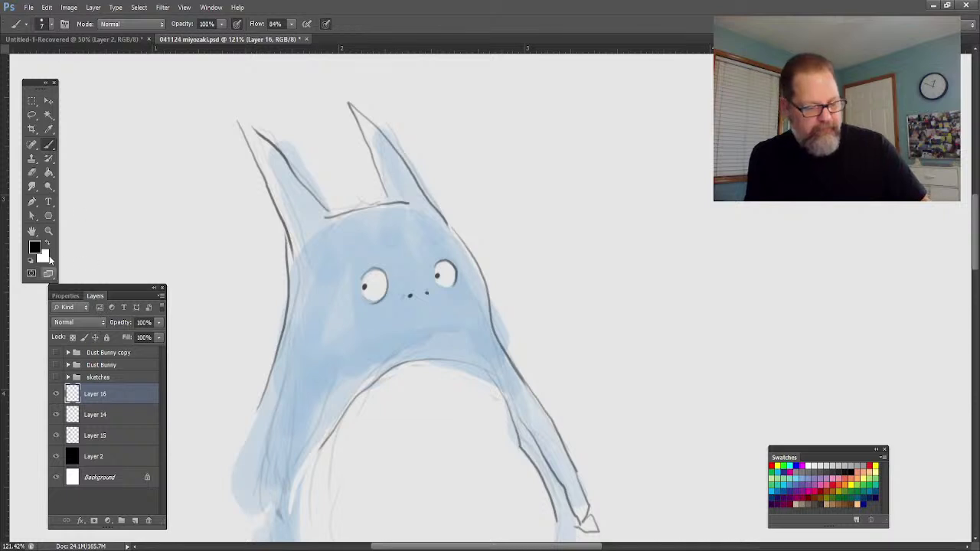
Ink the inner and outer contours of the left-side arm and give its hand pointed claws.
key("z")
left_click_drag(250, 415, 225, 378)
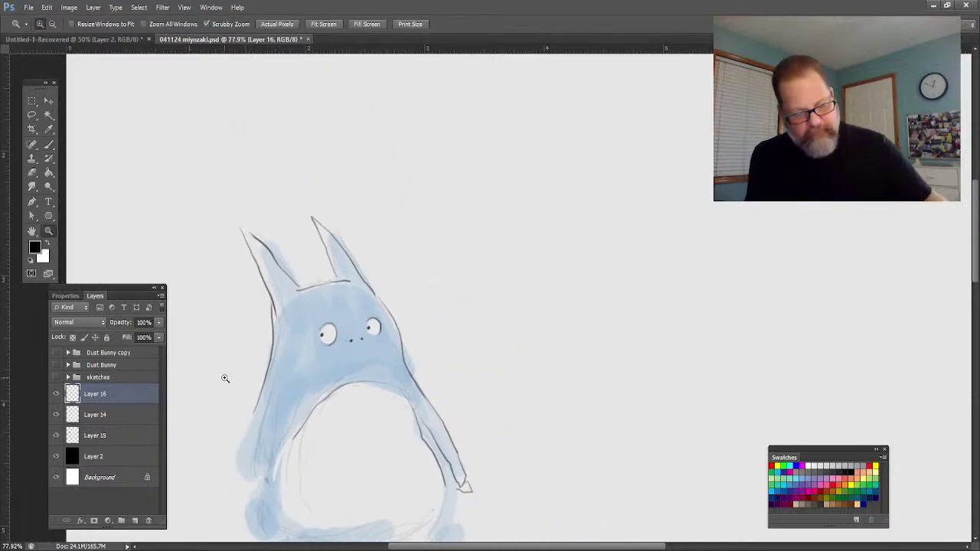
left_click(33, 232)
left_click_drag(280, 478, 445, 366)
left_click(48, 232)
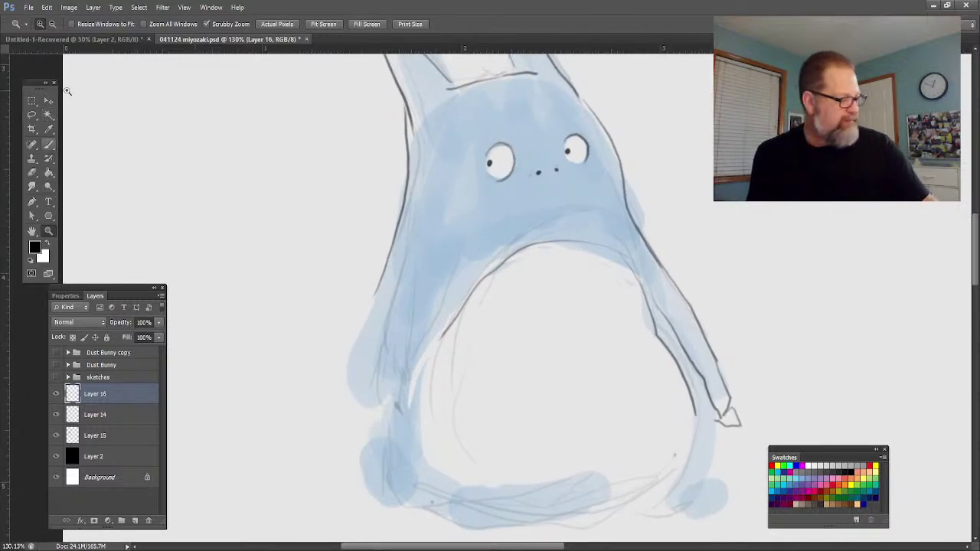
left_click(48, 145)
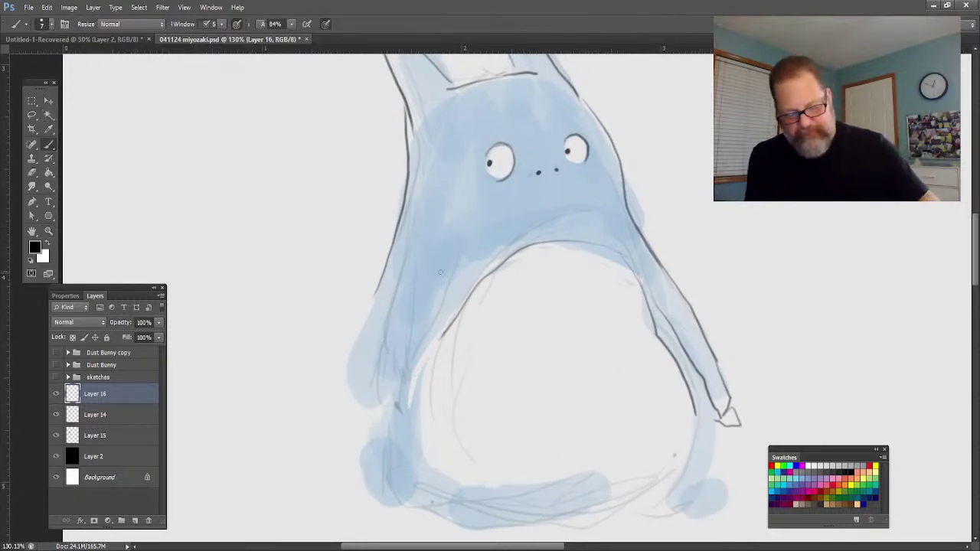
left_click_drag(444, 267, 387, 402)
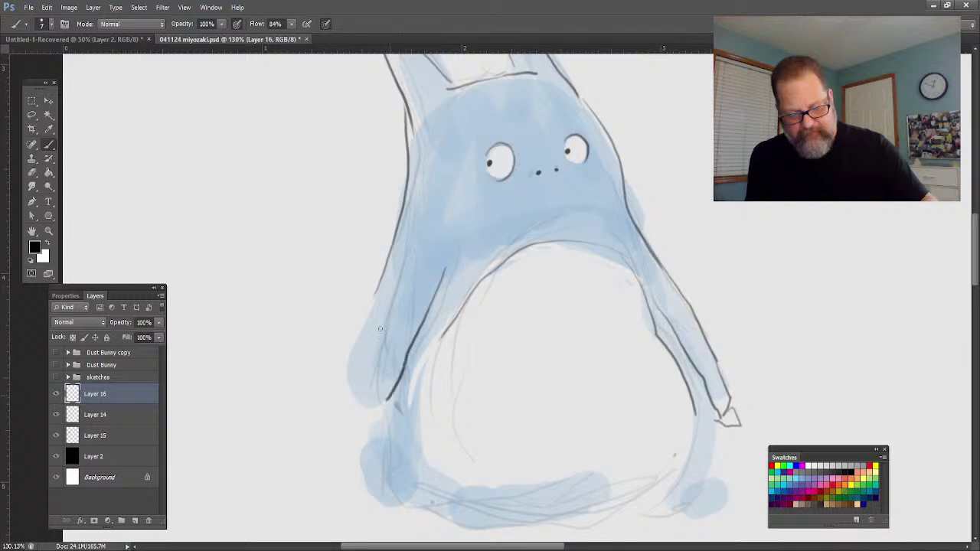
left_click_drag(382, 271, 356, 367)
left_click_drag(349, 417, 362, 388)
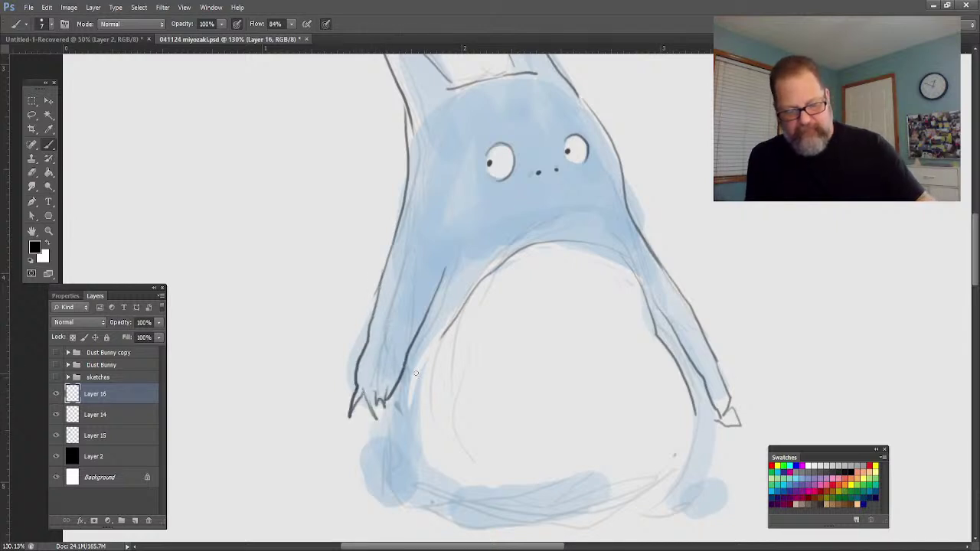
Ink the lower belly edges, body base and feet, and draw a curved mouth line below the nostrils.
mouse_move(458, 314)
left_mouse_down()
mouse_move(419, 436)
mouse_move(426, 477)
left_mouse_up()
mouse_move(382, 408)
left_mouse_down()
mouse_move(401, 512)
mouse_move(444, 520)
left_mouse_up()
left_click_drag(486, 496, 607, 481)
mouse_move(606, 483)
left_mouse_down()
mouse_move(561, 505)
mouse_move(638, 511)
mouse_move(447, 525)
left_mouse_up()
mouse_move(697, 432)
left_mouse_down()
mouse_move(697, 497)
mouse_move(724, 490)
mouse_move(728, 504)
mouse_move(698, 522)
mouse_move(605, 514)
left_mouse_up()
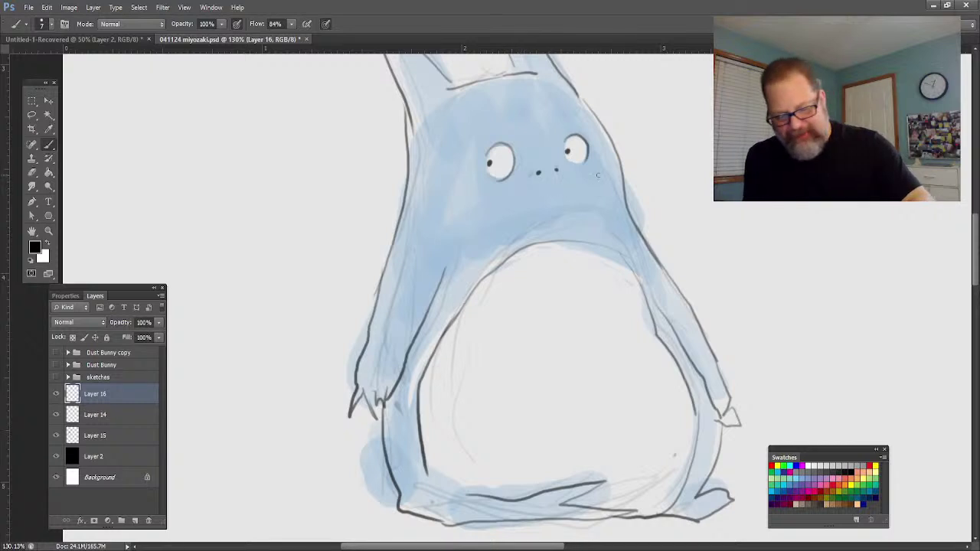
left_click_drag(579, 186, 530, 197)
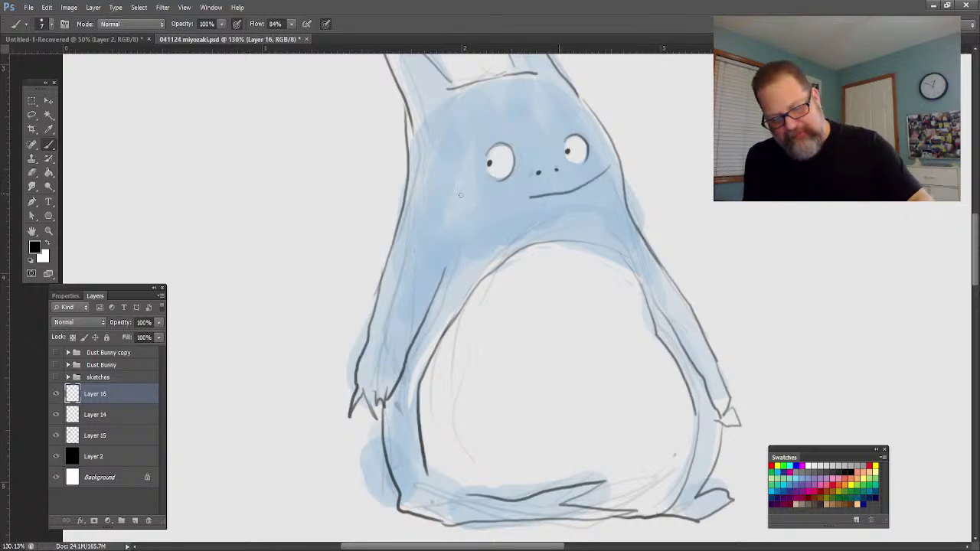
Extend the upper mouth line across the face and ink a curved lower lip to form a wide open grin.
mouse_move(528, 196)
left_mouse_down()
mouse_move(431, 178)
mouse_move(494, 229)
left_mouse_up()
mouse_move(609, 174)
left_mouse_down()
mouse_move(588, 207)
mouse_move(549, 228)
mouse_move(484, 228)
left_mouse_up()
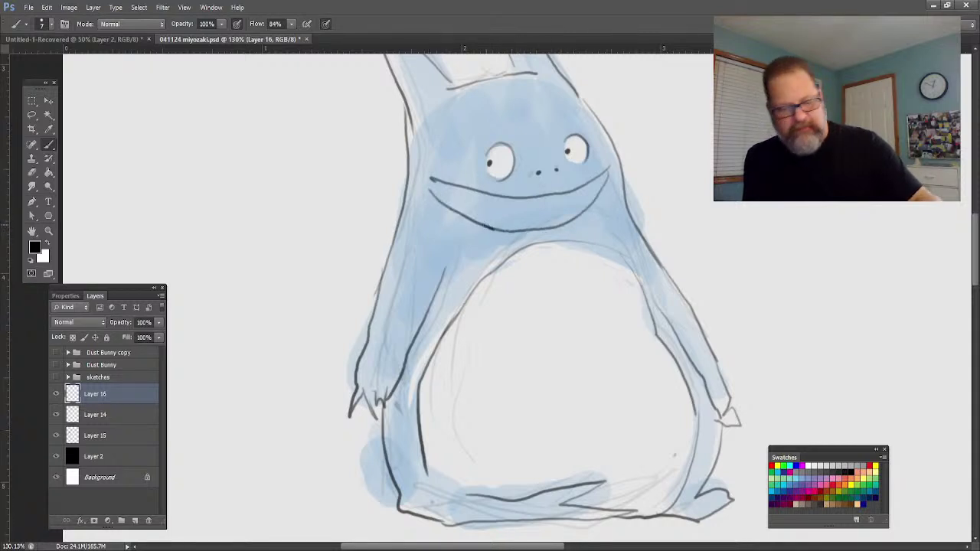
Identify the colour layer and replace the blue inside the open mouth with white on Layer 15.
left_click(56, 415)
left_click(56, 415)
left_click(60, 396)
left_click(60, 396)
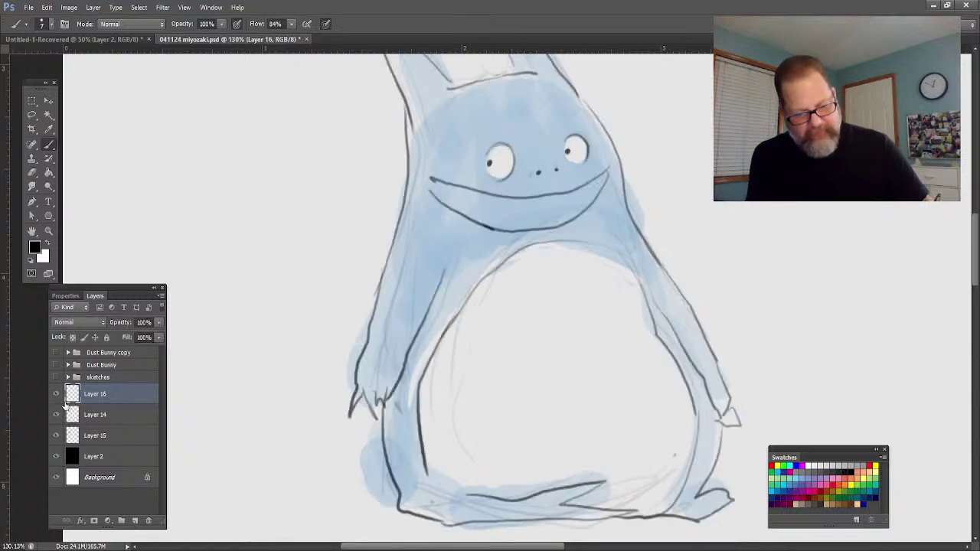
left_click(95, 438)
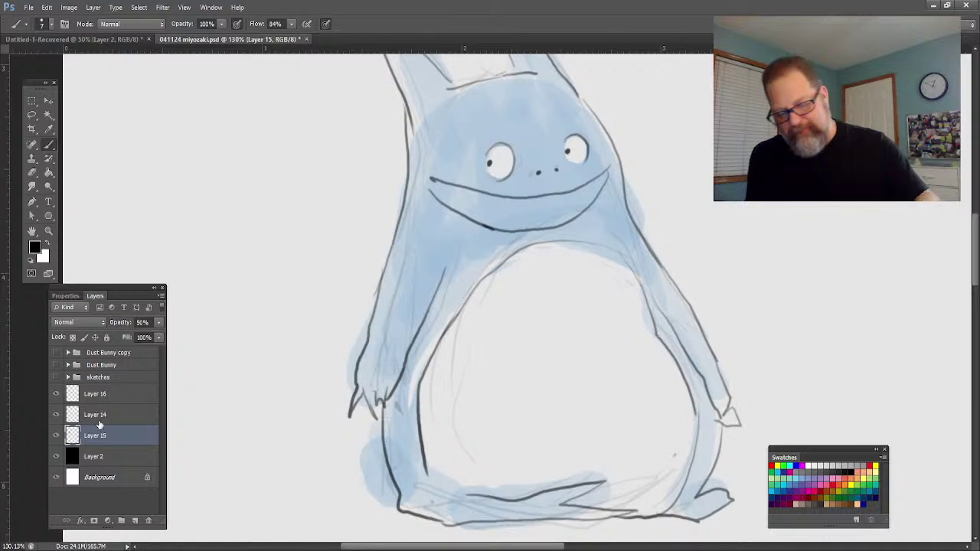
mouse_move(556, 213)
left_mouse_down()
mouse_move(598, 186)
mouse_move(573, 207)
mouse_move(592, 189)
mouse_move(548, 201)
mouse_move(560, 202)
mouse_move(540, 220)
mouse_move(597, 179)
mouse_move(542, 219)
mouse_move(523, 217)
mouse_move(537, 207)
mouse_move(489, 210)
mouse_move(462, 200)
mouse_move(523, 207)
mouse_move(441, 190)
mouse_move(496, 221)
mouse_move(544, 221)
mouse_move(530, 224)
mouse_move(567, 217)
mouse_move(502, 221)
mouse_move(462, 193)
left_mouse_up()
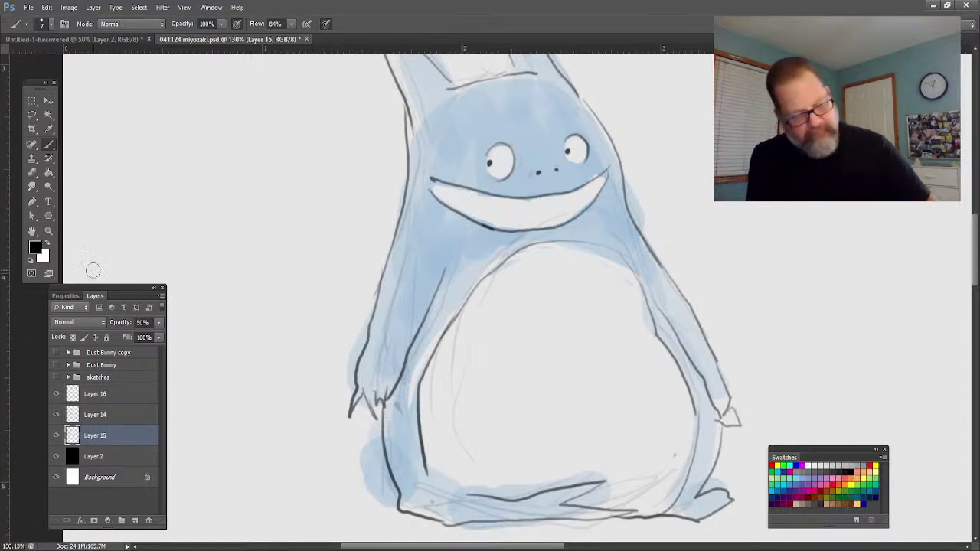
Outline a curved tongue in red along the lower part of the mouth and fill it using a larger brush.
left_click(876, 466)
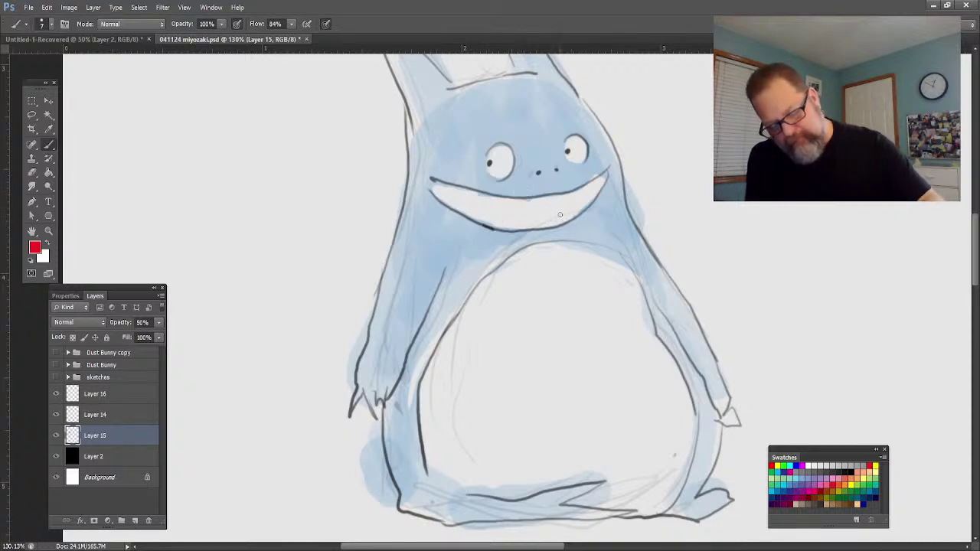
left_click_drag(565, 212, 487, 223)
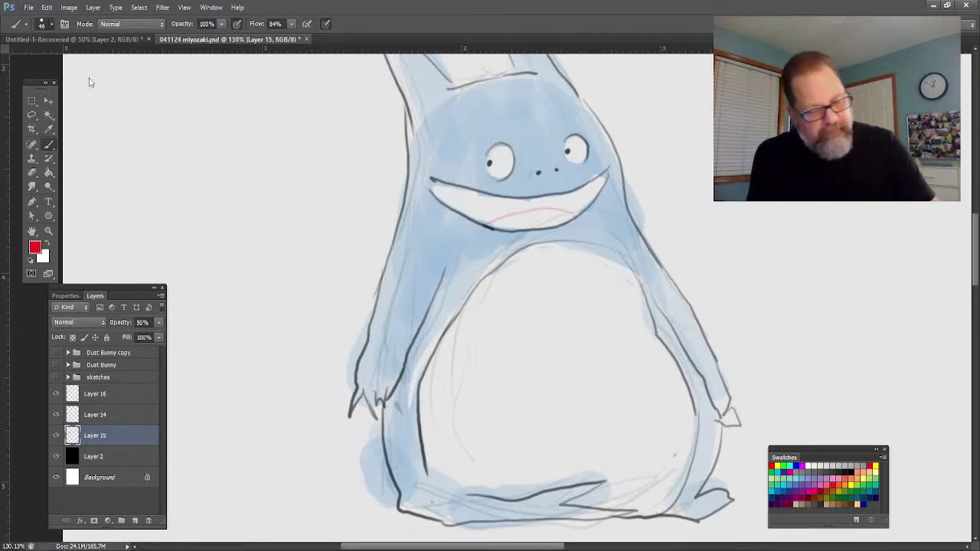
mouse_move(525, 217)
left_mouse_down()
mouse_move(561, 222)
mouse_move(493, 223)
left_mouse_up()
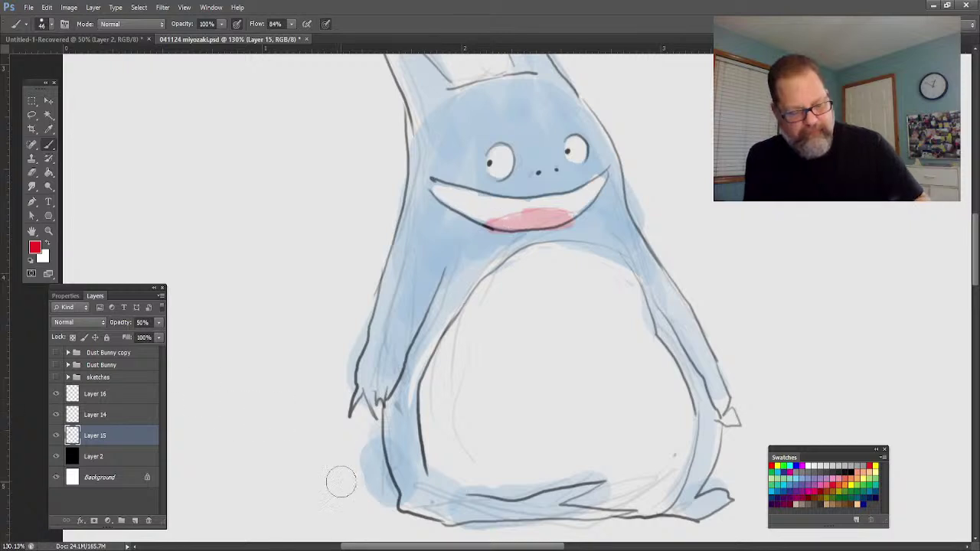
key("i")
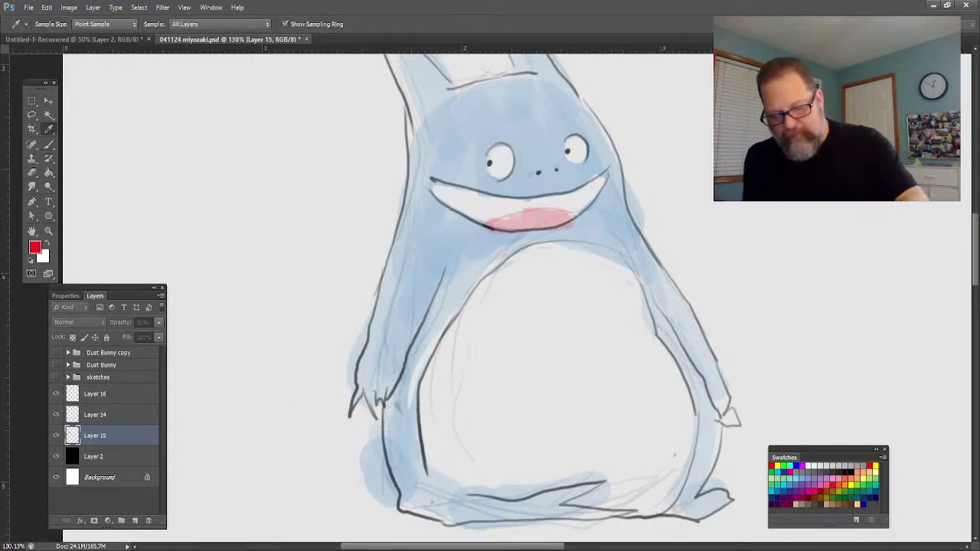
On Layer 16, draw an upper row of teeth inside the smiling mouth with a black size 4 brush.
key("b")
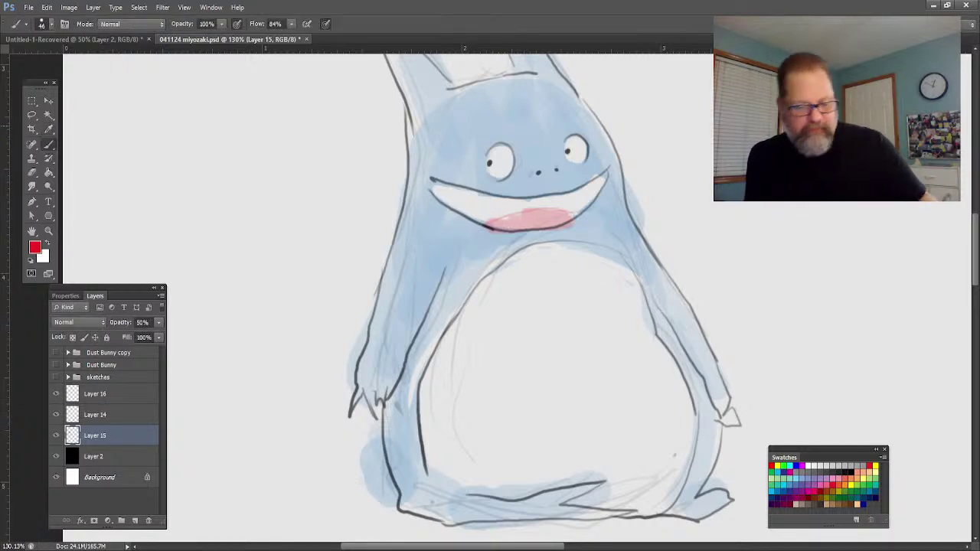
left_click(95, 393)
key("i")
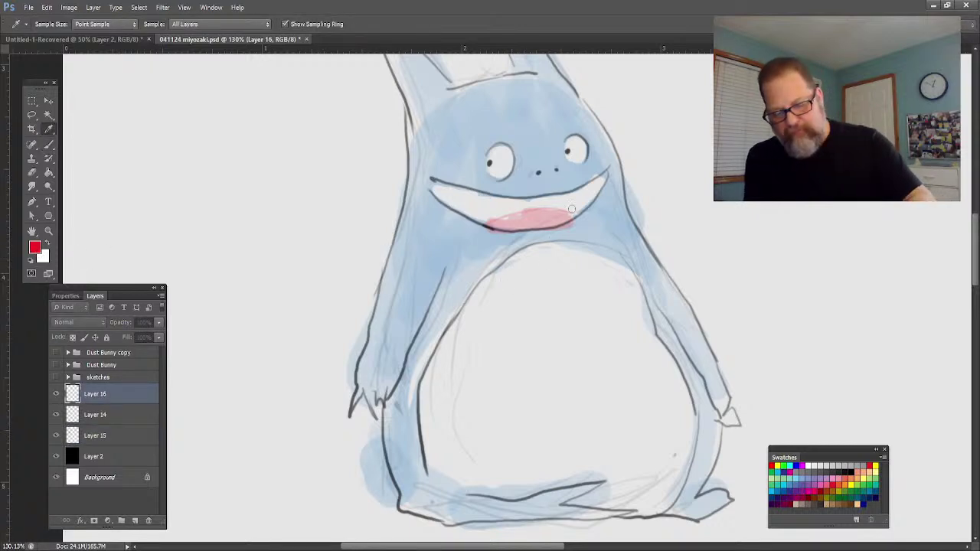
key("b")
key("d")
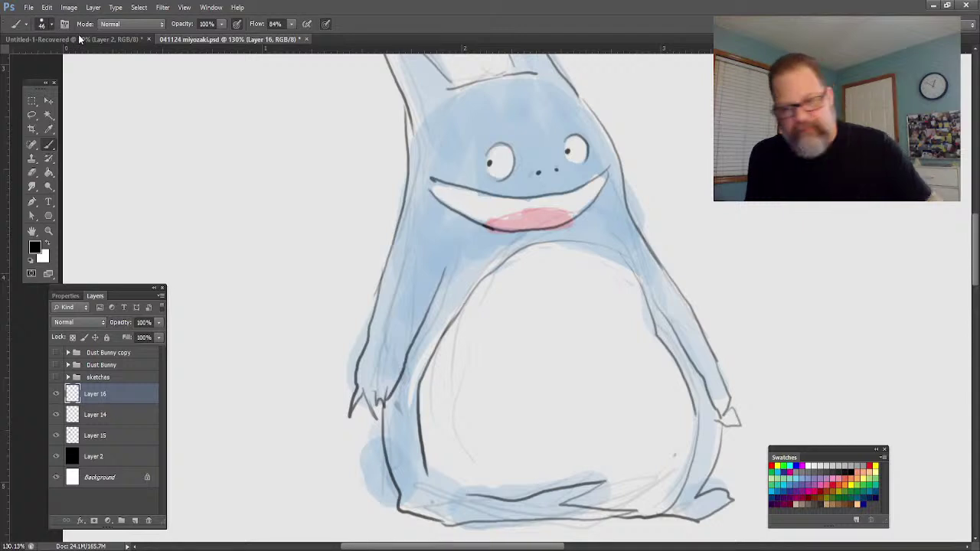
key("bracketleft")
key("bracketleft")
key("bracketleft")
key("bracketleft")
key("bracketleft")
key("bracketleft")
key("bracketleft")
key("bracketleft")
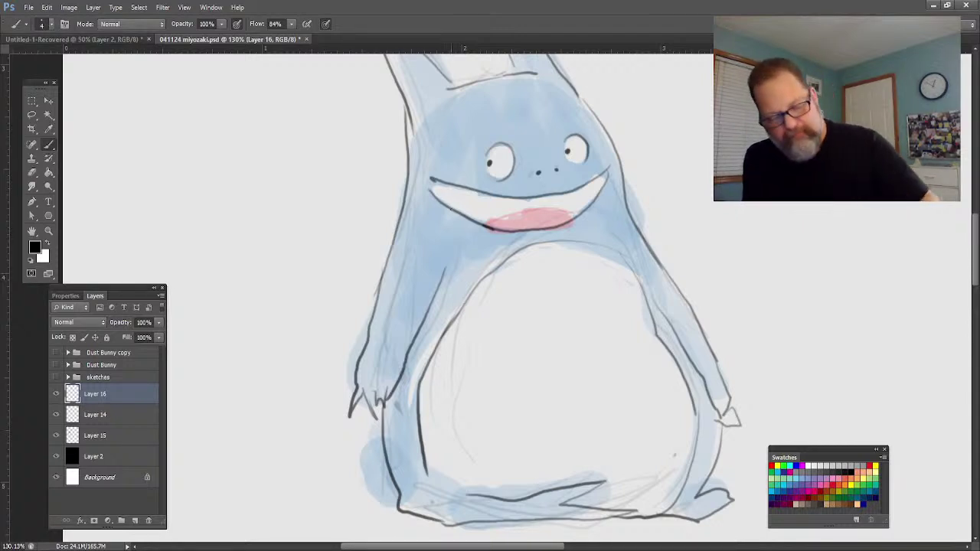
left_click_drag(431, 192, 523, 210)
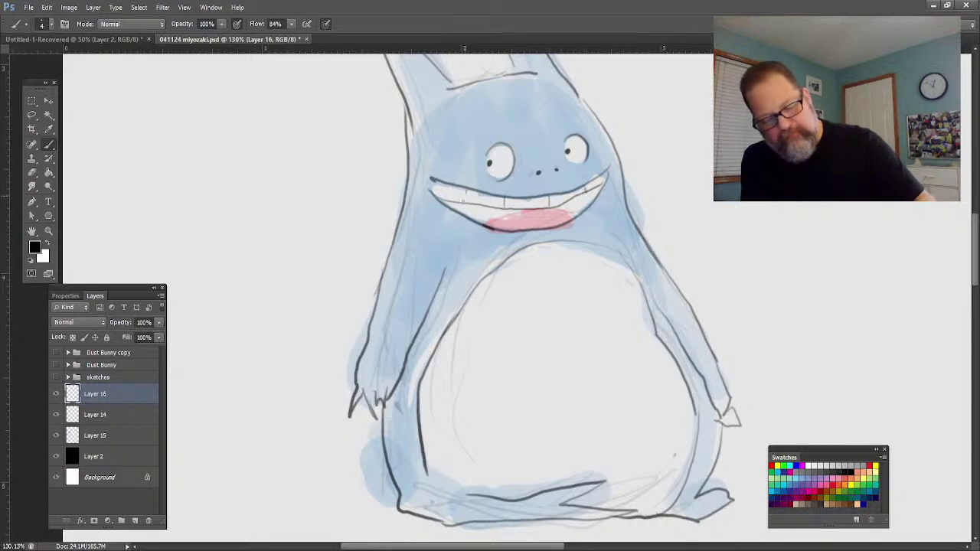
Draw thin black whiskers on both sides of the face and two rows of three pointed arch markings on the belly.
left_click_drag(478, 176, 303, 164)
mouse_move(429, 182)
left_mouse_down()
mouse_move(259, 211)
mouse_move(253, 245)
left_mouse_up()
left_click_drag(594, 164, 711, 139)
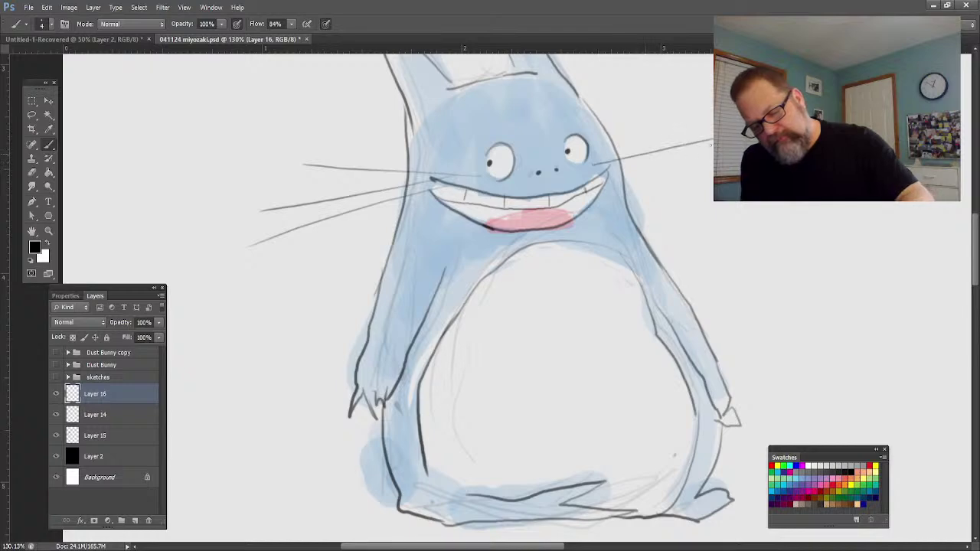
mouse_move(613, 165)
left_mouse_down()
mouse_move(736, 157)
mouse_move(759, 190)
left_mouse_up()
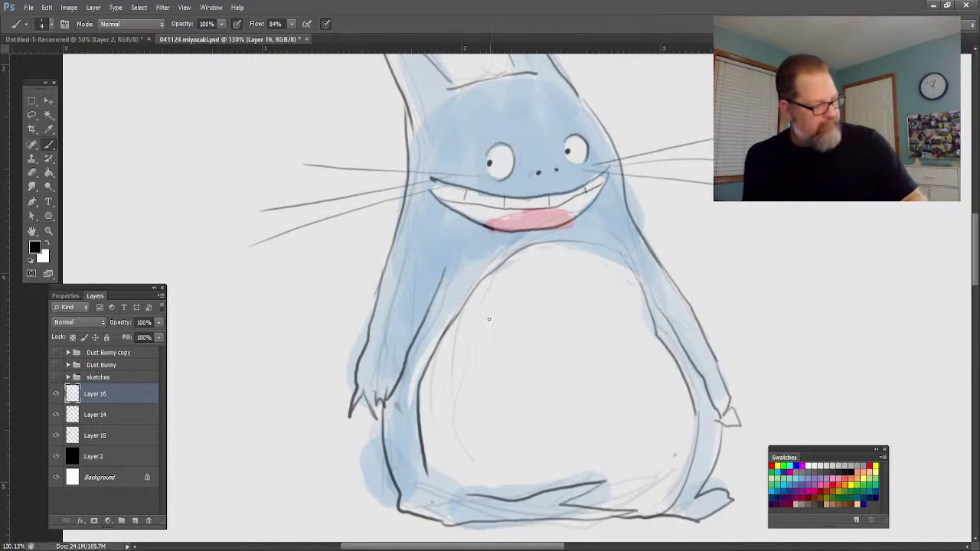
mouse_move(481, 297)
left_mouse_down()
mouse_move(500, 279)
mouse_move(508, 315)
mouse_move(562, 268)
mouse_move(615, 269)
mouse_move(636, 308)
left_mouse_up()
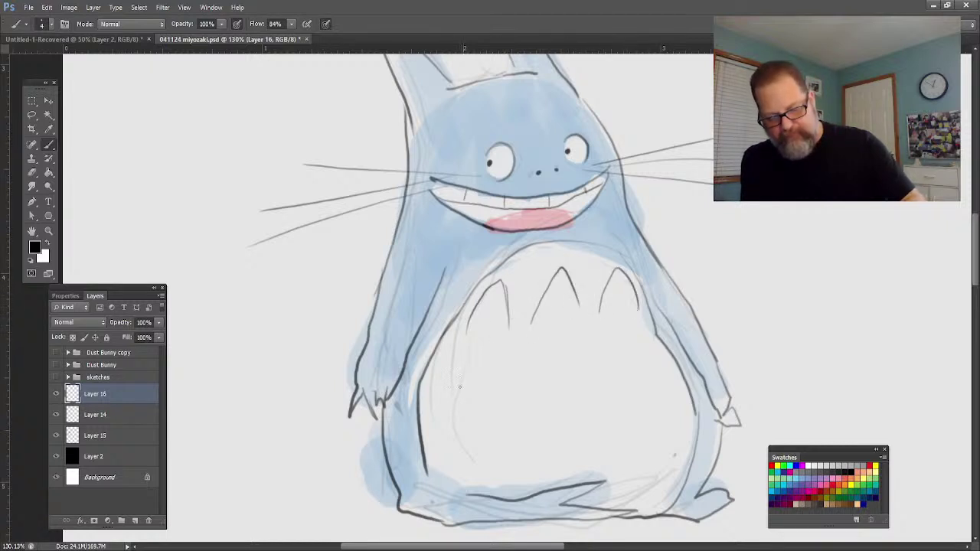
mouse_move(480, 339)
left_mouse_down()
mouse_move(494, 369)
mouse_move(553, 331)
mouse_move(580, 363)
mouse_move(641, 341)
left_mouse_up()
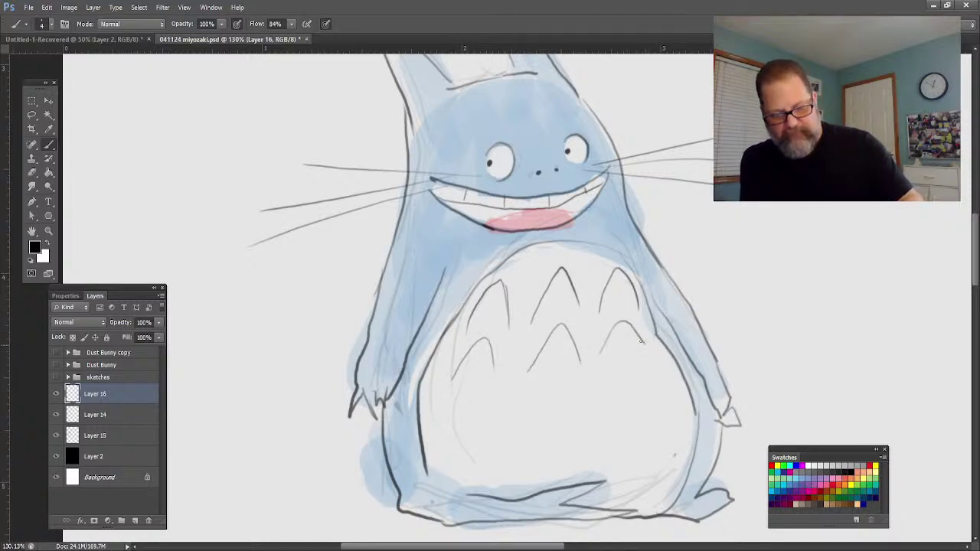
On Layer 15, shade inside the six belly markings and along the belly's outer edge with a gray size 79 brush.
left_click(857, 464)
left_click(89, 436)
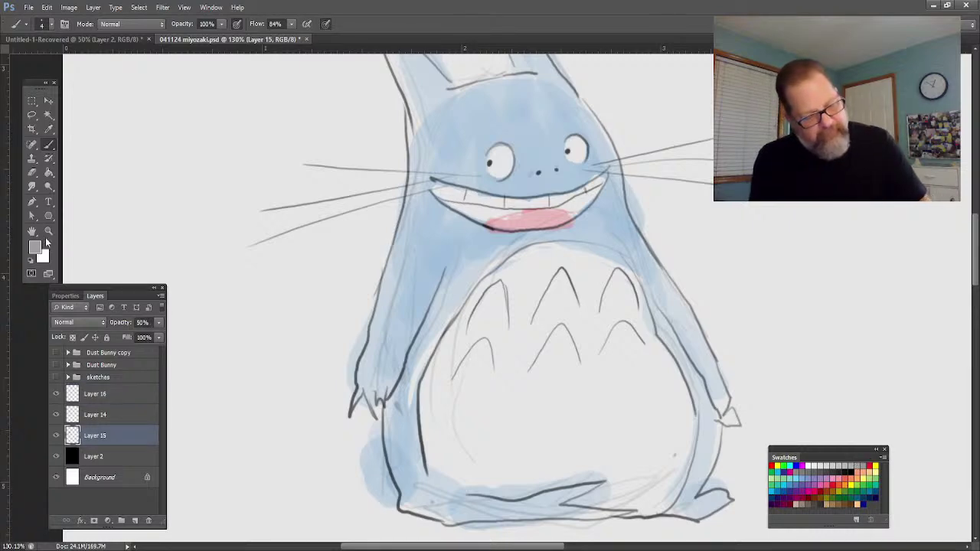
left_click(49, 147)
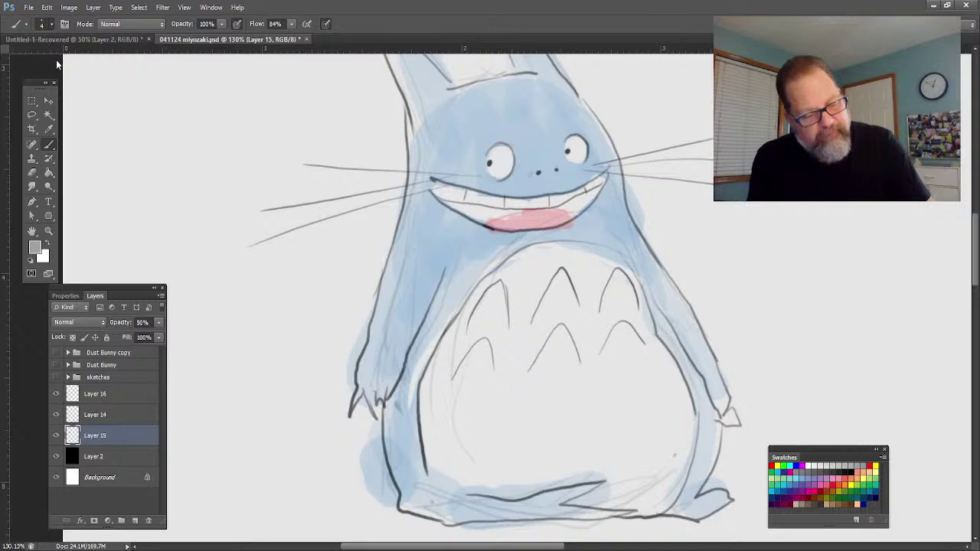
left_click_drag(468, 351, 479, 372)
left_click_drag(484, 300, 476, 325)
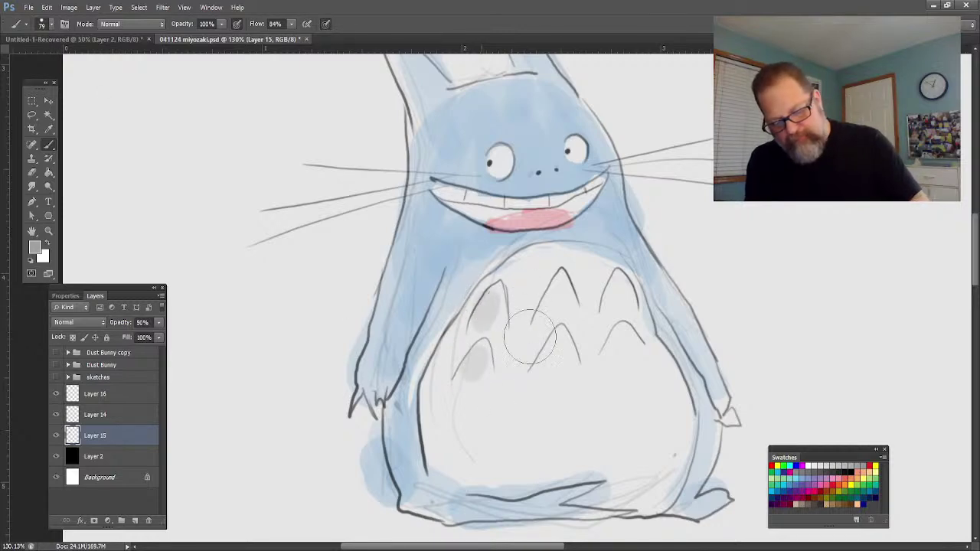
left_click_drag(540, 343, 545, 365)
left_click_drag(545, 287, 541, 310)
left_click_drag(613, 285, 611, 306)
left_click_drag(622, 334, 626, 355)
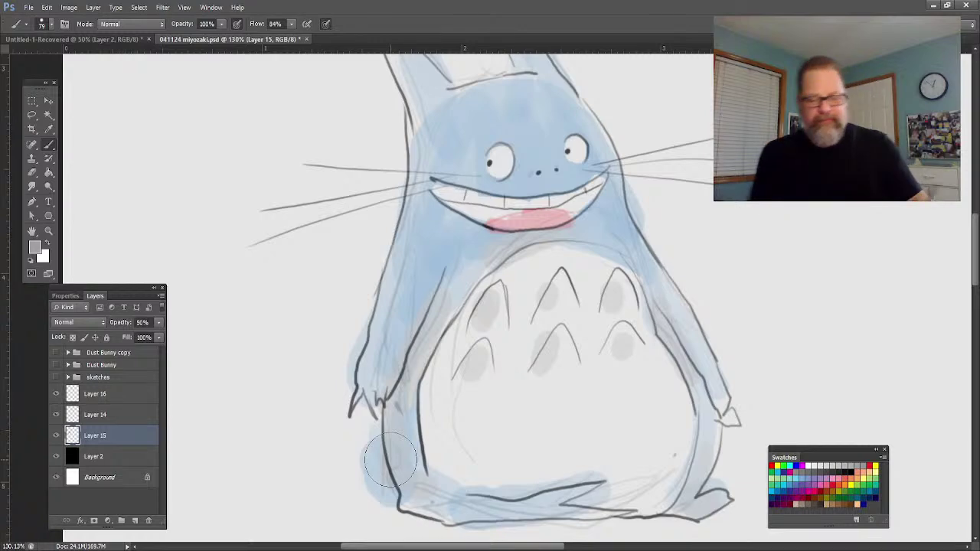
Paint a gray ground shadow beneath the character with grass tufts on both sides.
left_click(48, 231)
left_click_drag(240, 304, 213, 295)
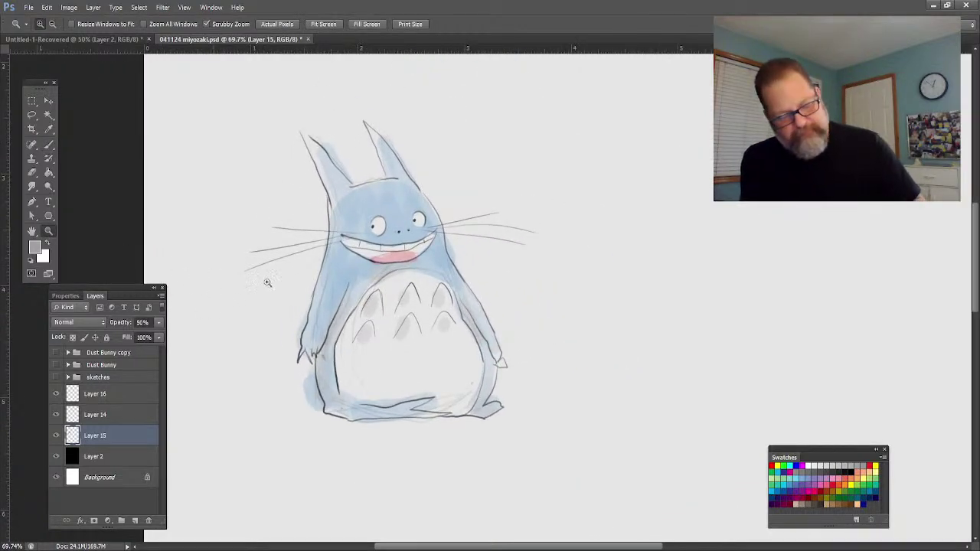
key("b")
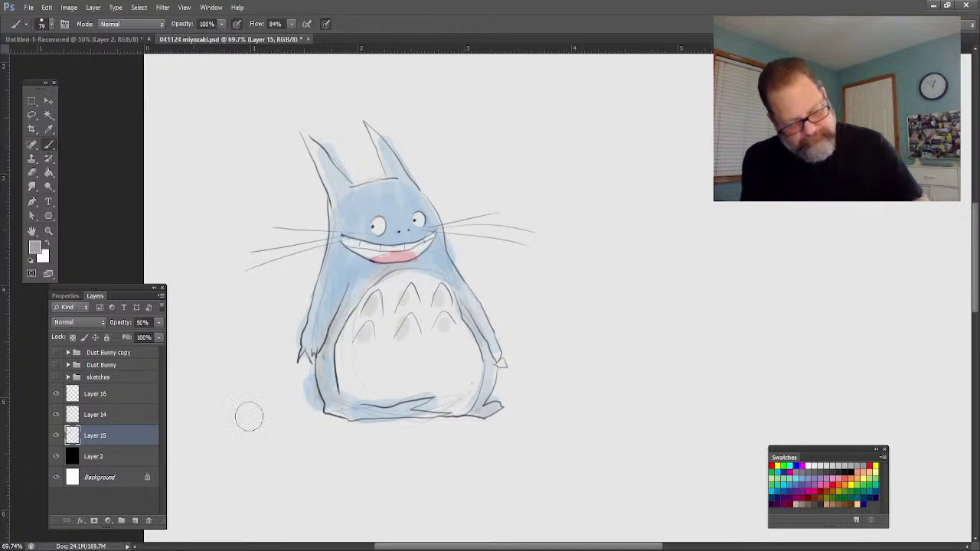
left_click_drag(308, 412, 198, 413)
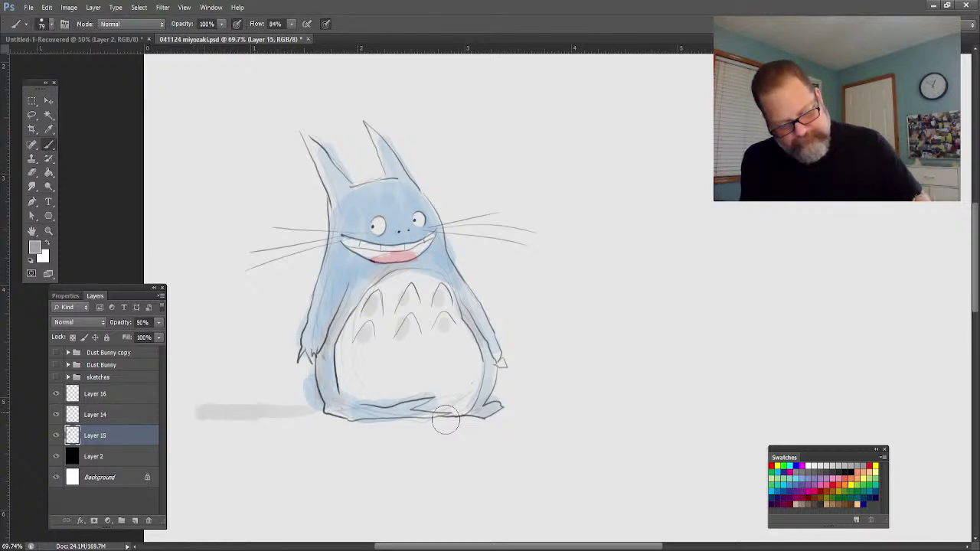
left_click(460, 416, "shift")
left_click(643, 409, "shift")
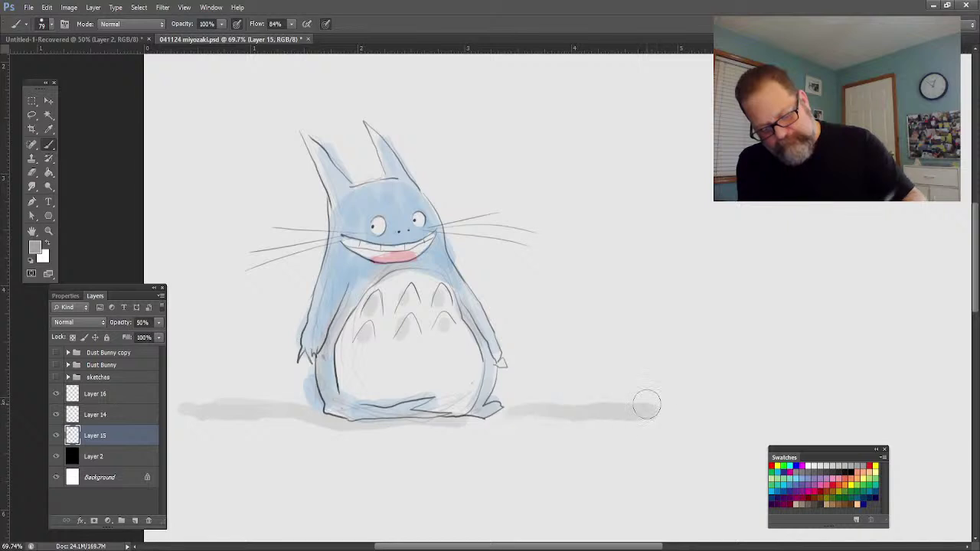
mouse_move(641, 419)
left_mouse_down()
mouse_move(281, 437)
mouse_move(188, 431)
mouse_move(345, 439)
mouse_move(498, 430)
left_mouse_up()
mouse_move(554, 410)
left_mouse_down()
mouse_move(562, 385)
mouse_move(587, 406)
mouse_move(547, 420)
mouse_move(473, 385)
mouse_move(271, 409)
mouse_move(219, 405)
mouse_move(201, 422)
mouse_move(260, 404)
mouse_move(222, 395)
left_mouse_up()
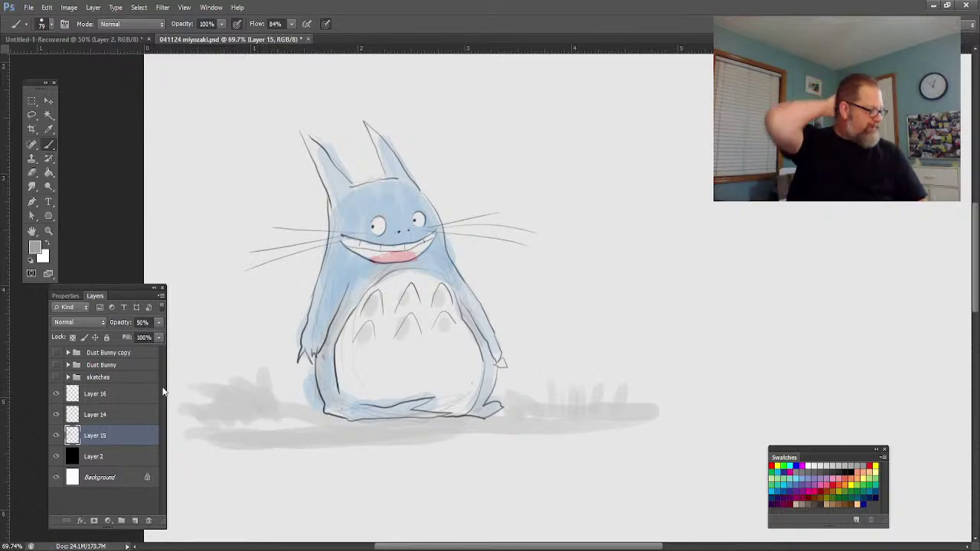
On a new layer above Layer 16, paint a large tan trunk-like body with splayed feet beside the blue character using a size 187 brush.
left_click(100, 395)
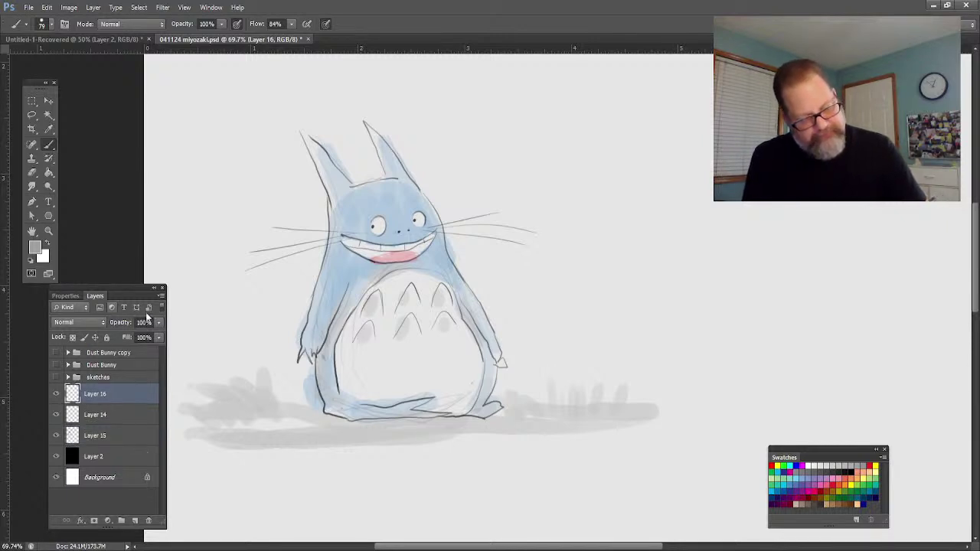
left_click_drag(194, 233, 515, 287)
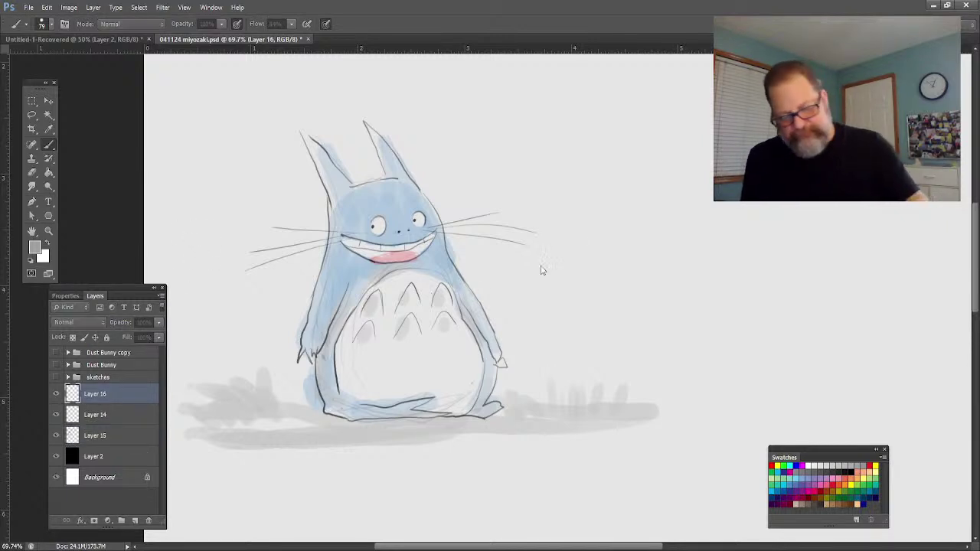
key("ctrl+shift+alt+n")
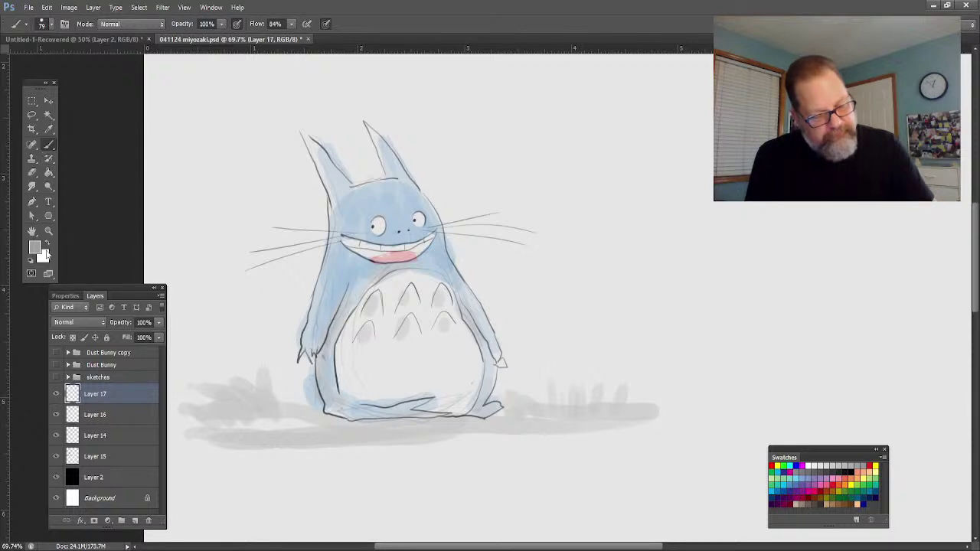
key("i")
left_click(577, 210)
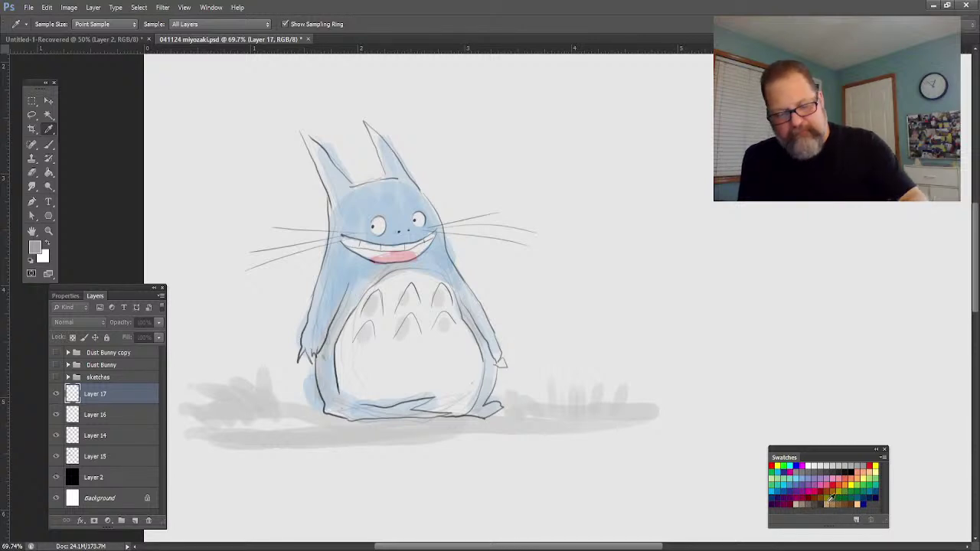
left_click(48, 145)
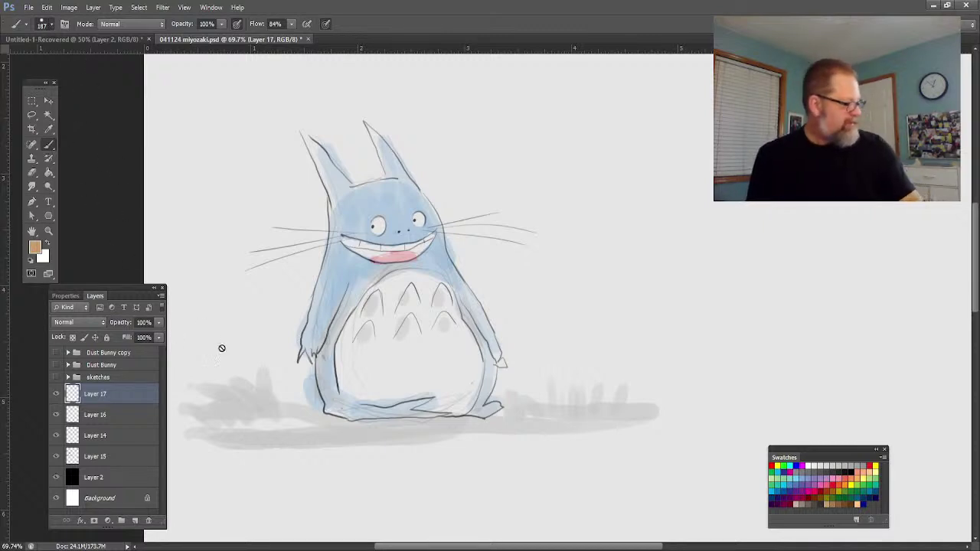
mouse_move(731, 124)
left_mouse_down()
mouse_move(660, 149)
mouse_move(686, 242)
left_mouse_up()
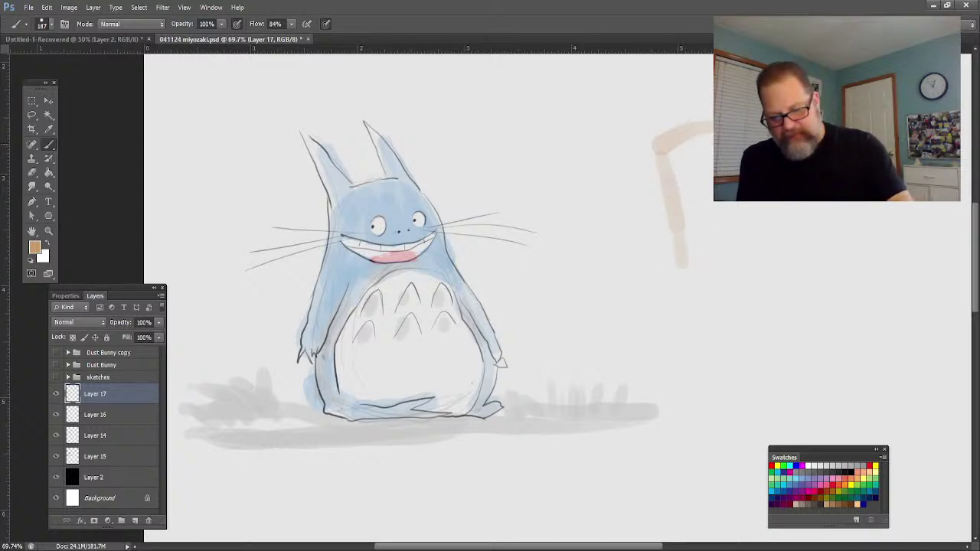
mouse_move(804, 205)
left_mouse_down()
mouse_move(821, 300)
mouse_move(816, 372)
mouse_move(889, 418)
left_mouse_up()
mouse_move(815, 381)
left_mouse_down()
mouse_move(838, 389)
mouse_move(717, 416)
mouse_move(691, 387)
mouse_move(628, 414)
mouse_move(679, 348)
mouse_move(658, 286)
mouse_move(656, 158)
mouse_move(697, 322)
mouse_move(720, 313)
mouse_move(755, 360)
mouse_move(700, 135)
mouse_move(775, 236)
mouse_move(804, 333)
mouse_move(766, 378)
mouse_move(796, 262)
mouse_move(755, 370)
left_mouse_up()
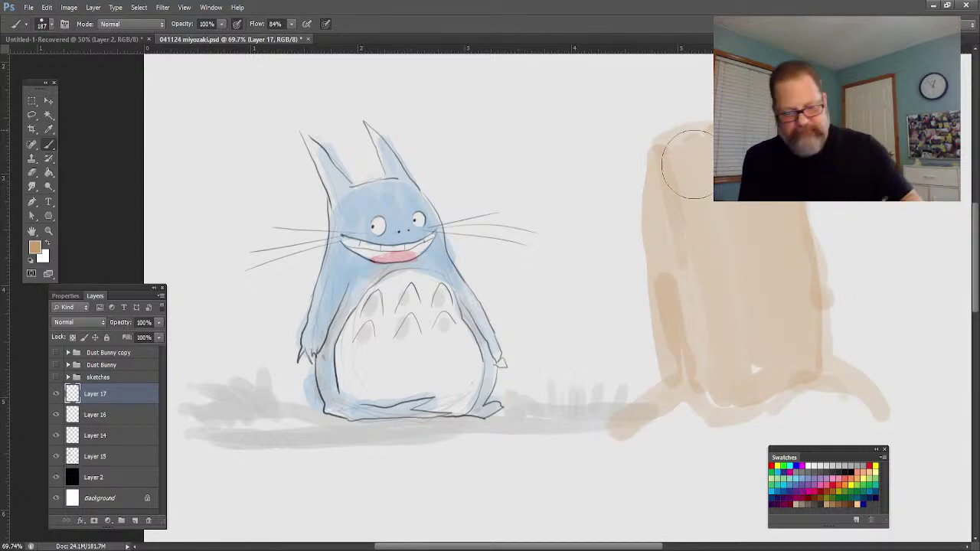
Add rounded knobs, a bent arm-like branch and thicker root-like legs to the tan shape.
left_click_drag(643, 164, 638, 180)
left_click_drag(632, 263, 643, 255)
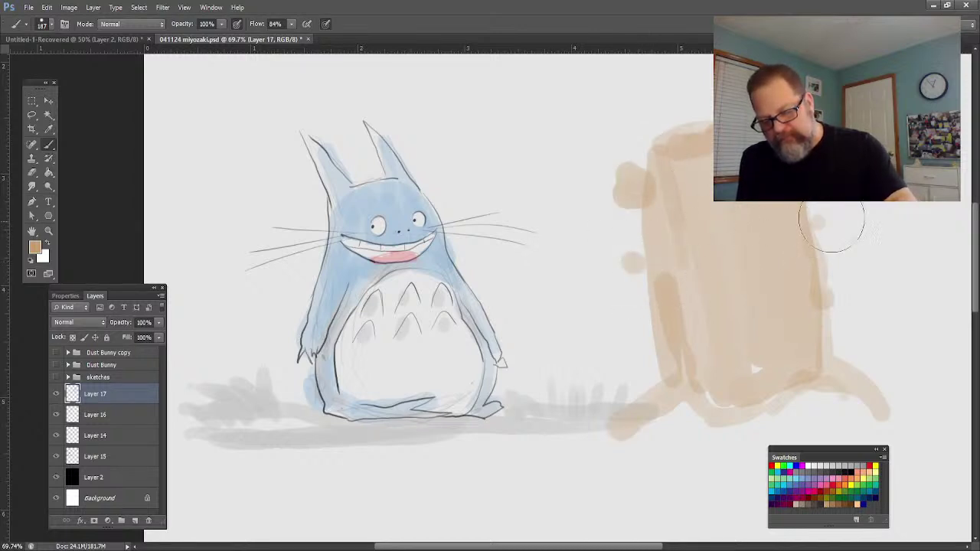
left_click_drag(845, 211, 813, 235)
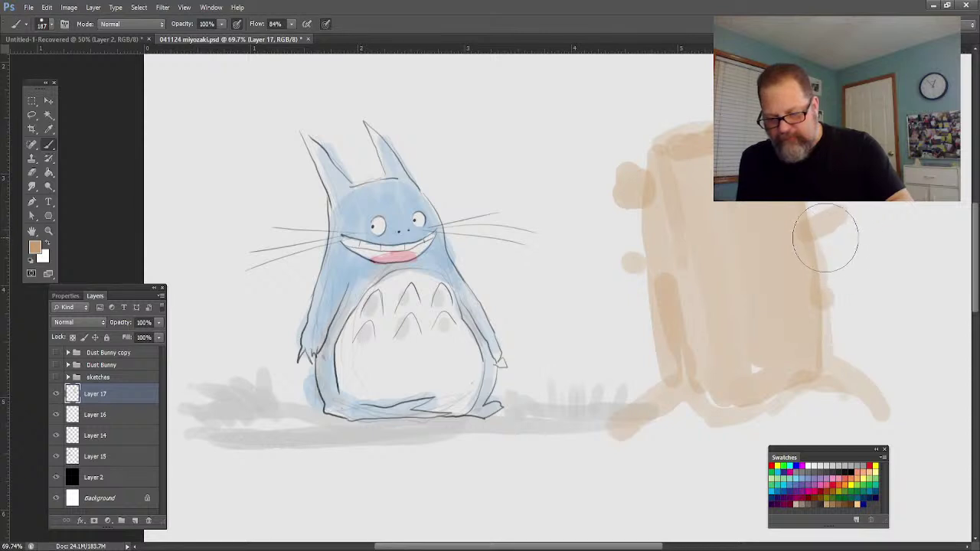
mouse_move(813, 230)
left_mouse_down()
mouse_move(898, 301)
mouse_move(917, 333)
left_mouse_up()
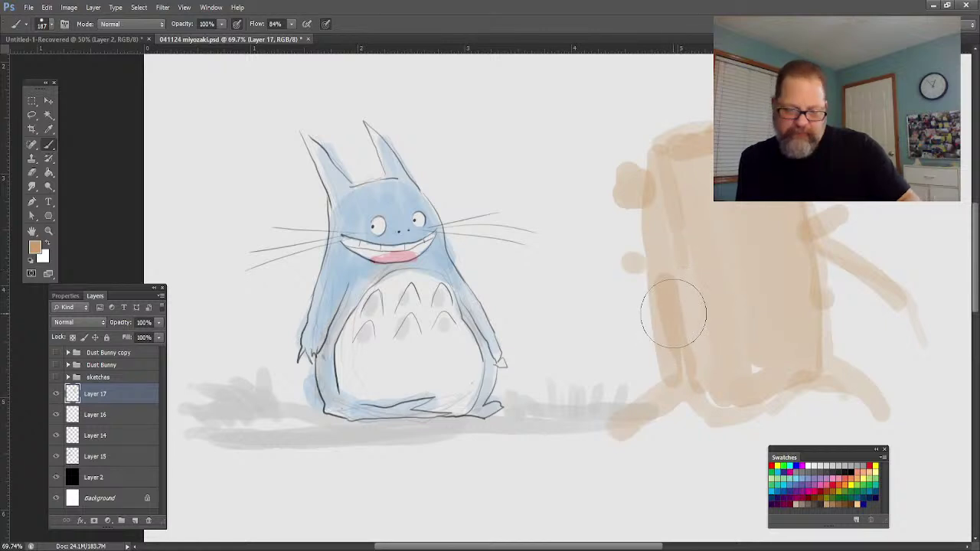
mouse_move(689, 378)
left_mouse_down()
mouse_move(679, 402)
mouse_move(566, 453)
mouse_move(552, 472)
mouse_move(599, 432)
mouse_move(682, 422)
mouse_move(693, 423)
mouse_move(693, 471)
left_mouse_up()
left_click_drag(680, 417, 794, 406)
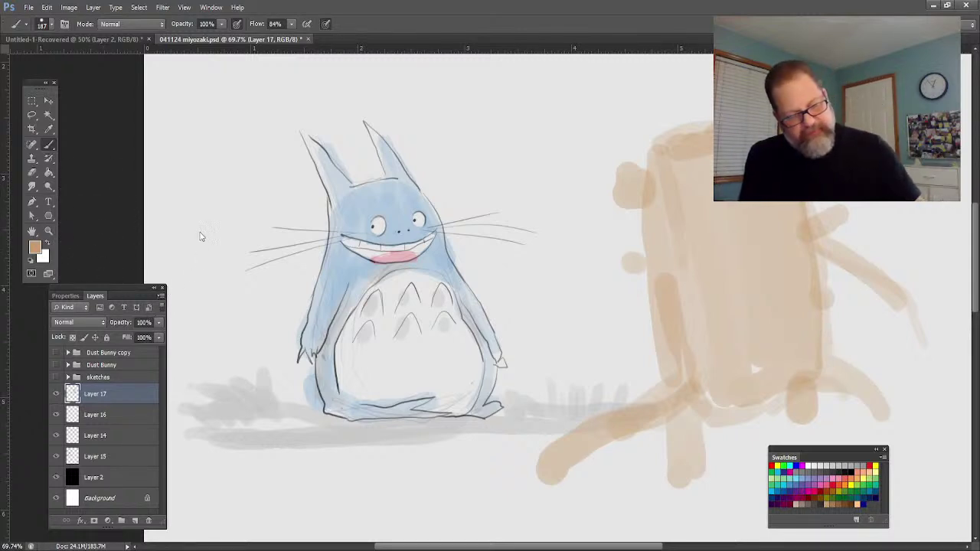
On a new layer above the tan shape, draw a wide smiling mouth line across it with a black size 7 brush.
key("ctrl+shift+alt+n")
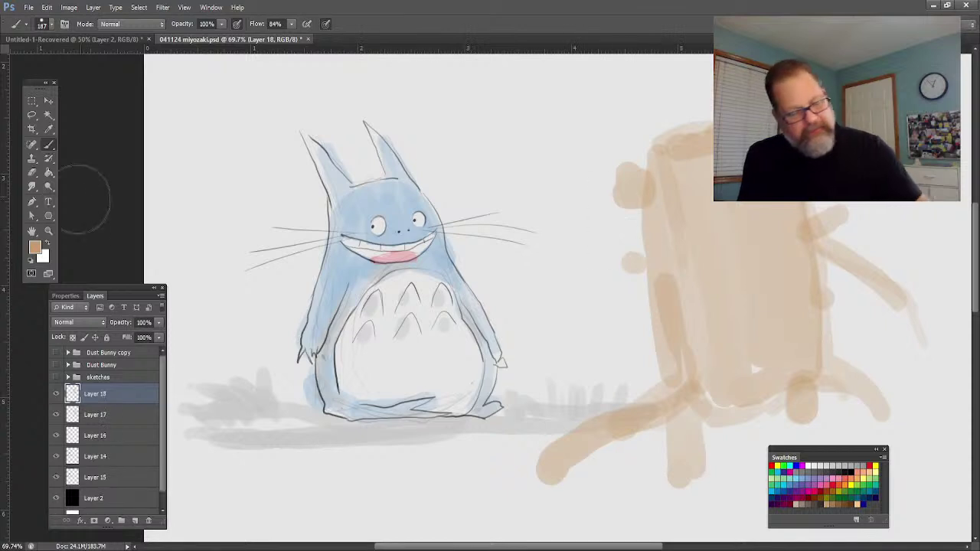
key("i")
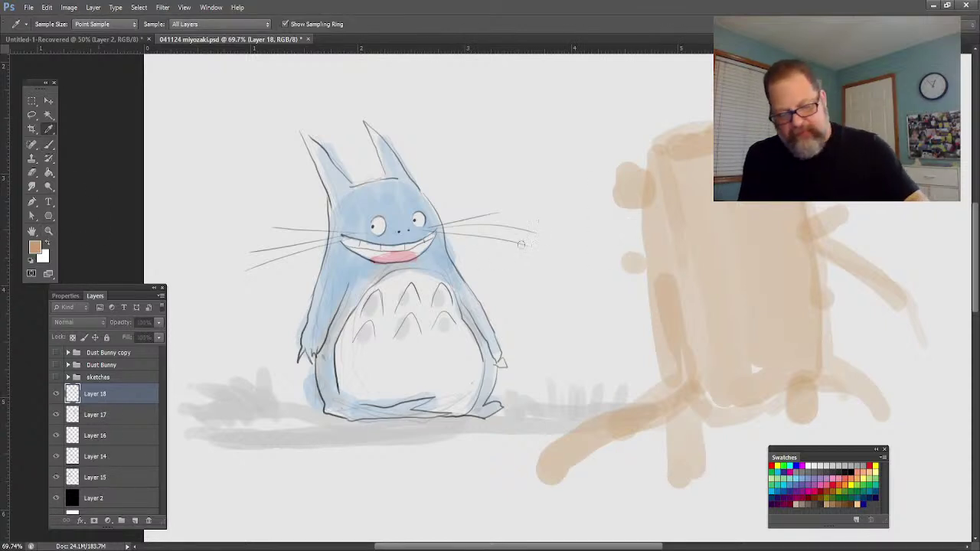
key("d")
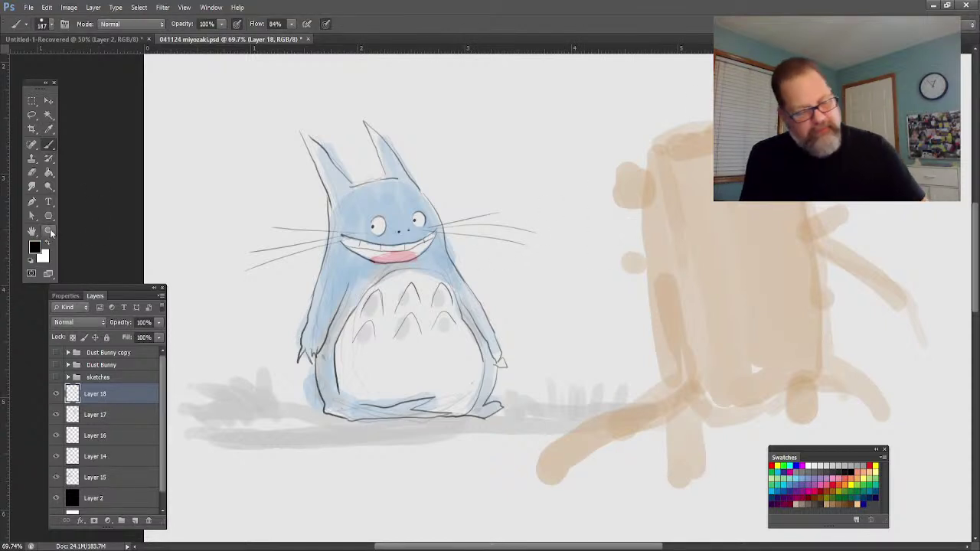
left_click(49, 230)
left_click_drag(750, 232, 776, 225)
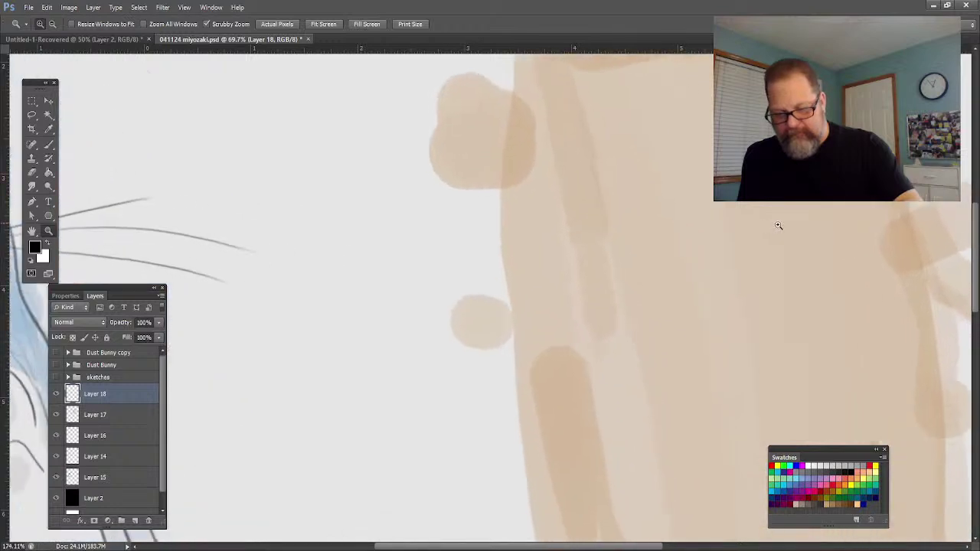
left_click(49, 145)
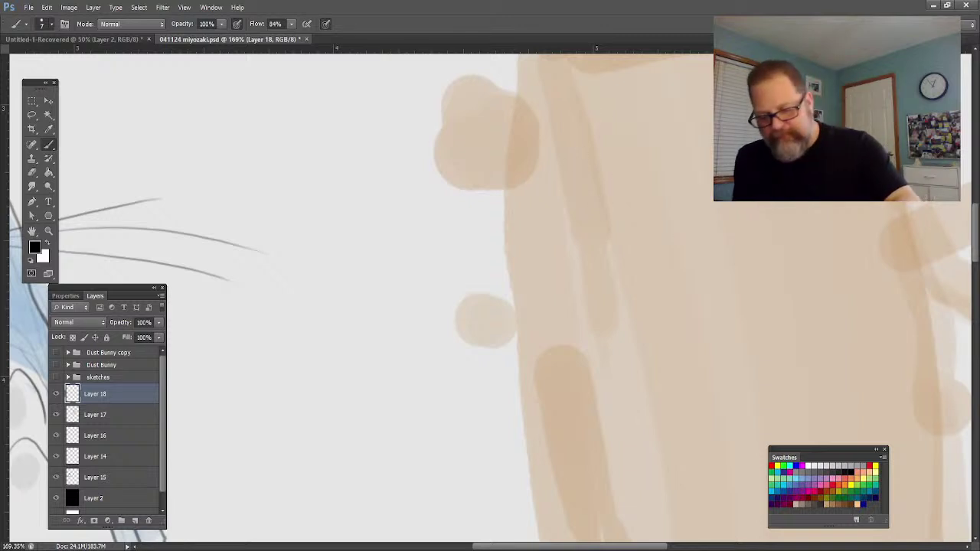
mouse_move(821, 202)
left_mouse_down()
mouse_move(769, 226)
mouse_move(687, 240)
mouse_move(594, 206)
mouse_move(535, 162)
mouse_move(522, 173)
left_mouse_up()
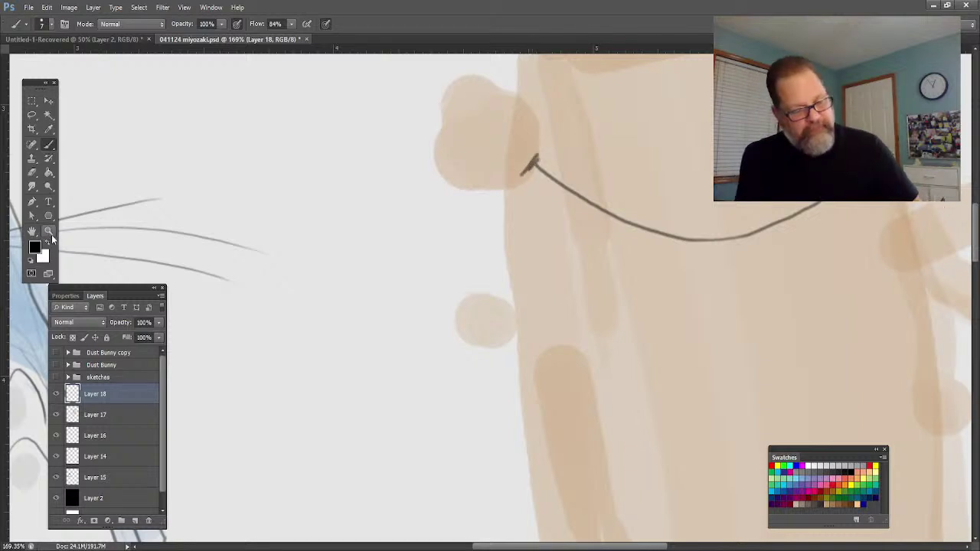
Finish the right end of the smile and sketch two small eyes with pupils above it.
left_click(48, 231)
left_click_drag(390, 282, 363, 271)
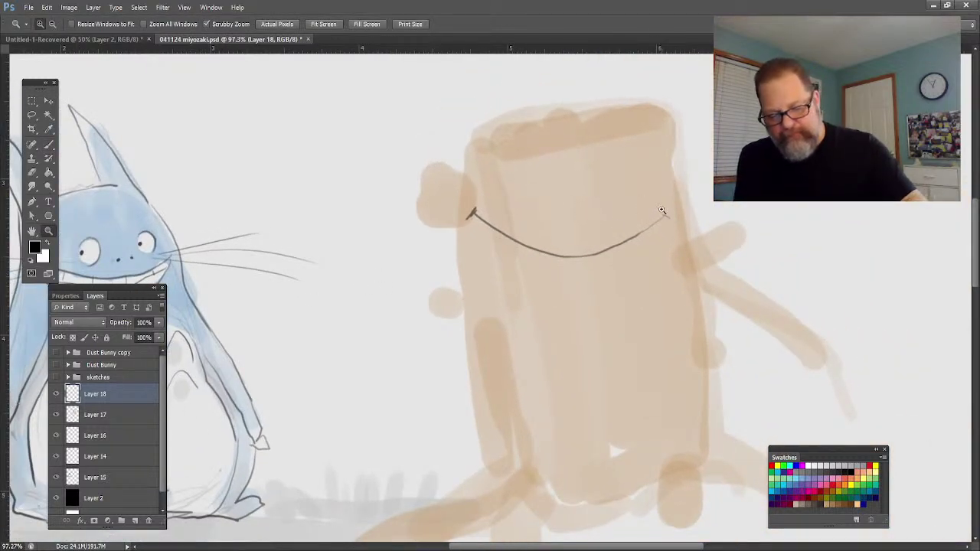
key("b")
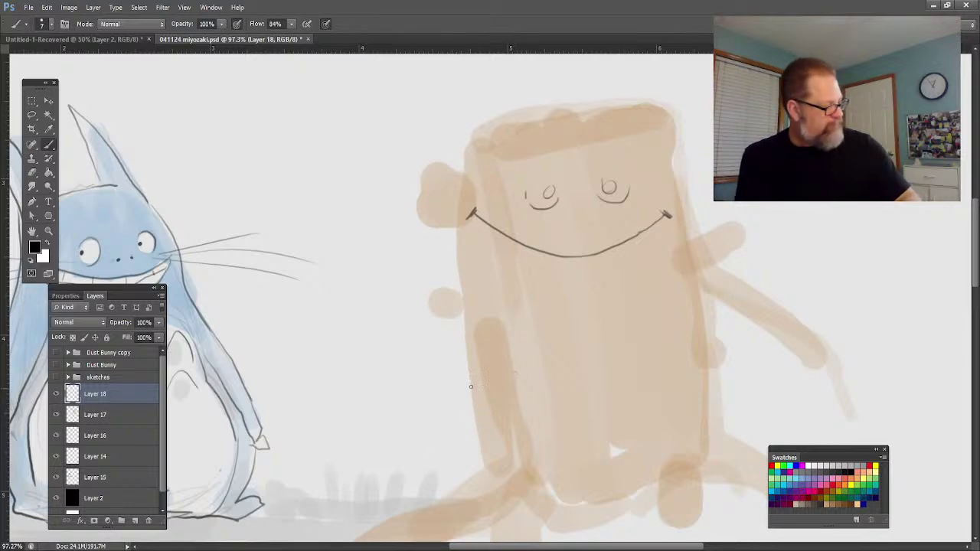
Outline the trunk's flat top rim, both sides and the upper left knob, adding wavy bark strips down its left side.
left_click_drag(655, 113, 455, 141)
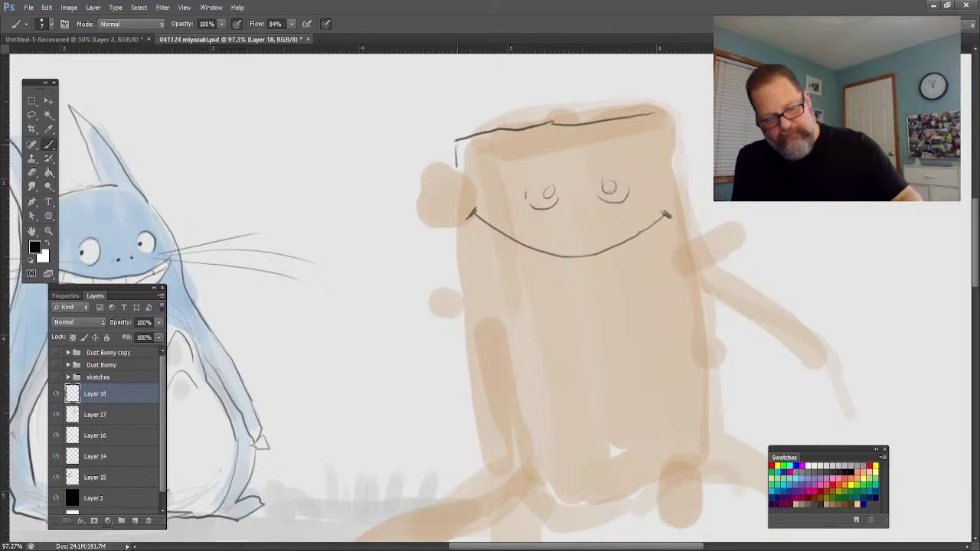
mouse_move(474, 211)
left_mouse_down()
mouse_move(452, 179)
mouse_move(401, 169)
mouse_move(394, 194)
mouse_move(449, 231)
mouse_move(432, 182)
mouse_move(466, 207)
mouse_move(453, 228)
mouse_move(407, 201)
left_mouse_up()
left_click_drag(673, 117, 690, 302)
mouse_move(454, 238)
left_mouse_down()
mouse_move(495, 482)
mouse_move(487, 440)
mouse_move(509, 471)
mouse_move(466, 239)
mouse_move(538, 489)
mouse_move(516, 419)
mouse_move(512, 320)
mouse_move(583, 504)
left_mouse_up()
left_click_drag(553, 412, 590, 507)
mouse_move(663, 110)
left_mouse_down()
mouse_move(638, 130)
mouse_move(458, 139)
left_mouse_up()
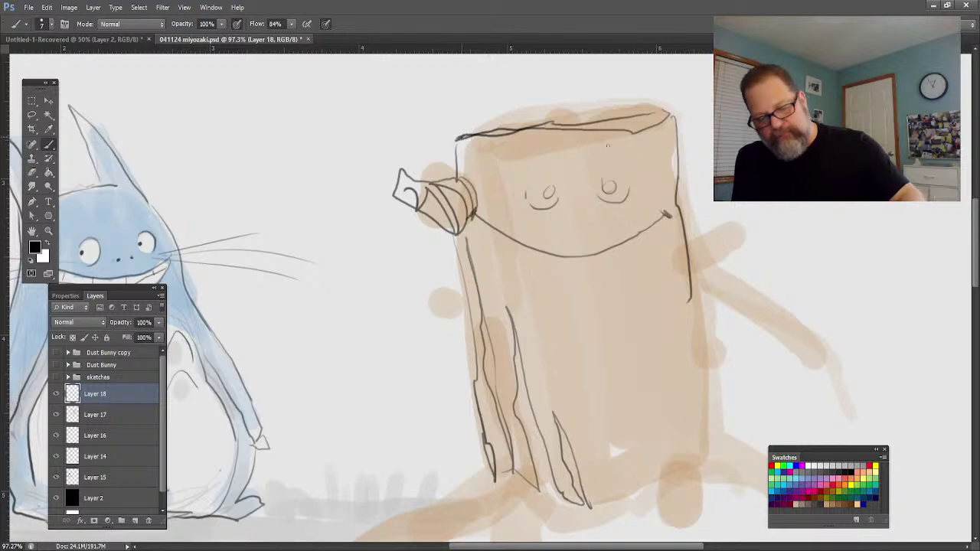
Draw a ringed branch and a cut-off stub on the trunk's right side and a small broken stub on its left.
left_click_drag(680, 145, 712, 139)
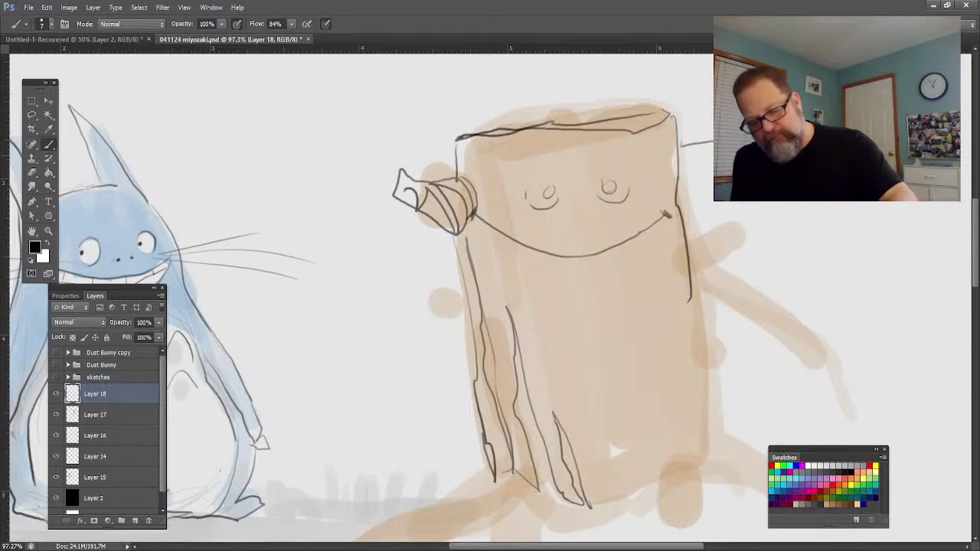
mouse_move(691, 172)
left_mouse_down()
mouse_move(675, 183)
mouse_move(686, 144)
mouse_move(703, 176)
left_mouse_up()
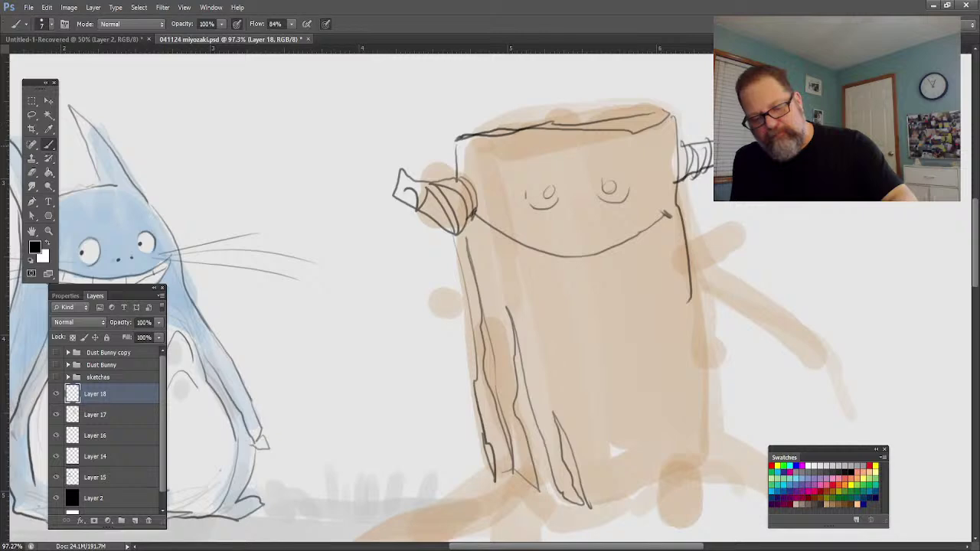
mouse_move(687, 244)
left_mouse_down()
mouse_move(735, 214)
mouse_move(750, 239)
mouse_move(742, 214)
mouse_move(745, 236)
mouse_move(693, 295)
left_mouse_up()
mouse_move(730, 255)
left_mouse_down()
mouse_move(693, 292)
mouse_move(695, 309)
left_mouse_up()
mouse_move(460, 289)
left_mouse_down()
mouse_move(430, 294)
mouse_move(463, 333)
left_mouse_up()
mouse_move(426, 289)
left_mouse_down()
mouse_move(429, 321)
mouse_move(446, 297)
mouse_move(464, 338)
left_mouse_up()
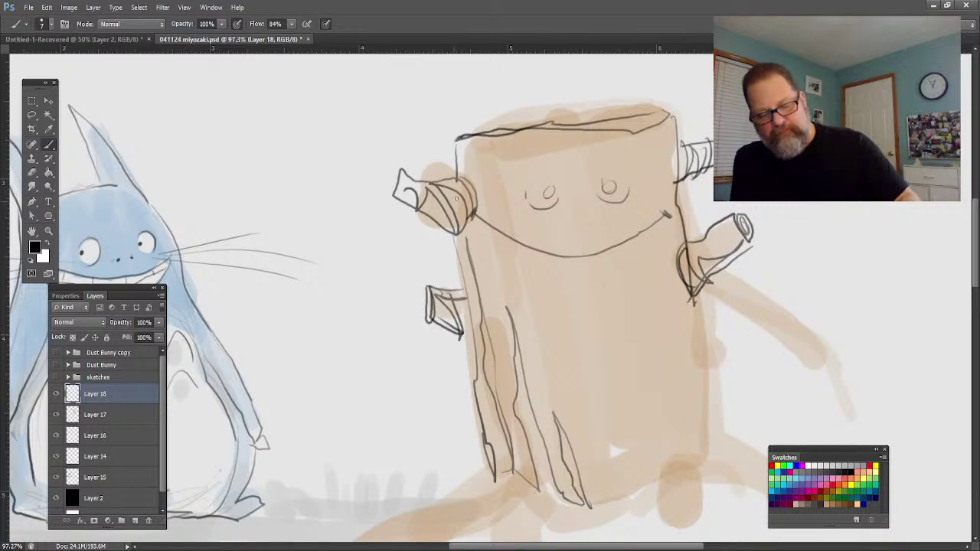
Add a long bark crack down the middle of the trunk and vertical bark lines along its right side.
left_click_drag(602, 432, 618, 496)
left_click_drag(600, 406, 603, 437)
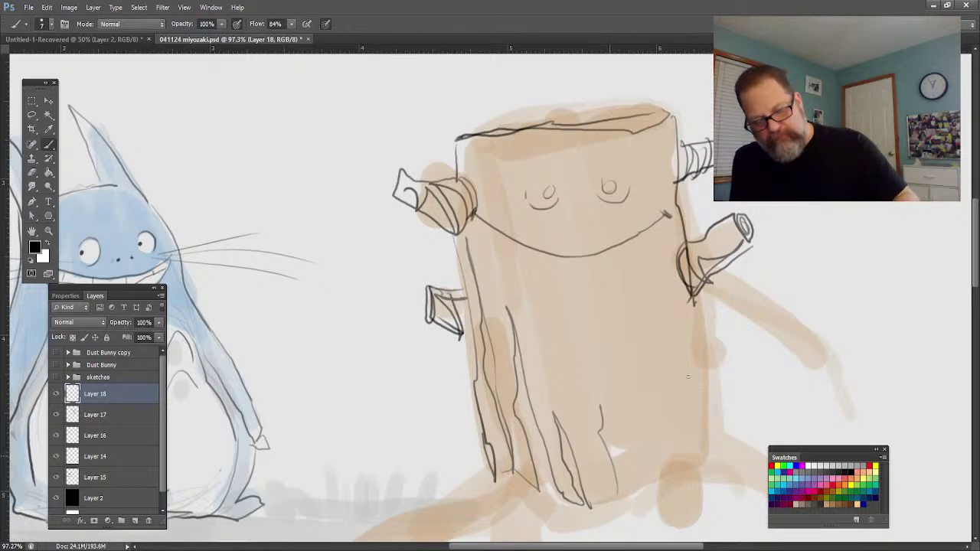
left_click_drag(600, 406, 591, 323)
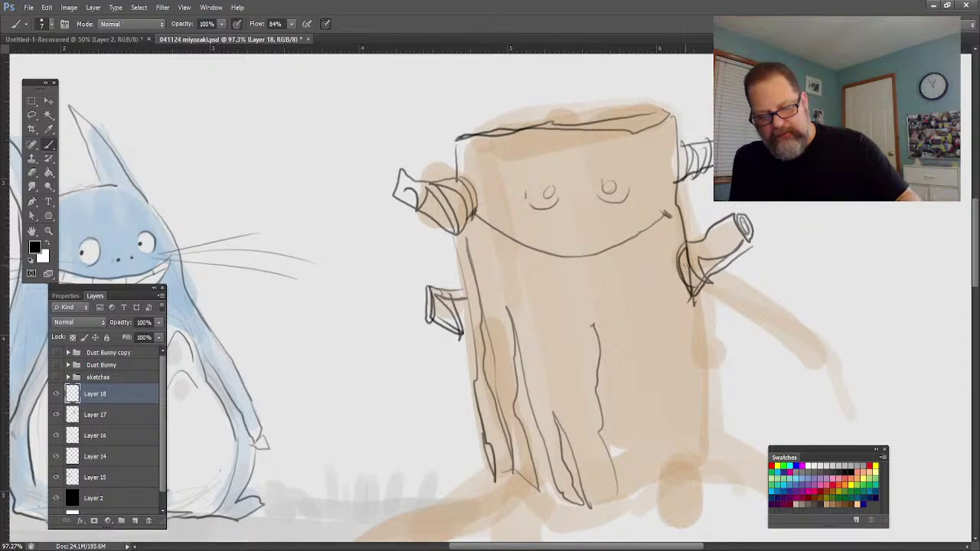
left_click_drag(679, 253, 691, 458)
mouse_move(701, 301)
left_mouse_down()
mouse_move(712, 456)
mouse_move(709, 289)
mouse_move(736, 458)
left_mouse_up()
Outline the root legs and the bent branch arm with bark rings, and add a small twig to the upper left knob.
mouse_move(697, 441)
left_mouse_down()
mouse_move(634, 470)
mouse_move(693, 470)
mouse_move(656, 481)
mouse_move(668, 505)
left_mouse_up()
left_click_drag(689, 468, 703, 504)
mouse_move(663, 490)
left_mouse_down()
mouse_move(690, 506)
mouse_move(666, 527)
left_mouse_up()
mouse_move(521, 481)
left_mouse_down()
mouse_move(470, 492)
mouse_move(443, 530)
mouse_move(413, 525)
left_mouse_up()
mouse_move(481, 475)
left_mouse_down()
mouse_move(524, 520)
mouse_move(600, 518)
left_mouse_up()
mouse_move(724, 268)
left_mouse_down()
mouse_move(805, 324)
mouse_move(891, 346)
mouse_move(854, 360)
mouse_move(836, 349)
mouse_move(867, 411)
mouse_move(850, 434)
mouse_move(874, 417)
mouse_move(846, 431)
mouse_move(818, 353)
mouse_move(824, 392)
mouse_move(844, 363)
mouse_move(840, 372)
mouse_move(733, 295)
mouse_move(781, 323)
left_mouse_up()
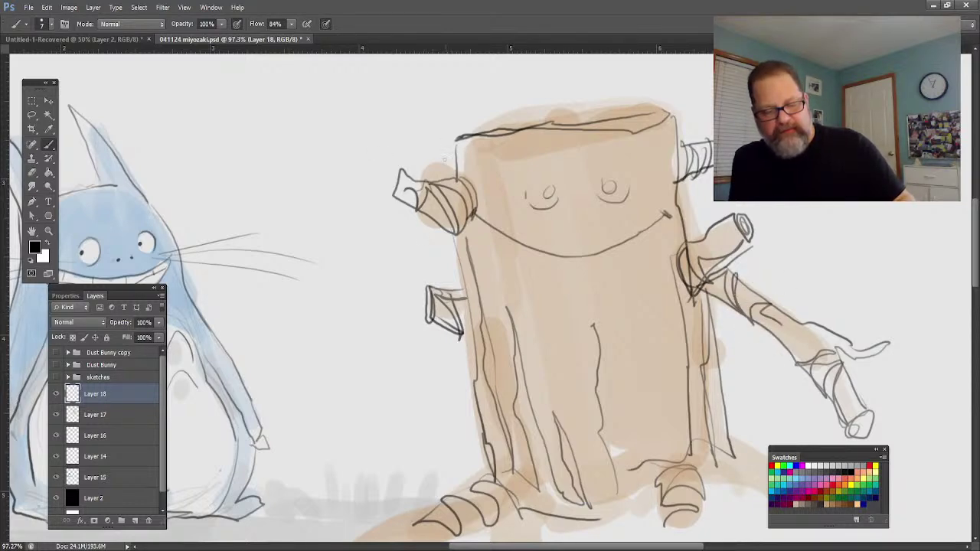
mouse_move(417, 175)
left_mouse_down()
mouse_move(409, 148)
mouse_move(434, 190)
left_mouse_up()
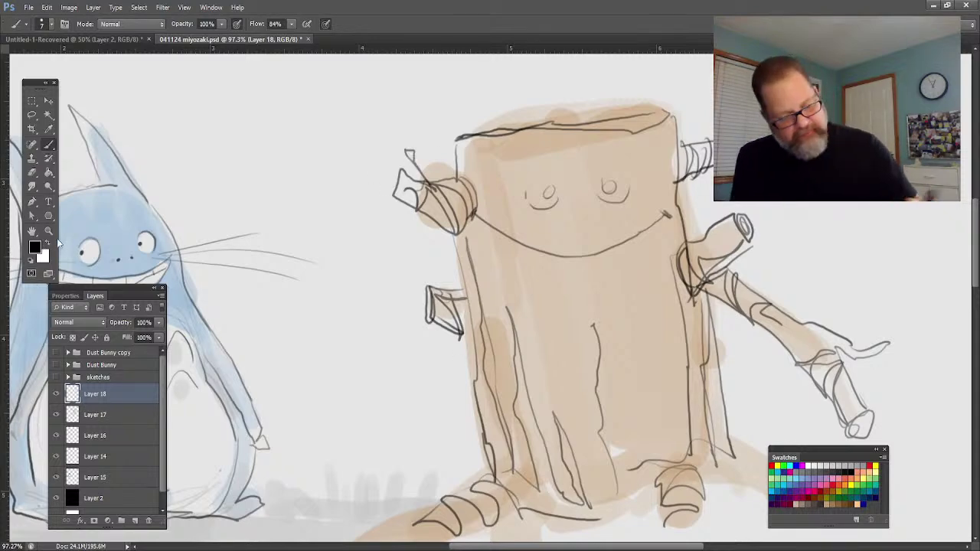
Fill both of the trunk character's eyes with white on Layer 17.
mouse_move(553, 188)
left_mouse_down()
mouse_move(532, 201)
mouse_move(545, 187)
mouse_move(536, 191)
left_mouse_up()
mouse_move(600, 190)
left_mouse_down()
mouse_move(617, 187)
mouse_move(601, 176)
left_mouse_up()
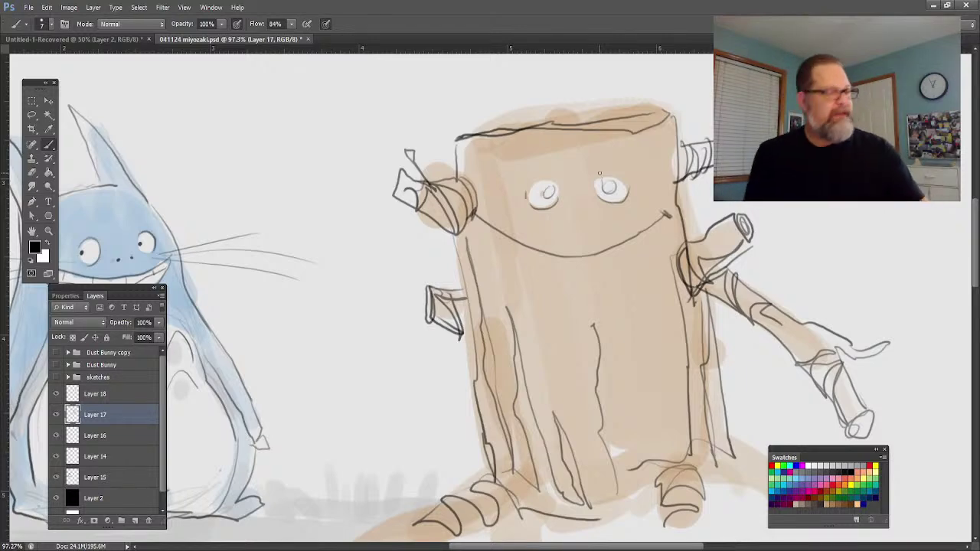
On Layer 18, extend the root legs with bark-ringed outlines and draw an extra forked root leg in the foreground.
left_click(49, 230)
left_click_drag(289, 352, 283, 309)
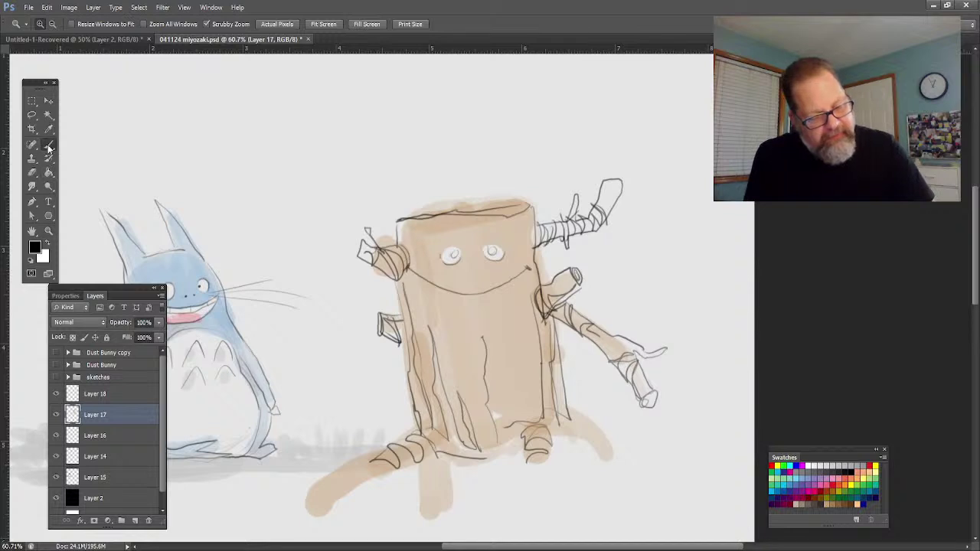
left_click(49, 145)
left_click(98, 392)
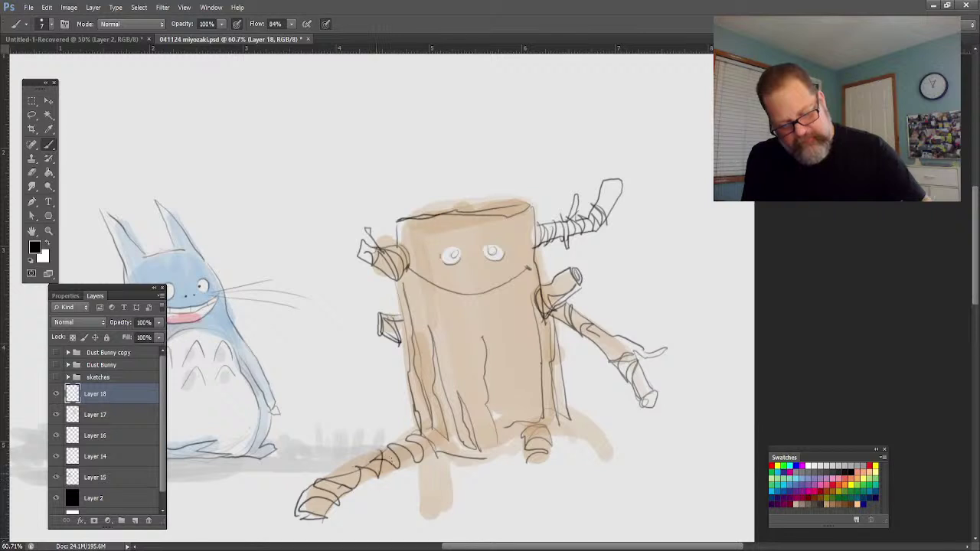
mouse_move(434, 484)
left_mouse_down()
mouse_move(457, 469)
mouse_move(439, 461)
mouse_move(448, 512)
mouse_move(490, 454)
mouse_move(522, 451)
left_mouse_up()
left_click_drag(489, 484, 487, 521)
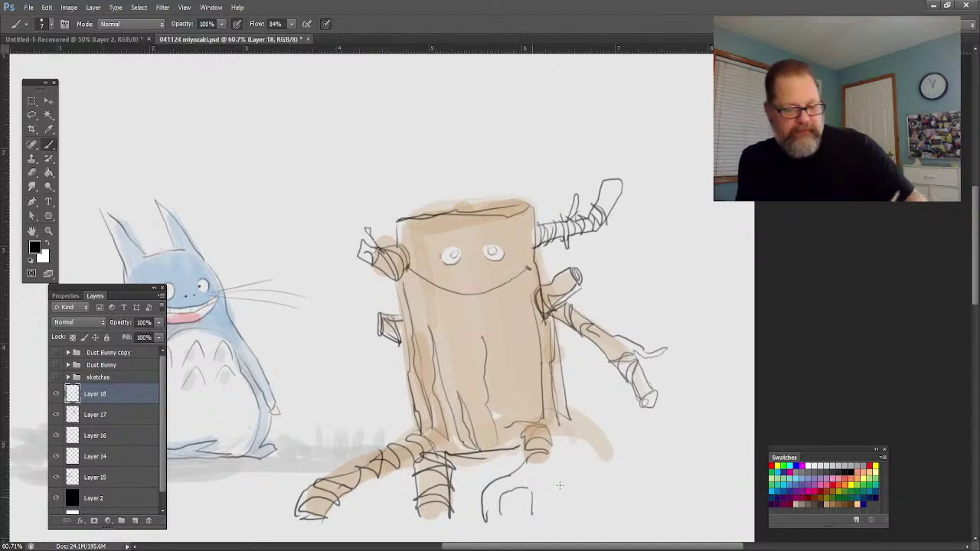
left_click_drag(542, 502, 556, 493)
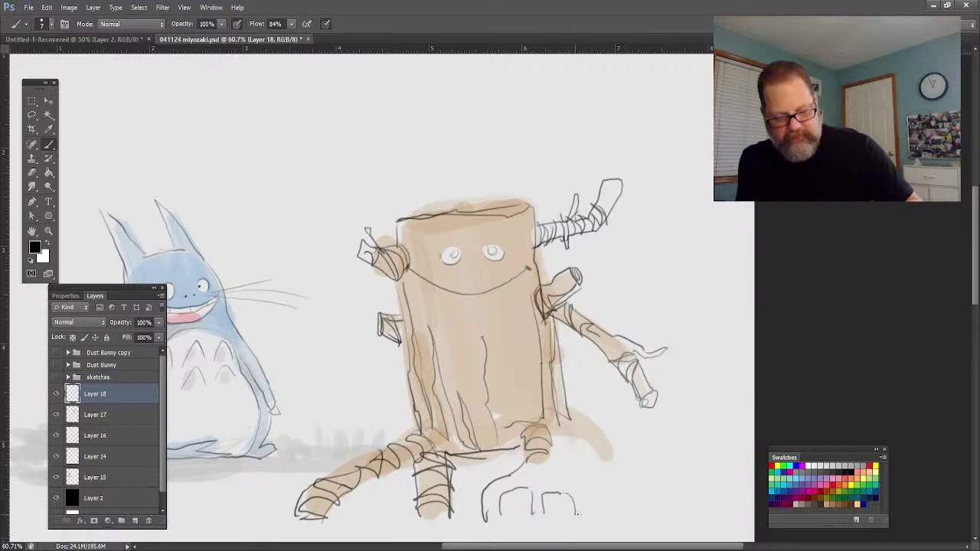
left_click_drag(566, 470, 570, 497)
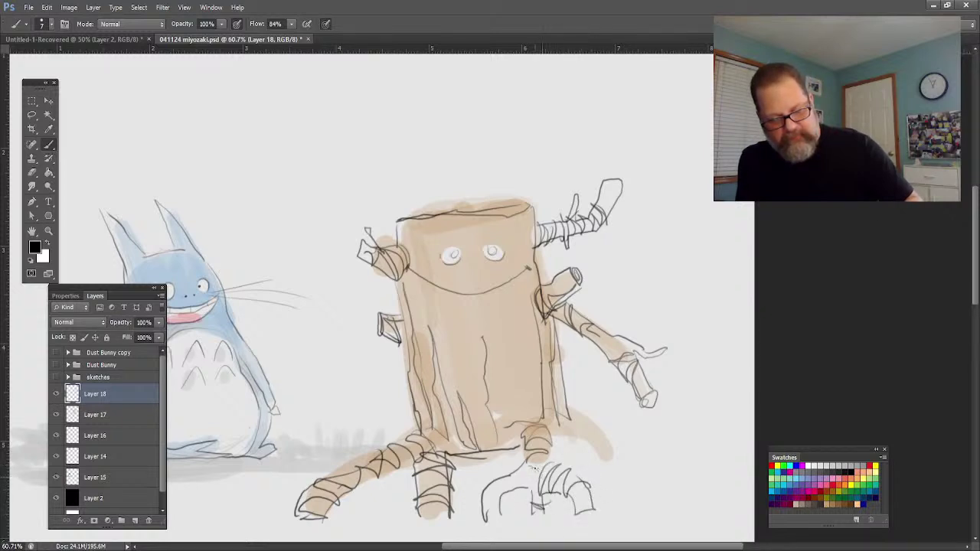
mouse_move(557, 441)
left_mouse_down()
mouse_move(599, 443)
mouse_move(609, 491)
left_mouse_up()
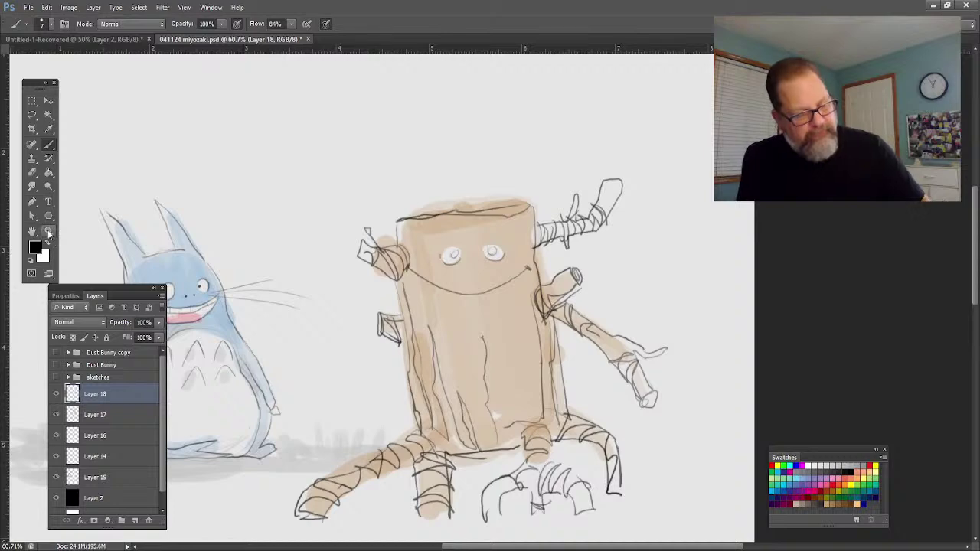
Darken both pupils with black, leaving small highlights, and draw short slanted eyebrows above the eyes.
key("z")
left_click_drag(453, 256, 491, 261)
left_click(48, 144)
left_click_drag(445, 235, 452, 244)
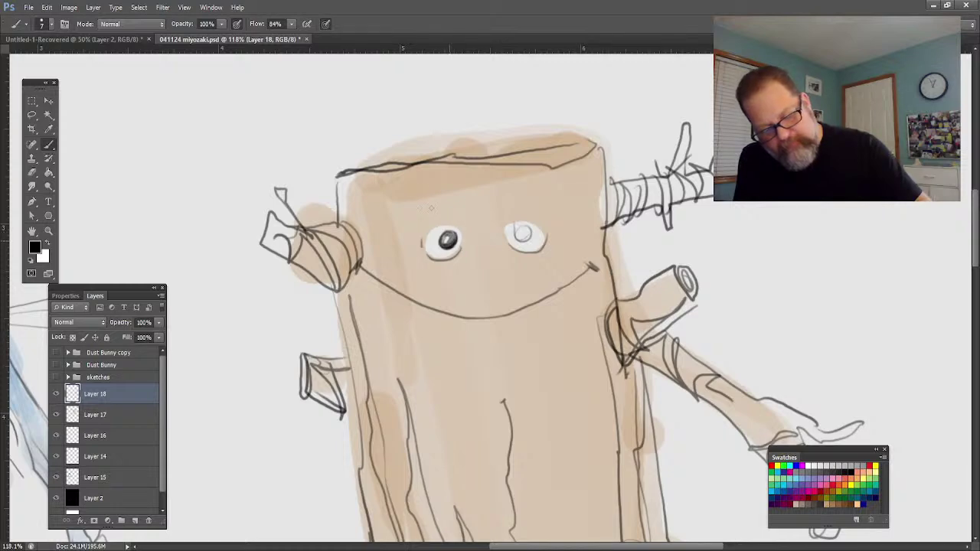
left_click_drag(513, 179, 537, 190)
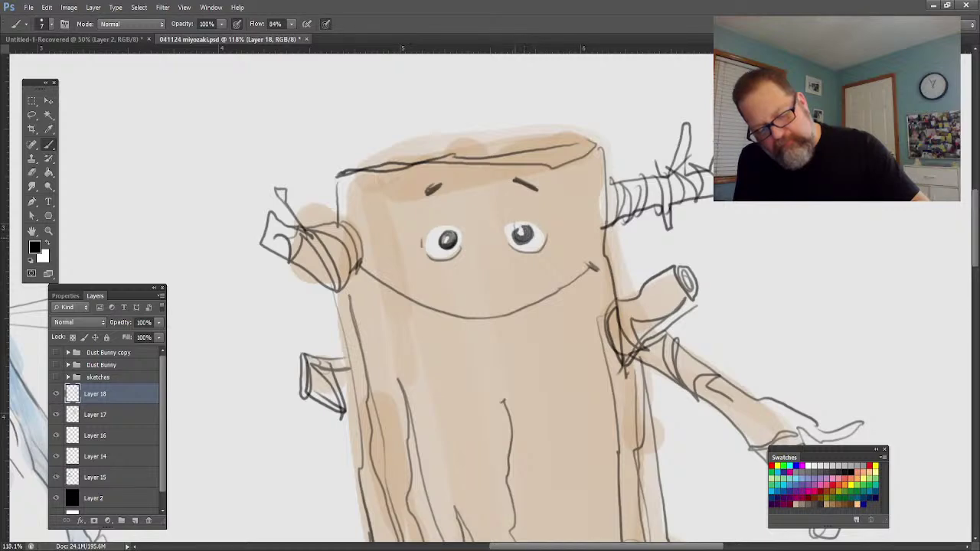
Draw the lower edge of the mouth to form a wide grin and divide it into teeth with vertical lines.
mouse_move(566, 316)
left_mouse_down()
mouse_move(469, 359)
mouse_move(420, 361)
left_mouse_up()
left_click_drag(372, 292, 449, 359)
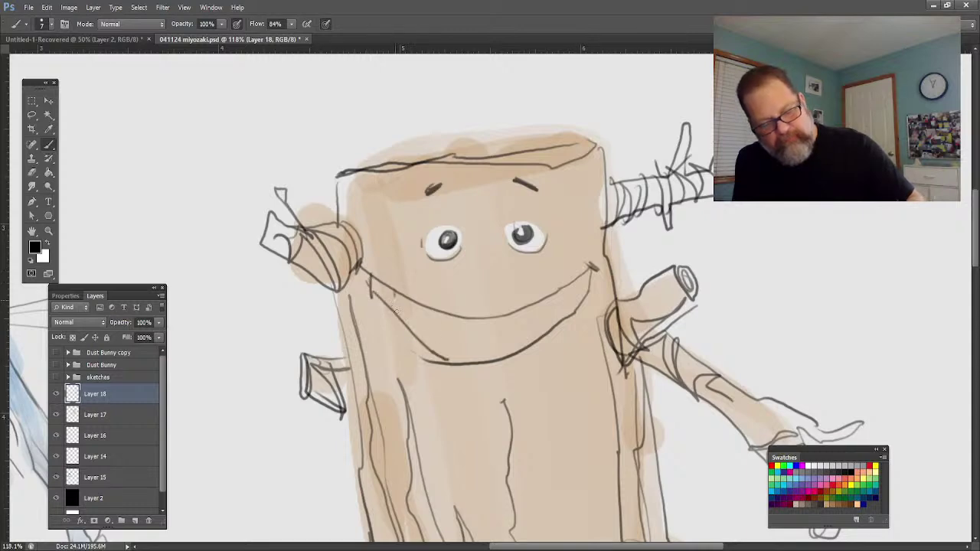
left_click_drag(470, 316, 473, 361)
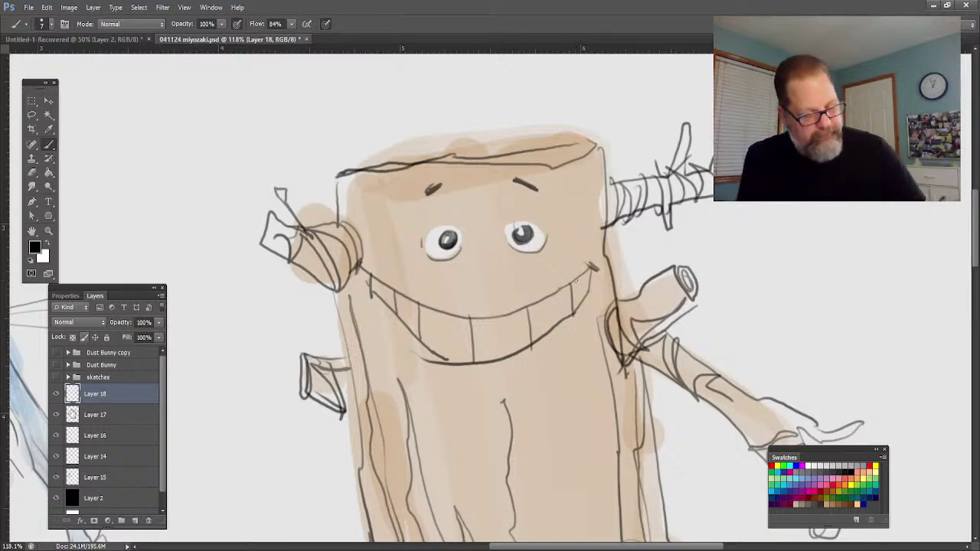
On a new layer above Layer 17 at 46% opacity, paint red blush spots on both cheeks with a size 58 brush.
left_click(95, 416)
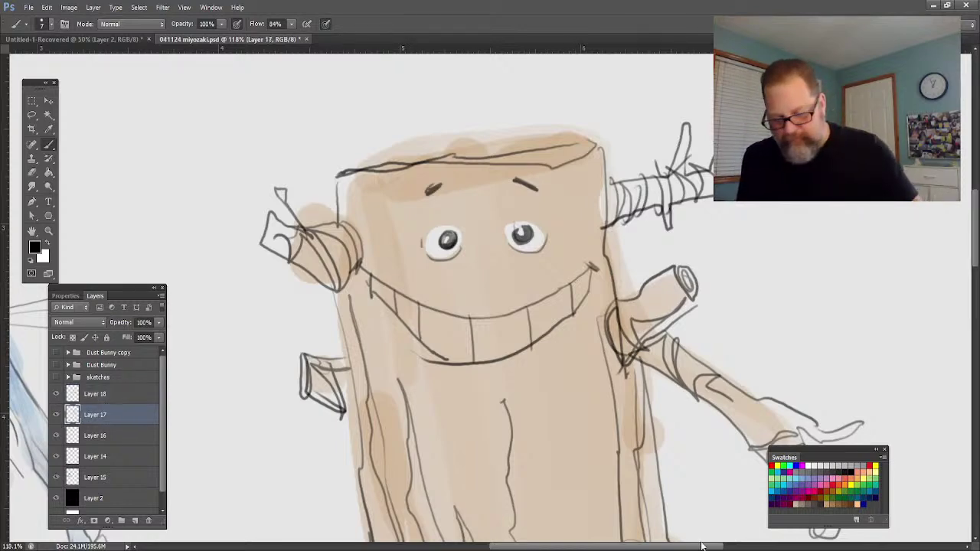
left_click(872, 466)
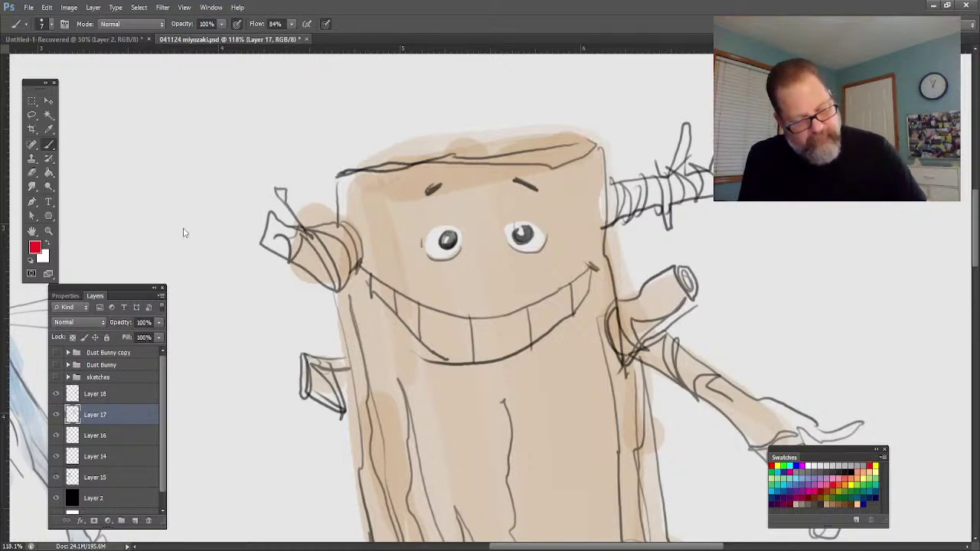
key("ctrl+shift+alt+n")
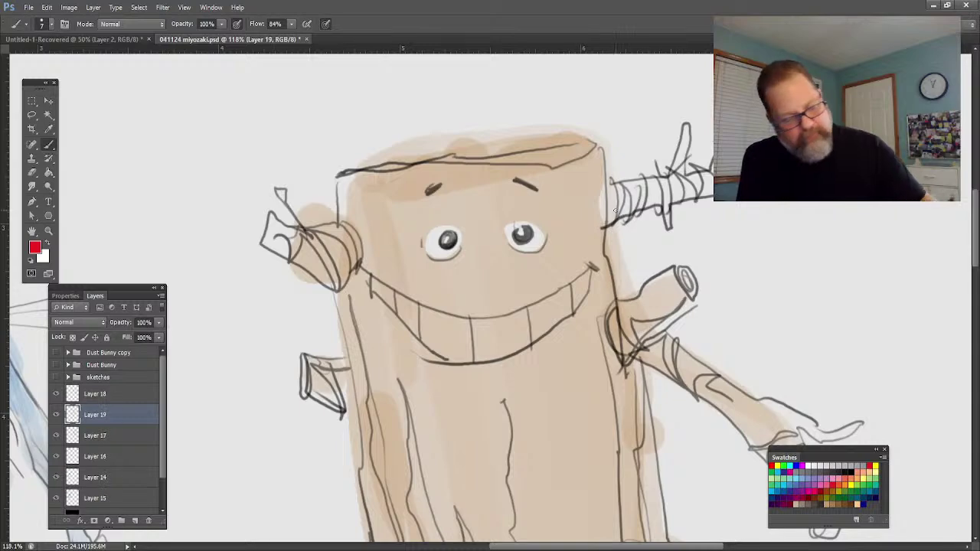
left_click(144, 322)
type("46")
key("Return")
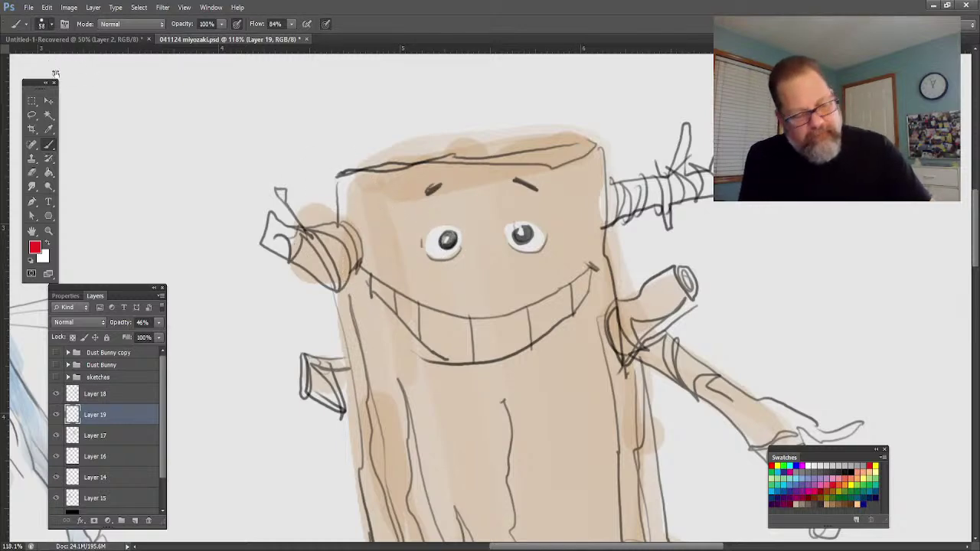
mouse_move(383, 265)
left_mouse_down()
mouse_move(402, 272)
mouse_move(387, 274)
left_mouse_up()
left_click_drag(561, 268, 564, 257)
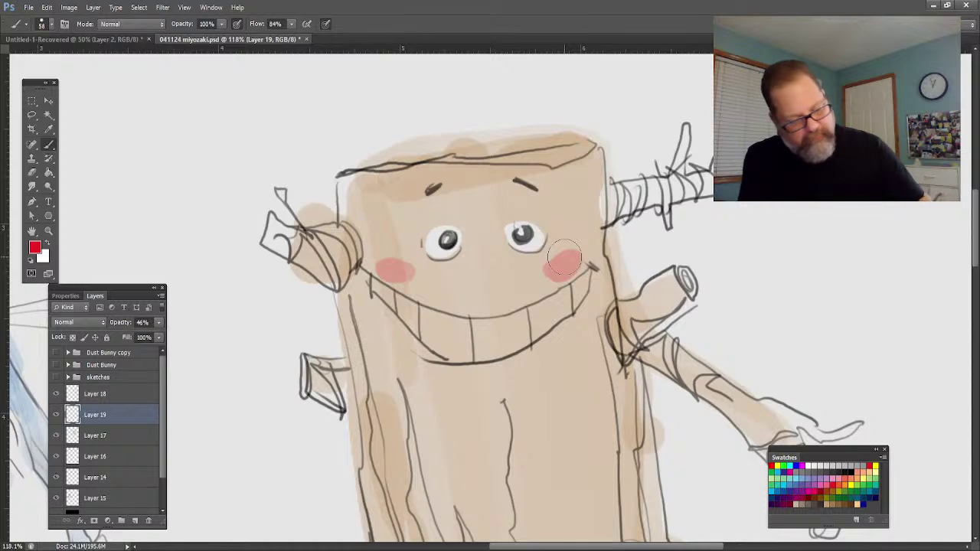
Paint the teeth of the wide grin white on Layer 17.
left_click(101, 435)
mouse_move(543, 307)
left_mouse_down()
mouse_move(582, 289)
mouse_move(574, 306)
mouse_move(568, 298)
mouse_move(506, 346)
mouse_move(473, 331)
mouse_move(481, 315)
mouse_move(455, 341)
mouse_move(468, 329)
mouse_move(419, 324)
mouse_move(375, 290)
mouse_move(440, 326)
mouse_move(390, 298)
mouse_move(489, 332)
mouse_move(510, 323)
mouse_move(429, 338)
mouse_move(505, 340)
mouse_move(502, 352)
mouse_move(456, 358)
mouse_move(510, 329)
left_mouse_up()
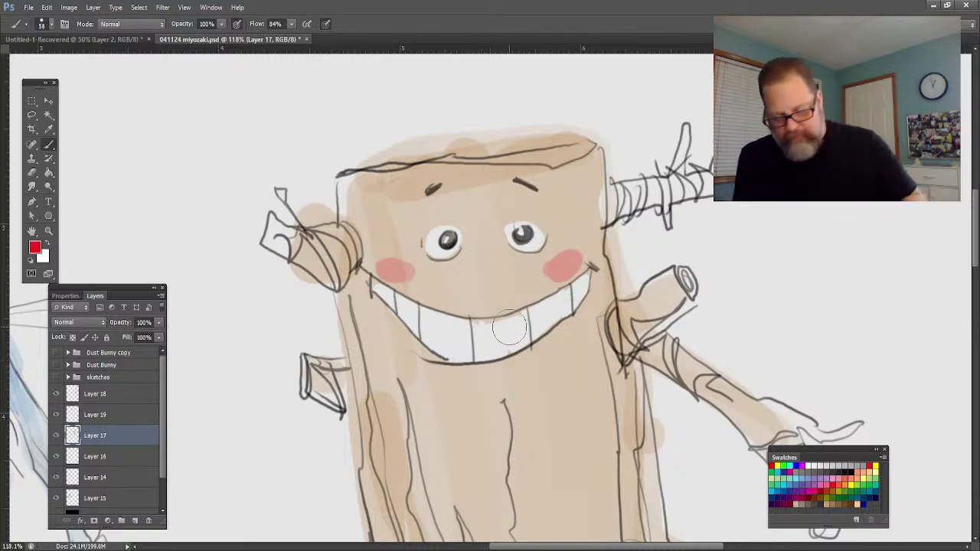
Shade the branches, left stubs, trunk side and the areas around the eyes and grin with a brown swatch colour.
left_click(837, 496)
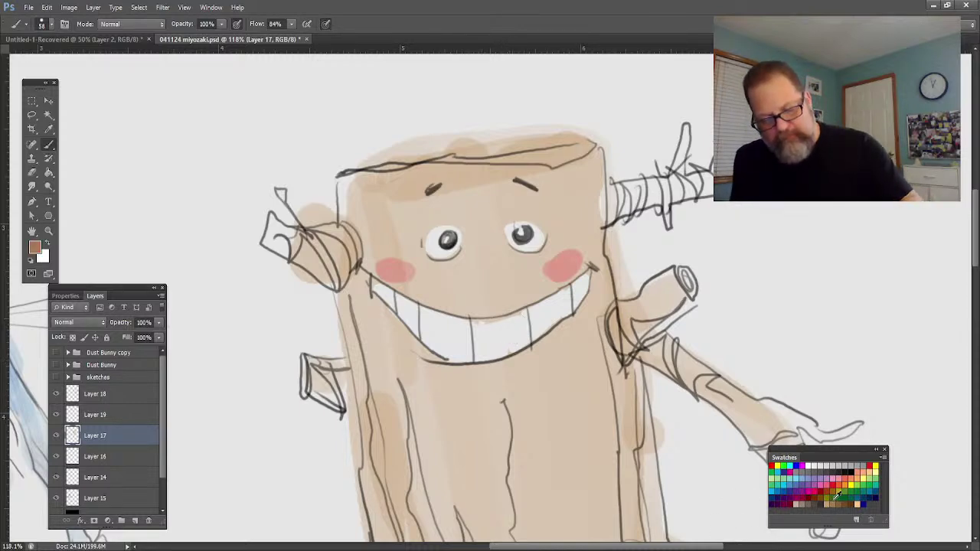
mouse_move(647, 191)
left_mouse_down()
mouse_move(668, 203)
mouse_move(615, 205)
mouse_move(636, 190)
mouse_move(602, 212)
mouse_move(698, 186)
mouse_move(703, 195)
mouse_move(673, 200)
mouse_move(674, 146)
left_mouse_up()
mouse_move(341, 213)
left_mouse_down()
mouse_move(342, 243)
mouse_move(295, 262)
left_mouse_up()
mouse_move(314, 371)
left_mouse_down()
mouse_move(337, 406)
mouse_move(318, 383)
left_mouse_up()
mouse_move(561, 330)
left_mouse_down()
mouse_move(465, 367)
mouse_move(392, 319)
mouse_move(393, 304)
mouse_move(423, 290)
mouse_move(376, 288)
mouse_move(375, 278)
mouse_move(476, 302)
mouse_move(438, 306)
mouse_move(429, 304)
mouse_move(484, 312)
mouse_move(548, 295)
left_mouse_up()
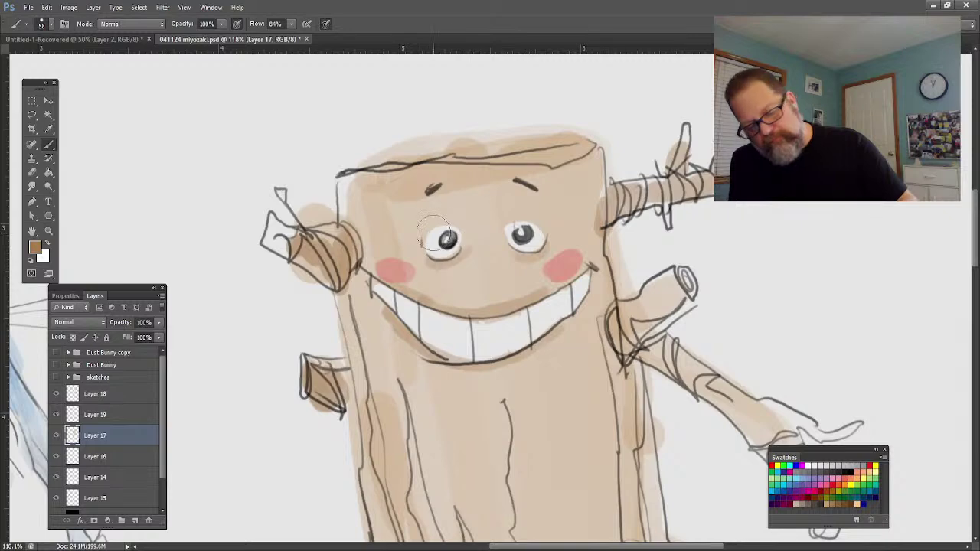
left_click_drag(643, 468, 642, 511)
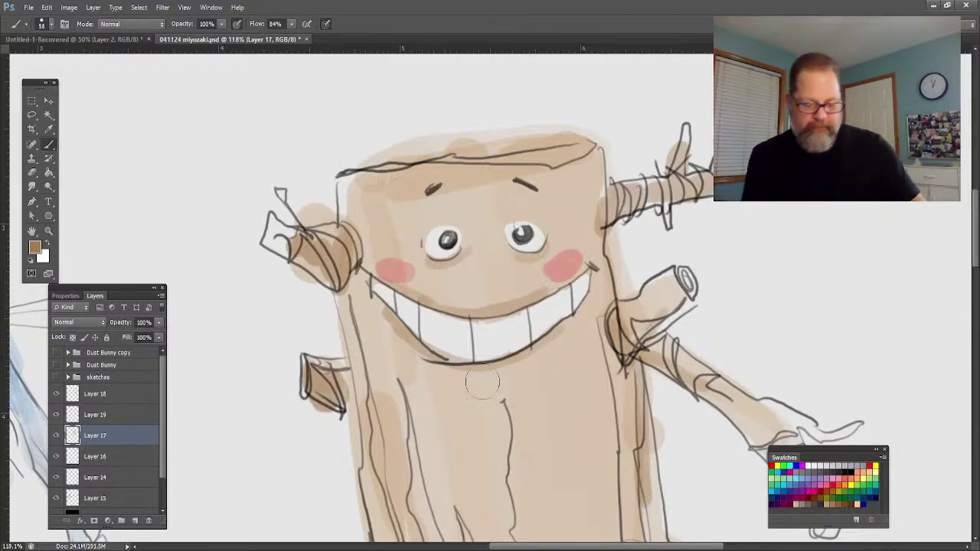
mouse_move(404, 326)
left_mouse_down()
mouse_move(455, 372)
mouse_move(517, 362)
mouse_move(537, 346)
left_mouse_up()
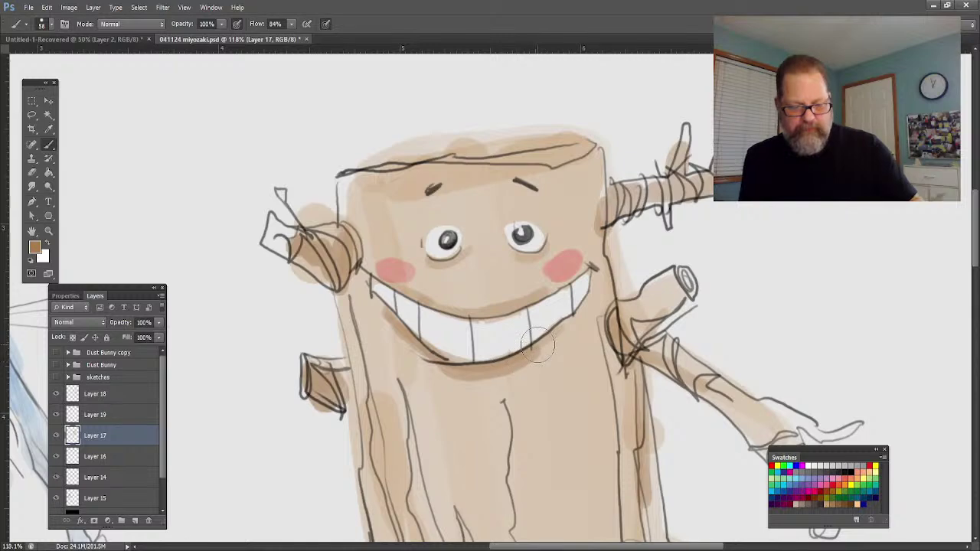
Shade the left and front root legs and the trunk's lower edge with the same brown.
left_click(48, 231)
left_click_drag(243, 344, 216, 293)
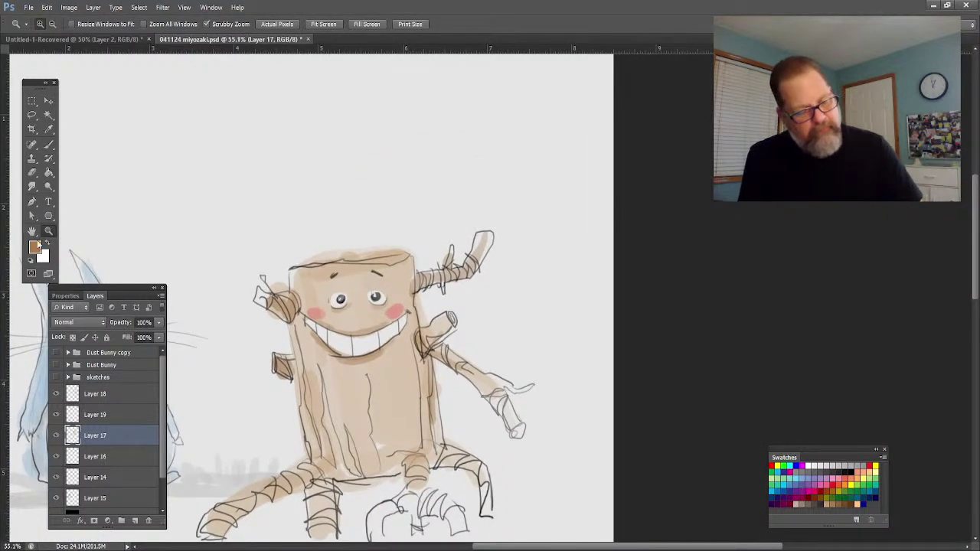
left_click(32, 230)
left_click_drag(260, 439, 325, 341)
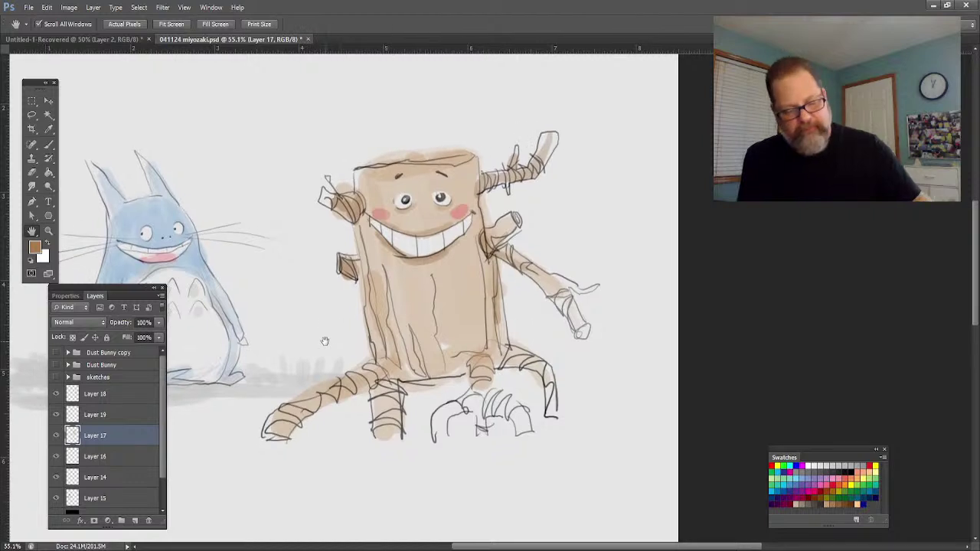
left_click(48, 145)
mouse_move(394, 383)
left_mouse_down()
mouse_move(384, 435)
mouse_move(374, 389)
mouse_move(360, 377)
mouse_move(330, 410)
mouse_move(285, 432)
left_mouse_up()
mouse_move(433, 397)
left_mouse_down()
mouse_move(409, 381)
mouse_move(453, 369)
left_mouse_up()
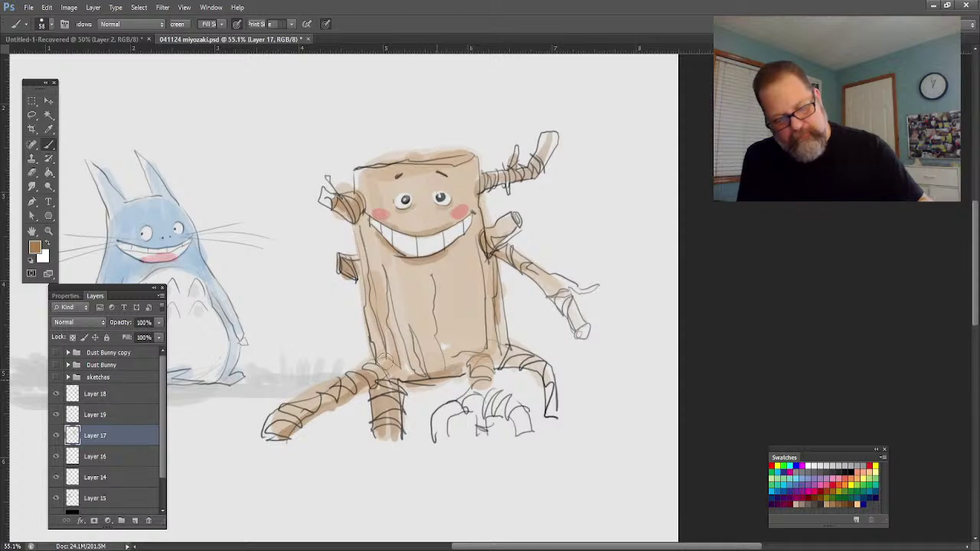
Shade the trunk's lower edges and the remaining front and right root legs with the brown colour.
mouse_move(392, 370)
left_mouse_down()
mouse_move(395, 337)
mouse_move(378, 374)
left_mouse_up()
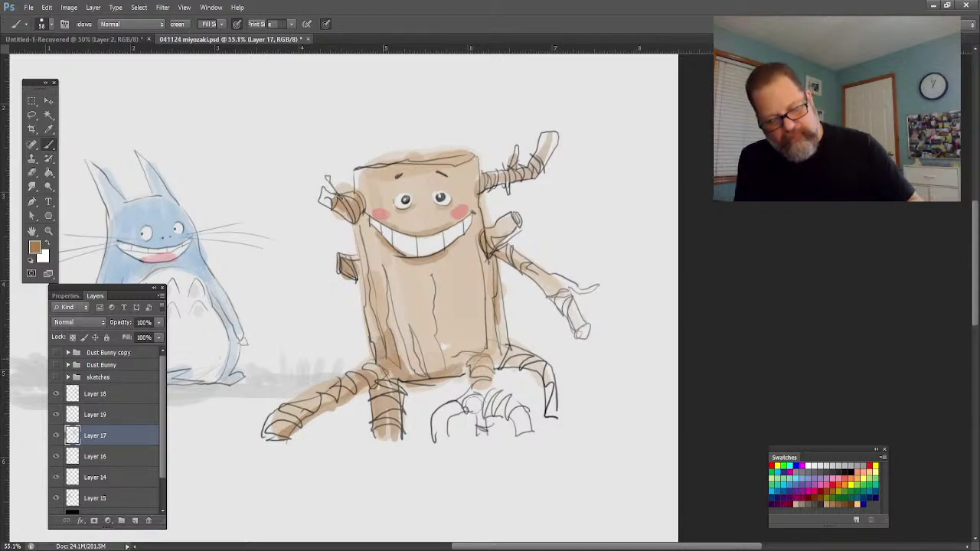
mouse_move(375, 349)
left_mouse_down()
mouse_move(375, 306)
mouse_move(421, 383)
mouse_move(459, 417)
mouse_move(527, 429)
mouse_move(482, 379)
mouse_move(507, 351)
mouse_move(546, 375)
mouse_move(525, 353)
left_mouse_up()
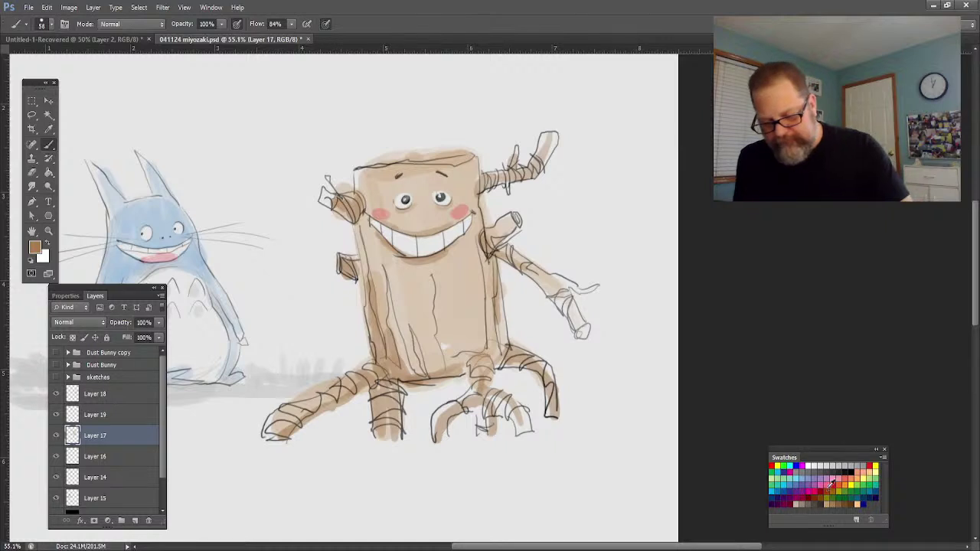
Paint small light green leaves beside the branches and side stubs and on the top right edge of the trunk.
left_click(858, 485)
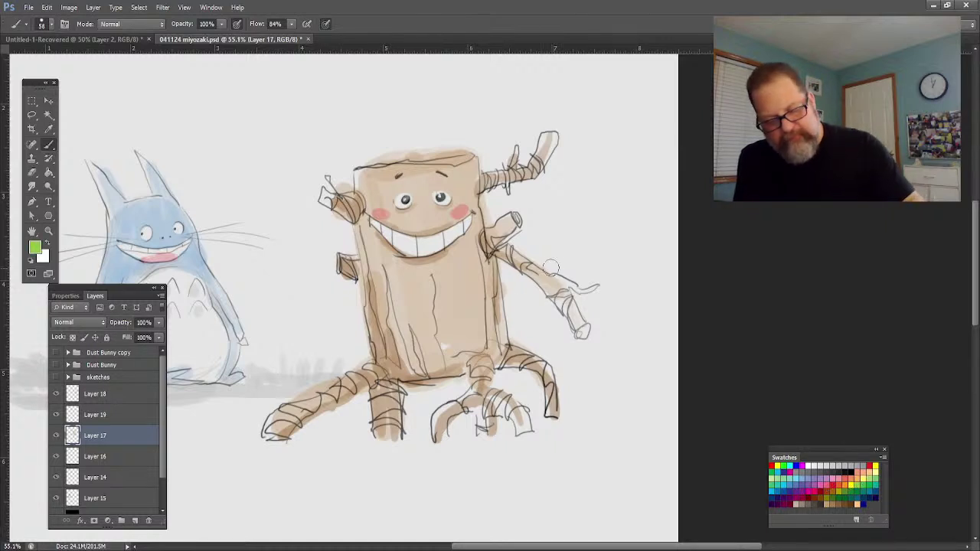
left_click_drag(520, 199, 521, 210)
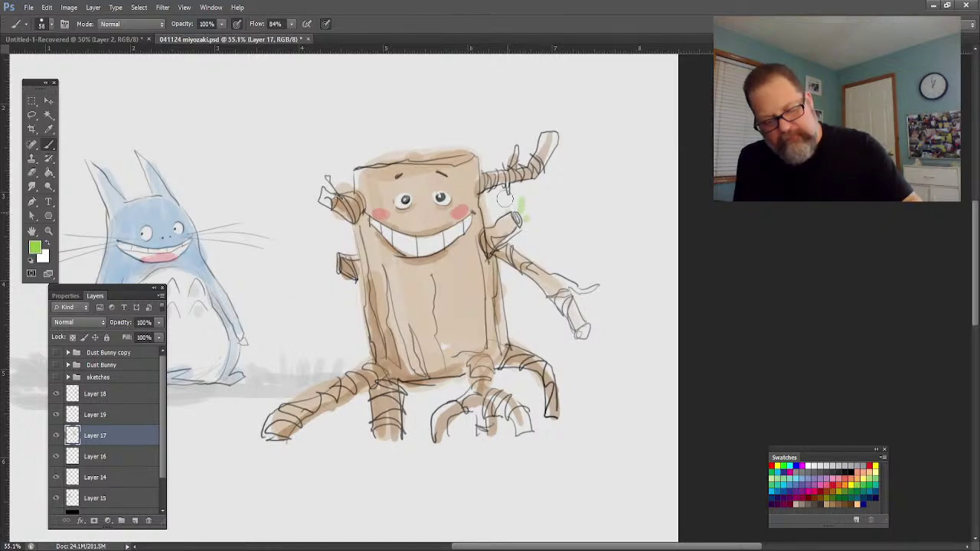
mouse_move(515, 135)
left_mouse_down()
mouse_move(505, 144)
mouse_move(520, 141)
left_mouse_up()
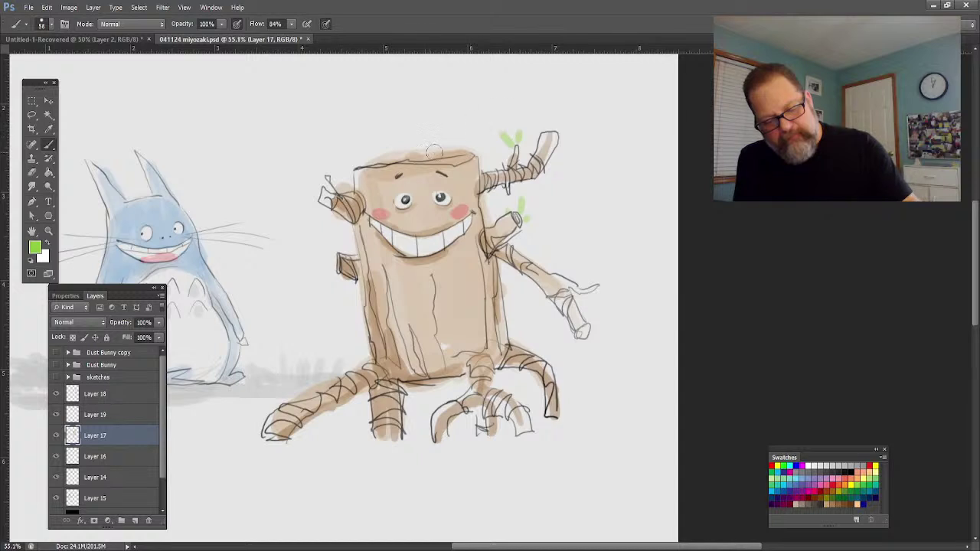
left_click_drag(459, 135, 464, 150)
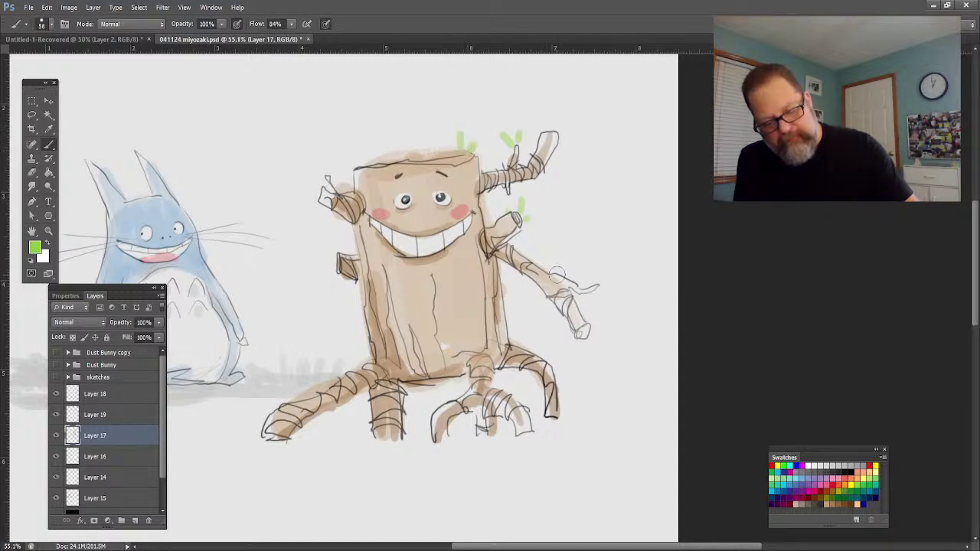
mouse_move(586, 272)
left_mouse_down()
mouse_move(586, 284)
mouse_move(600, 262)
mouse_move(605, 277)
left_mouse_up()
left_click_drag(327, 231, 313, 266)
mouse_move(308, 191)
left_mouse_down()
mouse_move(311, 201)
mouse_move(320, 180)
left_mouse_up()
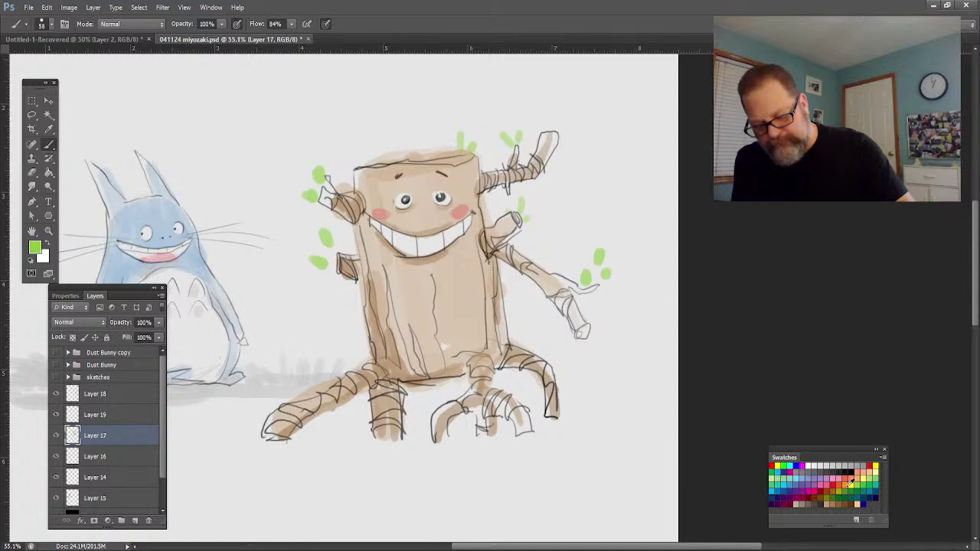
Paint loose ground strokes beneath the root legs in dark teal green, with light green grass strokes on both sides.
left_click(850, 494)
mouse_move(658, 420)
left_mouse_down()
mouse_move(529, 433)
mouse_move(583, 418)
mouse_move(605, 424)
mouse_move(551, 425)
mouse_move(573, 418)
mouse_move(656, 426)
mouse_move(319, 448)
mouse_move(272, 443)
mouse_move(364, 432)
mouse_move(280, 440)
mouse_move(192, 428)
mouse_move(477, 434)
mouse_move(524, 417)
mouse_move(648, 417)
mouse_move(669, 430)
mouse_move(196, 455)
left_mouse_up()
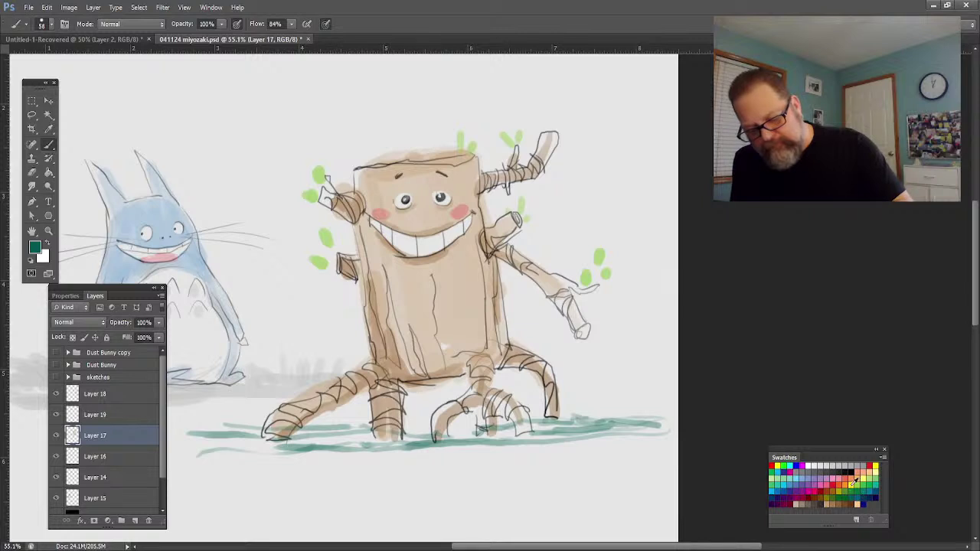
left_click(864, 479)
mouse_move(671, 390)
left_mouse_down()
mouse_move(590, 395)
mouse_move(628, 406)
mouse_move(574, 401)
left_mouse_up()
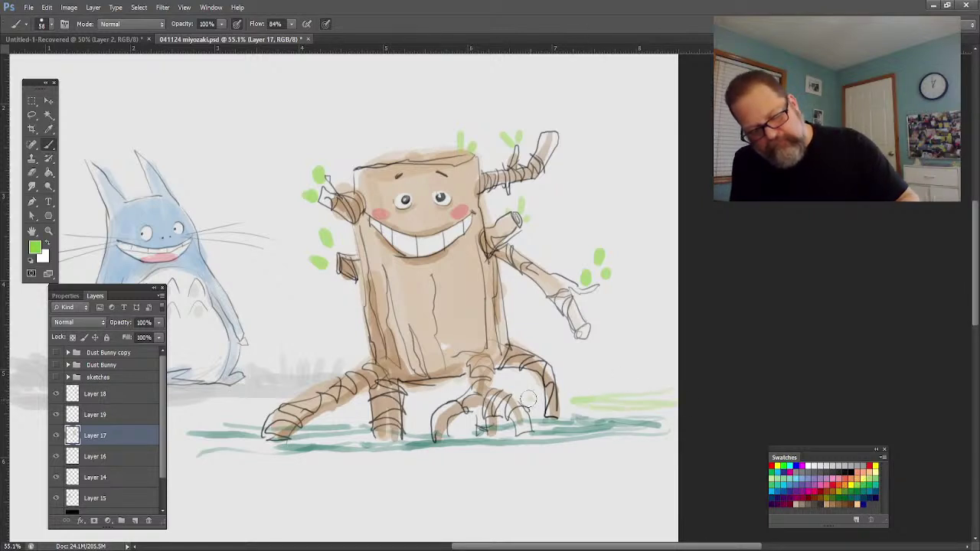
mouse_move(408, 414)
left_mouse_down()
mouse_move(417, 424)
mouse_move(196, 420)
left_mouse_up()
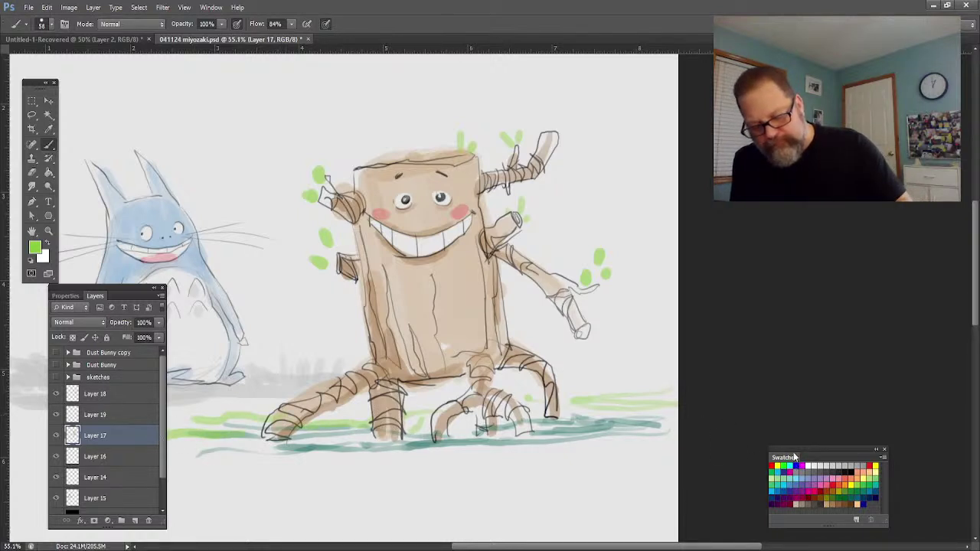
Outline a cyan cloud behind the leaves of the lower right branch.
left_click(788, 466)
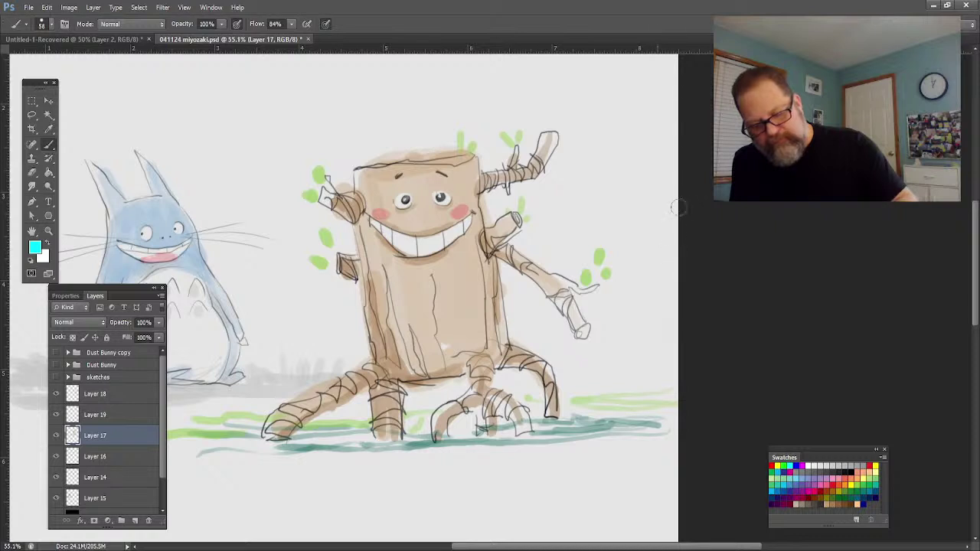
mouse_move(663, 182)
left_mouse_down()
mouse_move(604, 199)
mouse_move(589, 255)
left_mouse_up()
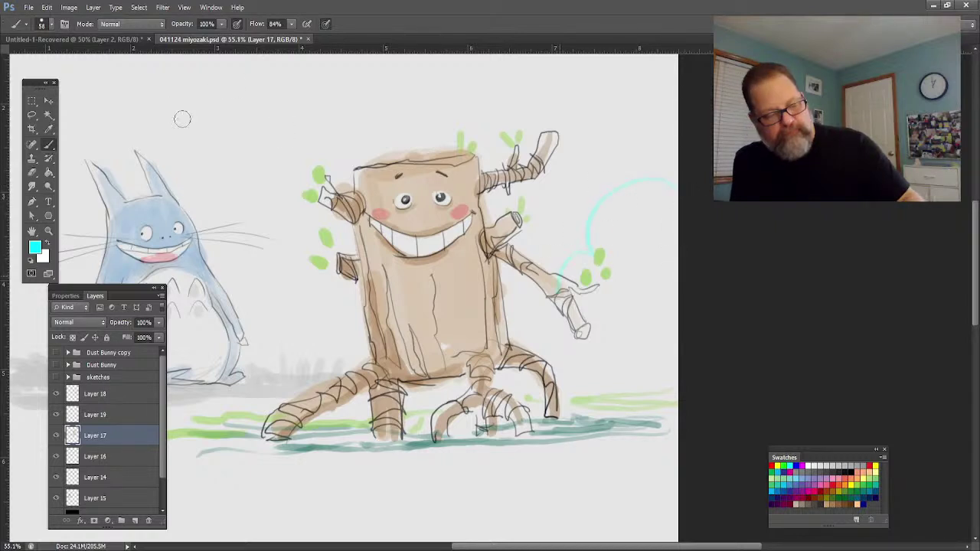
left_click(553, 335)
left_click_drag(553, 335, 512, 360)
left_click_drag(173, 104, 371, 153)
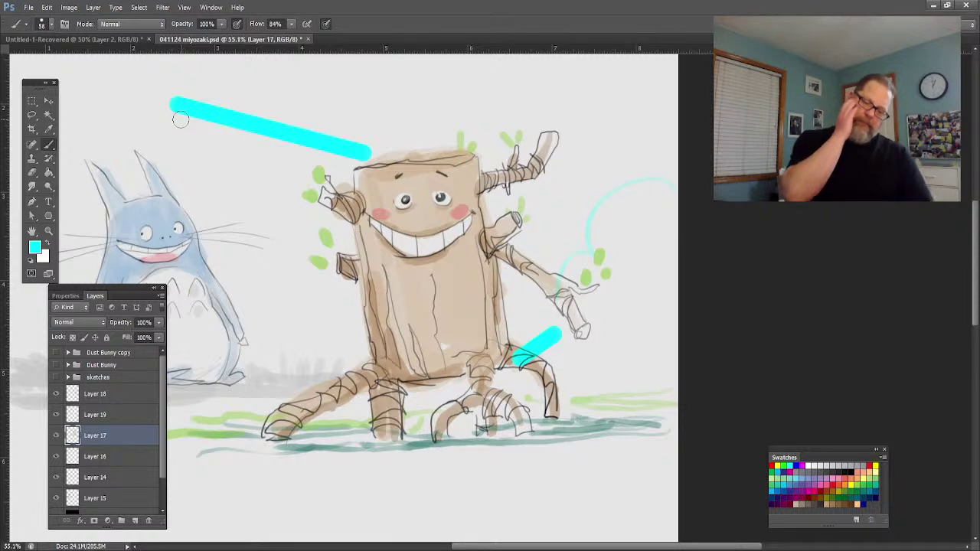
mouse_move(559, 333)
left_mouse_down()
mouse_move(555, 351)
mouse_move(536, 345)
mouse_move(517, 349)
mouse_move(528, 361)
mouse_move(514, 357)
mouse_move(522, 350)
left_mouse_up()
mouse_move(341, 149)
left_mouse_down()
mouse_move(371, 143)
mouse_move(357, 164)
left_mouse_up()
mouse_move(337, 132)
left_mouse_down()
mouse_move(309, 116)
mouse_move(303, 138)
mouse_move(267, 145)
mouse_move(154, 100)
mouse_move(139, 135)
left_mouse_up()
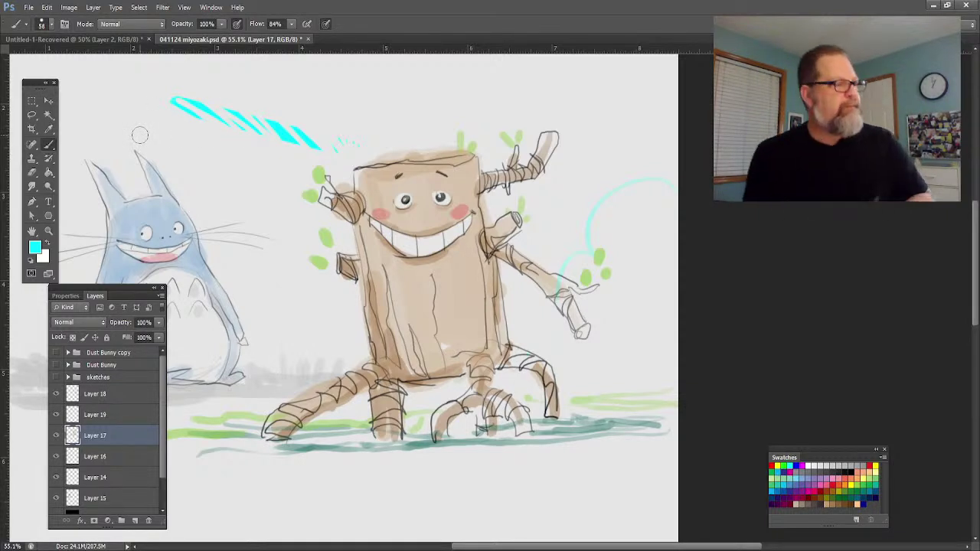
mouse_move(204, 134)
left_mouse_down()
mouse_move(177, 98)
mouse_move(221, 99)
mouse_move(317, 147)
mouse_move(215, 103)
mouse_move(176, 102)
left_mouse_up()
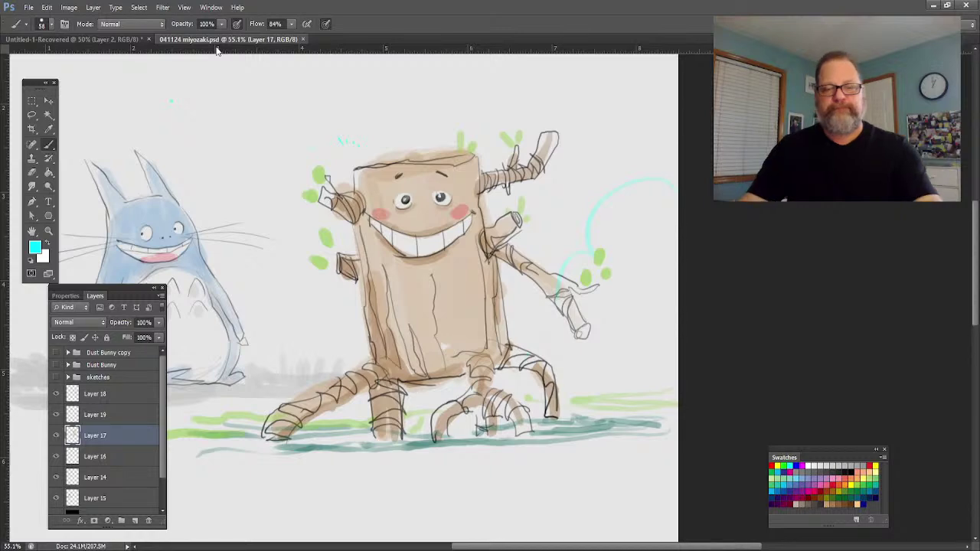
Reset the colours to default black and white and create a new layer above Layer 18.
key("ctrl+minus")
key("ctrl+minus")
key("ctrl+minus")
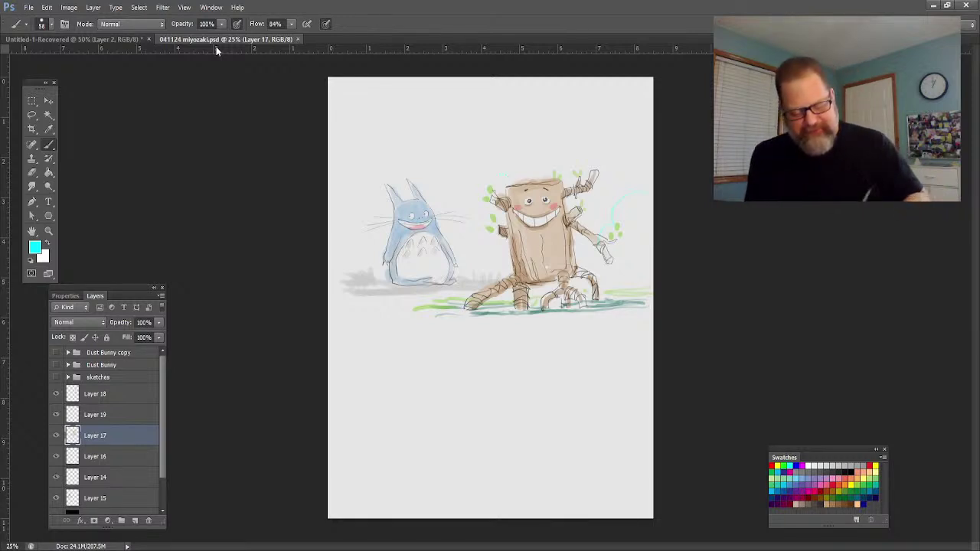
left_click(48, 231)
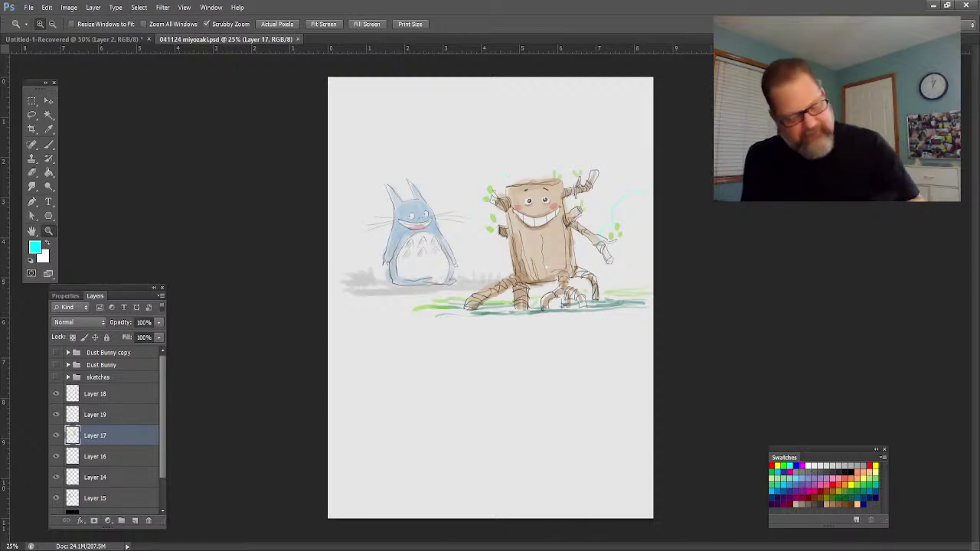
key("i")
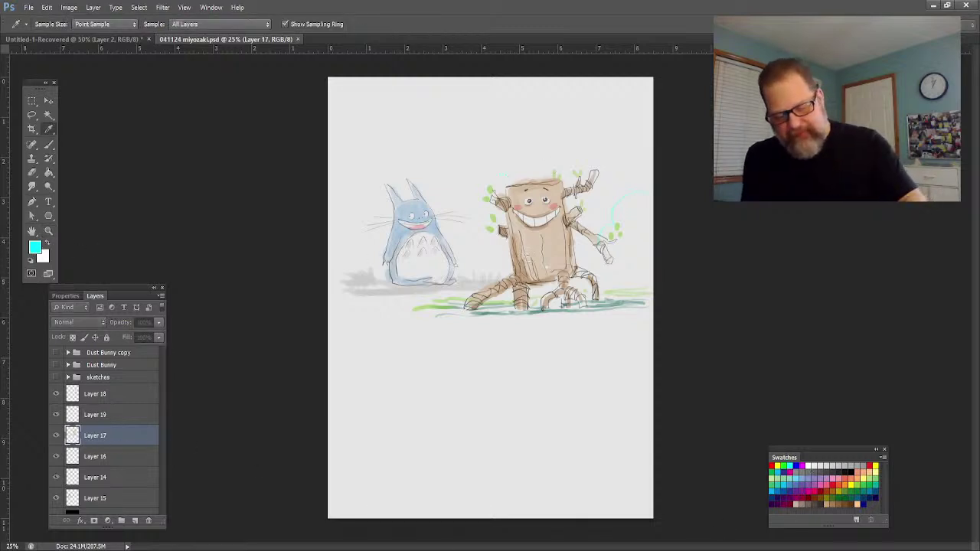
key("z")
key("d")
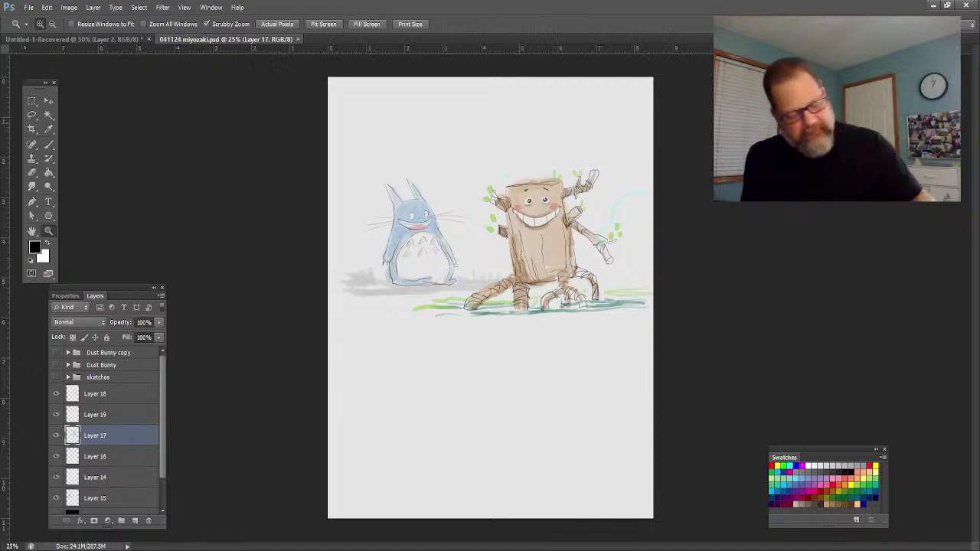
left_click(90, 396)
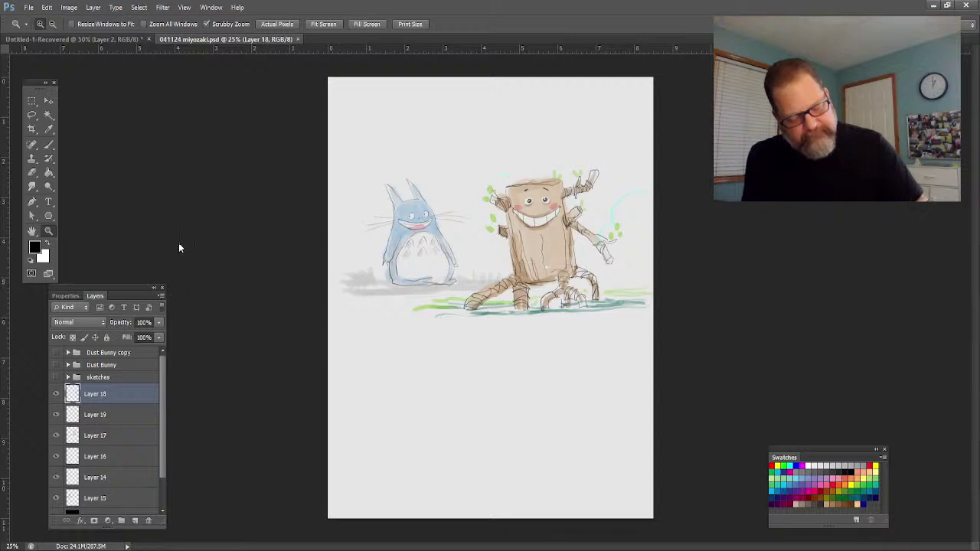
key("ctrl+shift+alt+n")
left_click(48, 232)
left_click_drag(451, 411, 479, 417)
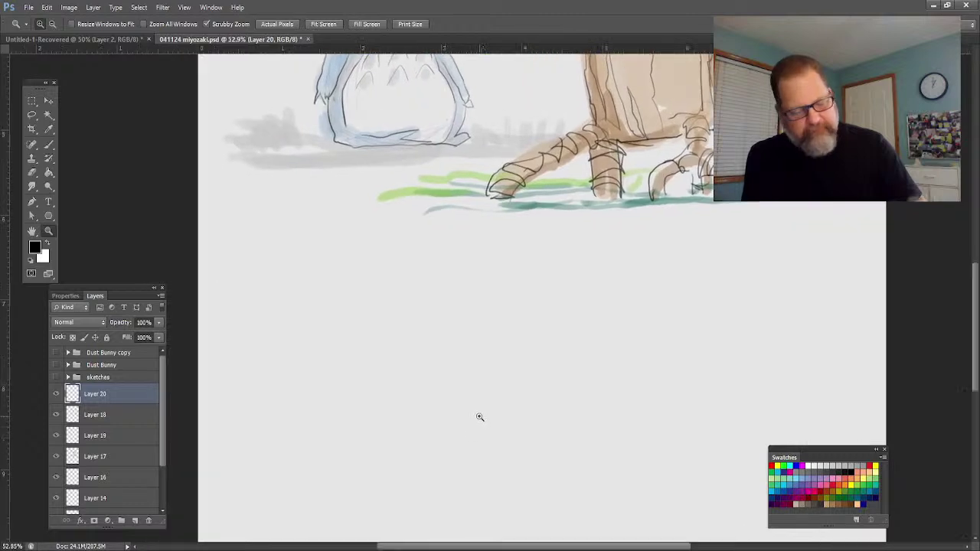
With a size 7 black brush, sketch a fish head below the characters with round eye, forehead, gill curve, mouth and lower jaw.
left_click(48, 144)
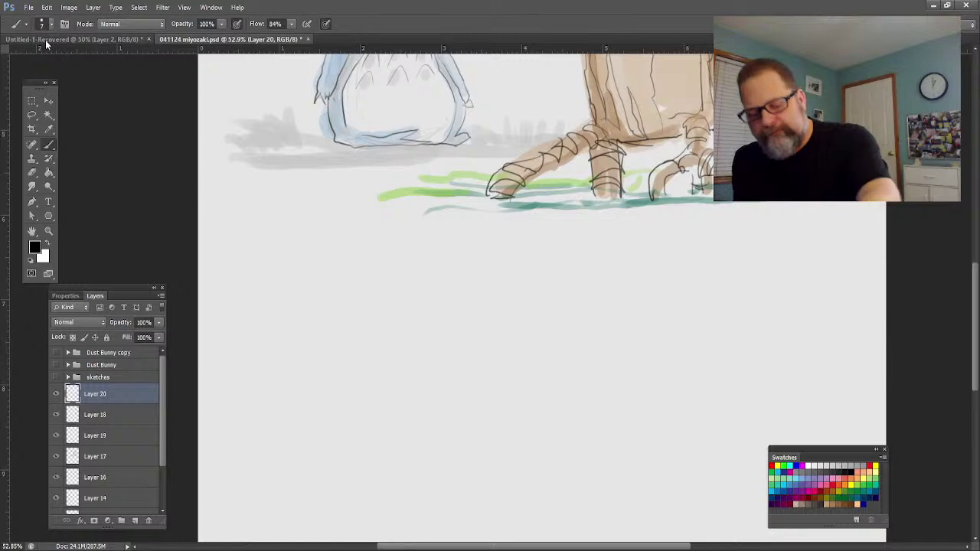
key("bracketleft")
key("bracketleft")
key("bracketleft")
key("bracketleft")
key("bracketleft")
key("bracketleft")
key("bracketleft")
key("bracketleft")
key("bracketleft")
key("bracketleft")
key("bracketleft")
key("bracketleft")
mouse_move(473, 312)
left_mouse_down()
mouse_move(494, 337)
mouse_move(481, 313)
mouse_move(501, 323)
mouse_move(483, 342)
mouse_move(474, 313)
left_mouse_up()
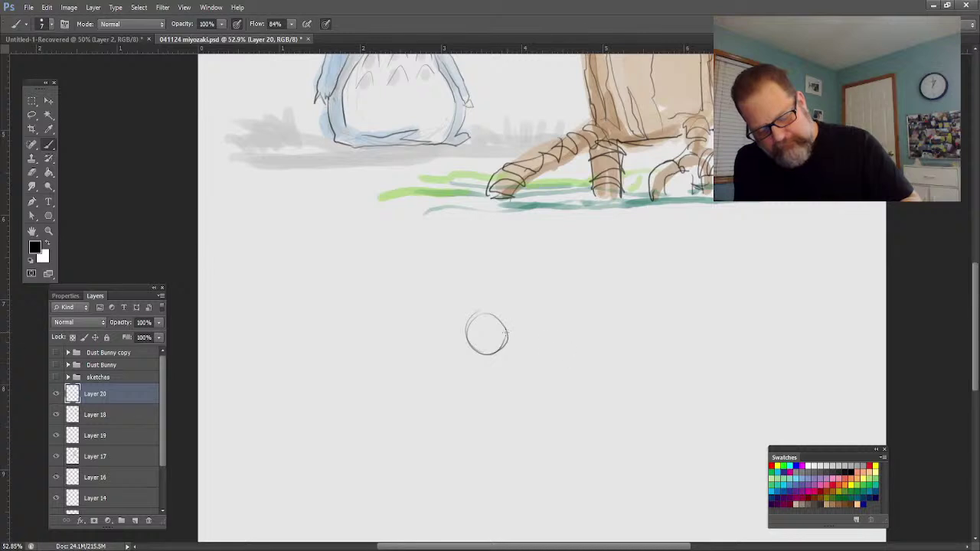
mouse_move(558, 328)
left_mouse_down()
mouse_move(457, 288)
mouse_move(358, 295)
left_mouse_up()
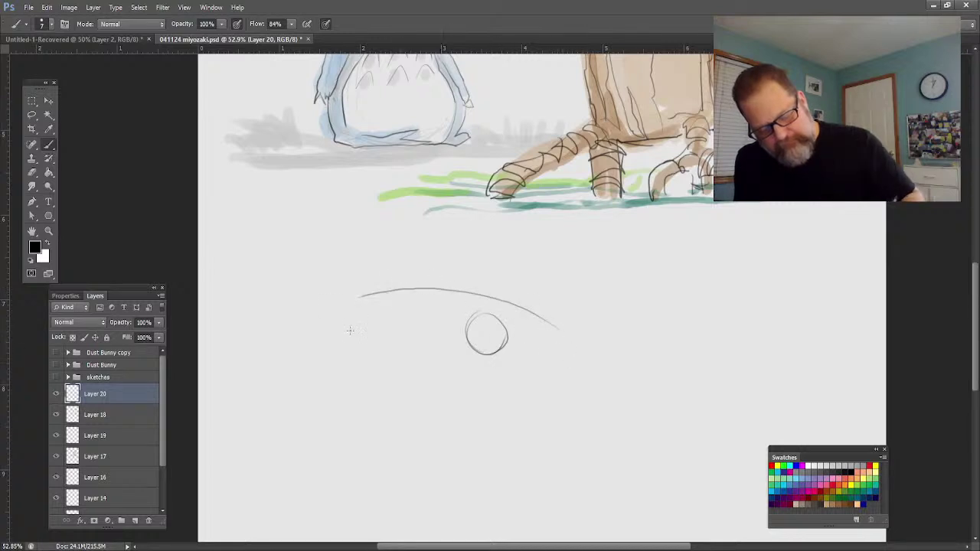
left_click_drag(430, 298, 414, 332)
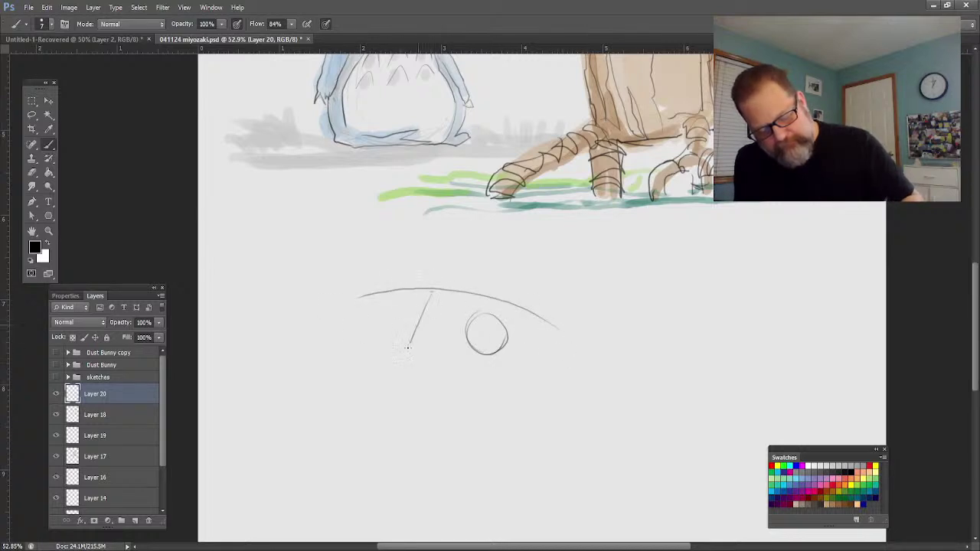
mouse_move(400, 401)
left_mouse_down()
mouse_move(452, 452)
mouse_move(427, 436)
mouse_move(444, 448)
mouse_move(475, 440)
mouse_move(511, 391)
mouse_move(596, 368)
left_mouse_up()
mouse_move(560, 335)
left_mouse_down()
mouse_move(595, 370)
mouse_move(596, 390)
mouse_move(542, 420)
left_mouse_up()
mouse_move(590, 395)
left_mouse_down()
mouse_move(540, 461)
mouse_move(478, 486)
mouse_move(425, 494)
mouse_move(400, 483)
mouse_move(425, 491)
mouse_move(379, 448)
left_mouse_up()
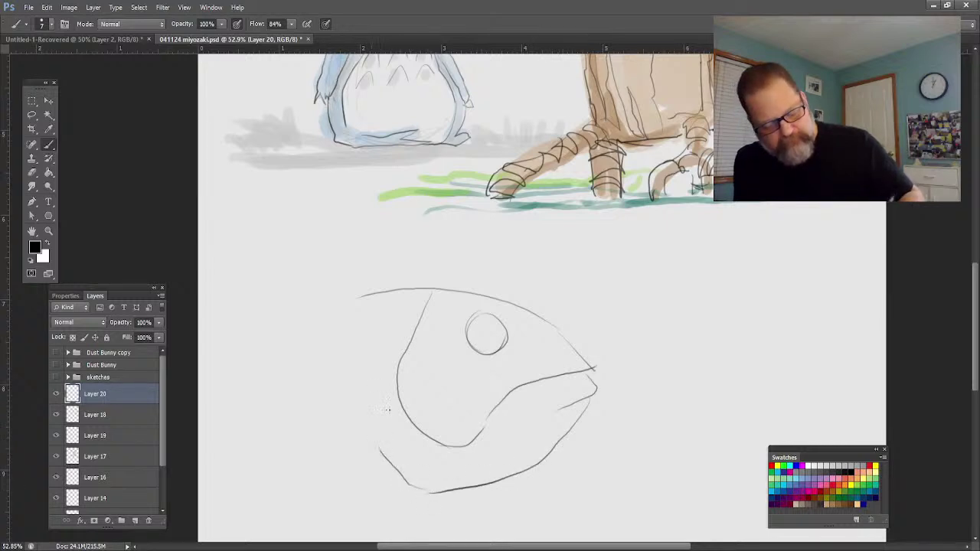
Add the second gill line, lower lip, jaw contour, nostril, pupil dot, brow bump and rings around the eye to the fish head.
mouse_move(402, 413)
left_mouse_down()
mouse_move(469, 478)
mouse_move(500, 480)
mouse_move(491, 452)
mouse_move(559, 454)
left_mouse_up()
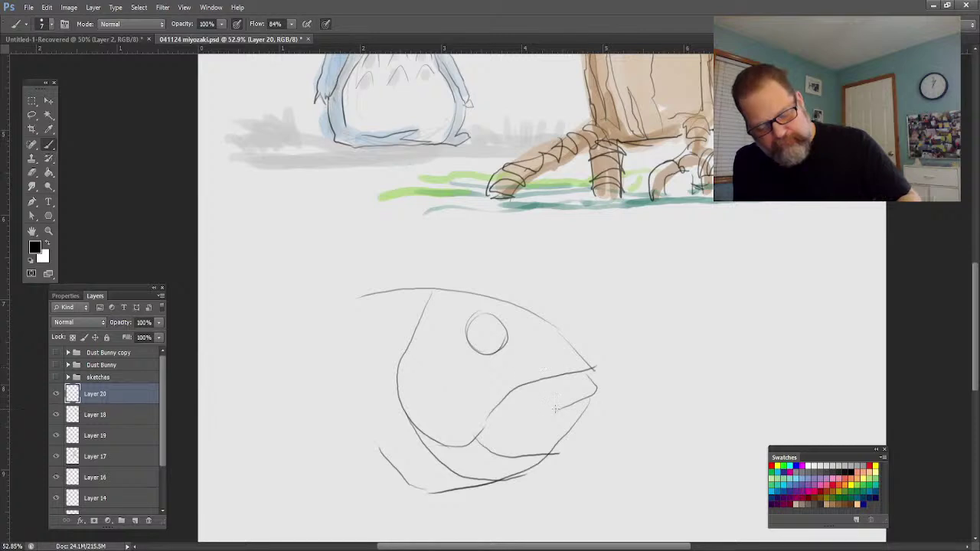
left_click_drag(531, 409, 482, 422)
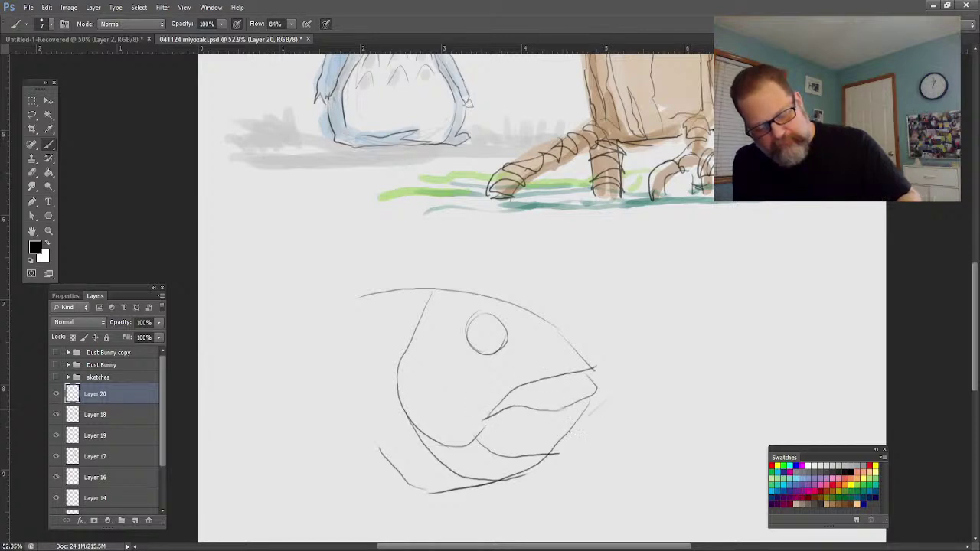
left_click_drag(591, 415, 523, 480)
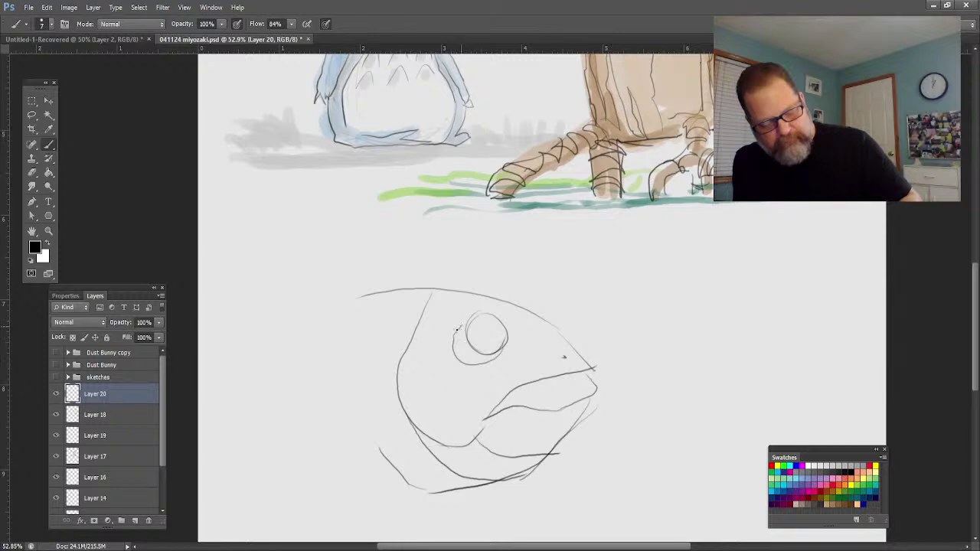
left_click_drag(444, 345, 494, 360)
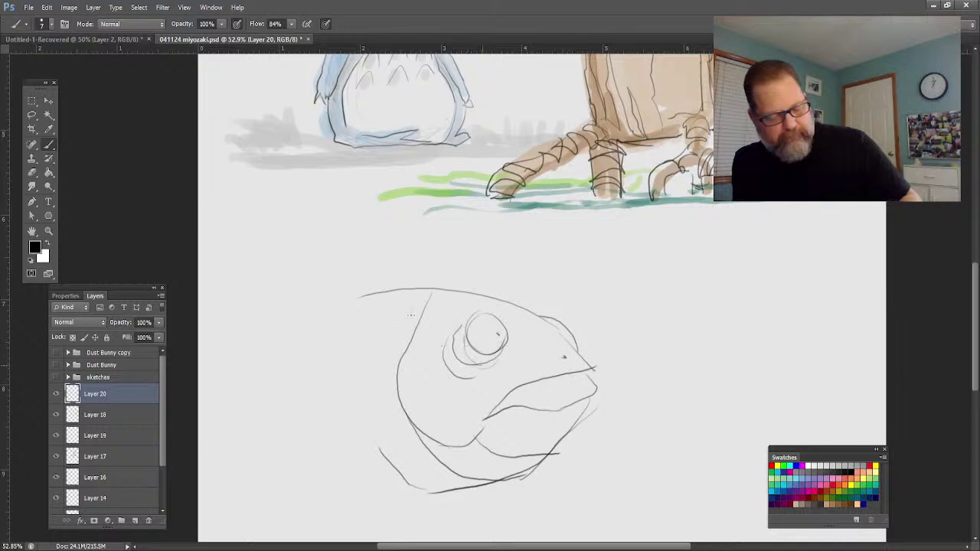
Sketch a scalloped frill behind the fish's gill and layered rounded shapes with inner lines behind it.
mouse_move(480, 296)
left_mouse_down()
mouse_move(382, 282)
mouse_move(361, 293)
mouse_move(358, 310)
mouse_move(382, 348)
mouse_move(365, 392)
mouse_move(393, 413)
mouse_move(384, 432)
mouse_move(414, 446)
left_mouse_up()
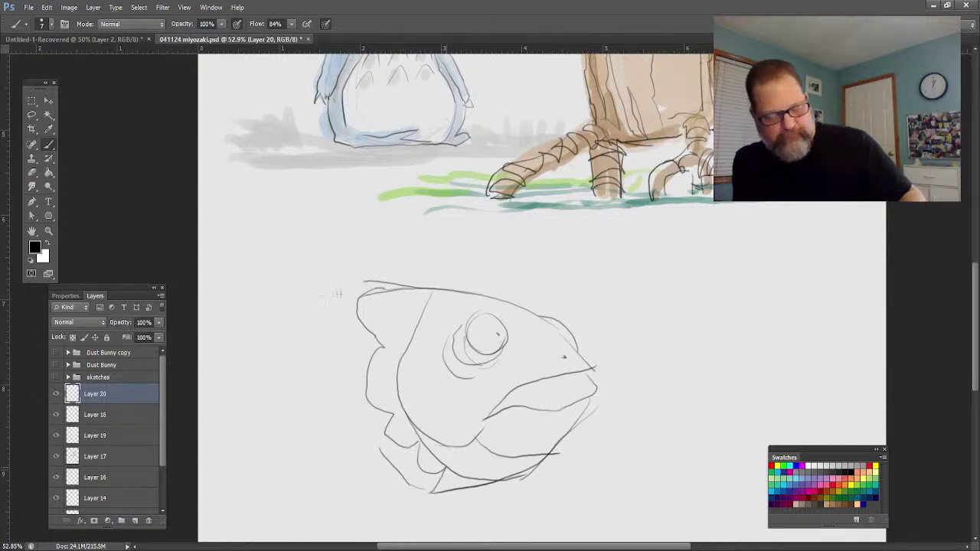
left_click_drag(414, 487, 364, 404)
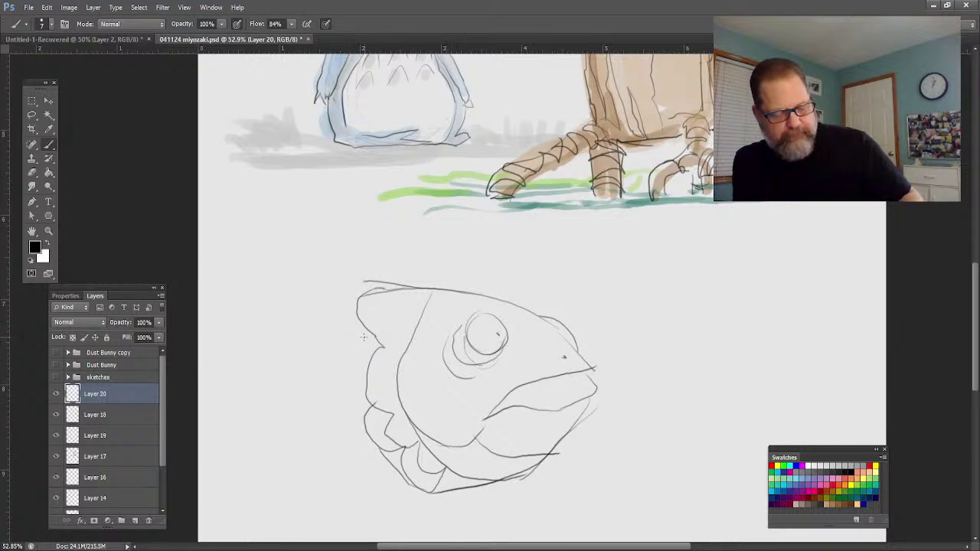
left_click_drag(351, 345, 366, 430)
mouse_move(375, 360)
left_mouse_down()
mouse_move(354, 329)
mouse_move(337, 370)
mouse_move(371, 409)
left_mouse_up()
mouse_move(346, 457)
left_mouse_down()
mouse_move(394, 479)
mouse_move(365, 491)
mouse_move(338, 478)
mouse_move(330, 446)
mouse_move(351, 404)
mouse_move(323, 365)
mouse_move(355, 315)
left_mouse_up()
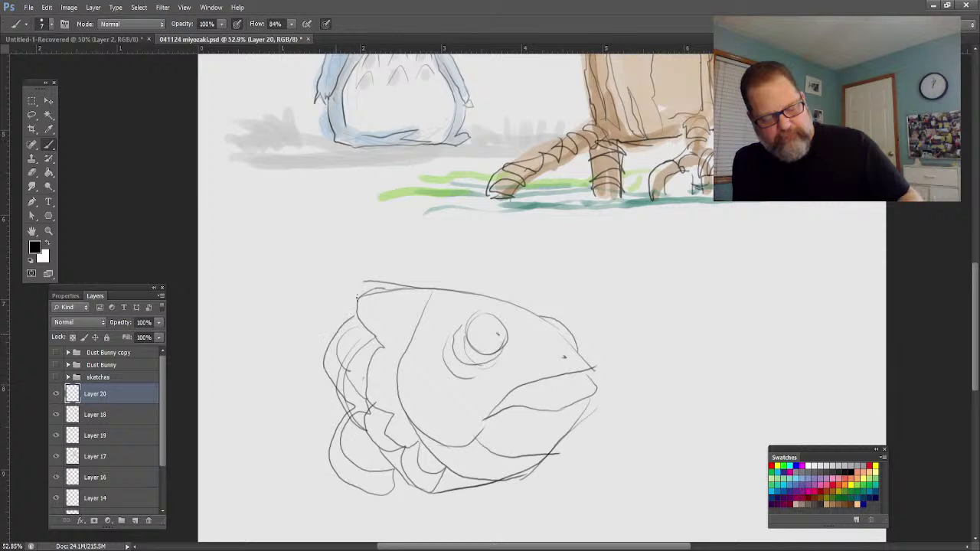
Sketch the fish's ragged top fin and the upper and lower contours of its body.
mouse_move(413, 288)
left_mouse_down()
mouse_move(297, 240)
mouse_move(315, 249)
mouse_move(272, 245)
mouse_move(308, 264)
mouse_move(279, 258)
mouse_move(289, 273)
mouse_move(252, 289)
mouse_move(409, 289)
left_mouse_up()
mouse_move(297, 299)
left_mouse_down()
mouse_move(242, 333)
mouse_move(267, 321)
mouse_move(229, 367)
left_mouse_up()
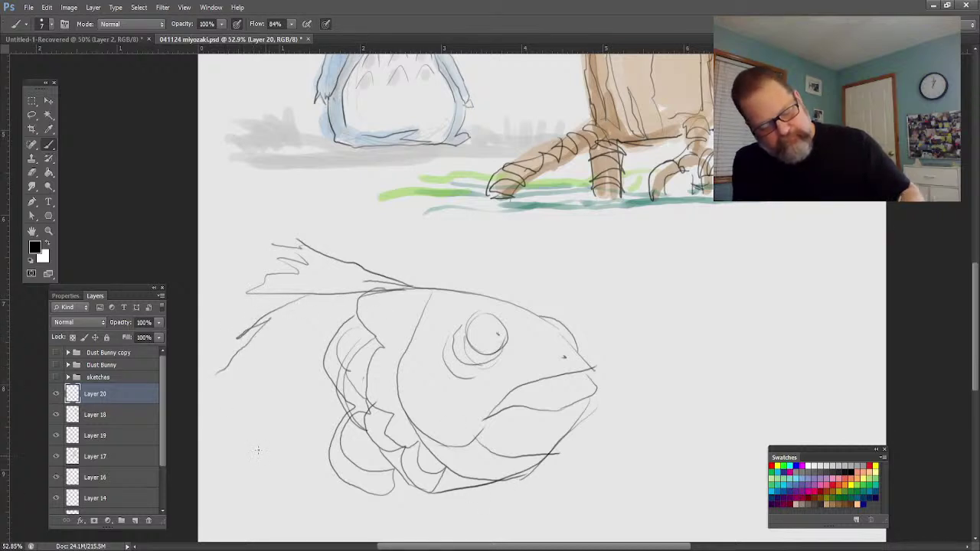
mouse_move(243, 447)
left_mouse_down()
mouse_move(333, 491)
mouse_move(376, 503)
mouse_move(418, 494)
mouse_move(344, 488)
mouse_move(227, 441)
left_mouse_up()
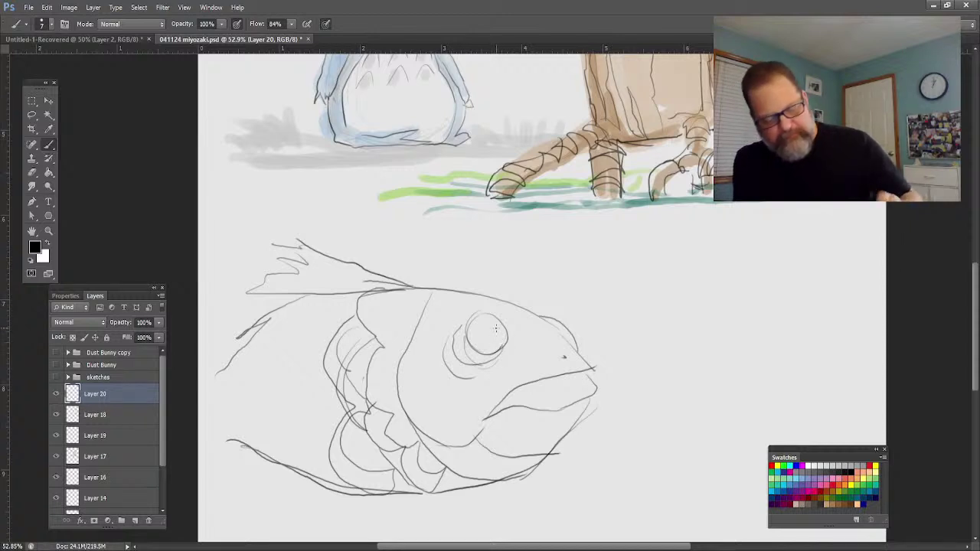
Fill the fish's two half-round pupils in black and darken the folds under its near eye.
left_click_drag(485, 314, 490, 354)
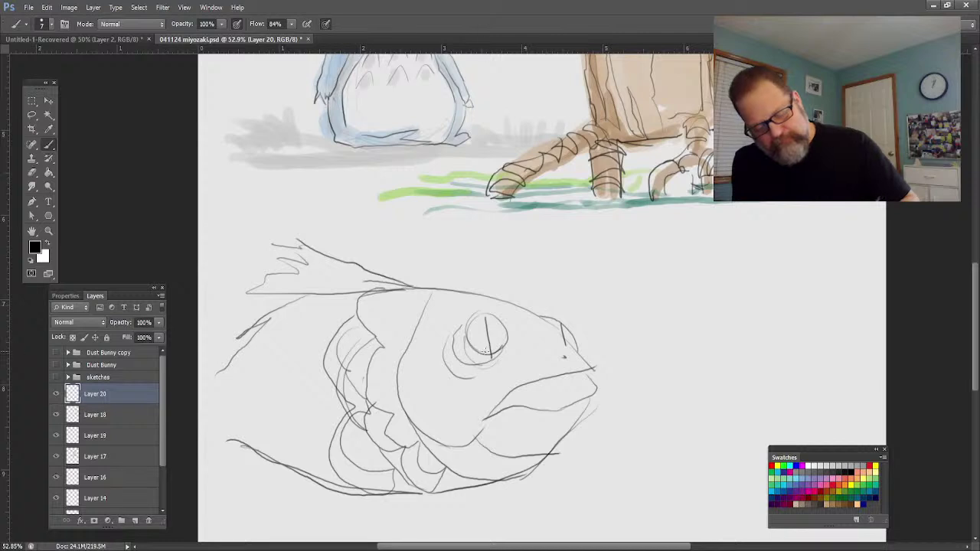
mouse_move(494, 350)
left_mouse_down()
mouse_move(490, 320)
mouse_move(497, 354)
left_mouse_up()
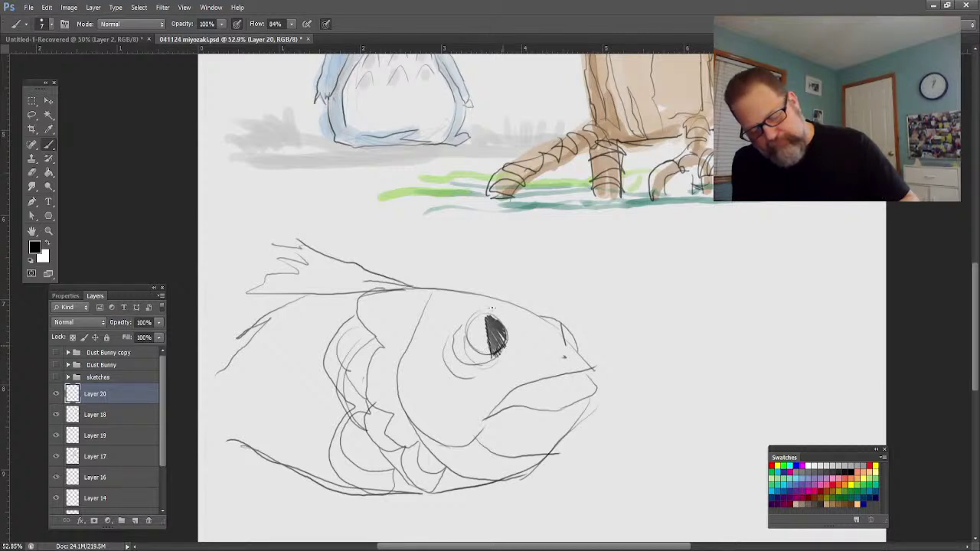
left_click_drag(568, 337, 568, 340)
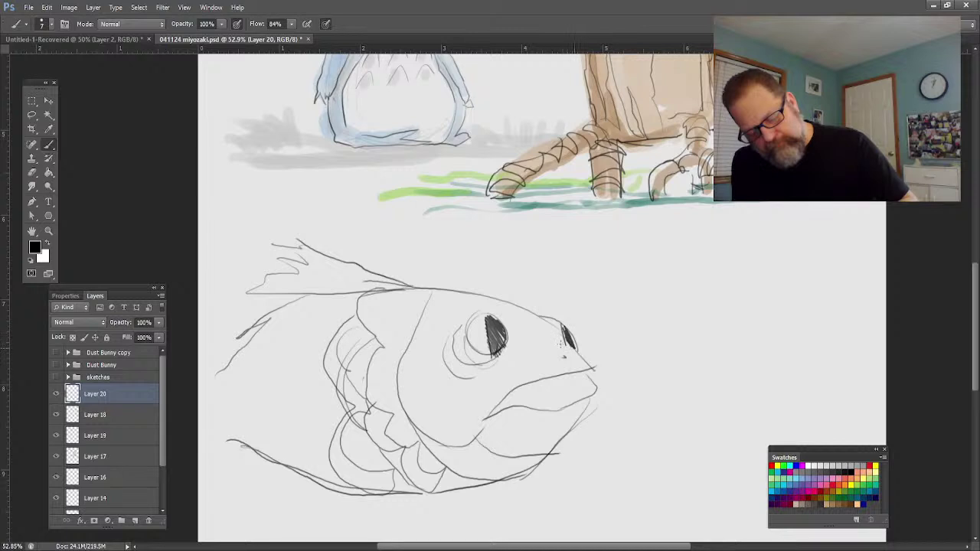
mouse_move(460, 360)
left_mouse_down()
mouse_move(494, 368)
mouse_move(451, 352)
mouse_move(490, 371)
mouse_move(450, 337)
left_mouse_up()
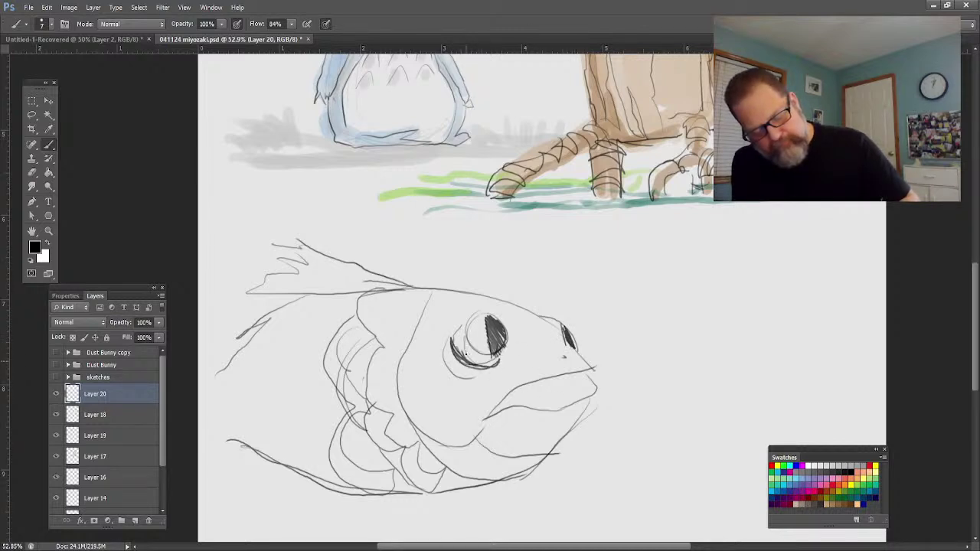
left_click_drag(452, 377, 471, 380)
Hatch black shading under the fish's gill and lower jaw, with a few short strokes at the mouth corner.
mouse_move(472, 443)
left_mouse_down()
mouse_move(502, 456)
mouse_move(470, 480)
mouse_move(512, 467)
mouse_move(439, 474)
left_mouse_up()
left_click_drag(426, 440, 413, 425)
mouse_move(514, 460)
left_mouse_down()
mouse_move(510, 473)
mouse_move(534, 475)
left_mouse_up()
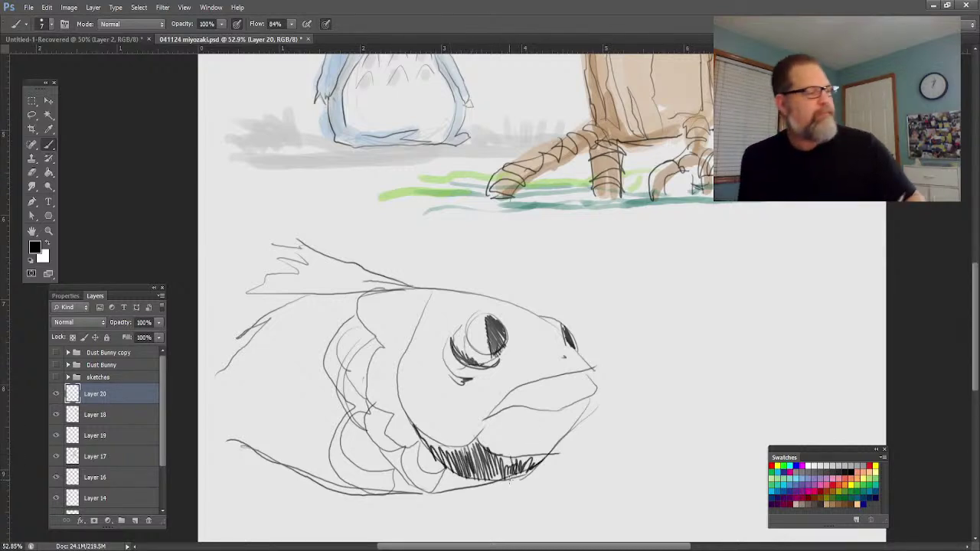
left_click_drag(493, 414, 499, 424)
left_click_drag(503, 410, 510, 415)
left_click_drag(511, 406, 515, 414)
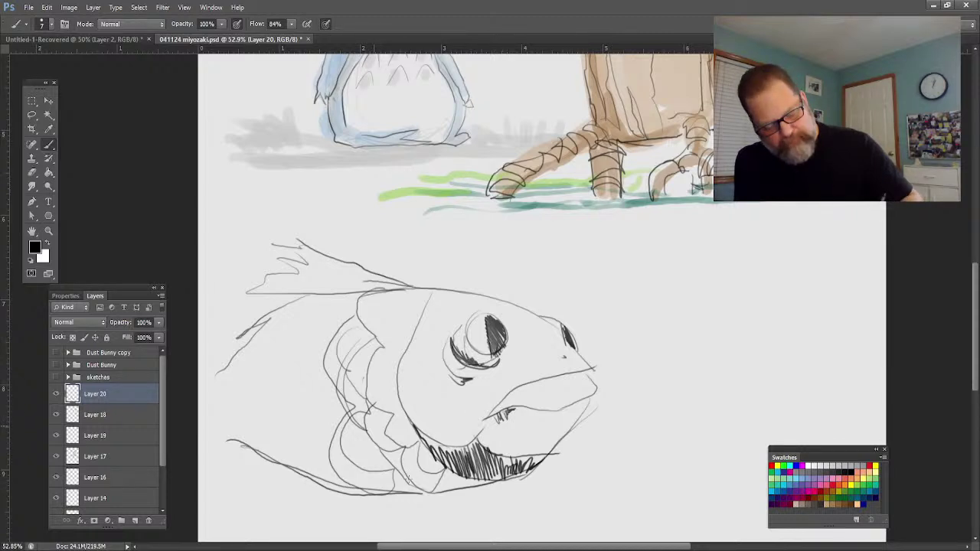
Hatch dark black shading along the scalloped frill behind the fish's gill, from the belly up to the back of the head.
mouse_move(407, 447)
left_mouse_down()
mouse_move(420, 489)
mouse_move(407, 469)
left_mouse_up()
left_click_drag(409, 461, 427, 492)
left_click_drag(426, 477, 443, 492)
mouse_move(363, 421)
left_mouse_down()
mouse_move(386, 412)
mouse_move(391, 422)
left_mouse_up()
mouse_move(369, 419)
left_mouse_down()
mouse_move(390, 430)
mouse_move(387, 439)
left_mouse_up()
left_click_drag(372, 434, 395, 447)
left_click_drag(383, 443, 395, 453)
left_click_drag(356, 394, 370, 412)
left_click_drag(354, 389, 369, 414)
mouse_move(345, 385)
left_mouse_down()
mouse_move(364, 401)
mouse_move(368, 386)
left_mouse_up()
left_click_drag(346, 359, 372, 381)
left_click_drag(355, 351, 376, 363)
left_click_drag(367, 345, 381, 353)
left_click_drag(338, 317, 347, 326)
left_click_drag(340, 322, 370, 343)
left_click_drag(350, 354, 328, 378)
left_click_drag(342, 366, 329, 390)
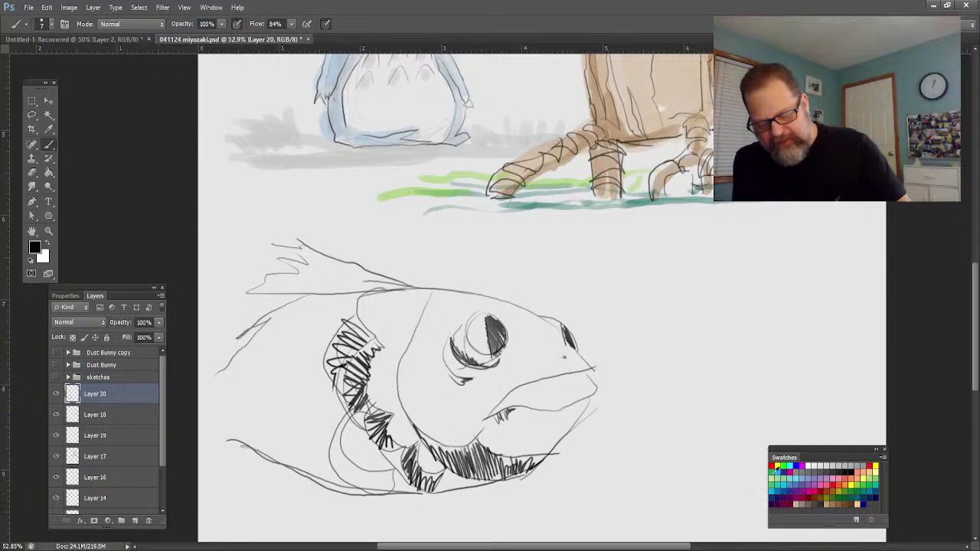
Add a new layer beneath the fish line art at 45% opacity and set up a green brush at size 176.
left_click(776, 467)
left_click(110, 416)
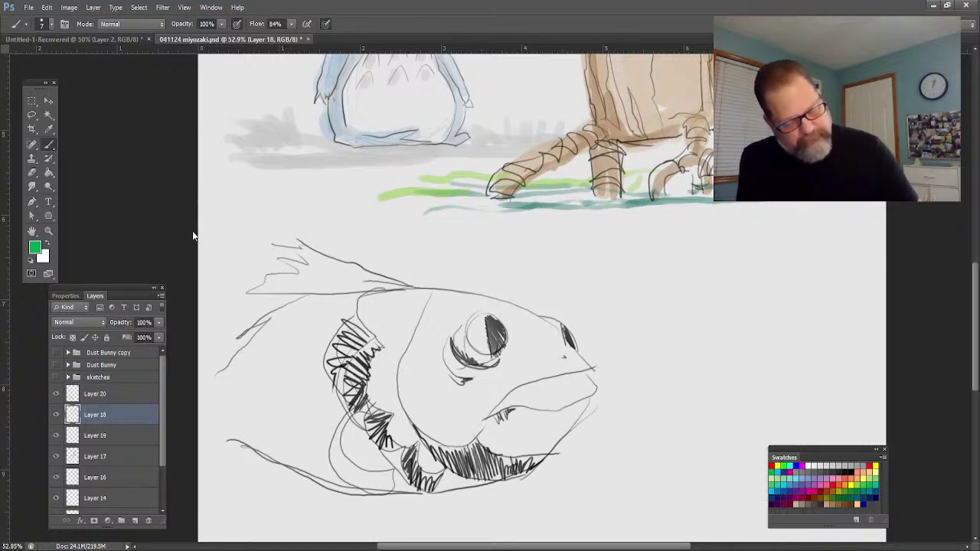
key("ctrl+shift+alt+n")
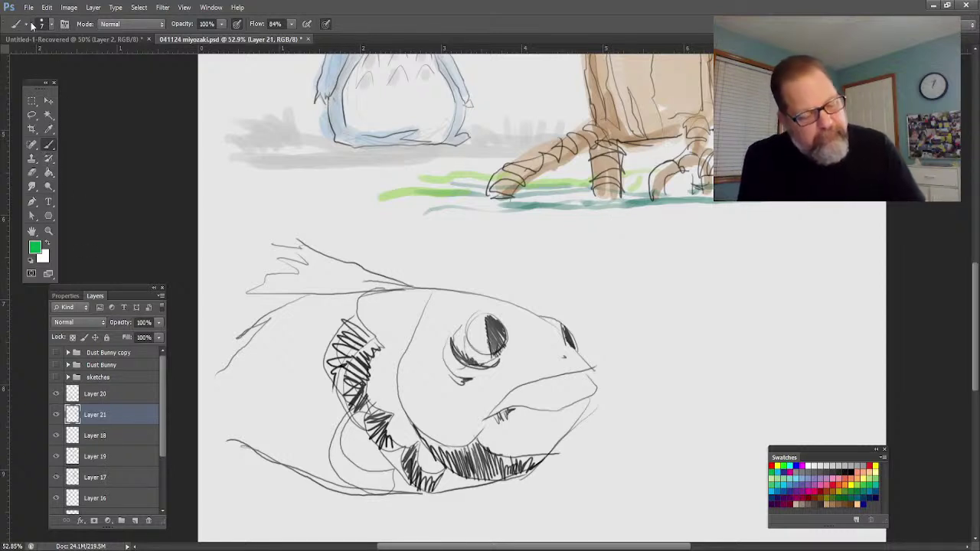
key("bracketright")
key("bracketright")
key("bracketright")
key("bracketright")
key("bracketright")
key("bracketright")
key("bracketright")
key("bracketright")
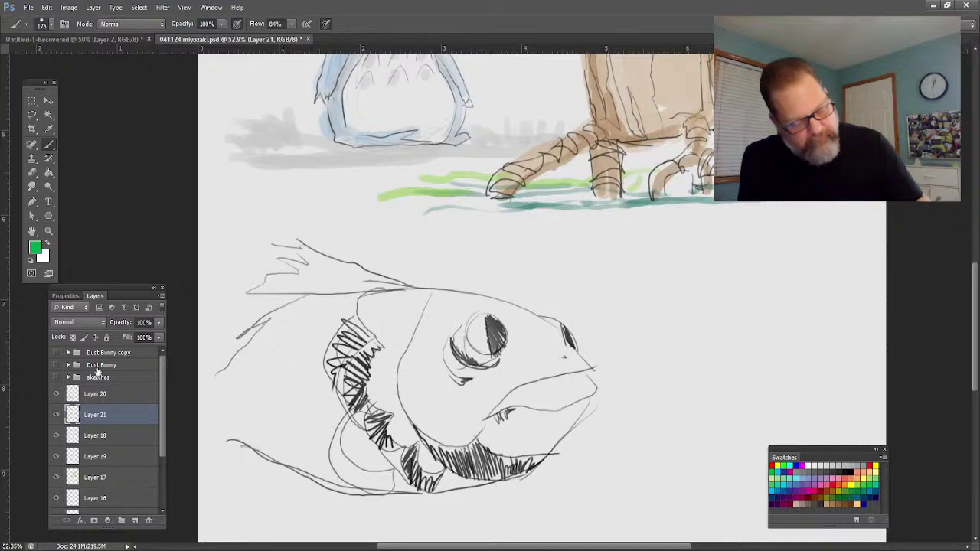
left_click(143, 322)
type("45")
key("Return")
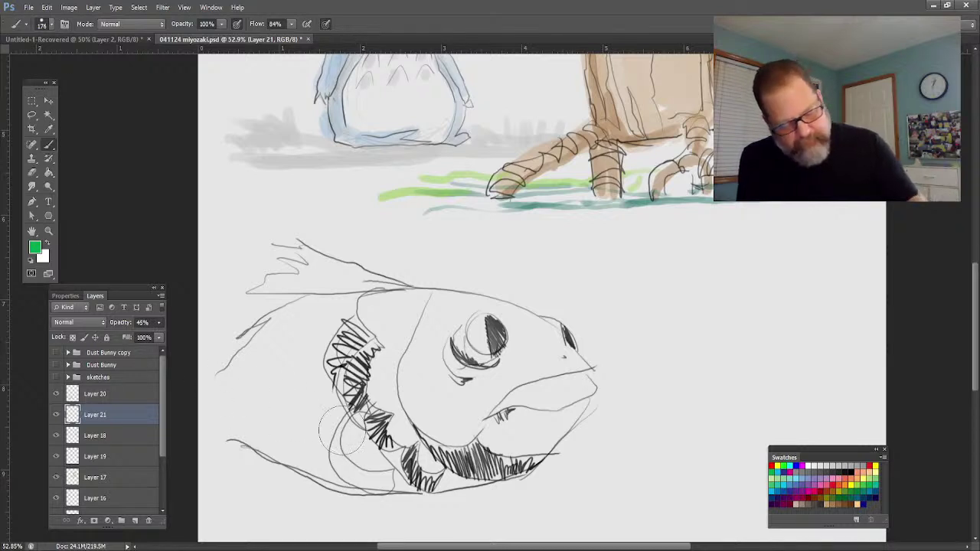
Paint the fish's head, body and top fin green, leaving the near eye unpainted.
mouse_move(387, 352)
left_mouse_down()
mouse_move(394, 443)
mouse_move(380, 441)
mouse_move(369, 467)
mouse_move(337, 459)
mouse_move(282, 404)
mouse_move(245, 411)
mouse_move(290, 355)
mouse_move(261, 371)
mouse_move(298, 327)
mouse_move(236, 362)
mouse_move(312, 315)
mouse_move(377, 380)
mouse_move(395, 358)
mouse_move(418, 381)
mouse_move(441, 379)
mouse_move(454, 393)
mouse_move(442, 319)
mouse_move(499, 383)
mouse_move(527, 347)
mouse_move(495, 385)
mouse_move(520, 336)
mouse_move(487, 368)
mouse_move(439, 310)
mouse_move(442, 320)
mouse_move(463, 312)
mouse_move(439, 350)
mouse_move(471, 301)
mouse_move(402, 317)
mouse_move(302, 319)
mouse_move(382, 295)
left_mouse_up()
mouse_move(530, 346)
left_mouse_down()
mouse_move(501, 310)
mouse_move(536, 331)
mouse_move(578, 385)
mouse_move(548, 361)
mouse_move(524, 393)
mouse_move(569, 393)
mouse_move(571, 408)
mouse_move(484, 439)
mouse_move(437, 421)
mouse_move(471, 415)
mouse_move(408, 417)
mouse_move(435, 472)
mouse_move(465, 478)
mouse_move(339, 476)
mouse_move(354, 477)
mouse_move(258, 440)
mouse_move(195, 387)
left_mouse_up()
mouse_move(291, 325)
left_mouse_down()
mouse_move(374, 298)
mouse_move(314, 259)
mouse_move(364, 277)
mouse_move(260, 292)
mouse_move(291, 330)
left_mouse_up()
mouse_move(392, 420)
left_mouse_down()
mouse_move(419, 430)
mouse_move(405, 443)
mouse_move(459, 498)
left_mouse_up()
mouse_move(472, 430)
left_mouse_down()
mouse_move(518, 440)
mouse_move(570, 413)
mouse_move(525, 434)
mouse_move(459, 421)
mouse_move(583, 373)
mouse_move(530, 389)
mouse_move(494, 430)
mouse_move(513, 401)
mouse_move(567, 384)
mouse_move(402, 423)
mouse_move(400, 359)
mouse_move(407, 425)
mouse_move(348, 474)
mouse_move(302, 445)
mouse_move(365, 407)
mouse_move(380, 341)
mouse_move(359, 316)
mouse_move(352, 448)
mouse_move(275, 449)
mouse_move(239, 395)
left_mouse_up()
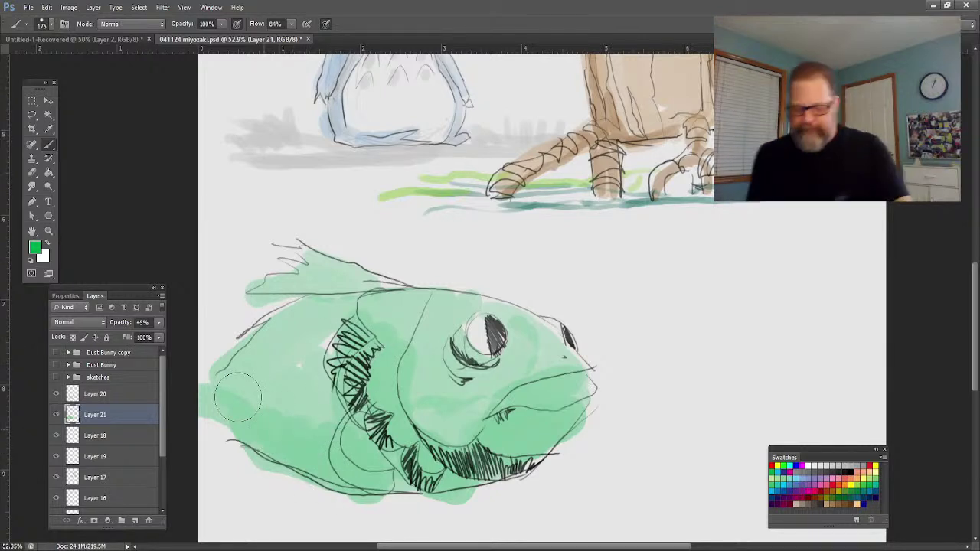
Paint red blush spots on the fish's cheek and on the tip of its snout.
left_click(873, 466)
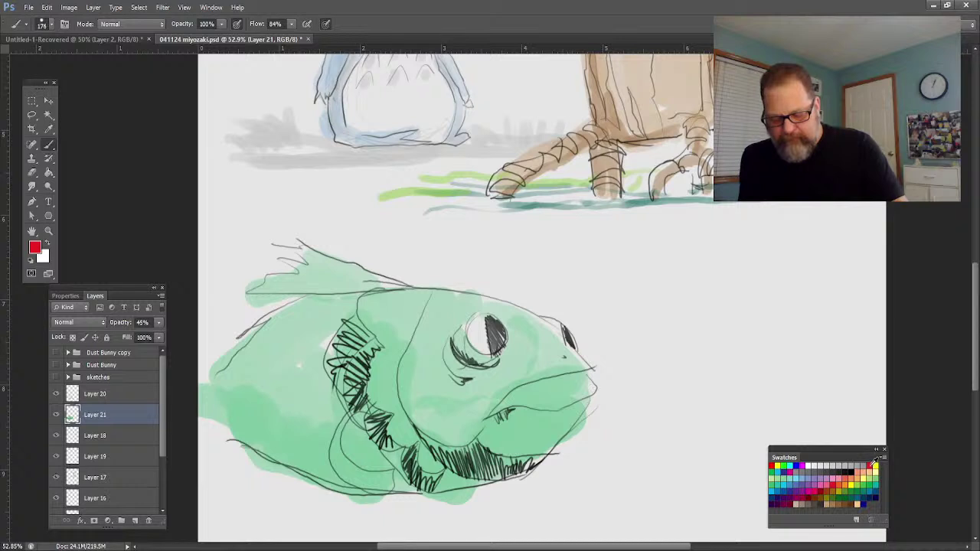
left_click_drag(475, 390, 463, 387)
left_click_drag(574, 358, 566, 364)
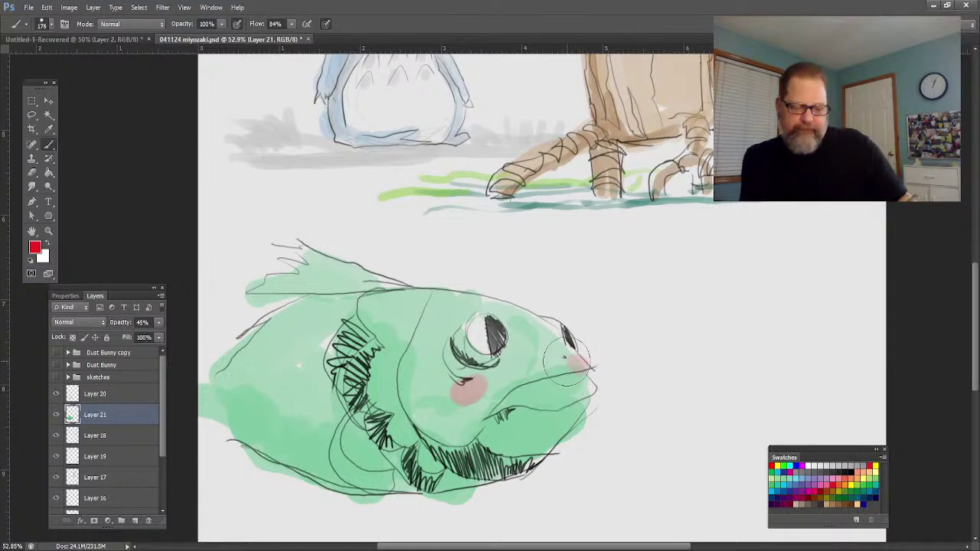
Paint bright cyan water all around the fish, leaving small round gaps as bubbles above its head.
left_click(786, 481)
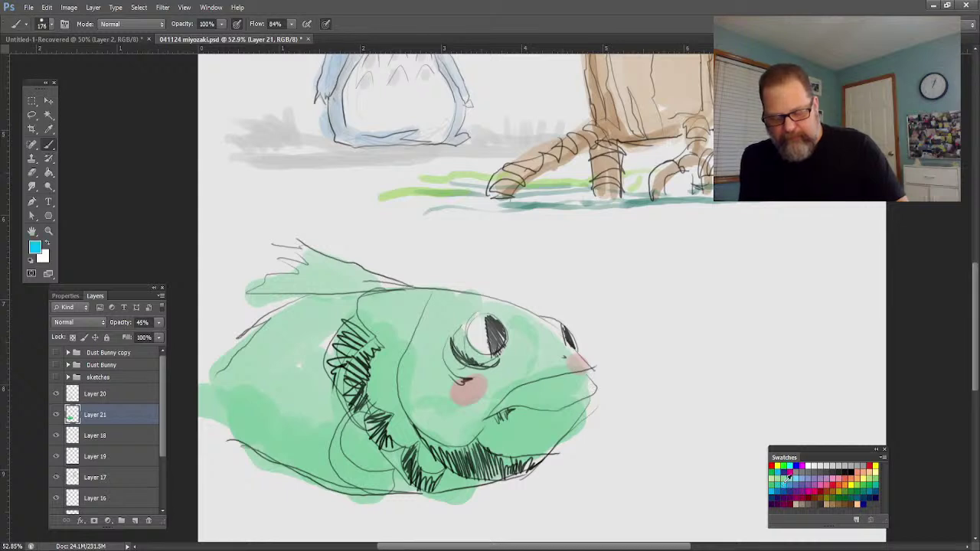
mouse_move(627, 313)
left_mouse_down()
mouse_move(635, 391)
mouse_move(593, 322)
mouse_move(586, 333)
mouse_move(619, 388)
mouse_move(615, 418)
mouse_move(605, 414)
mouse_move(541, 493)
mouse_move(459, 523)
left_mouse_up()
mouse_move(582, 325)
left_mouse_down()
mouse_move(565, 285)
mouse_move(536, 294)
mouse_move(571, 310)
mouse_move(438, 270)
mouse_move(455, 245)
mouse_move(415, 225)
mouse_move(324, 202)
mouse_move(329, 227)
mouse_move(223, 206)
mouse_move(211, 253)
mouse_move(213, 302)
mouse_move(229, 318)
mouse_move(226, 391)
mouse_move(218, 356)
left_mouse_up()
mouse_move(391, 517)
left_mouse_down()
mouse_move(444, 523)
mouse_move(222, 511)
mouse_move(210, 432)
left_mouse_up()
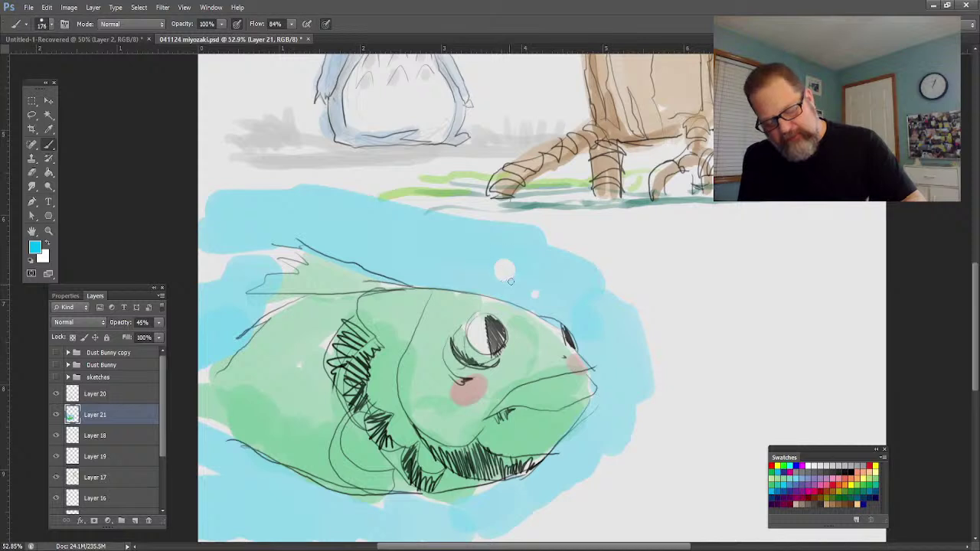
Erase several more small bubbles out of the blue water above the fish's head.
left_click(539, 259)
left_click(483, 235)
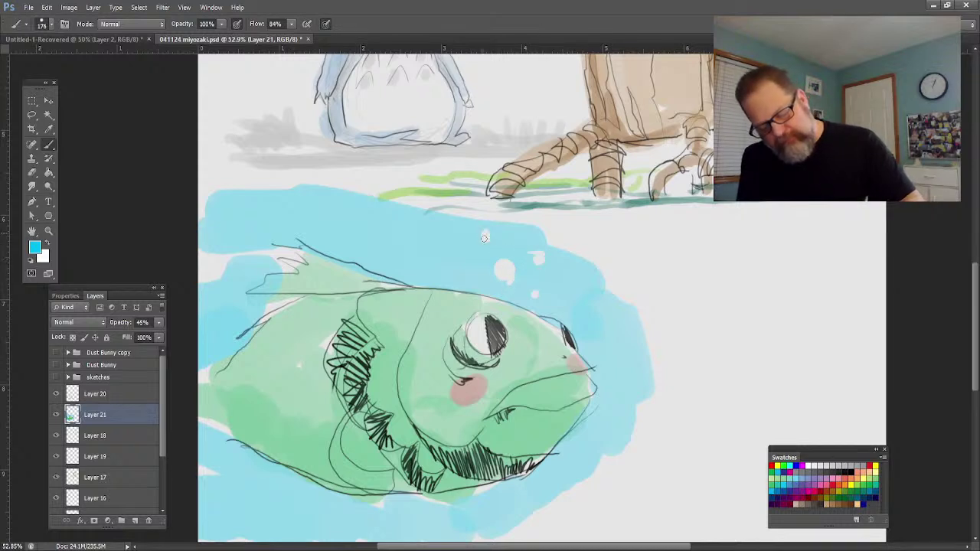
left_click(494, 230)
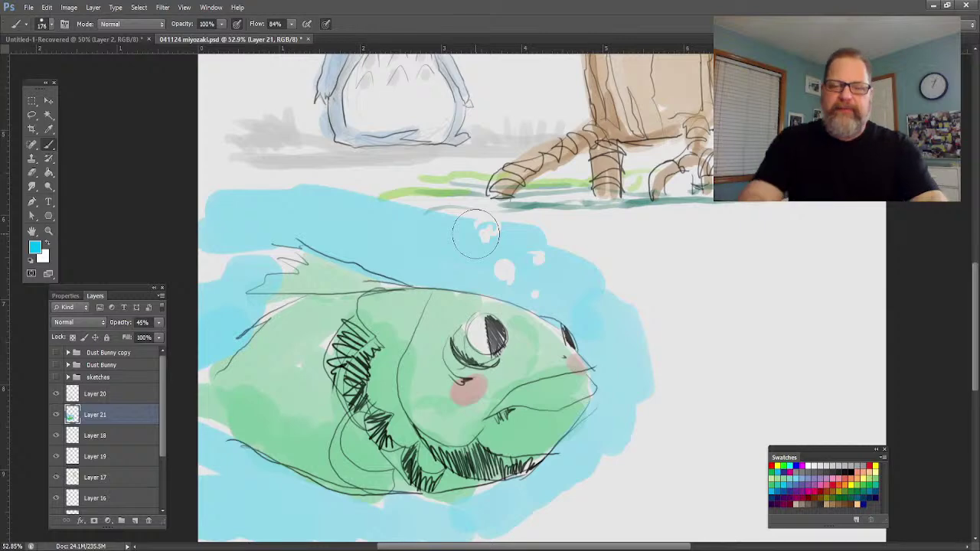
key("ctrl+minus")
key("ctrl+minus")
key("ctrl+minus")
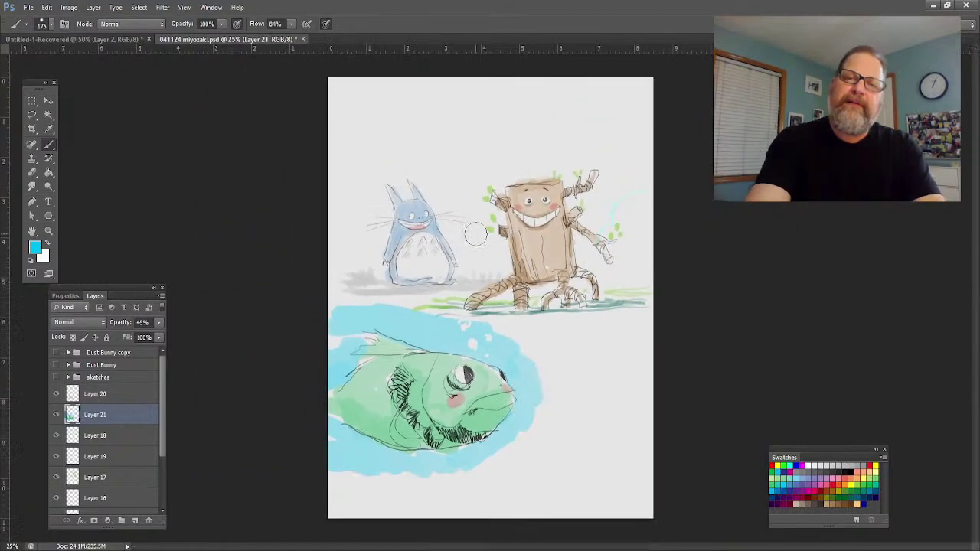
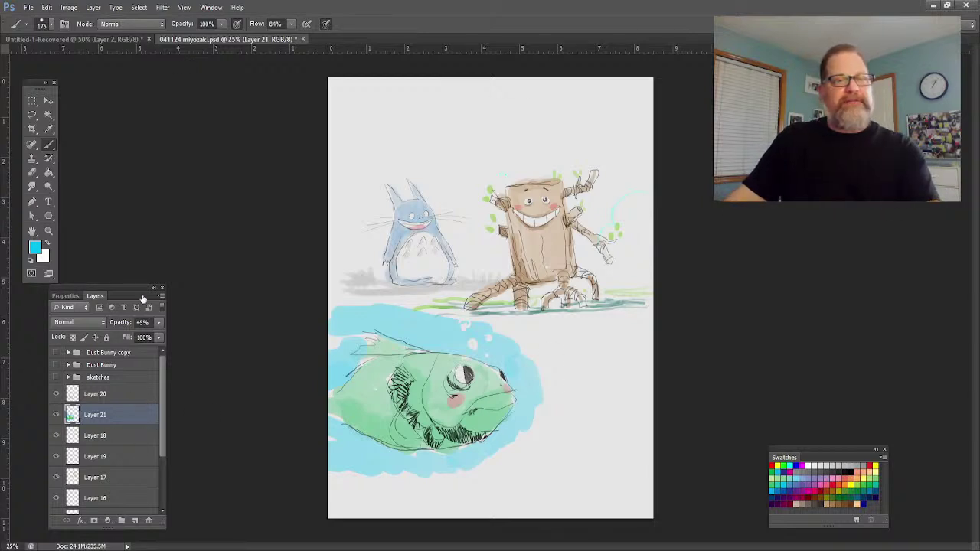
Enlarge the layer list and group Layer 15 through Layer 20 into a group named Creatures.
left_click_drag(136, 289, 202, 111)
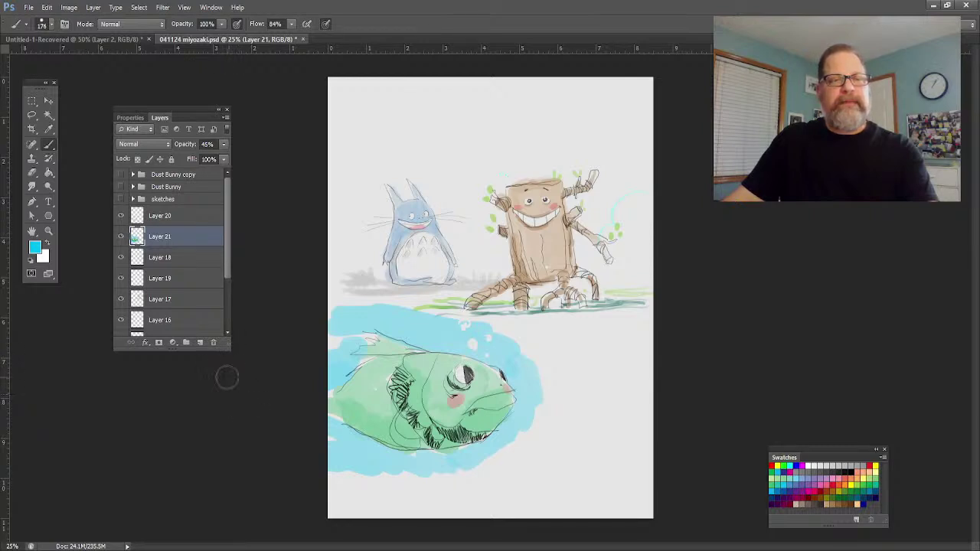
left_click_drag(228, 347, 255, 497)
left_click(173, 364)
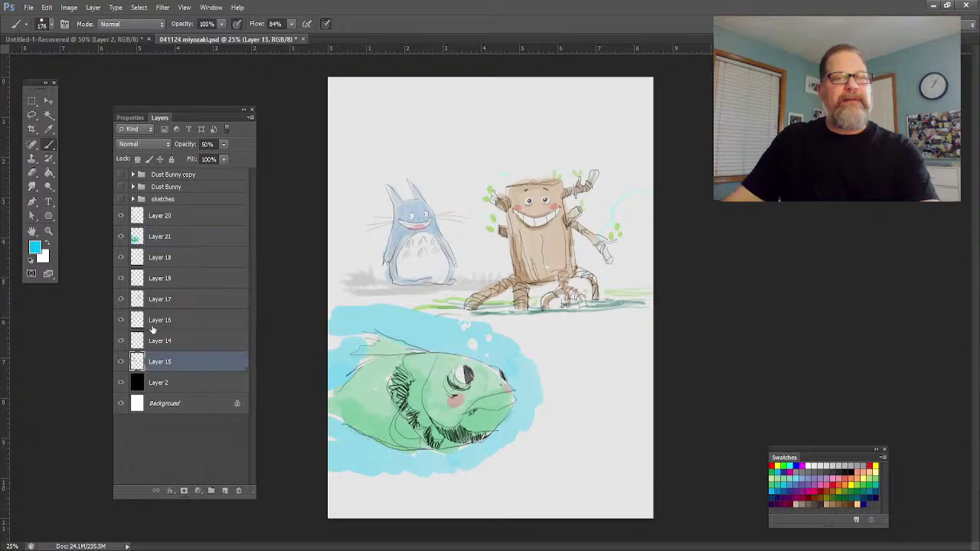
left_click(170, 216, "shift")
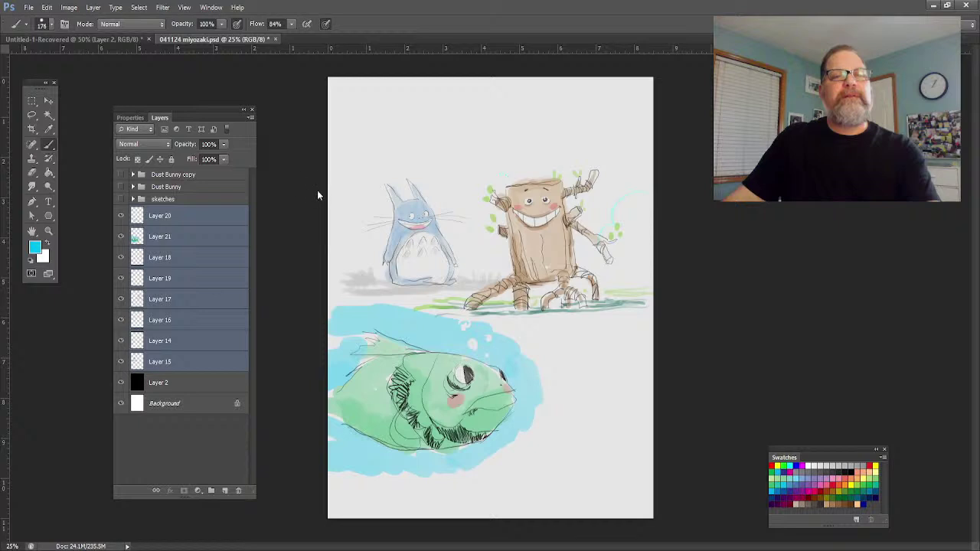
key("ctrl+e")
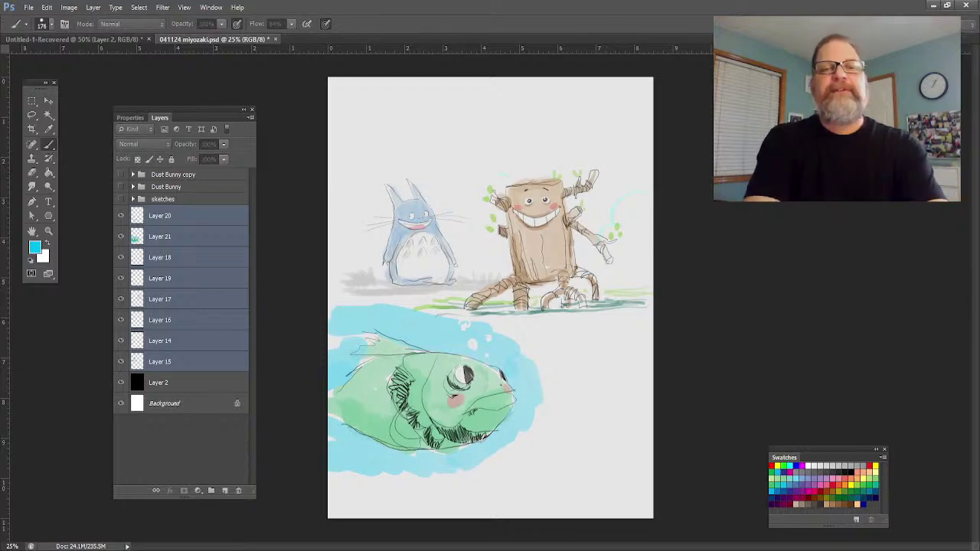
key("Return")
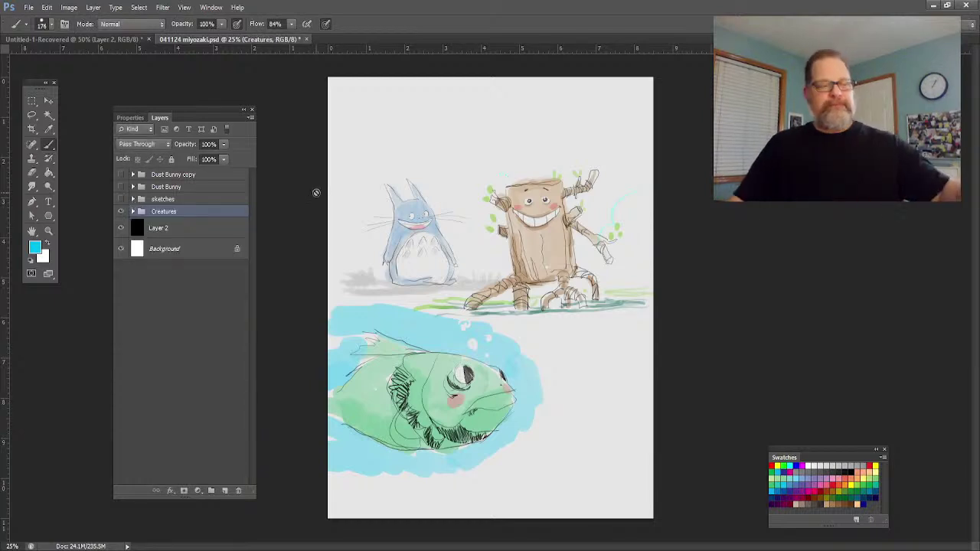
Hide the Creatures group and briefly show the sketches, Dust Bunny and Dust Bunny copy groups, leaving all four hidden.
left_click(121, 212)
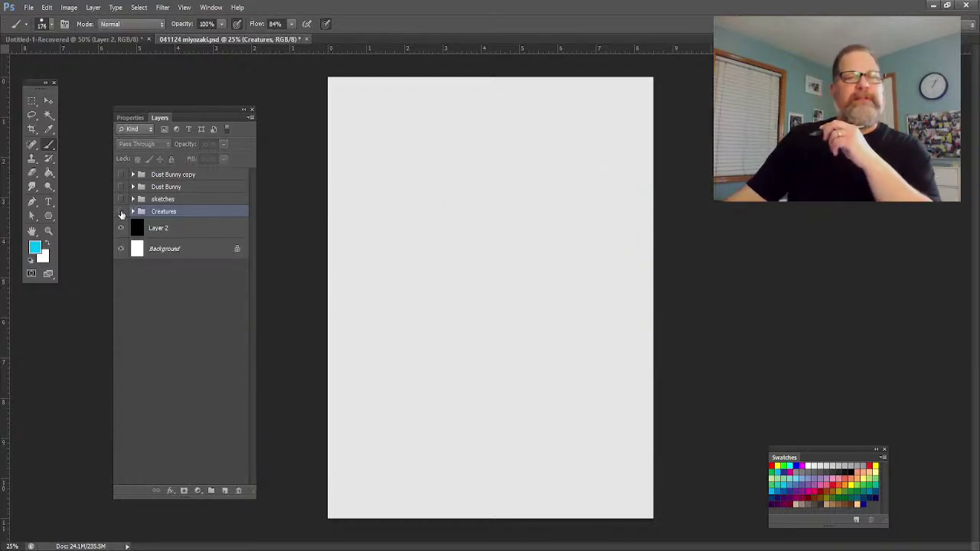
left_click(121, 199)
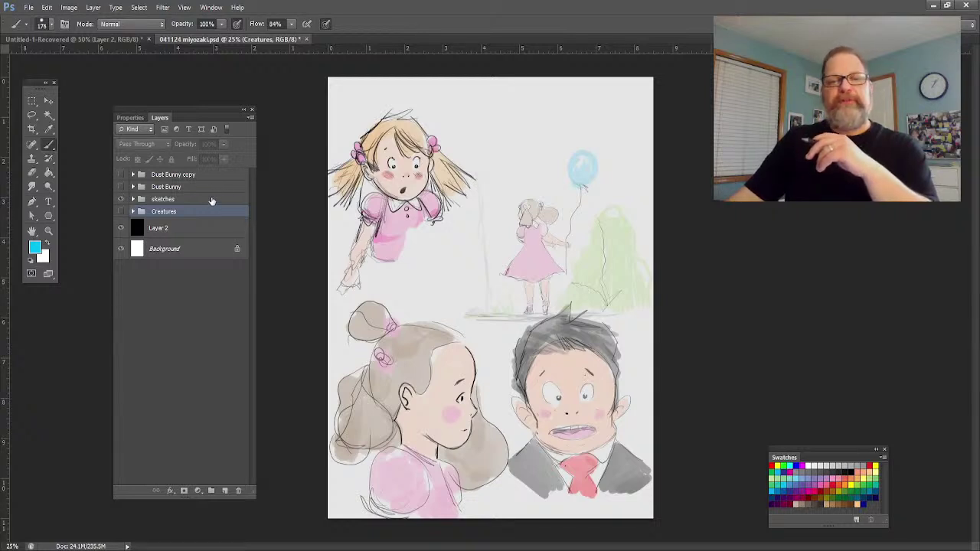
left_click(121, 199)
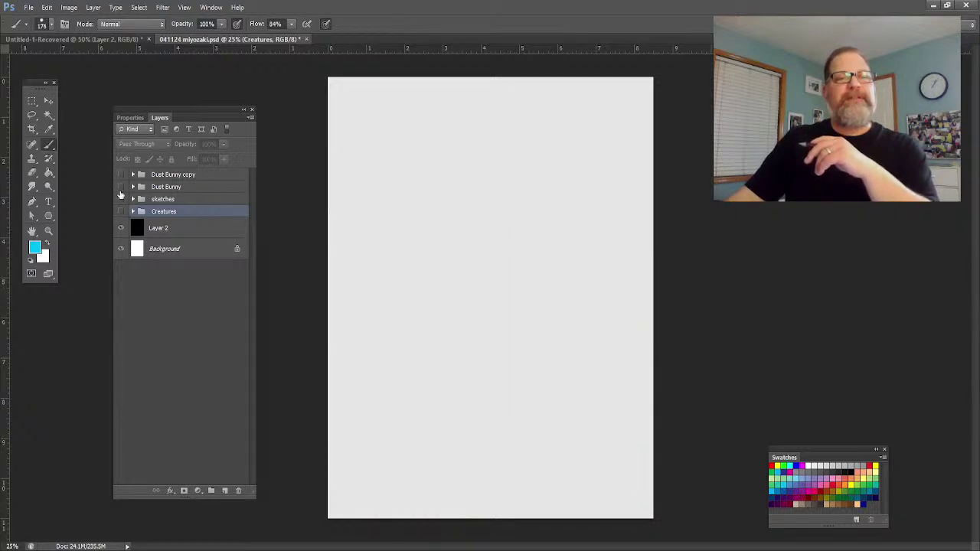
left_click(121, 187)
left_click(121, 186)
left_click(120, 175)
left_click(121, 174)
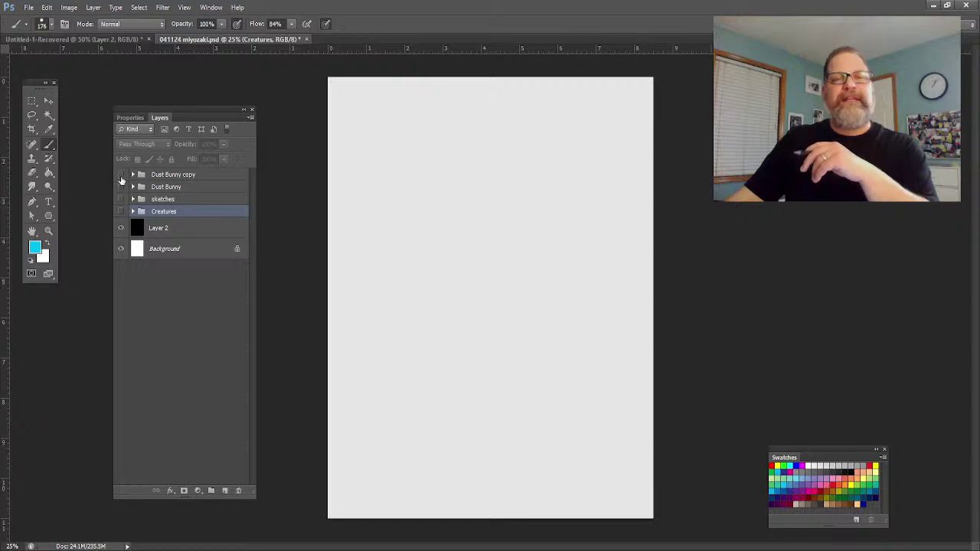
Add a new empty layer directly above Layer 2 and set up a black brush at size 7.
left_click(191, 227)
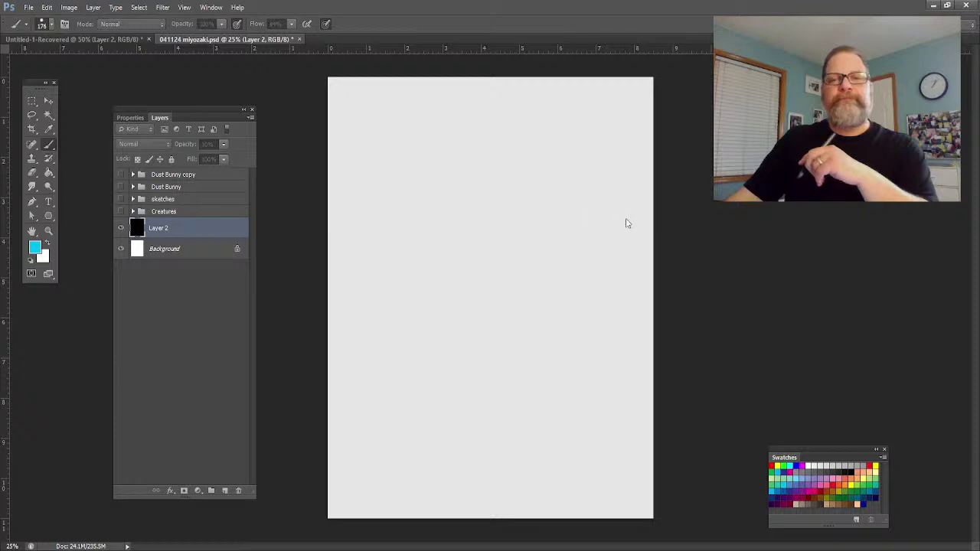
key("Return")
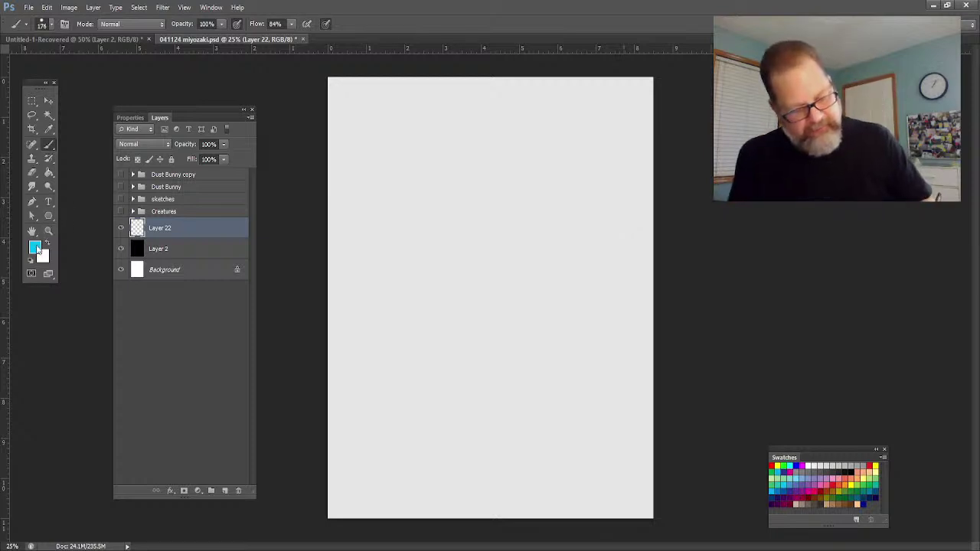
key("i")
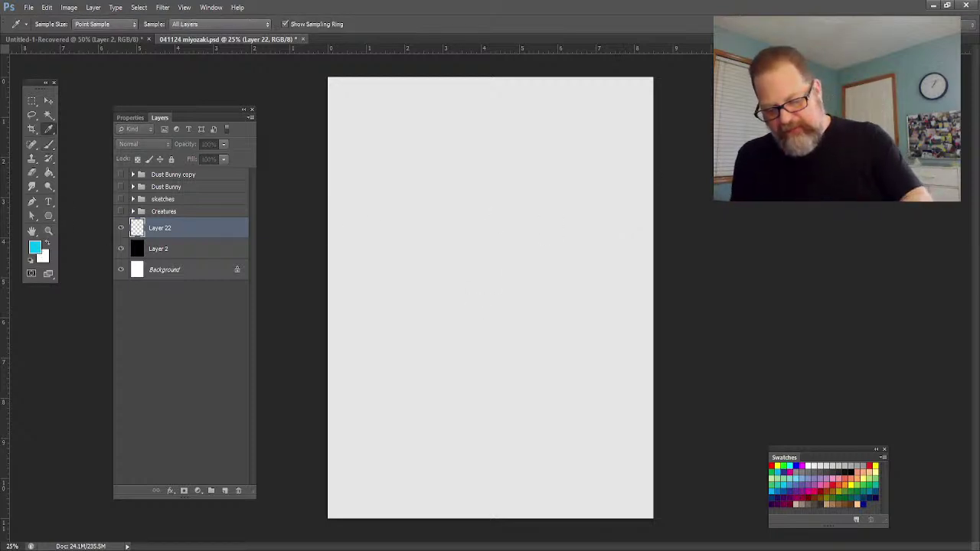
key("b")
key("d")
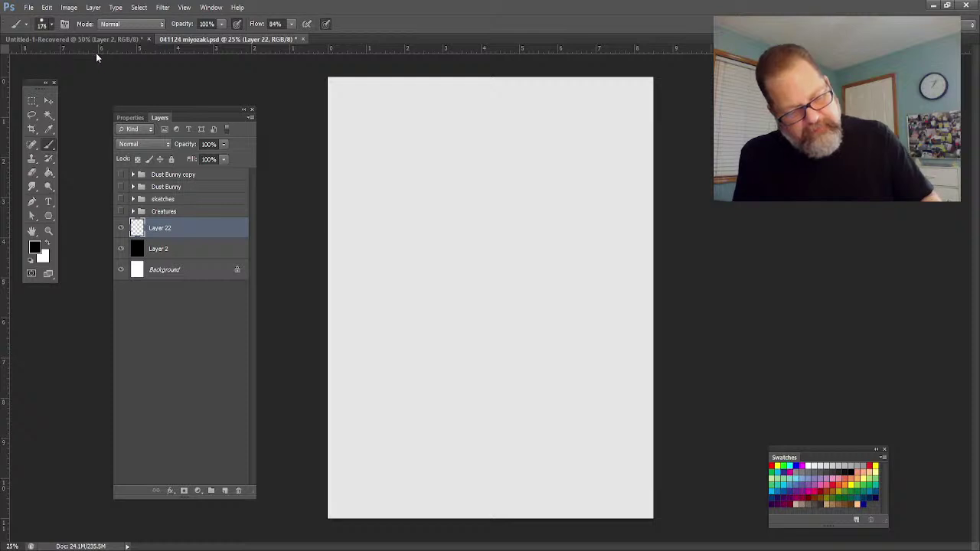
key("bracketleft")
key("bracketleft")
key("bracketleft")
key("bracketleft")
key("bracketleft")
key("bracketleft")
key("bracketleft")
key("bracketleft")
key("bracketleft")
key("bracketleft")
key("bracketleft")
key("bracketleft")
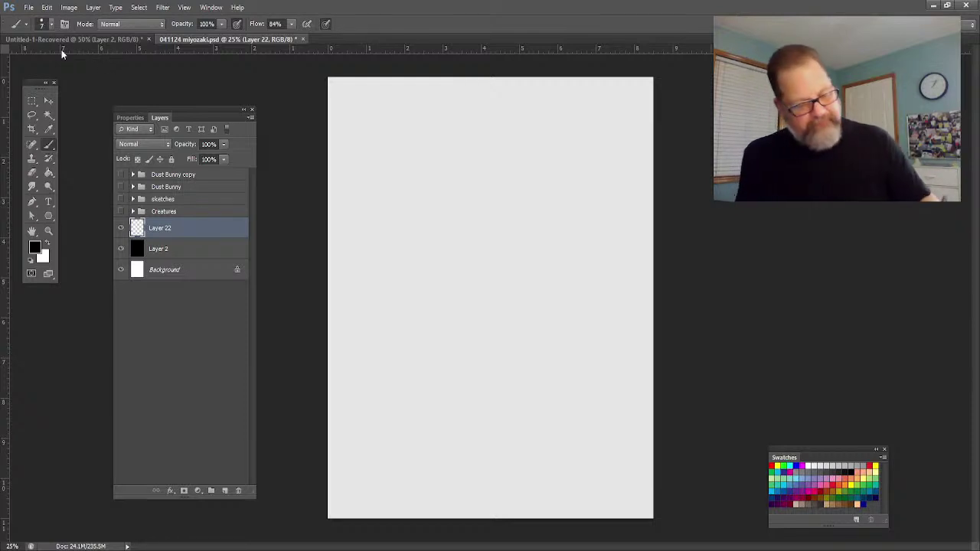
left_click(48, 230)
left_click_drag(387, 252, 482, 313)
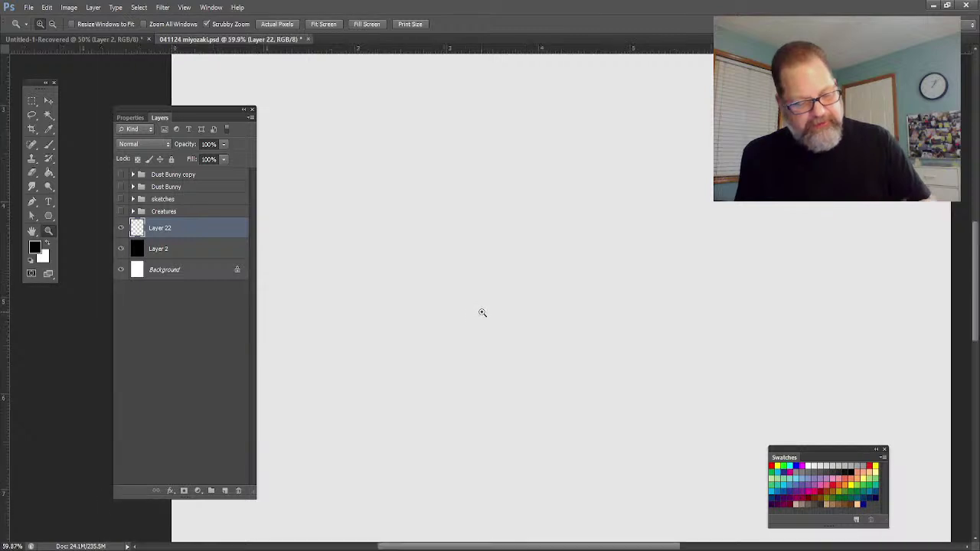
Sketch a woman's face in right-facing profile with the brush: nose, lips, eye with bags, eyebrow, forehead and chin.
left_click(49, 144)
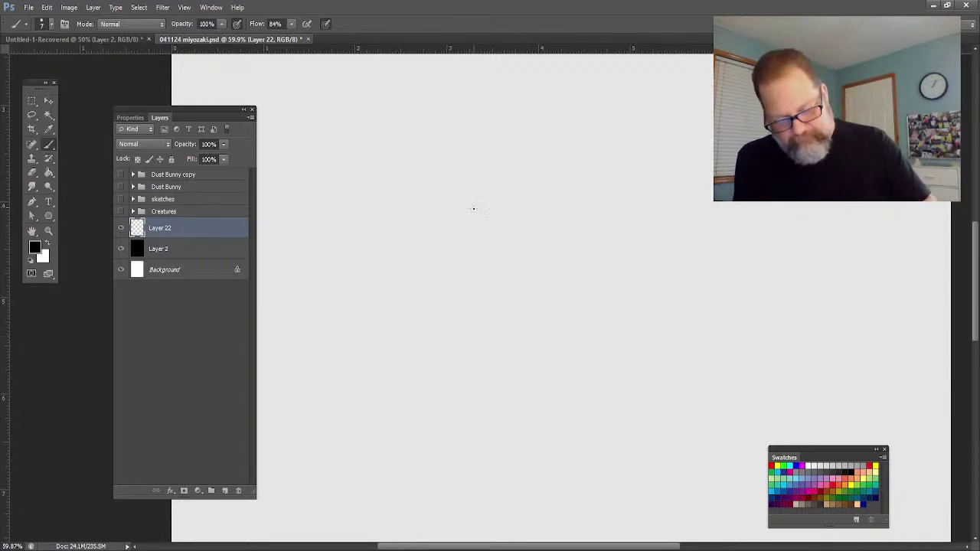
mouse_move(485, 257)
left_mouse_down()
mouse_move(500, 234)
mouse_move(504, 275)
mouse_move(482, 268)
mouse_move(474, 276)
mouse_move(497, 277)
mouse_move(499, 297)
mouse_move(459, 328)
left_mouse_up()
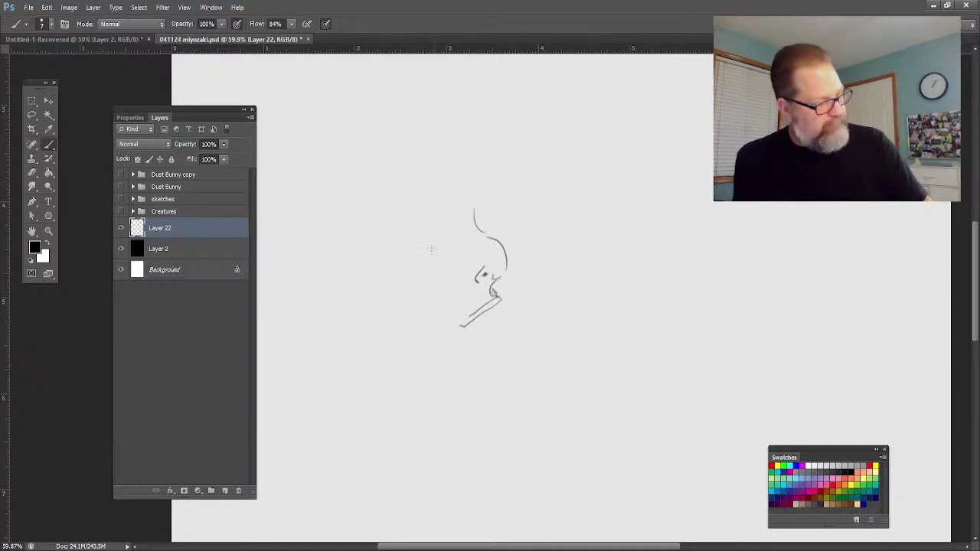
mouse_move(452, 227)
left_mouse_down()
mouse_move(413, 251)
mouse_move(451, 252)
mouse_move(448, 239)
mouse_move(453, 254)
mouse_move(427, 285)
mouse_move(406, 273)
left_mouse_up()
mouse_move(456, 255)
left_mouse_down()
mouse_move(427, 303)
mouse_move(413, 304)
left_mouse_up()
mouse_move(489, 310)
left_mouse_down()
mouse_move(472, 345)
mouse_move(476, 364)
mouse_move(450, 377)
left_mouse_up()
mouse_move(474, 223)
left_mouse_down()
mouse_move(484, 202)
mouse_move(477, 162)
mouse_move(477, 173)
mouse_move(453, 137)
left_mouse_up()
mouse_move(420, 221)
left_mouse_down()
mouse_move(460, 201)
mouse_move(415, 232)
mouse_move(468, 219)
mouse_move(449, 245)
mouse_move(436, 239)
left_mouse_up()
left_click_drag(452, 377, 411, 381)
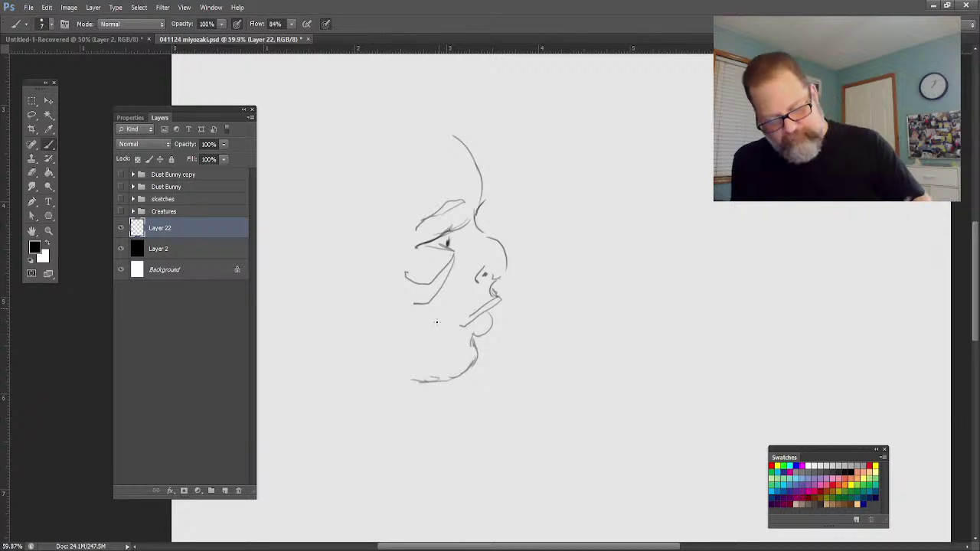
Add the cheek fold, the jawline, the ear with its hanging earring and a short neck line to the profile.
left_click_drag(470, 280, 444, 319)
left_click_drag(436, 354, 443, 320)
mouse_move(409, 381)
left_mouse_down()
mouse_move(366, 362)
mouse_move(360, 331)
left_mouse_up()
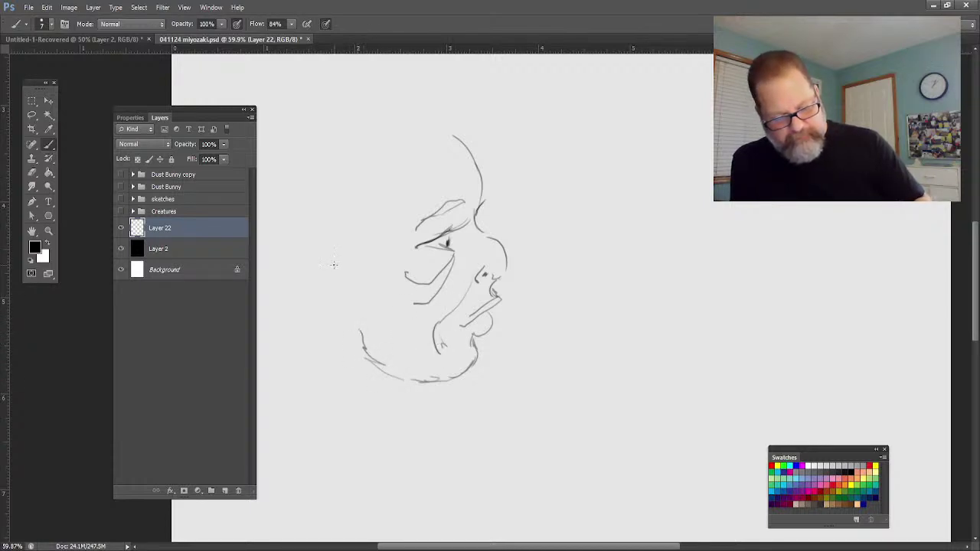
mouse_move(337, 244)
left_mouse_down()
mouse_move(317, 235)
mouse_move(294, 245)
mouse_move(315, 288)
mouse_move(330, 289)
mouse_move(309, 244)
mouse_move(333, 278)
mouse_move(329, 308)
mouse_move(308, 321)
mouse_move(306, 340)
mouse_move(320, 351)
mouse_move(300, 353)
mouse_move(371, 358)
left_mouse_up()
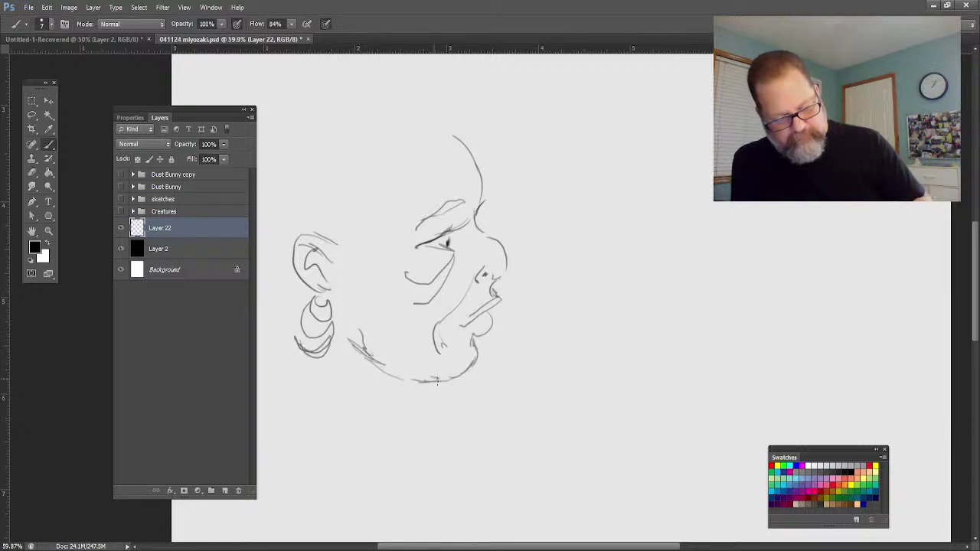
left_click_drag(438, 380, 406, 404)
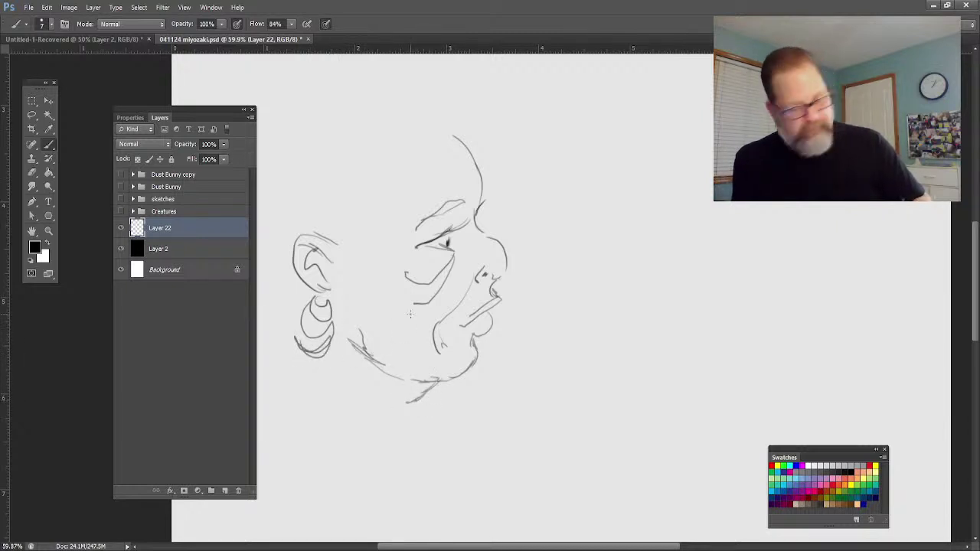
Refine the upper lip and forehead line, and draw the wavy hairline from the ear up to the forehead.
mouse_move(476, 314)
left_mouse_down()
mouse_move(475, 300)
mouse_move(486, 300)
left_mouse_up()
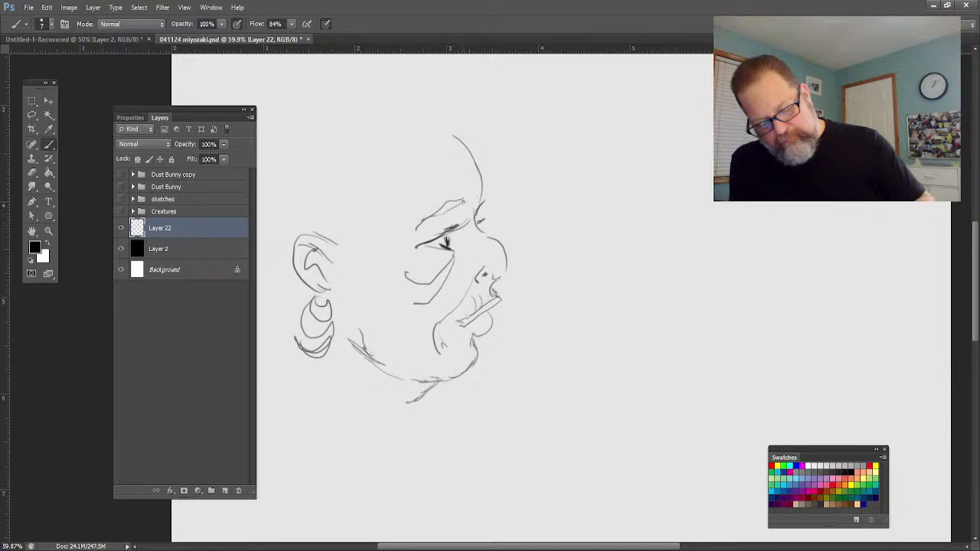
mouse_move(477, 202)
left_mouse_down()
mouse_move(475, 165)
mouse_move(457, 142)
left_mouse_up()
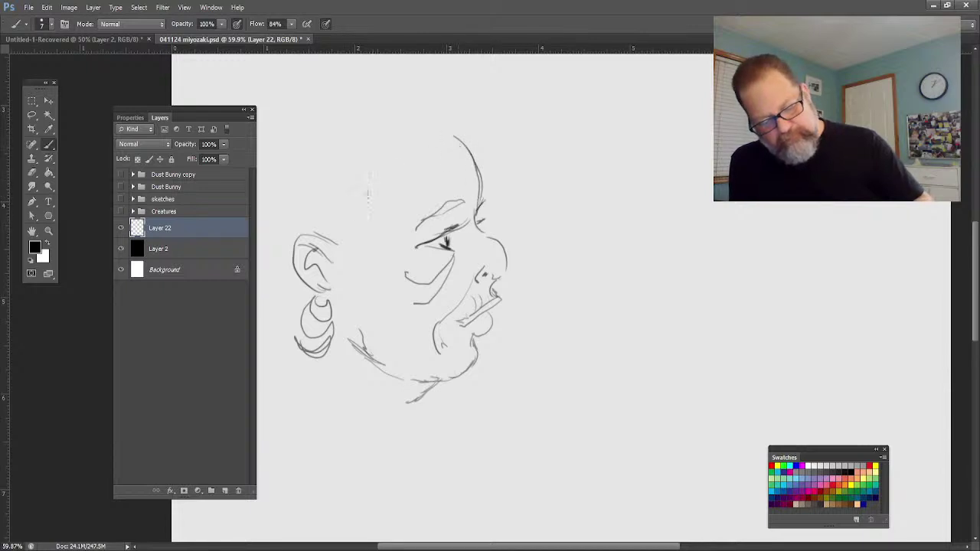
mouse_move(334, 244)
left_mouse_down()
mouse_move(364, 256)
mouse_move(370, 205)
mouse_move(436, 172)
mouse_move(429, 137)
mouse_move(458, 127)
left_mouse_up()
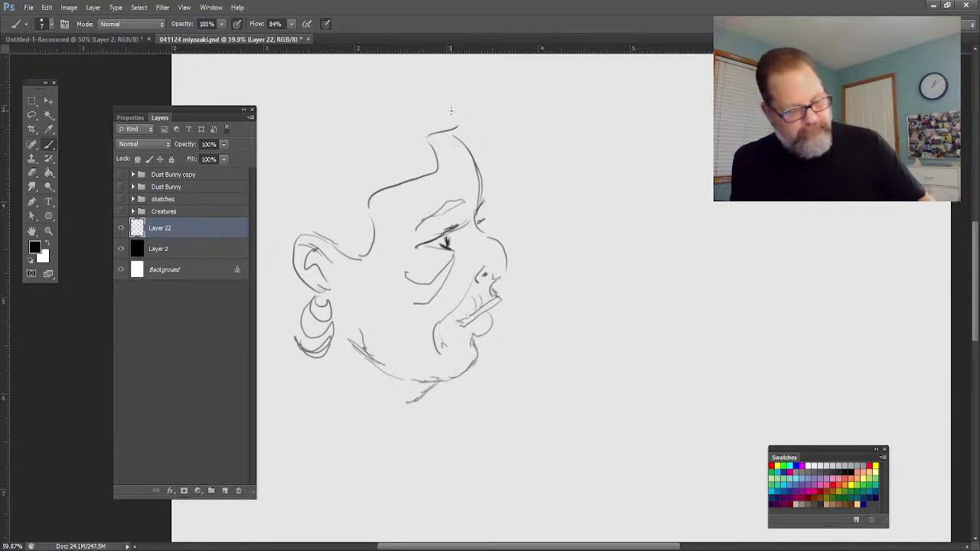
Move the head sketch to the right on the page to make room for the hair.
left_click(31, 231)
left_click_drag(368, 291, 509, 293)
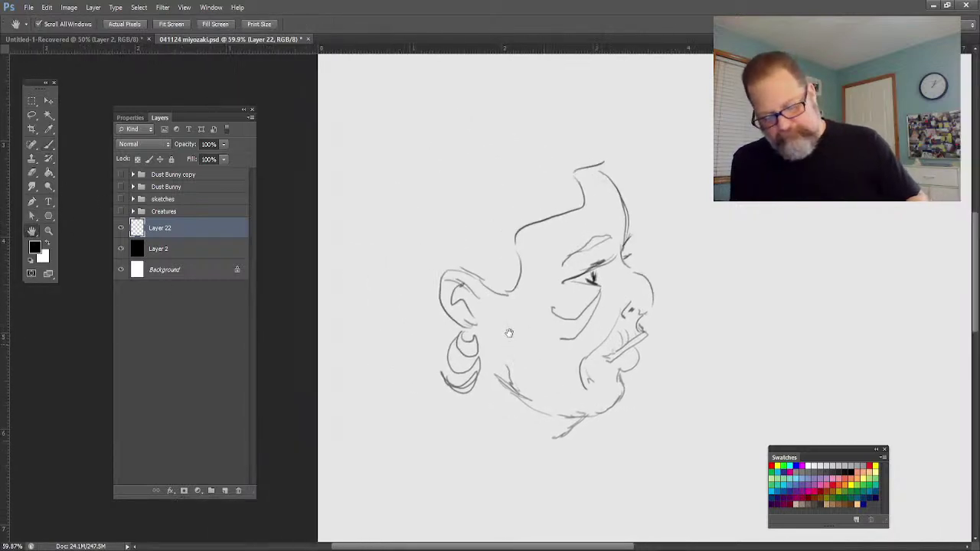
left_click(48, 100)
left_click_drag(499, 337, 644, 327)
left_click_drag(595, 545, 645, 546)
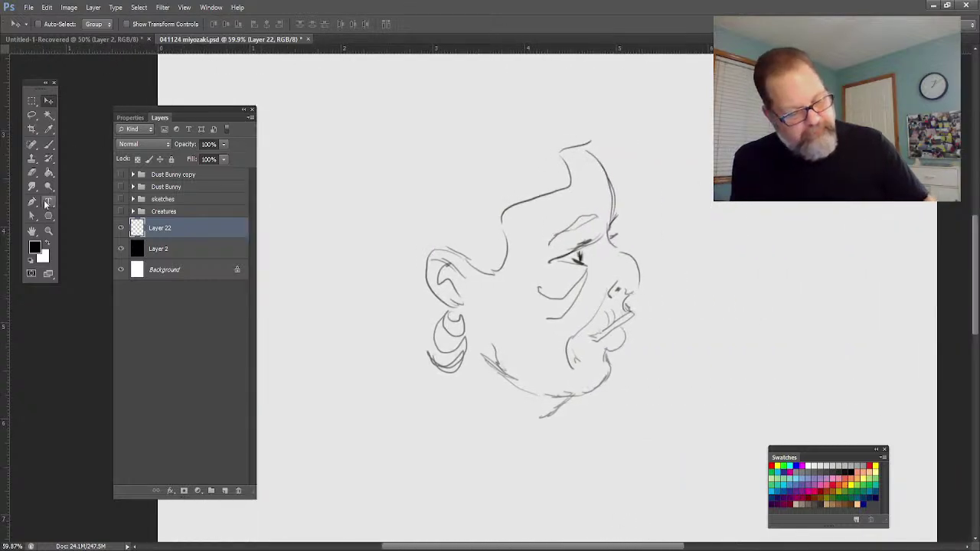
Draw the tall swept-up hairdo with overlapping rolls above and behind the head, removing the stray straight line across it.
left_click(49, 231)
left_click_drag(411, 360, 394, 339)
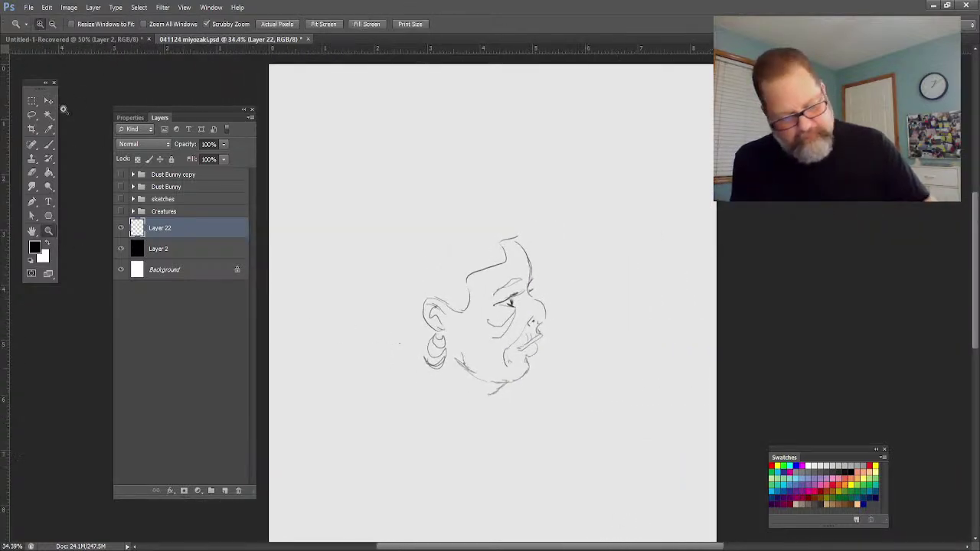
key("b")
key("b")
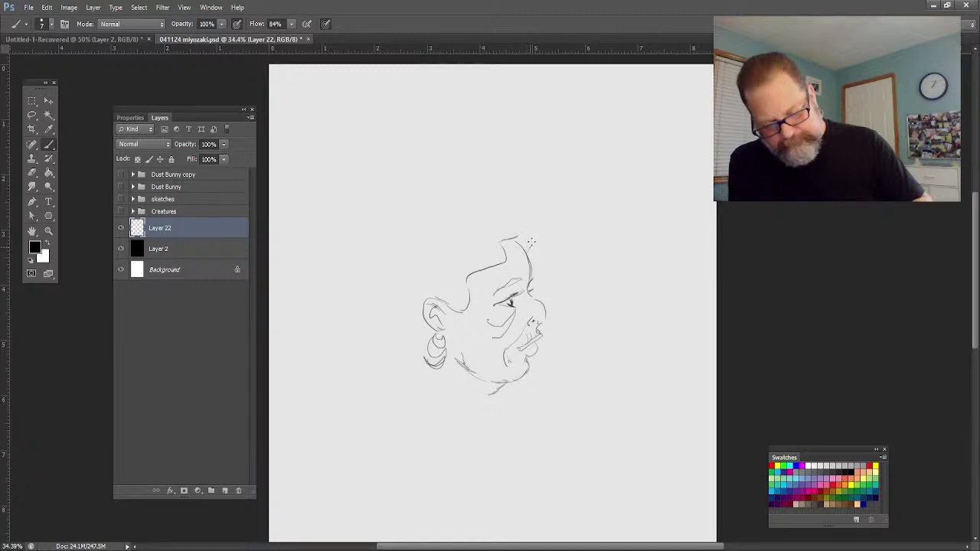
mouse_move(485, 199)
left_mouse_down()
mouse_move(413, 129)
mouse_move(387, 158)
mouse_move(406, 138)
mouse_move(389, 154)
mouse_move(406, 202)
mouse_move(381, 209)
left_mouse_up()
mouse_move(389, 165)
left_mouse_down()
mouse_move(354, 204)
mouse_move(362, 268)
mouse_move(352, 304)
mouse_move(389, 342)
mouse_move(433, 330)
mouse_move(383, 286)
left_mouse_up()
mouse_move(390, 210)
left_mouse_down()
mouse_move(392, 288)
mouse_move(420, 312)
left_mouse_up()
mouse_move(408, 234)
left_mouse_down()
mouse_move(350, 186)
mouse_move(379, 166)
mouse_move(357, 191)
mouse_move(346, 294)
mouse_move(394, 337)
left_mouse_up()
mouse_move(467, 279)
left_mouse_down()
mouse_move(435, 232)
mouse_move(384, 208)
mouse_move(390, 157)
left_mouse_up()
left_click_drag(425, 217, 434, 185)
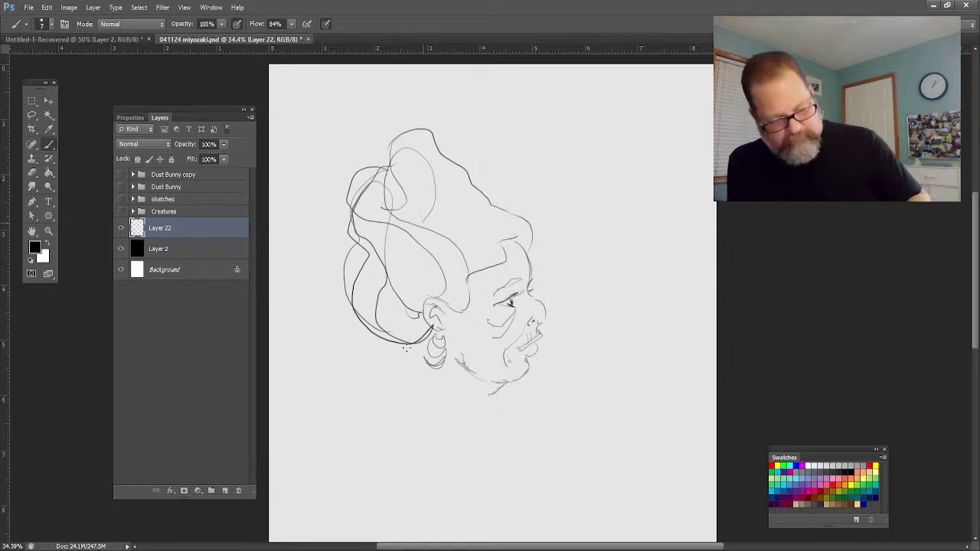
left_click_drag(408, 132, 433, 199)
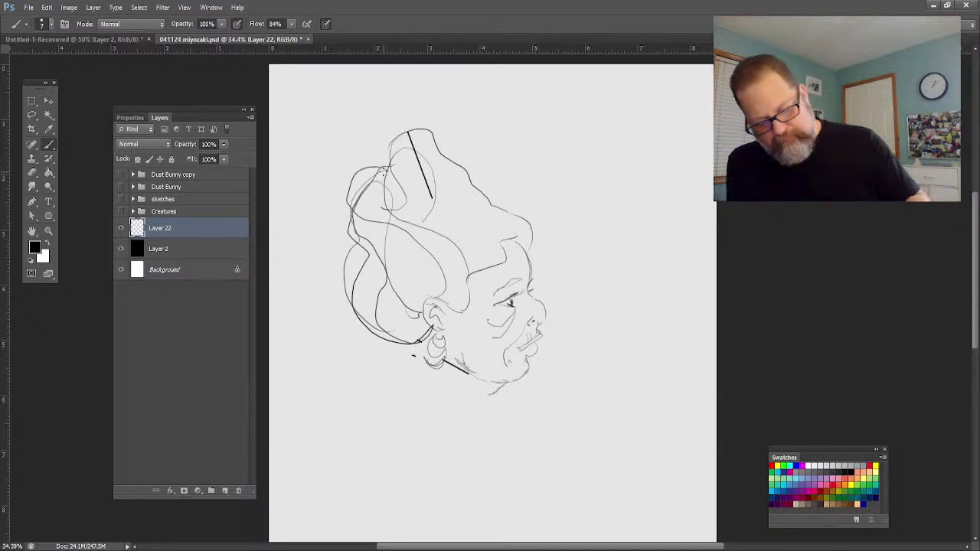
left_click_drag(412, 142, 421, 164)
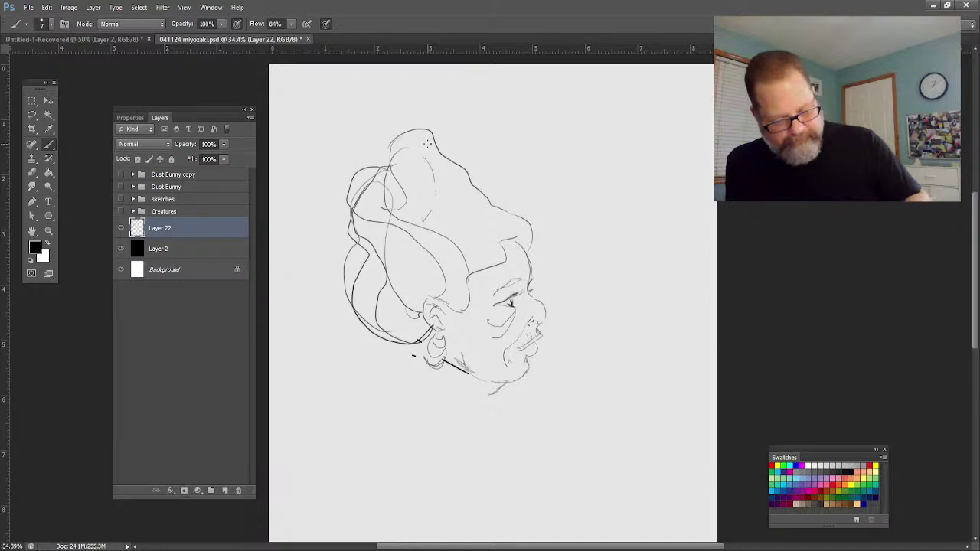
Sketch a chunky beaded collar around the neck and add long looping locks over the crown and forehead.
left_click_drag(440, 357, 497, 392)
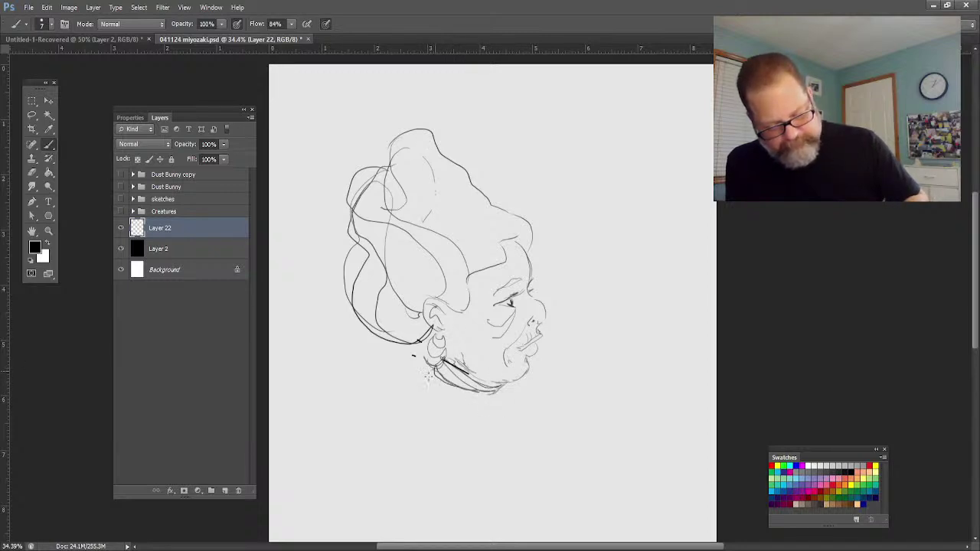
mouse_move(446, 394)
left_mouse_down()
mouse_move(477, 411)
mouse_move(487, 396)
mouse_move(494, 408)
mouse_move(500, 378)
left_mouse_up()
left_click_drag(443, 392, 425, 358)
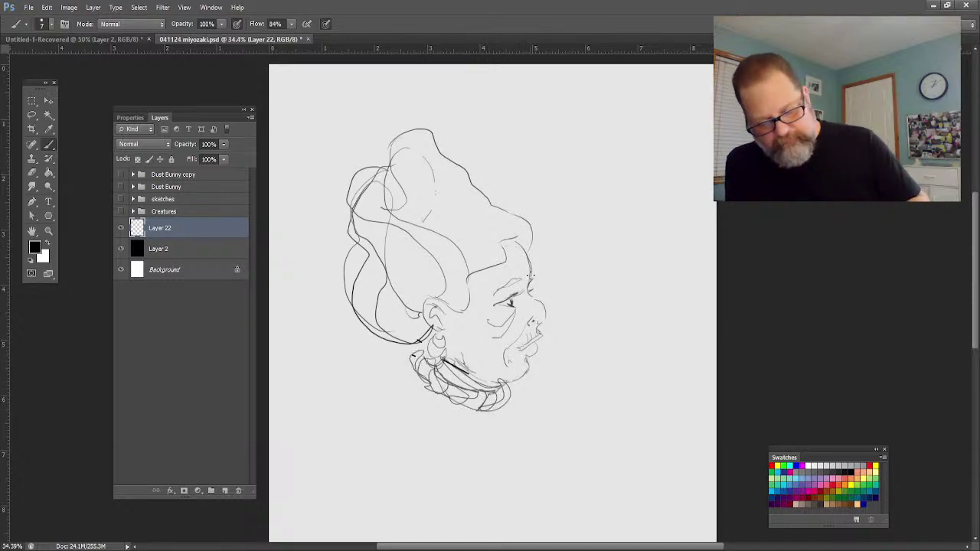
mouse_move(431, 138)
left_mouse_down()
mouse_move(501, 187)
mouse_move(507, 228)
left_mouse_up()
mouse_move(401, 149)
left_mouse_down()
mouse_move(467, 216)
mouse_move(483, 259)
mouse_move(507, 222)
mouse_move(514, 228)
left_mouse_up()
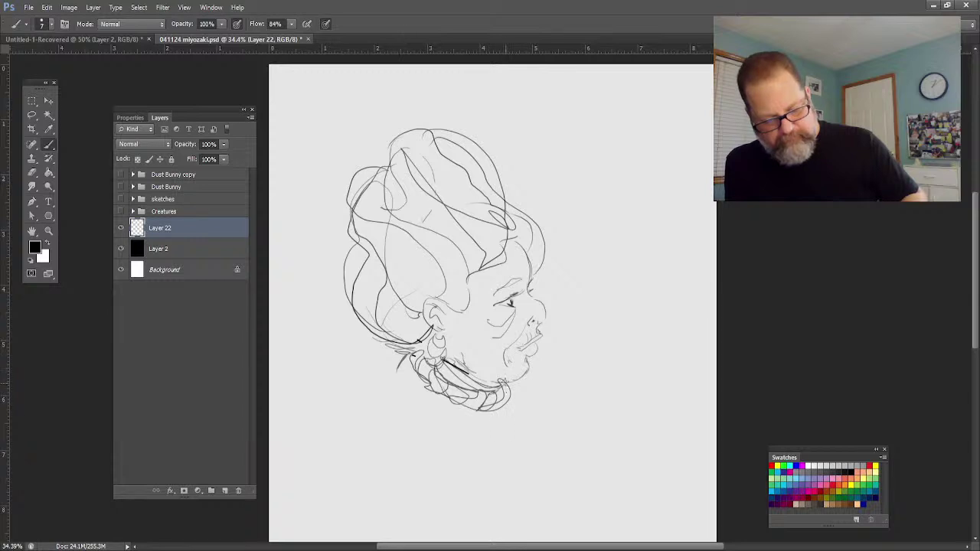
Sketch the front neckline, a round puffed shoulder, hanging collar pieces and larger shapes around the earring.
left_click_drag(513, 394, 535, 424)
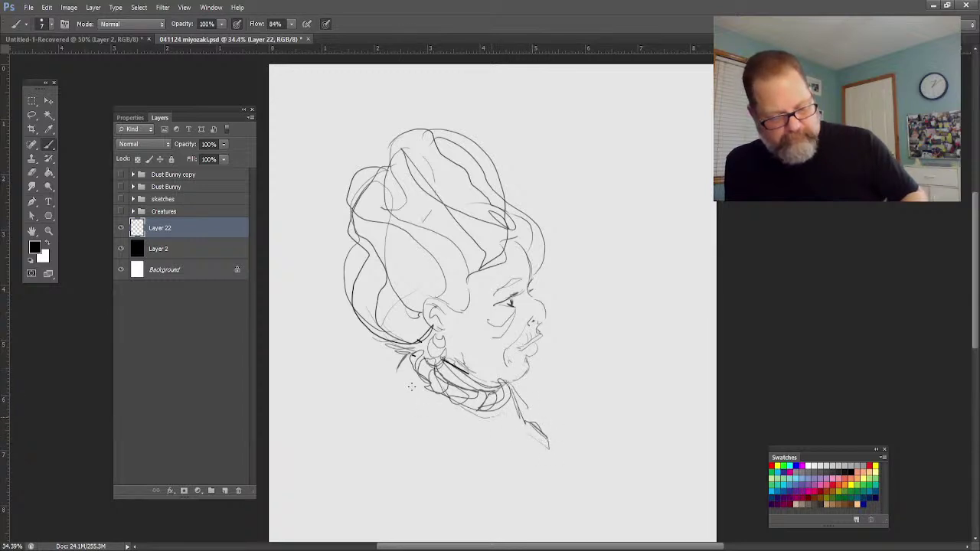
mouse_move(389, 349)
left_mouse_down()
mouse_move(355, 395)
mouse_move(407, 433)
mouse_move(377, 442)
mouse_move(427, 422)
left_mouse_up()
mouse_move(353, 401)
left_mouse_down()
mouse_move(407, 460)
mouse_move(369, 453)
mouse_move(366, 399)
left_mouse_up()
left_click_drag(438, 429, 455, 453)
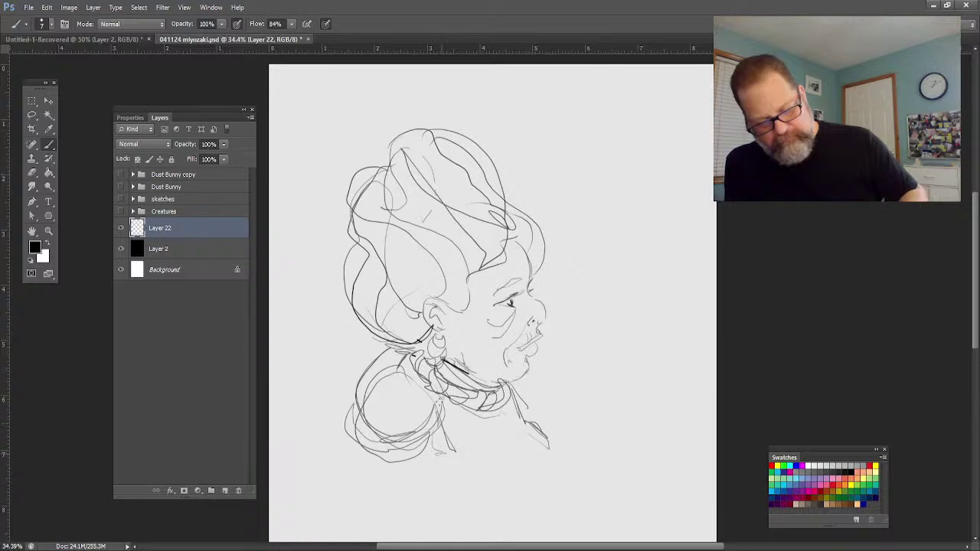
left_click_drag(458, 447, 473, 403)
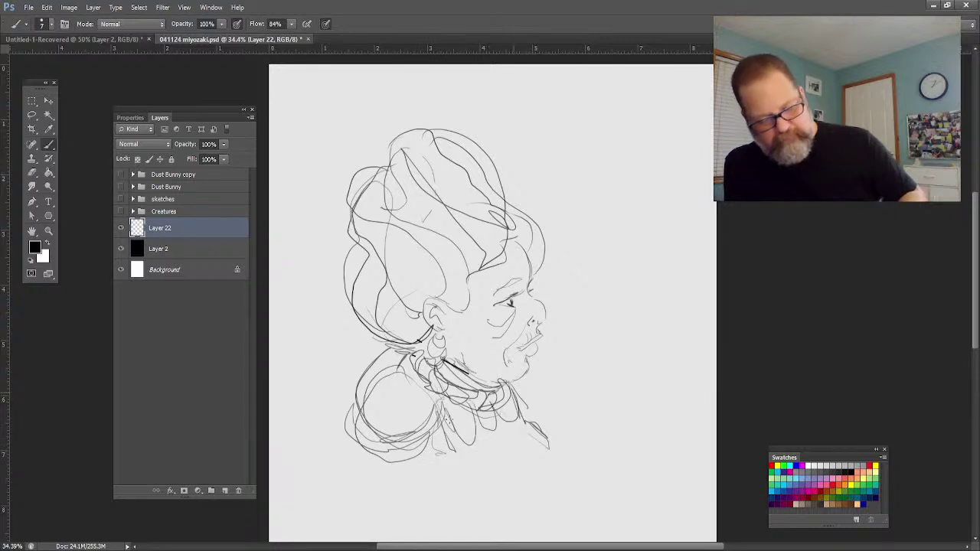
mouse_move(378, 349)
left_mouse_down()
mouse_move(425, 394)
mouse_move(369, 375)
left_mouse_up()
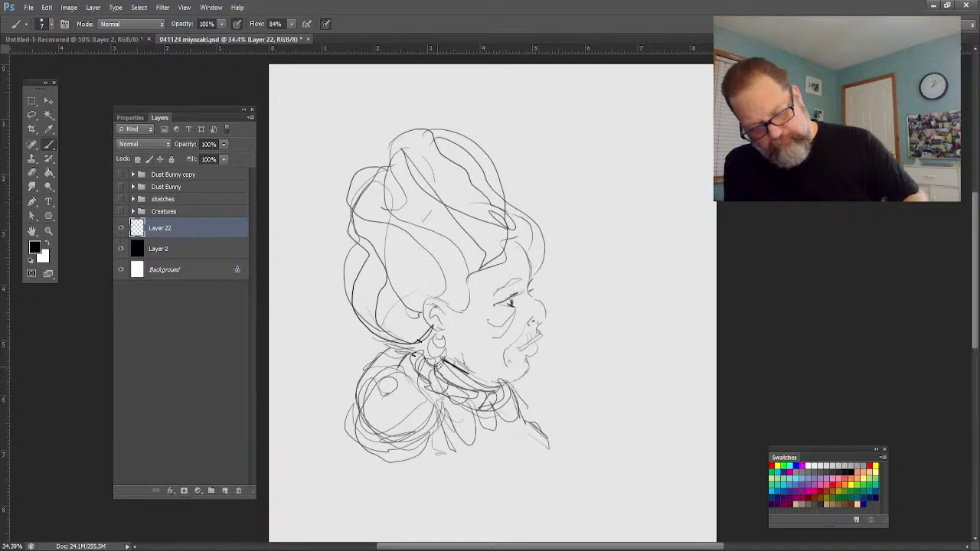
mouse_move(418, 387)
left_mouse_down()
mouse_move(448, 374)
mouse_move(436, 360)
mouse_move(444, 331)
mouse_move(421, 374)
left_mouse_up()
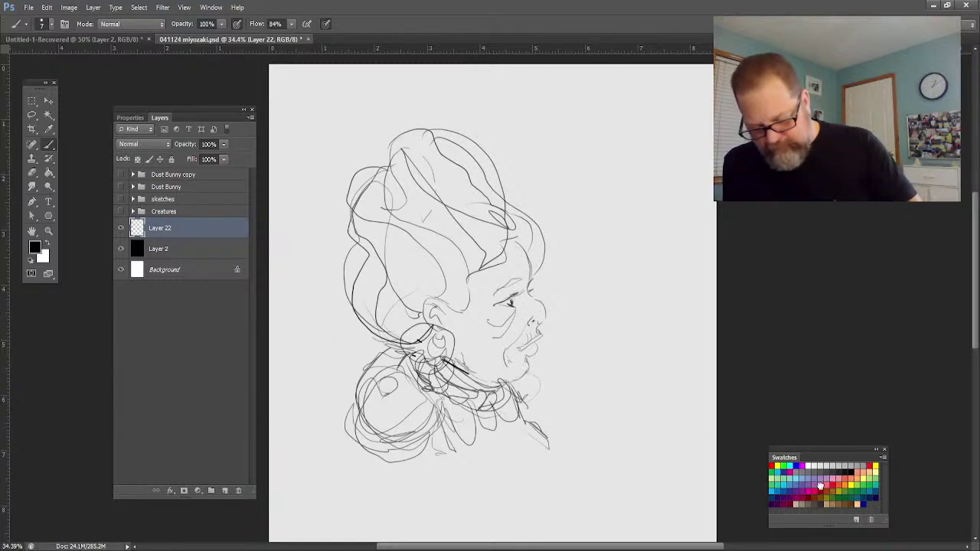
Paint the face and ear pink with a much larger brush on a new layer above the line sketch.
left_click(825, 481)
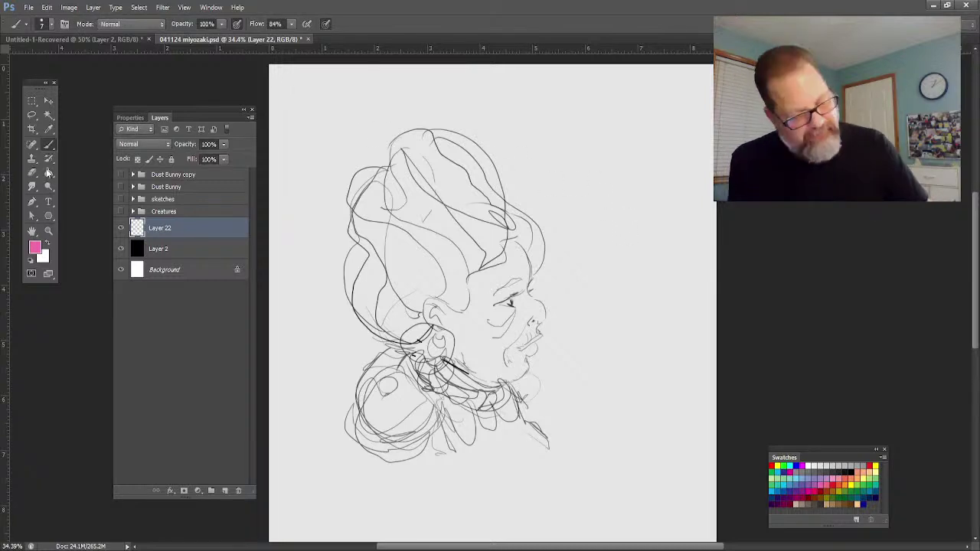
key("ctrl+shift+alt+n")
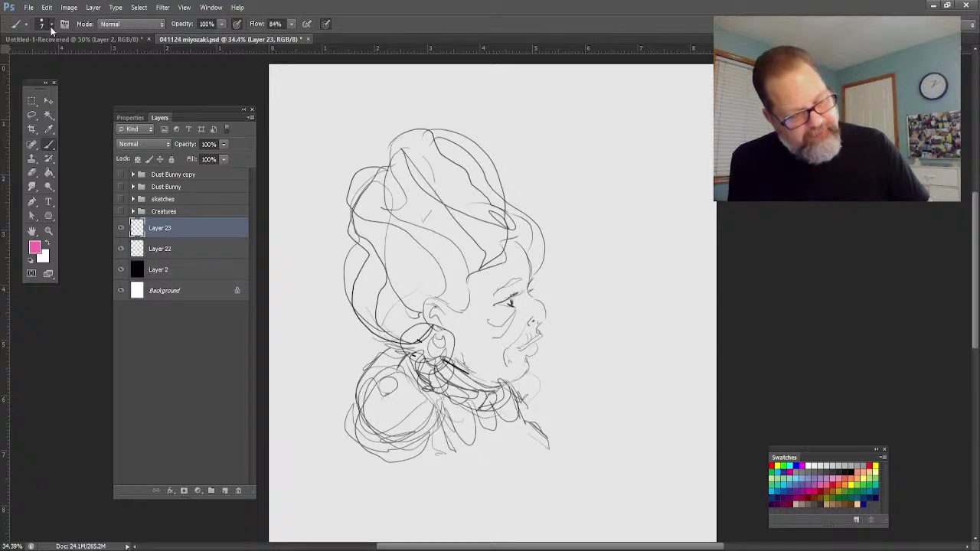
key("bracketright")
key("bracketright")
key("bracketright")
key("bracketright")
key("bracketright")
key("bracketright")
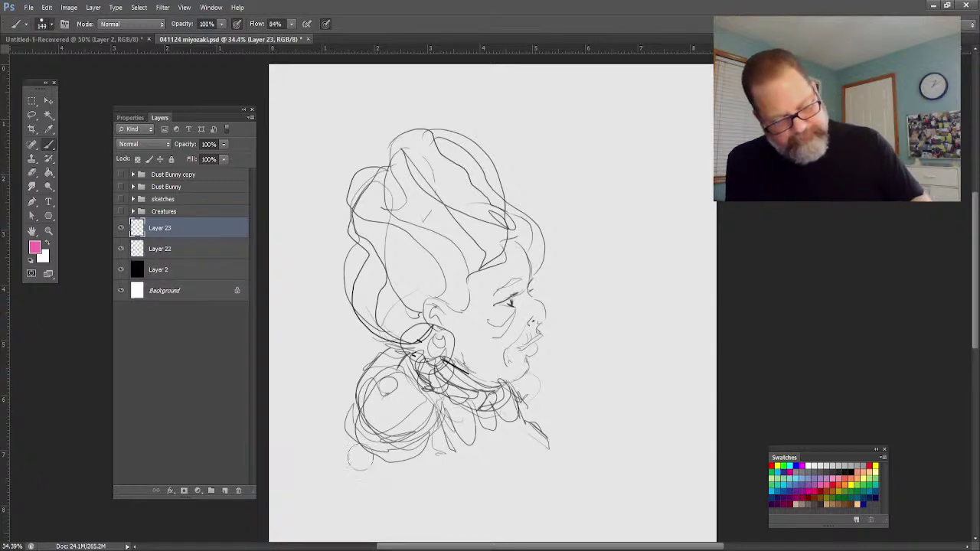
mouse_move(479, 344)
left_mouse_down()
mouse_move(437, 314)
mouse_move(461, 327)
mouse_move(479, 373)
mouse_move(477, 310)
mouse_move(492, 324)
mouse_move(507, 308)
mouse_move(526, 319)
mouse_move(530, 308)
mouse_move(514, 359)
mouse_move(474, 364)
left_mouse_up()
Place Layer 23 beneath the line sketch on Layer 22 and lower its opacity to 24%.
left_click_drag(158, 230, 158, 264)
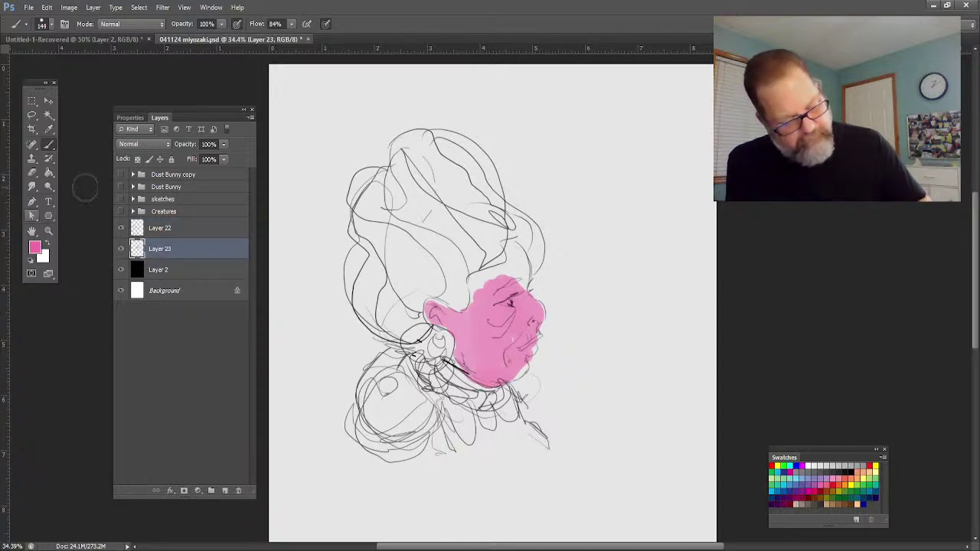
type("50")
key("Return")
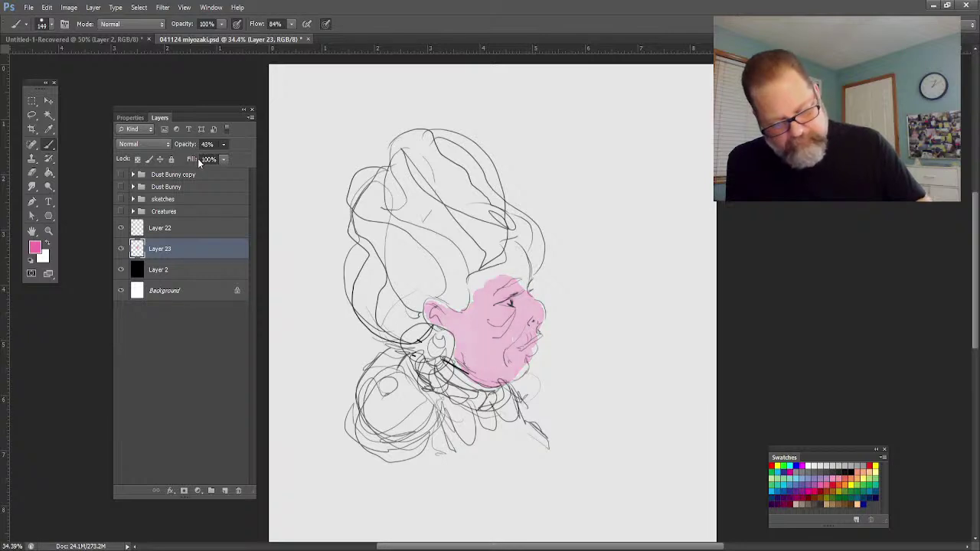
left_click_drag(186, 157, 187, 159)
Extend the pink over the forehead and the rest of the face, and paint red onto the cheek and lips.
mouse_move(482, 293)
left_mouse_down()
mouse_move(505, 265)
mouse_move(519, 266)
mouse_move(525, 351)
mouse_move(513, 366)
mouse_move(494, 360)
left_mouse_up()
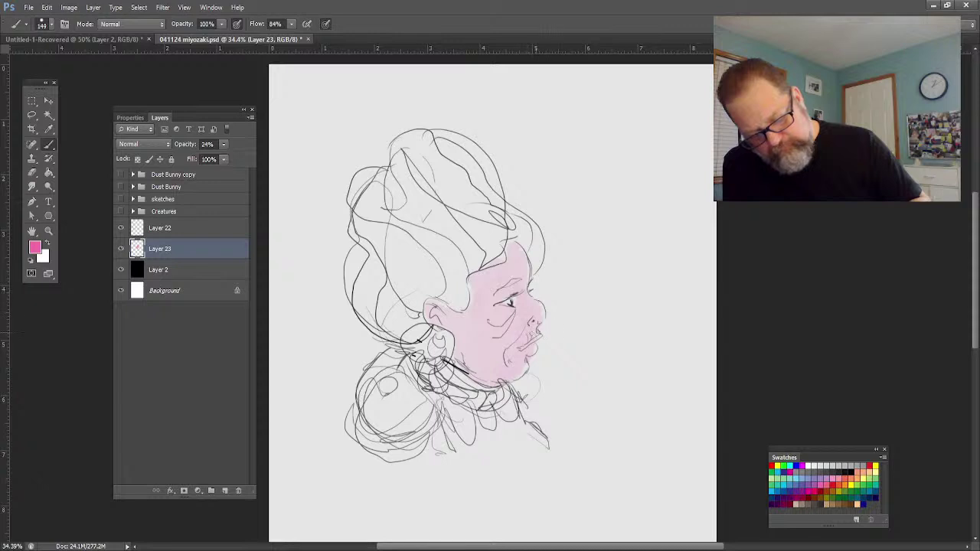
left_click(773, 466)
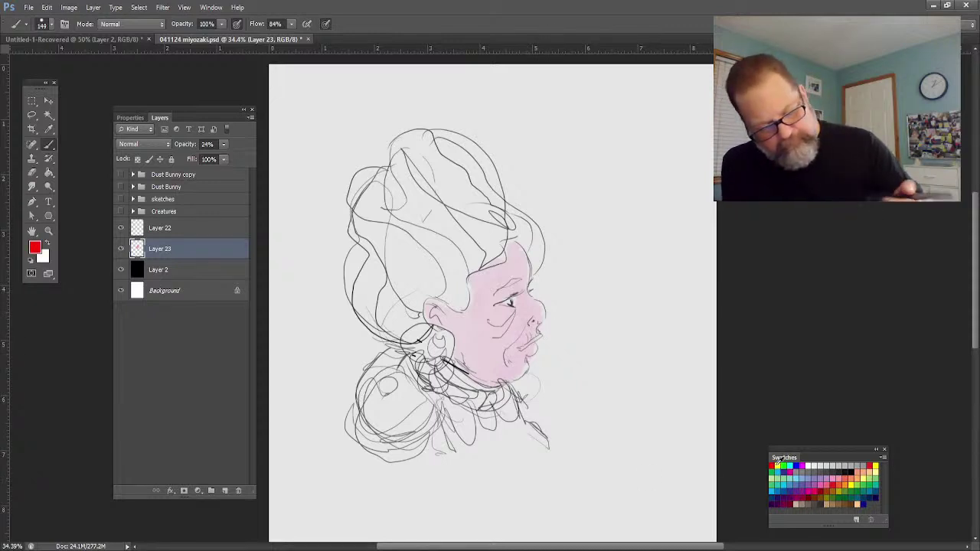
mouse_move(538, 339)
left_mouse_down()
mouse_move(477, 332)
mouse_move(502, 320)
mouse_move(471, 325)
left_mouse_up()
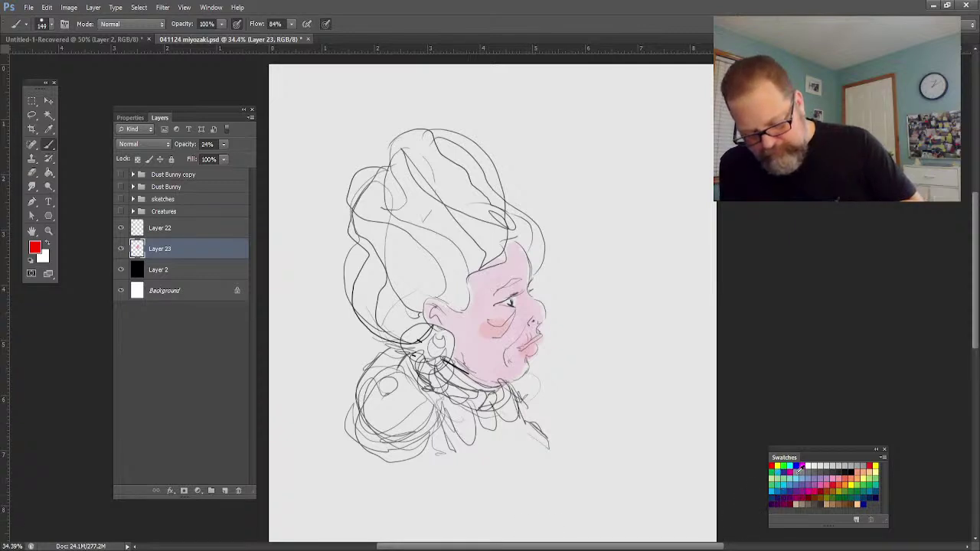
Paint the whole hairdo brown on Layer 23, from the front curls to the top and back.
left_click(852, 483)
left_click(841, 494)
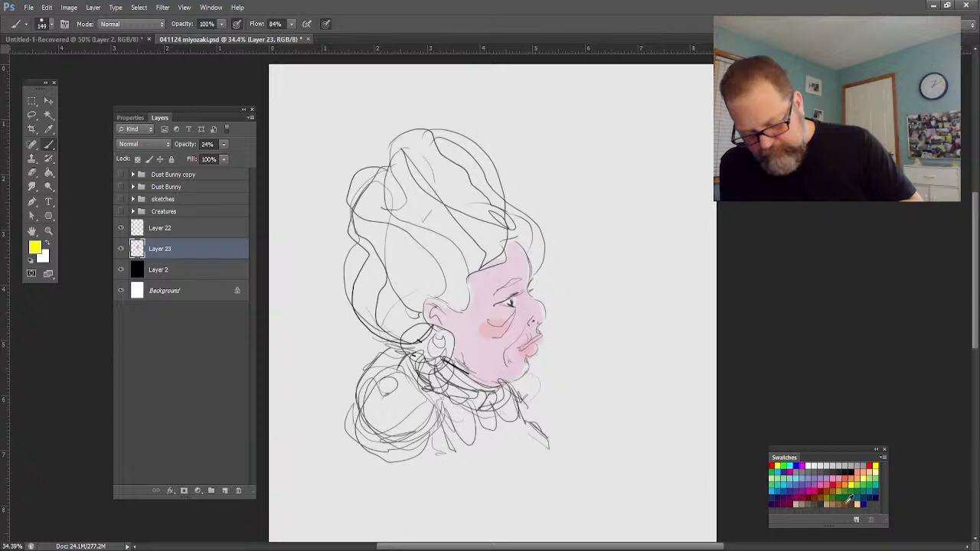
left_click(848, 498)
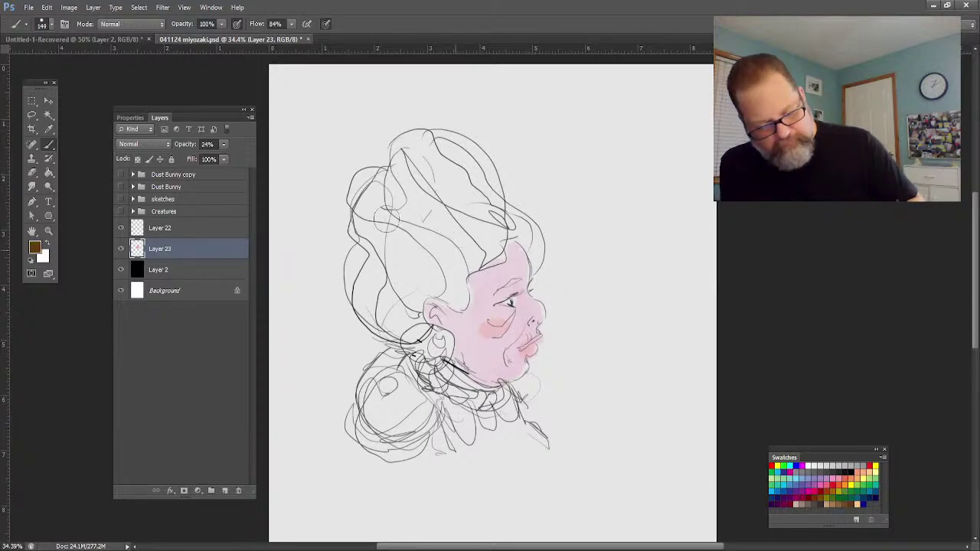
mouse_move(423, 218)
left_mouse_down()
mouse_move(465, 261)
mouse_move(455, 308)
left_mouse_up()
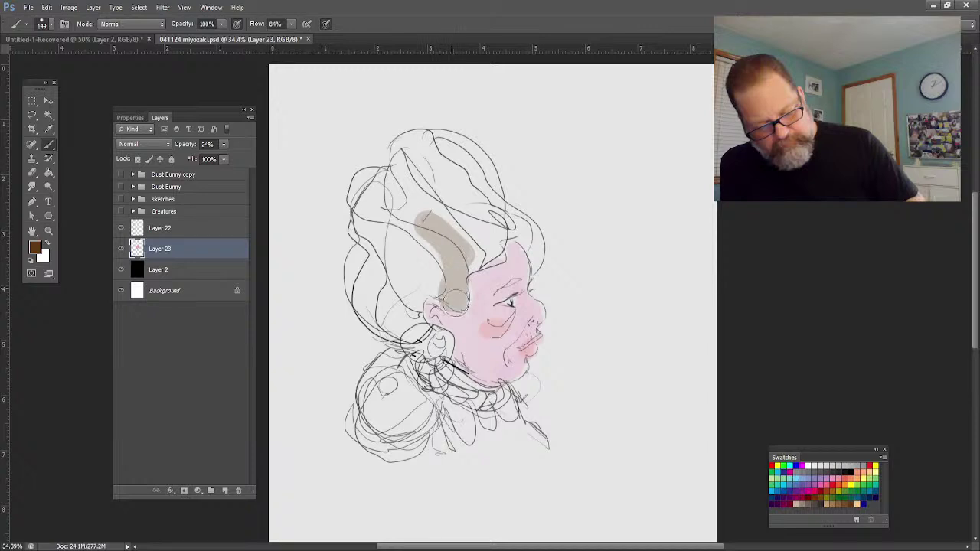
mouse_move(445, 230)
left_mouse_down()
mouse_move(489, 249)
mouse_move(452, 247)
mouse_move(441, 205)
mouse_move(474, 241)
mouse_move(495, 210)
mouse_move(536, 256)
left_mouse_up()
mouse_move(521, 214)
left_mouse_down()
mouse_move(449, 230)
mouse_move(406, 257)
mouse_move(383, 245)
left_mouse_up()
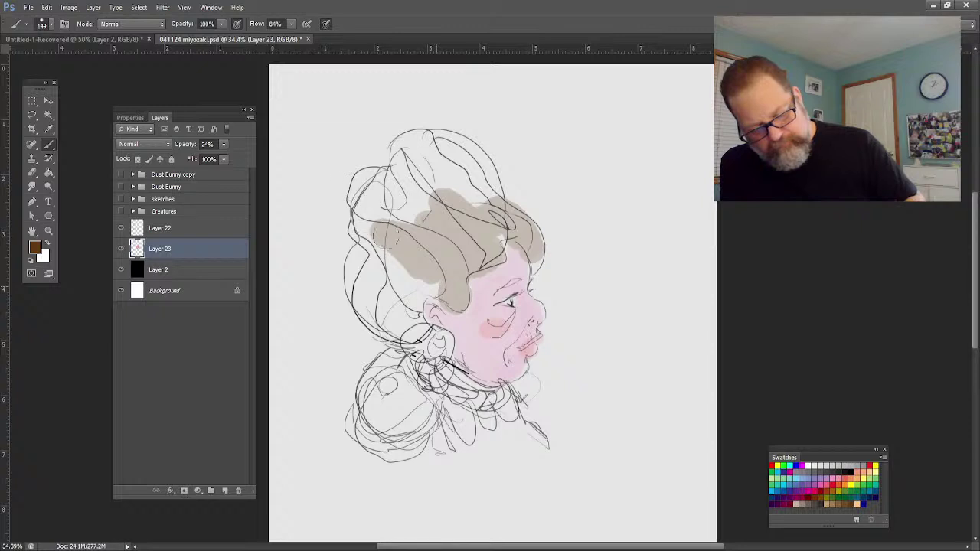
left_click_drag(381, 295, 402, 283)
mouse_move(387, 239)
left_mouse_down()
mouse_move(378, 295)
mouse_move(400, 239)
mouse_move(388, 305)
mouse_move(408, 306)
mouse_move(388, 280)
mouse_move(419, 295)
mouse_move(354, 267)
mouse_move(400, 244)
mouse_move(369, 205)
mouse_move(396, 284)
mouse_move(398, 268)
mouse_move(413, 290)
mouse_move(436, 290)
mouse_move(397, 305)
mouse_move(406, 205)
mouse_move(422, 211)
mouse_move(400, 159)
mouse_move(421, 140)
mouse_move(458, 192)
mouse_move(446, 145)
mouse_move(461, 140)
mouse_move(492, 184)
mouse_move(457, 157)
mouse_move(467, 198)
mouse_move(427, 175)
mouse_move(421, 198)
mouse_move(469, 199)
mouse_move(498, 287)
left_mouse_up()
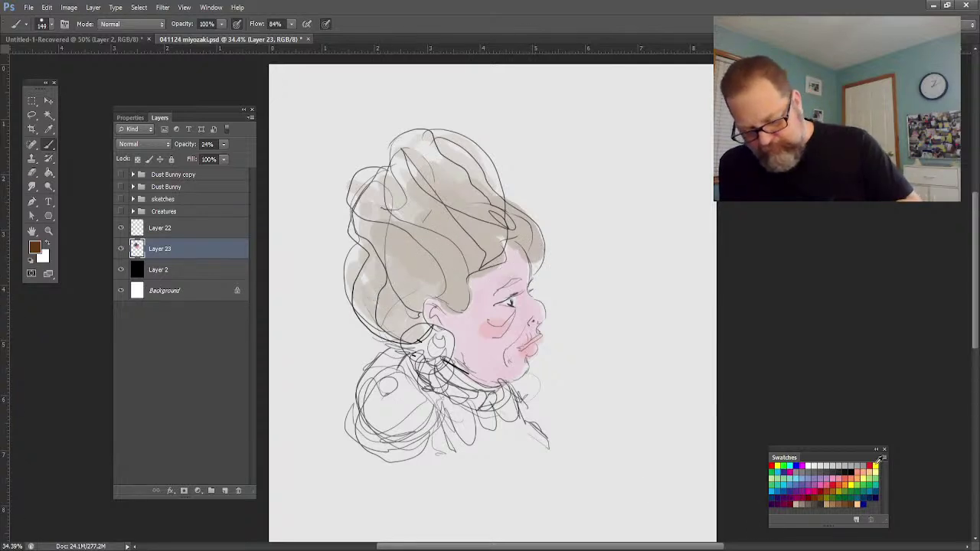
Paint yellow over the earring, collar, neckline and puffed shoulder, and add a yellow spot at the front hairline.
left_click(873, 465)
mouse_move(478, 406)
left_mouse_down()
mouse_move(498, 429)
mouse_move(528, 436)
mouse_move(460, 398)
mouse_move(429, 337)
mouse_move(525, 408)
mouse_move(529, 381)
left_mouse_up()
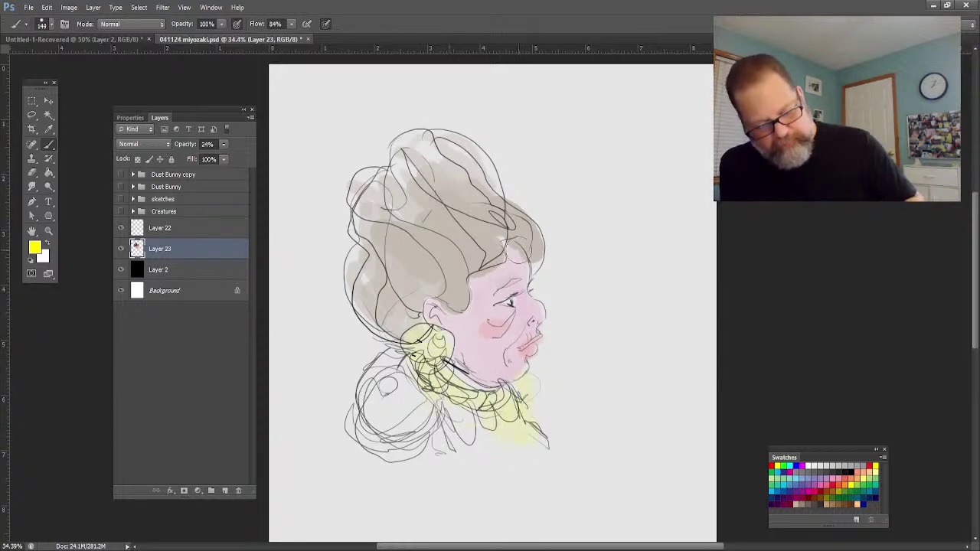
mouse_move(518, 253)
left_mouse_down()
mouse_move(527, 247)
mouse_move(511, 257)
left_mouse_up()
mouse_move(404, 374)
left_mouse_down()
mouse_move(389, 398)
mouse_move(368, 381)
mouse_move(380, 454)
mouse_move(379, 400)
mouse_move(418, 417)
left_mouse_up()
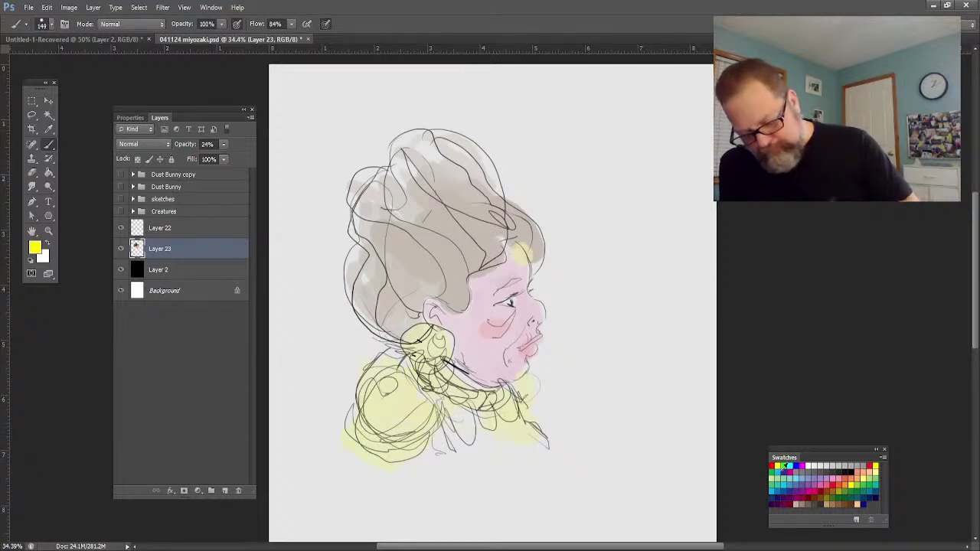
Paint light blue over the shoulder and hanging collar pieces, and purple over the back of the hairdo.
left_click(776, 488)
mouse_move(469, 403)
left_mouse_down()
mouse_move(478, 384)
mouse_move(483, 408)
mouse_move(494, 400)
mouse_move(536, 439)
mouse_move(479, 417)
mouse_move(525, 431)
mouse_move(470, 444)
mouse_move(447, 391)
mouse_move(478, 383)
mouse_move(457, 423)
mouse_move(416, 374)
mouse_move(407, 411)
mouse_move(374, 386)
mouse_move(436, 407)
mouse_move(523, 397)
mouse_move(495, 391)
left_mouse_up()
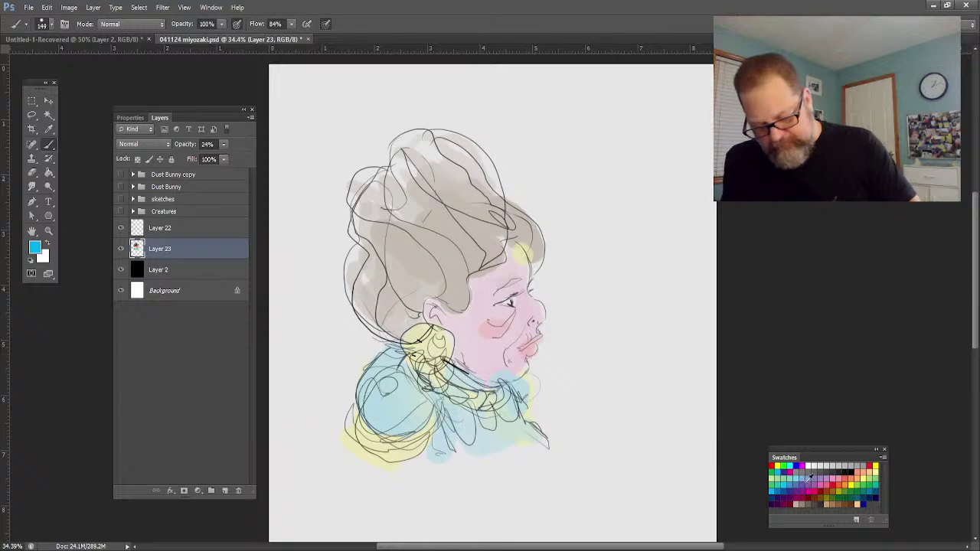
left_click(803, 484)
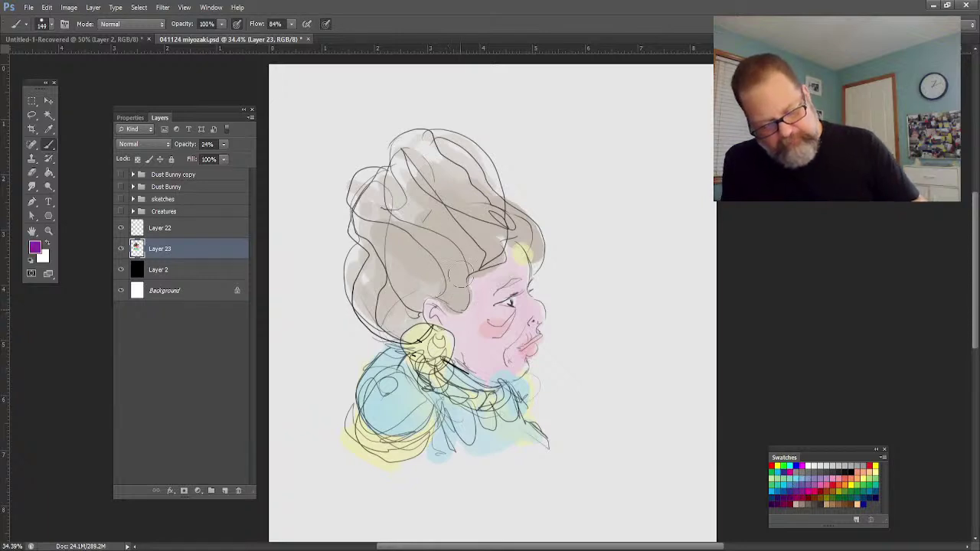
mouse_move(441, 264)
left_mouse_down()
mouse_move(414, 312)
mouse_move(362, 310)
mouse_move(383, 311)
mouse_move(375, 280)
mouse_move(436, 280)
mouse_move(415, 269)
mouse_move(371, 200)
mouse_move(372, 252)
left_mouse_up()
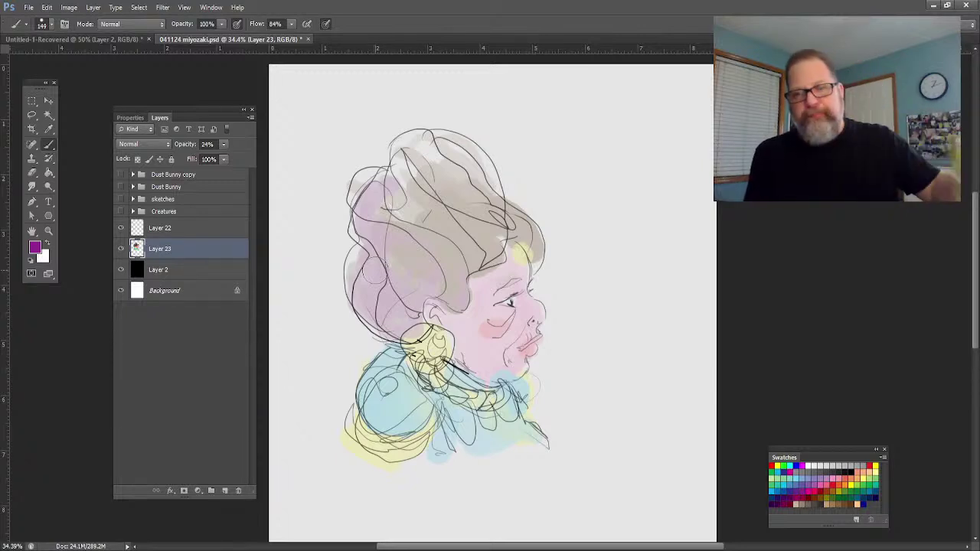
Group Layer 22 and Layer 23 into a group named witch and hide it.
left_click(157, 225, "shift")
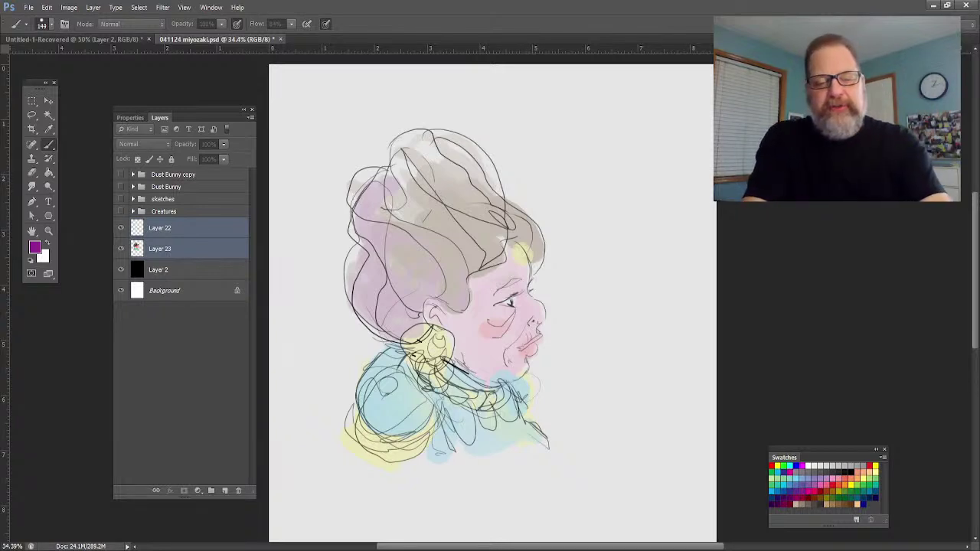
key("Return")
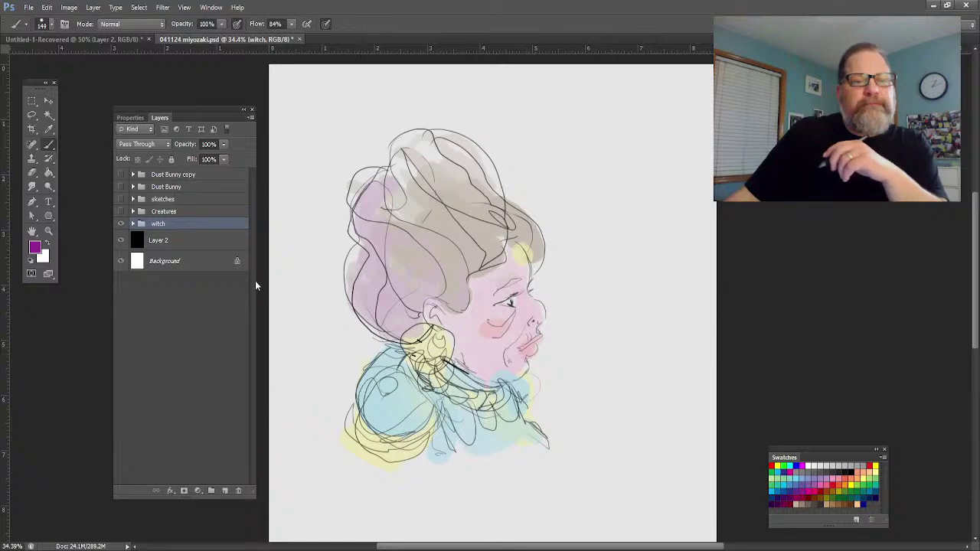
left_click(120, 224)
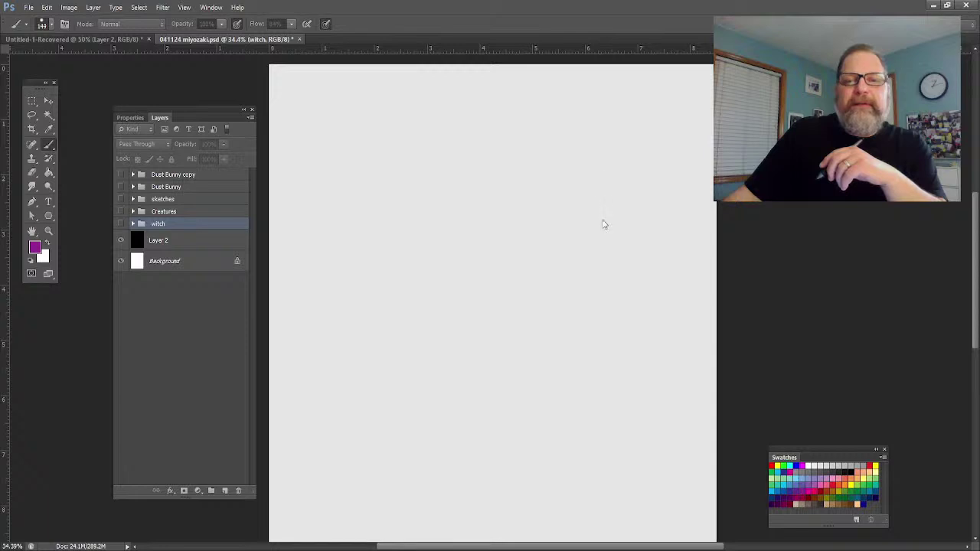
Create a new layer above the hidden witch group and reset the colours to black and white for the Brush.
key("ctrl+shift+alt+n")
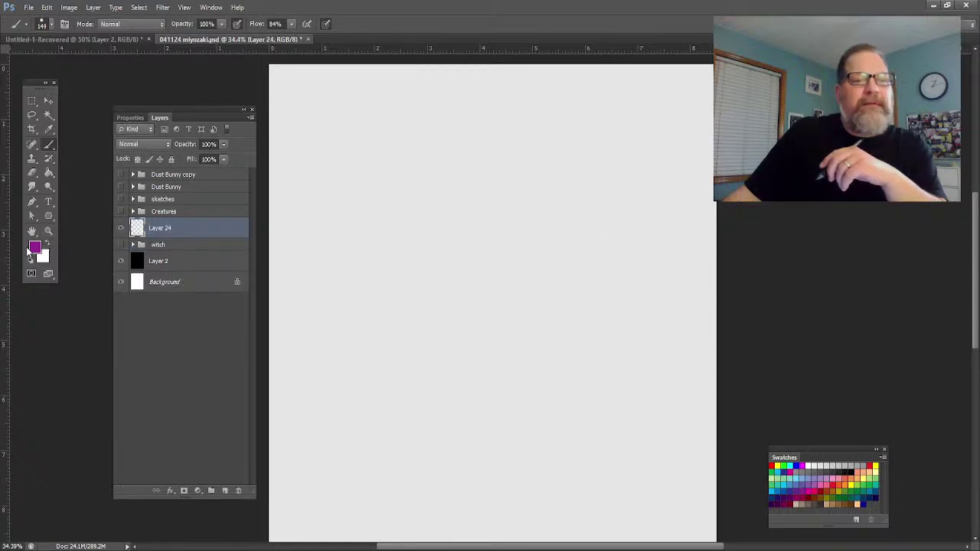
key("i")
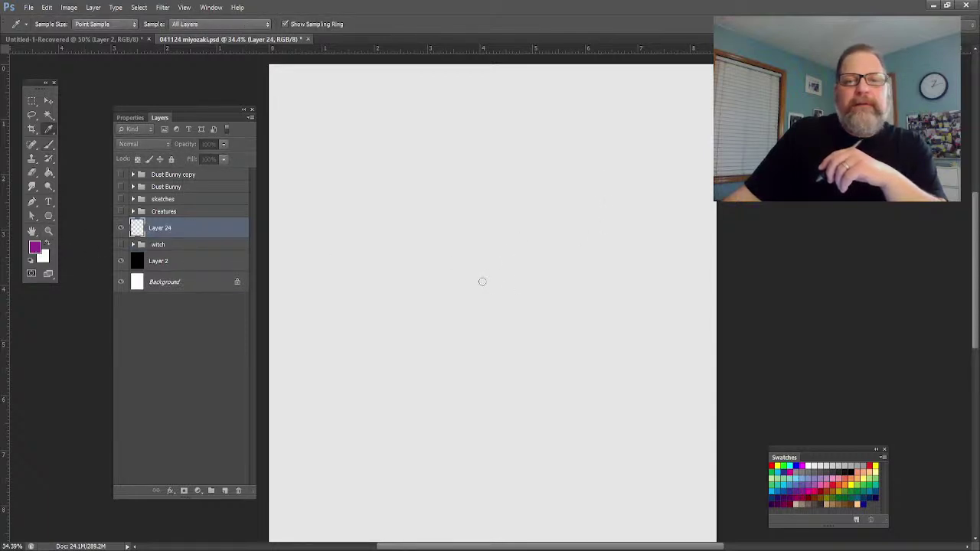
left_click(49, 144)
key("d")
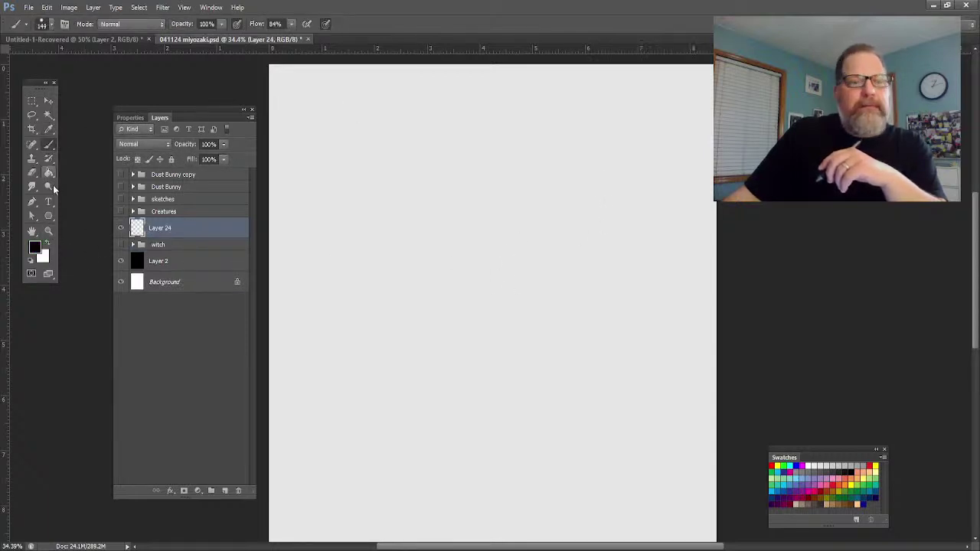
left_click(46, 230)
left_click_drag(349, 230, 390, 209)
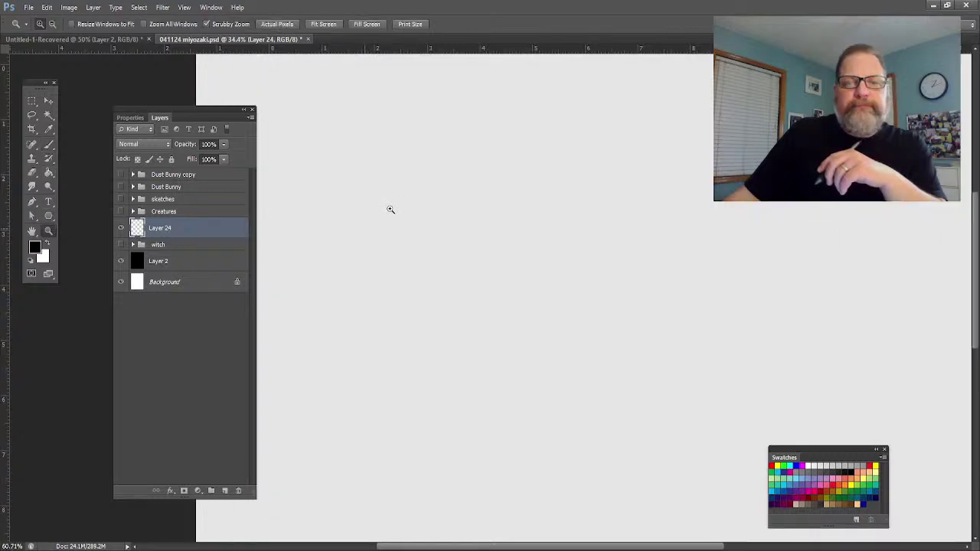
key("ctrl+plus")
left_click(48, 159)
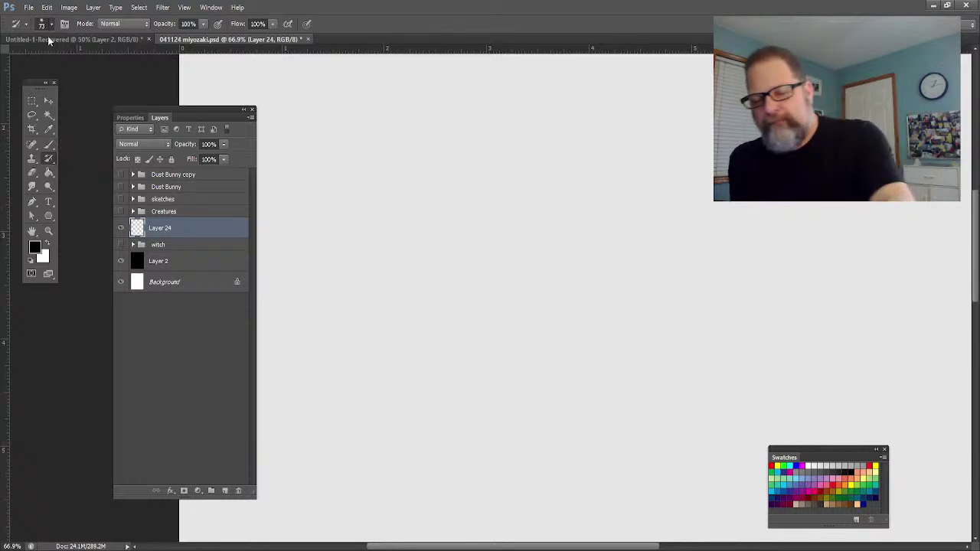
key("BackSpace")
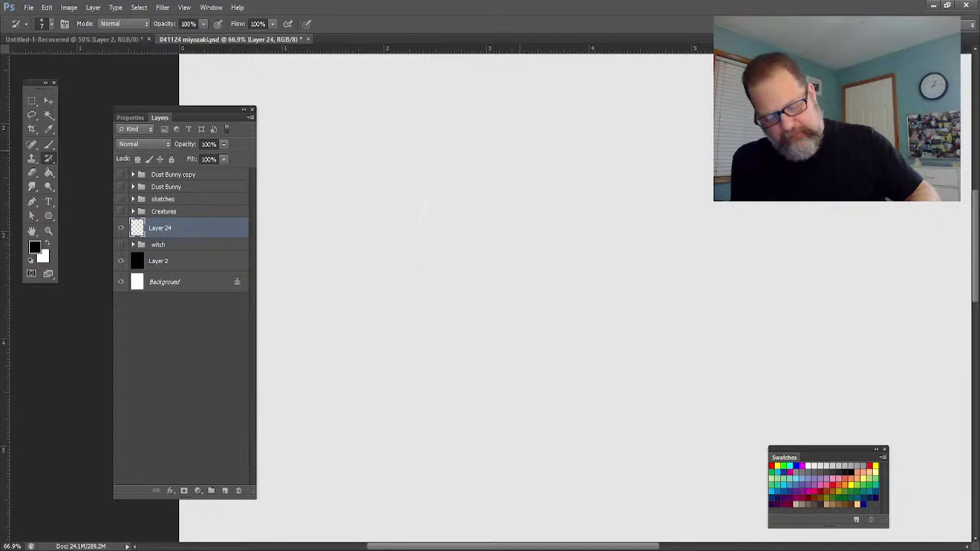
key("ctrl+z")
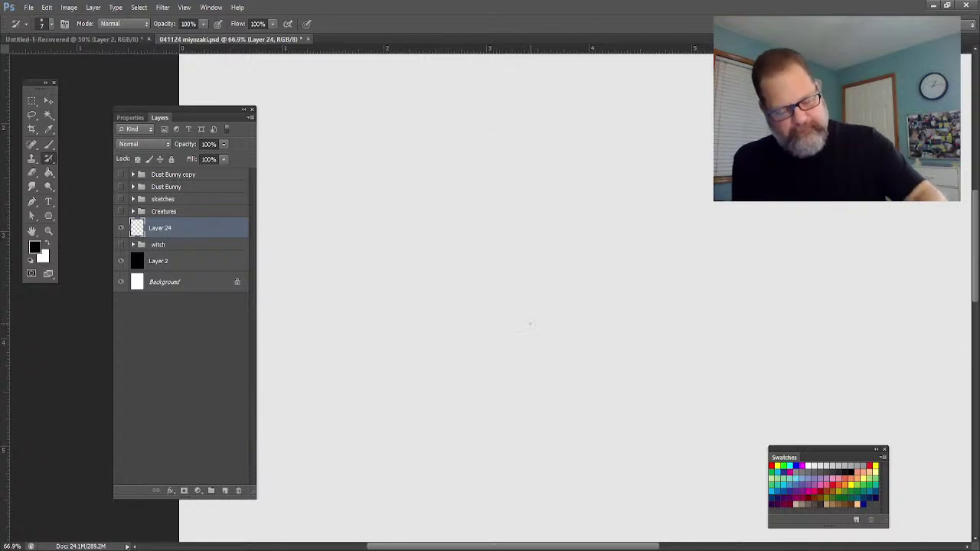
With the Brush reduced to size 7, sketch a round head with a curved centre line, wide jaw and two ears.
key("b")
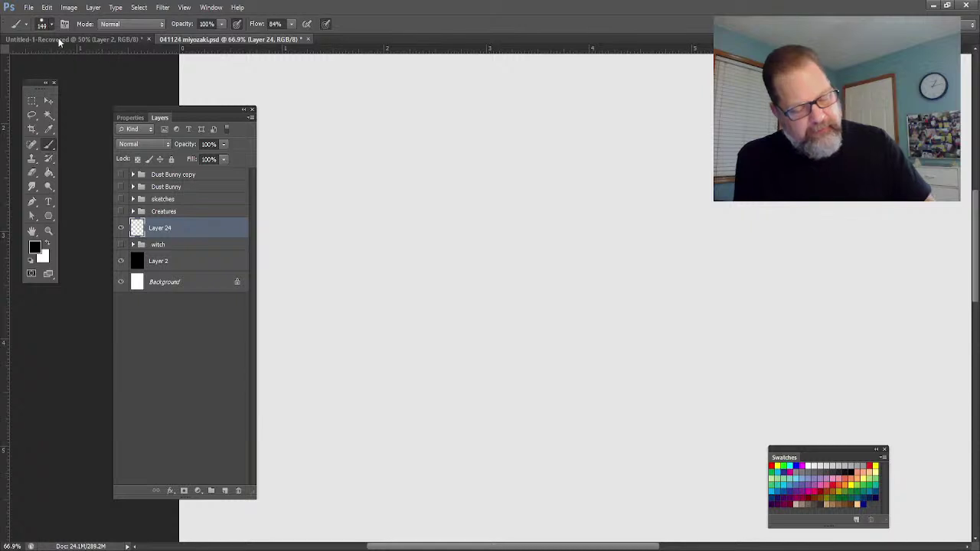
key("bracketleft")
key("bracketleft")
key("bracketleft")
key("bracketleft")
key("bracketleft")
key("bracketleft")
key("bracketleft")
key("bracketleft")
key("bracketleft")
key("bracketleft")
key("bracketleft")
key("bracketleft")
key("bracketleft")
key("bracketleft")
key("bracketleft")
key("bracketleft")
key("bracketleft")
key("bracketleft")
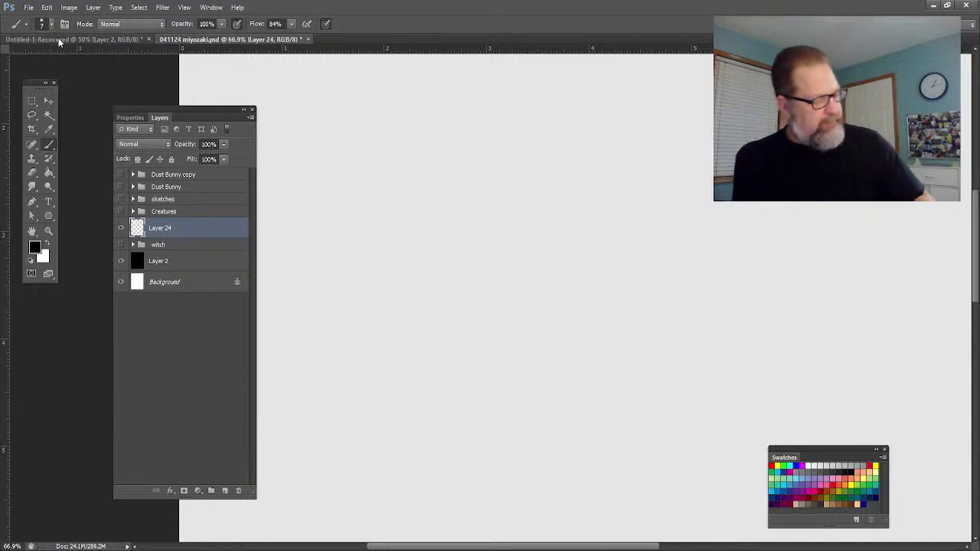
mouse_move(387, 205)
left_mouse_down()
mouse_move(434, 328)
mouse_move(422, 146)
mouse_move(574, 219)
mouse_move(385, 222)
left_mouse_up()
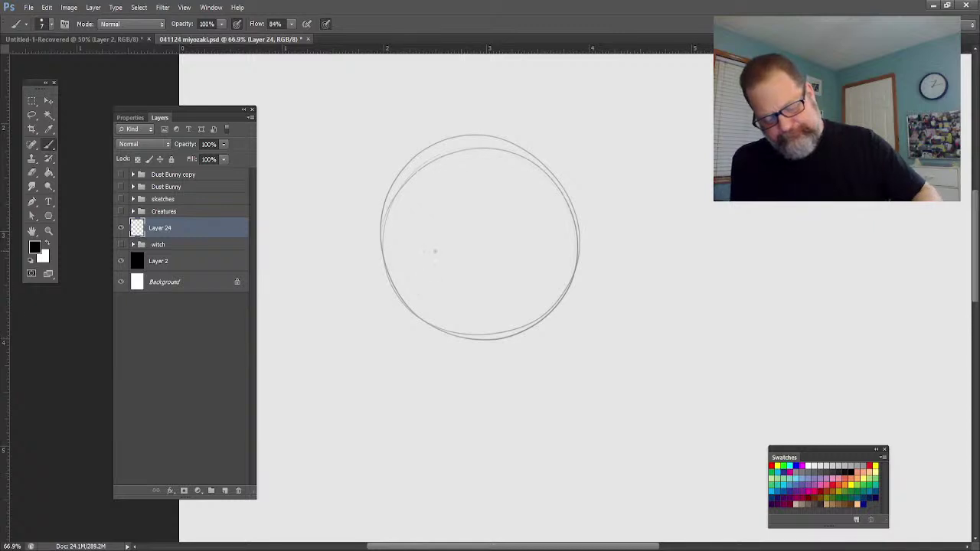
left_click_drag(501, 197, 505, 363)
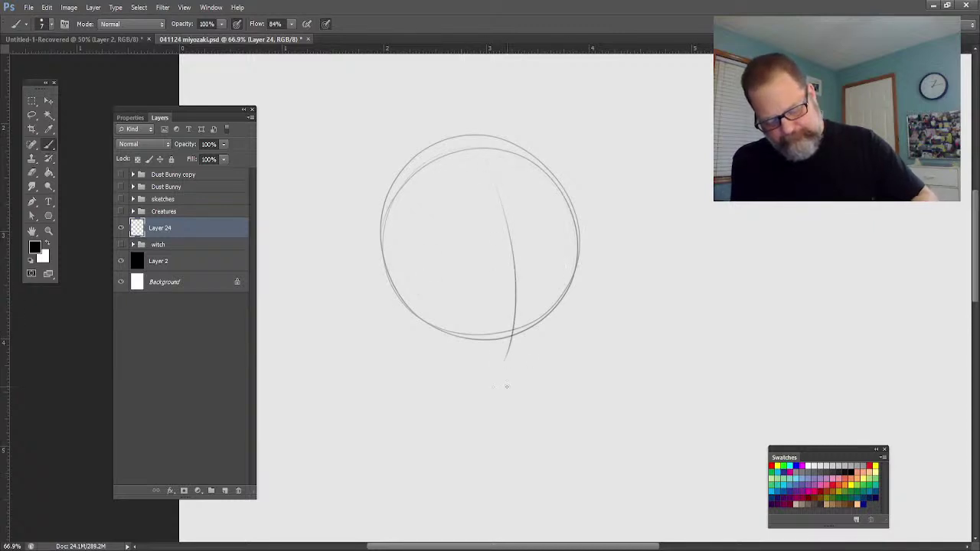
mouse_move(573, 301)
left_mouse_down()
mouse_move(562, 354)
mouse_move(573, 333)
mouse_move(500, 373)
mouse_move(435, 356)
mouse_move(450, 371)
mouse_move(425, 353)
mouse_move(391, 293)
mouse_move(383, 229)
left_mouse_up()
mouse_move(392, 275)
left_mouse_down()
mouse_move(412, 338)
mouse_move(498, 381)
mouse_move(584, 301)
mouse_move(530, 373)
left_mouse_up()
left_click_drag(575, 332, 417, 359)
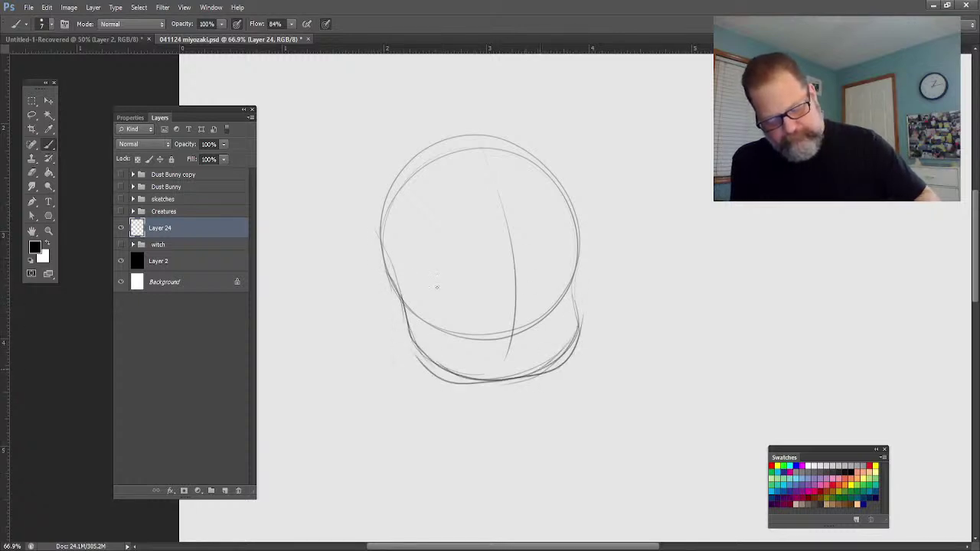
left_click_drag(573, 268, 575, 310)
left_click_drag(387, 269, 405, 331)
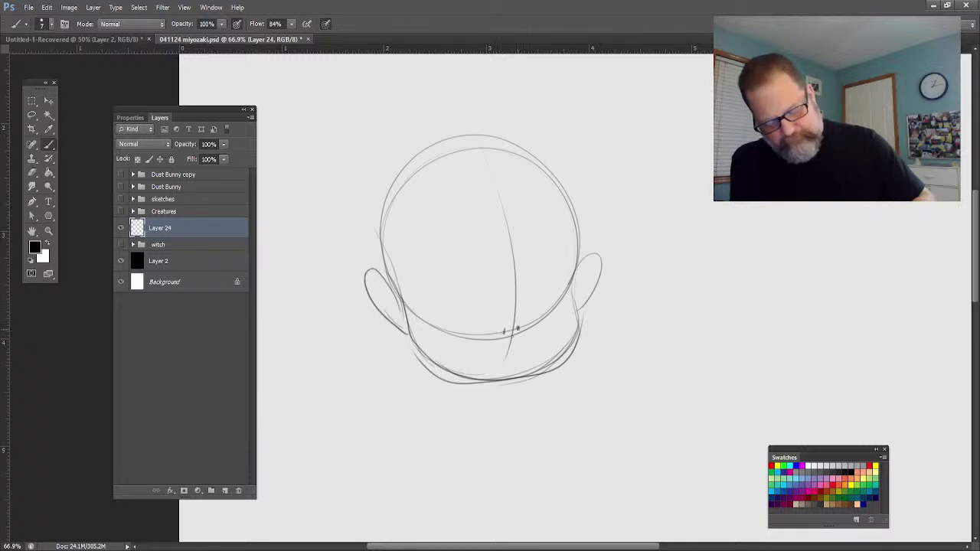
Sketch the mouth, round eyes and short eyebrows on the face, then darken the mouth and one side of the jaw.
left_click_drag(539, 344, 470, 354)
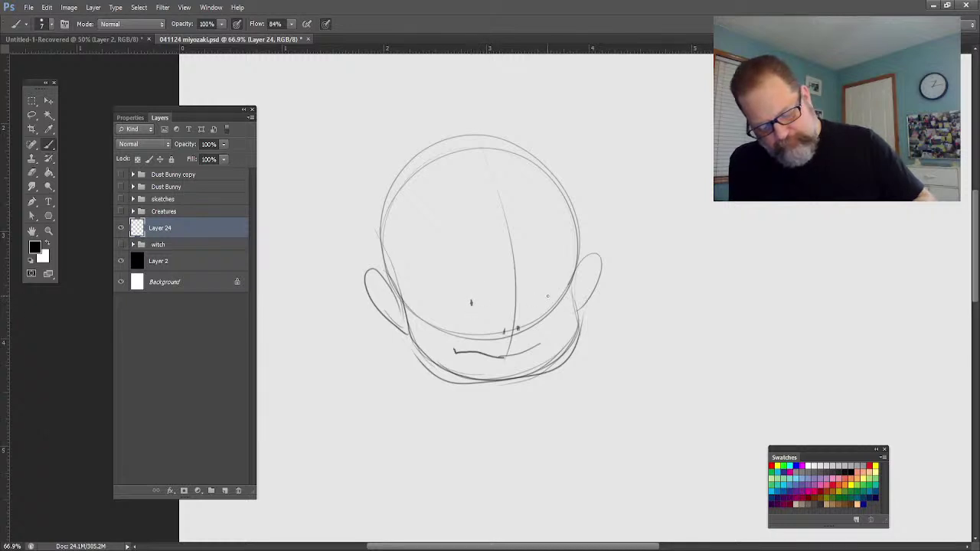
left_click_drag(562, 284, 560, 302)
mouse_move(475, 289)
left_mouse_down()
mouse_move(449, 305)
mouse_move(473, 313)
mouse_move(452, 326)
mouse_move(465, 325)
left_mouse_up()
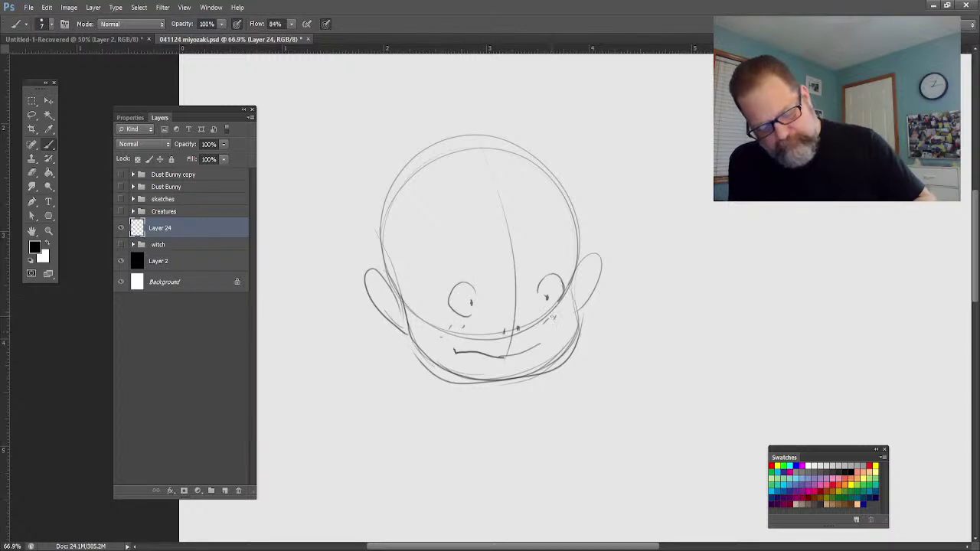
left_click_drag(451, 254, 461, 247)
left_click_drag(549, 251, 555, 242)
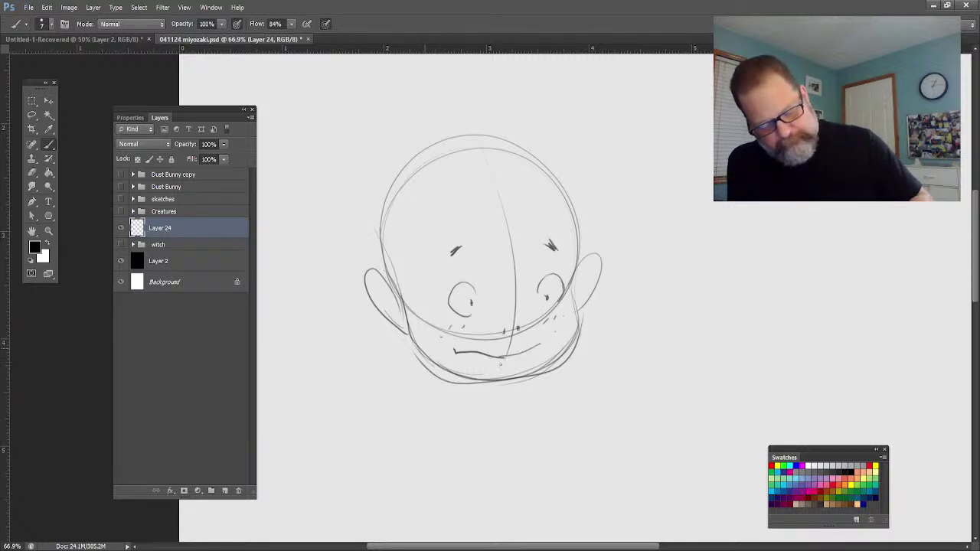
mouse_move(414, 334)
left_mouse_down()
mouse_move(443, 367)
mouse_move(528, 350)
mouse_move(500, 360)
mouse_move(520, 354)
left_mouse_up()
left_click_drag(466, 354, 492, 360)
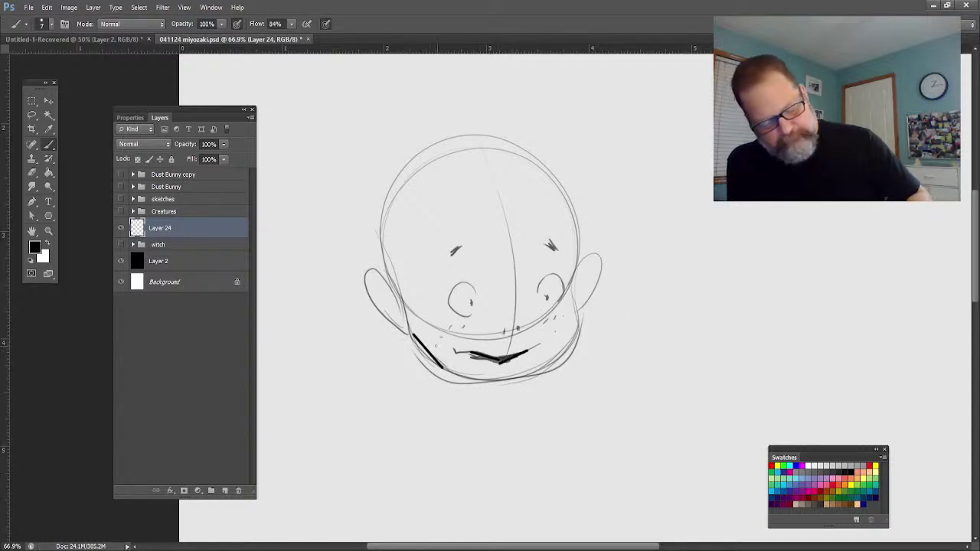
Sketch a pointed two-part collar under the chin and the side lines of the torso.
left_click_drag(457, 387, 463, 424)
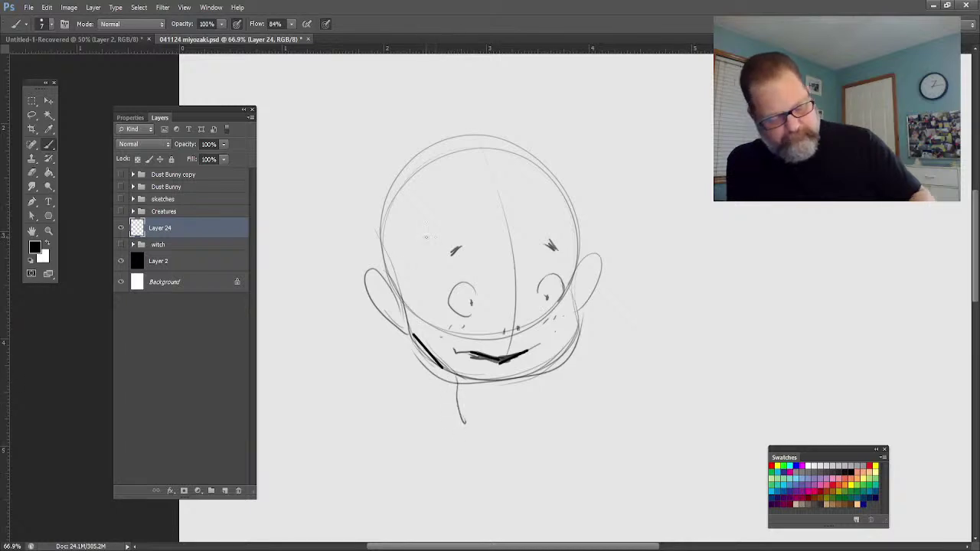
key("ctrl+z")
mouse_move(435, 362)
left_mouse_down()
mouse_move(466, 410)
mouse_move(507, 387)
mouse_move(562, 409)
mouse_move(504, 386)
left_mouse_up()
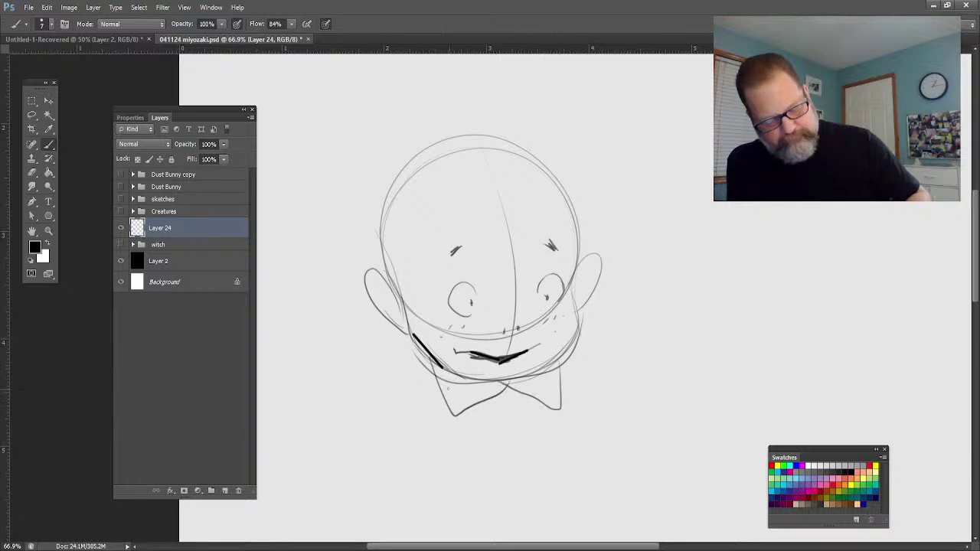
left_click_drag(415, 369, 417, 414)
left_click_drag(423, 353, 412, 443)
left_click_drag(564, 381, 607, 509)
left_click_drag(417, 395, 405, 481)
left_click_drag(411, 435, 406, 477)
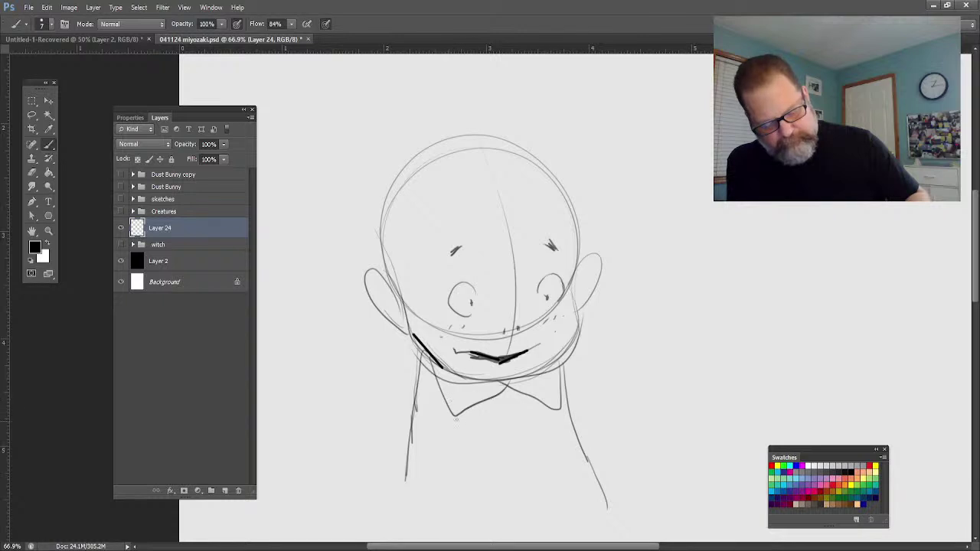
Sketch rounded sleeves with cuffs on both sides of the torso.
mouse_move(417, 367)
left_mouse_down()
mouse_move(415, 358)
mouse_move(397, 396)
mouse_move(382, 476)
left_mouse_up()
mouse_move(423, 379)
left_mouse_down()
mouse_move(420, 479)
mouse_move(387, 504)
mouse_move(376, 502)
mouse_move(373, 485)
left_mouse_up()
mouse_move(576, 373)
left_mouse_down()
mouse_move(633, 439)
mouse_move(616, 496)
mouse_move(603, 485)
mouse_move(633, 477)
mouse_move(612, 495)
mouse_move(639, 461)
left_mouse_up()
left_click_drag(645, 479, 607, 506)
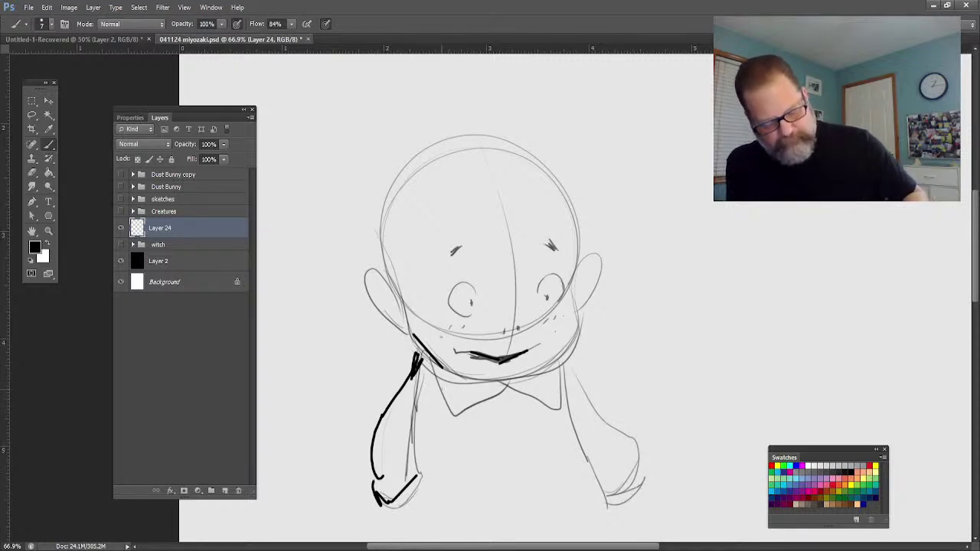
Sketch the straps and bib of the clothing over the chest below the collar.
left_click_drag(443, 385, 443, 445)
left_click_drag(426, 358, 438, 458)
left_click_drag(431, 392, 441, 460)
mouse_move(452, 398)
left_mouse_down()
mouse_move(455, 456)
mouse_move(470, 449)
left_mouse_up()
mouse_move(470, 451)
left_mouse_down()
mouse_move(527, 451)
mouse_move(552, 427)
left_mouse_up()
left_click_drag(554, 392, 559, 456)
mouse_move(562, 367)
left_mouse_down()
mouse_move(566, 461)
mouse_move(544, 453)
left_mouse_up()
left_click_drag(546, 447, 429, 461)
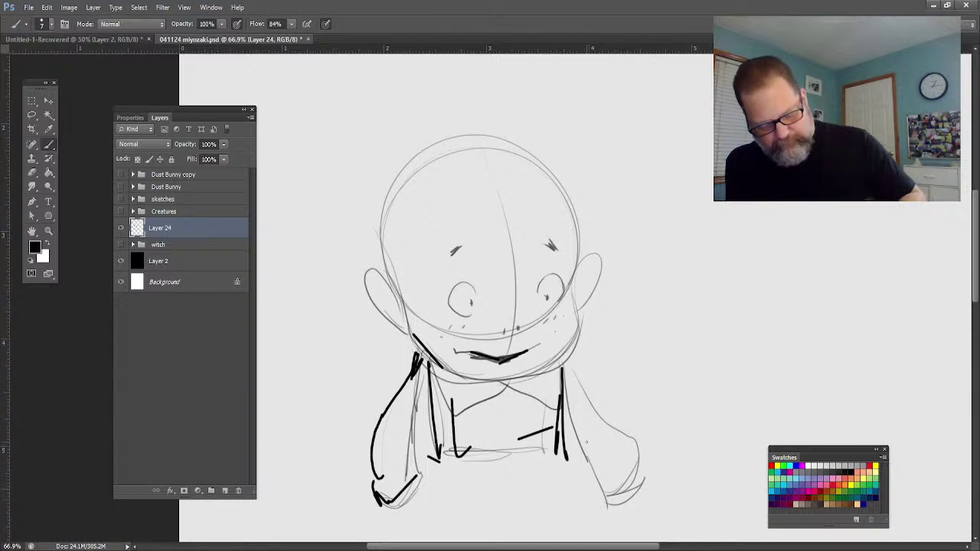
Sketch small hands with short pointed fingers below both sleeve cuffs.
left_click(32, 230)
mouse_move(410, 402)
left_mouse_down()
mouse_move(452, 352)
mouse_move(455, 295)
left_mouse_up()
left_click(49, 144)
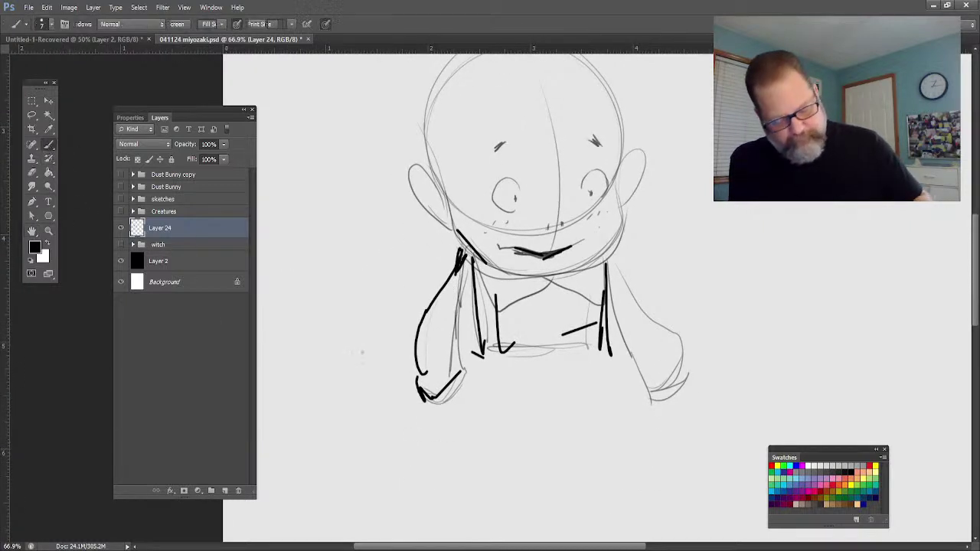
mouse_move(450, 386)
left_mouse_down()
mouse_move(458, 404)
mouse_move(431, 427)
mouse_move(427, 450)
left_mouse_up()
left_click_drag(442, 417, 441, 439)
left_click_drag(456, 395, 466, 421)
left_click_drag(462, 411, 450, 417)
mouse_move(664, 399)
left_mouse_down()
mouse_move(657, 396)
mouse_move(663, 418)
mouse_move(698, 415)
mouse_move(668, 440)
mouse_move(700, 433)
left_mouse_up()
mouse_move(688, 411)
left_mouse_down()
mouse_move(694, 429)
mouse_move(706, 425)
left_mouse_up()
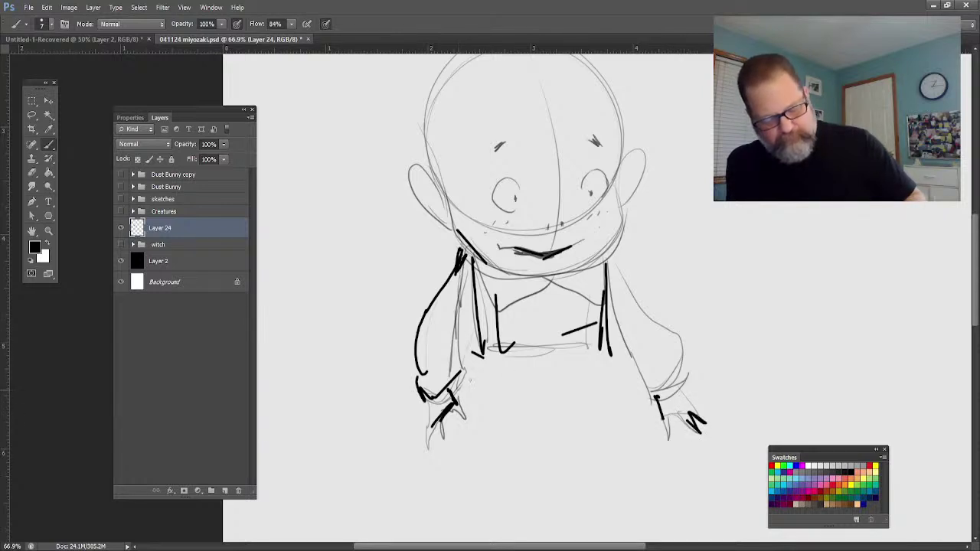
Sketch two round buttons below the bib's upper edge and the outer side lines of the overalls down past the hands.
left_click_drag(497, 380, 495, 379)
left_click_drag(597, 377, 597, 378)
mouse_move(661, 406)
left_mouse_down()
mouse_move(653, 484)
mouse_move(607, 511)
left_mouse_up()
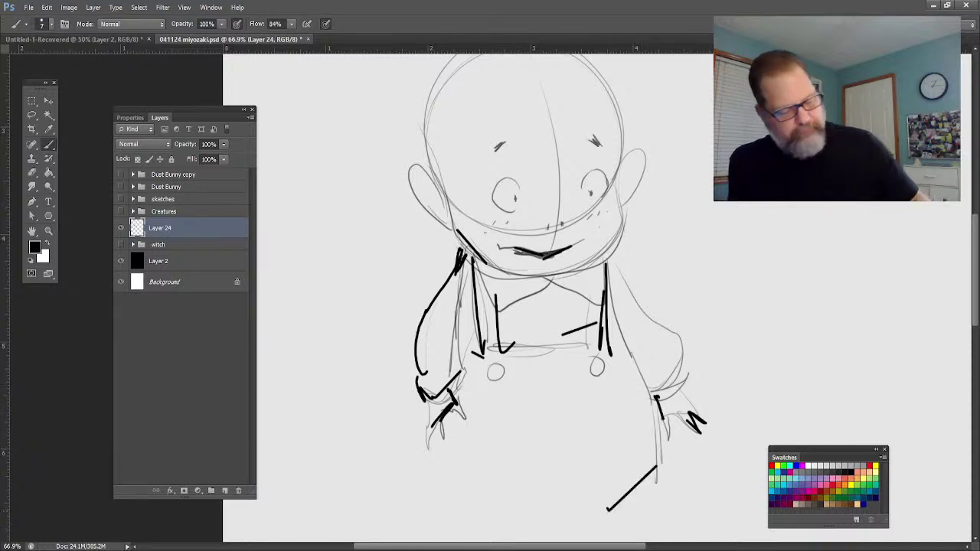
left_click_drag(451, 407, 464, 498)
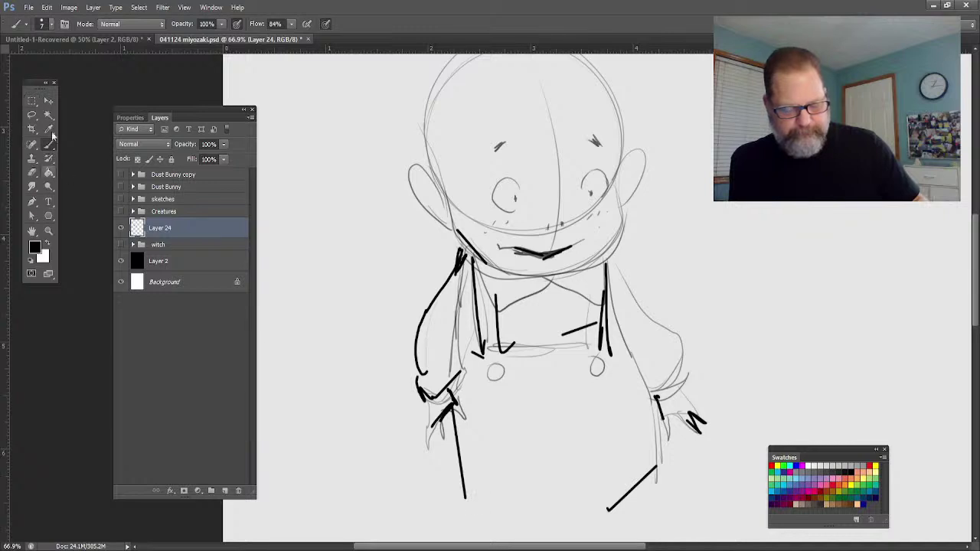
Sketch two short trouser legs ending in wide turned-up cuffs.
left_click(49, 229)
mouse_move(337, 357)
left_mouse_down()
mouse_move(354, 357)
mouse_move(319, 297)
left_mouse_up()
left_click(48, 159)
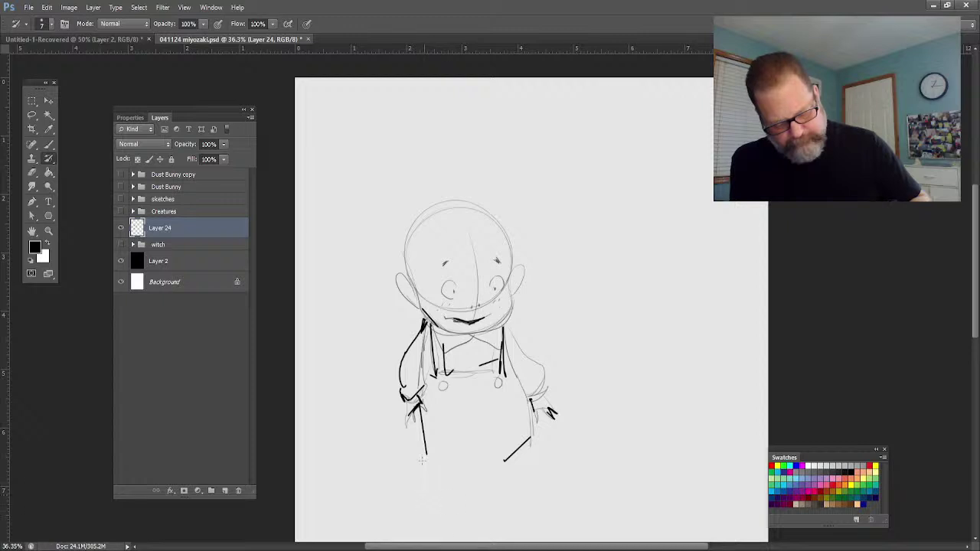
left_click(49, 144)
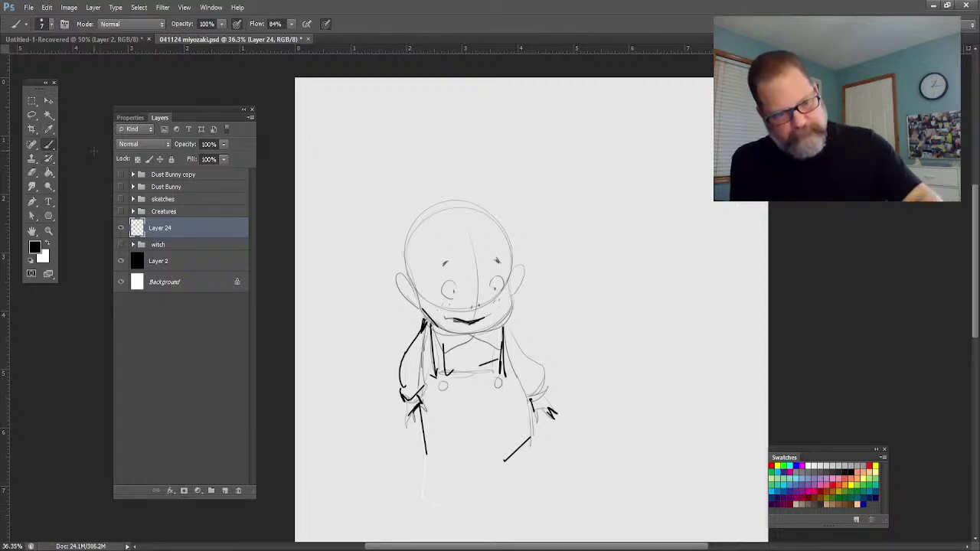
mouse_move(426, 431)
left_mouse_down()
mouse_move(421, 485)
mouse_move(467, 511)
mouse_move(478, 504)
left_mouse_up()
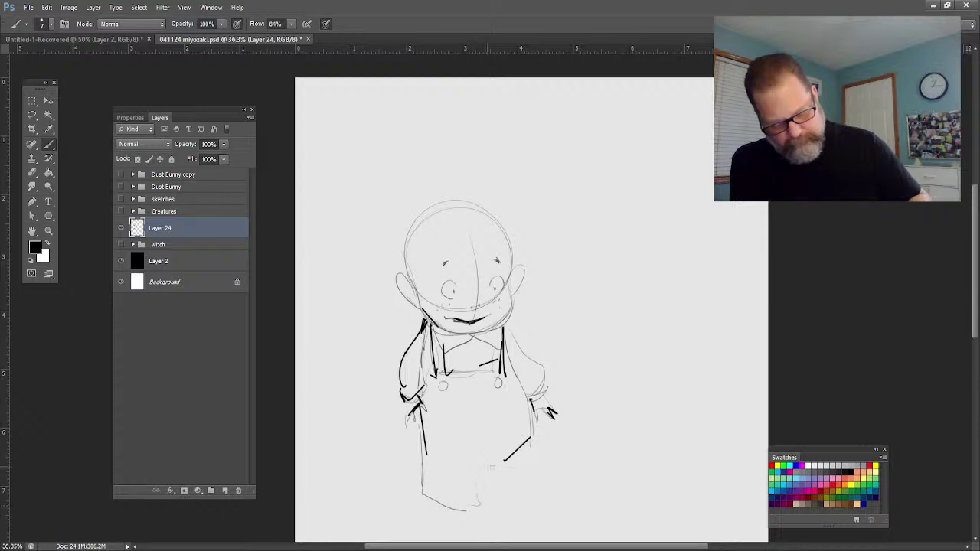
mouse_move(529, 438)
left_mouse_down()
mouse_move(518, 503)
mouse_move(481, 508)
mouse_move(522, 502)
mouse_move(481, 483)
mouse_move(527, 510)
left_mouse_up()
mouse_move(524, 505)
left_mouse_down()
mouse_move(435, 504)
mouse_move(462, 510)
left_mouse_up()
mouse_move(476, 478)
left_mouse_down()
mouse_move(462, 509)
mouse_move(422, 474)
left_mouse_up()
left_click_drag(418, 467, 421, 509)
left_click_drag(423, 510, 479, 511)
left_click_drag(421, 466, 421, 507)
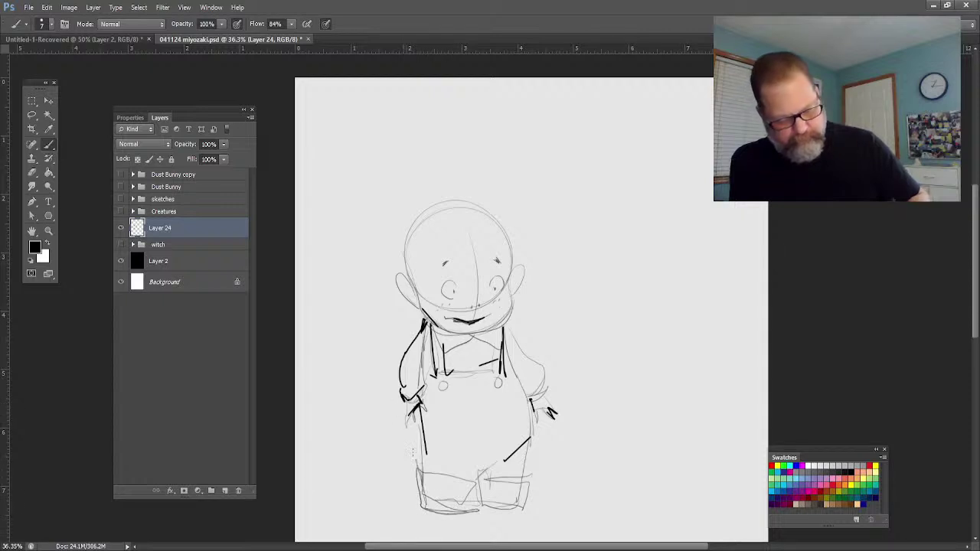
Add a fold above the trouser cuff and sketch the ankles and rounded shoes below both legs.
left_click_drag(418, 462, 440, 460)
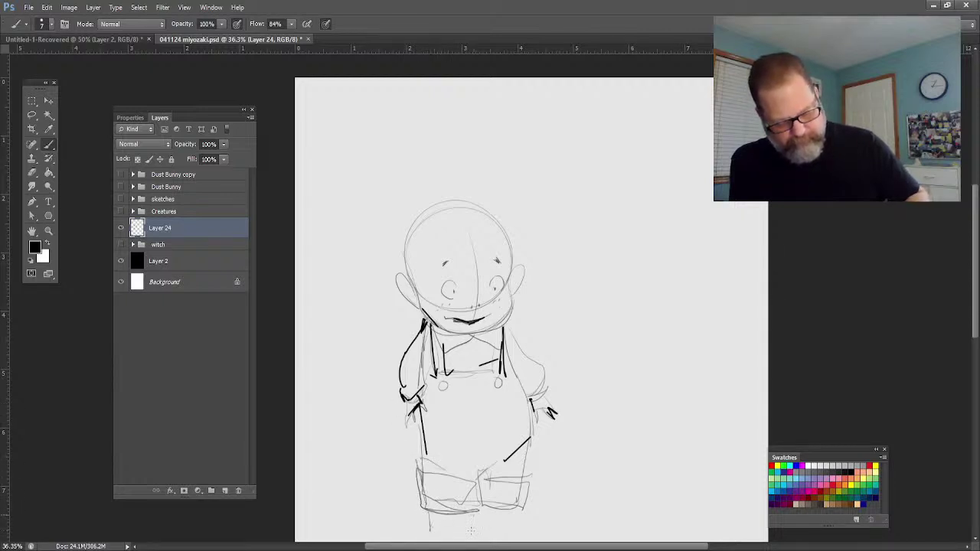
mouse_move(483, 507)
left_mouse_down()
mouse_move(484, 527)
mouse_move(533, 535)
mouse_move(533, 524)
mouse_move(481, 539)
left_mouse_up()
mouse_move(444, 510)
left_mouse_down()
mouse_move(459, 526)
mouse_move(416, 525)
mouse_move(467, 528)
left_mouse_up()
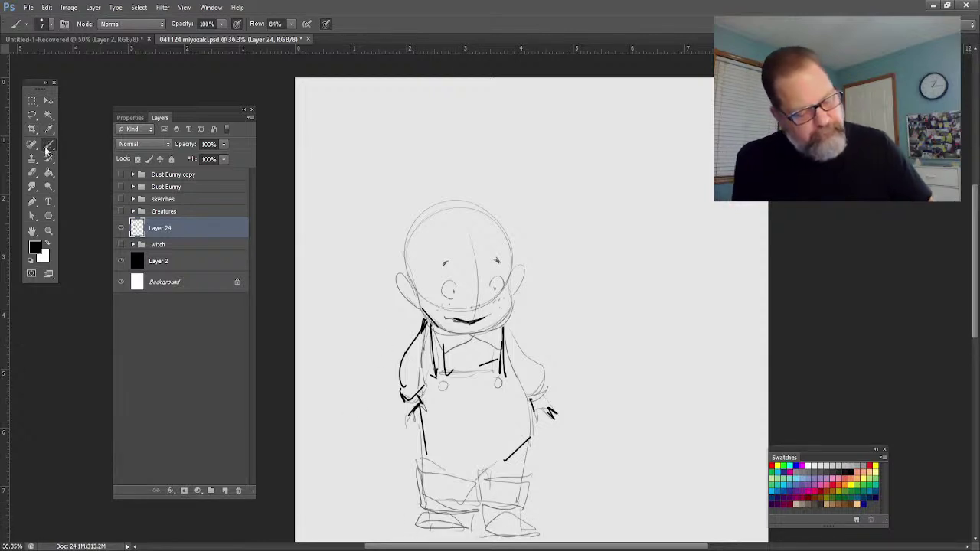
Select the cuff and hand of the arm with the darkened outline and move them down and outward to lengthen the arm.
left_click(32, 114)
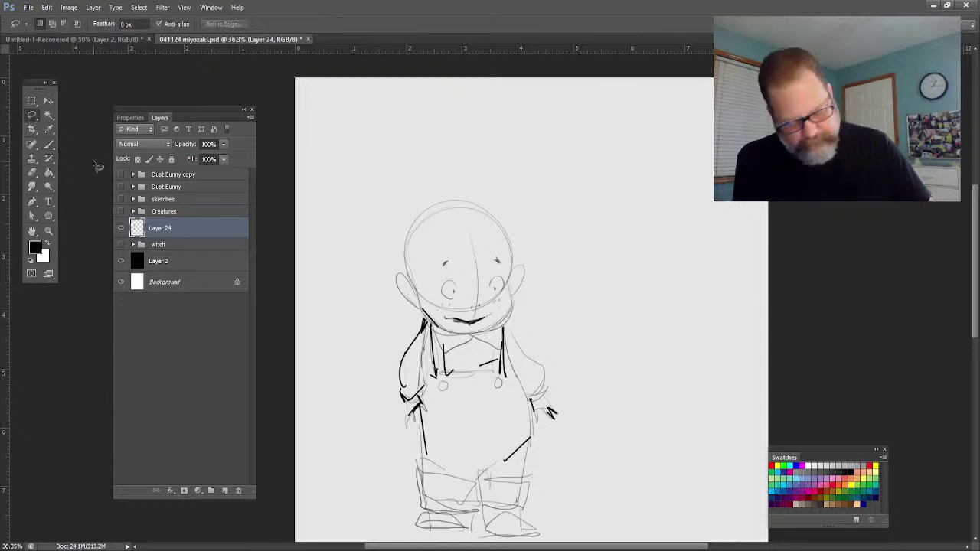
mouse_move(398, 406)
left_mouse_down()
mouse_move(424, 385)
mouse_move(436, 402)
mouse_move(432, 416)
mouse_move(420, 413)
mouse_move(399, 435)
mouse_move(388, 429)
mouse_move(399, 448)
mouse_move(391, 413)
mouse_move(385, 425)
mouse_move(391, 412)
mouse_move(397, 444)
left_mouse_up()
left_click(49, 100)
key("ctrl+d")
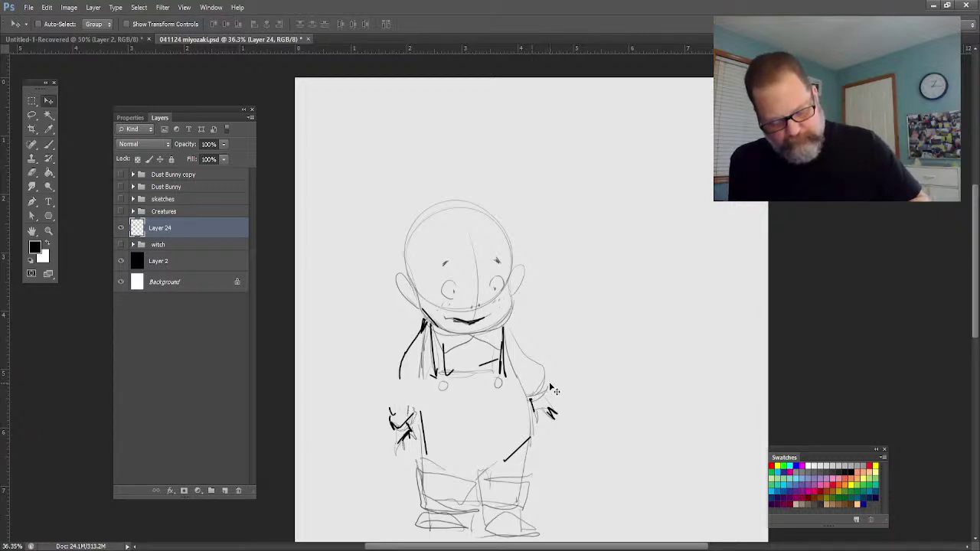
Select the cuff and hand of the opposite, lightly drawn arm and move them down and outward to match.
left_click(31, 114)
mouse_move(561, 396)
left_mouse_down()
mouse_move(533, 404)
mouse_move(557, 438)
mouse_move(540, 372)
left_mouse_up()
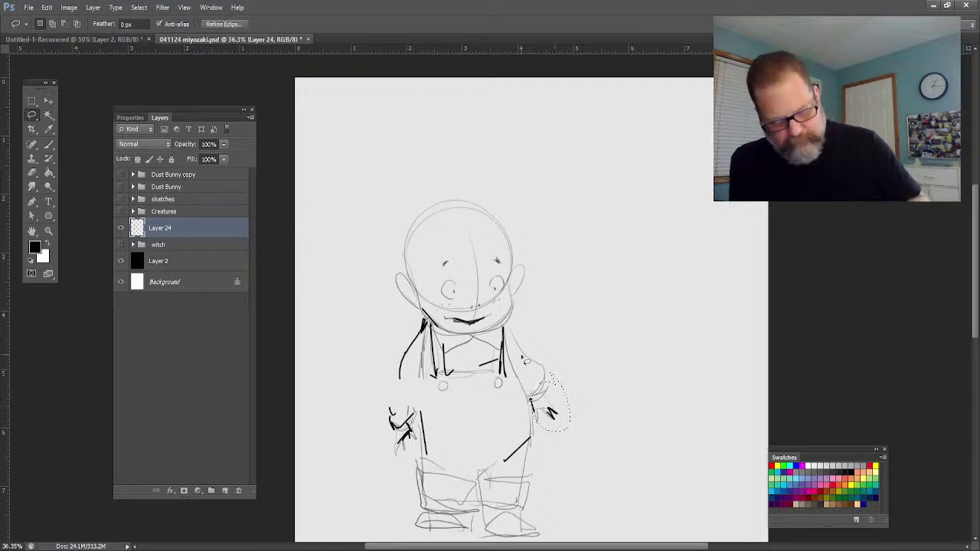
left_click(49, 100)
left_click_drag(527, 414, 559, 435)
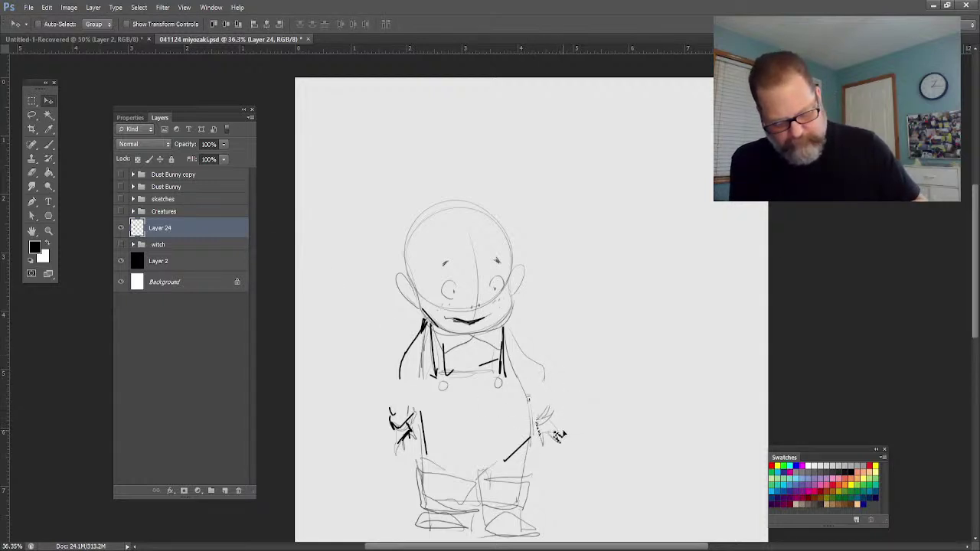
key("ctrl+d")
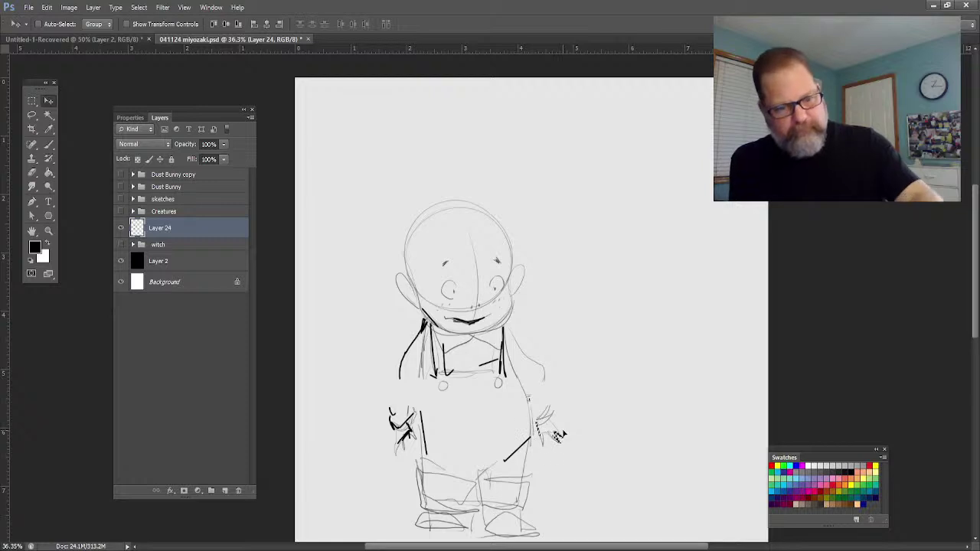
Sketch the overalls' side panels, fly and waist belt with loops, and reconnect both sleeves to the lowered cuffs.
left_click(49, 144)
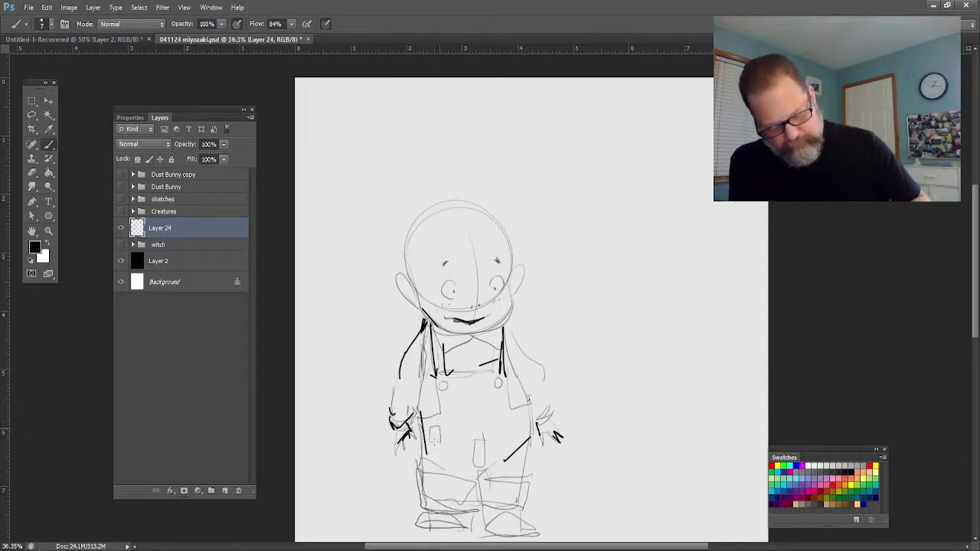
left_click_drag(429, 428, 504, 425)
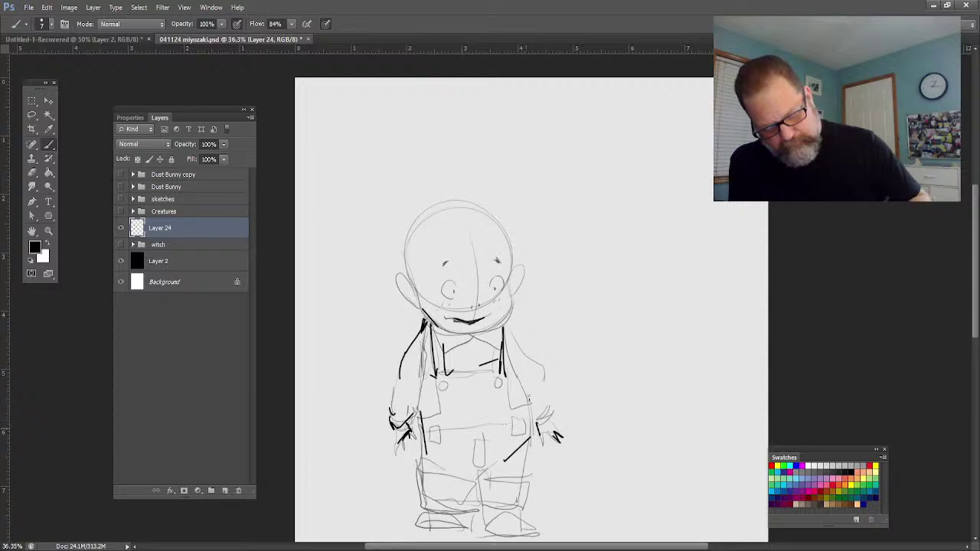
left_click_drag(428, 442, 539, 430)
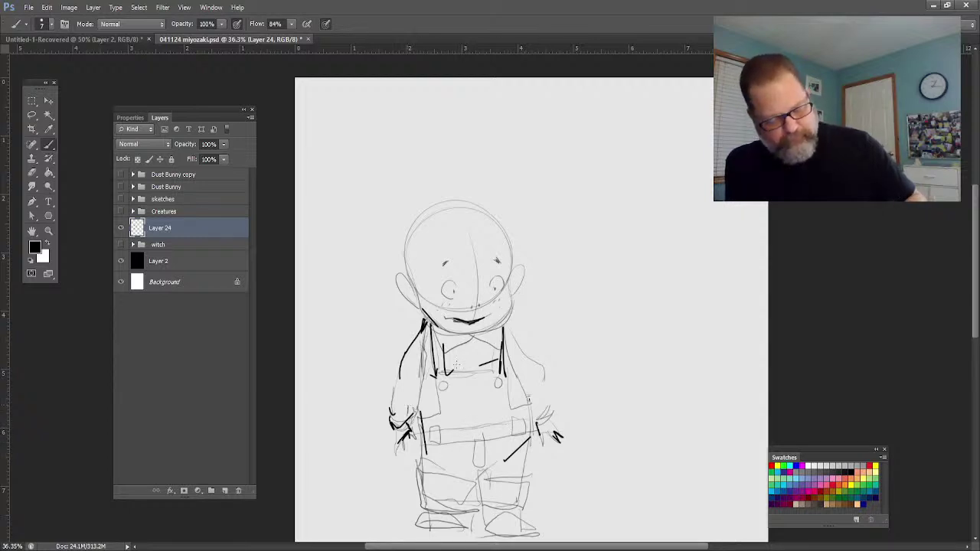
mouse_move(540, 375)
left_mouse_down()
mouse_move(548, 423)
mouse_move(521, 385)
left_mouse_up()
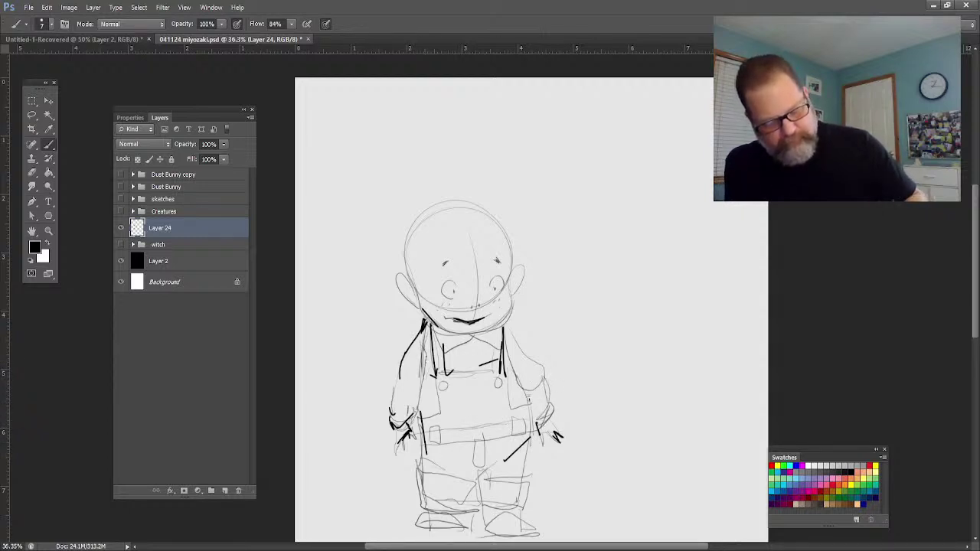
left_click_drag(426, 370, 395, 410)
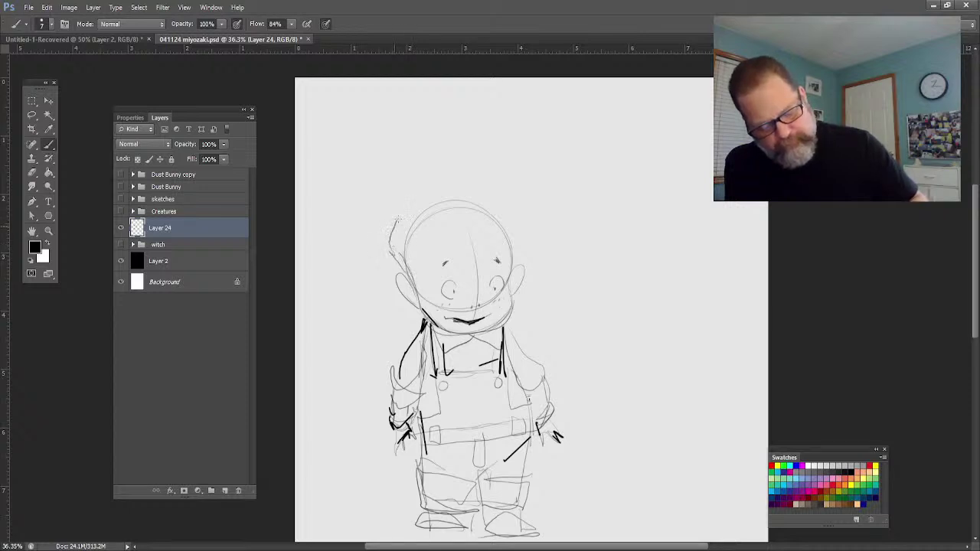
Sketch spiky hair swept to one side over the head, with a hairline across the forehead and sideburns.
left_click_drag(446, 181, 510, 163)
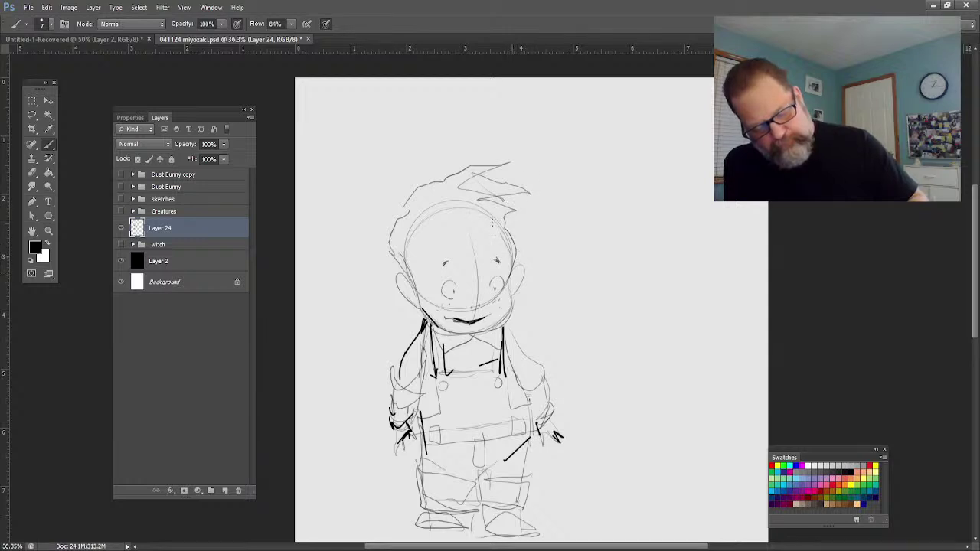
left_click_drag(493, 213, 514, 247)
left_click_drag(455, 207, 476, 206)
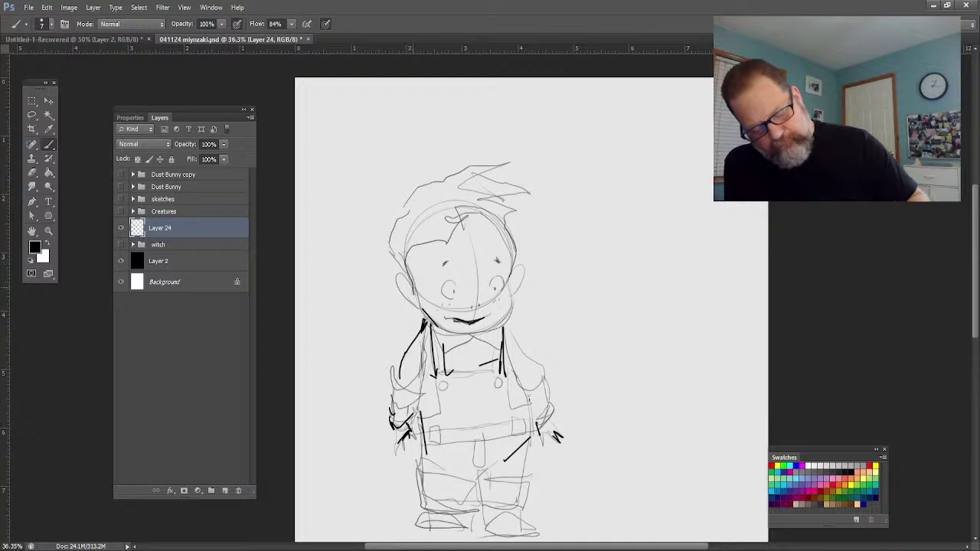
left_click_drag(417, 297, 395, 249)
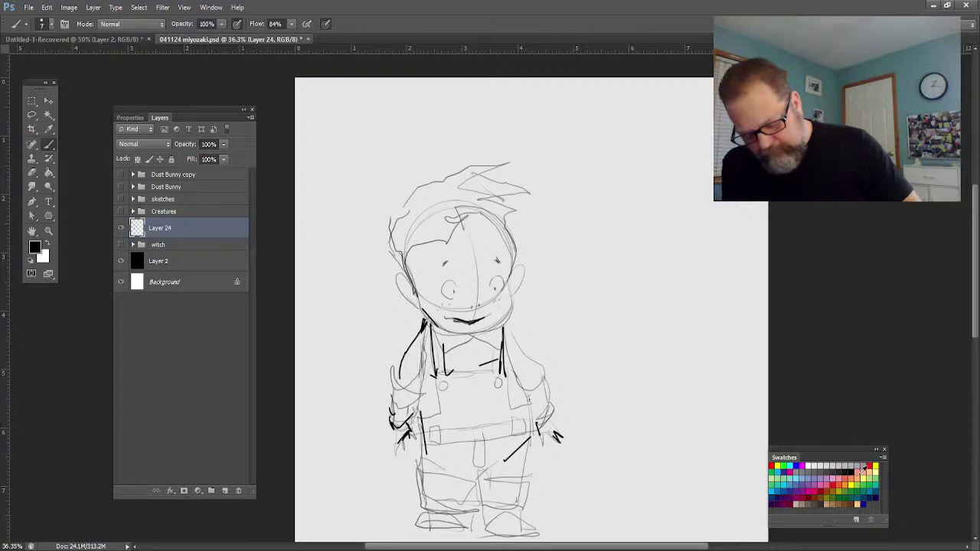
Set the paint colour to peach, add a new layer between Layer 24 and the witch group, and set the brush size to 116.
left_click(869, 467)
left_click(177, 243)
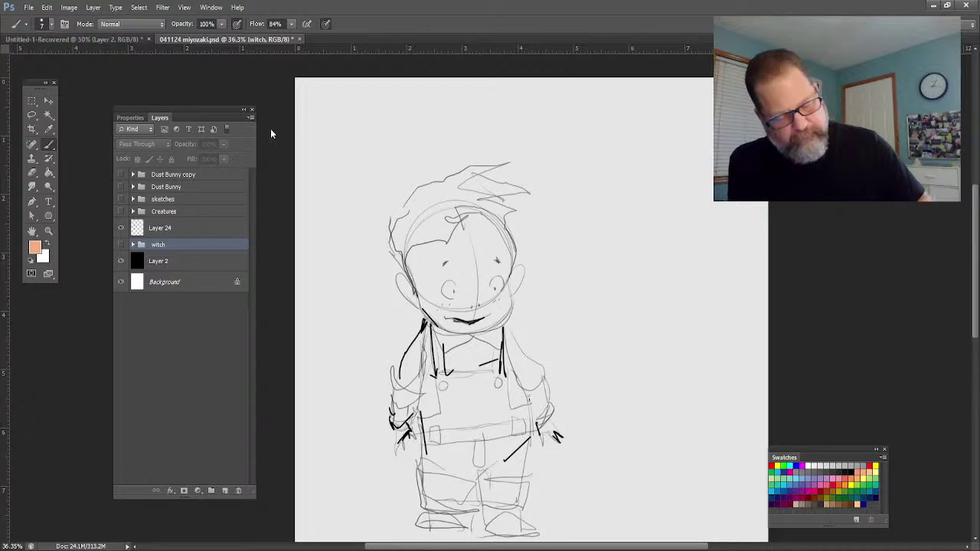
key("ctrl+shift+alt+n")
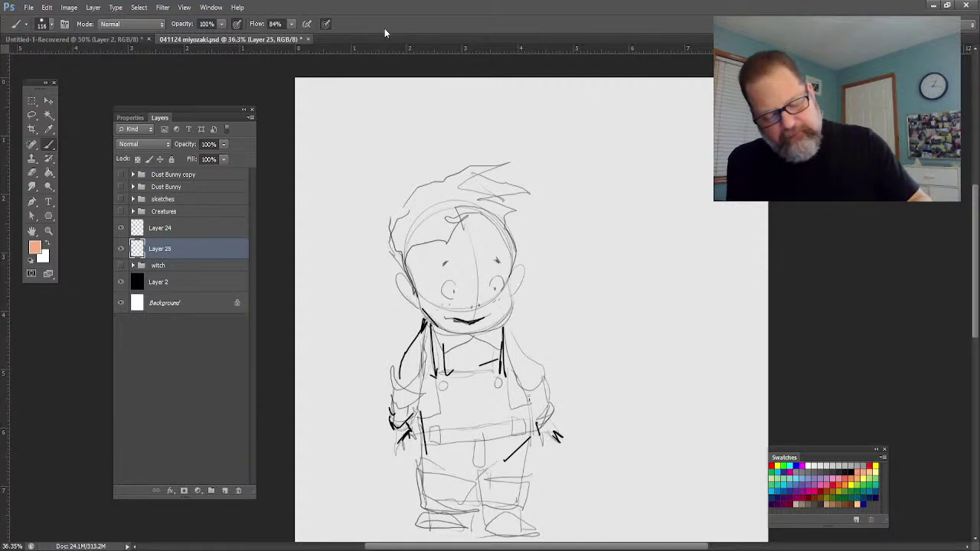
left_click(48, 128)
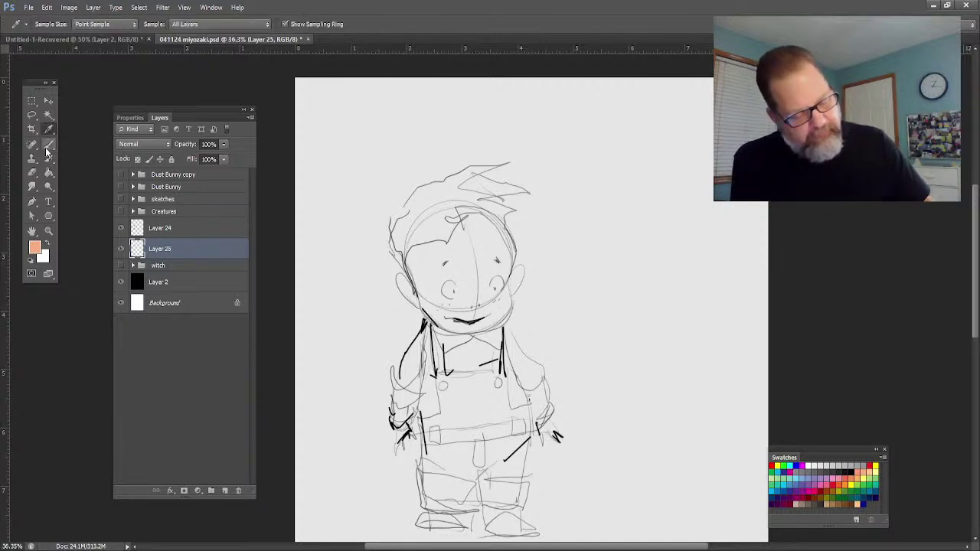
left_click(48, 144)
Paint the face, ears and hands peach around the white eyes, and set the colour layer's opacity to 45%.
mouse_move(420, 277)
left_mouse_down()
mouse_move(418, 270)
mouse_move(426, 295)
left_mouse_up()
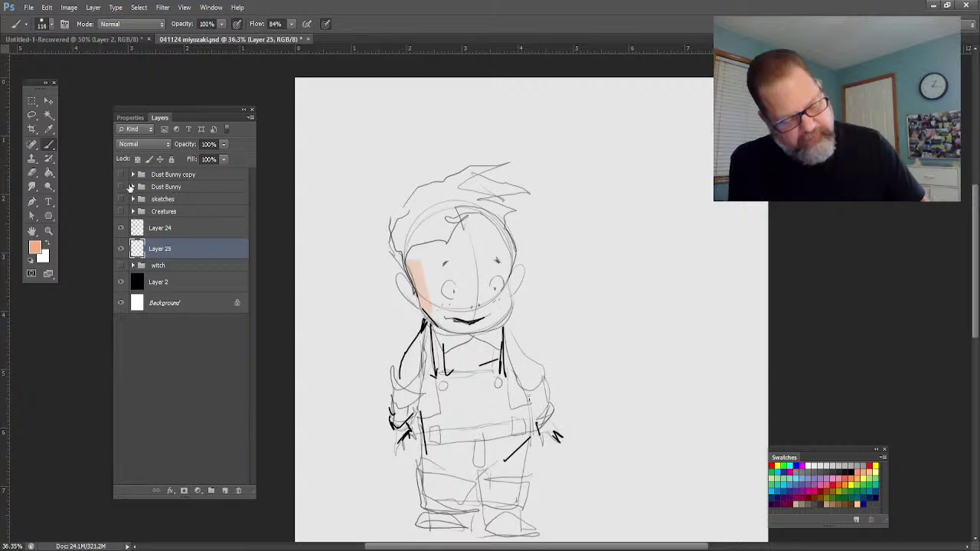
mouse_move(414, 275)
left_mouse_down()
mouse_move(425, 282)
mouse_move(429, 273)
mouse_move(408, 296)
mouse_move(432, 309)
left_mouse_up()
left_click_drag(399, 440, 400, 437)
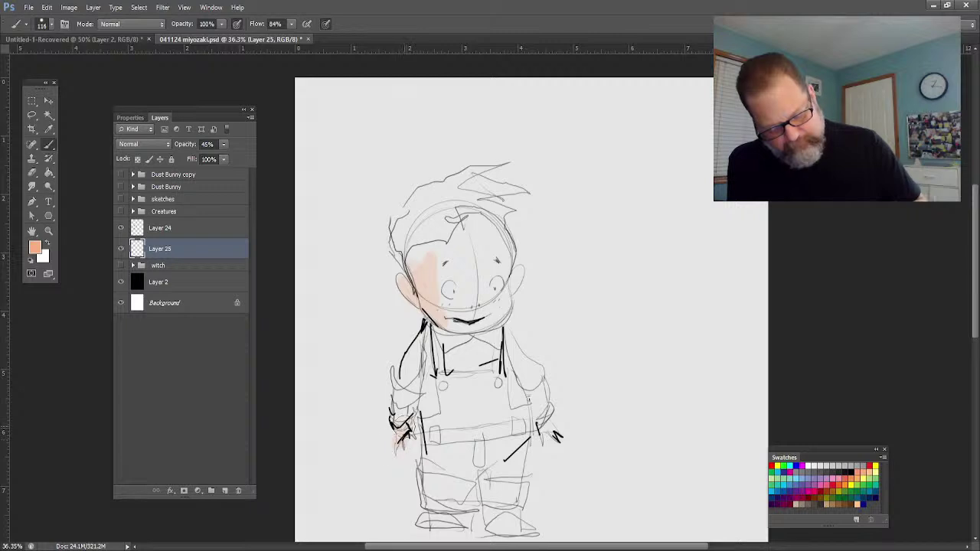
left_click_drag(552, 438, 545, 438)
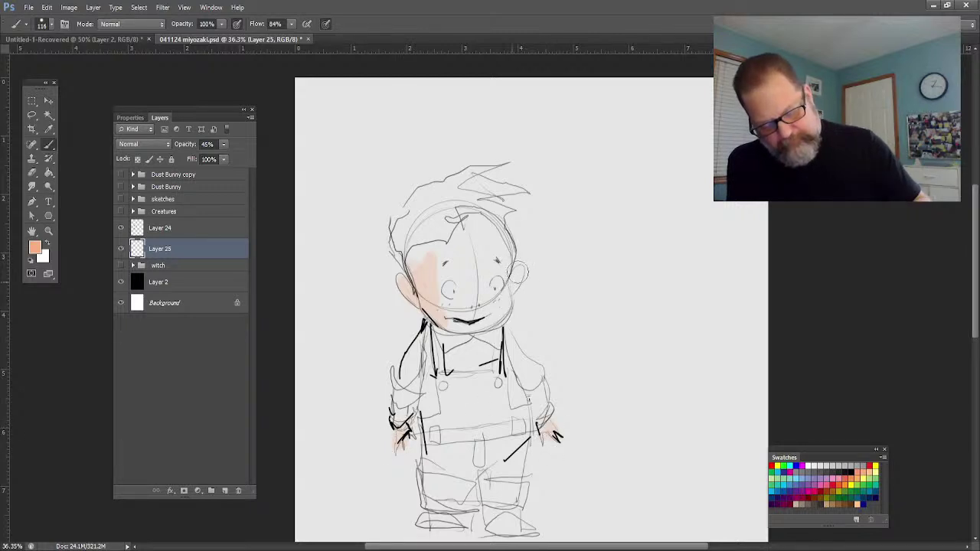
mouse_move(512, 281)
left_mouse_down()
mouse_move(507, 294)
mouse_move(514, 273)
left_mouse_up()
mouse_move(494, 239)
left_mouse_down()
mouse_move(477, 222)
mouse_move(461, 274)
mouse_move(422, 256)
mouse_move(474, 316)
mouse_move(466, 295)
mouse_move(451, 308)
mouse_move(470, 300)
mouse_move(478, 319)
mouse_move(486, 299)
mouse_move(489, 316)
mouse_move(458, 320)
mouse_move(467, 282)
mouse_move(493, 273)
left_mouse_up()
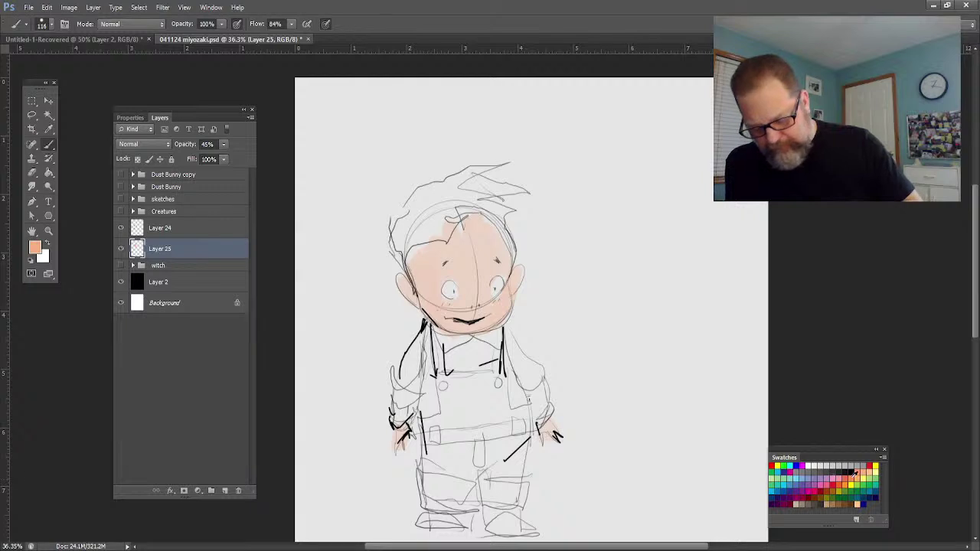
Paint round red blushes on both cheeks.
left_click(869, 465)
left_click_drag(494, 305, 502, 305)
left_click_drag(434, 305, 431, 299)
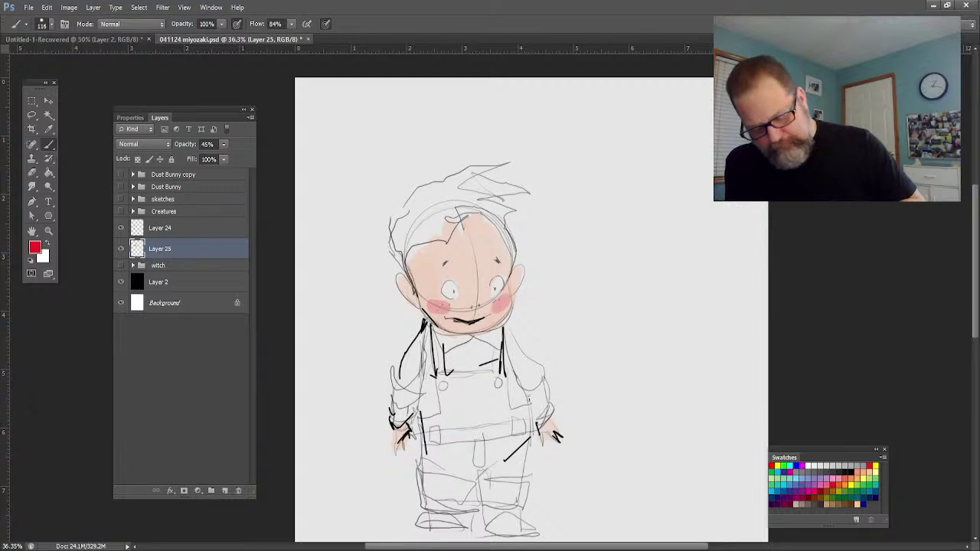
Paint a yellow patch on the side of the hair and cover the whole hair with brown.
left_click(876, 465)
mouse_move(417, 233)
left_mouse_down()
mouse_move(420, 216)
mouse_move(398, 257)
mouse_move(398, 228)
left_mouse_up()
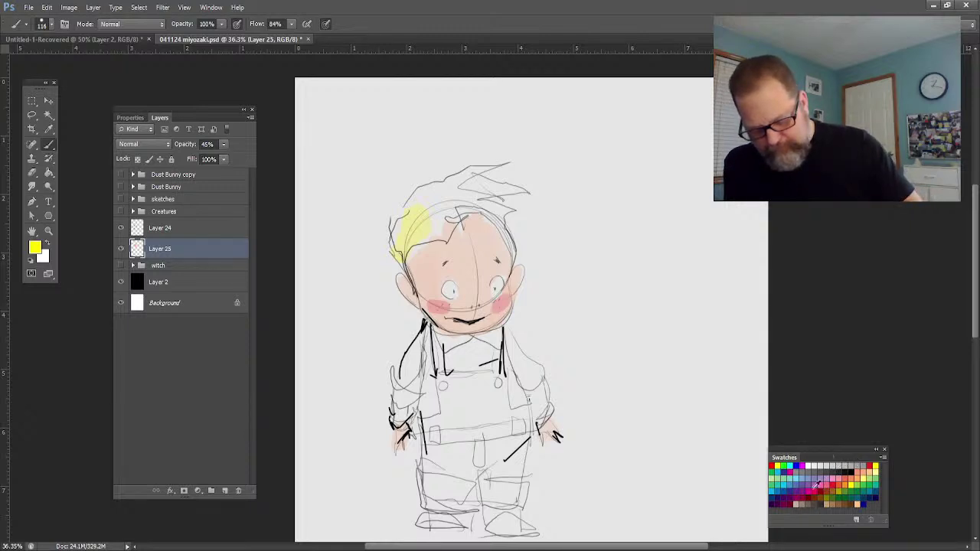
left_click(838, 501)
mouse_move(414, 229)
left_mouse_down()
mouse_move(415, 272)
mouse_move(405, 249)
mouse_move(424, 213)
mouse_move(408, 222)
mouse_move(410, 205)
mouse_move(434, 230)
mouse_move(445, 227)
mouse_move(436, 201)
mouse_move(452, 194)
mouse_move(410, 215)
mouse_move(423, 223)
mouse_move(440, 186)
mouse_move(432, 217)
mouse_move(459, 181)
mouse_move(406, 181)
mouse_move(417, 197)
mouse_move(464, 174)
mouse_move(506, 187)
mouse_move(499, 191)
mouse_move(515, 241)
mouse_move(439, 200)
left_mouse_up()
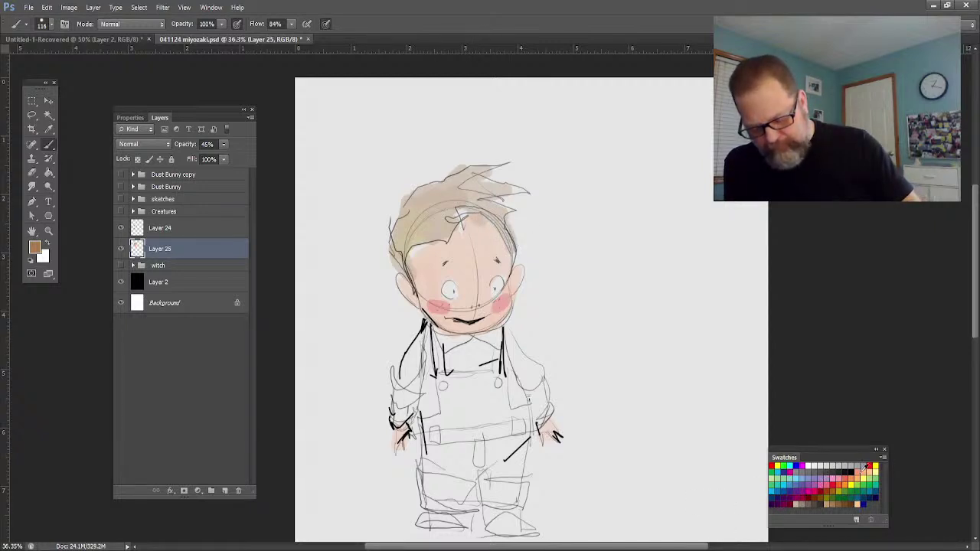
Set the paint colour to red and fill the child's shirt, covering both sleeves, the sides and the chest beneath the collar.
left_click(868, 466)
mouse_move(413, 374)
left_mouse_down()
mouse_move(424, 346)
mouse_move(402, 395)
left_mouse_up()
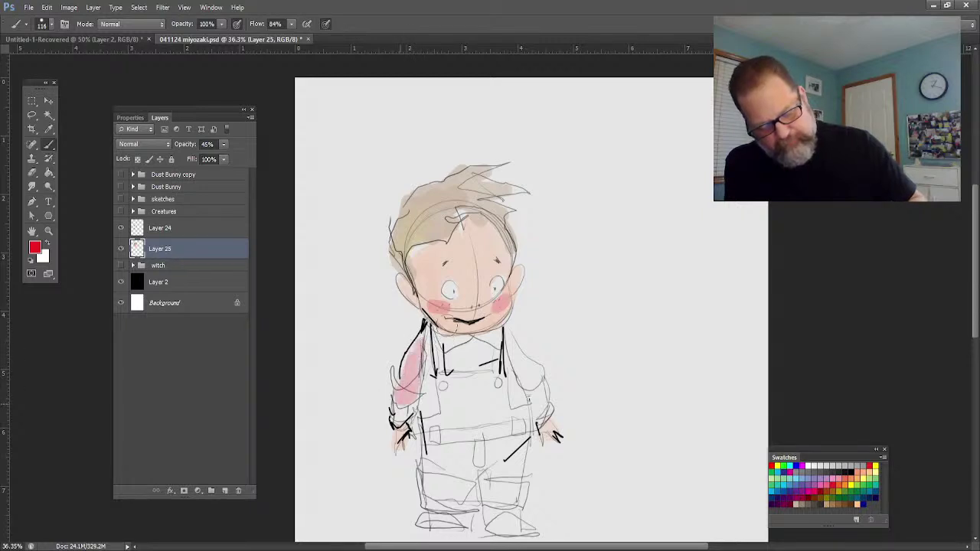
mouse_move(423, 333)
left_mouse_down()
mouse_move(406, 406)
mouse_move(429, 357)
mouse_move(429, 406)
mouse_move(427, 343)
mouse_move(425, 413)
left_mouse_up()
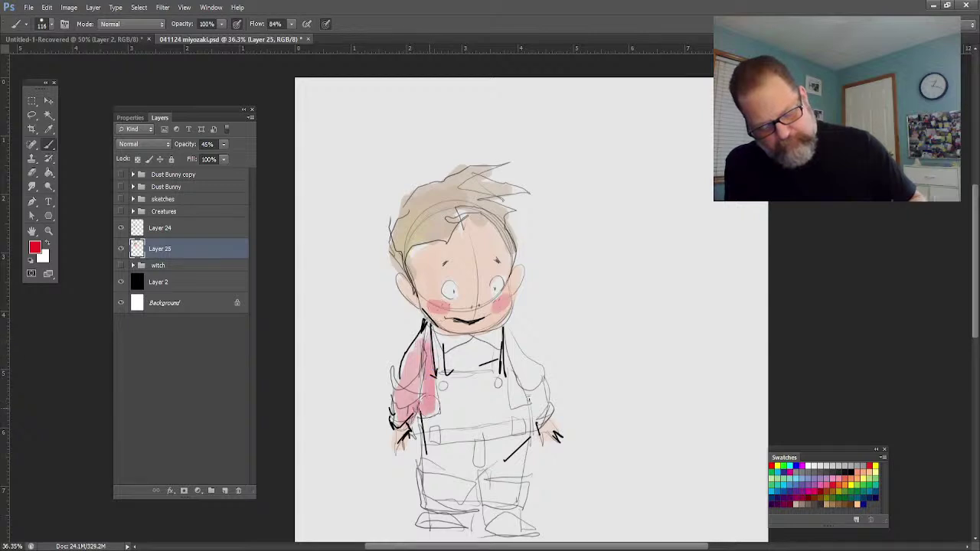
left_click_drag(518, 353, 518, 407)
mouse_move(525, 349)
left_mouse_down()
mouse_move(541, 399)
mouse_move(546, 365)
mouse_move(528, 327)
mouse_move(534, 371)
mouse_move(524, 382)
mouse_move(488, 356)
mouse_move(496, 344)
mouse_move(490, 365)
mouse_move(476, 348)
mouse_move(466, 363)
mouse_move(457, 349)
mouse_move(447, 353)
mouse_move(462, 349)
mouse_move(453, 345)
mouse_move(484, 356)
left_mouse_up()
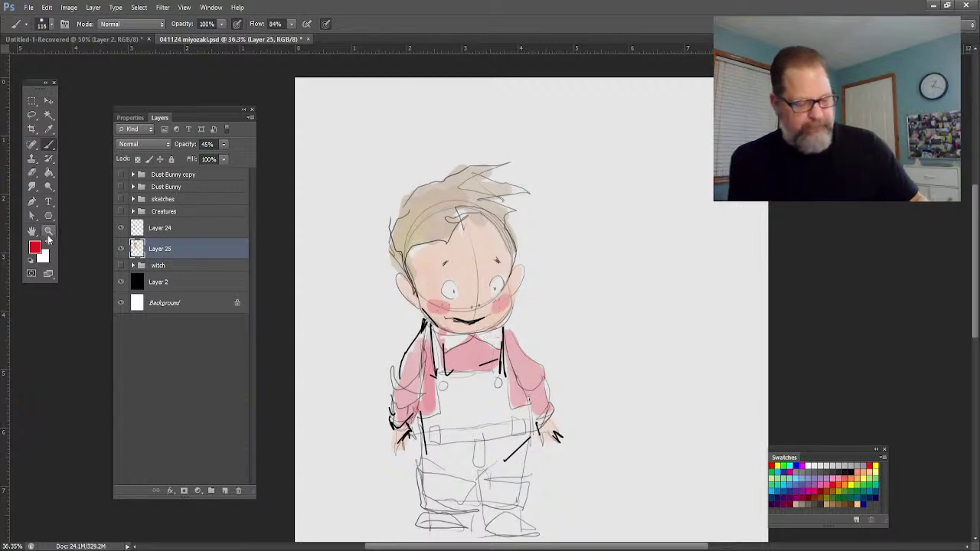
Switch the paint colour to light cyan blue and fill the overalls from the straps down to the feet.
key("h")
mouse_move(400, 414)
left_mouse_down()
mouse_move(422, 379)
mouse_move(432, 389)
left_mouse_up()
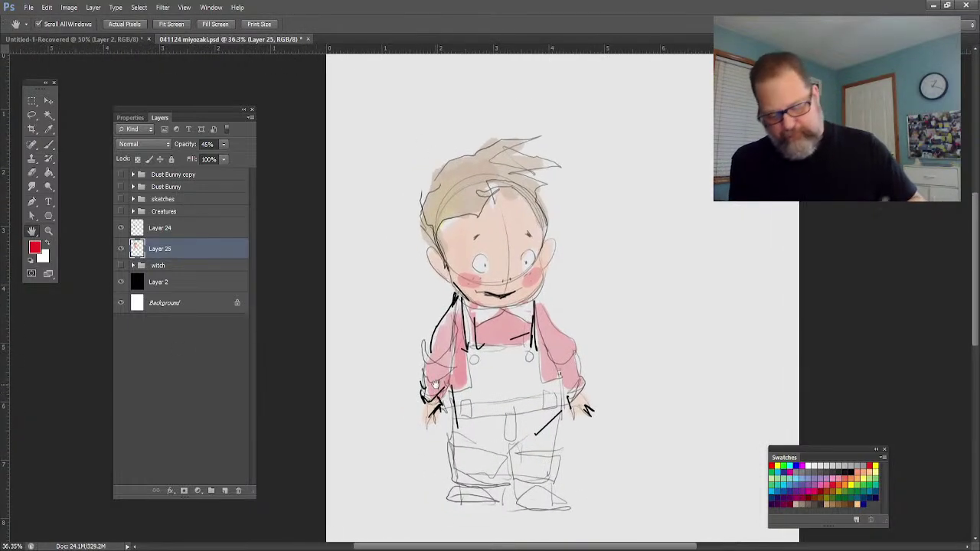
left_click(787, 484)
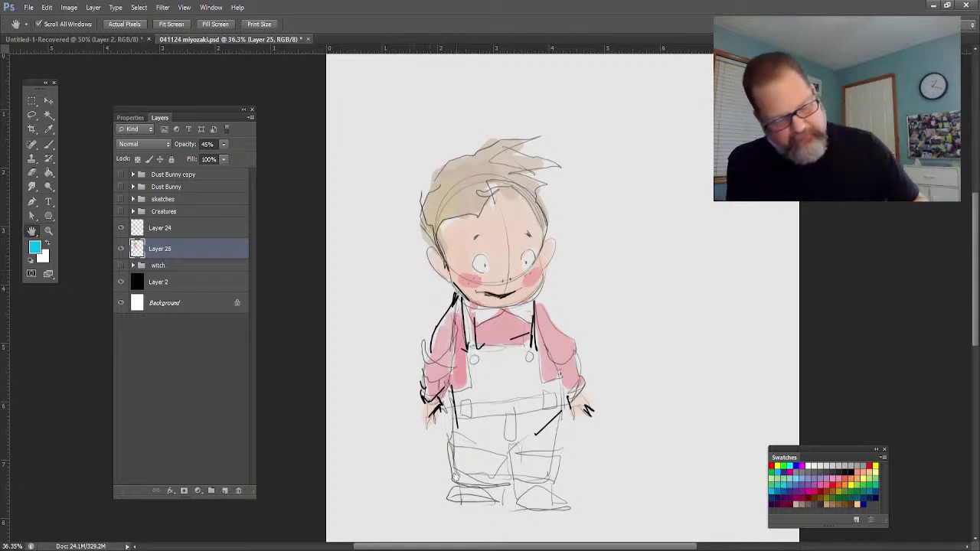
left_click(49, 145)
mouse_move(494, 369)
left_mouse_down()
mouse_move(463, 429)
mouse_move(463, 490)
mouse_move(479, 425)
mouse_move(490, 479)
mouse_move(521, 460)
mouse_move(548, 482)
mouse_move(563, 399)
mouse_move(528, 381)
mouse_move(530, 357)
mouse_move(502, 369)
mouse_move(475, 359)
mouse_move(467, 321)
mouse_move(529, 387)
mouse_move(550, 477)
mouse_move(534, 498)
mouse_move(527, 488)
mouse_move(543, 503)
left_mouse_up()
left_click_drag(474, 457, 480, 500)
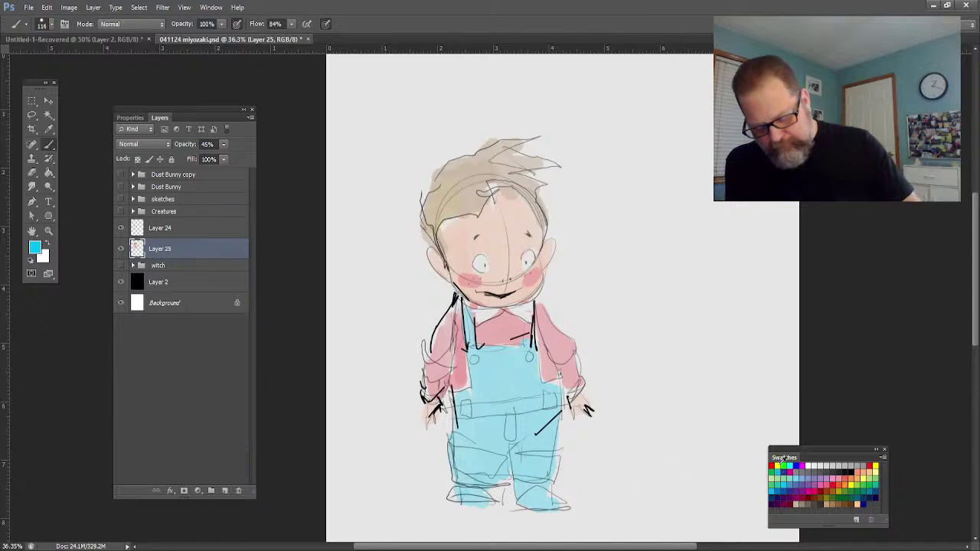
Paint both boots and lower legs yellow over the blue.
left_click(874, 466)
mouse_move(520, 458)
left_mouse_down()
mouse_move(525, 502)
mouse_move(539, 463)
mouse_move(550, 474)
mouse_move(546, 507)
left_mouse_up()
mouse_move(483, 459)
left_mouse_down()
mouse_move(498, 490)
mouse_move(479, 458)
mouse_move(459, 496)
mouse_move(474, 498)
left_mouse_up()
mouse_move(476, 466)
left_mouse_down()
mouse_move(483, 429)
mouse_move(487, 459)
mouse_move(459, 440)
left_mouse_up()
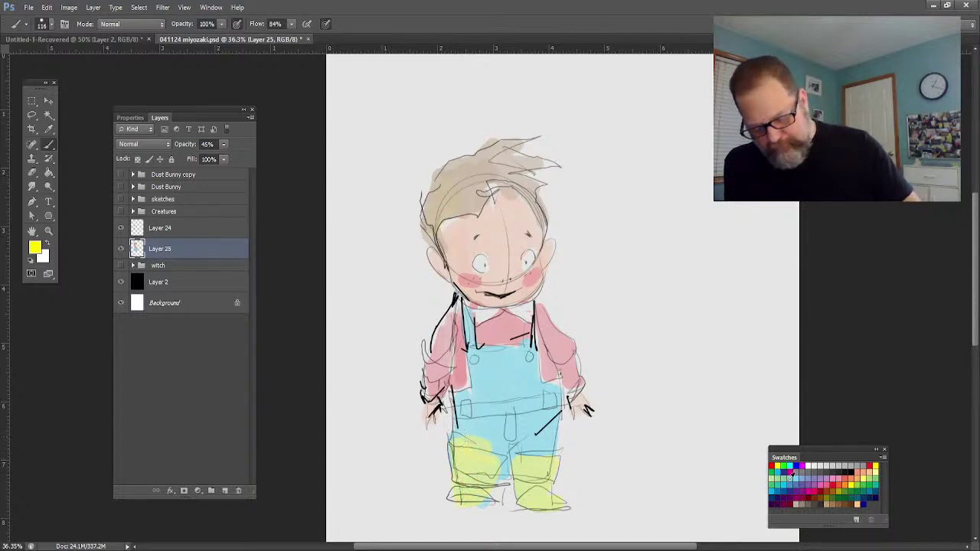
Shade the overalls' belt, pockets, upper legs and bib with a darker blue, leaving lighter edges around the buttons.
left_click(775, 487)
mouse_move(528, 403)
left_mouse_down()
mouse_move(475, 414)
mouse_move(559, 394)
left_mouse_up()
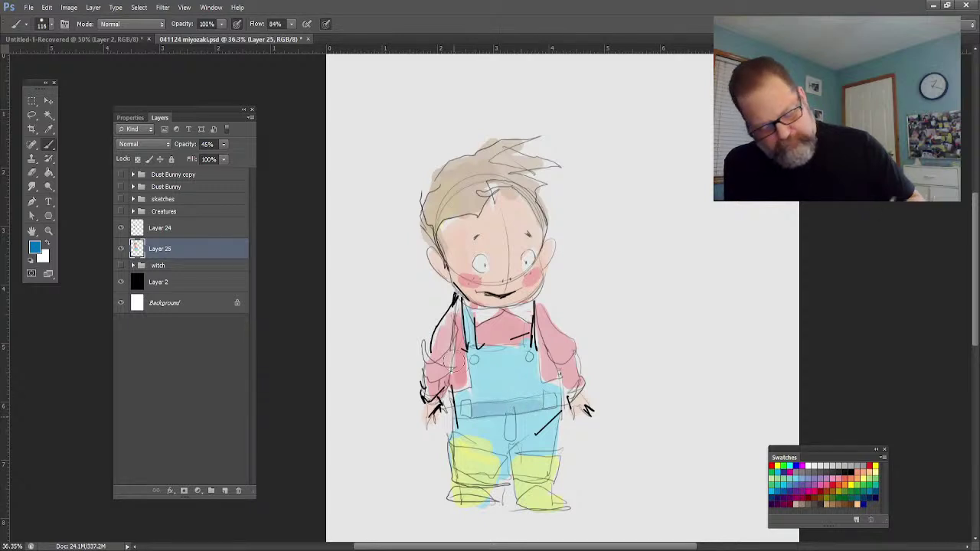
left_click_drag(497, 438, 508, 425)
mouse_move(556, 398)
left_mouse_down()
mouse_move(484, 423)
mouse_move(506, 440)
mouse_move(487, 432)
mouse_move(542, 441)
left_mouse_up()
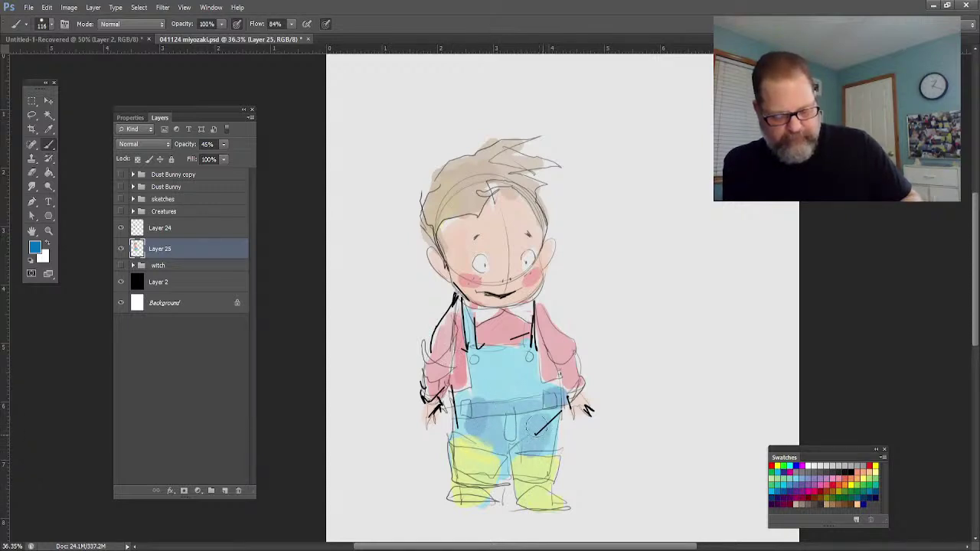
mouse_move(512, 366)
left_mouse_down()
mouse_move(515, 399)
mouse_move(464, 316)
mouse_move(455, 431)
mouse_move(460, 411)
left_mouse_up()
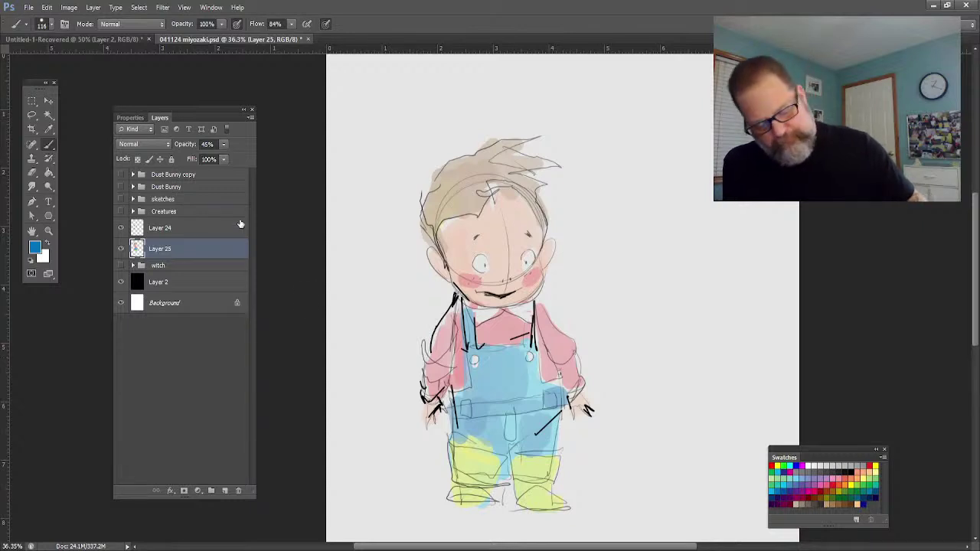
Add a new layer above Layer 24 and set up a black brush at size 7.
left_click(48, 230)
left_click_drag(387, 373, 418, 363)
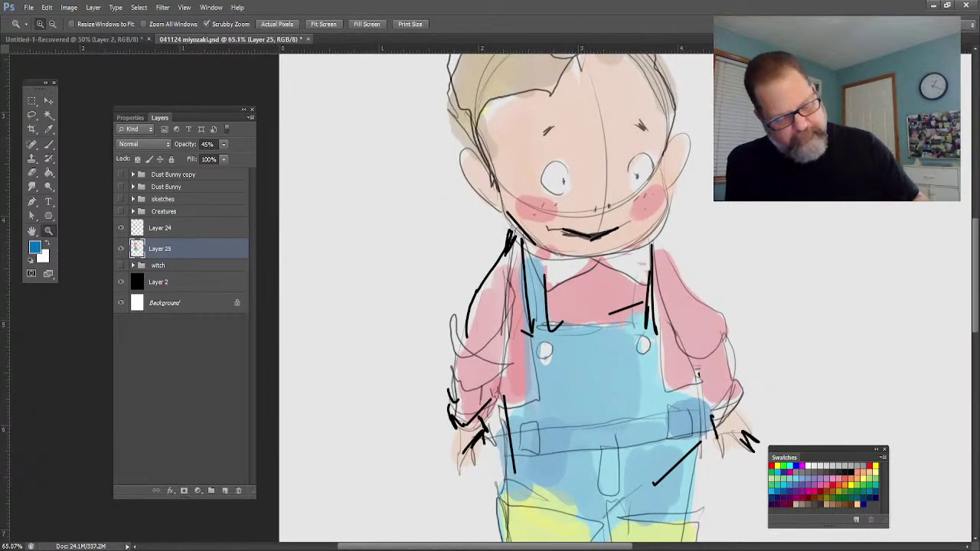
left_click(165, 229)
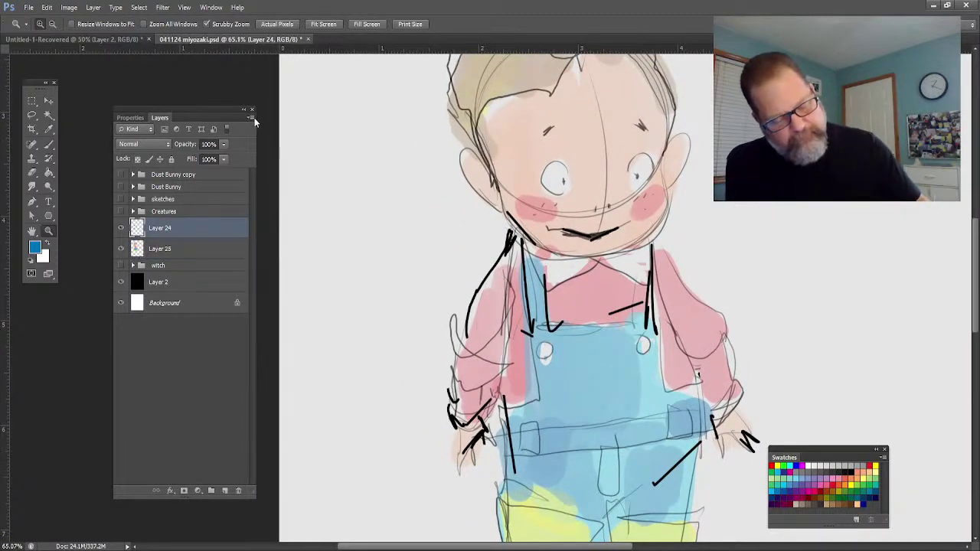
key("ctrl+shift+alt+n")
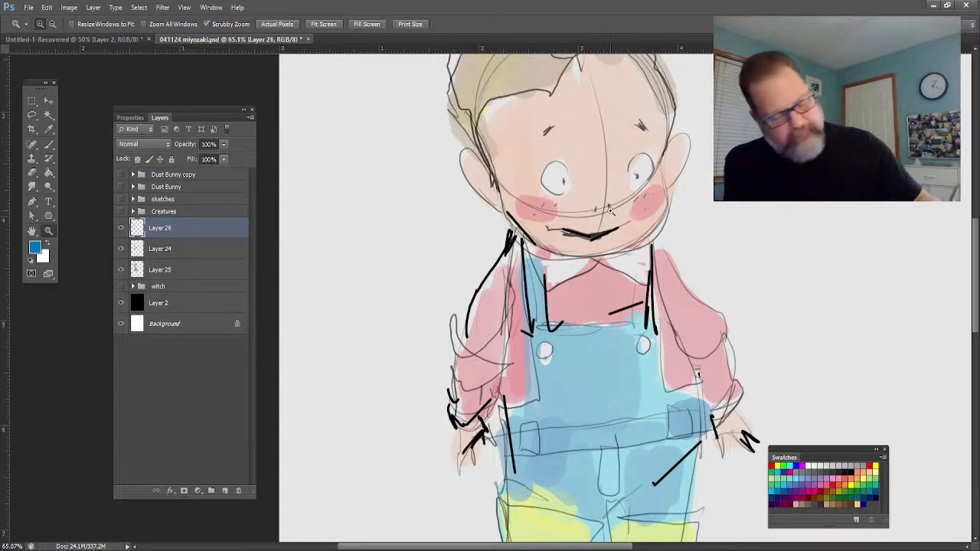
left_click(49, 145)
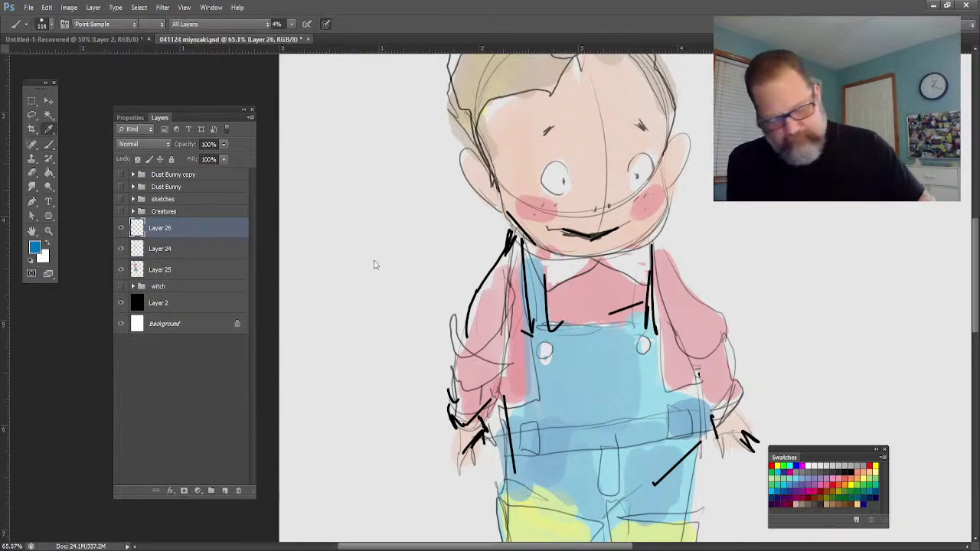
key("i")
key("b")
key("d")
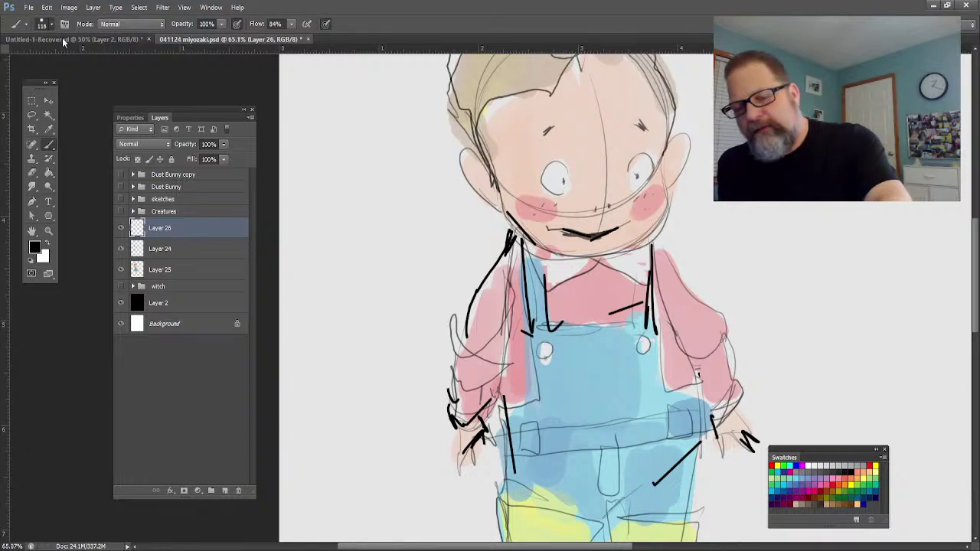
key("bracketleft")
key("bracketleft")
key("bracketleft")
key("bracketleft")
key("bracketleft")
key("bracketleft")
key("bracketleft")
key("bracketleft")
key("bracketleft")
key("bracketleft")
key("bracketleft")
key("bracketleft")
key("bracketleft")
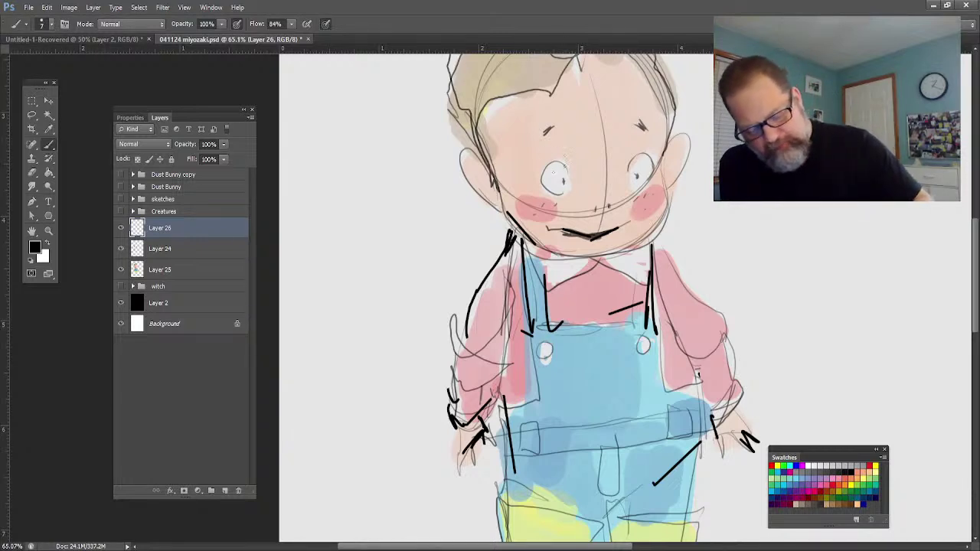
mouse_move(563, 162)
left_mouse_down()
mouse_move(540, 173)
mouse_move(560, 195)
mouse_move(562, 159)
mouse_move(553, 159)
left_mouse_up()
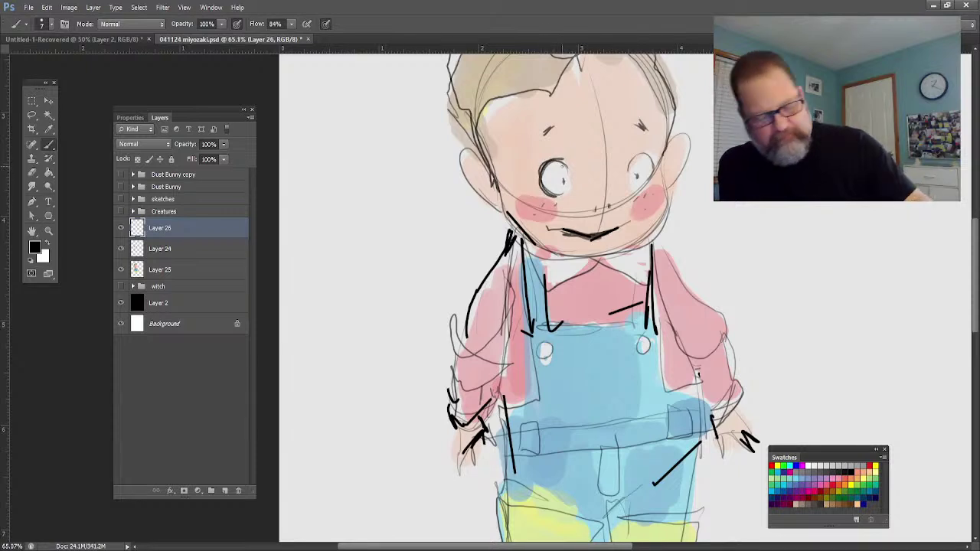
key("ctrl+alt+z")
key("ctrl+alt+z")
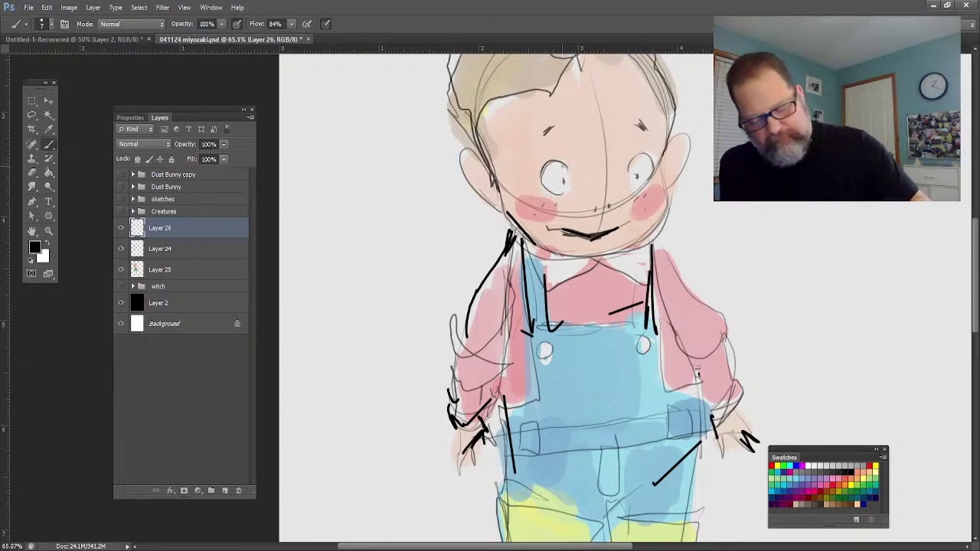
Ink the upper eyelids and smile in black, and hatch the side of the face by the ear and both cheeks.
mouse_move(547, 162)
left_mouse_down()
mouse_move(541, 178)
mouse_move(548, 160)
mouse_move(562, 161)
left_mouse_up()
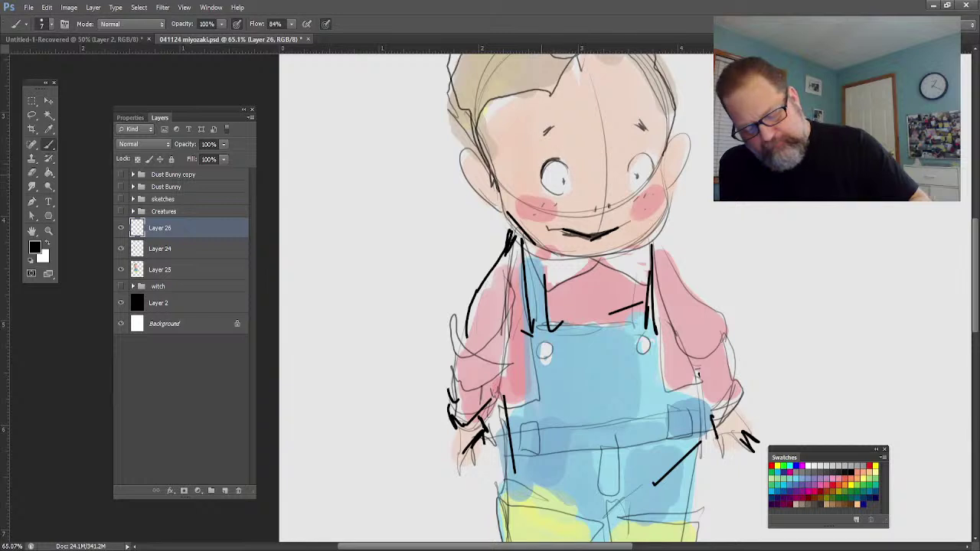
left_click_drag(630, 170, 643, 151)
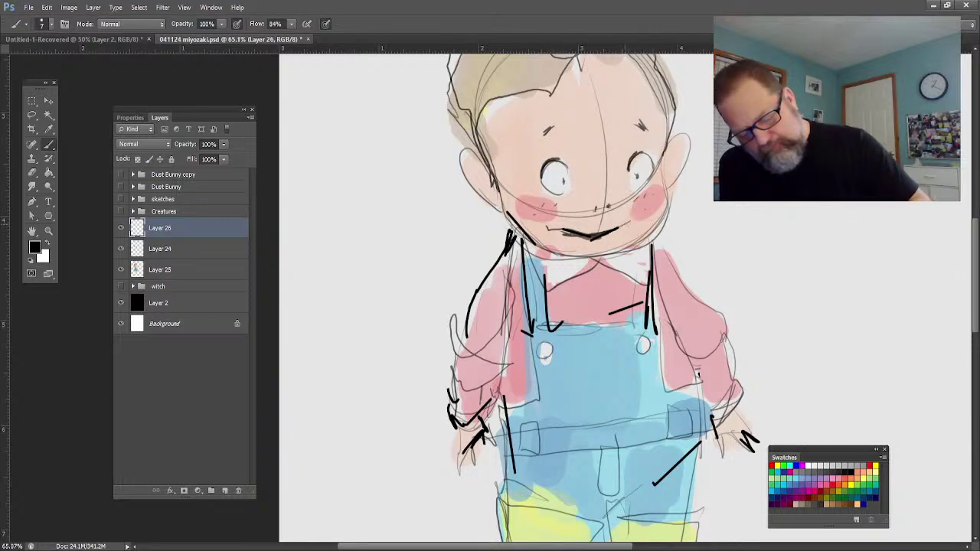
left_click_drag(619, 228, 572, 234)
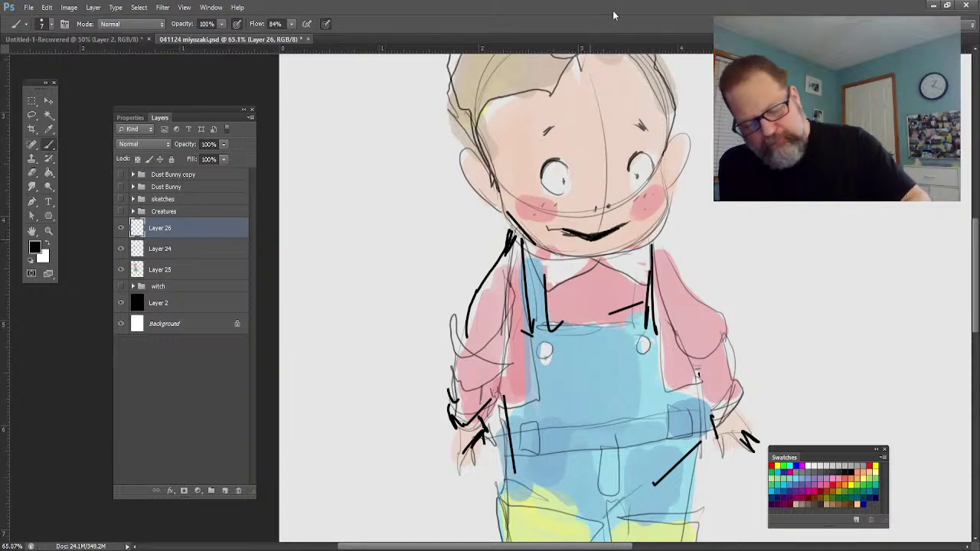
left_click_drag(499, 182, 477, 144)
left_click_drag(642, 193, 657, 209)
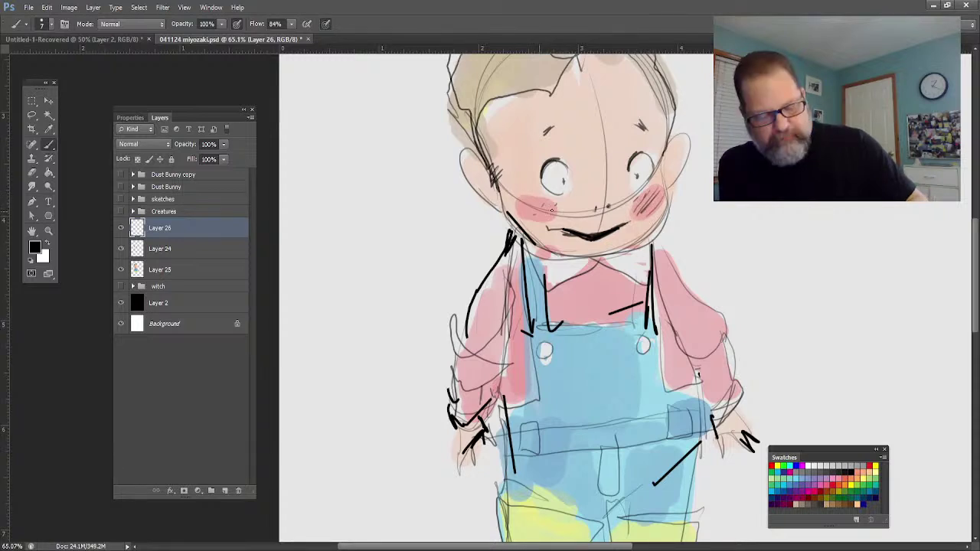
left_click_drag(521, 202, 552, 210)
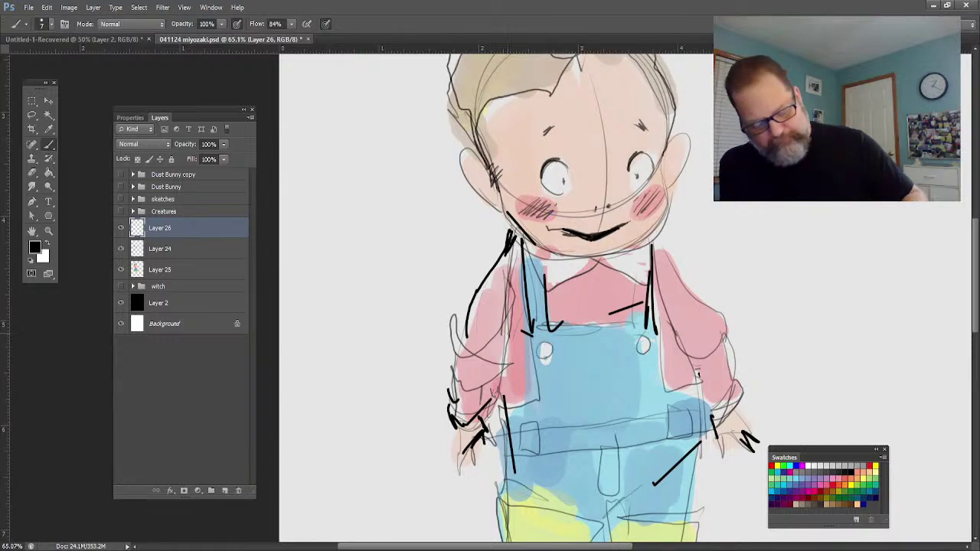
Draw black contour lines along the side edges of the overalls' bib and a fold on the child's sleeve.
mouse_move(534, 345)
left_mouse_down()
mouse_move(540, 394)
mouse_move(507, 403)
left_mouse_up()
mouse_move(511, 326)
left_mouse_down()
mouse_move(460, 346)
mouse_move(461, 369)
left_mouse_up()
left_click_drag(661, 282, 664, 377)
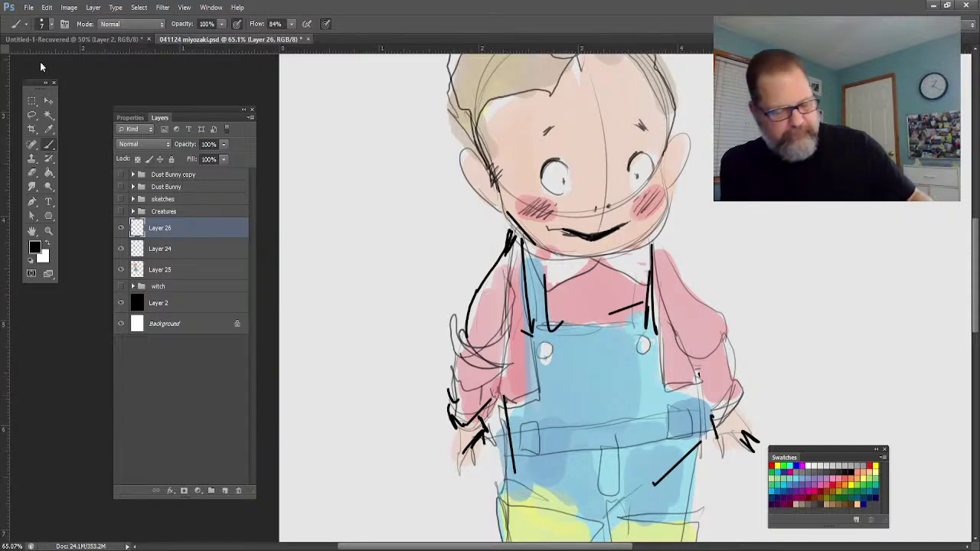
Sketch a cluster of loopy round flowers and spiky grass blades on the ground beside the child.
left_click(48, 230)
left_click_drag(321, 326, 296, 289)
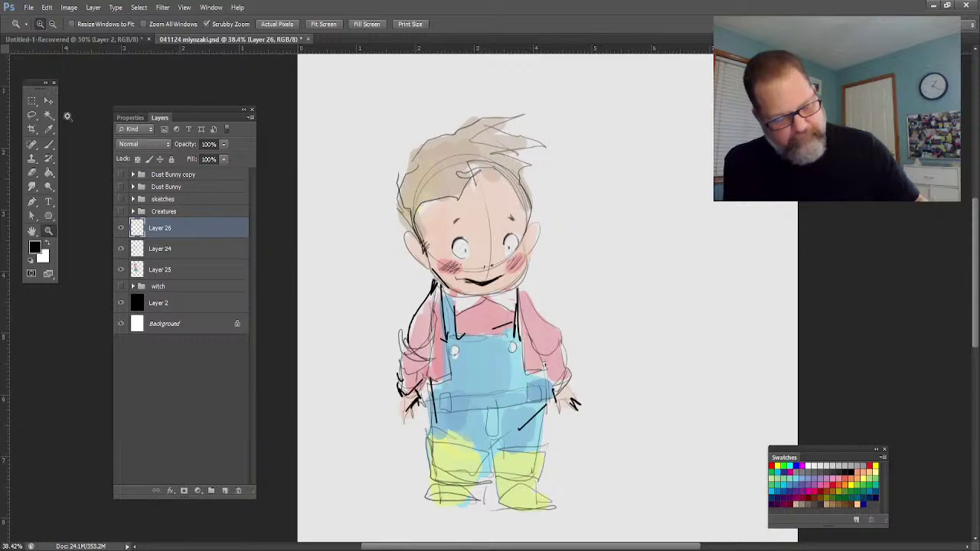
left_click(49, 145)
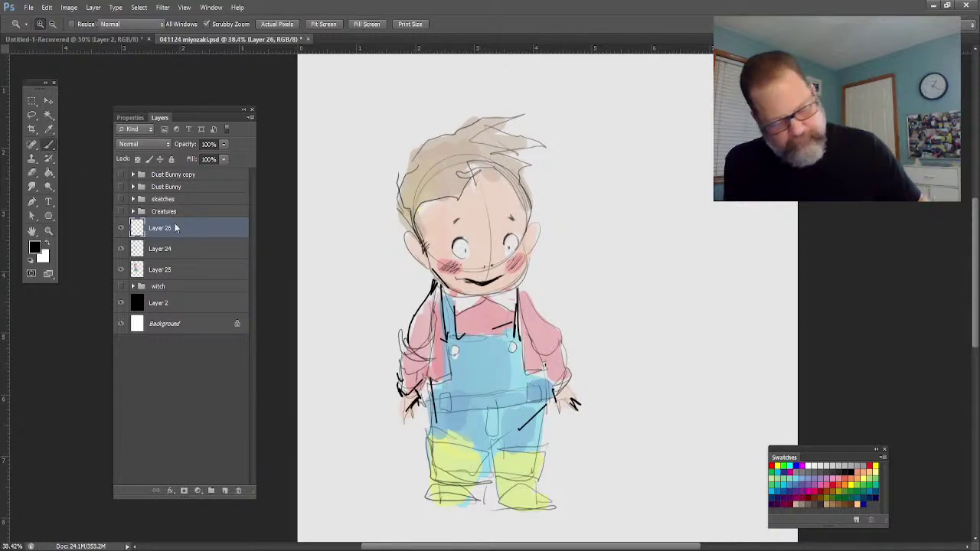
mouse_move(420, 482)
left_mouse_down()
mouse_move(422, 448)
mouse_move(394, 488)
mouse_move(406, 489)
left_mouse_up()
mouse_move(403, 421)
left_mouse_down()
mouse_move(389, 469)
mouse_move(385, 422)
left_mouse_up()
mouse_move(391, 438)
left_mouse_down()
mouse_move(375, 492)
mouse_move(366, 461)
mouse_move(377, 475)
mouse_move(380, 455)
mouse_move(375, 472)
mouse_move(337, 427)
mouse_move(369, 445)
mouse_move(353, 429)
mouse_move(356, 411)
mouse_move(338, 429)
mouse_move(320, 414)
mouse_move(322, 373)
mouse_move(314, 409)
mouse_move(335, 389)
mouse_move(320, 369)
mouse_move(341, 375)
left_mouse_up()
mouse_move(343, 378)
left_mouse_down()
mouse_move(332, 361)
mouse_move(316, 375)
left_mouse_up()
left_click_drag(314, 390, 354, 378)
mouse_move(309, 404)
left_mouse_down()
mouse_move(353, 363)
mouse_move(302, 419)
left_mouse_up()
mouse_move(300, 413)
left_mouse_down()
mouse_move(321, 440)
mouse_move(304, 418)
mouse_move(303, 370)
mouse_move(299, 363)
left_mouse_up()
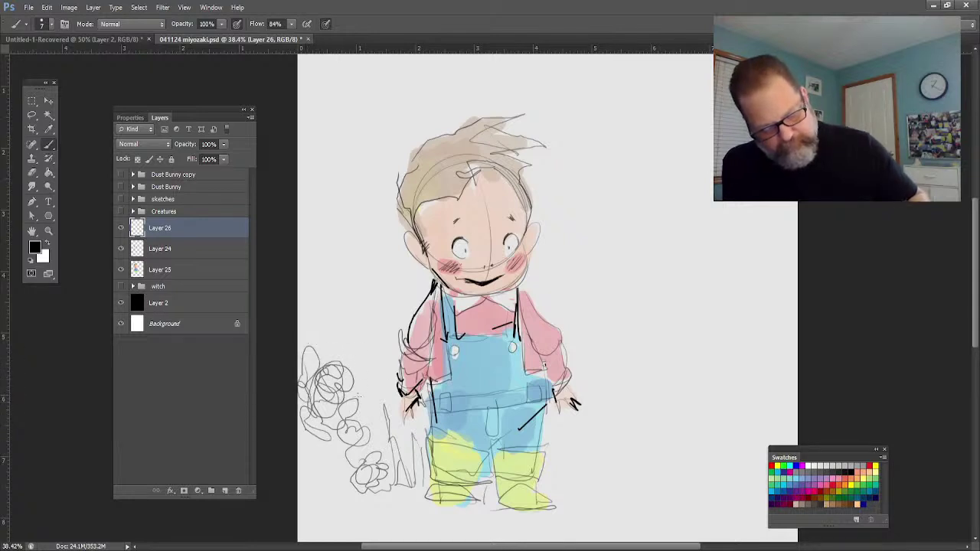
Sketch a tall post rising behind the flowers, with a slightly slanted crossbeam running from its top above the child's head.
left_click_drag(372, 354, 365, 285)
left_click_drag(373, 358, 382, 430)
left_click_drag(364, 269, 379, 436)
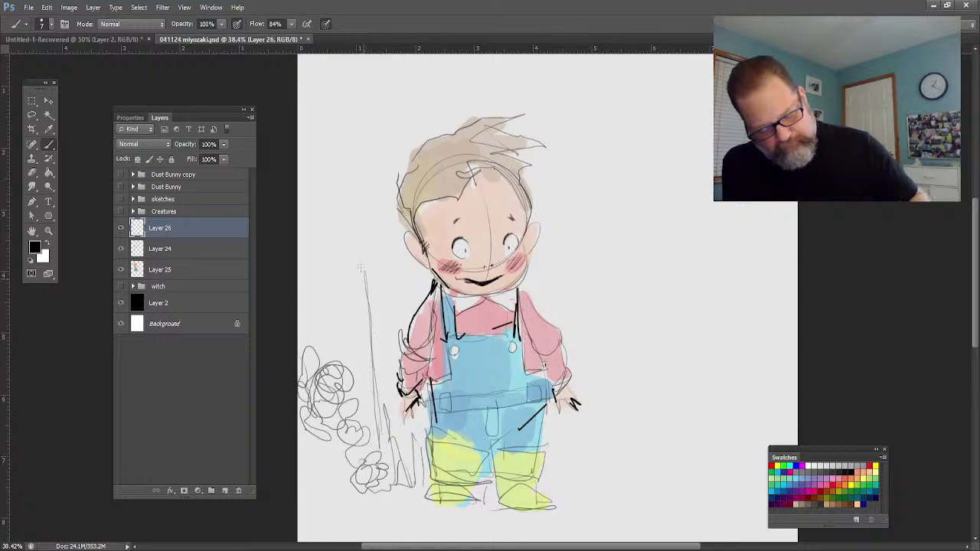
mouse_move(360, 262)
left_mouse_down()
mouse_move(352, 82)
mouse_move(349, 273)
mouse_move(359, 411)
left_mouse_up()
mouse_move(332, 349)
left_mouse_down()
mouse_move(325, 308)
mouse_move(313, 74)
mouse_move(346, 85)
mouse_move(503, 53)
left_mouse_up()
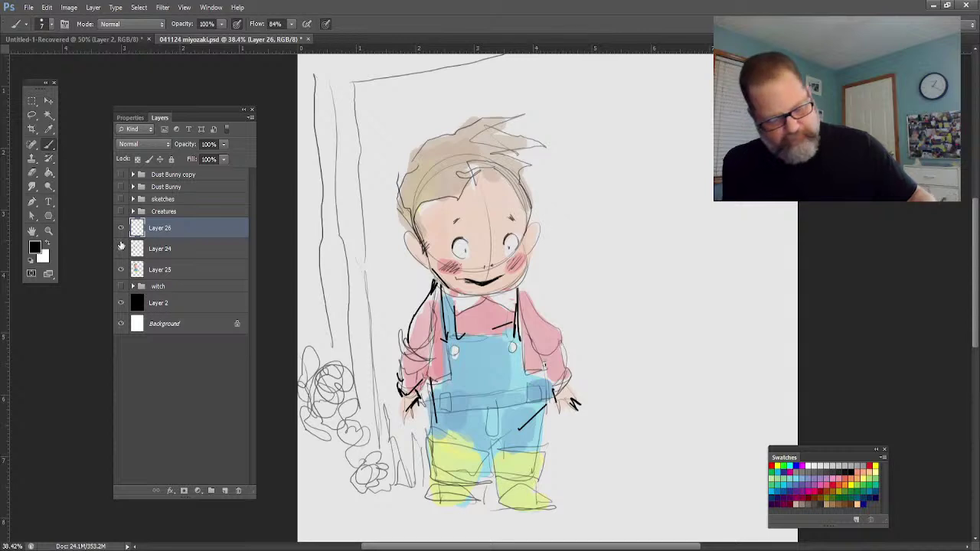
left_click(48, 230)
mouse_move(327, 387)
left_mouse_down()
mouse_move(310, 384)
mouse_move(325, 384)
left_mouse_up()
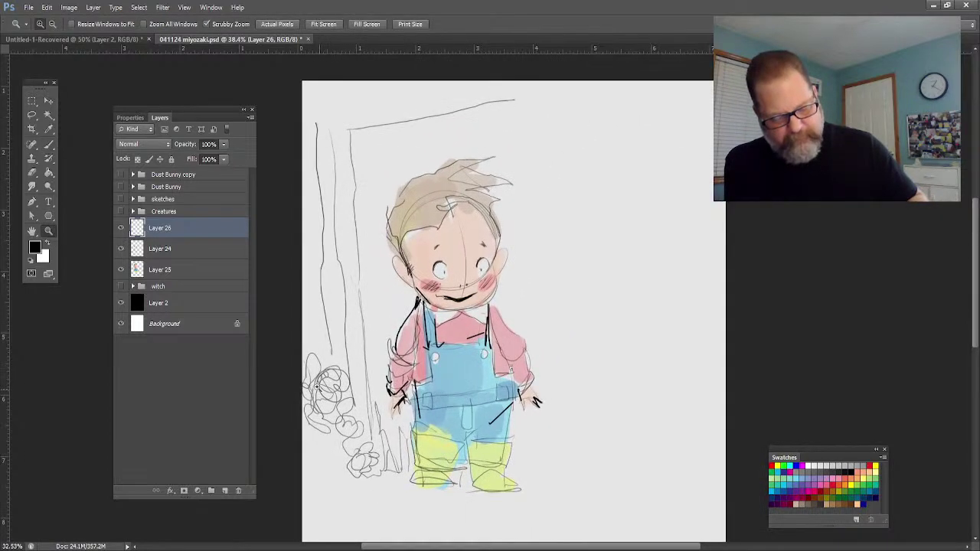
left_click(48, 144)
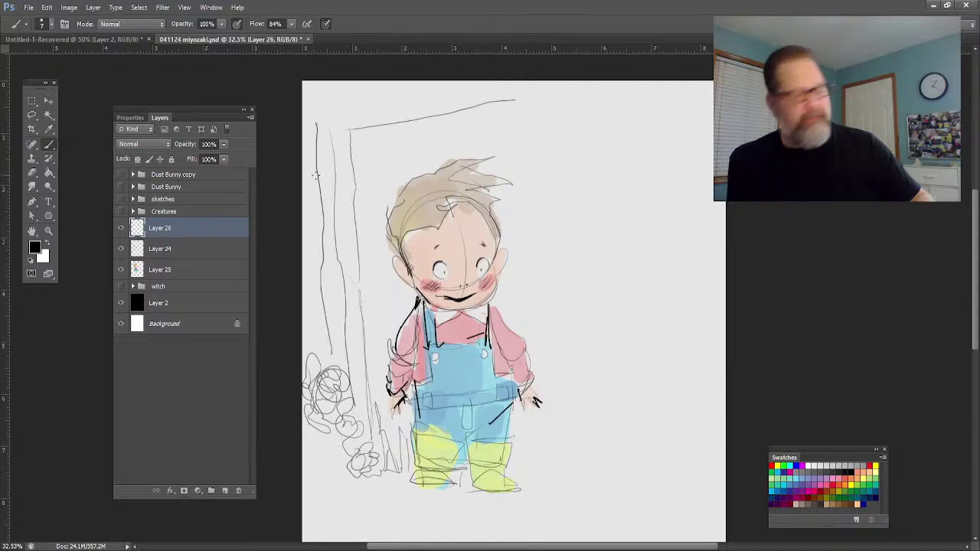
mouse_move(310, 111)
left_mouse_down()
mouse_move(457, 86)
mouse_move(354, 100)
left_mouse_up()
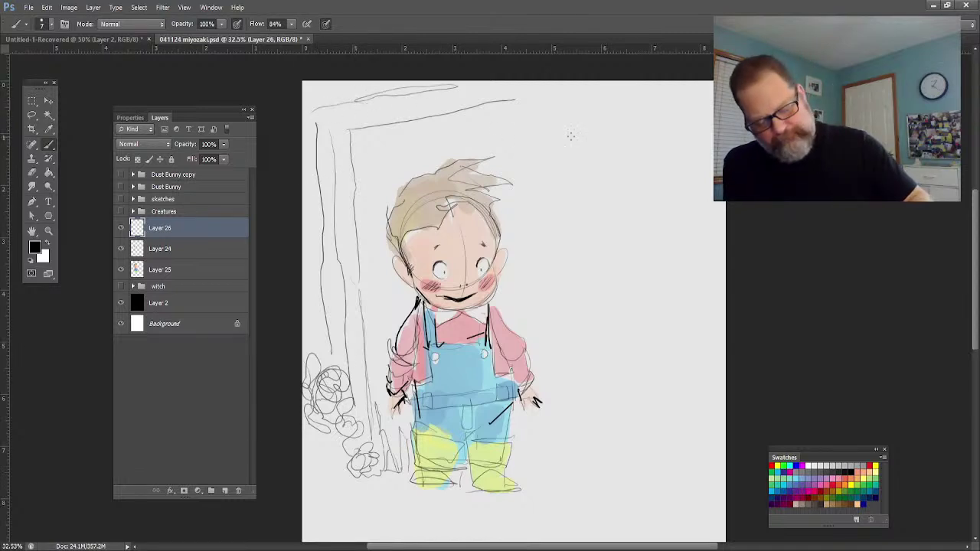
Sketch a second tall post on the other side of the child and a diagonal beam joining it to the crossbeam.
left_click_drag(625, 92, 647, 245)
left_click_drag(625, 111, 648, 258)
left_click_drag(631, 184, 607, 165)
left_click_drag(508, 97, 629, 176)
left_click_drag(541, 82, 635, 136)
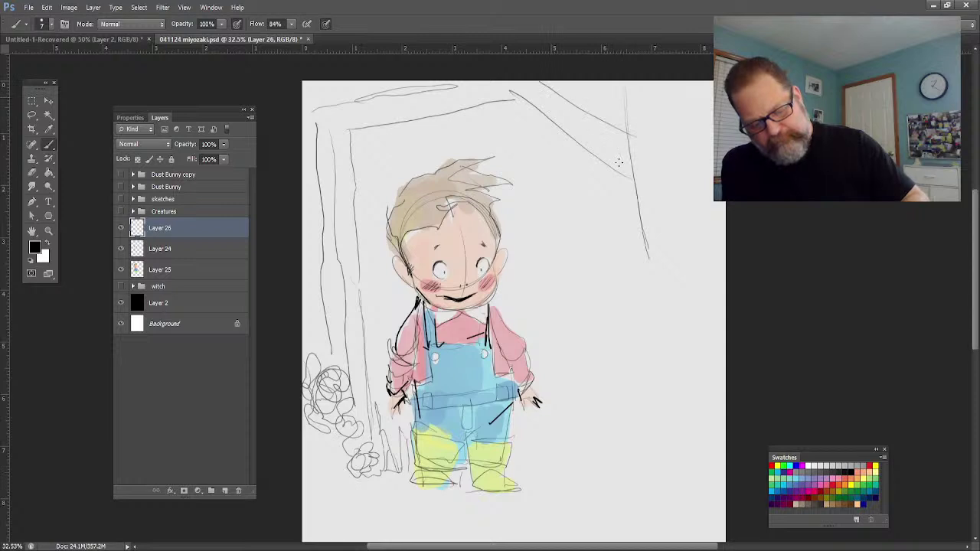
left_click_drag(638, 97, 662, 267)
left_click_drag(650, 88, 682, 297)
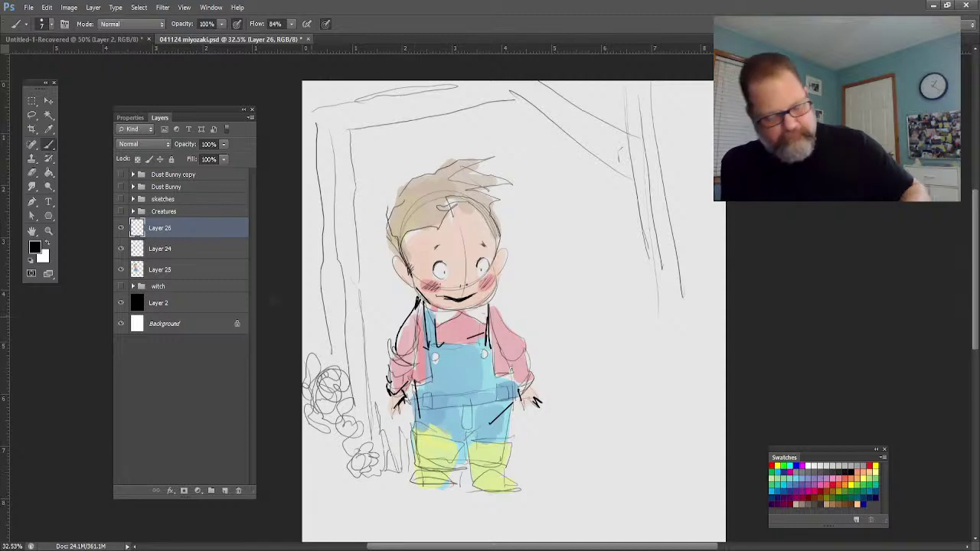
key("z")
left_click_drag(490, 463, 516, 446)
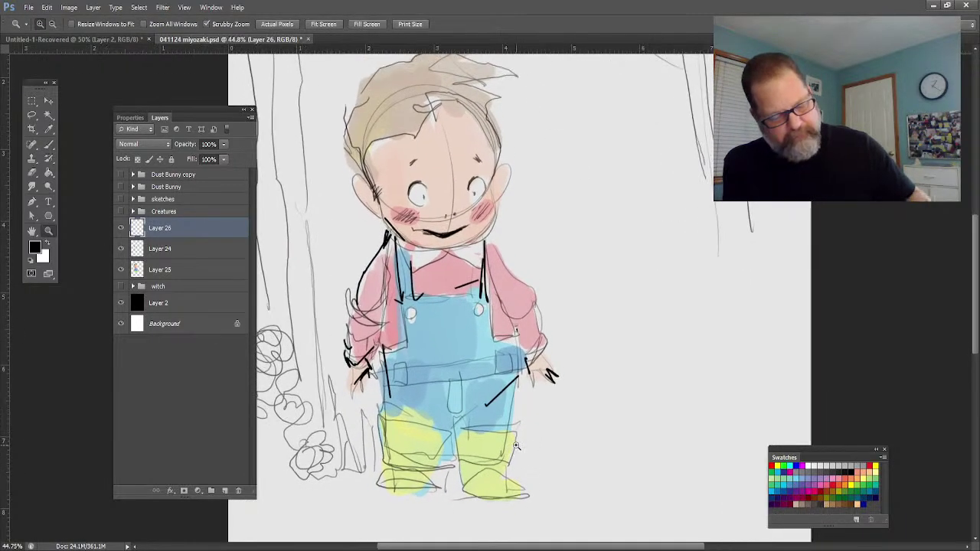
Sketch a hen's rounded back, wing curve, raised neck and breast line on the ground beside the child.
left_click(33, 230)
left_click_drag(459, 306, 513, 292)
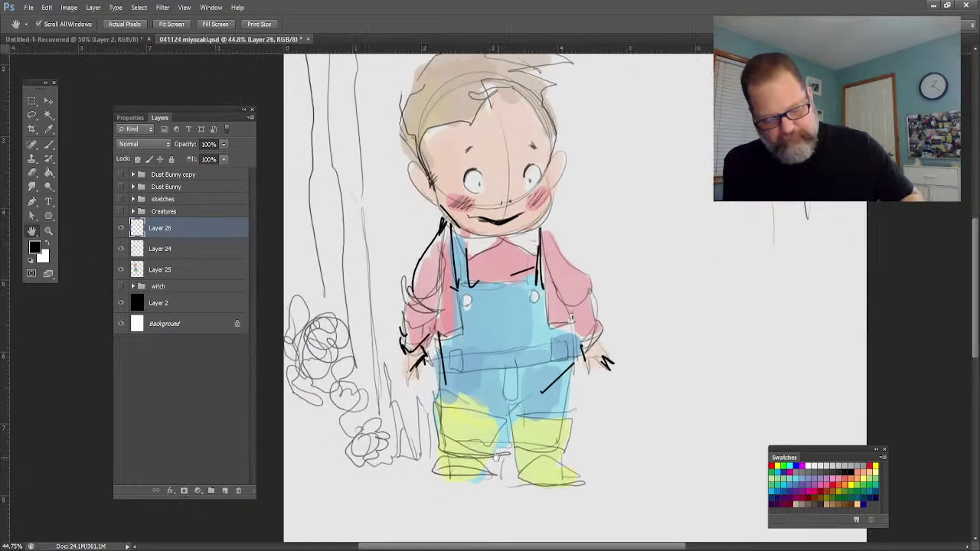
left_click(49, 144)
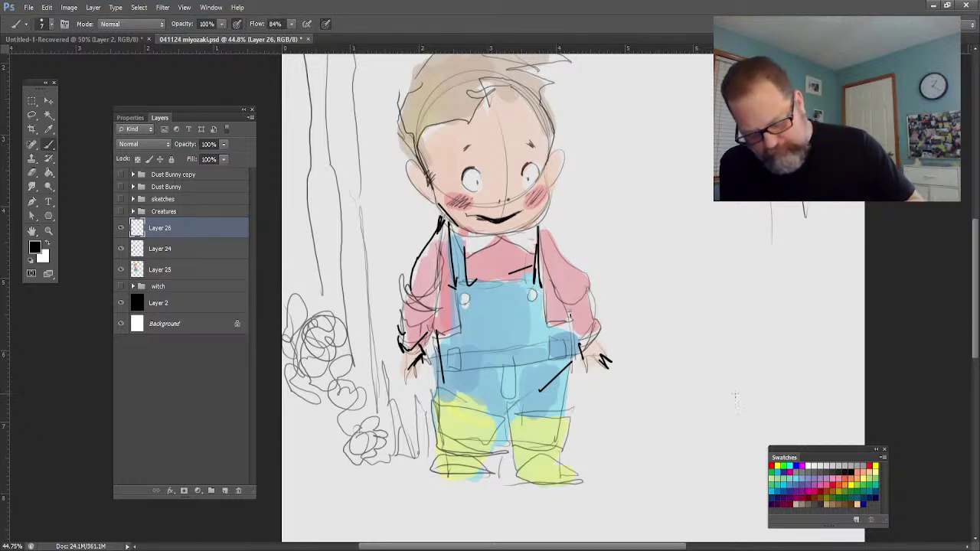
mouse_move(703, 375)
left_mouse_down()
mouse_move(654, 394)
mouse_move(651, 423)
left_mouse_up()
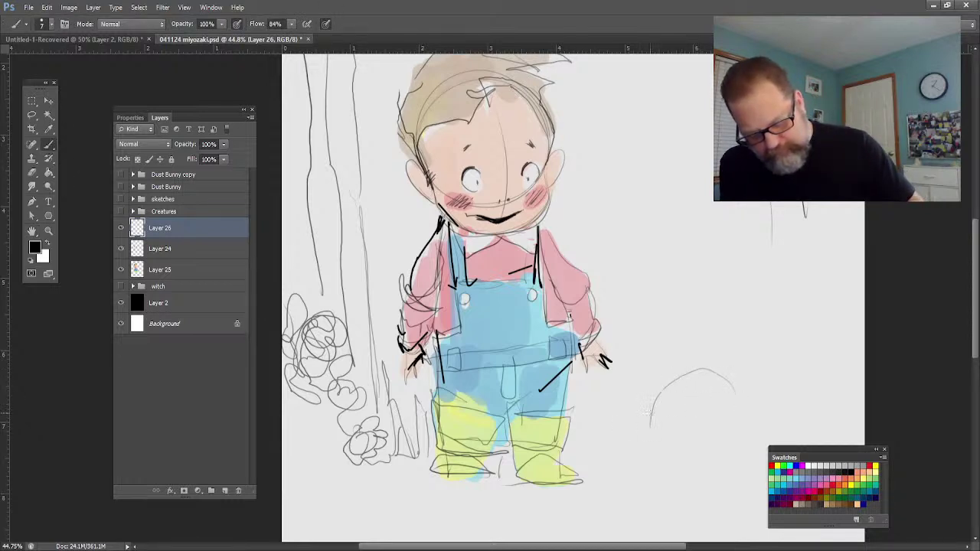
mouse_move(736, 406)
left_mouse_down()
mouse_move(717, 450)
mouse_move(676, 420)
mouse_move(673, 429)
left_mouse_up()
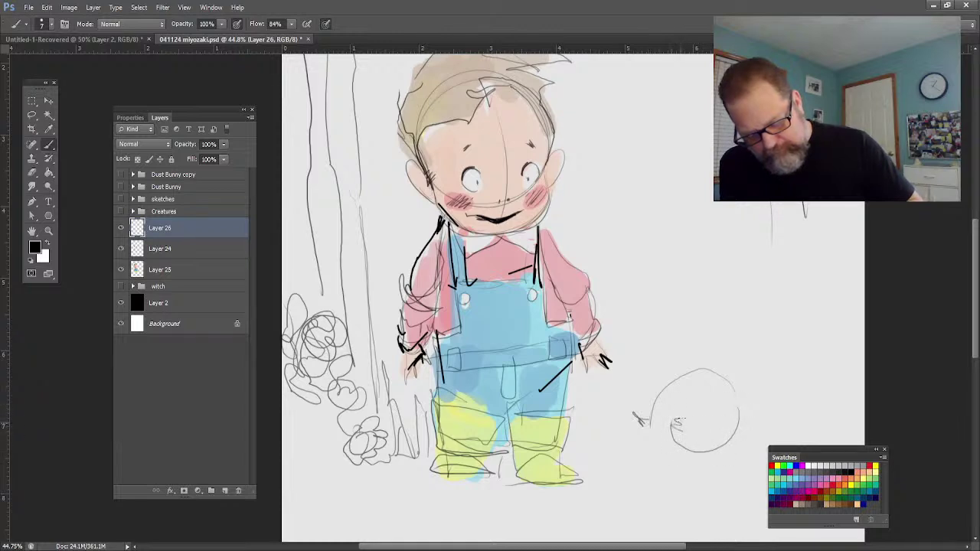
left_click_drag(745, 337, 752, 327)
mouse_move(741, 386)
left_mouse_down()
mouse_move(755, 331)
mouse_move(762, 419)
mouse_move(750, 455)
mouse_move(713, 472)
left_mouse_up()
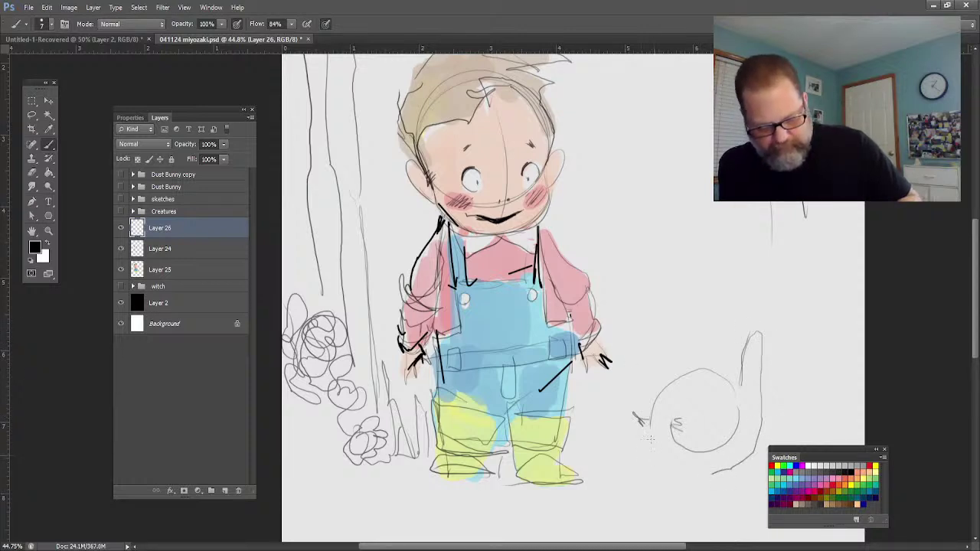
Complete the hen sketch with tail feathers, a belly line, legs, and a head with comb, eye and beak.
mouse_move(643, 421)
left_mouse_down()
mouse_move(630, 385)
mouse_move(655, 412)
mouse_move(640, 372)
mouse_move(621, 414)
mouse_move(647, 429)
mouse_move(652, 450)
mouse_move(709, 475)
mouse_move(664, 458)
mouse_move(686, 503)
left_mouse_up()
left_click_drag(723, 473, 722, 499)
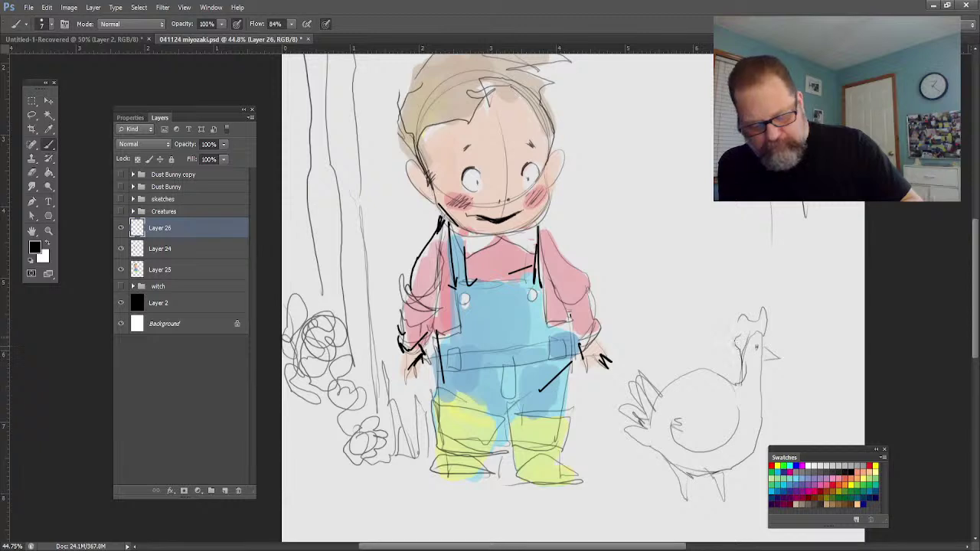
mouse_move(759, 406)
left_mouse_down()
mouse_move(758, 450)
mouse_move(699, 511)
left_mouse_up()
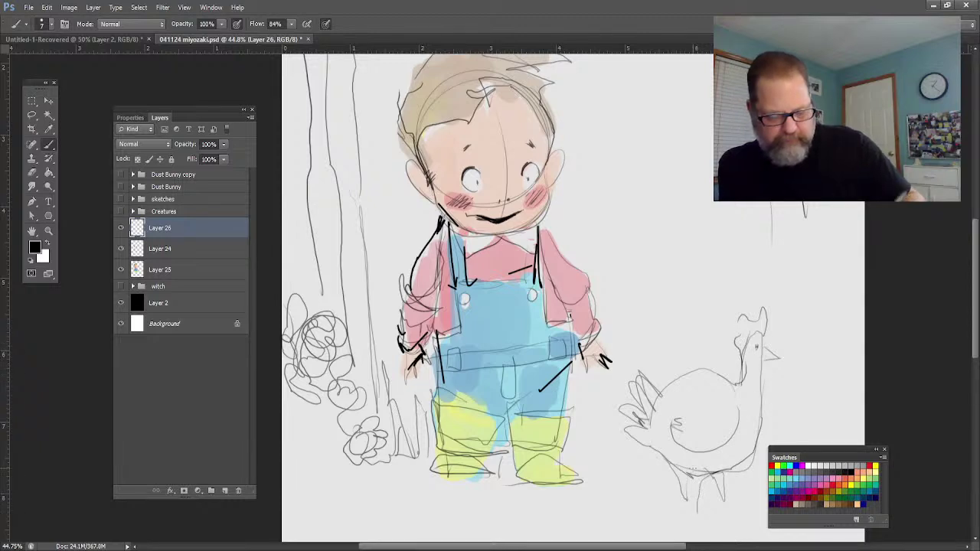
mouse_move(653, 468)
left_mouse_down()
mouse_move(651, 492)
mouse_move(663, 475)
left_mouse_up()
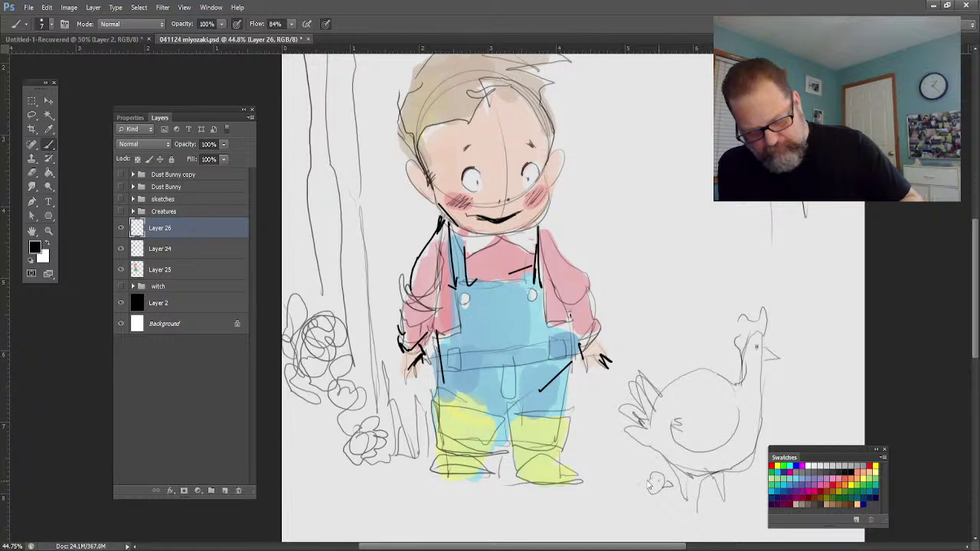
left_click_drag(646, 474, 652, 480)
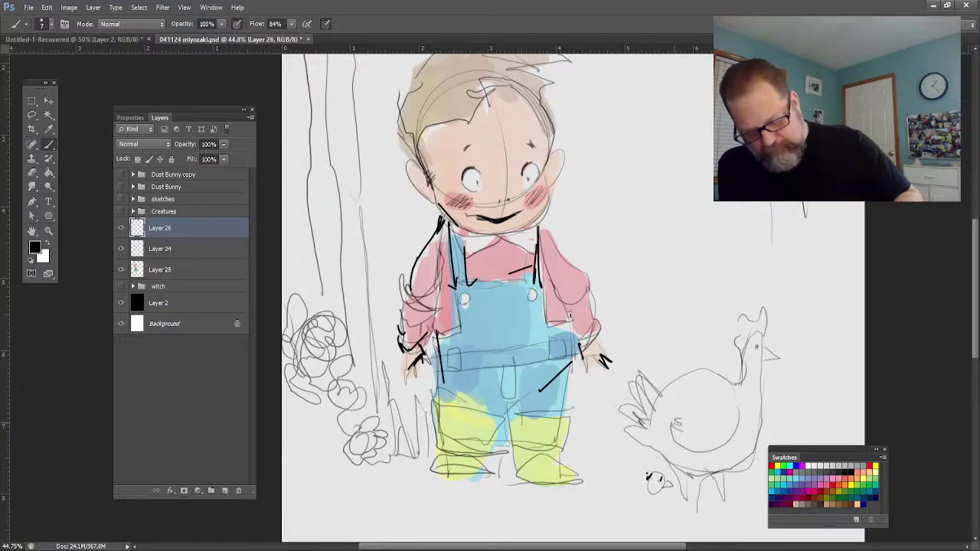
key("ctrl+z")
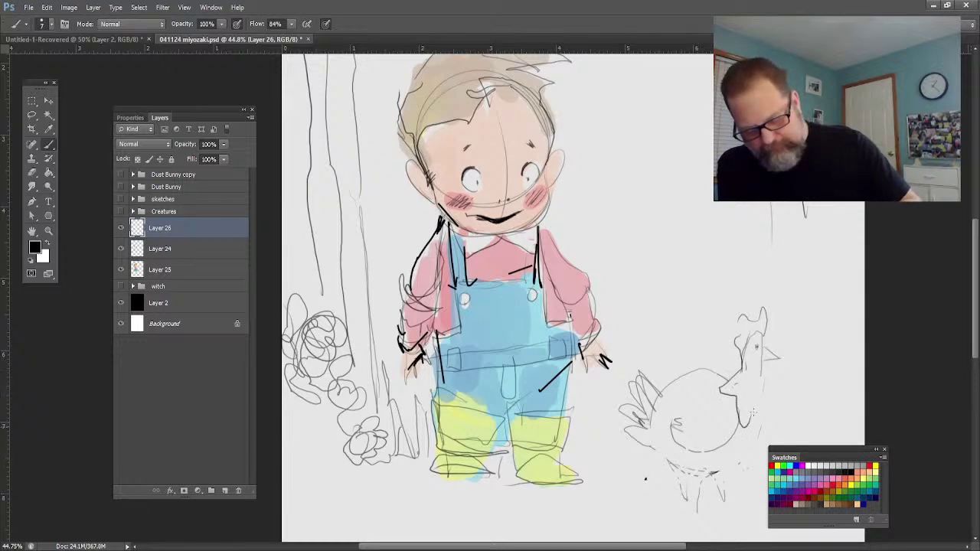
Redraw the hen's breast and feathery legs, and sketch a small chick on each side of its feet.
mouse_move(735, 462)
left_mouse_down()
mouse_move(687, 471)
mouse_move(665, 451)
mouse_move(694, 472)
mouse_move(699, 462)
mouse_move(681, 490)
left_mouse_up()
left_click_drag(706, 474, 681, 497)
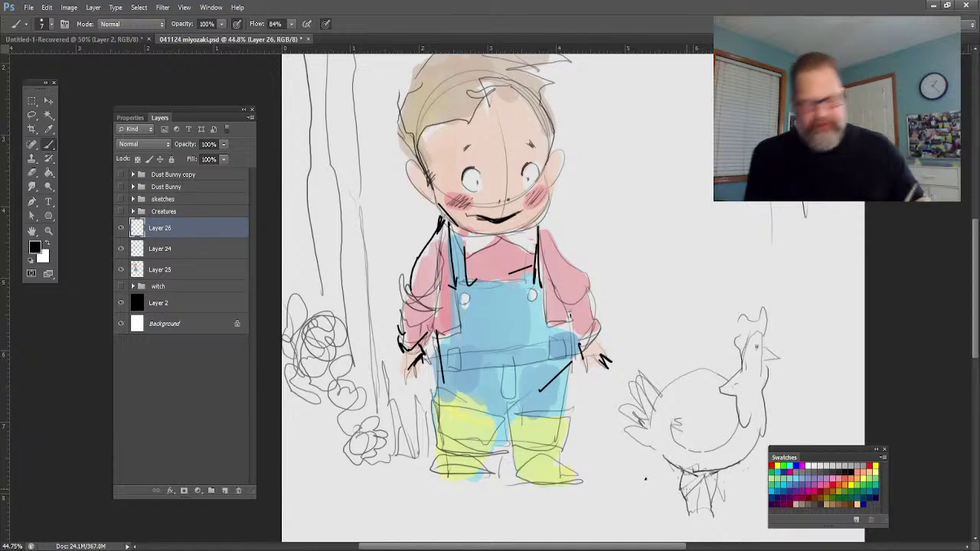
left_click_drag(645, 476, 645, 474)
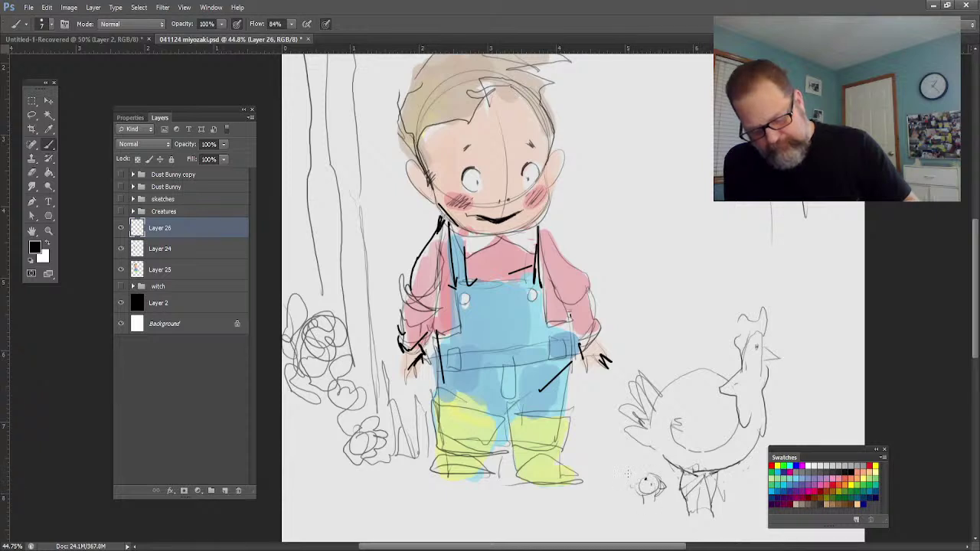
left_click_drag(649, 481, 626, 475)
left_click_drag(751, 483, 747, 494)
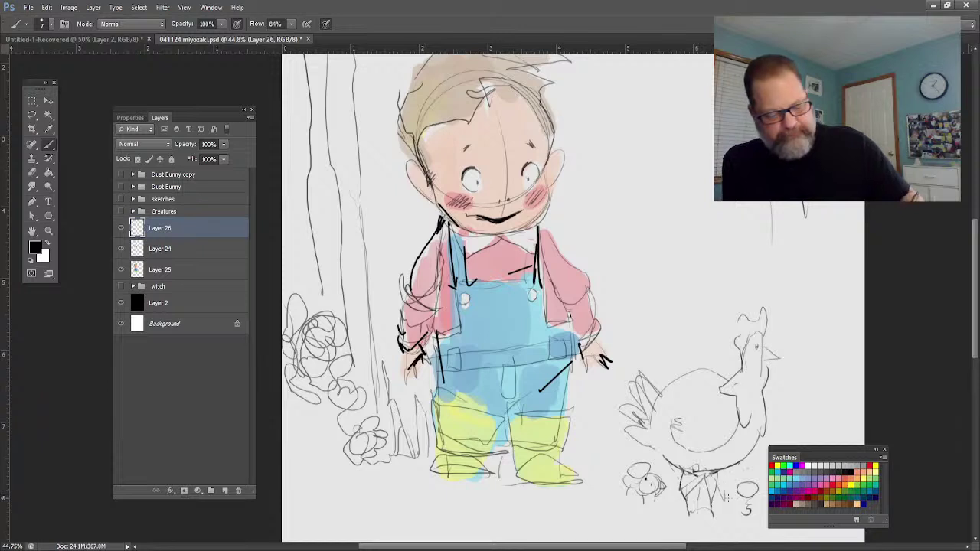
Choose a mid grey, add a new layer directly above Layer 25 and set its opacity to 24%.
left_click(861, 464)
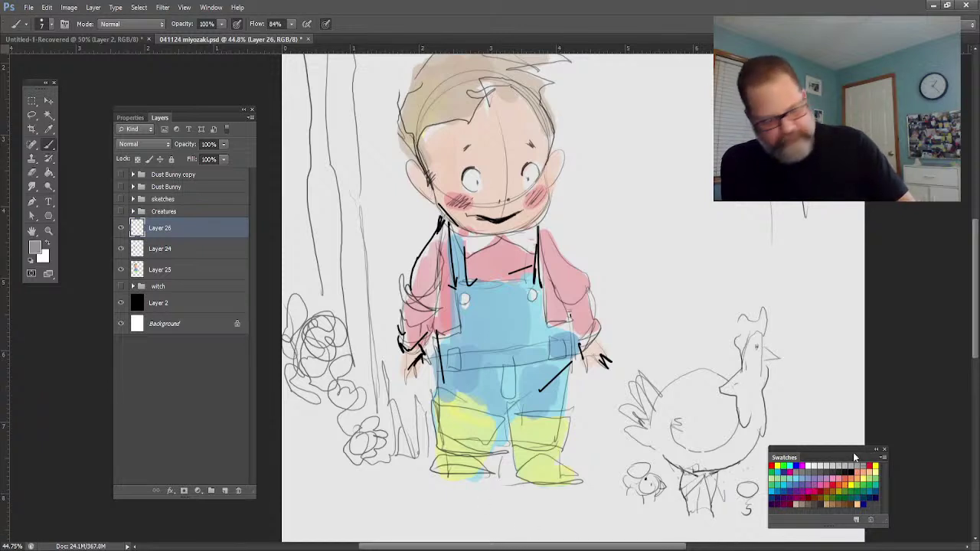
left_click(156, 271)
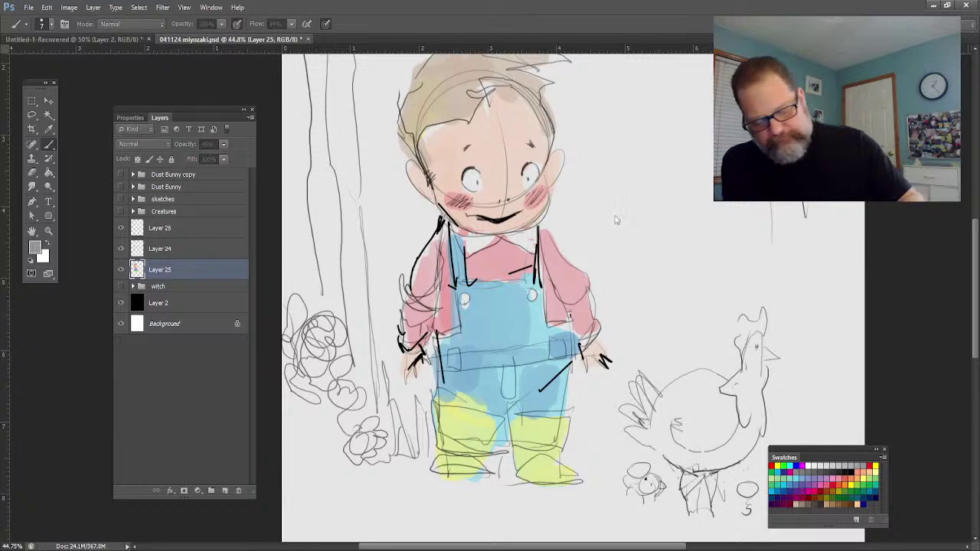
key("ctrl+shift+alt+n")
left_click_drag(223, 146, 187, 160)
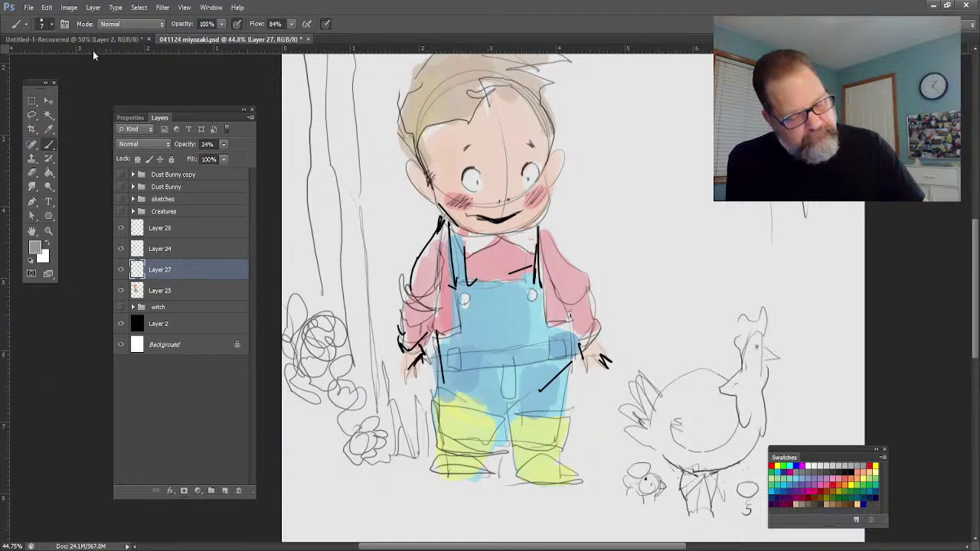
Enlarge the brush to 172 and paint a grey wash over the background on both sides of the child.
key("bracketright")
key("bracketright")
key("bracketright")
key("bracketright")
key("bracketright")
key("bracketright")
key("bracketright")
key("bracketright")
key("bracketright")
key("bracketright")
key("bracketright")
key("bracketright")
key("bracketright")
key("bracketright")
key("bracketright")
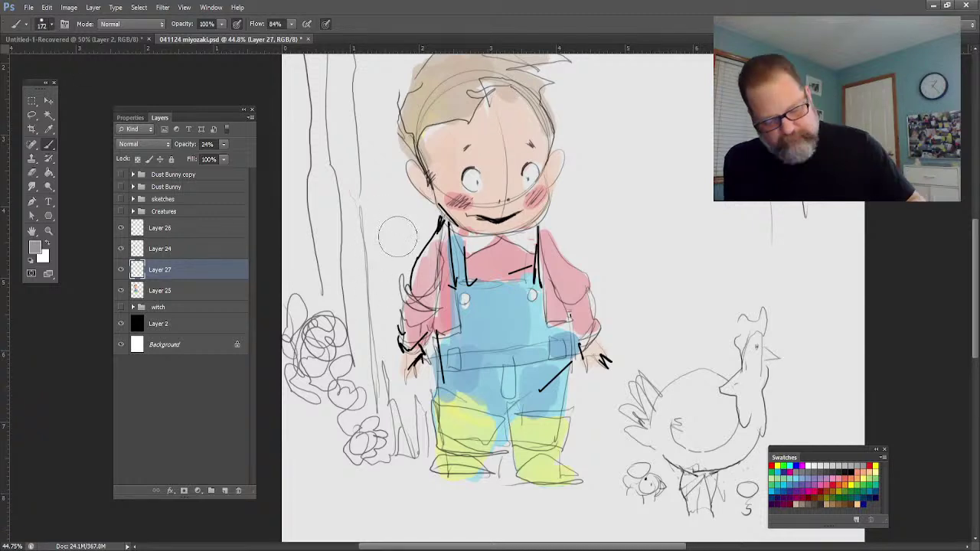
mouse_move(417, 222)
left_mouse_down()
mouse_move(388, 285)
mouse_move(406, 398)
mouse_move(418, 389)
mouse_move(397, 279)
mouse_move(392, 199)
mouse_move(402, 200)
mouse_move(379, 138)
mouse_move(376, 192)
mouse_move(366, 116)
left_mouse_up()
mouse_move(583, 135)
left_mouse_down()
mouse_move(580, 209)
mouse_move(587, 135)
mouse_move(564, 224)
mouse_move(595, 266)
mouse_move(622, 337)
mouse_move(618, 354)
mouse_move(623, 333)
mouse_move(608, 291)
mouse_move(616, 352)
mouse_move(607, 392)
mouse_move(588, 383)
mouse_move(578, 427)
mouse_move(582, 451)
mouse_move(606, 420)
mouse_move(617, 456)
left_mouse_up()
mouse_move(598, 218)
left_mouse_down()
mouse_move(612, 191)
mouse_move(666, 284)
mouse_move(690, 292)
mouse_move(701, 262)
mouse_move(745, 248)
mouse_move(752, 220)
mouse_move(752, 295)
mouse_move(749, 287)
mouse_move(700, 334)
mouse_move(709, 364)
mouse_move(722, 357)
mouse_move(722, 329)
mouse_move(706, 283)
mouse_move(687, 360)
left_mouse_up()
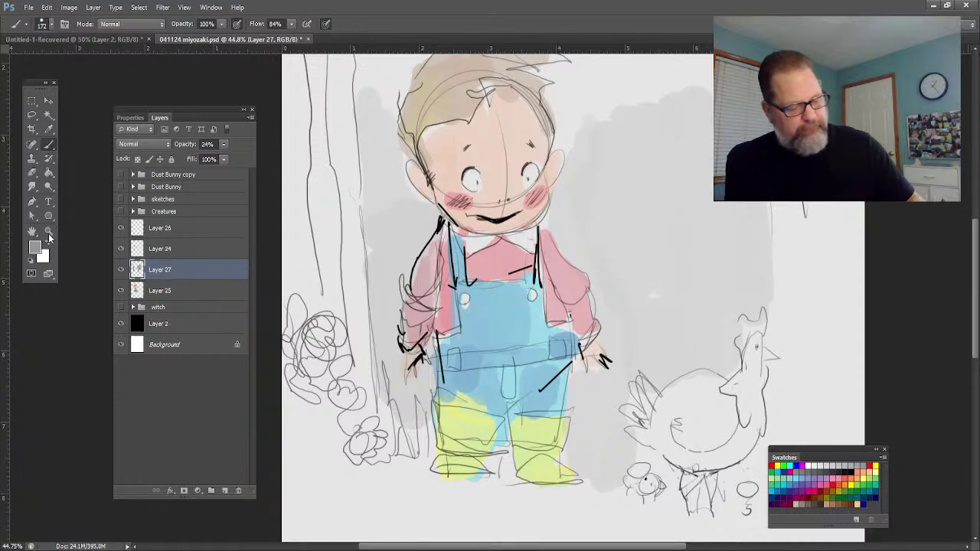
Extend the grey wash above the child's head up to the crossbeam and the diagonal beam.
left_click(48, 230)
left_click_drag(345, 348, 325, 331)
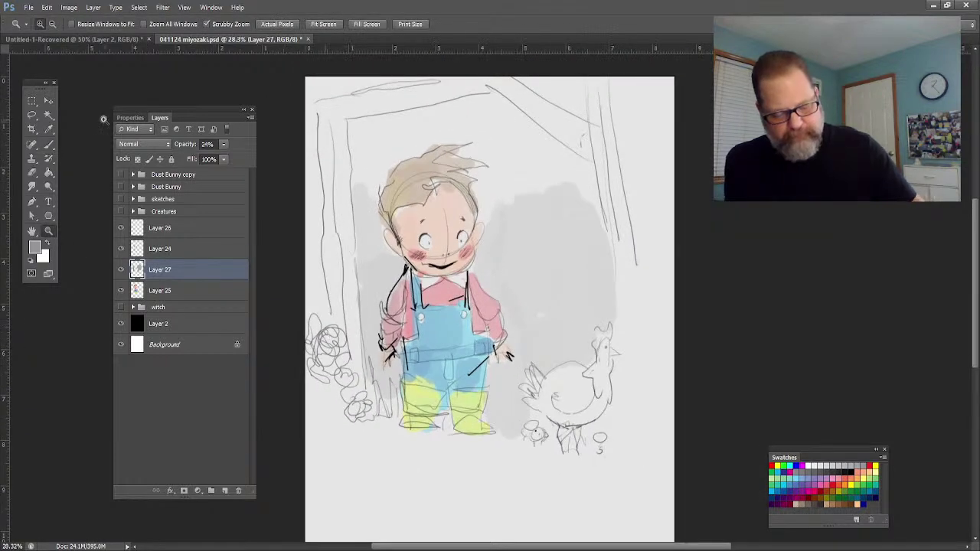
left_click(48, 144)
mouse_move(503, 122)
left_mouse_down()
mouse_move(492, 188)
mouse_move(471, 158)
mouse_move(510, 135)
mouse_move(540, 142)
mouse_move(526, 117)
mouse_move(593, 203)
mouse_move(526, 113)
mouse_move(543, 82)
mouse_move(561, 83)
mouse_move(457, 106)
mouse_move(474, 117)
mouse_move(390, 135)
mouse_move(448, 135)
mouse_move(366, 183)
mouse_move(365, 151)
mouse_move(473, 115)
mouse_move(457, 147)
left_mouse_up()
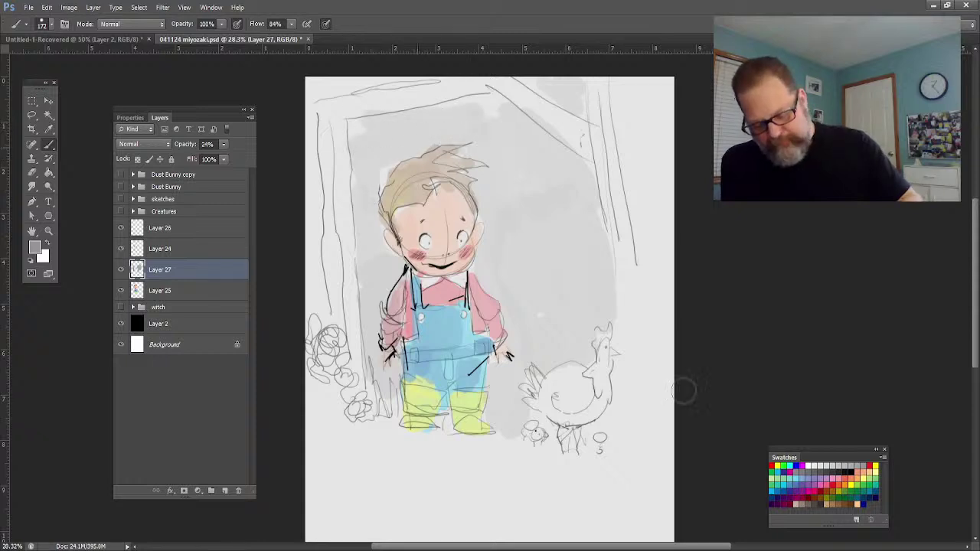
Paint the posts and beams green, and the flower cluster and ground strip dark blue-green.
left_click(865, 479)
mouse_move(326, 187)
left_mouse_down()
mouse_move(337, 289)
mouse_move(347, 238)
mouse_move(343, 284)
mouse_move(319, 188)
mouse_move(316, 249)
mouse_move(329, 280)
mouse_move(305, 116)
mouse_move(501, 80)
mouse_move(594, 141)
mouse_move(605, 97)
mouse_move(640, 349)
left_mouse_up()
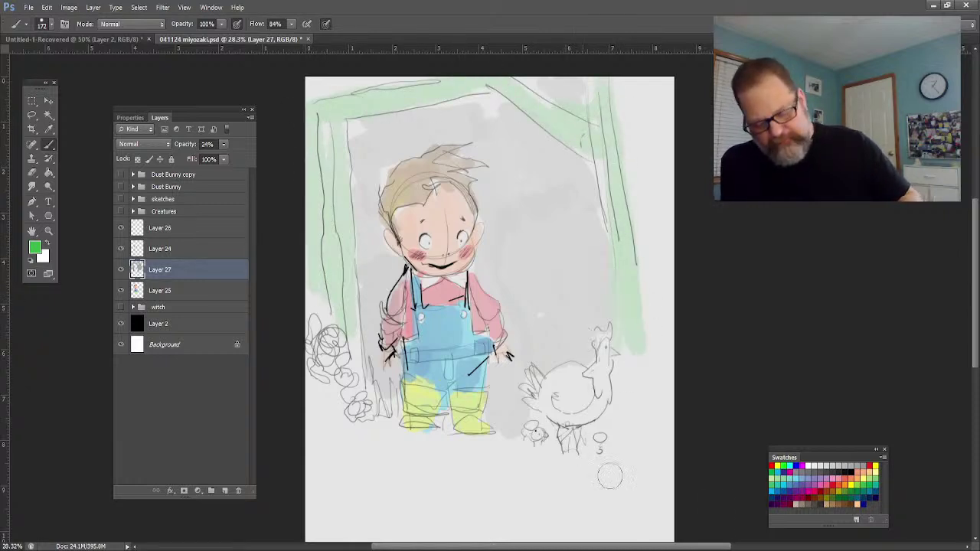
left_click(854, 494)
mouse_move(337, 341)
left_mouse_down()
mouse_move(311, 336)
mouse_move(341, 341)
mouse_move(348, 379)
mouse_move(322, 309)
mouse_move(360, 386)
mouse_move(389, 409)
mouse_move(337, 425)
mouse_move(323, 416)
mouse_move(333, 313)
mouse_move(314, 304)
mouse_move(364, 414)
mouse_move(408, 435)
mouse_move(505, 439)
mouse_move(345, 443)
mouse_move(396, 429)
left_mouse_up()
Paint the two small chicks beside the hen yellow.
left_click(870, 465)
mouse_move(526, 444)
left_mouse_down()
mouse_move(540, 428)
mouse_move(529, 437)
left_mouse_up()
left_click_drag(607, 438, 599, 445)
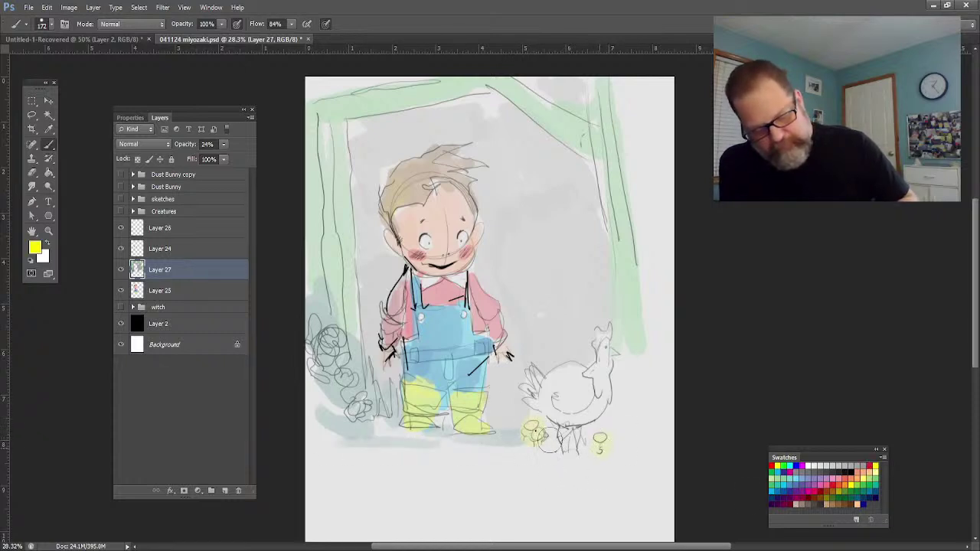
Paint the hen's comb and wattle red, and its body, neck and tail orange.
left_click(871, 465)
left_click_drag(607, 329, 602, 336)
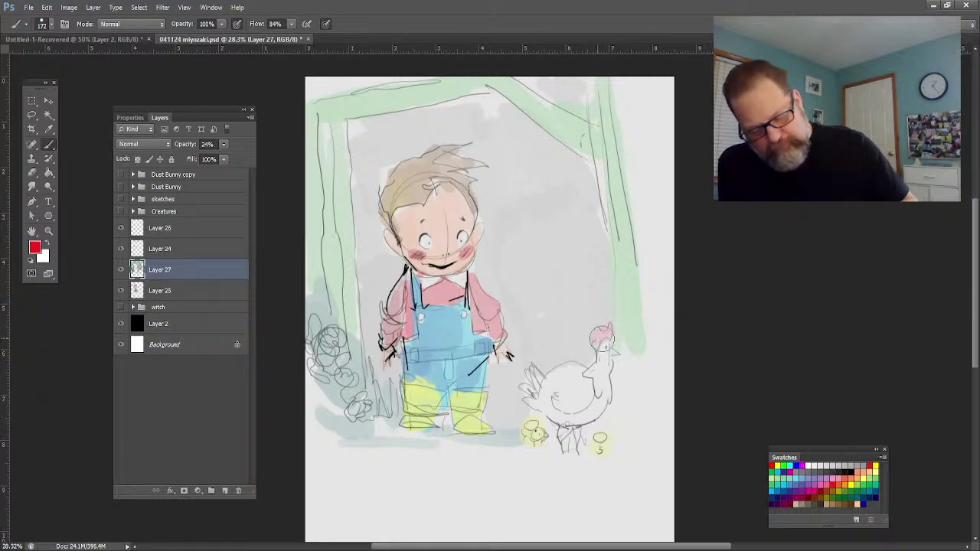
left_click_drag(612, 358, 611, 372)
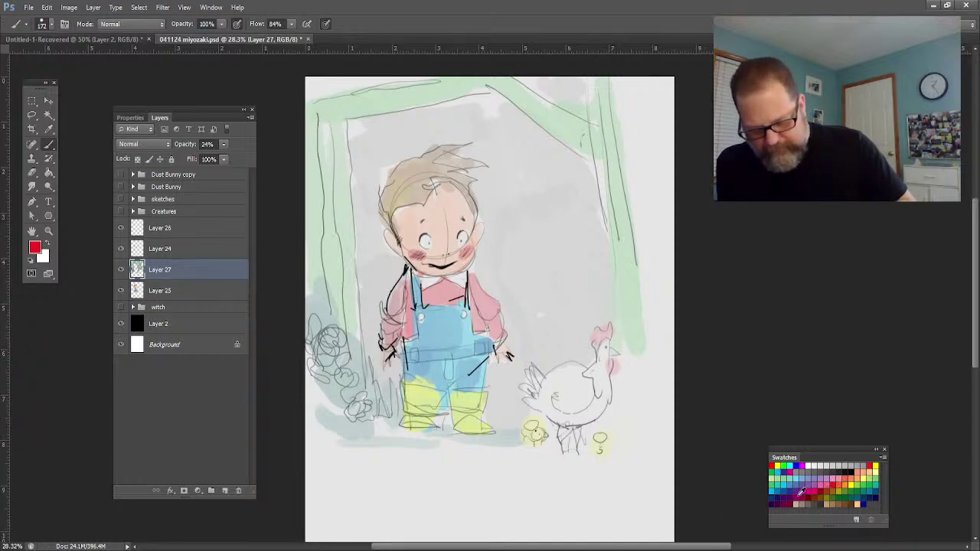
left_click(840, 476)
mouse_move(601, 383)
left_mouse_down()
mouse_move(597, 398)
mouse_move(593, 383)
mouse_move(575, 399)
mouse_move(536, 389)
left_mouse_up()
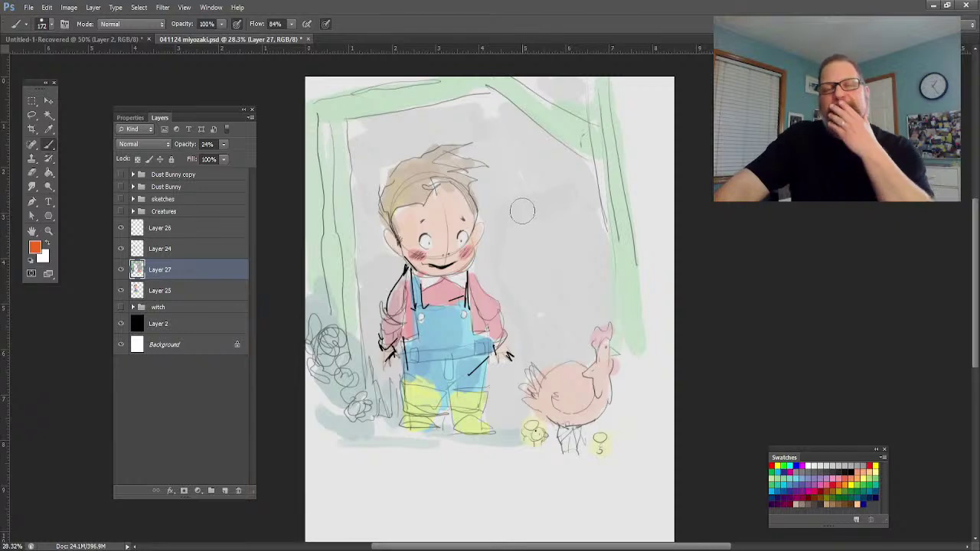
Group Layer 26, Layer 24, Layer 27 and Layer 25 together and hide the new group.
scroll(527, 203, "down", 2)
scroll(525, 201, "up", 4)
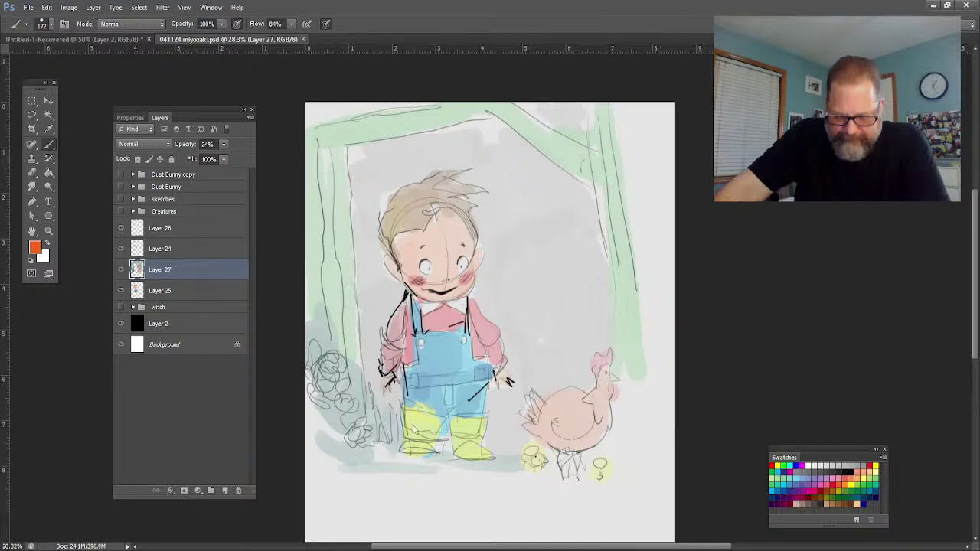
left_click(164, 233)
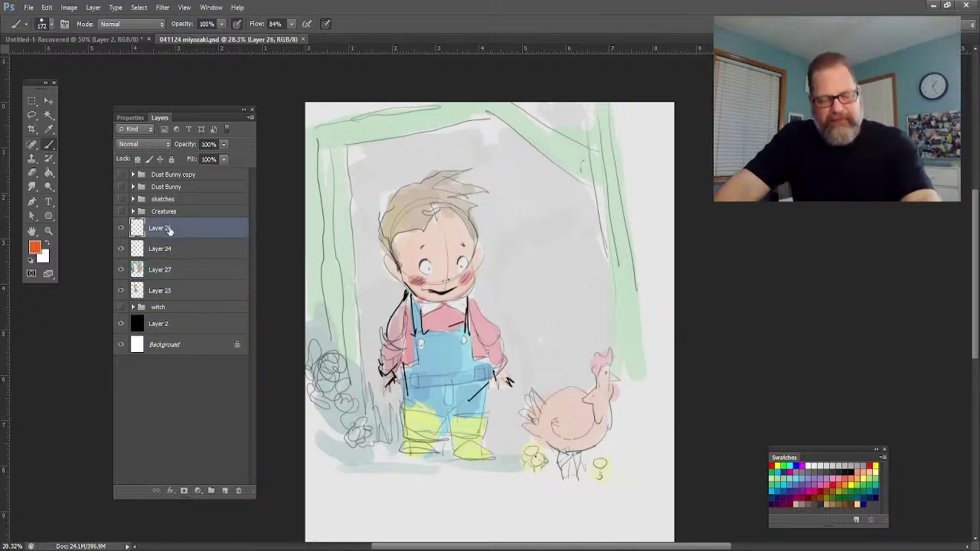
left_click(172, 292, "shift")
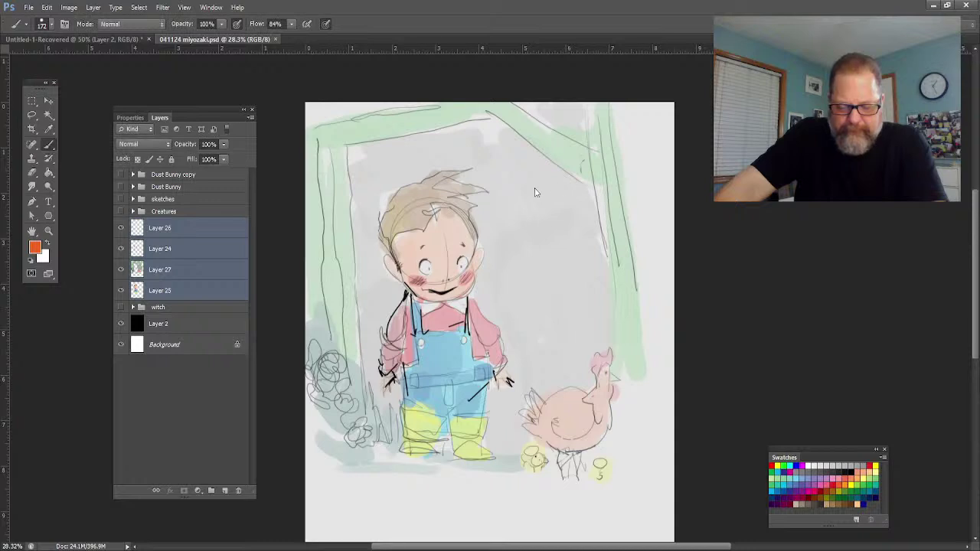
key("ctrl+g")
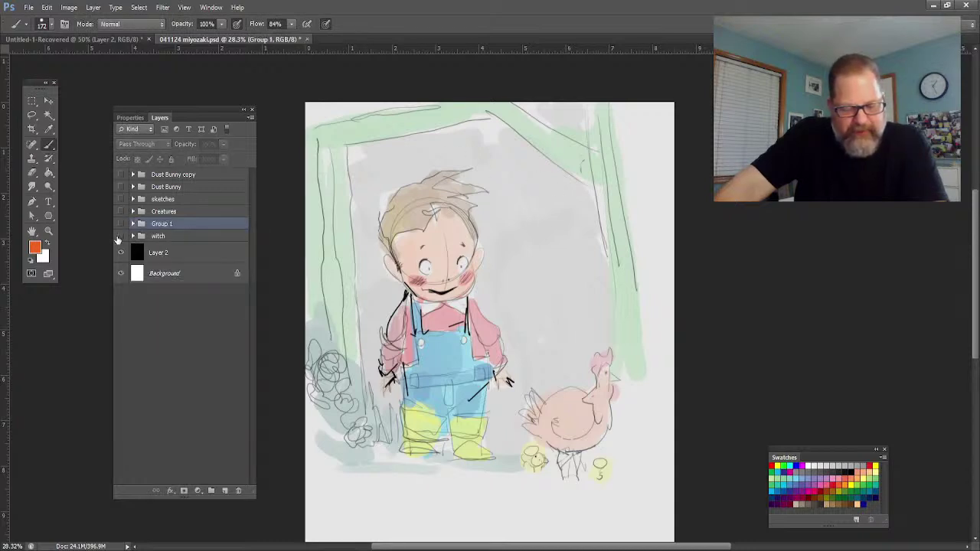
left_click(120, 224)
Review the drawings in the witch, Creatures, sketches, Dust Bunny and Dust Bunny copy groups by toggling their visibility.
left_click(120, 236)
left_click(120, 236)
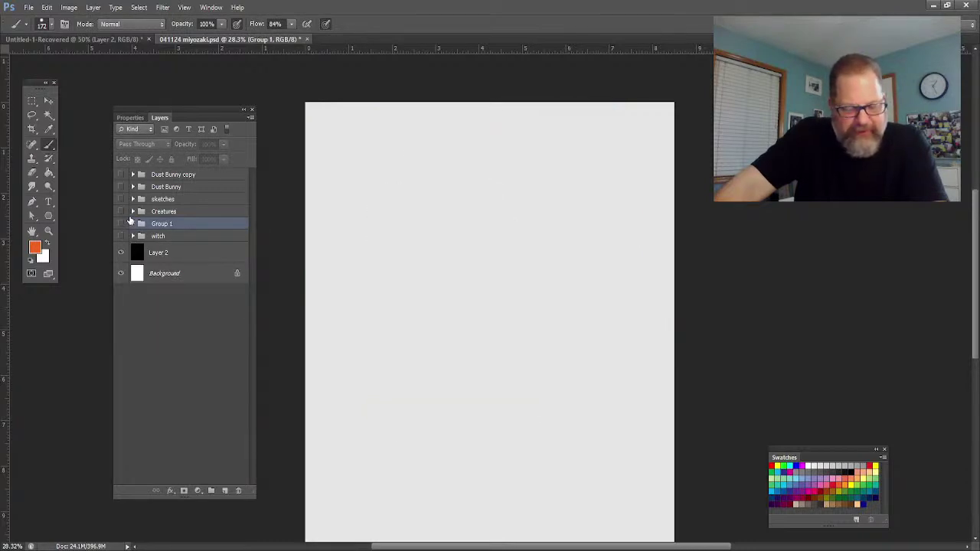
left_click(121, 212)
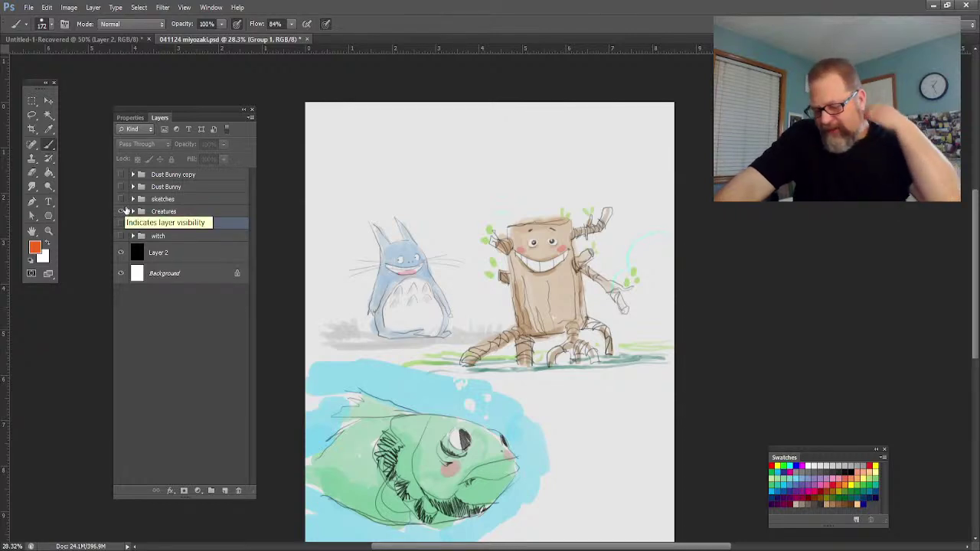
left_click(122, 210)
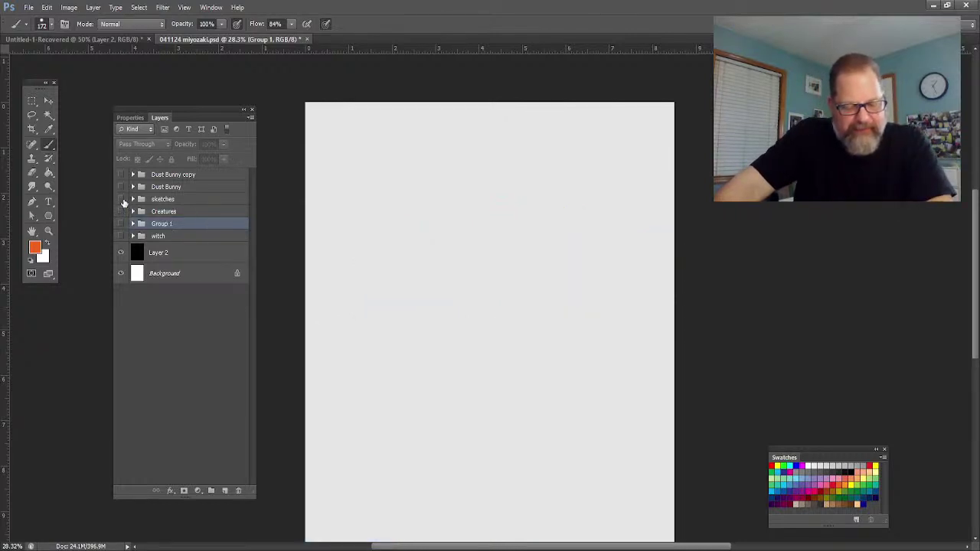
left_click(121, 199)
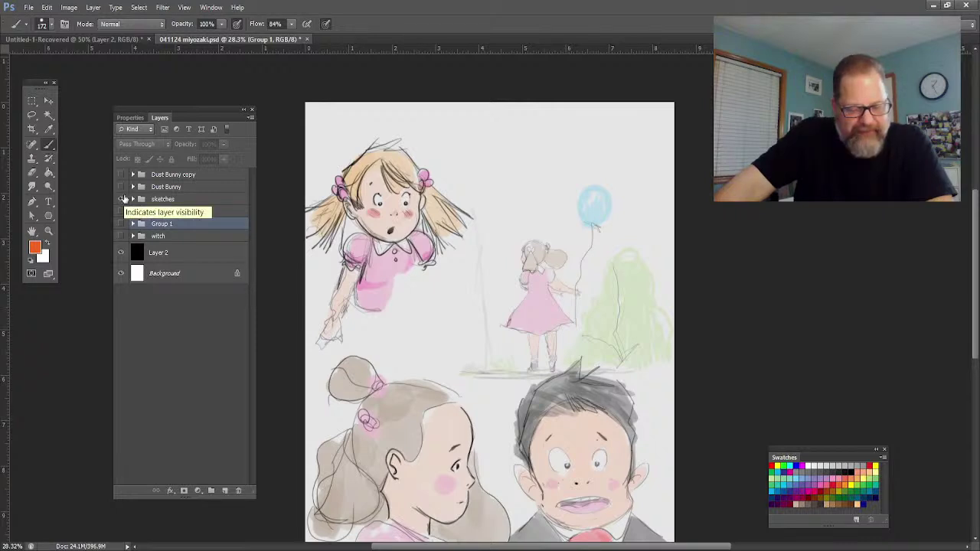
left_click(122, 199)
left_click(121, 187)
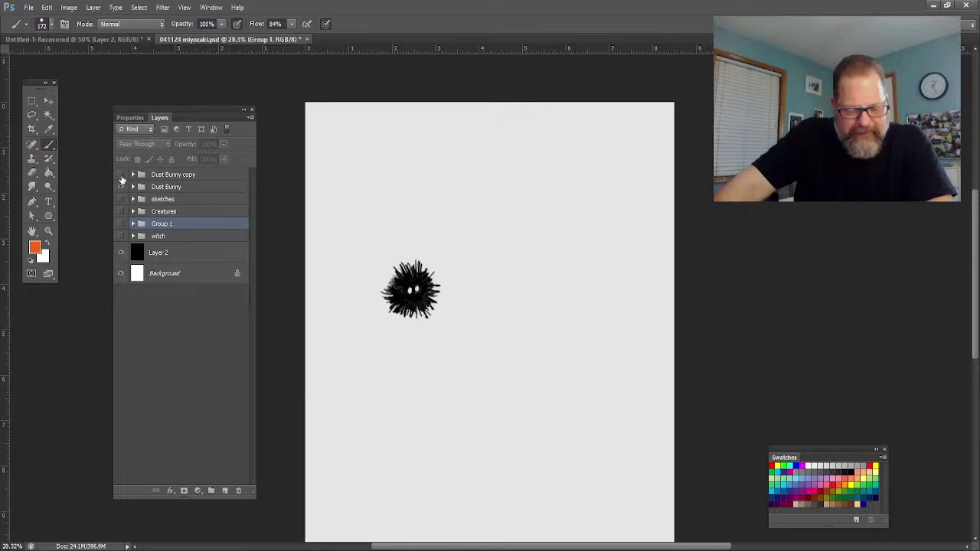
left_click(121, 176)
left_click(121, 176)
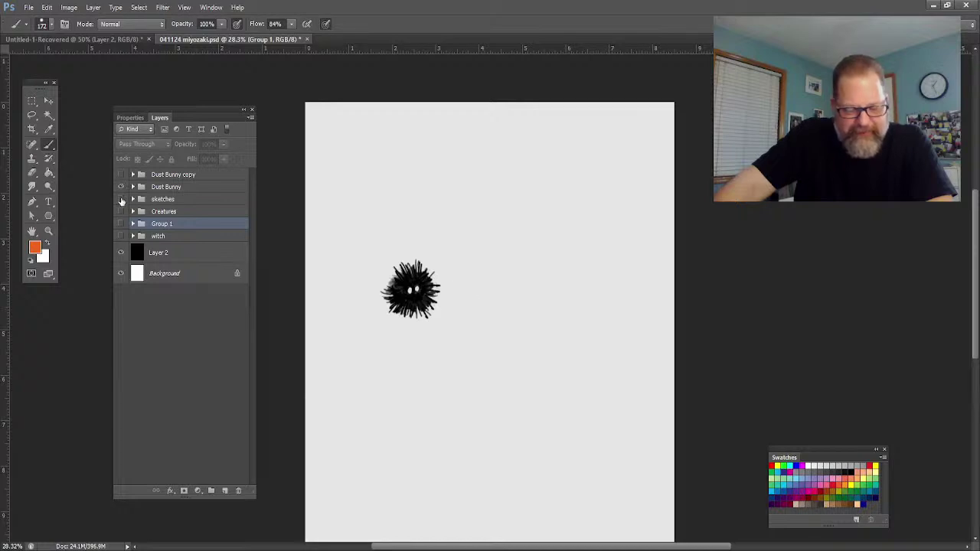
Glance at the sketches and Group 1 drawings, and leave them and the Dust Bunny group hidden.
left_click(122, 199)
left_click(121, 186)
left_click(122, 200)
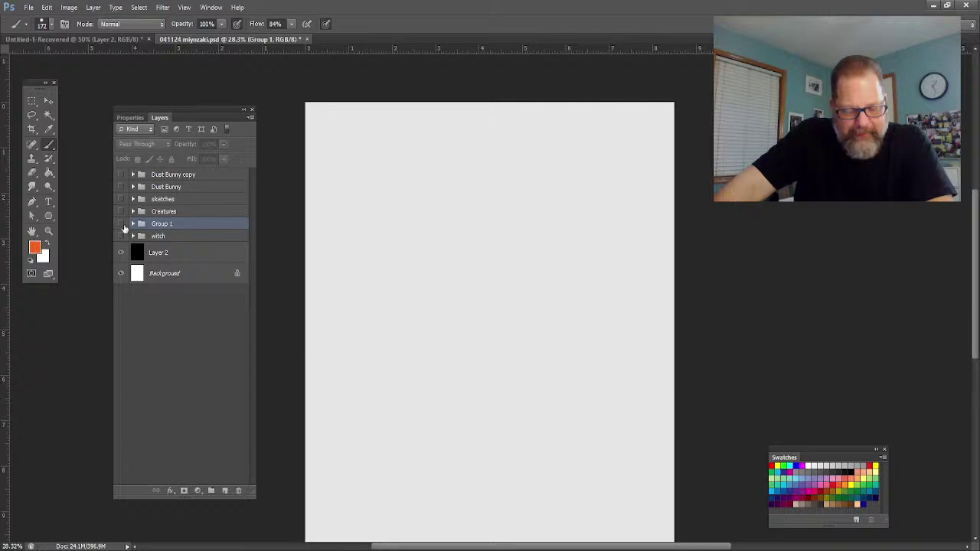
left_click(121, 224)
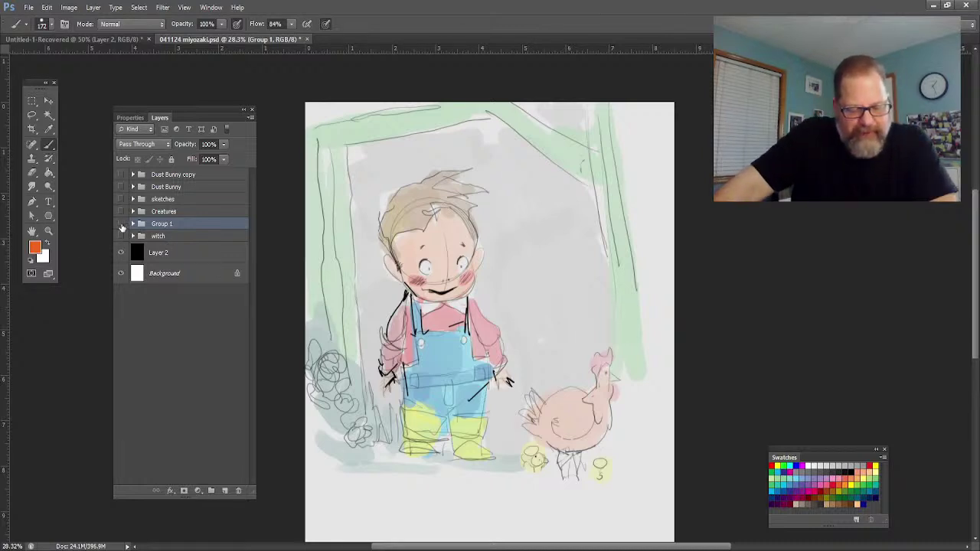
left_click(121, 224)
Reset the colours to black and white, and add a new layer above Layer 2 with 35% opacity for a fresh sketch.
key("i")
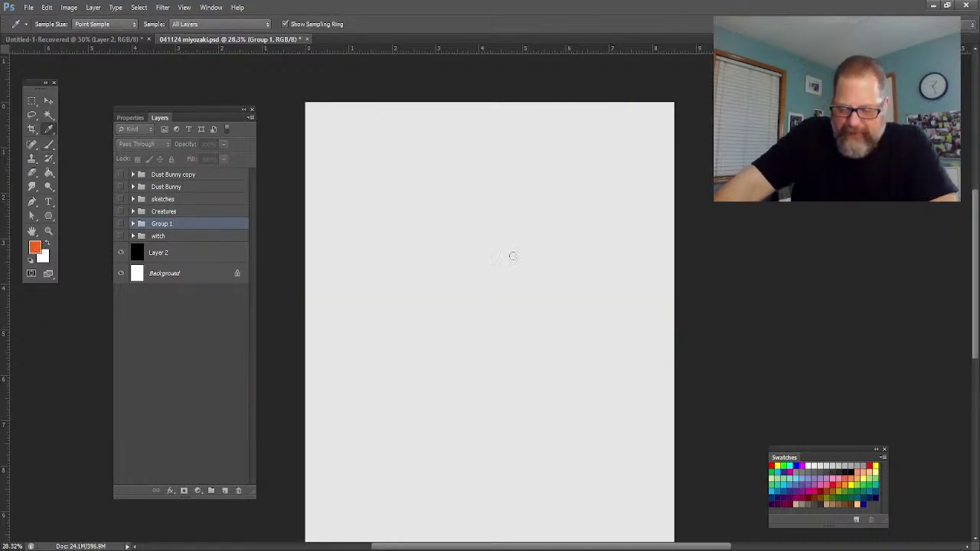
key("b")
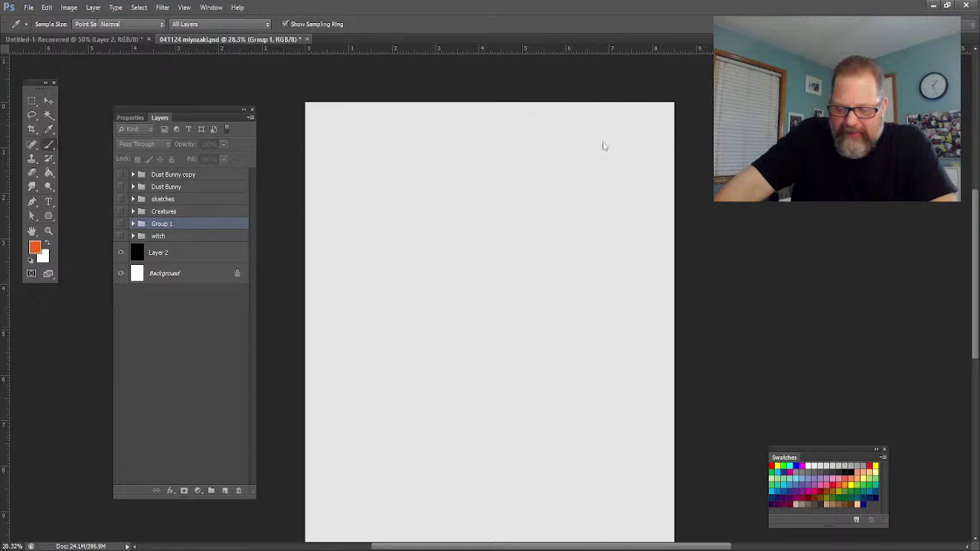
key("d")
left_click(49, 231)
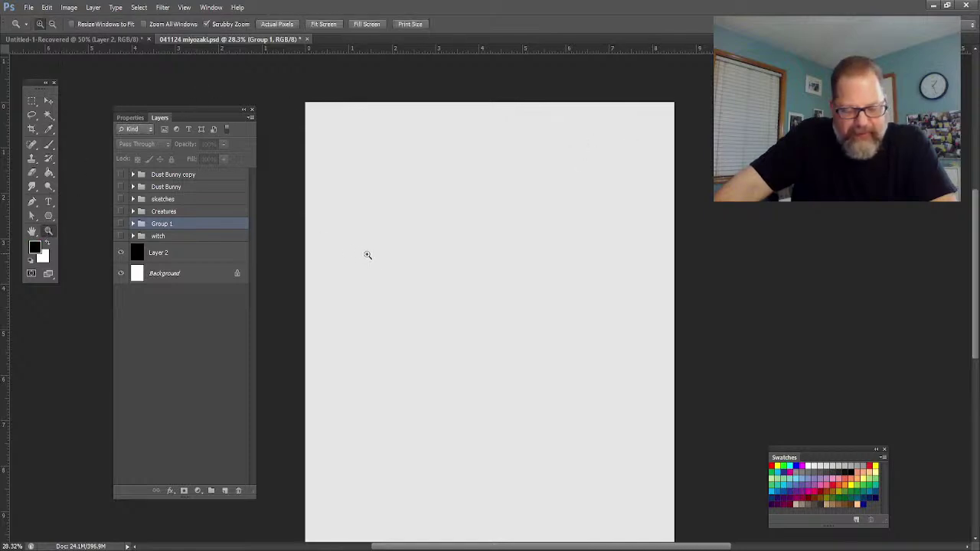
left_click_drag(391, 258, 429, 252)
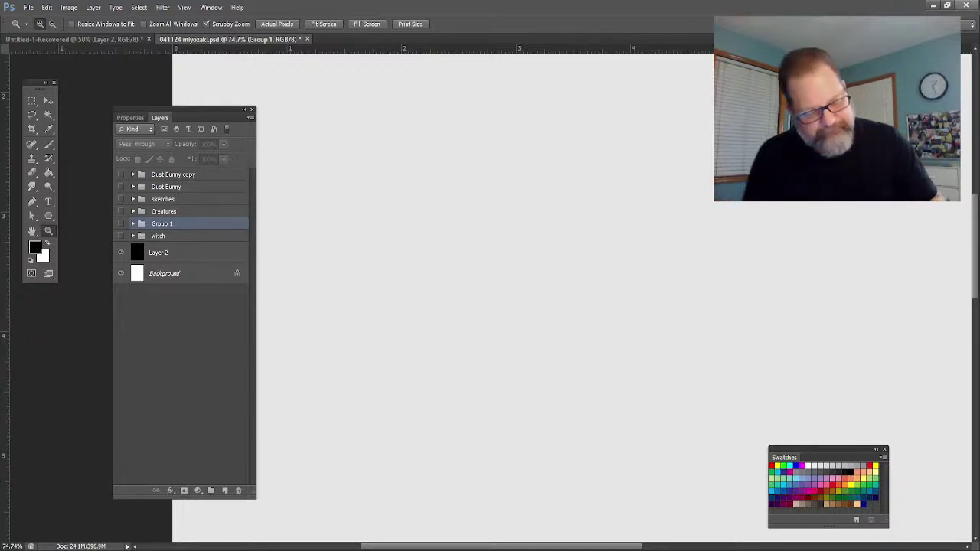
left_click(48, 146)
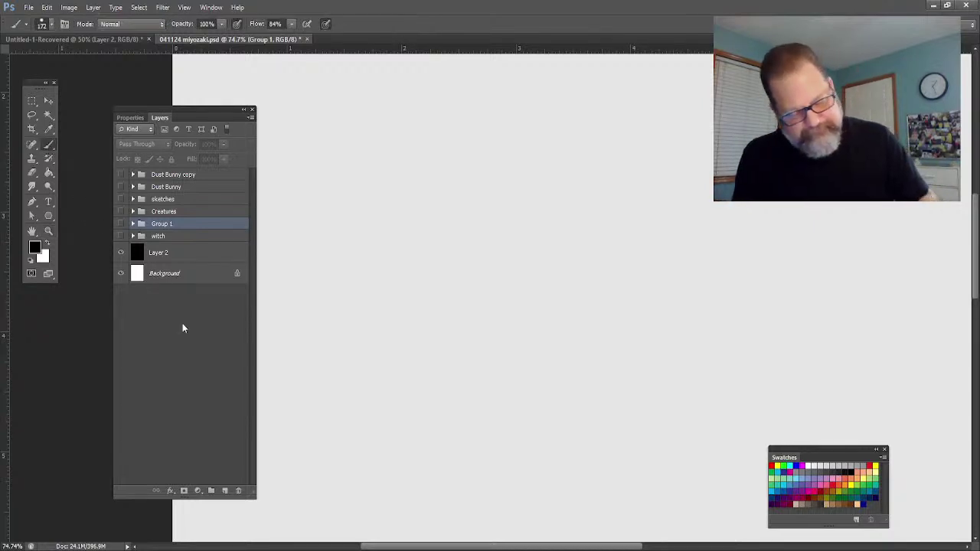
left_click(167, 253)
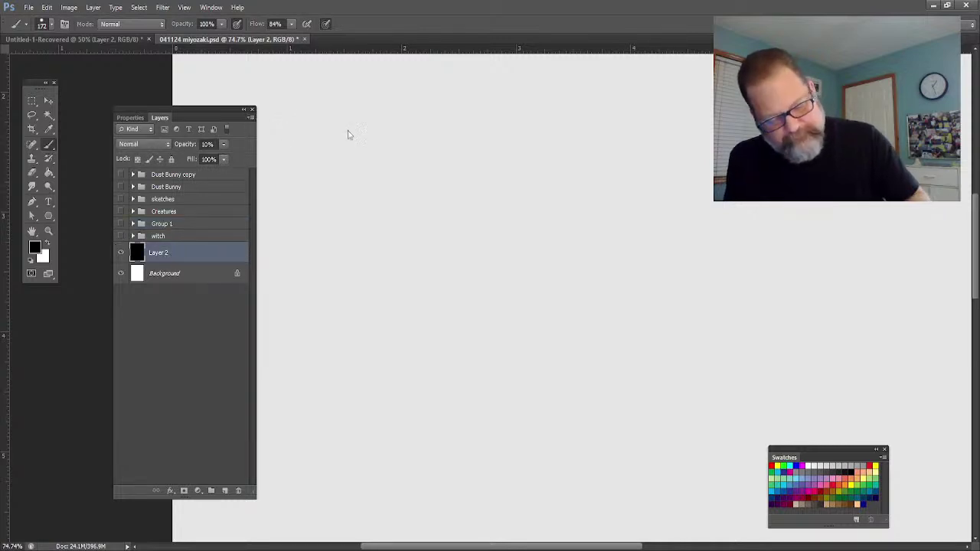
key("ctrl+shift+alt+n")
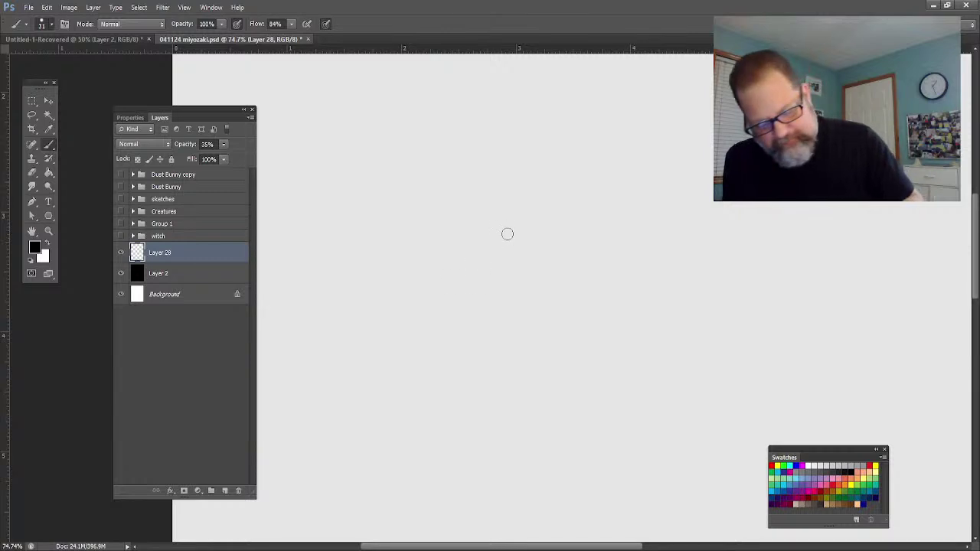
Block in a cat's head with two pointed ears in translucent grey using a 31 px brush.
mouse_move(549, 245)
left_mouse_down()
mouse_move(514, 211)
mouse_move(500, 239)
mouse_move(505, 268)
mouse_move(500, 245)
mouse_move(524, 263)
mouse_move(524, 221)
mouse_move(548, 261)
mouse_move(543, 280)
mouse_move(545, 242)
mouse_move(516, 212)
mouse_move(494, 284)
left_mouse_up()
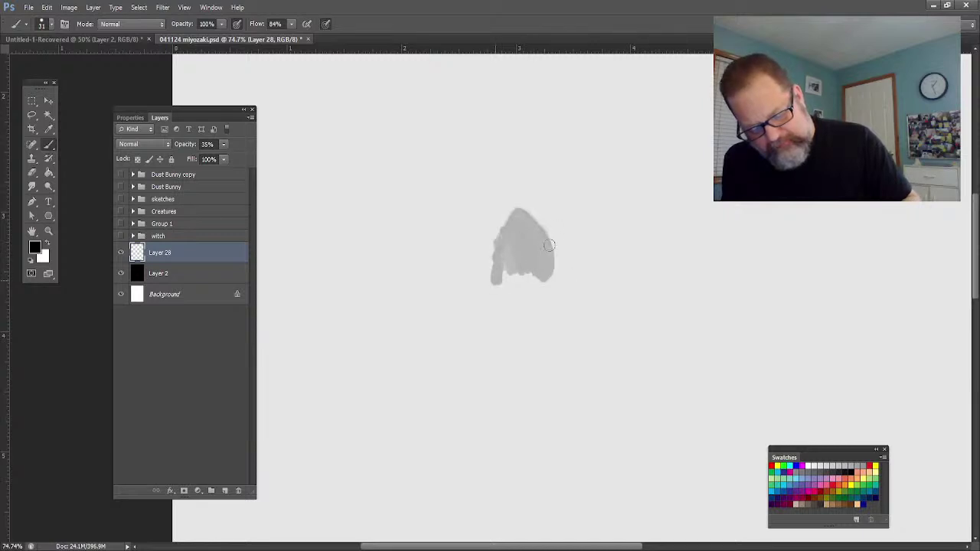
mouse_move(548, 243)
left_mouse_down()
mouse_move(563, 279)
mouse_move(543, 294)
mouse_move(503, 227)
mouse_move(537, 282)
mouse_move(557, 272)
mouse_move(542, 288)
mouse_move(510, 272)
mouse_move(534, 297)
mouse_move(519, 294)
mouse_move(496, 279)
mouse_move(502, 252)
mouse_move(513, 298)
mouse_move(567, 281)
mouse_move(536, 236)
mouse_move(539, 219)
mouse_move(525, 213)
mouse_move(544, 235)
mouse_move(540, 226)
mouse_move(506, 245)
mouse_move(512, 231)
mouse_move(562, 250)
mouse_move(548, 205)
mouse_move(548, 245)
left_mouse_up()
mouse_move(547, 209)
left_mouse_down()
mouse_move(500, 242)
mouse_move(480, 212)
mouse_move(494, 262)
mouse_move(482, 270)
mouse_move(502, 221)
mouse_move(534, 211)
mouse_move(503, 227)
mouse_move(475, 203)
mouse_move(484, 248)
mouse_move(482, 237)
mouse_move(513, 217)
mouse_move(493, 262)
mouse_move(529, 293)
mouse_move(550, 232)
mouse_move(565, 275)
left_mouse_up()
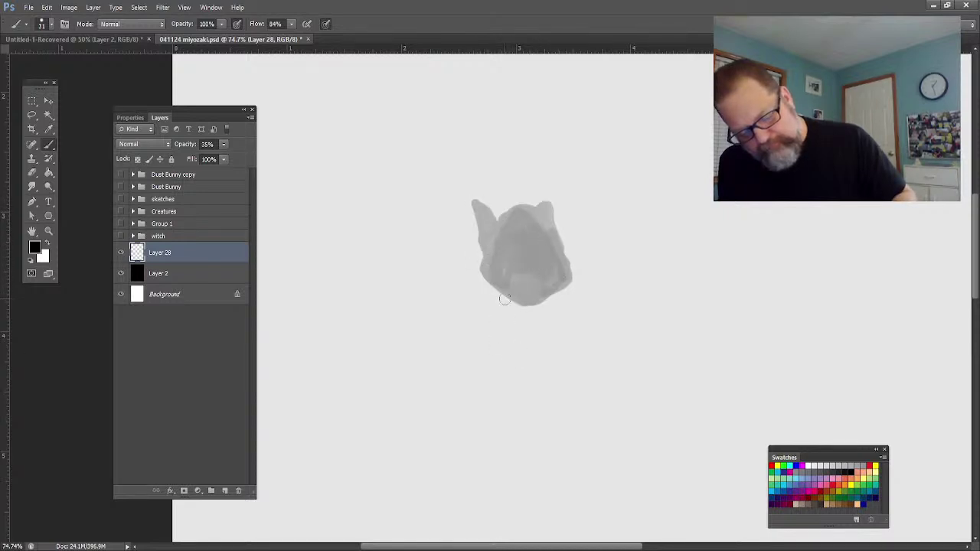
Block in the sitting cat's neck, body, front legs, haunch and long curved tail below the head.
left_click_drag(497, 288, 480, 372)
left_click_drag(493, 304, 482, 389)
mouse_move(540, 303)
left_mouse_down()
mouse_move(552, 383)
mouse_move(580, 457)
left_mouse_up()
mouse_move(552, 358)
left_mouse_down()
mouse_move(521, 319)
mouse_move(542, 388)
mouse_move(535, 390)
mouse_move(497, 328)
mouse_move(491, 380)
mouse_move(483, 377)
mouse_move(465, 423)
mouse_move(480, 387)
mouse_move(473, 434)
mouse_move(478, 405)
mouse_move(499, 411)
mouse_move(500, 389)
mouse_move(546, 456)
mouse_move(564, 450)
mouse_move(568, 458)
mouse_move(573, 446)
mouse_move(575, 476)
mouse_move(509, 405)
mouse_move(511, 470)
mouse_move(478, 410)
mouse_move(466, 434)
mouse_move(455, 410)
mouse_move(442, 434)
mouse_move(464, 433)
mouse_move(455, 413)
mouse_move(473, 461)
mouse_move(445, 433)
mouse_move(451, 451)
mouse_move(442, 410)
mouse_move(466, 413)
mouse_move(374, 357)
mouse_move(331, 366)
mouse_move(305, 388)
mouse_move(316, 410)
mouse_move(309, 389)
mouse_move(316, 402)
mouse_move(323, 380)
mouse_move(388, 367)
mouse_move(438, 401)
mouse_move(422, 384)
mouse_move(431, 387)
mouse_move(366, 358)
mouse_move(337, 367)
mouse_move(449, 410)
mouse_move(463, 466)
left_mouse_up()
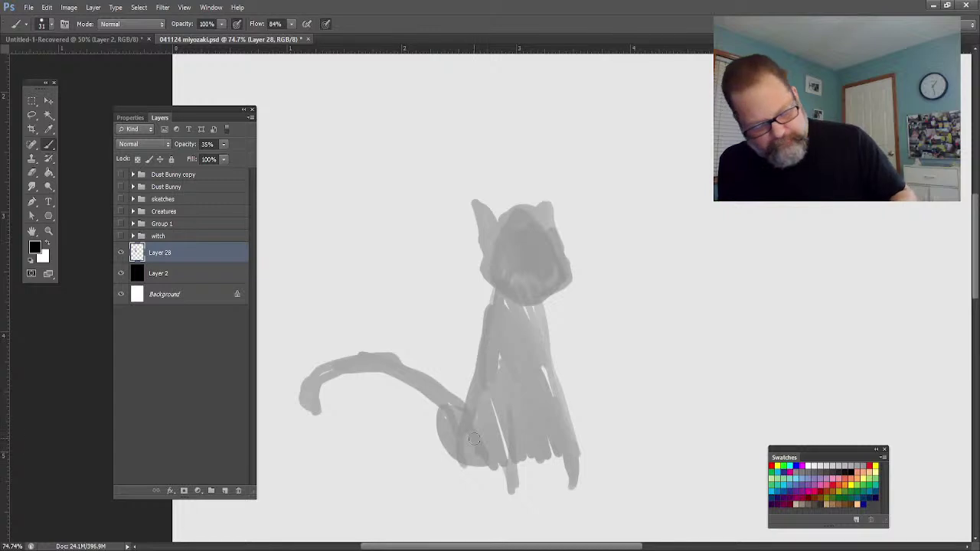
Add a white chest patch and two slanted white eyes to the grey cat silhouette.
mouse_move(509, 399)
left_mouse_down()
mouse_move(524, 446)
mouse_move(514, 358)
mouse_move(523, 370)
mouse_move(533, 342)
mouse_move(545, 414)
mouse_move(536, 452)
mouse_move(525, 403)
mouse_move(507, 387)
left_mouse_up()
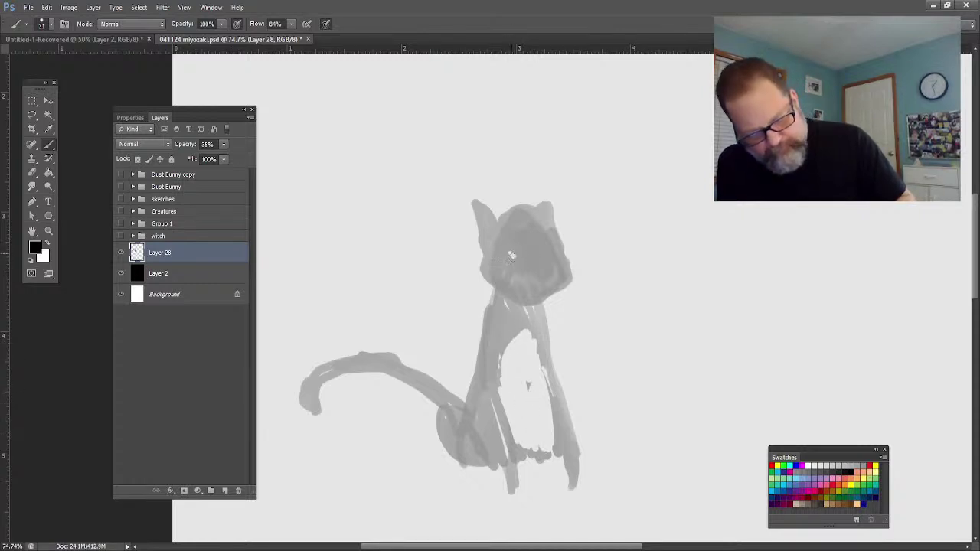
left_click(549, 257)
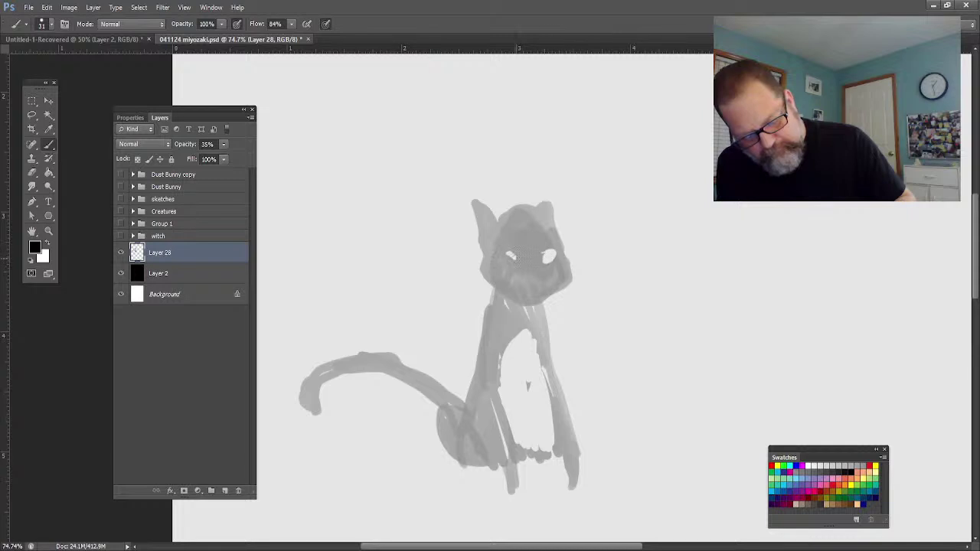
left_click_drag(516, 261, 503, 253)
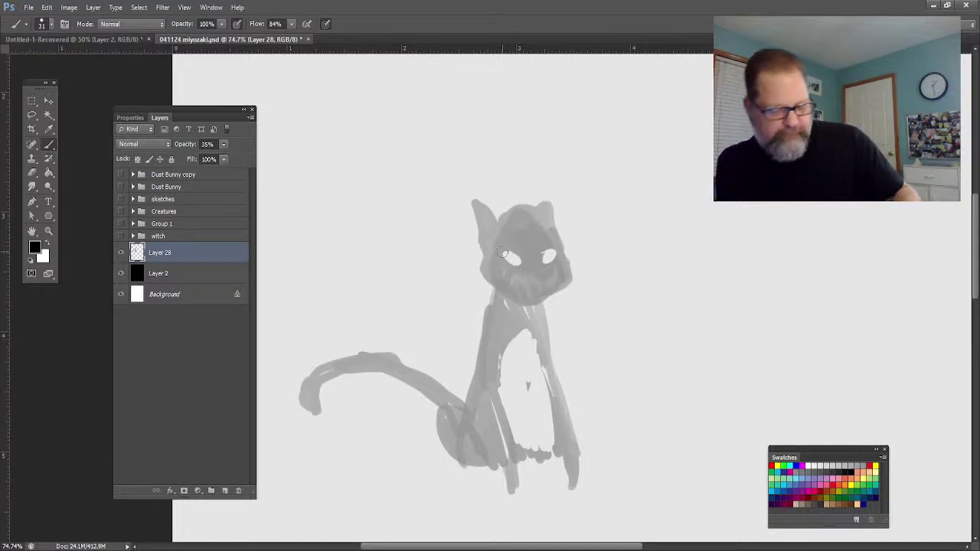
On a new layer above the silhouette, draw slit pupils and dark outlines for both cat eyes with a 7 px brush.
key("z")
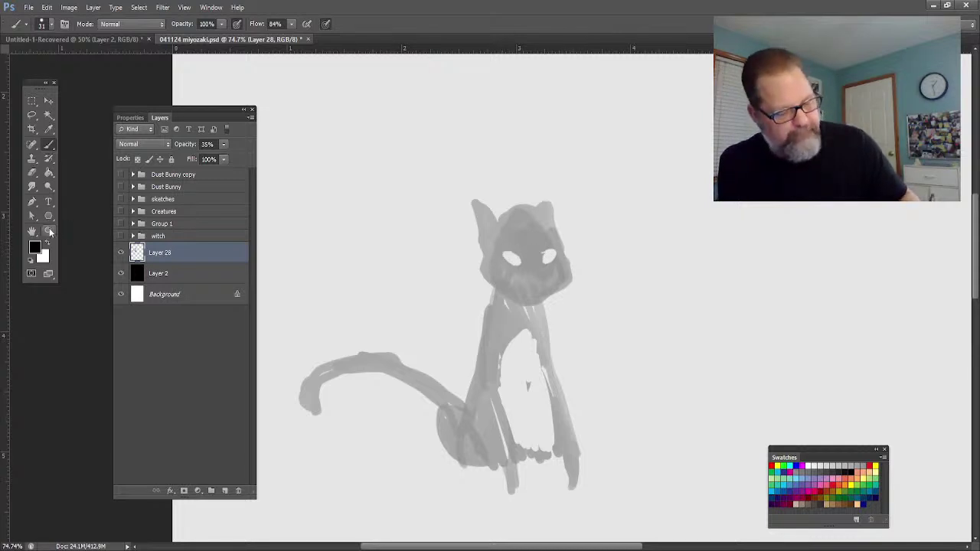
left_click(487, 372)
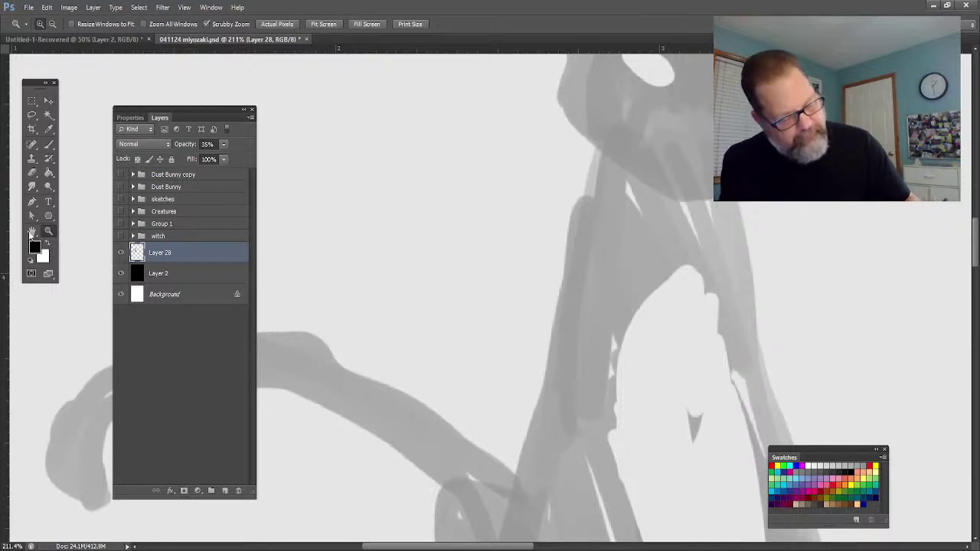
key("h")
left_click_drag(575, 115, 465, 386)
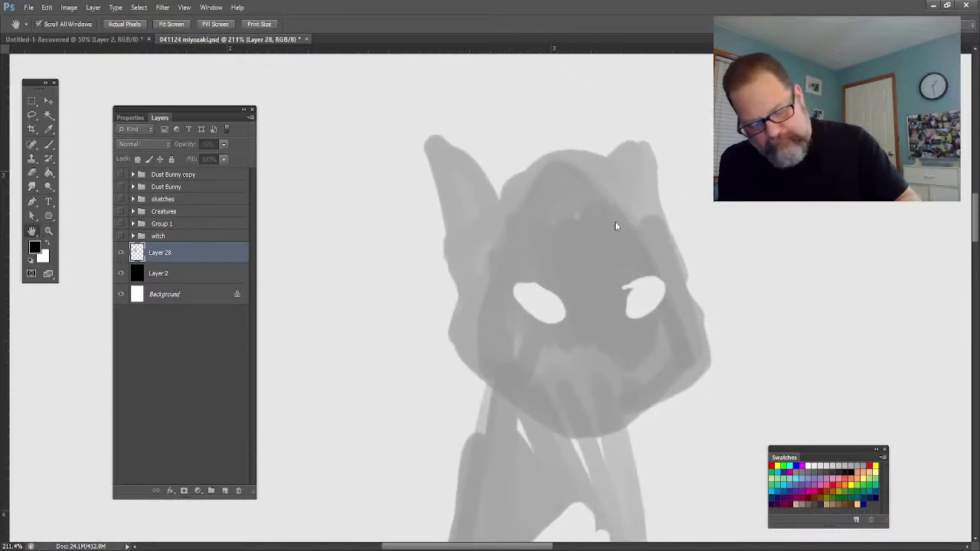
key("ctrl+shift+alt+n")
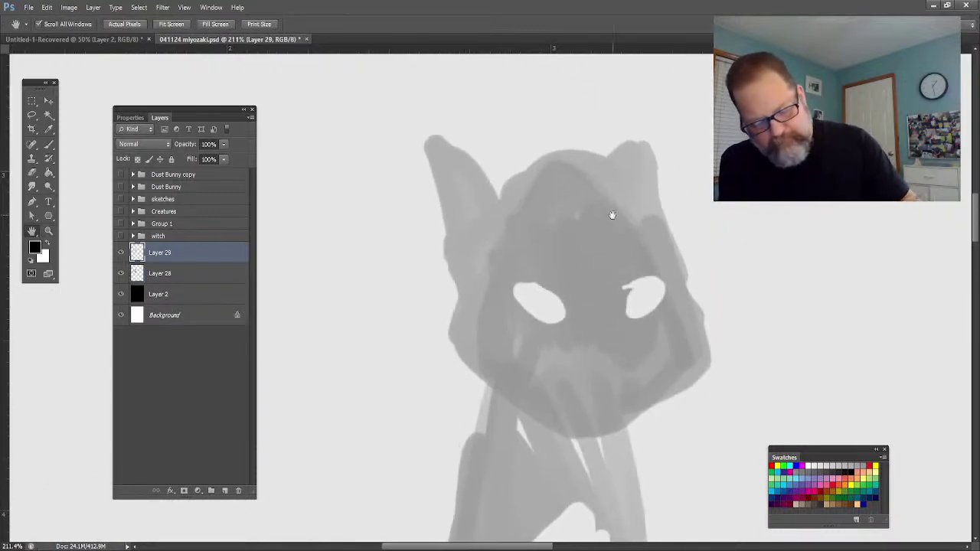
left_click(48, 146)
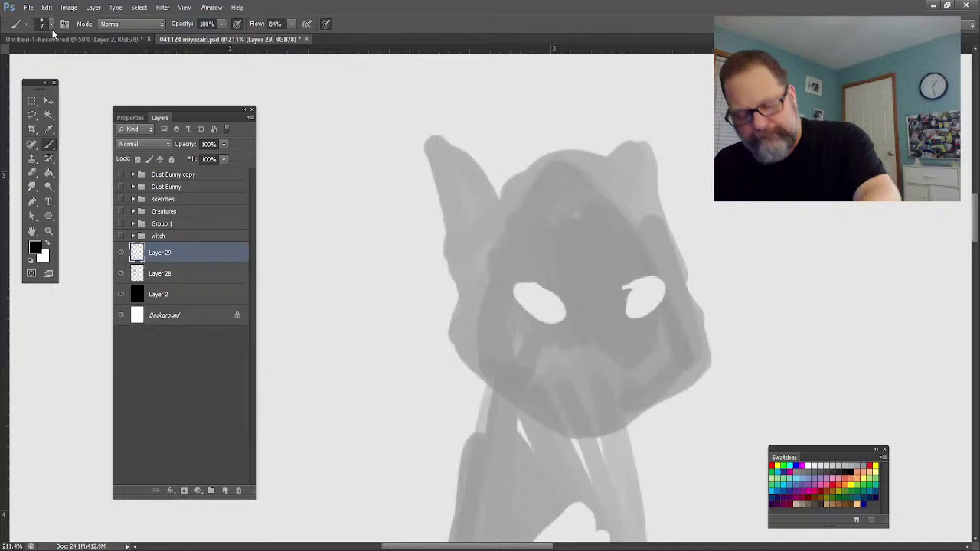
mouse_move(541, 297)
left_mouse_down()
mouse_move(542, 313)
mouse_move(542, 296)
left_mouse_up()
left_click_drag(646, 293, 646, 308)
mouse_move(647, 307)
left_mouse_down()
mouse_move(666, 278)
mouse_move(632, 297)
mouse_move(659, 278)
mouse_move(631, 314)
left_mouse_up()
left_click_drag(663, 284, 630, 317)
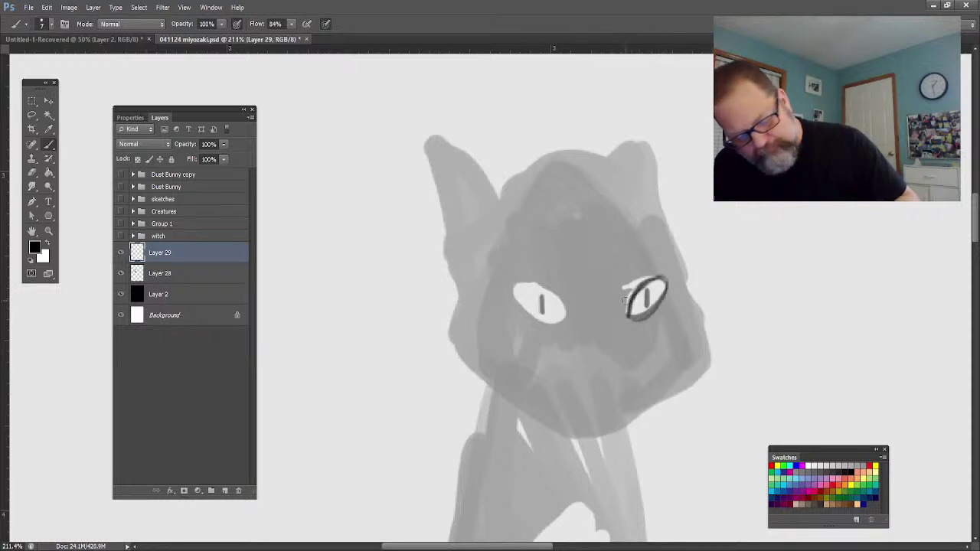
mouse_move(512, 287)
left_mouse_down()
mouse_move(566, 300)
mouse_move(548, 324)
mouse_move(568, 323)
left_mouse_up()
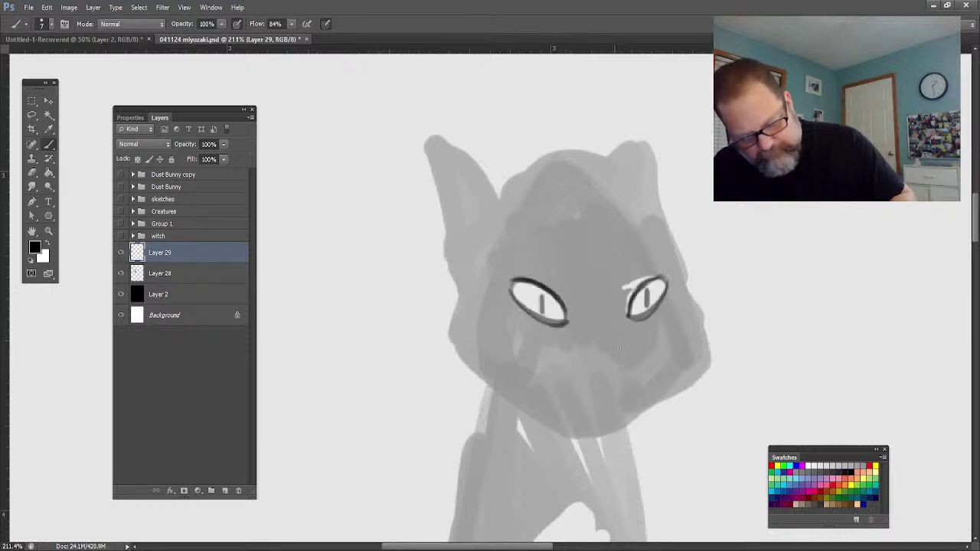
Draw the cat's triangular nose, curved mouth and three long whiskers on each side.
mouse_move(597, 347)
left_mouse_down()
mouse_move(612, 358)
mouse_move(625, 344)
mouse_move(596, 348)
mouse_move(612, 407)
left_mouse_up()
left_click_drag(611, 365, 637, 406)
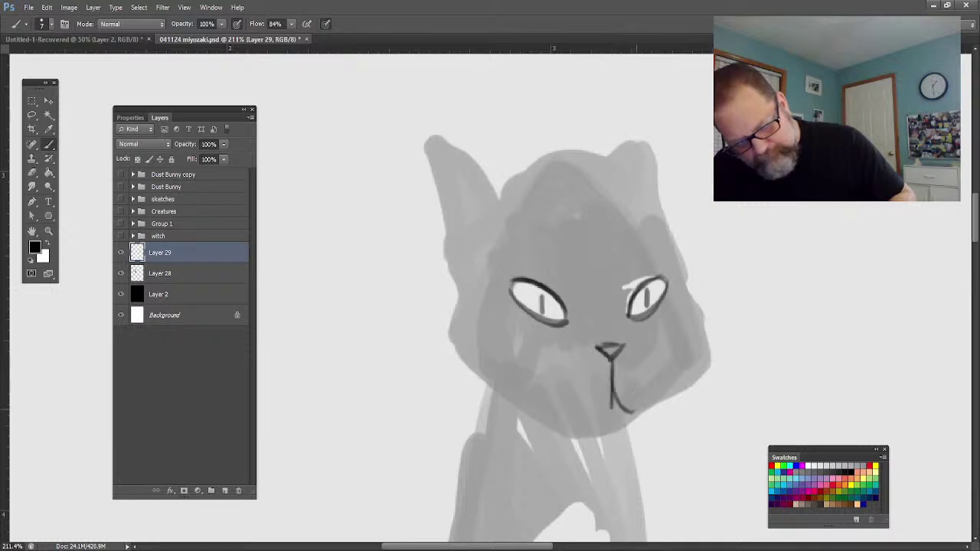
left_click_drag(612, 365, 579, 413)
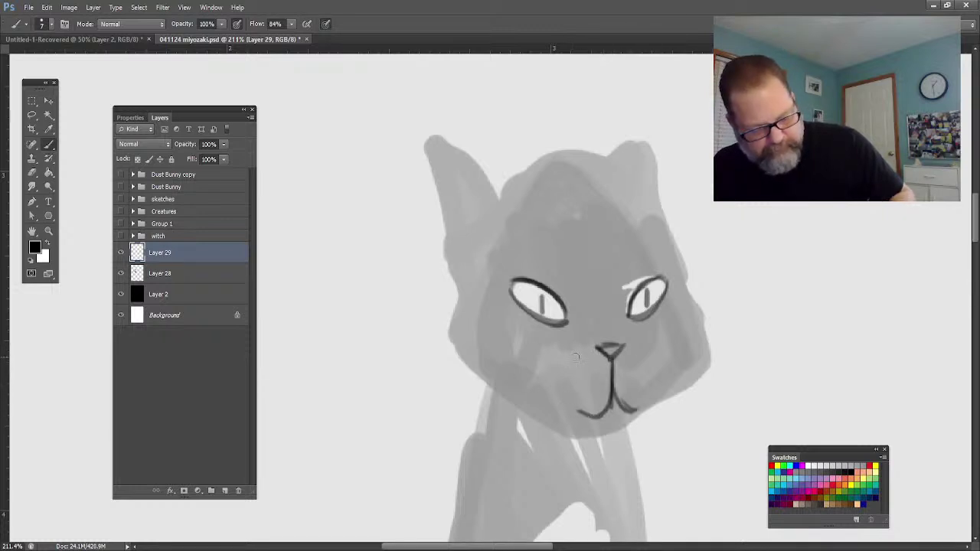
mouse_move(530, 353)
left_mouse_down()
mouse_move(399, 360)
mouse_move(325, 405)
left_mouse_up()
left_click_drag(535, 361, 313, 451)
mouse_move(654, 352)
left_mouse_down()
mouse_move(844, 377)
mouse_move(827, 405)
left_mouse_up()
left_click_drag(628, 361, 777, 422)
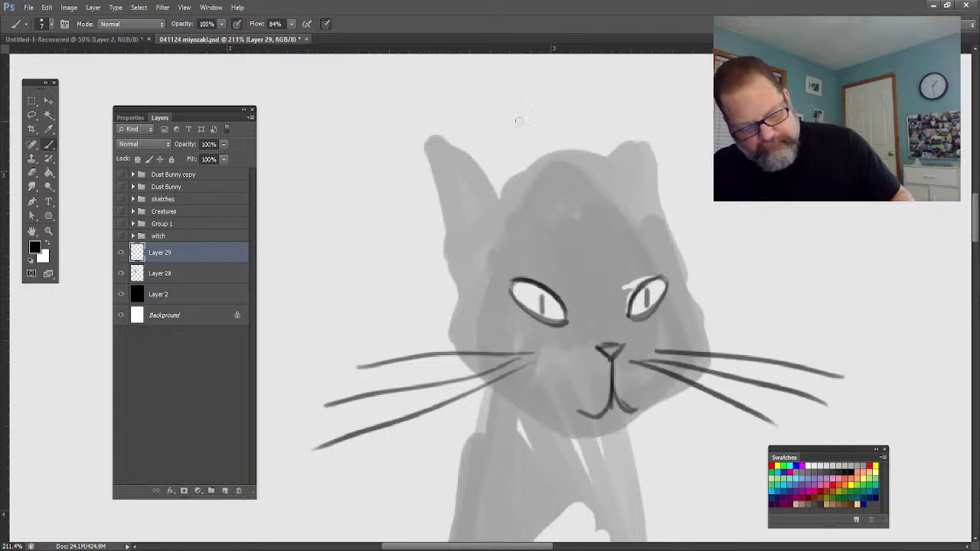
Outline the cat's head, left ear and jaw, and add curved muzzle lines around the whisker bases.
left_click_drag(502, 198, 612, 173)
mouse_move(500, 187)
left_mouse_down()
mouse_move(616, 165)
mouse_move(717, 308)
mouse_move(725, 351)
left_mouse_up()
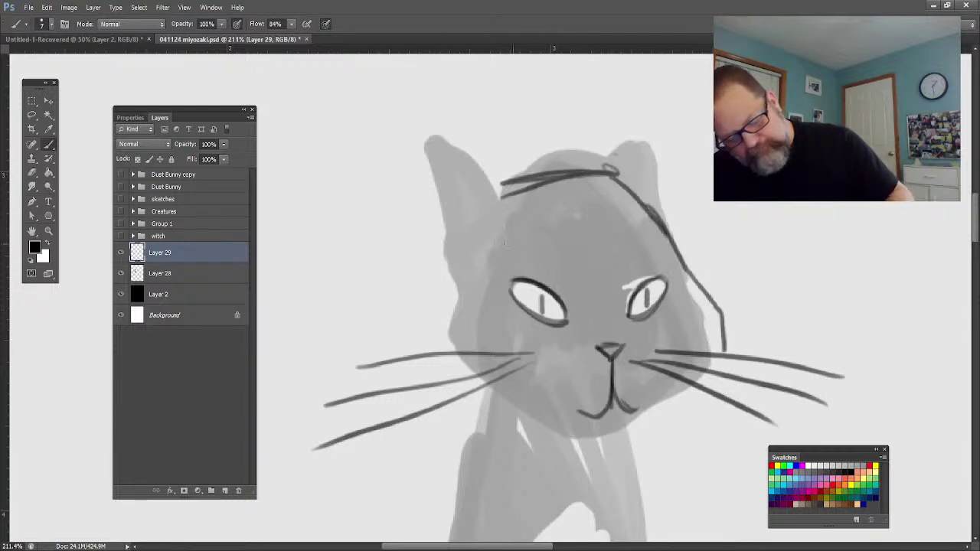
mouse_move(497, 187)
left_mouse_down()
mouse_move(419, 133)
mouse_move(409, 198)
left_mouse_up()
mouse_move(410, 198)
left_mouse_down()
mouse_move(449, 290)
mouse_move(442, 344)
mouse_move(524, 415)
mouse_move(588, 435)
left_mouse_up()
left_click_drag(533, 350, 525, 420)
mouse_move(631, 343)
left_mouse_down()
mouse_move(655, 341)
mouse_move(691, 387)
left_mouse_up()
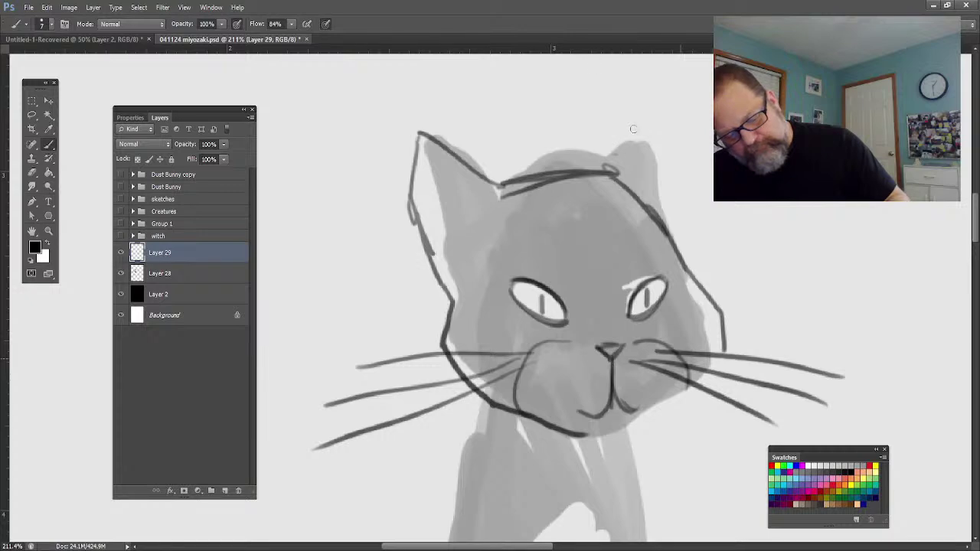
Outline the cat's right ear, darken the left ear's edge, and draw jagged inner fur in both ears.
left_click_drag(626, 121, 670, 224)
mouse_move(624, 121)
left_mouse_down()
mouse_move(596, 172)
mouse_move(630, 116)
mouse_move(599, 117)
mouse_move(582, 172)
left_mouse_up()
mouse_move(493, 180)
left_mouse_down()
mouse_move(413, 150)
mouse_move(400, 199)
left_mouse_up()
mouse_move(485, 193)
left_mouse_down()
mouse_move(447, 263)
mouse_move(449, 242)
left_mouse_up()
mouse_move(448, 184)
left_mouse_down()
mouse_move(482, 193)
mouse_move(441, 208)
left_mouse_up()
left_click_drag(463, 178, 438, 190)
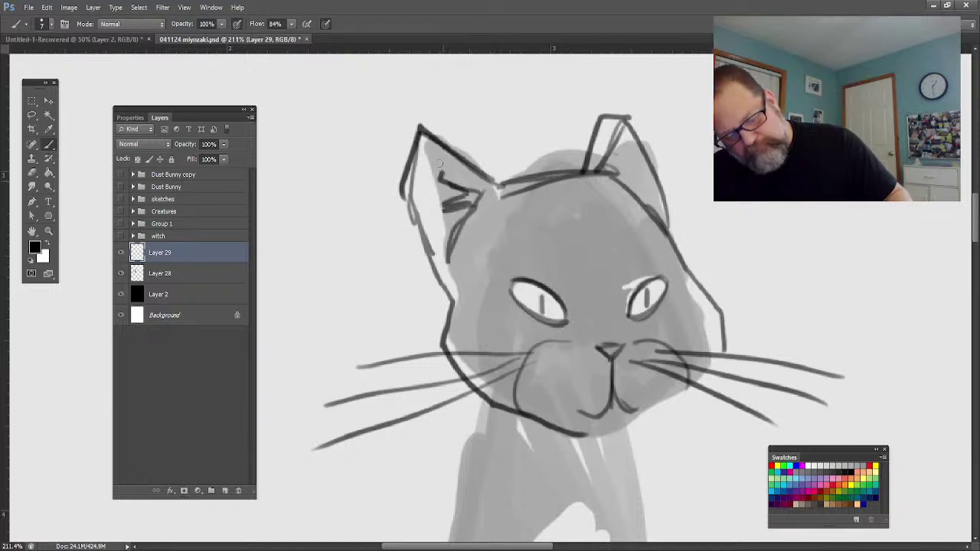
left_click_drag(430, 156, 446, 178)
mouse_move(633, 155)
left_mouse_down()
mouse_move(636, 188)
mouse_move(653, 205)
left_mouse_up()
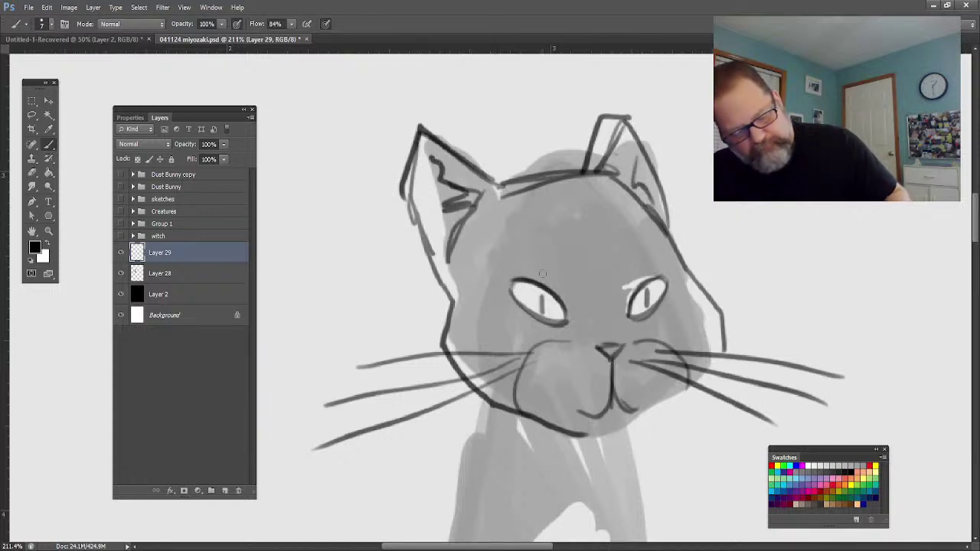
Finish the muzzle line, shade the chin beneath the mouth, and draw fur strokes down the neck and chest.
left_click_drag(578, 341, 592, 352)
mouse_move(615, 419)
left_mouse_down()
mouse_move(633, 414)
mouse_move(564, 429)
left_mouse_up()
mouse_move(474, 399)
left_mouse_down()
mouse_move(459, 480)
mouse_move(474, 457)
mouse_move(474, 393)
mouse_move(445, 498)
left_mouse_up()
left_click_drag(622, 430, 638, 522)
left_click_drag(620, 451, 627, 508)
left_click_drag(548, 437, 595, 501)
left_click_drag(584, 462, 609, 506)
mouse_move(634, 429)
left_mouse_down()
mouse_move(654, 506)
mouse_move(644, 536)
left_mouse_up()
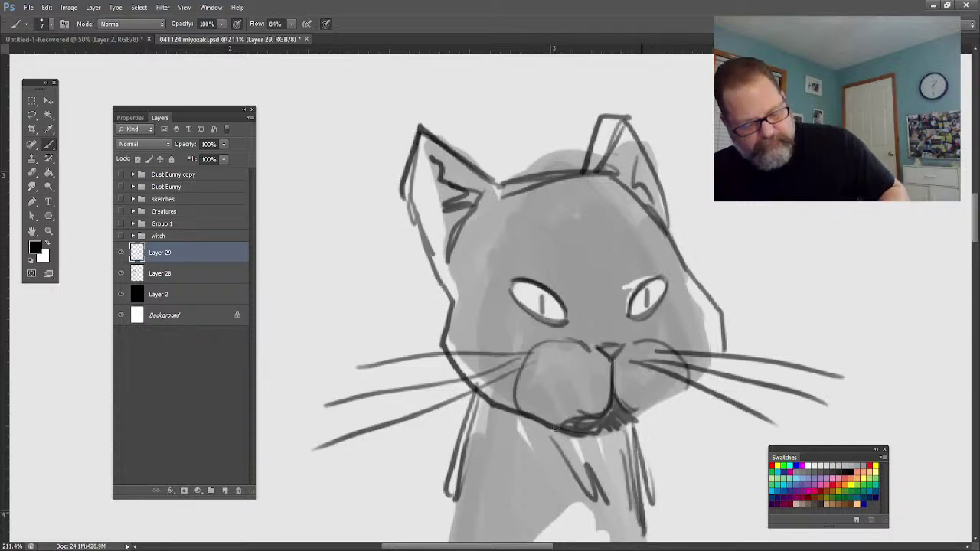
left_click_drag(475, 384, 423, 502)
left_click_drag(462, 460, 452, 536)
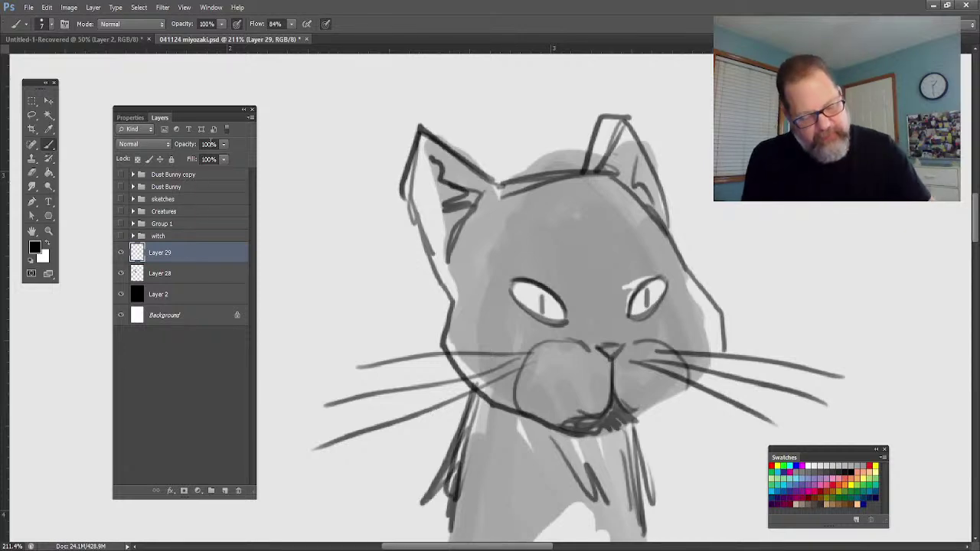
Set the line-art layer's opacity to 37%, and add a new layer above Layer 28 with 47% opacity.
key("Return")
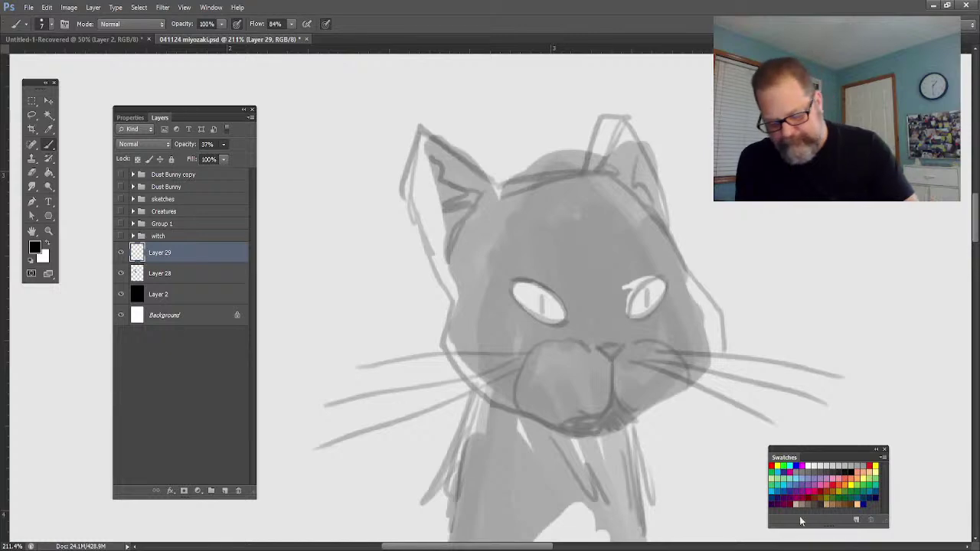
left_click(176, 273)
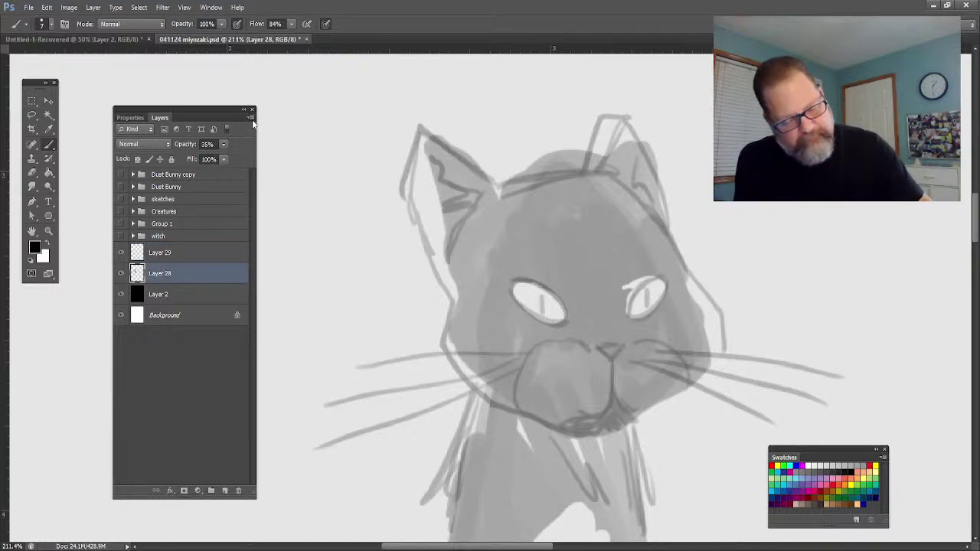
key("ctrl+shift+n")
key("Return")
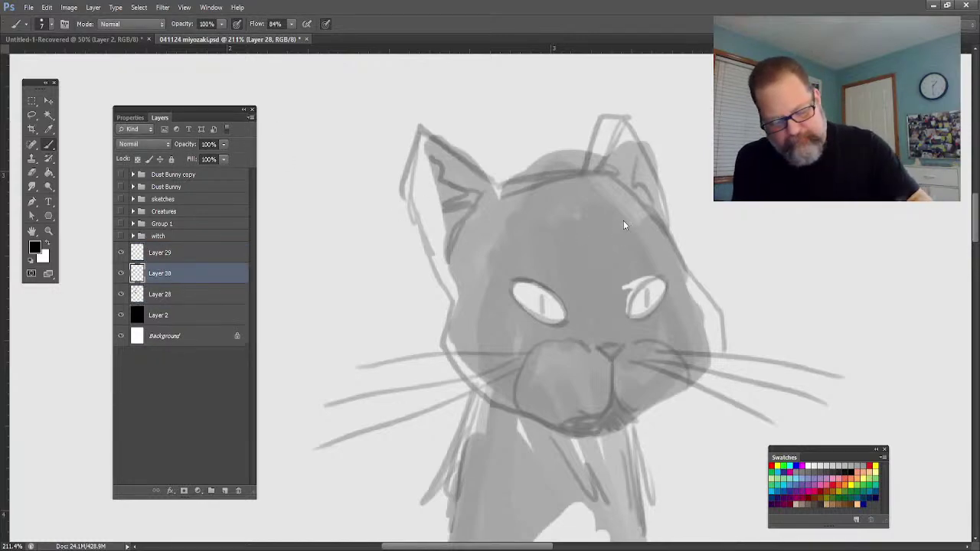
left_click(214, 143)
type("47")
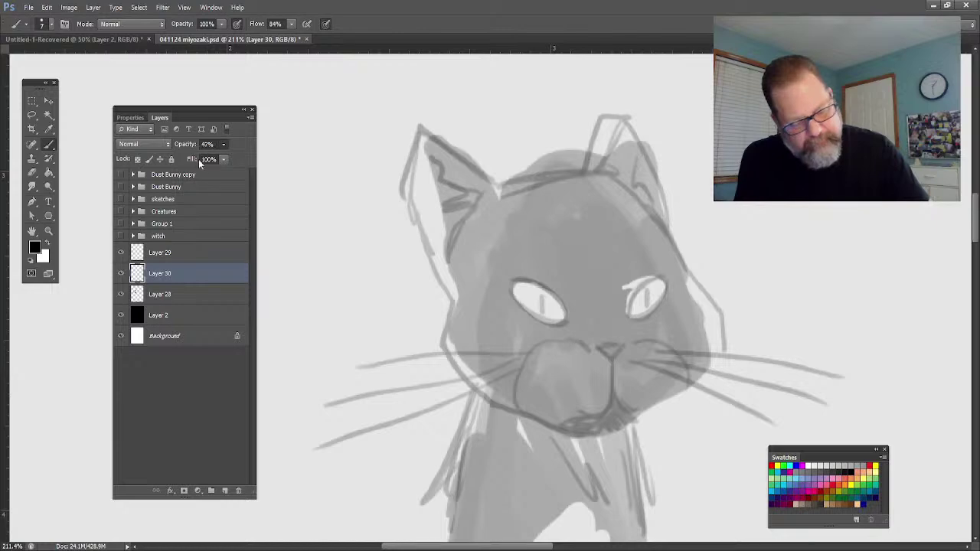
Colour the cat's nose pink, its muzzle light grey and both eyes yellow on Layer 30.
left_click(816, 481)
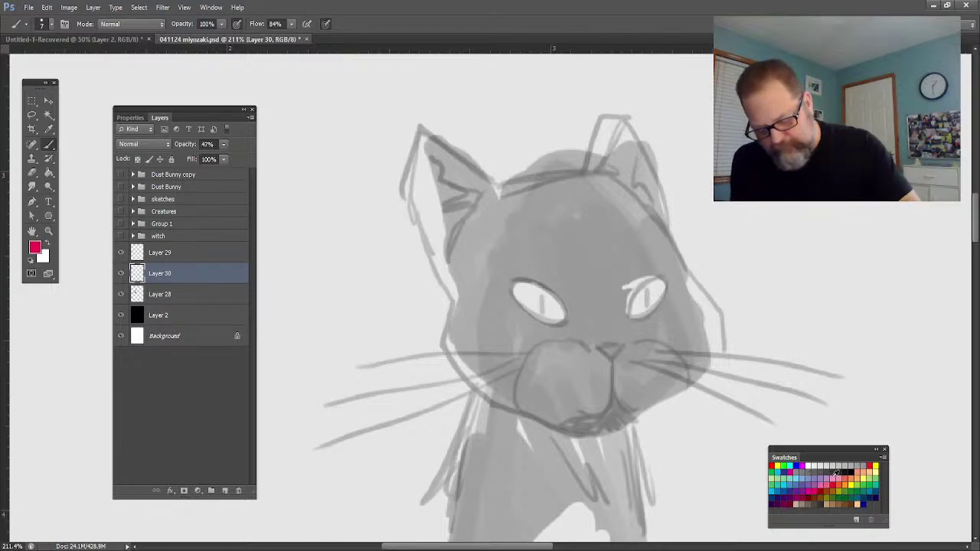
left_click(820, 474)
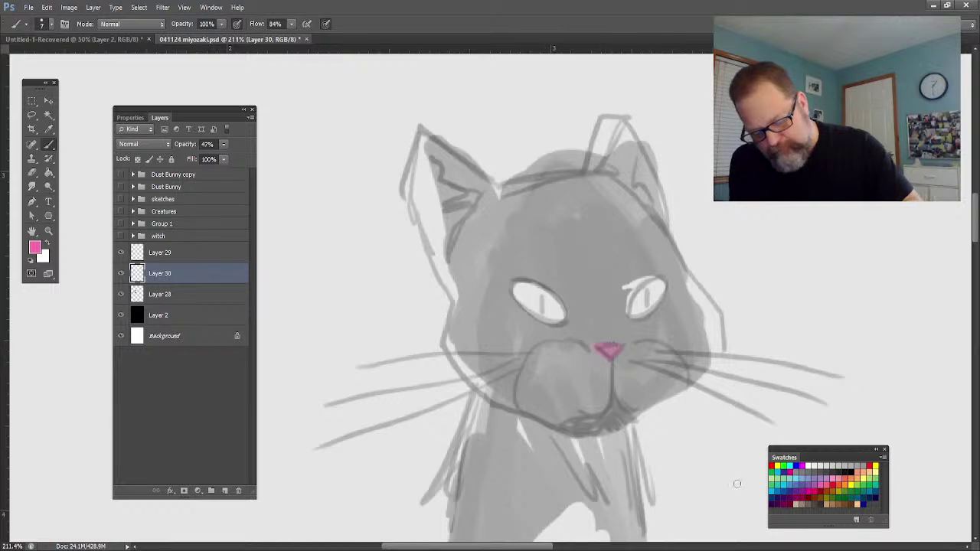
left_click(825, 465)
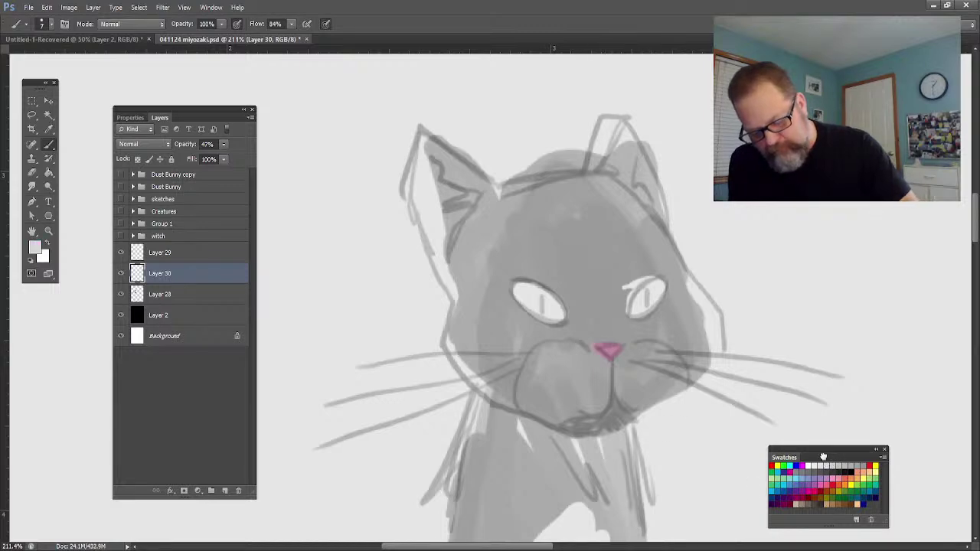
mouse_move(600, 396)
left_mouse_down()
mouse_move(560, 400)
mouse_move(573, 363)
mouse_move(547, 400)
mouse_move(550, 364)
mouse_move(542, 371)
mouse_move(558, 341)
mouse_move(527, 383)
mouse_move(596, 356)
mouse_move(528, 371)
mouse_move(598, 405)
mouse_move(530, 363)
mouse_move(600, 365)
mouse_move(592, 382)
mouse_move(616, 390)
mouse_move(632, 349)
mouse_move(633, 378)
mouse_move(657, 401)
mouse_move(669, 353)
mouse_move(640, 356)
left_mouse_up()
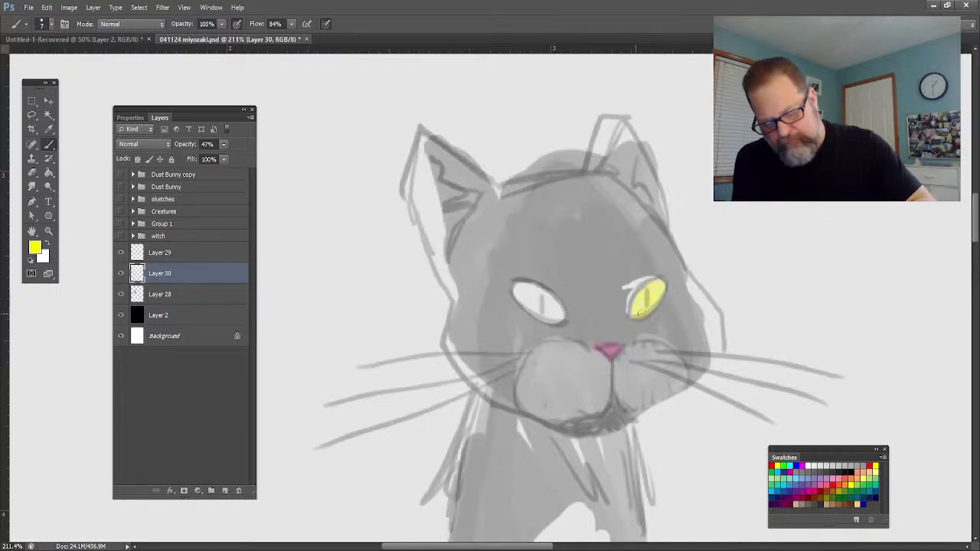
left_click_drag(556, 305, 523, 291)
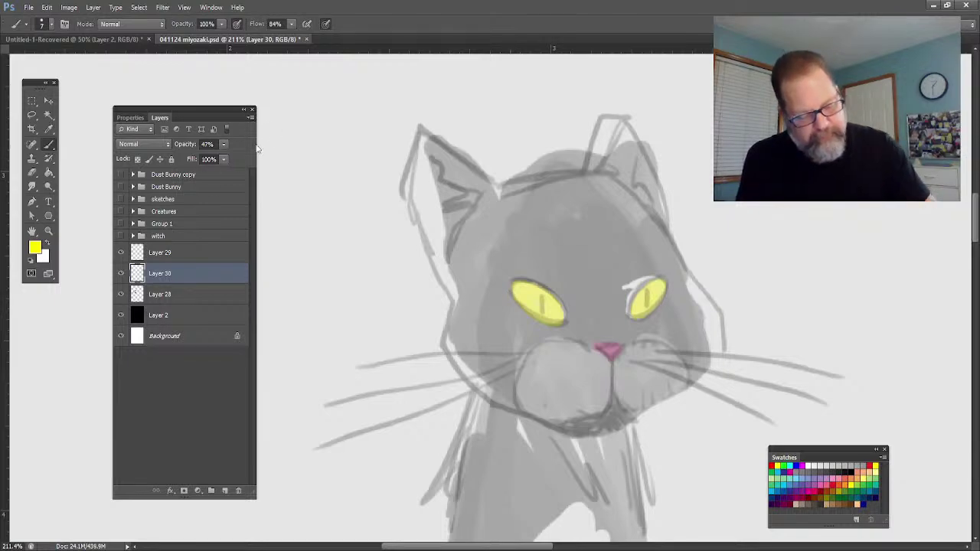
Add a new layer above Layer 30 and ink the cat's eye outlines, pupils and brow marks in black.
key("ctrl+shift+alt+n")
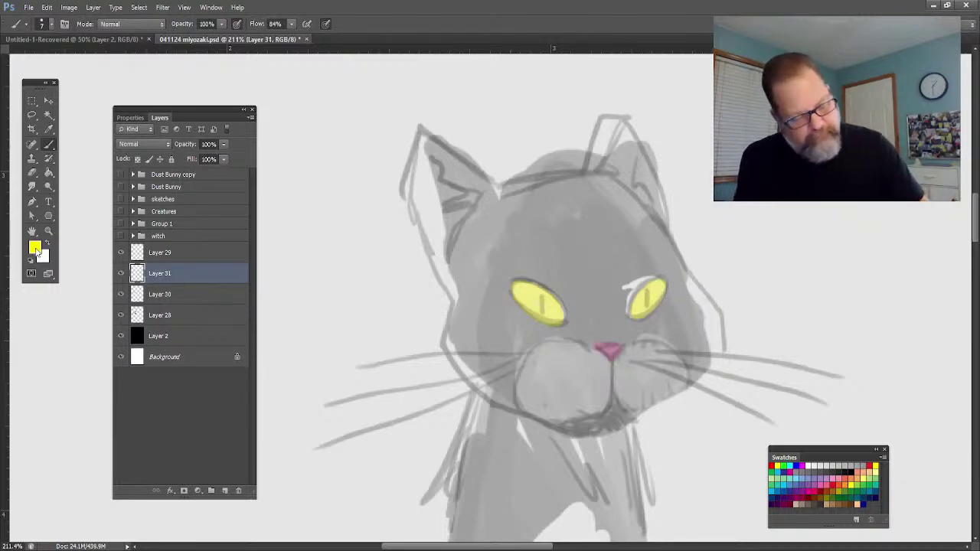
key("i")
key("b")
key("d")
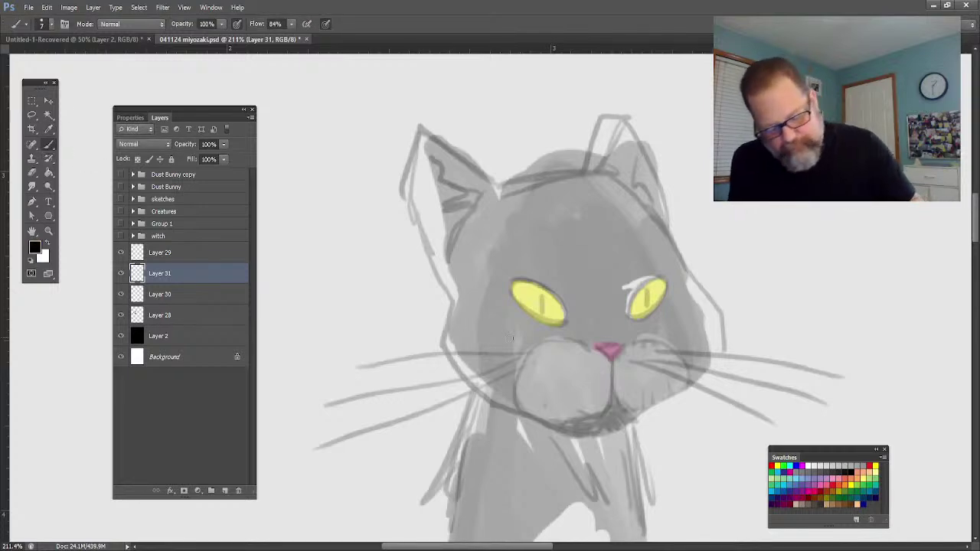
mouse_move(541, 311)
left_mouse_down()
mouse_move(564, 319)
mouse_move(527, 277)
mouse_move(507, 284)
mouse_move(512, 300)
mouse_move(505, 283)
mouse_move(523, 314)
mouse_move(548, 323)
left_mouse_up()
mouse_move(509, 291)
left_mouse_down()
mouse_move(571, 324)
mouse_move(551, 334)
left_mouse_up()
mouse_move(631, 310)
left_mouse_down()
mouse_move(669, 273)
mouse_move(652, 317)
mouse_move(664, 290)
mouse_move(641, 300)
mouse_move(652, 328)
mouse_move(660, 295)
left_mouse_up()
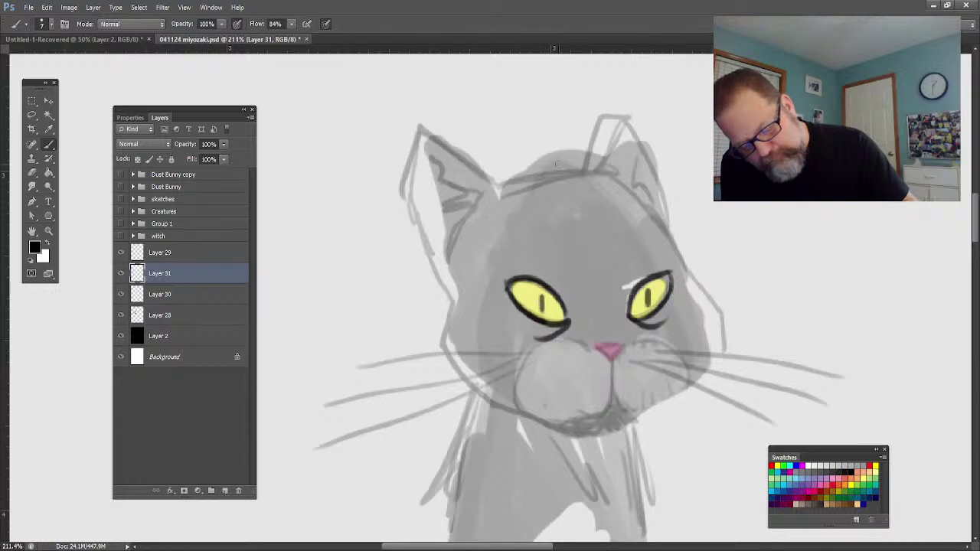
left_click_drag(638, 273, 663, 265)
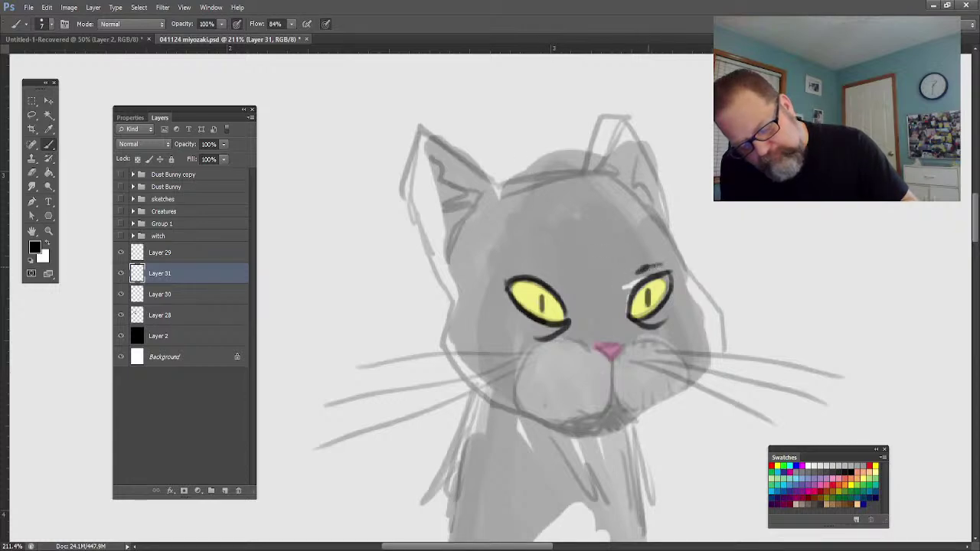
left_click_drag(507, 264, 545, 259)
Ink the cat's mouth, lower muzzle edge and nose outline, with short fur strokes on the chin.
mouse_move(611, 367)
left_mouse_down()
mouse_move(591, 425)
mouse_move(576, 433)
left_mouse_up()
mouse_move(613, 384)
left_mouse_down()
mouse_move(633, 399)
mouse_move(619, 423)
mouse_move(628, 431)
mouse_move(617, 422)
mouse_move(588, 443)
left_mouse_up()
mouse_move(634, 415)
left_mouse_down()
mouse_move(628, 432)
mouse_move(686, 389)
mouse_move(654, 417)
left_mouse_up()
left_click_drag(600, 431, 521, 413)
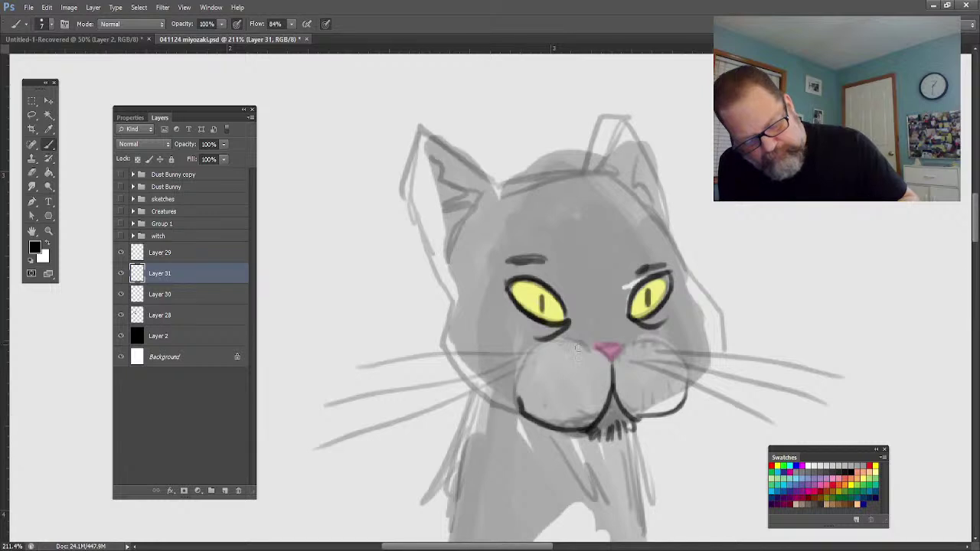
mouse_move(595, 343)
left_mouse_down()
mouse_move(630, 343)
mouse_move(615, 360)
left_mouse_up()
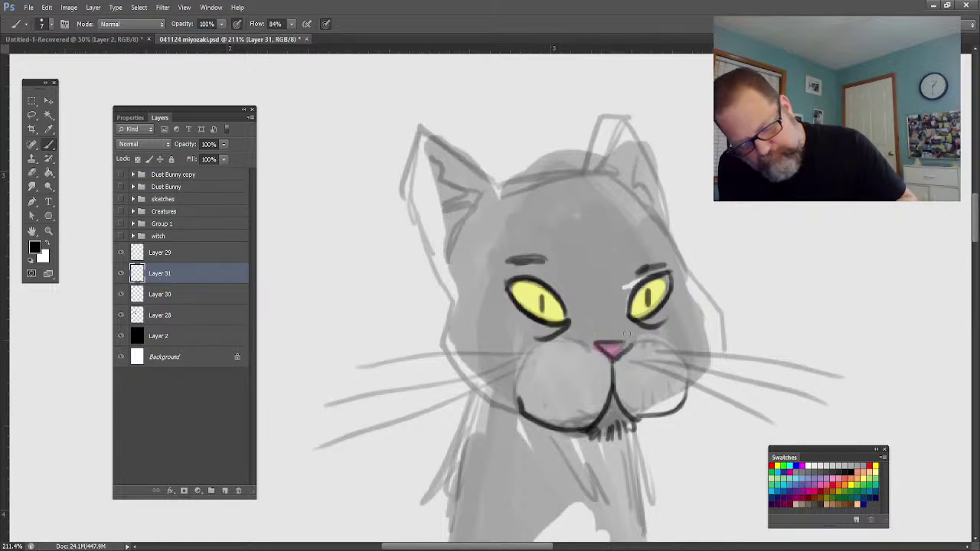
Ink the cat's cheeks, crown tuft and both ears, using jagged fur strokes along the outer edges.
mouse_move(683, 265)
left_mouse_down()
mouse_move(722, 325)
mouse_move(715, 368)
mouse_move(693, 399)
left_mouse_up()
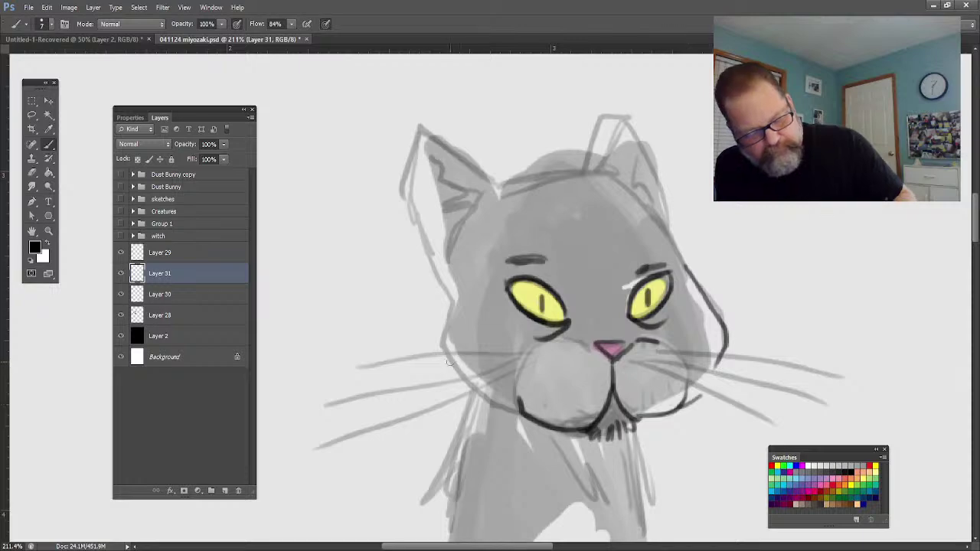
left_click_drag(448, 288, 446, 359)
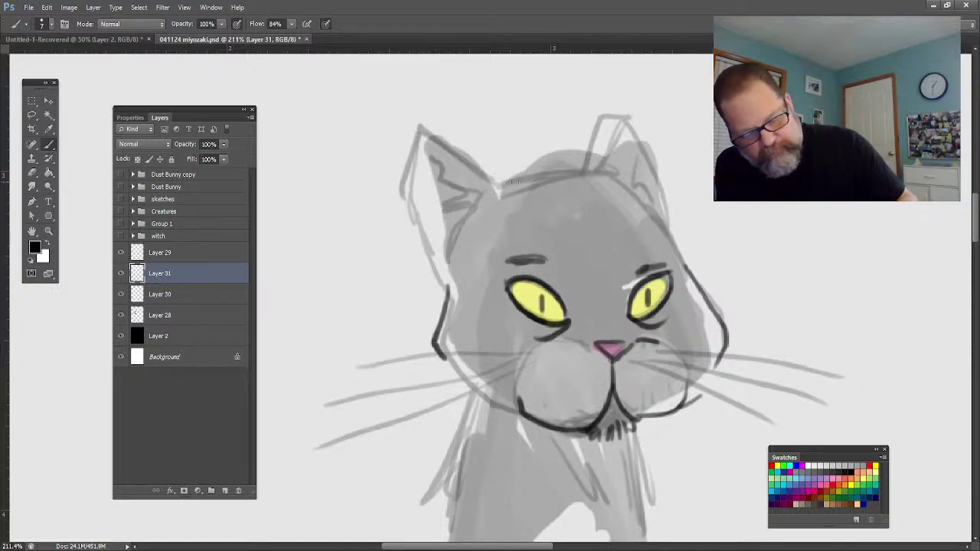
mouse_move(525, 178)
left_mouse_down()
mouse_move(546, 151)
mouse_move(589, 167)
mouse_move(621, 110)
left_mouse_up()
mouse_move(590, 158)
left_mouse_down()
mouse_move(636, 111)
mouse_move(639, 138)
left_mouse_up()
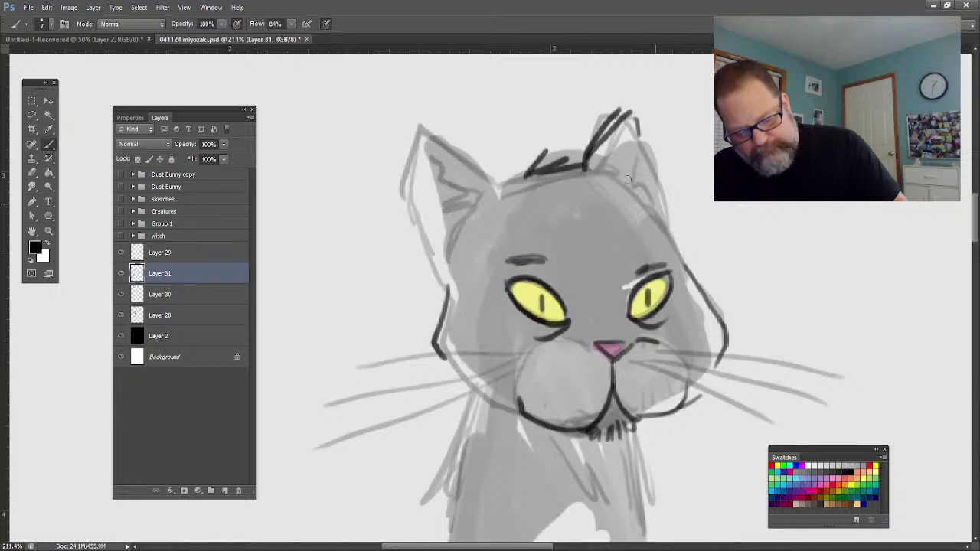
left_click_drag(640, 140, 666, 176)
left_click_drag(663, 186, 675, 210)
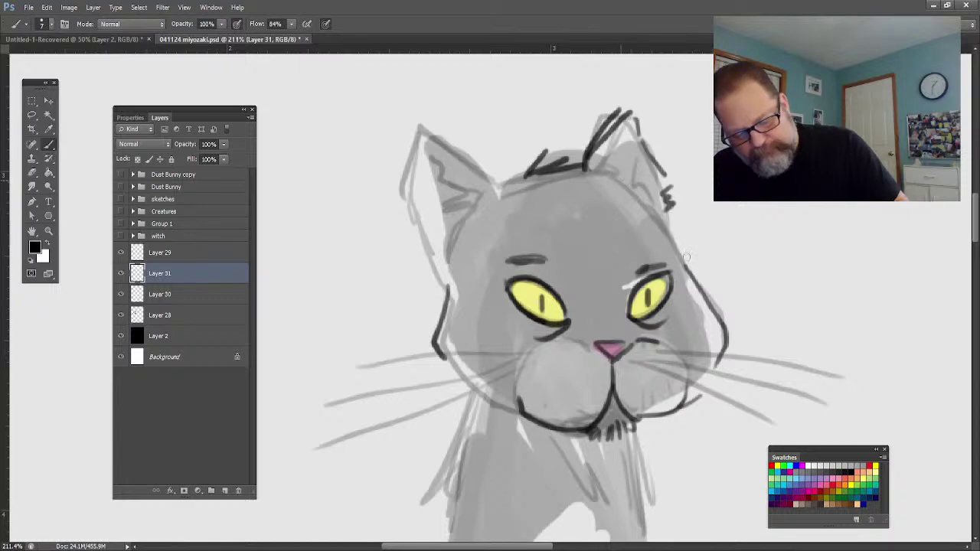
left_click_drag(627, 184, 701, 277)
mouse_move(499, 190)
left_mouse_down()
mouse_move(453, 247)
mouse_move(426, 136)
mouse_move(406, 199)
mouse_move(438, 247)
mouse_move(432, 272)
mouse_move(448, 280)
mouse_move(436, 300)
mouse_move(441, 346)
left_mouse_up()
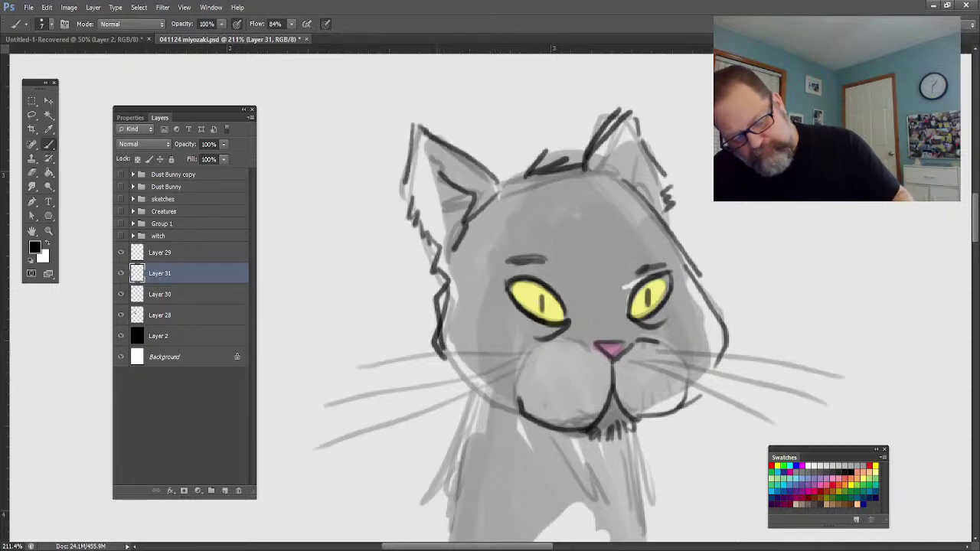
Ink the upper muzzle curves, the whisker spots and long whiskers on both sides of the cat's face.
mouse_move(590, 346)
left_mouse_down()
mouse_move(536, 342)
mouse_move(560, 346)
mouse_move(521, 370)
left_mouse_up()
left_click_drag(650, 343, 686, 353)
mouse_move(544, 355)
left_mouse_down()
mouse_move(544, 364)
mouse_move(273, 389)
left_mouse_up()
mouse_move(525, 372)
left_mouse_down()
mouse_move(289, 429)
mouse_move(259, 476)
left_mouse_up()
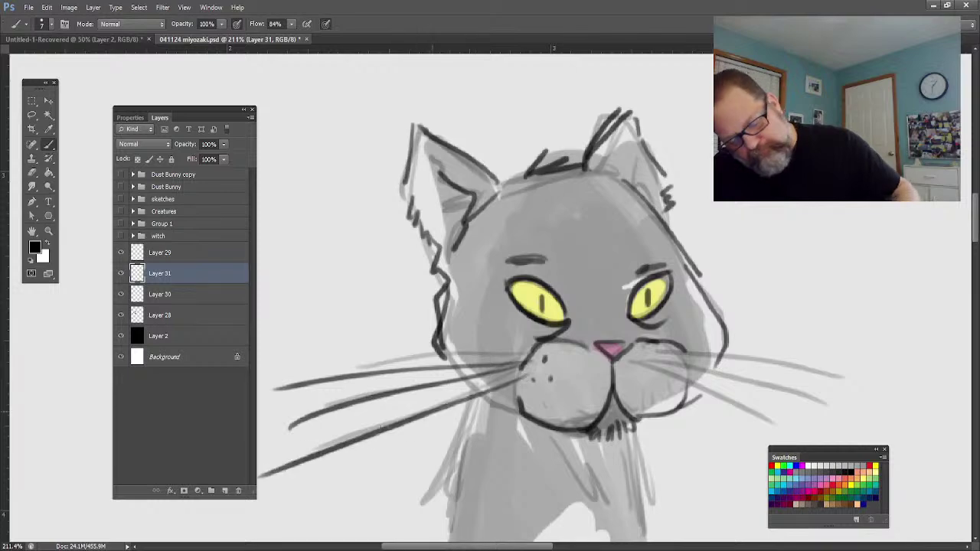
left_click_drag(643, 359, 851, 359)
mouse_move(652, 363)
left_mouse_down()
mouse_move(896, 405)
mouse_move(854, 430)
left_mouse_up()
mouse_move(648, 387)
left_mouse_down()
mouse_move(656, 376)
mouse_move(657, 394)
left_mouse_up()
Ink both sides of the cat's neck and add fur strokes down the neck and chest.
left_click_drag(636, 428, 652, 542)
mouse_move(477, 389)
left_mouse_down()
mouse_move(467, 452)
mouse_move(413, 537)
left_mouse_up()
left_click_drag(441, 490, 467, 416)
left_click_drag(450, 482, 432, 511)
left_click_drag(470, 441, 458, 508)
left_click_drag(488, 392, 456, 526)
left_click_drag(481, 419, 490, 515)
left_click_drag(500, 472, 505, 501)
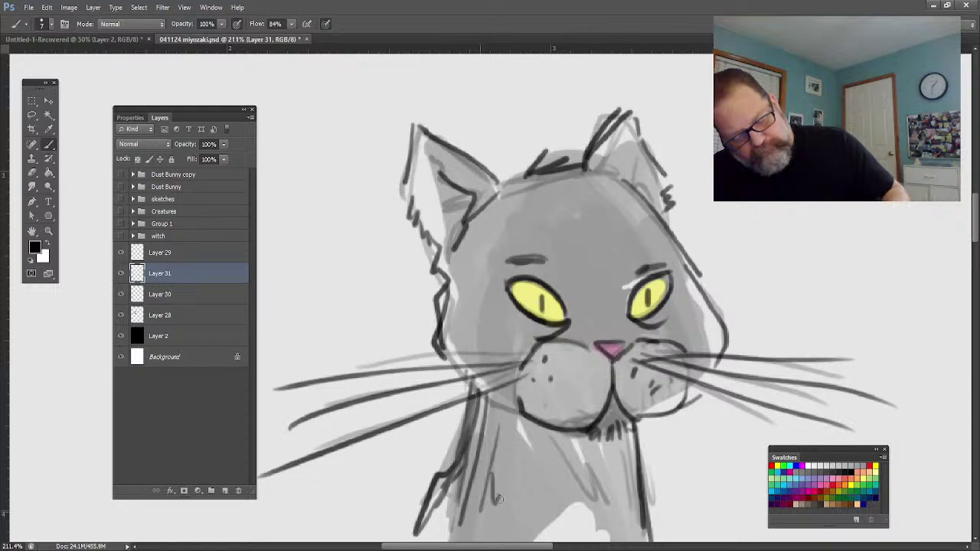
left_click_drag(601, 484, 635, 514)
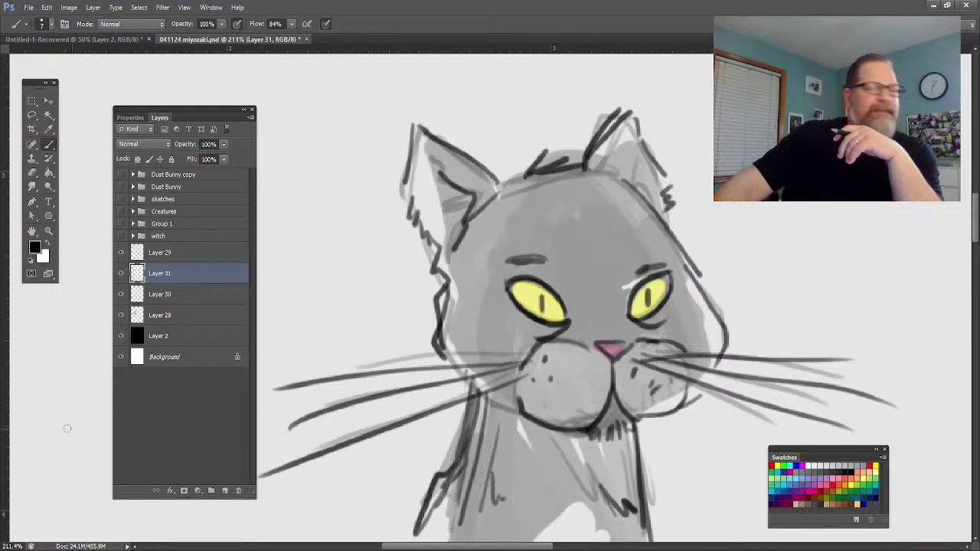
Hide the cat's four layers and show the witch group to review the portrait.
left_click(121, 254)
left_click_drag(124, 272, 123, 318)
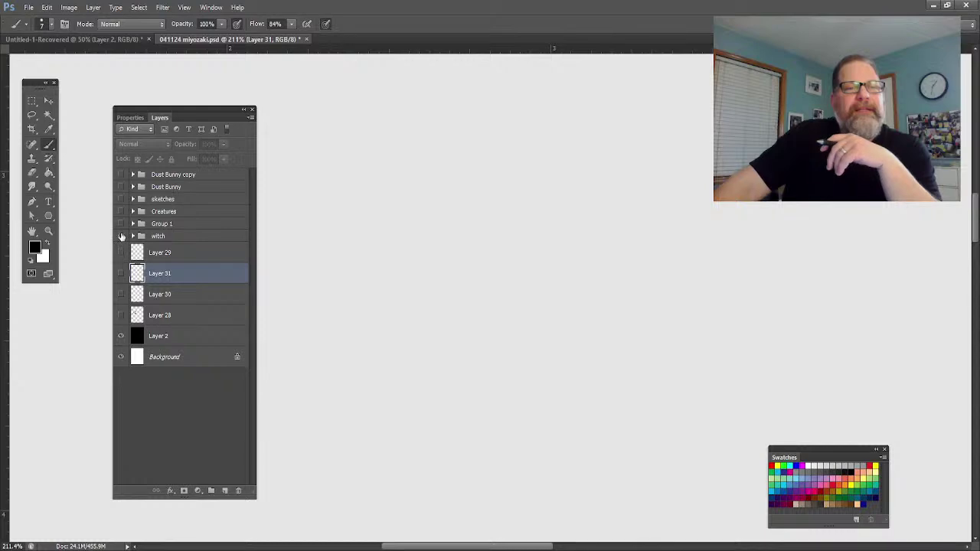
left_click(121, 236)
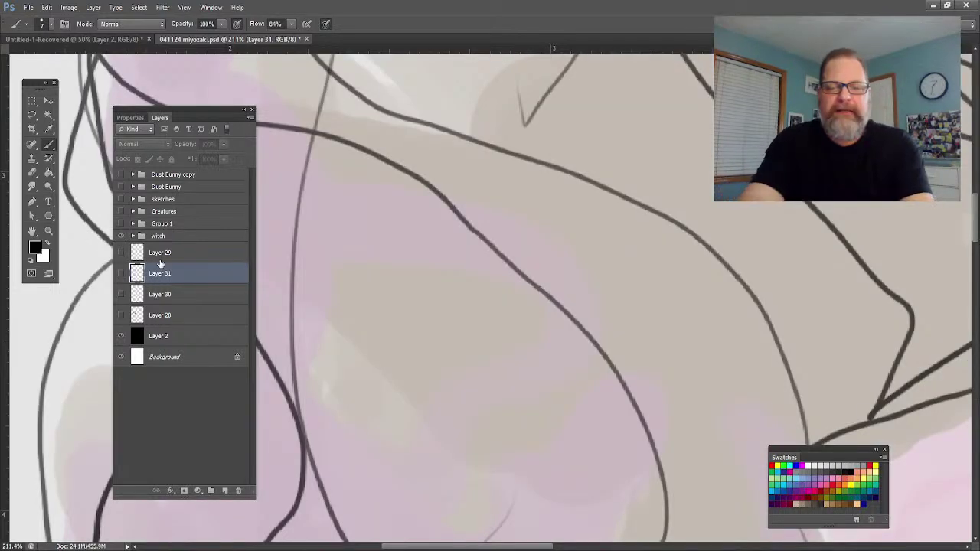
key("ctrl+minus")
key("ctrl+minus")
key("ctrl+minus")
key("ctrl+minus")
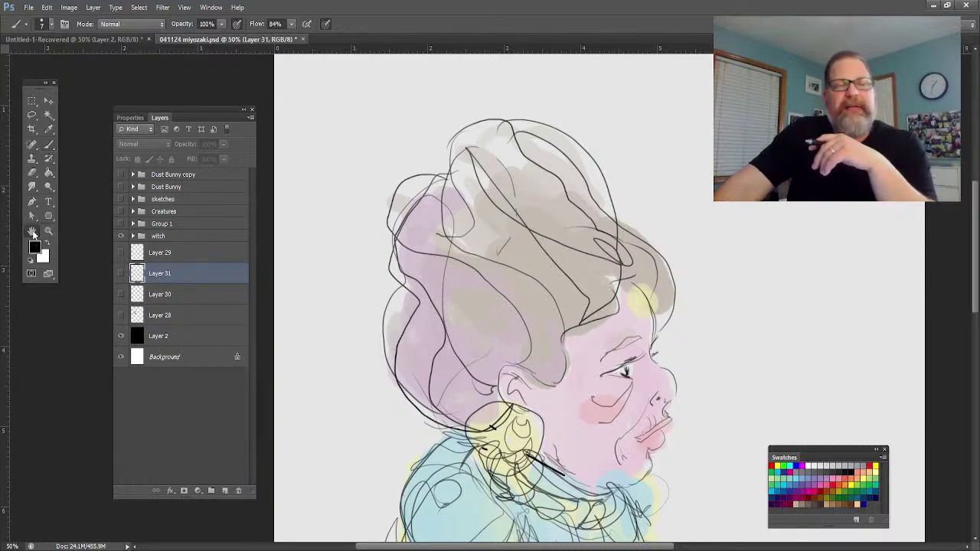
left_click(32, 232)
left_click_drag(552, 367, 552, 288)
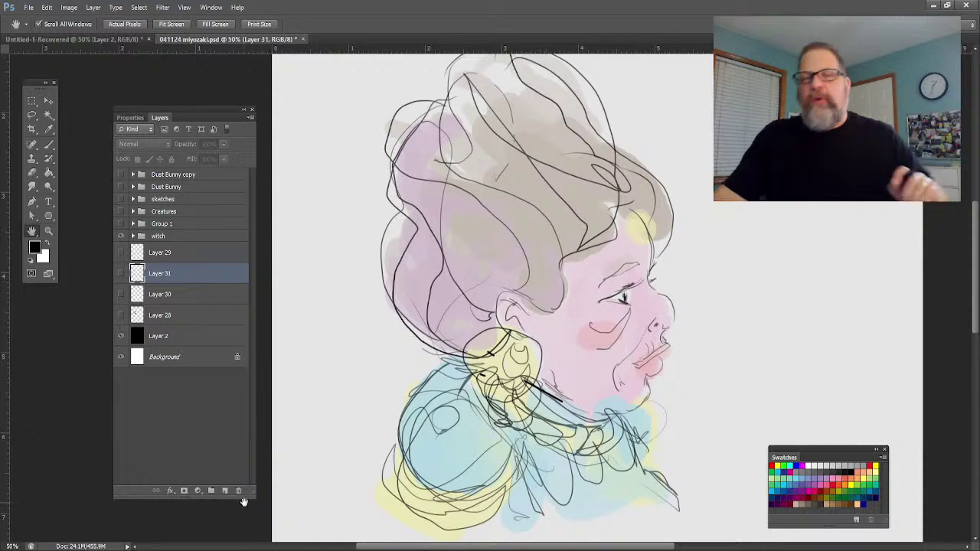
Hide the witch group and show Group 1 to review the boy and hen drawing.
left_click(122, 236)
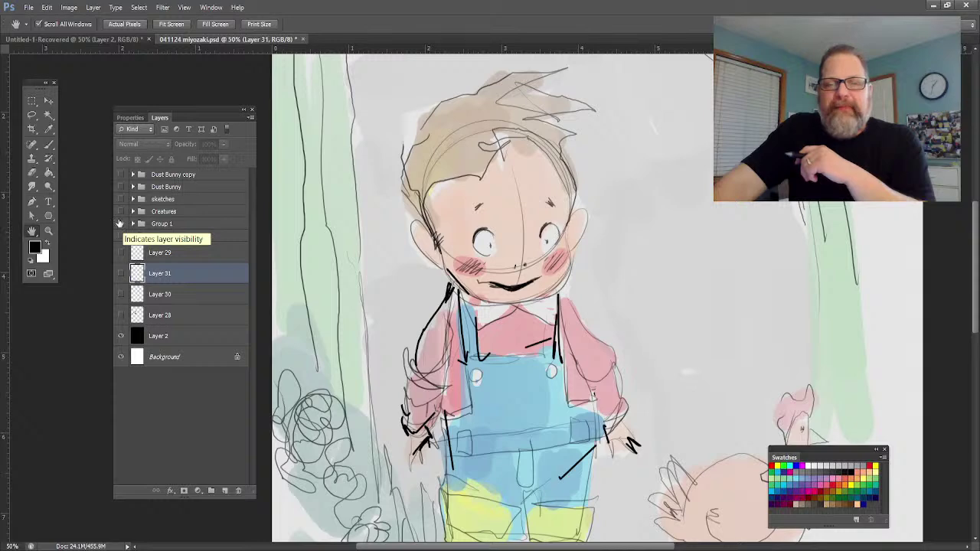
left_click(120, 223)
left_click(48, 230)
left_click_drag(443, 327, 424, 313)
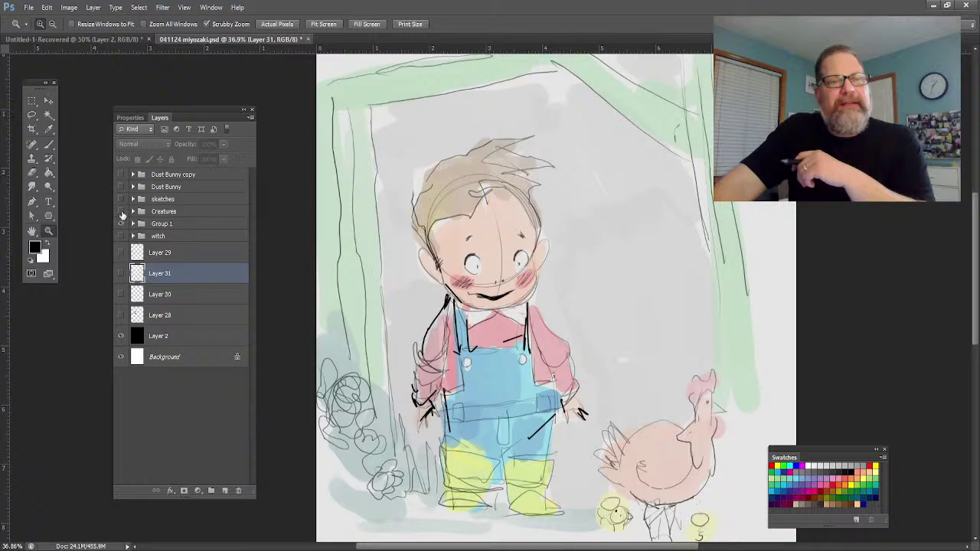
Show only the Creatures group in place of Group 1 and review its three creature drawings.
left_click(120, 213)
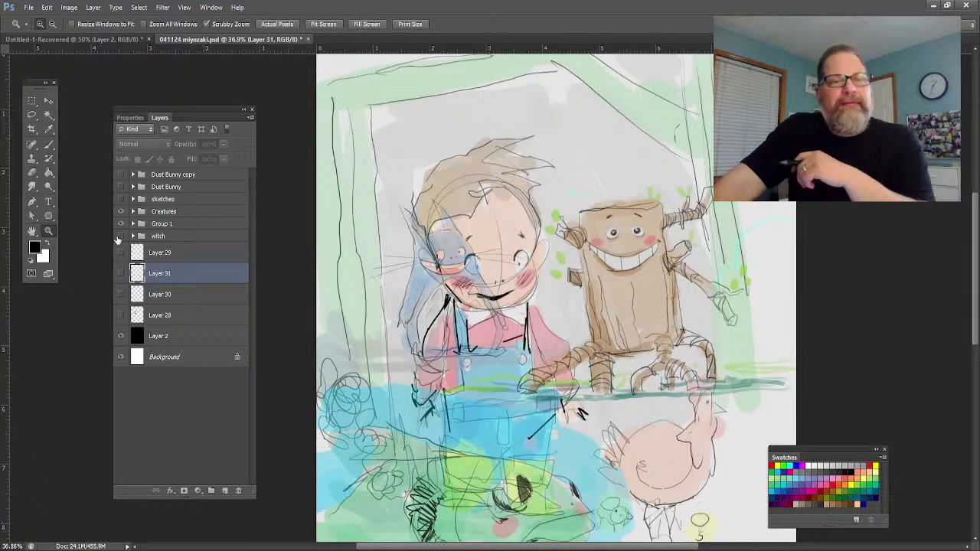
left_click(120, 224)
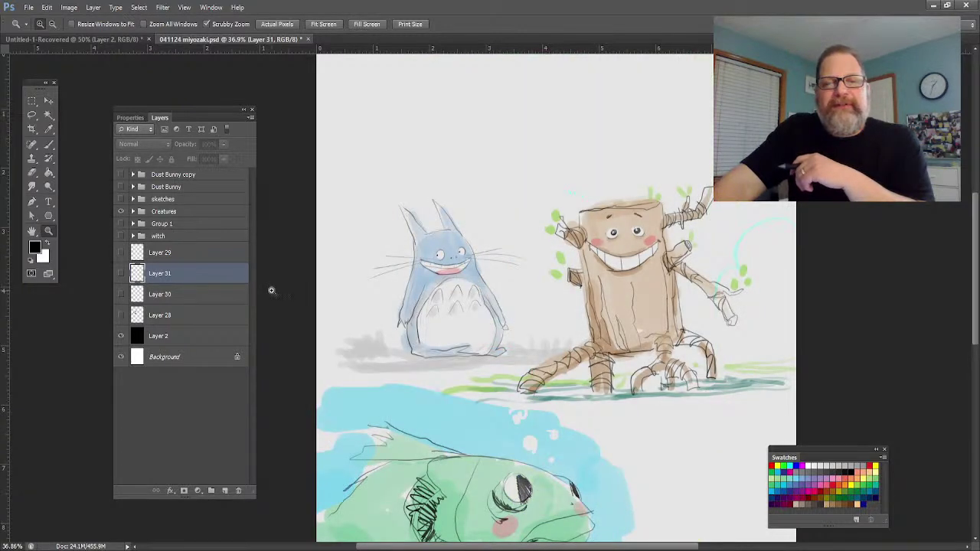
left_click(31, 230)
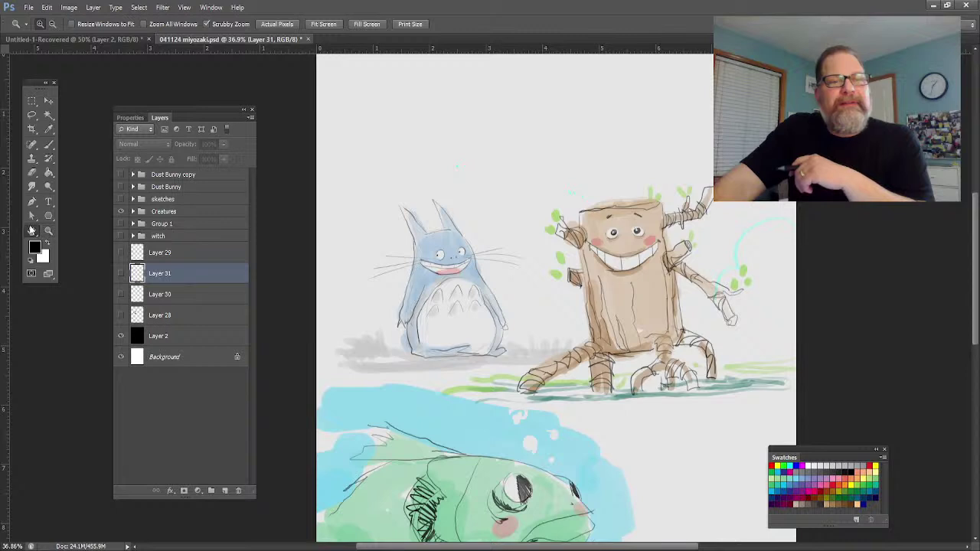
left_click_drag(433, 292, 441, 192)
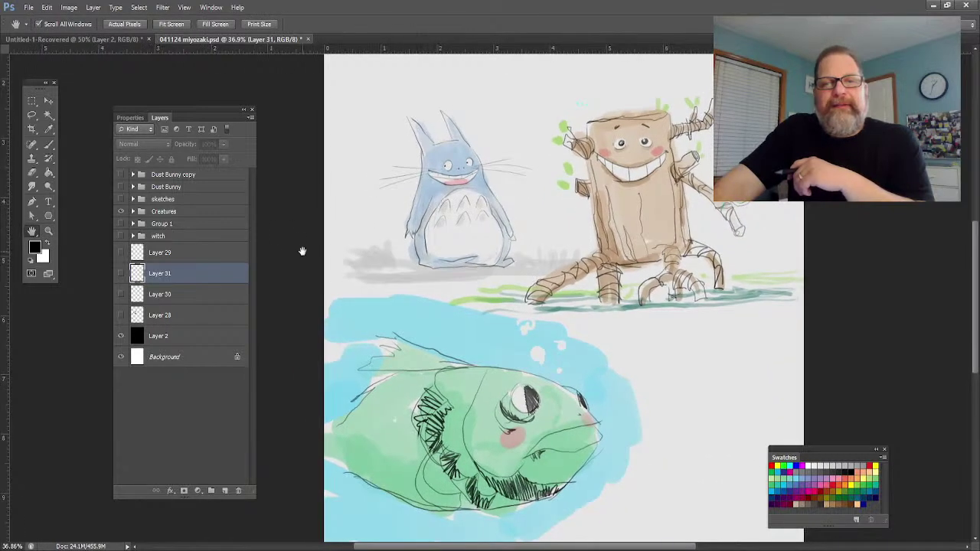
Replace the Creatures group with the sketches group and review the full page of character sketches.
left_click(120, 210)
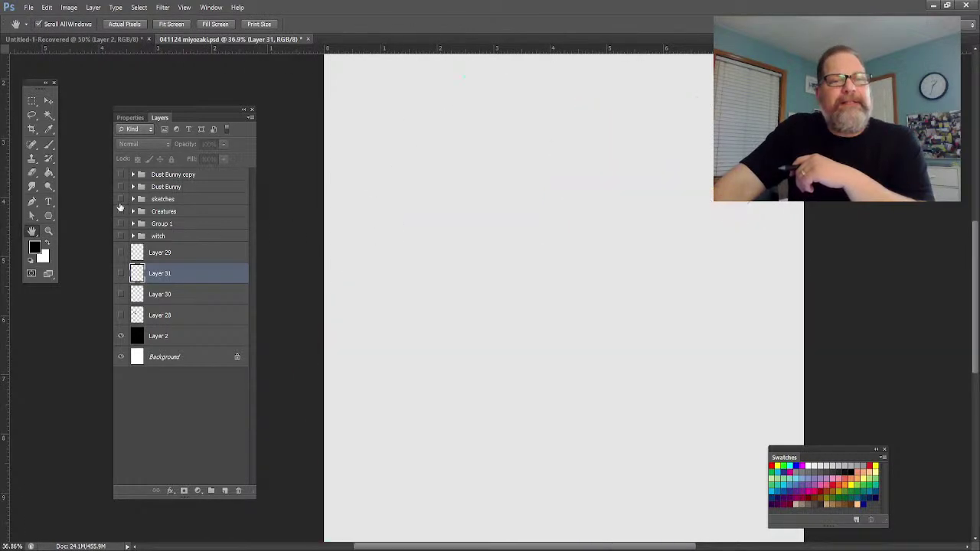
left_click(121, 199)
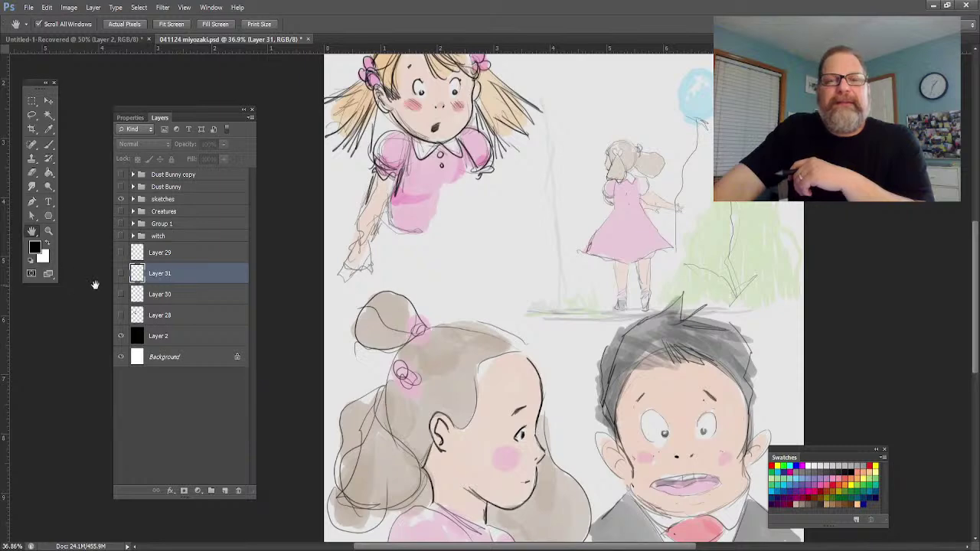
left_click(49, 230)
mouse_move(411, 336)
left_mouse_down()
mouse_move(382, 328)
mouse_move(400, 321)
left_mouse_up()
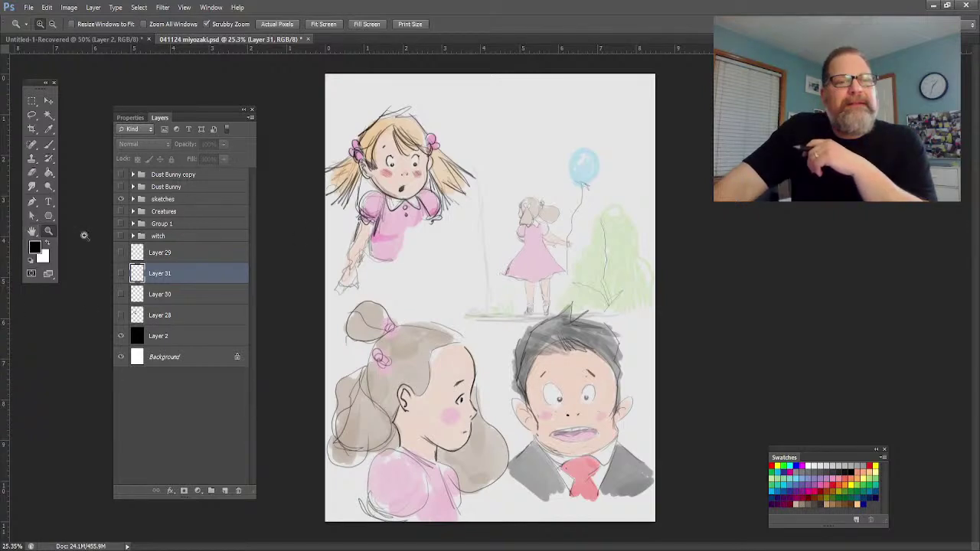
Hide the sketches group, briefly show both Dust Bunny groups for review, and hide them again.
left_click(120, 199)
left_click(121, 187)
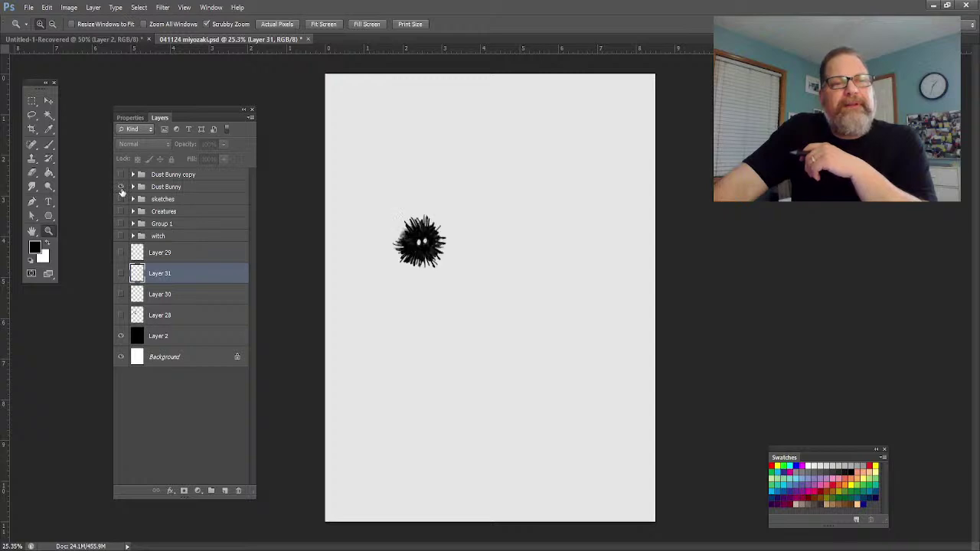
left_click(121, 175)
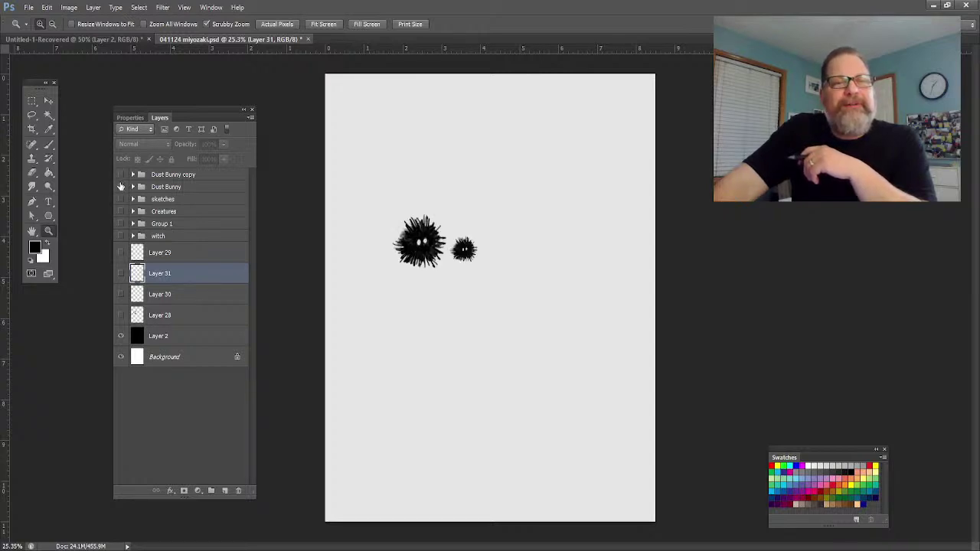
left_click(120, 192)
Review the full Creatures page, hide that group, and show Group 1 with the boy and hen.
left_click(120, 211)
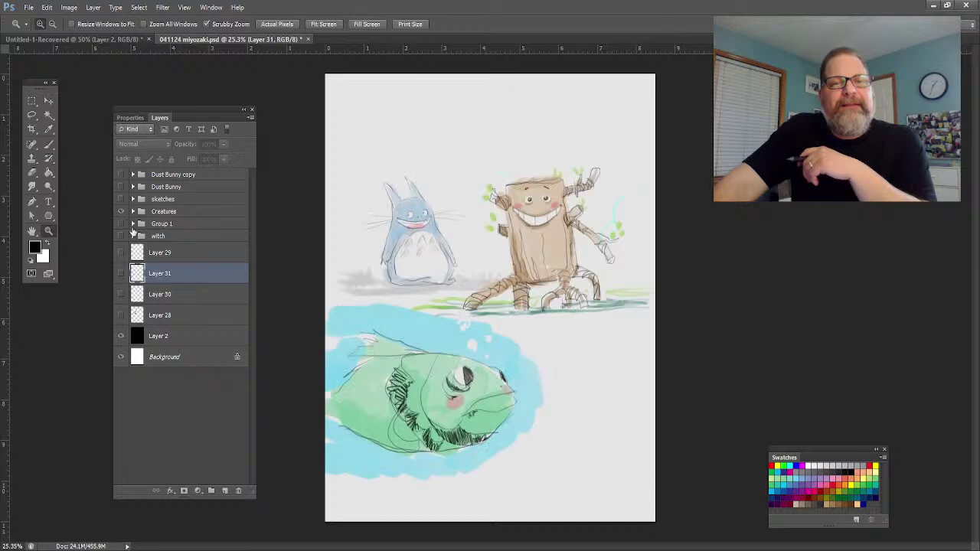
left_click(120, 212)
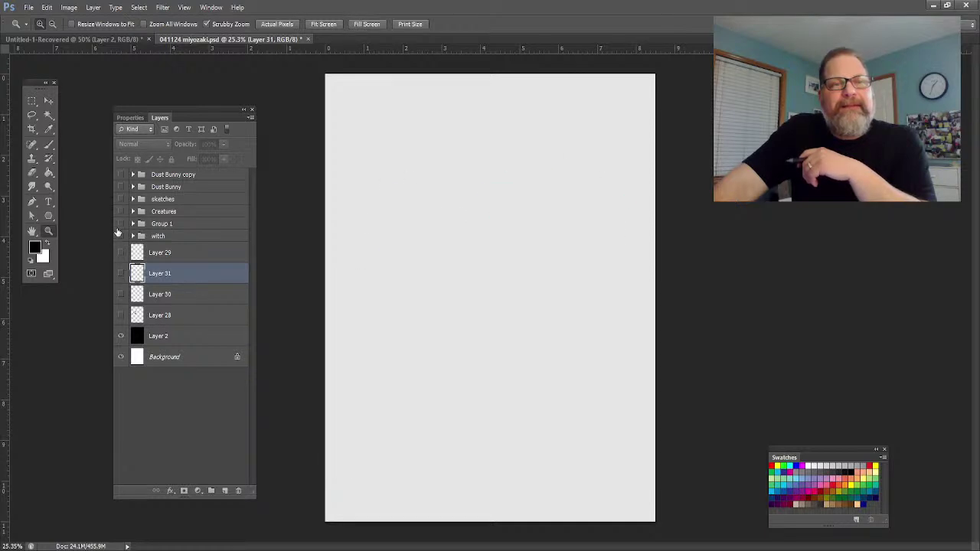
left_click(120, 224)
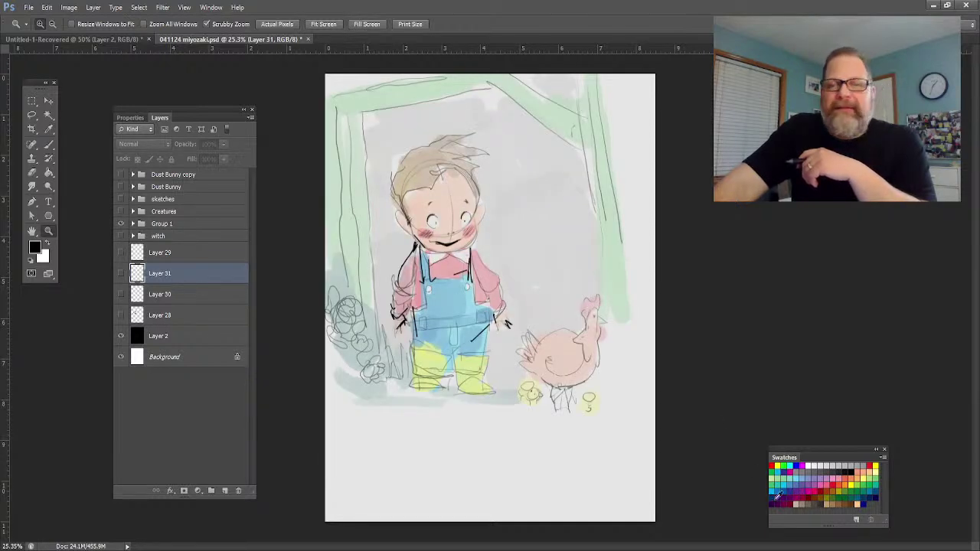